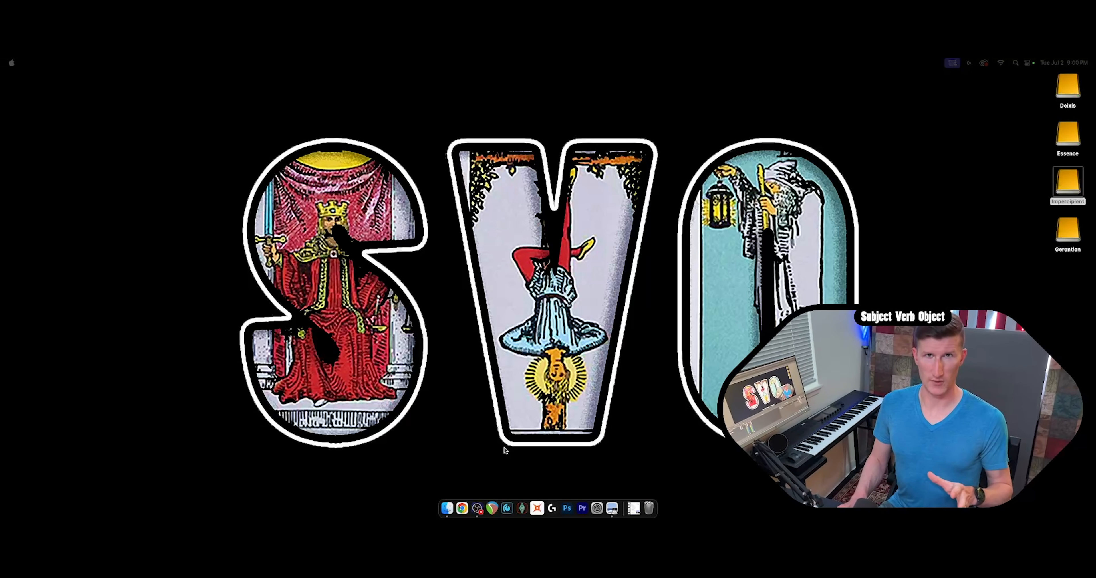
Switch to REAPER and place the edit cursor at measure 8 in the empty arrangement.
left_click(492, 508)
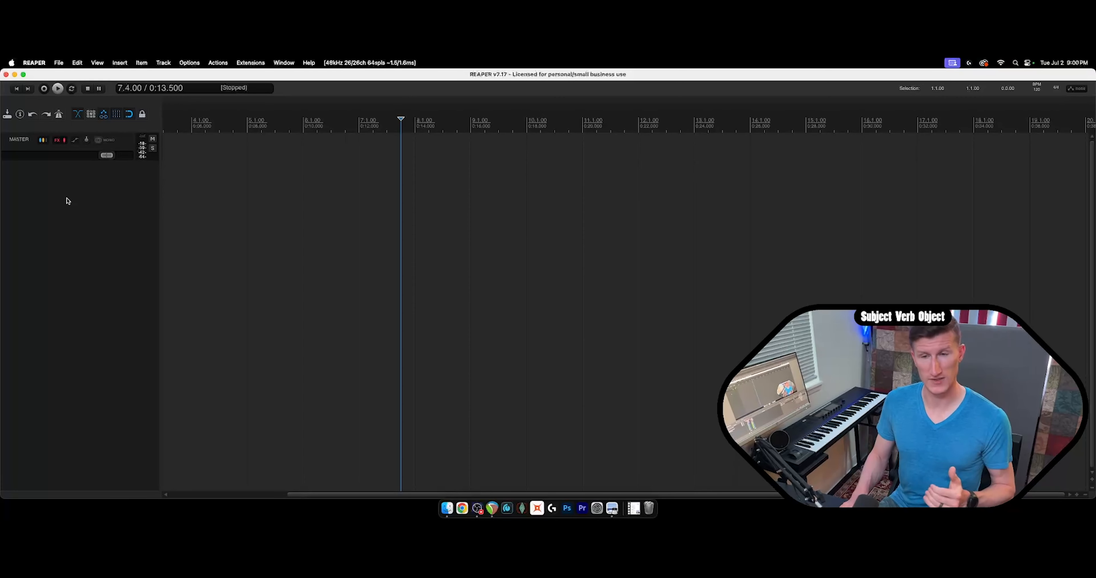
left_click(359, 231)
left_click(412, 232)
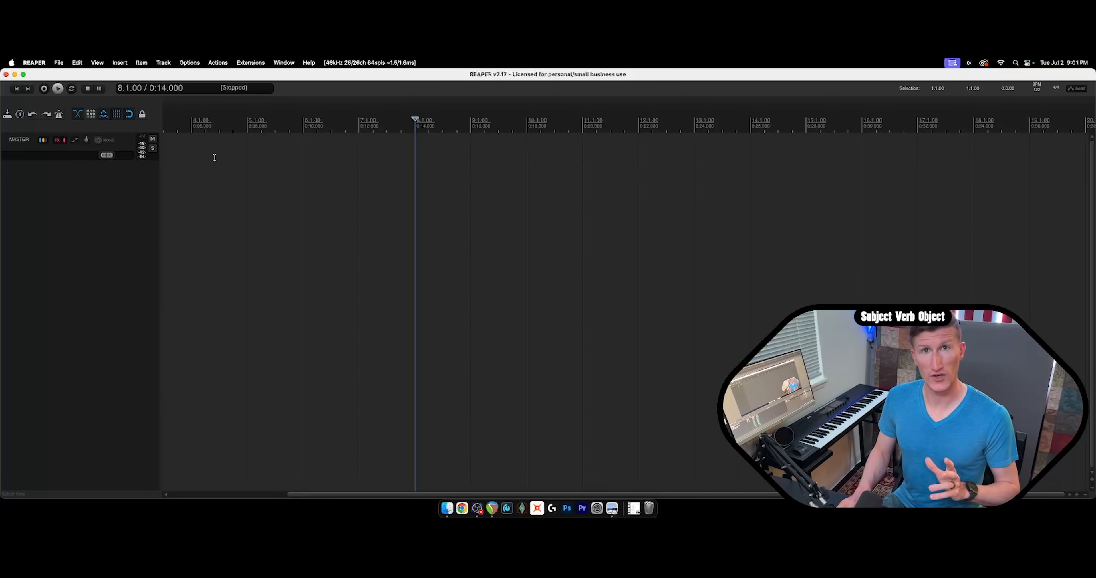
Save the project as Degeneracy Runs Amok in the Living In Contradiction 2024 folder, creating a subdirectory for it.
left_click(59, 62)
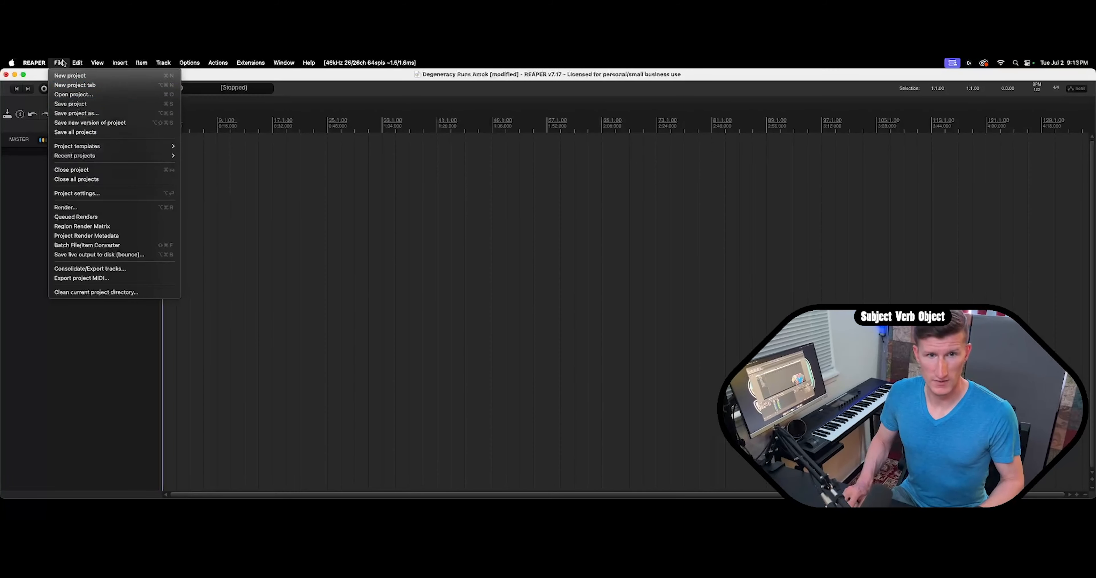
left_click(78, 113)
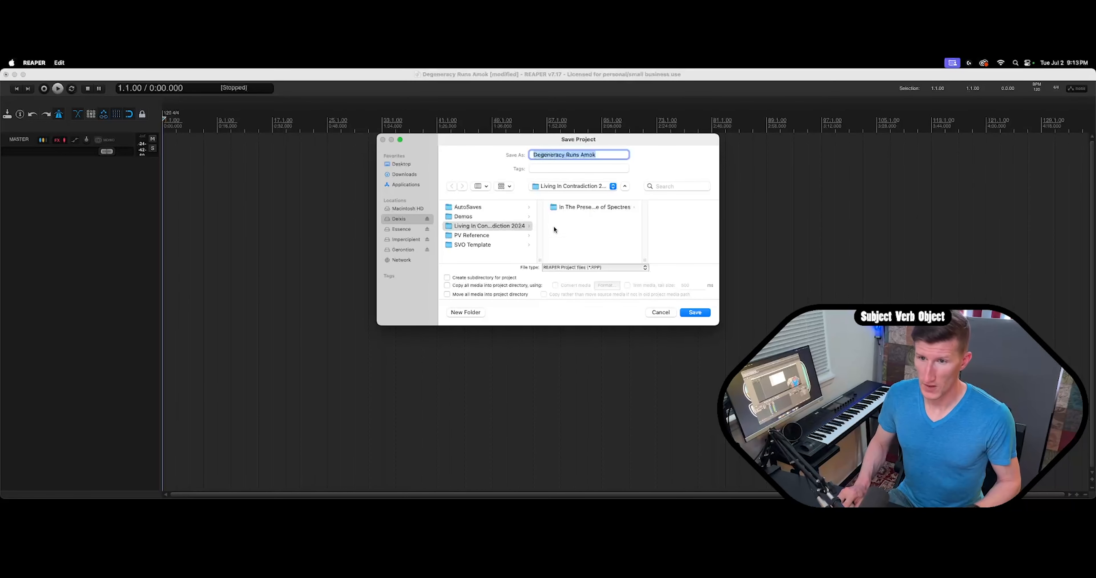
left_click(447, 277)
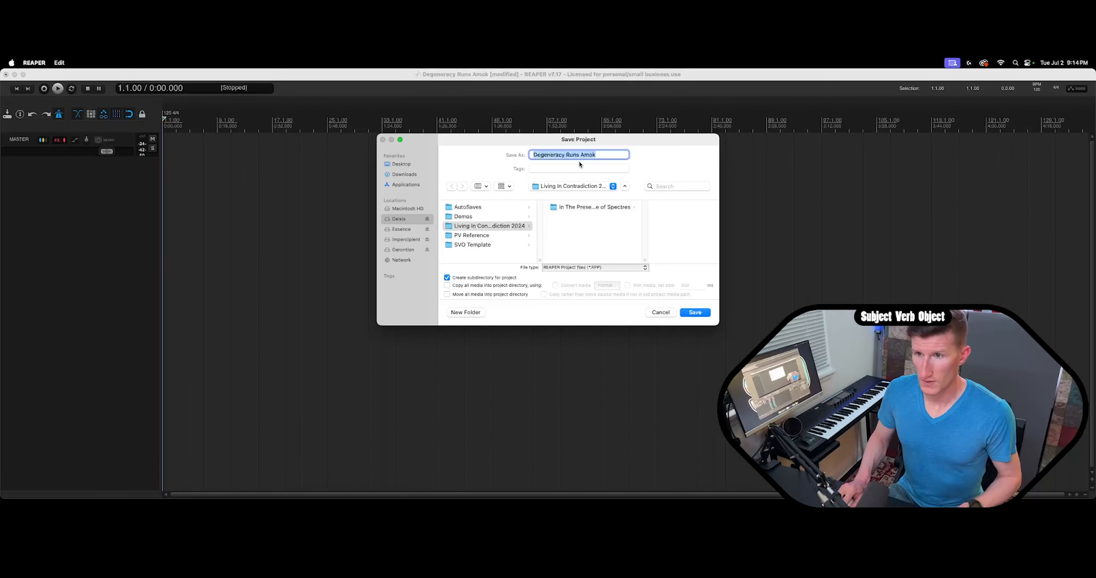
left_click(595, 155)
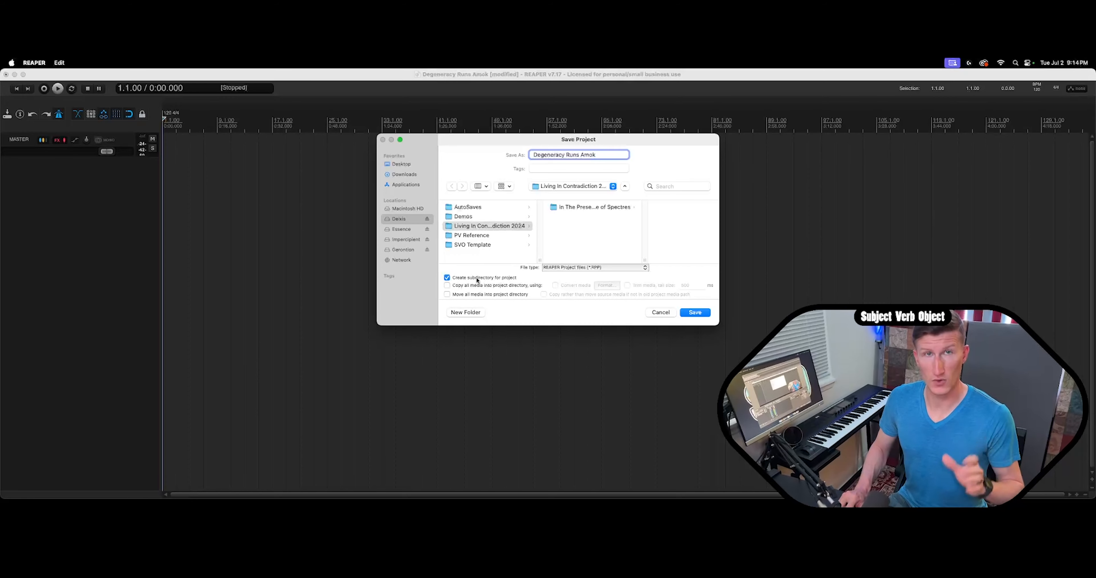
left_click(695, 313)
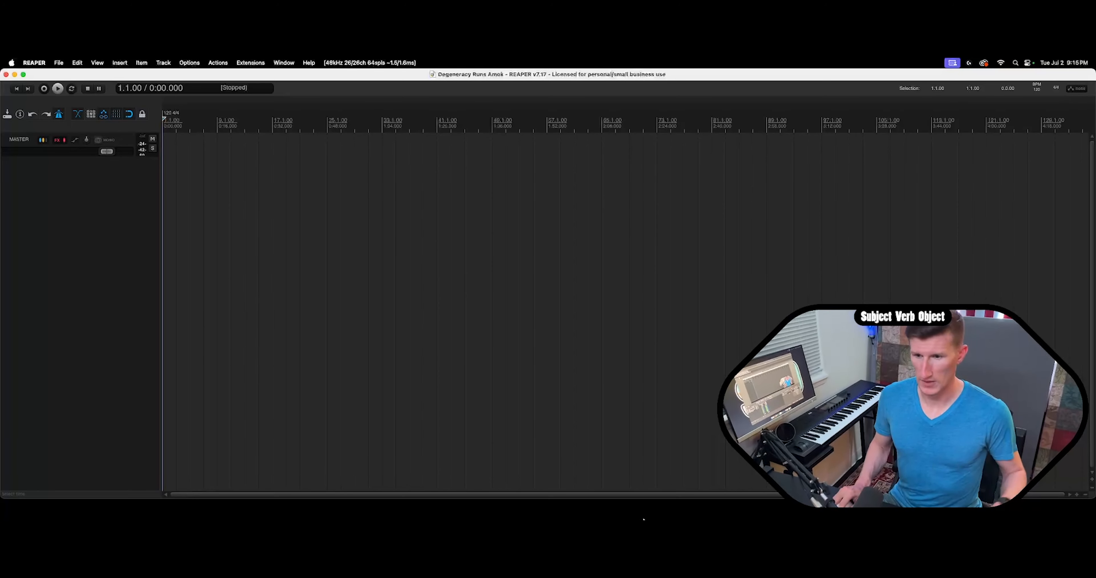
Look up the song's BPM in the Degeneracy song chart in Preview, and return to REAPER.
left_click(615, 508)
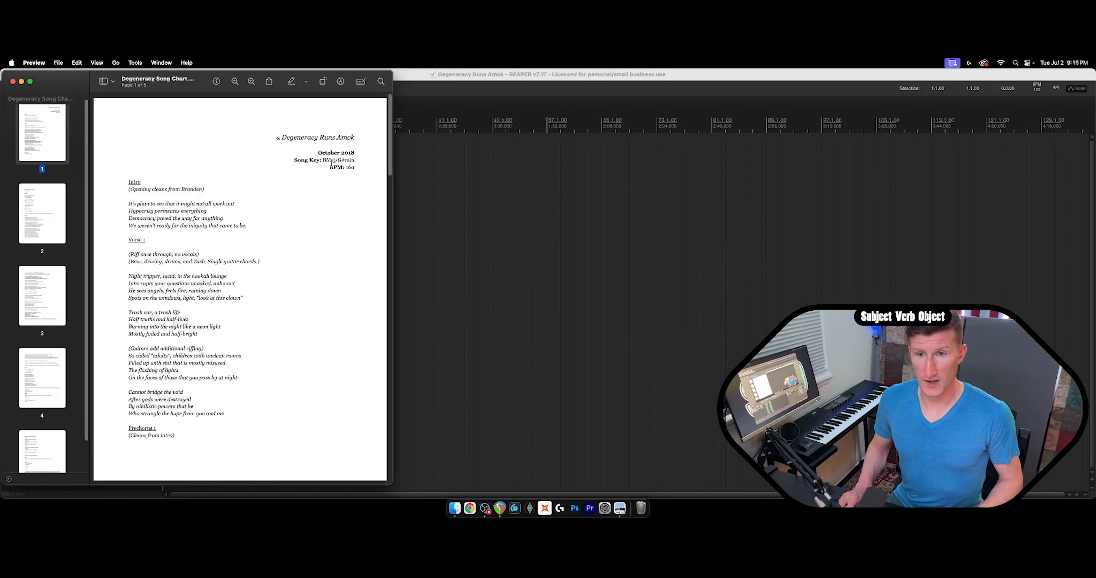
left_click_drag(330, 167, 354, 168)
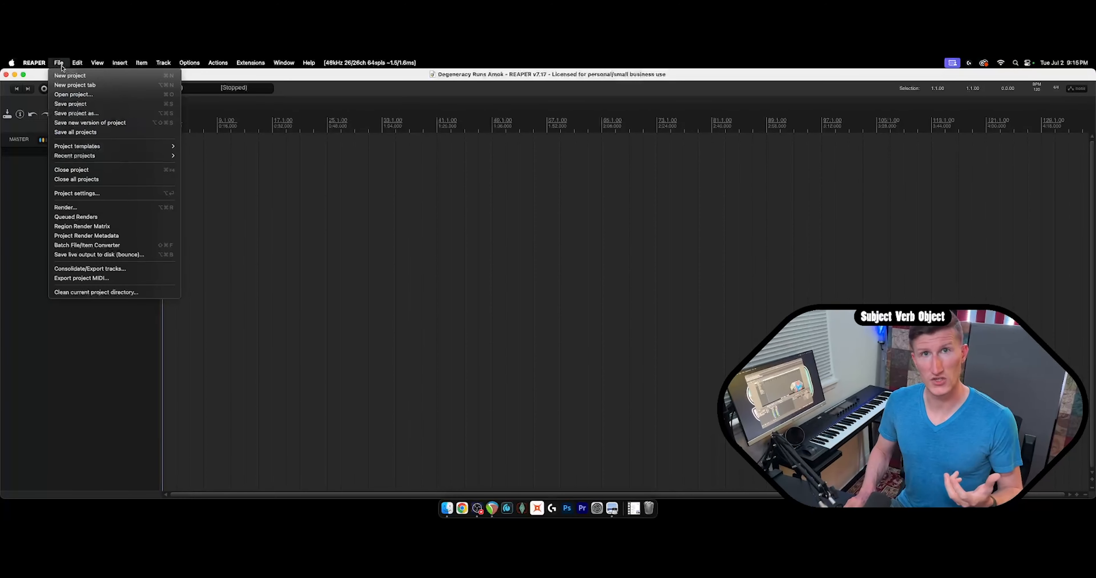
left_click(31, 205)
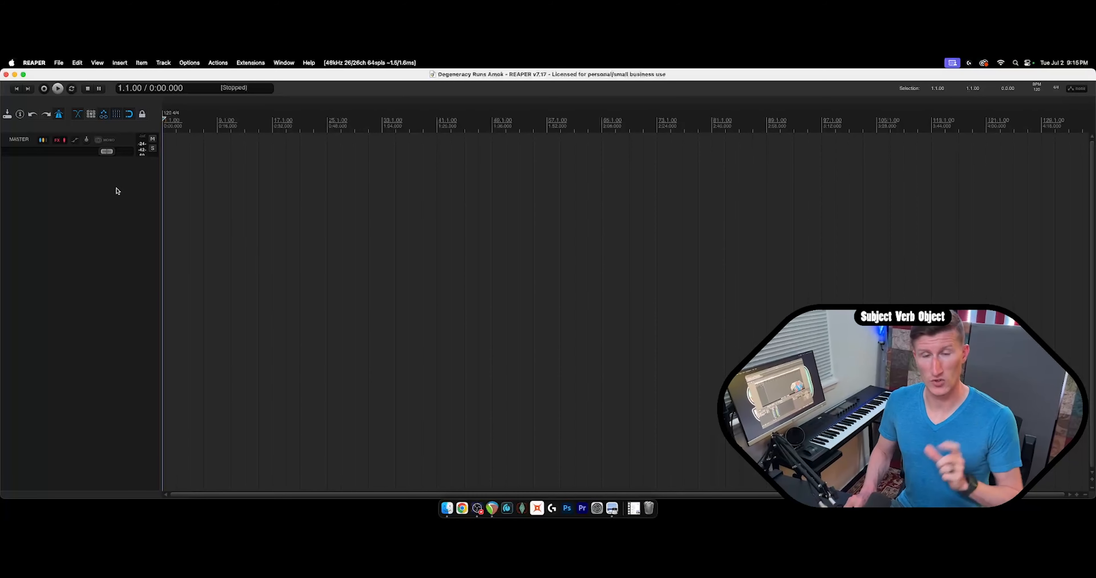
Show the Tempo map envelope on the master track.
left_click(75, 140)
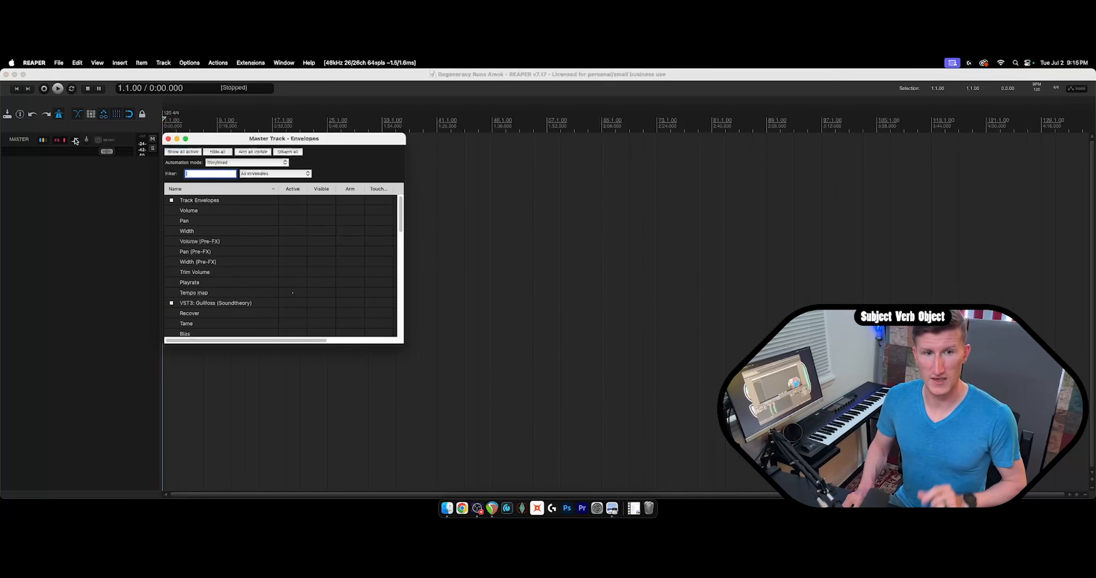
left_click(320, 297)
left_click(168, 138)
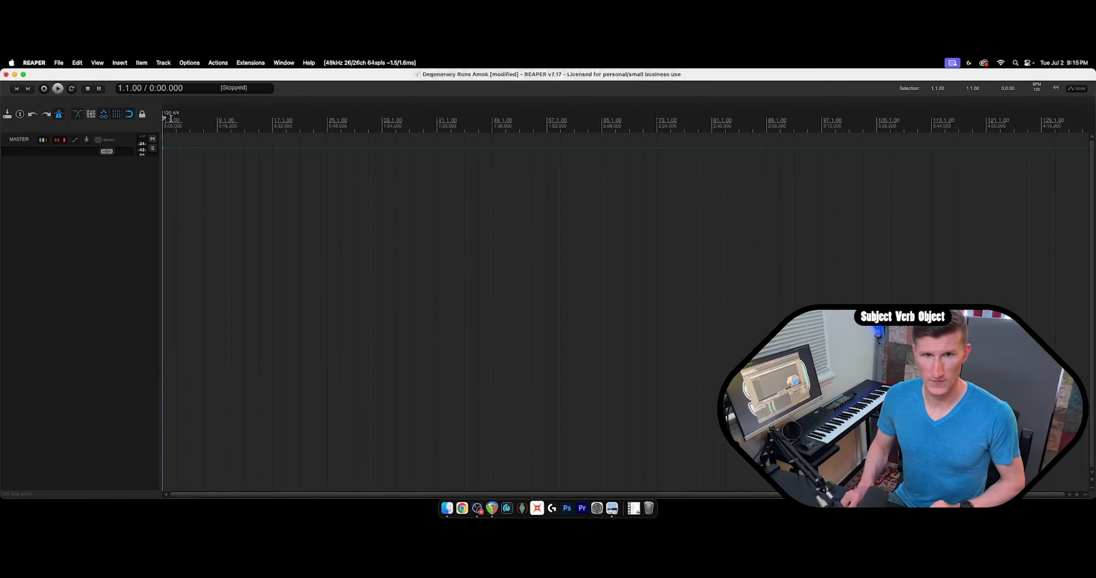
Set the tempo marker at the start of the project to 160 BPM.
double_click(171, 119)
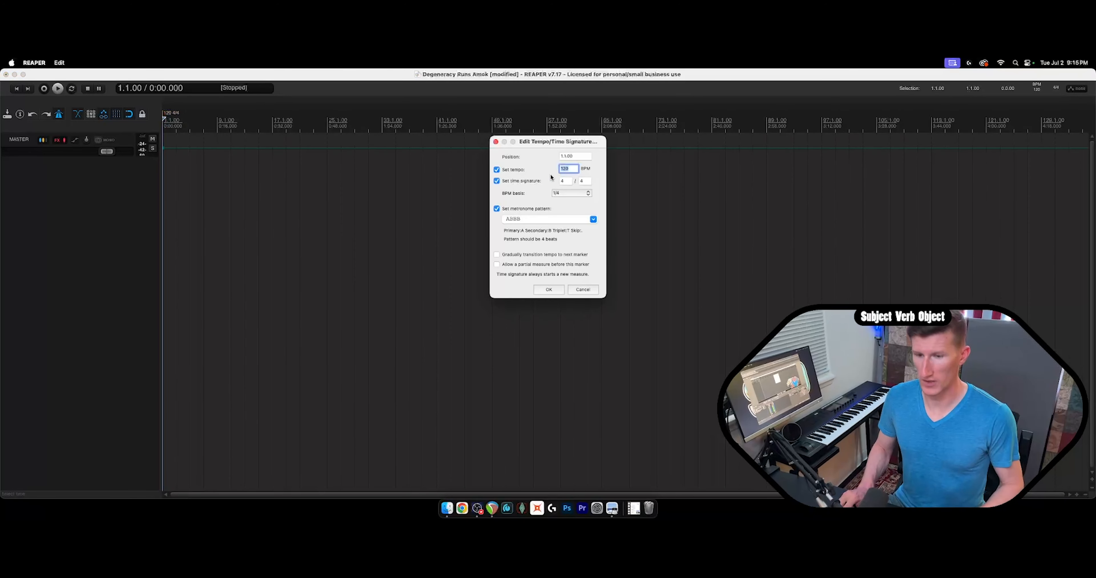
type("160")
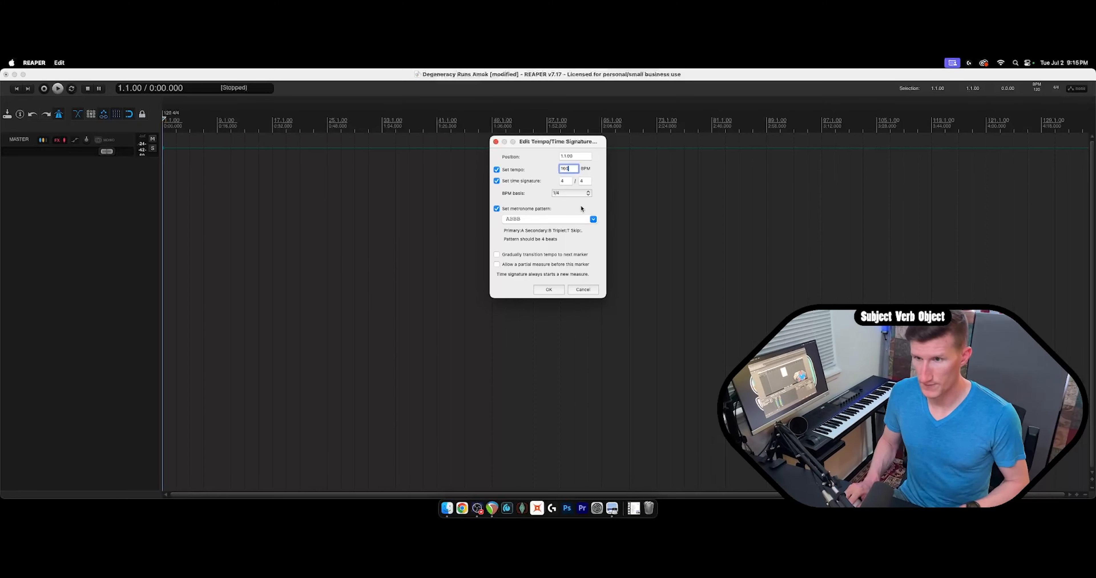
left_click(549, 289)
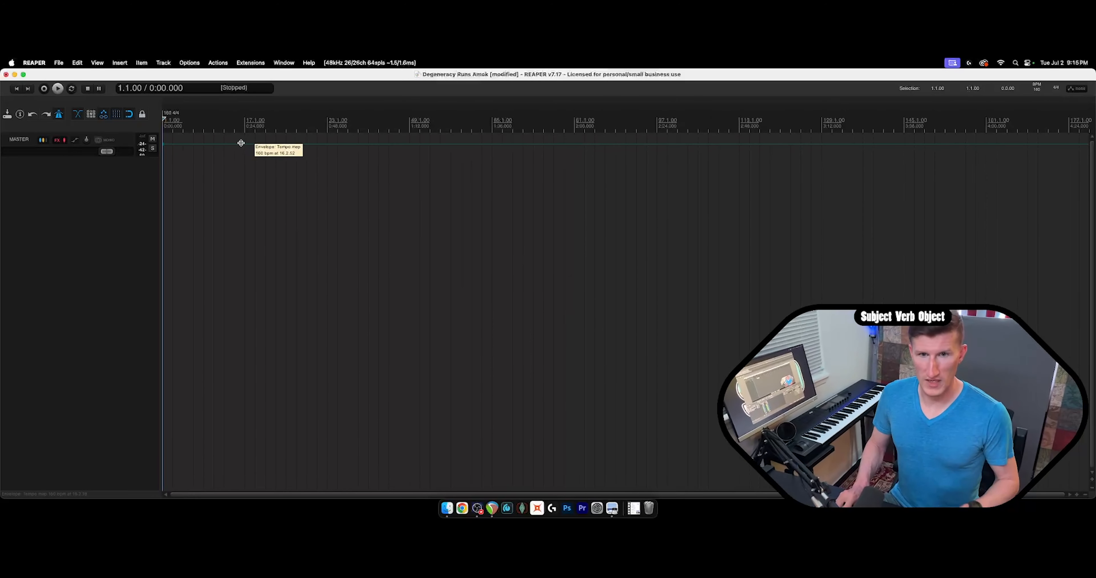
Try adding two tempo points around measures 49 and 65 and shifting the tempo between them, and undo these changes.
left_click(407, 145)
left_click(493, 146)
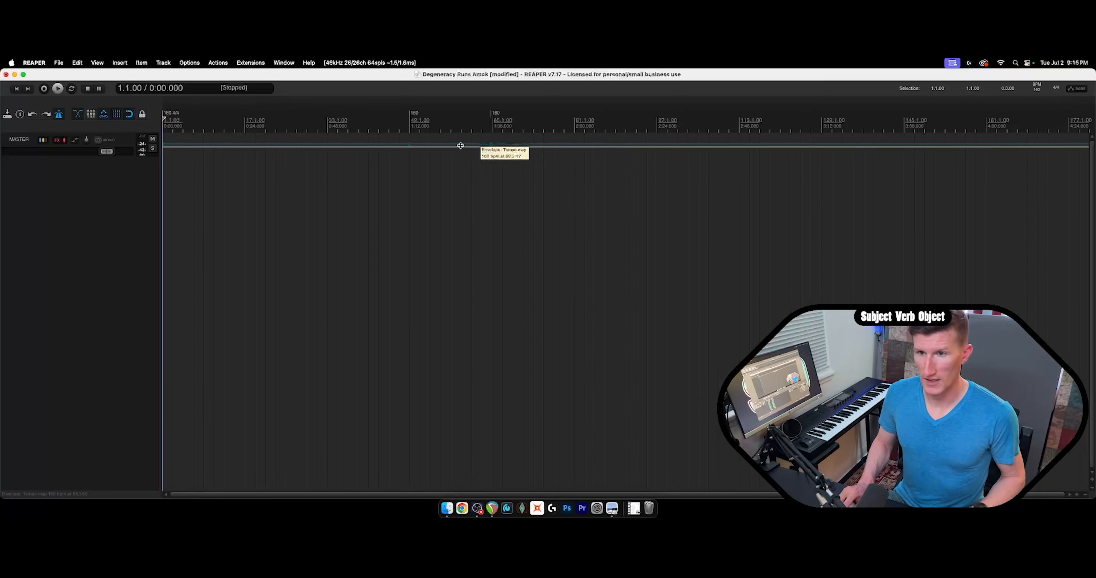
left_click_drag(455, 145, 454, 142)
key("super+z")
key("super+z")
key("super+z")
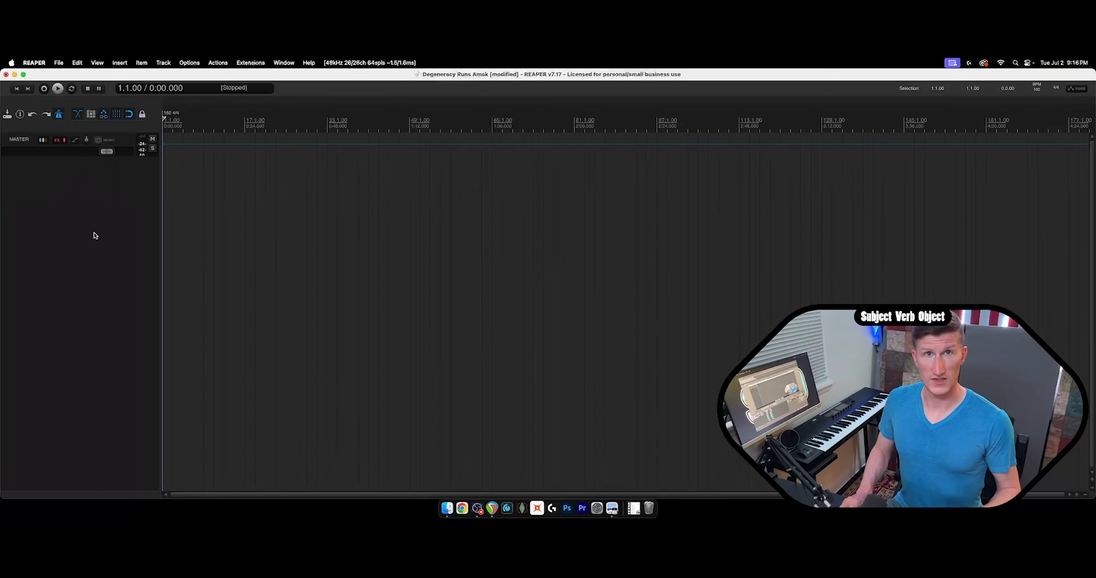
Insert the PV Stereo Drums track with its Kontakt instrument from a track template, and close its effects window.
right_click(63, 195)
mouse_move(127, 221)
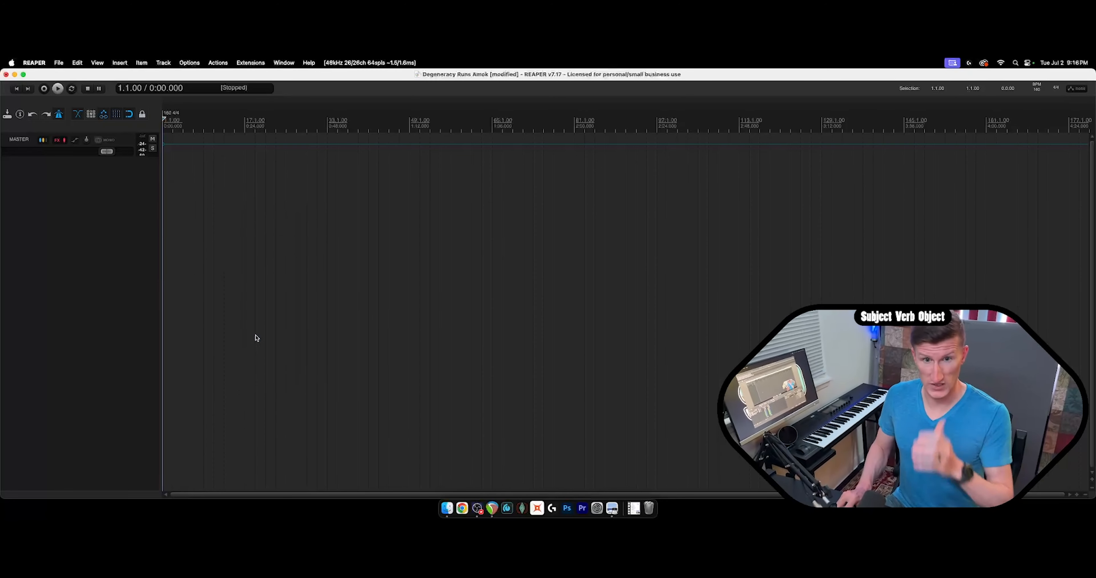
key("super+t")
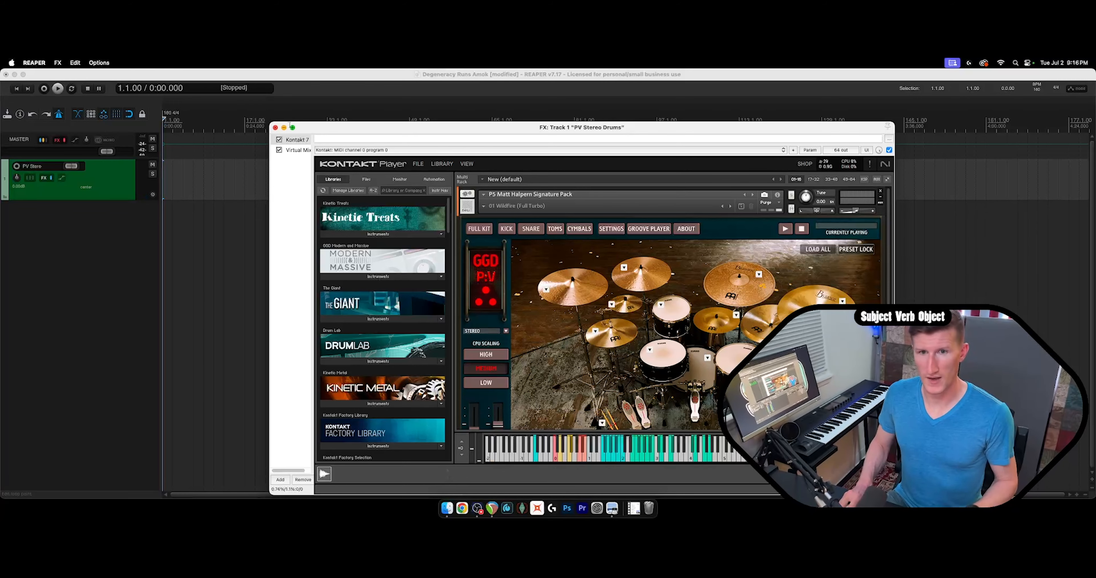
key("super+w")
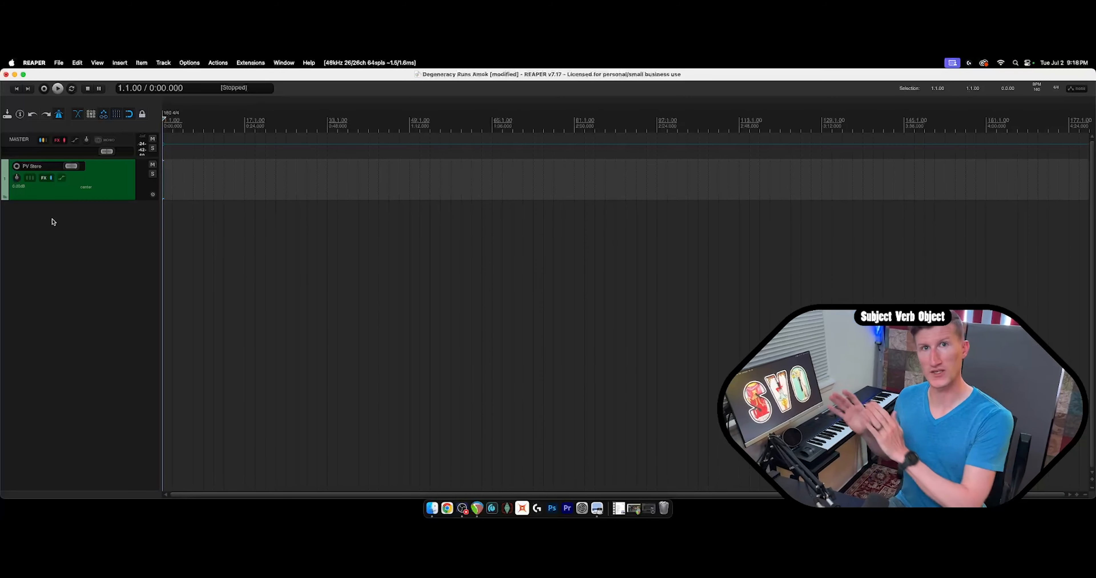
Insert a track from the Instrumental Bus template.
right_click(66, 226)
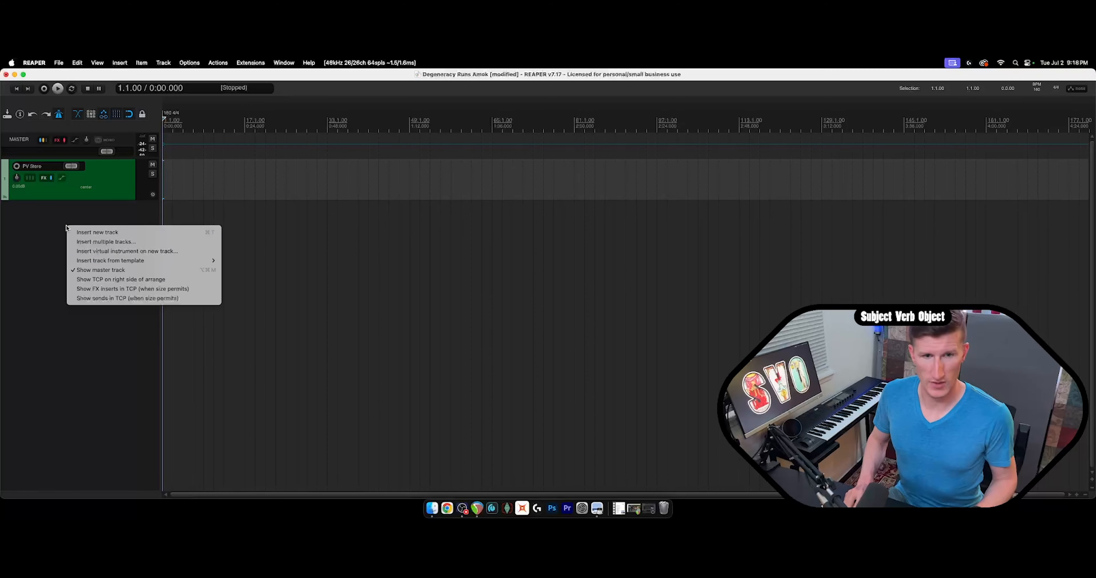
mouse_move(191, 260)
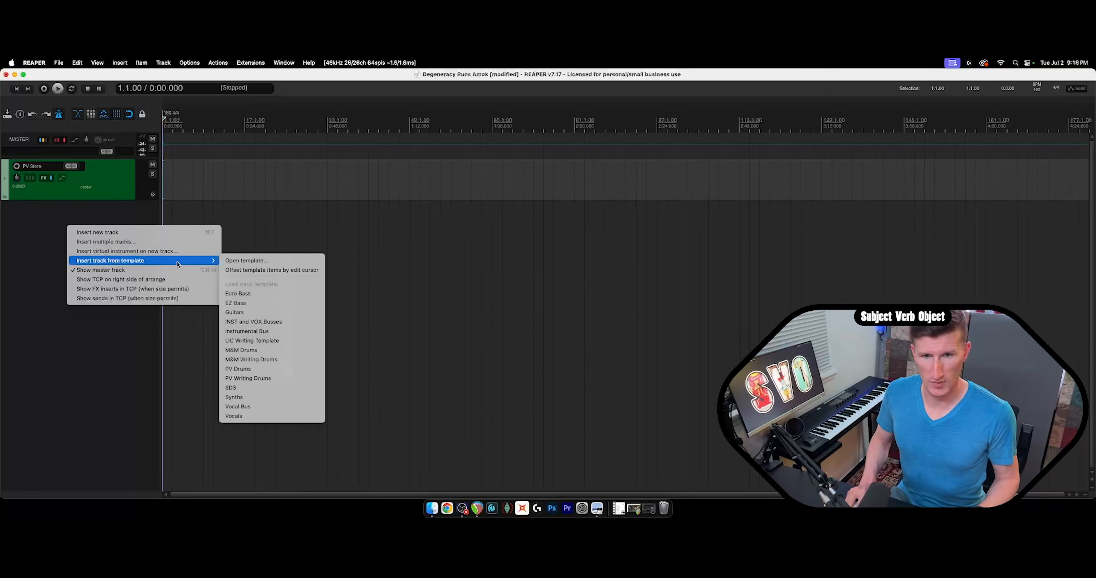
left_click(261, 331)
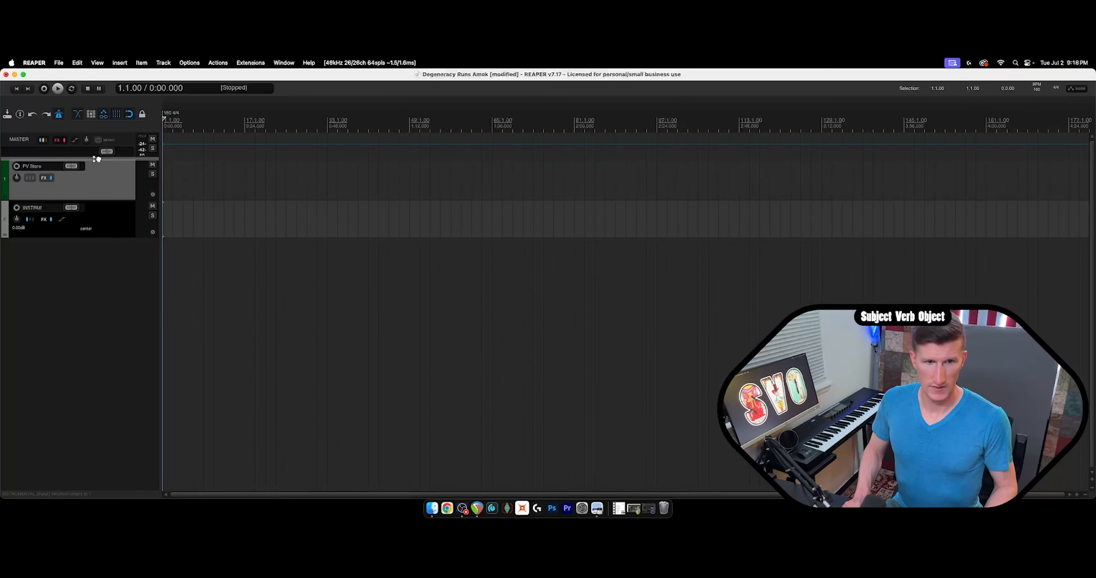
Move the INSTRUMENTAL bus above PV Stereo Drums and create a send from the drum track to the bus.
left_click_drag(96, 159, 96, 160)
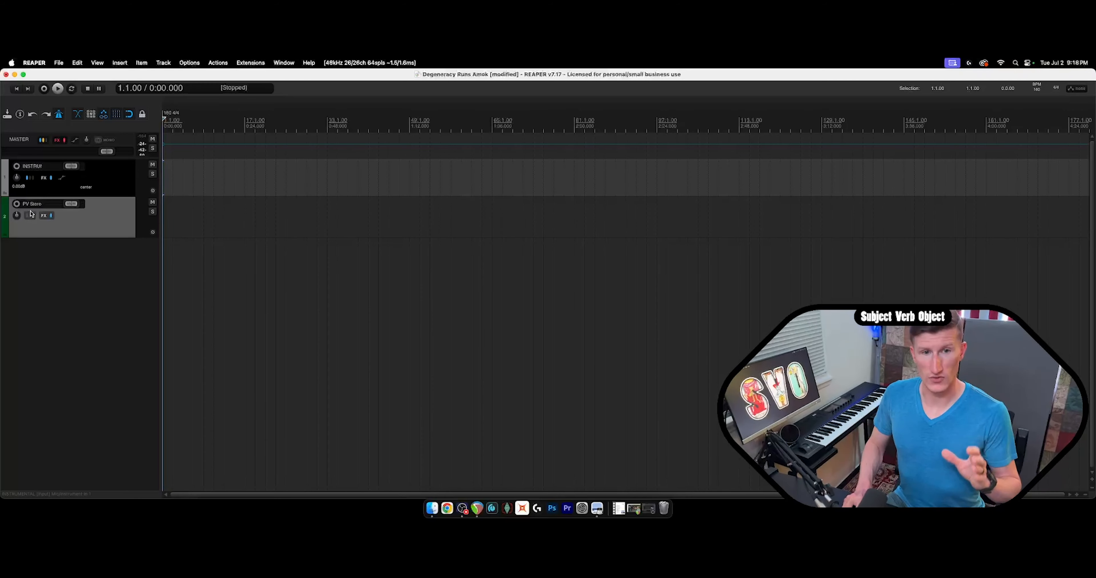
left_click_drag(31, 214, 29, 176)
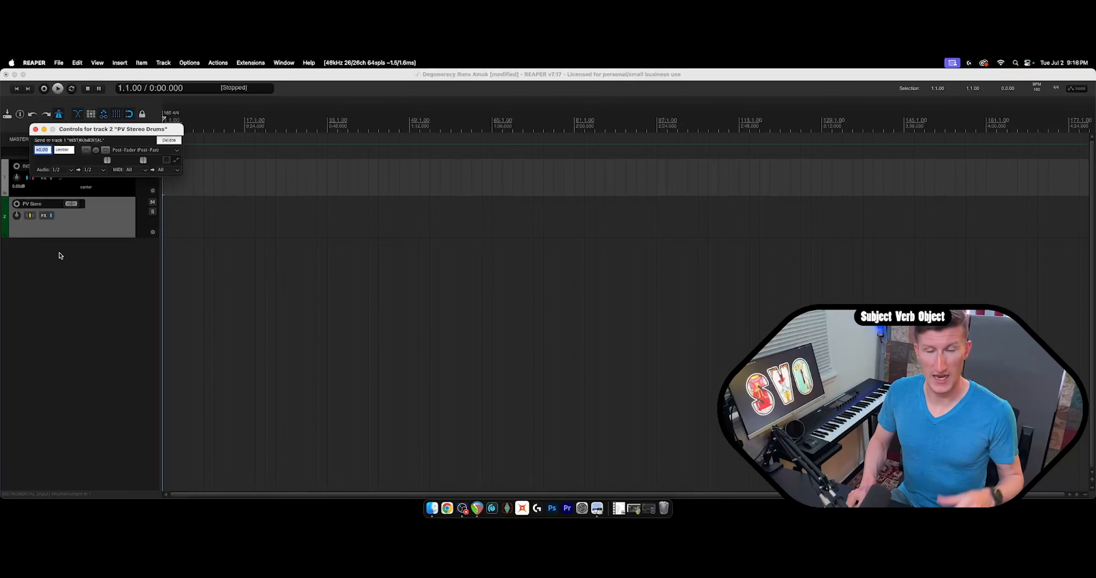
left_click(36, 130)
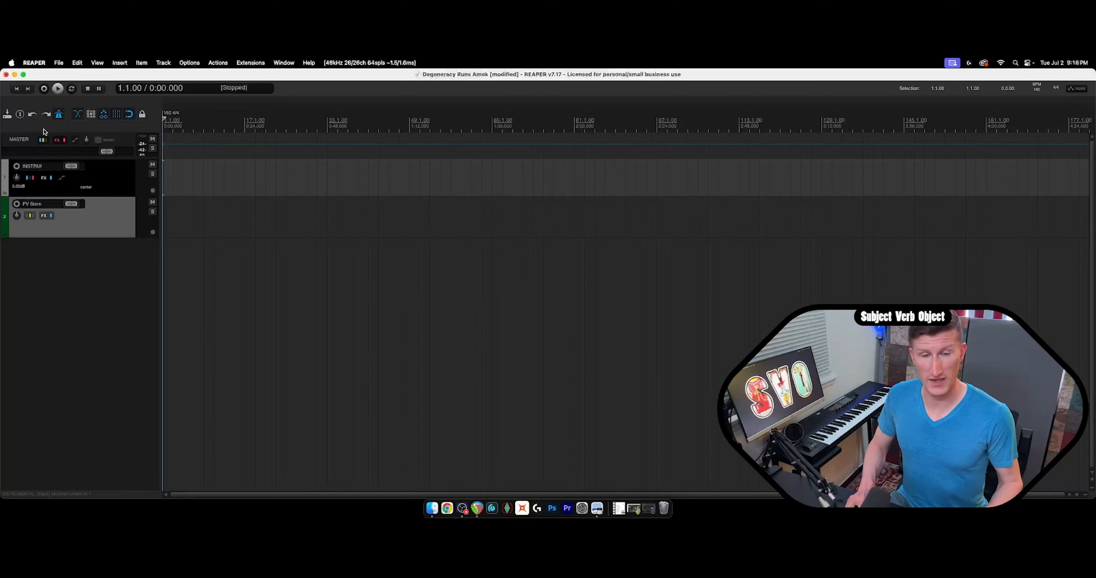
Examine the FG-Grey and FG-Red compressors in the INSTRUMENTAL bus's effects chain.
left_click(46, 179)
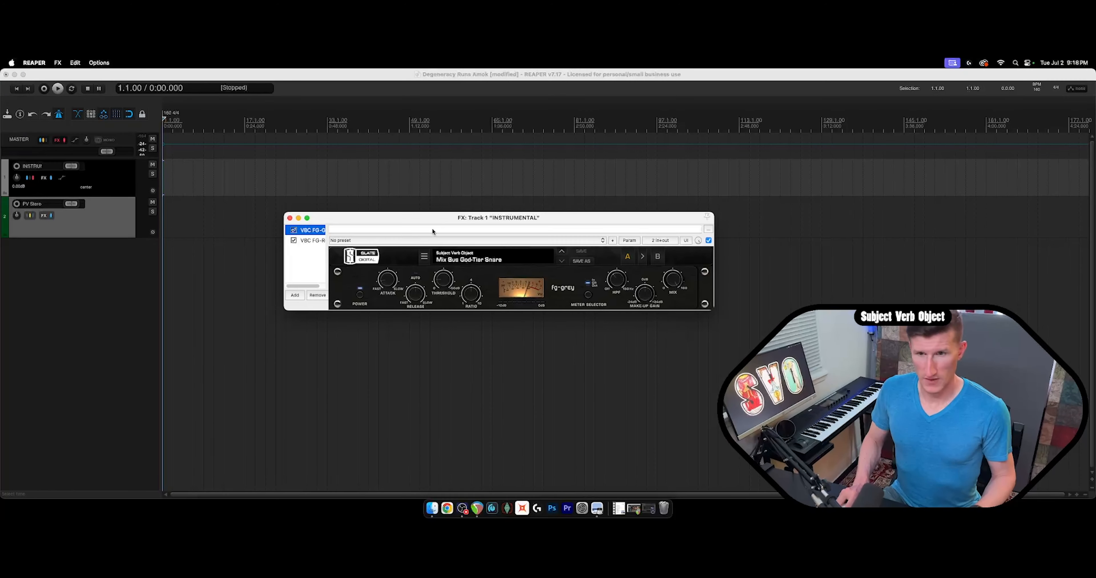
left_click_drag(432, 221, 431, 159)
left_click(311, 178)
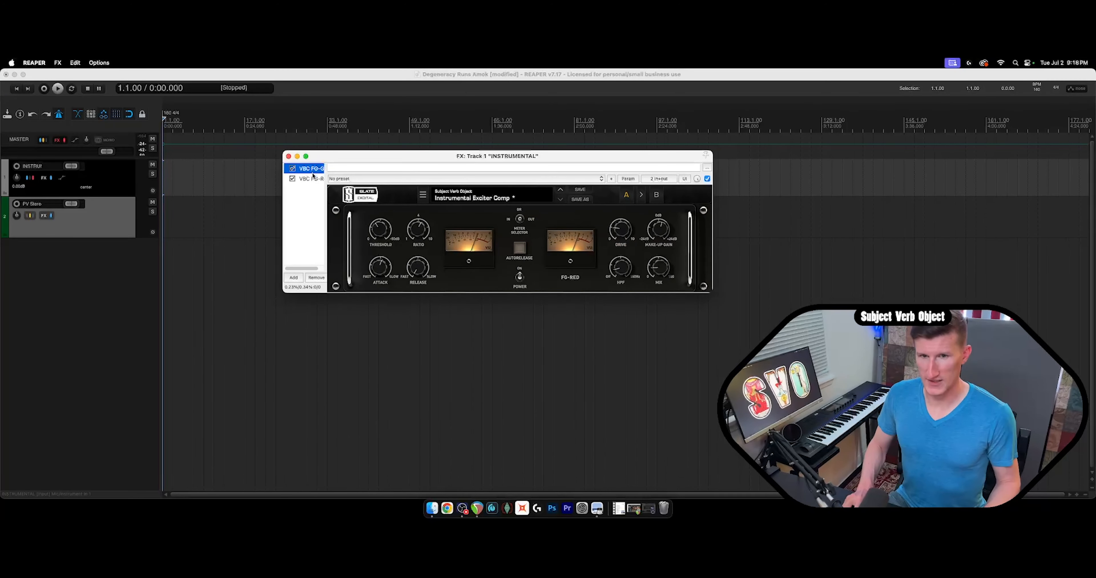
left_click(313, 177)
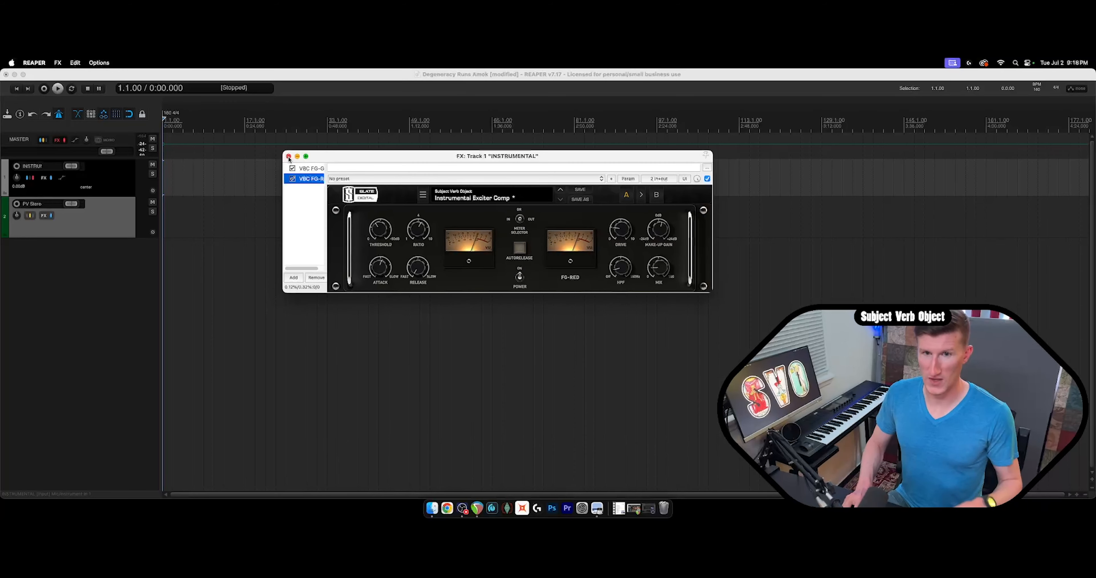
left_click(307, 168)
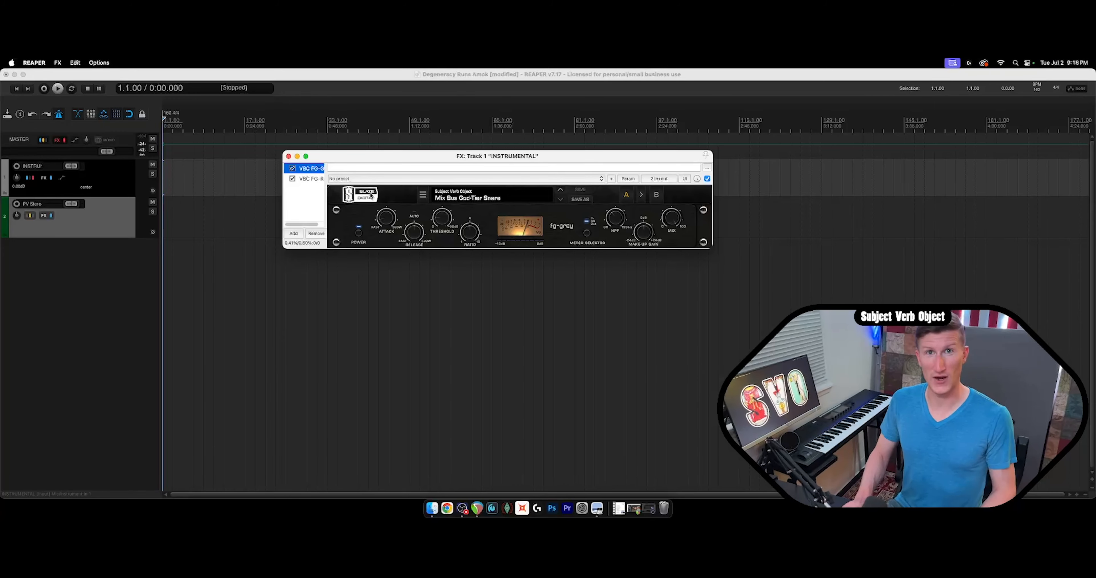
left_click(288, 157)
Open the Kontakt drum instrument on the PV Stereo Drums track and view its kick page.
left_click(44, 215)
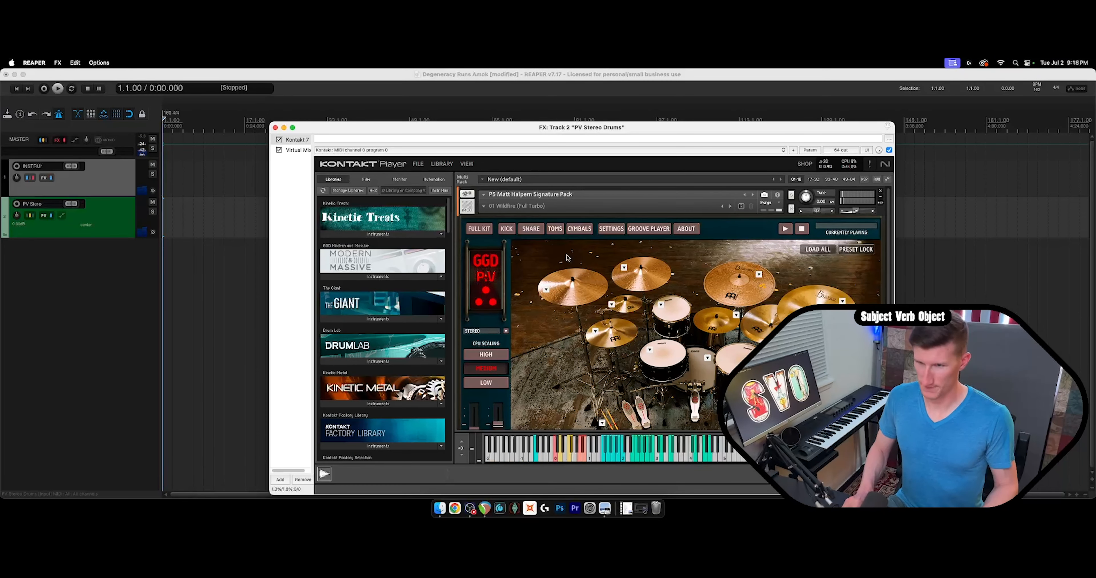
left_click(510, 229)
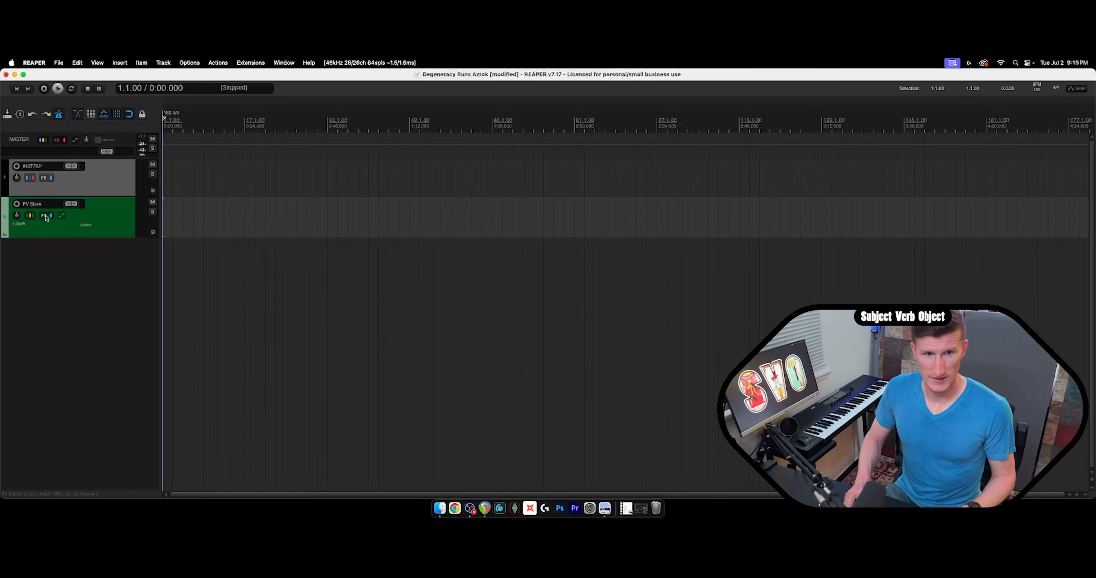
Browse the GGD Rock Groove Pack in the drum instrument's Groove Player.
left_click(47, 216)
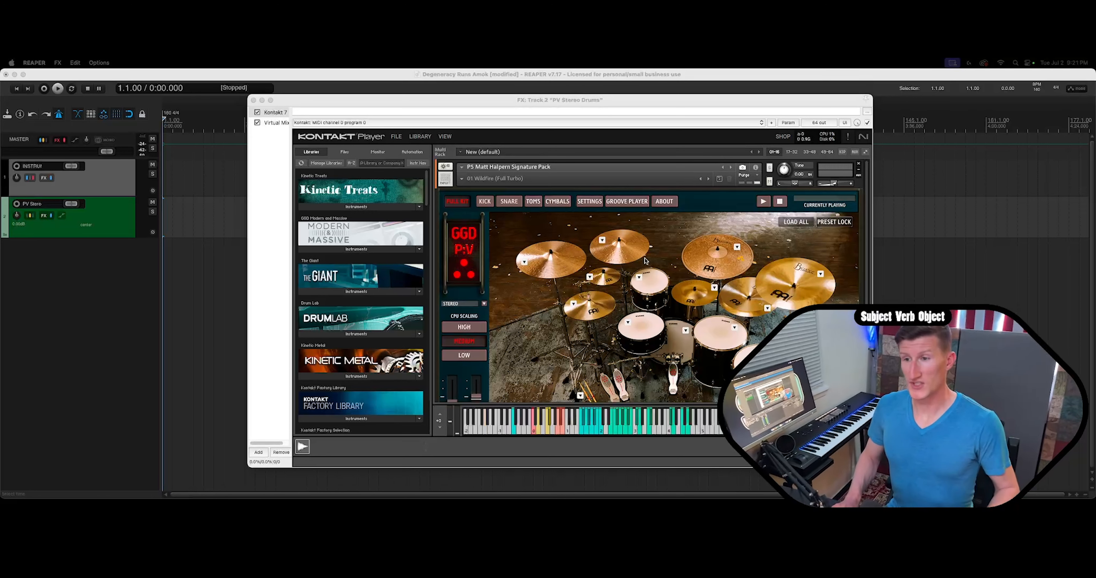
left_click(627, 201)
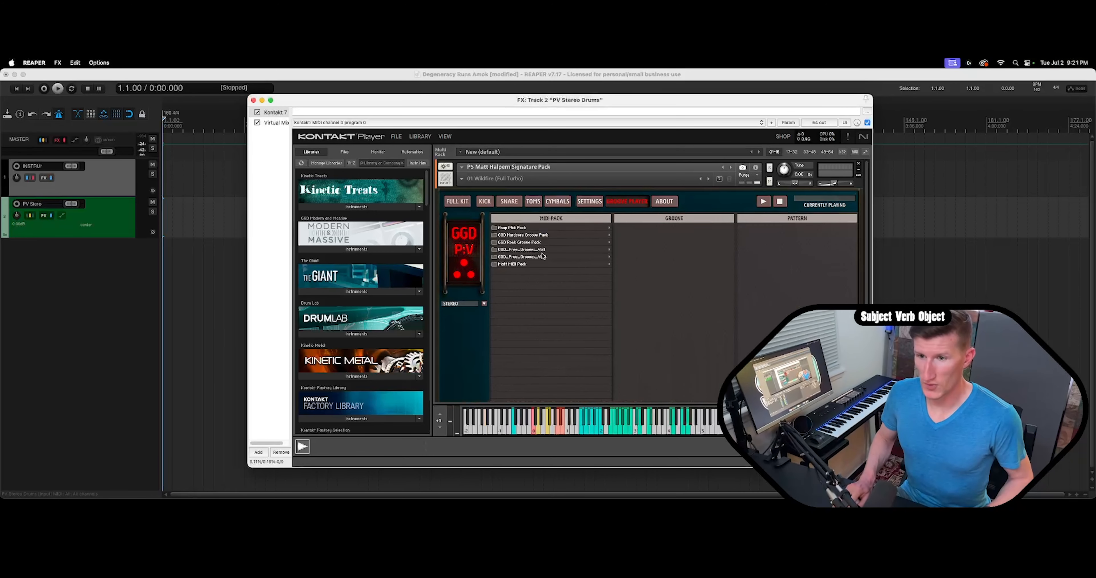
left_click(527, 242)
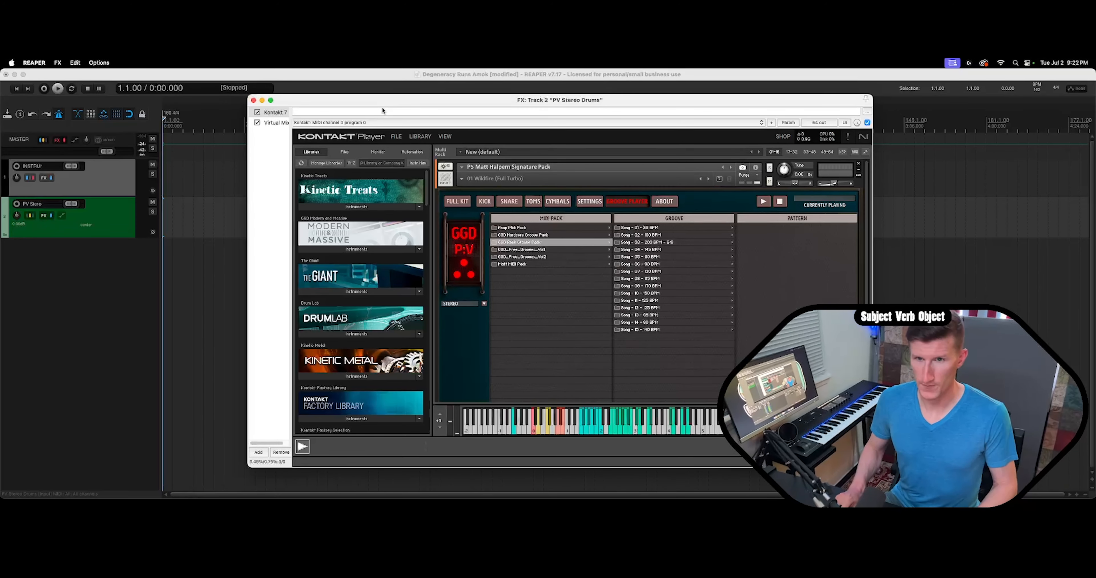
Audition the patterns of the Song - 15 - 140 BPM groove in the GGD Rock Groove Pack.
left_click_drag(382, 100, 466, 89)
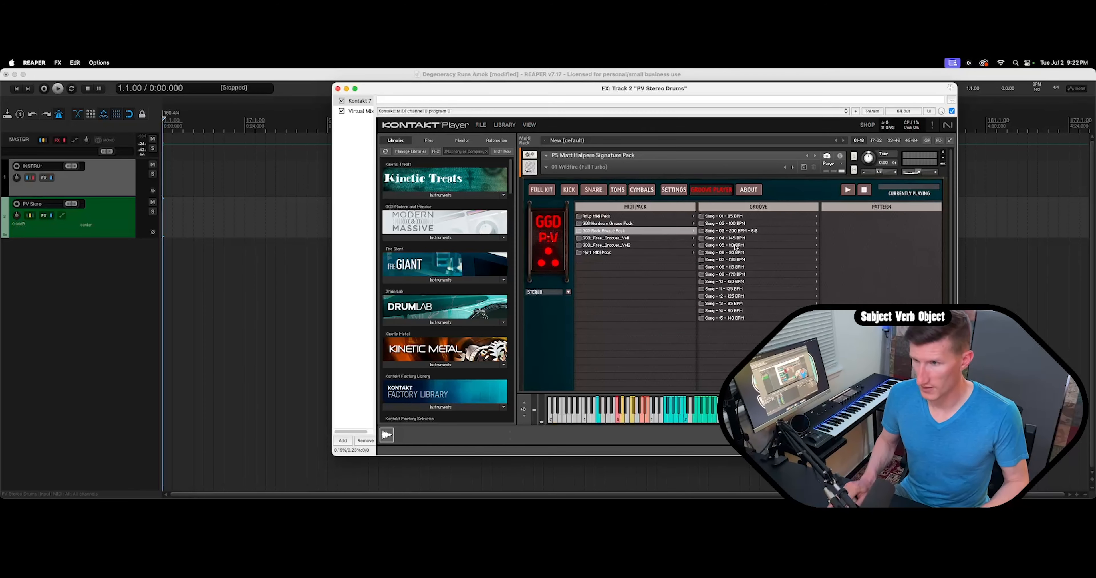
left_click(736, 268)
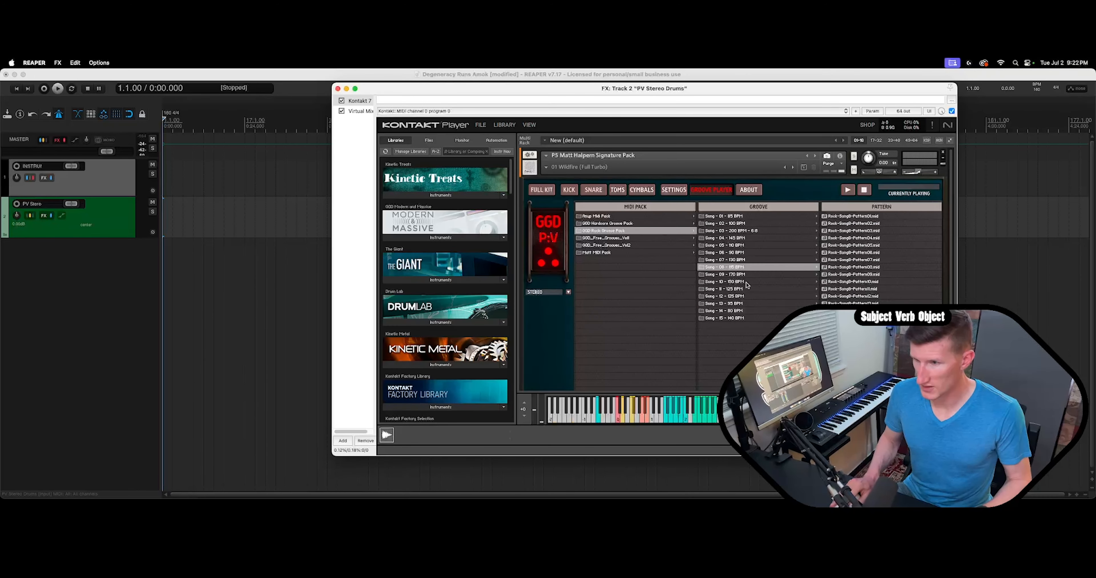
left_click(742, 318)
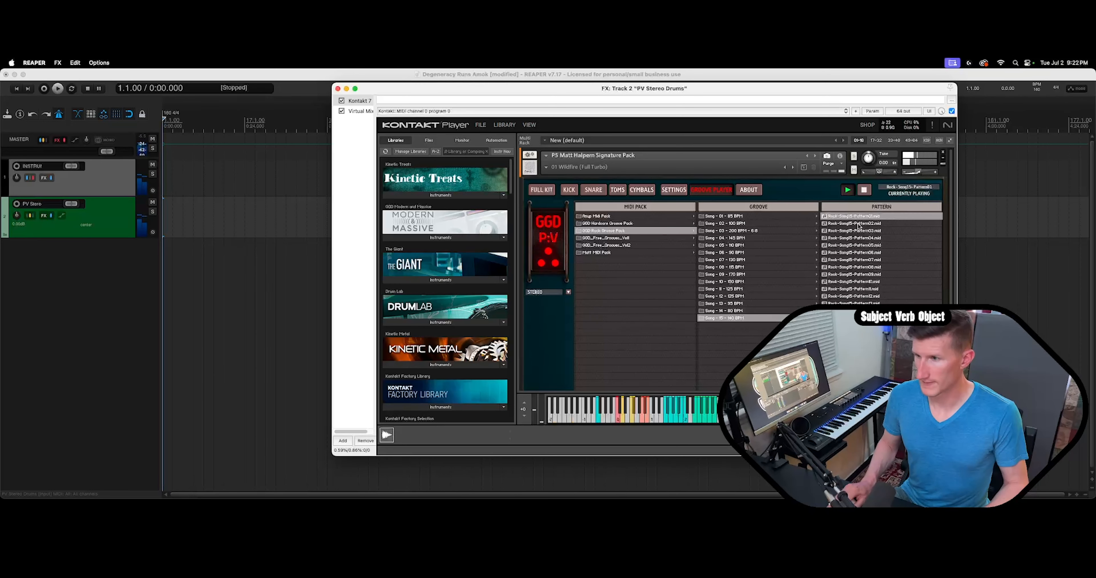
left_click(857, 224)
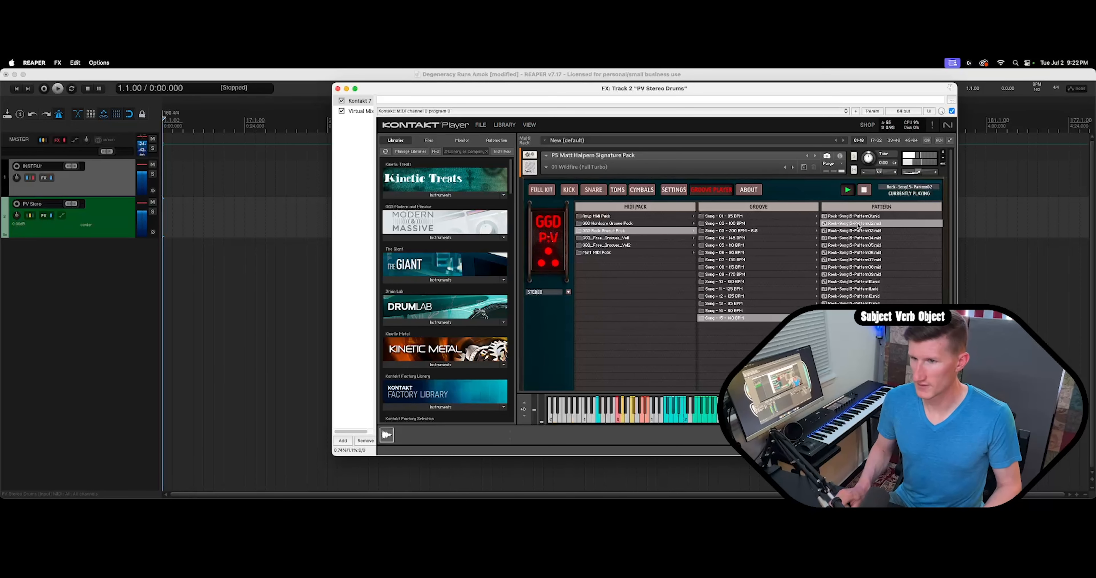
left_click(859, 231)
left_click(861, 238)
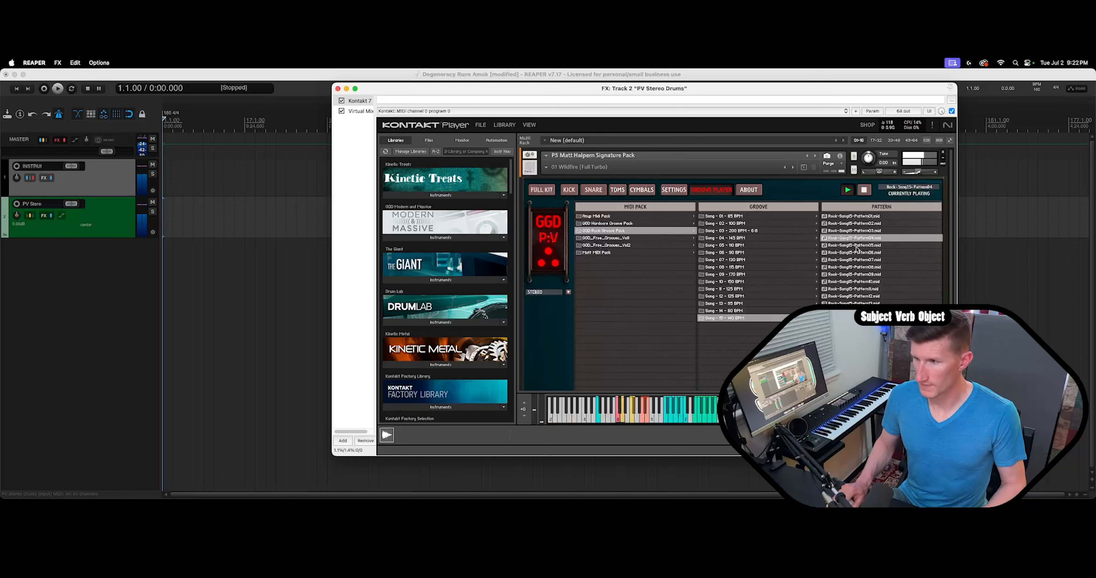
left_click(856, 246)
left_click(858, 253)
left_click(858, 259)
left_click(859, 267)
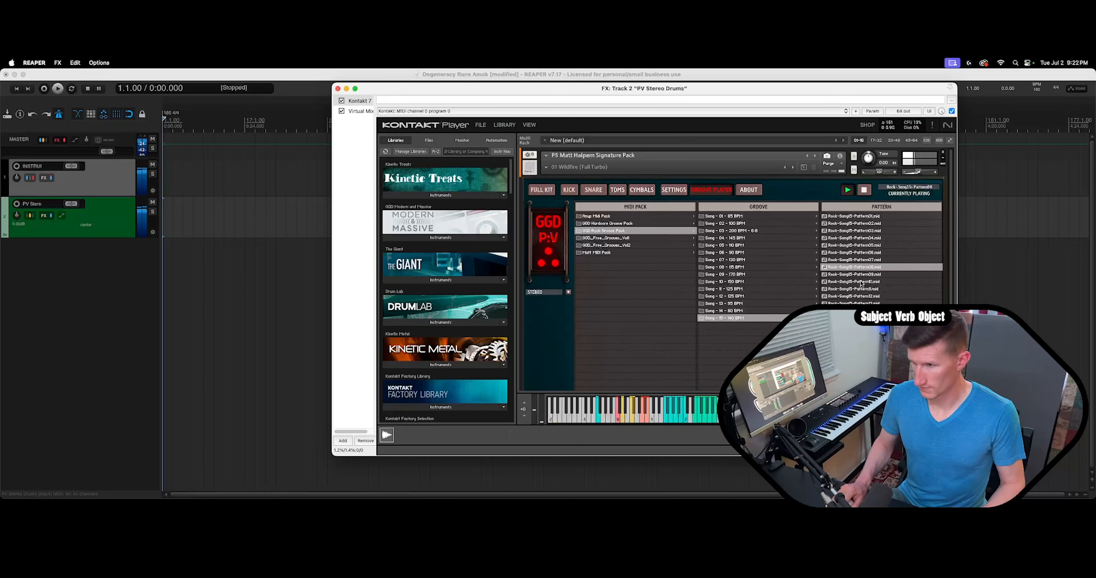
key("Down")
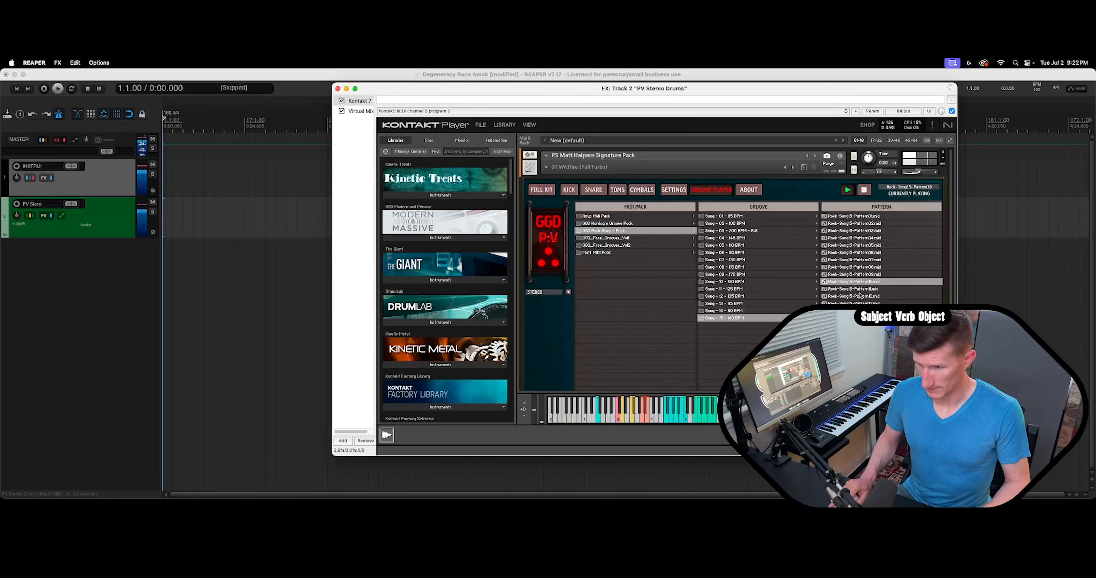
left_click(855, 290)
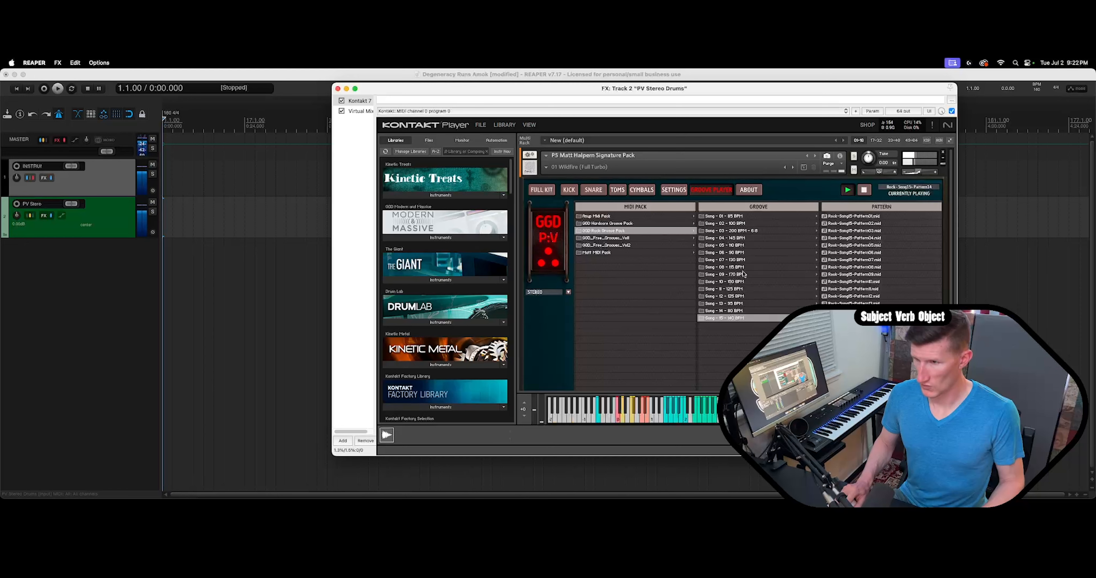
Audition patterns 12, 9, 6 and 5 of the Song - 14 - 80 BPM groove.
left_click(737, 310)
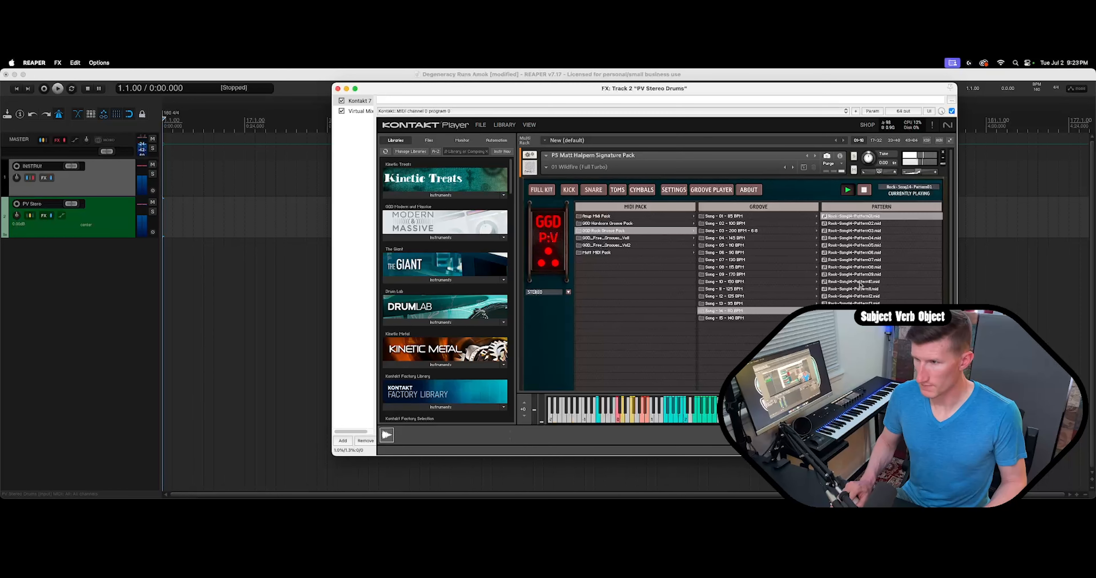
left_click(858, 295)
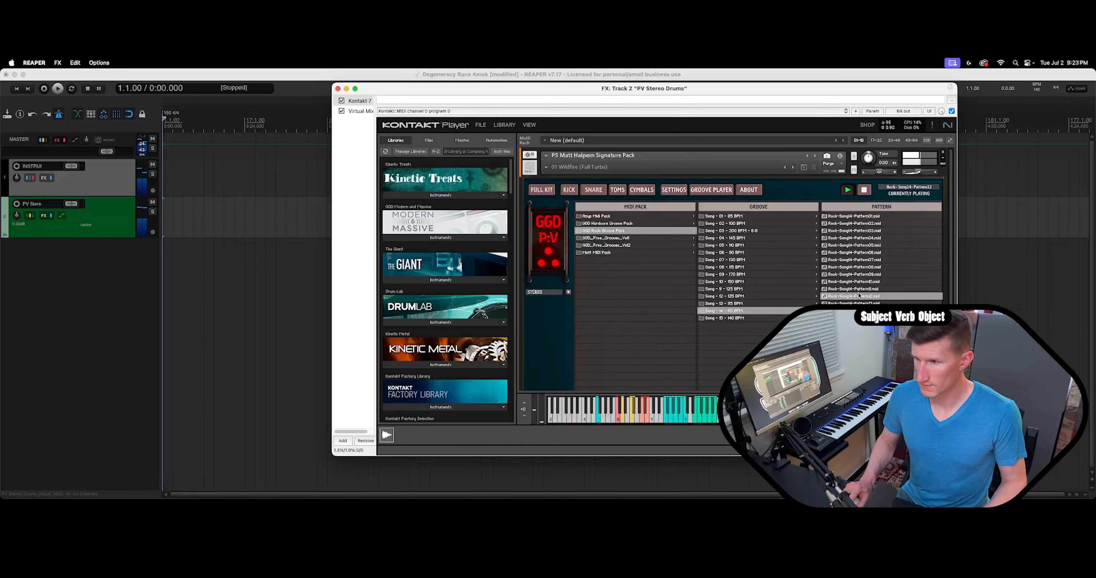
left_click(860, 274)
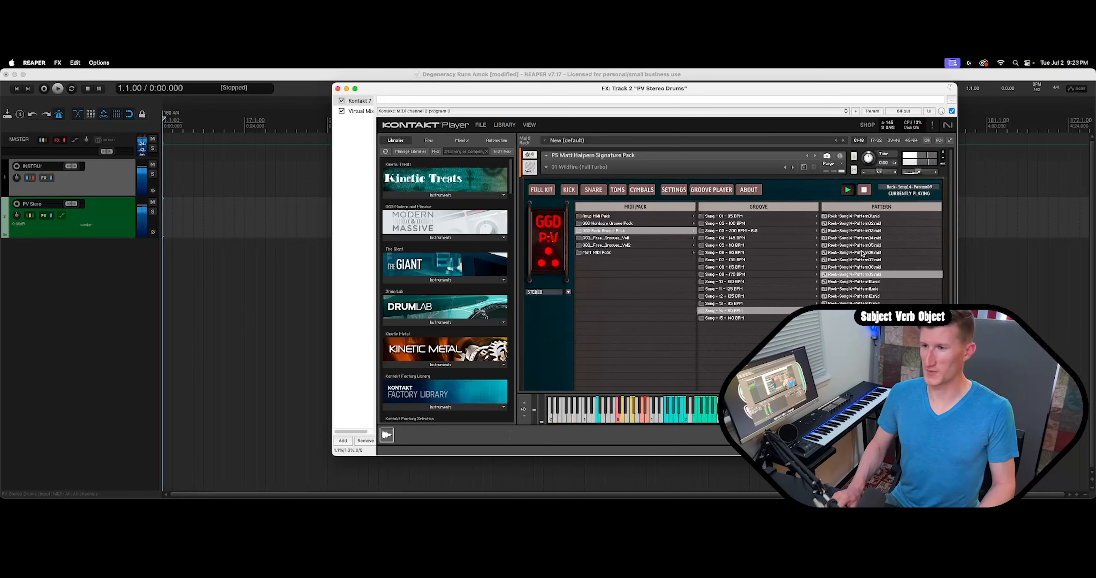
left_click(862, 254)
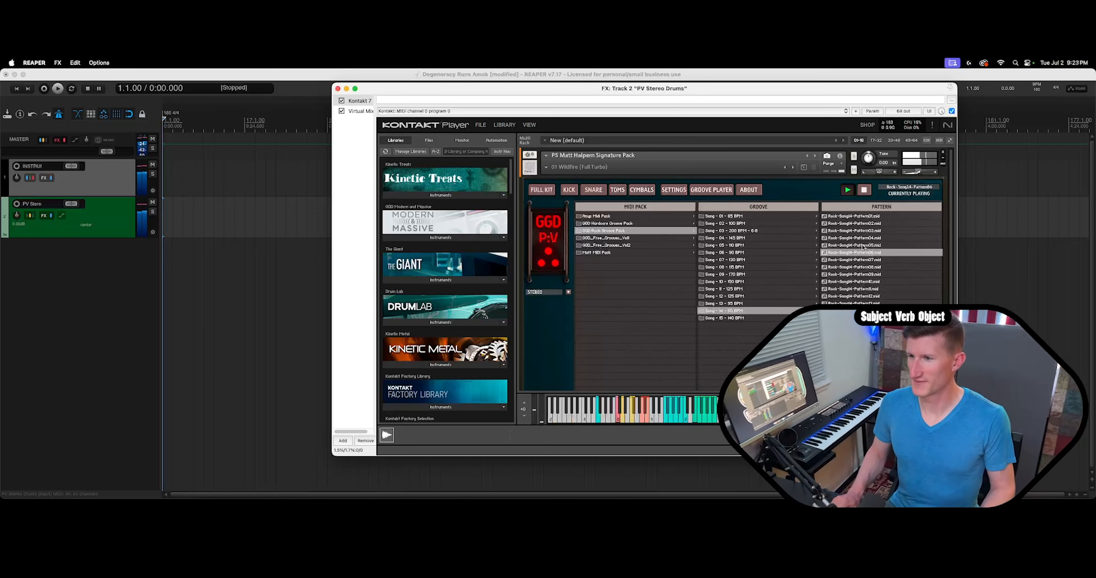
left_click(862, 246)
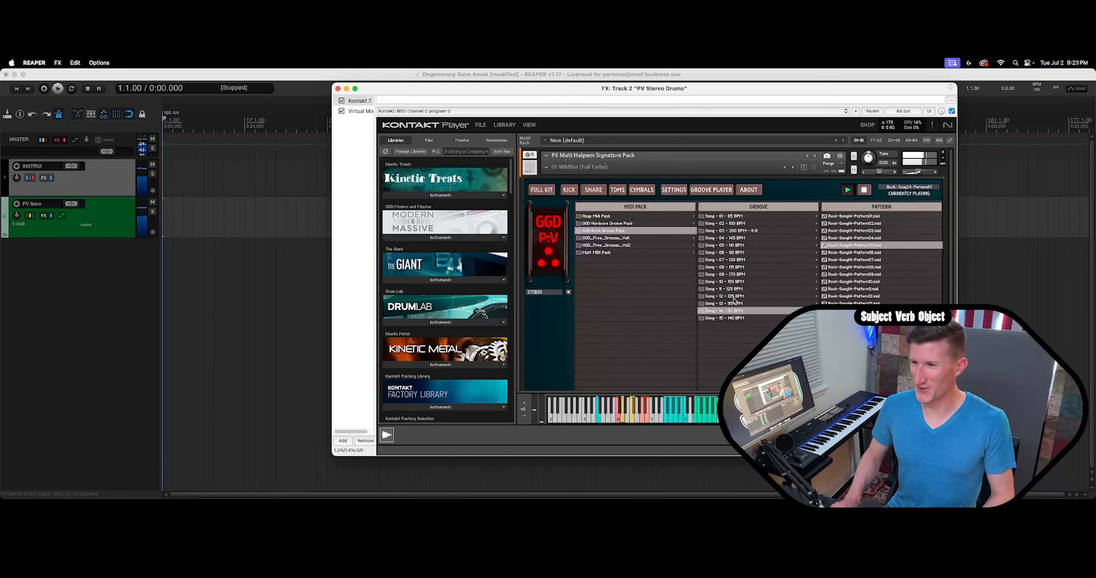
Audition patterns from the Song - 11 - 125 BPM and Song - 01 - 85 BPM grooves.
left_click(730, 289)
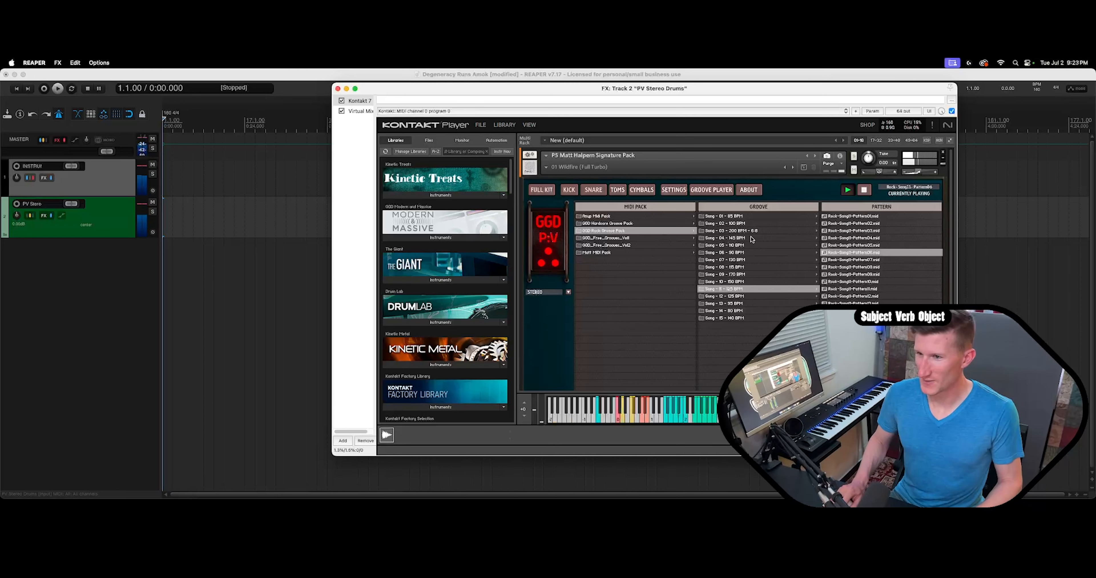
left_click(762, 217)
left_click(856, 216)
left_click(860, 252)
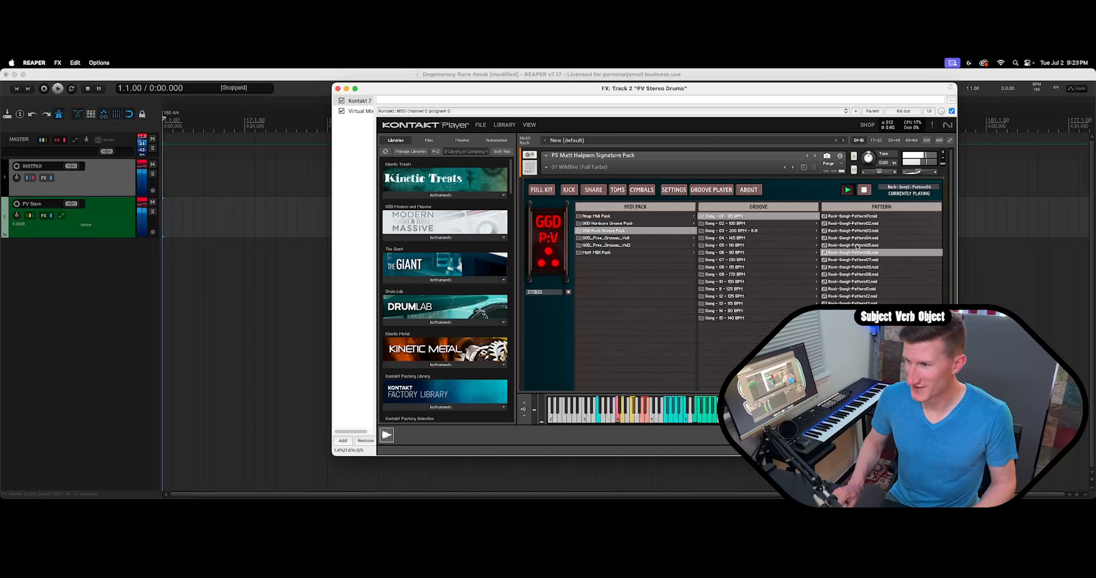
left_click(859, 246)
left_click(859, 289)
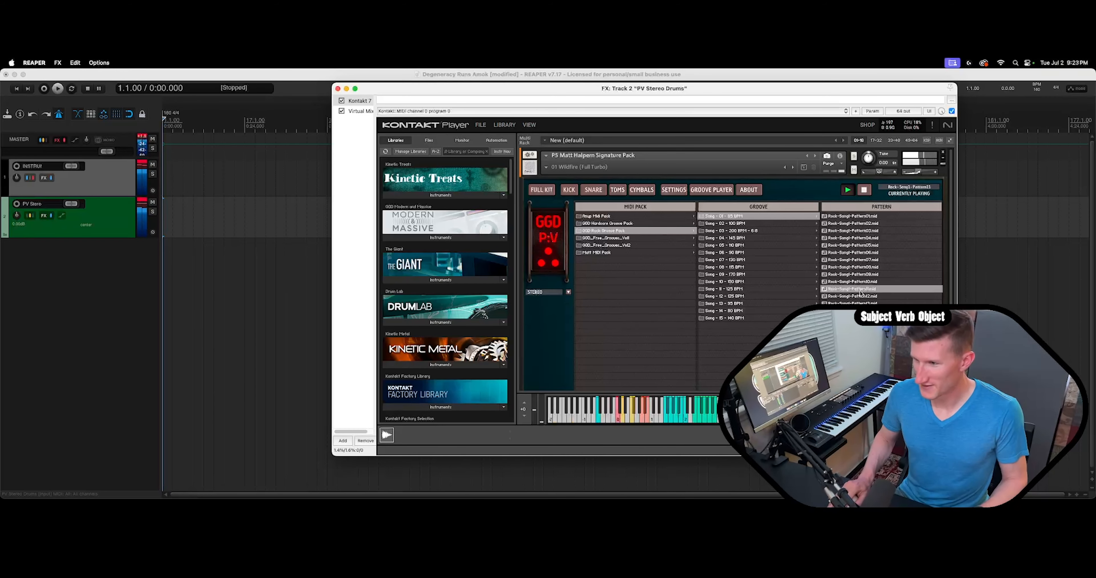
left_click(835, 274)
key("Down")
key("Down")
key("Down")
key("Down")
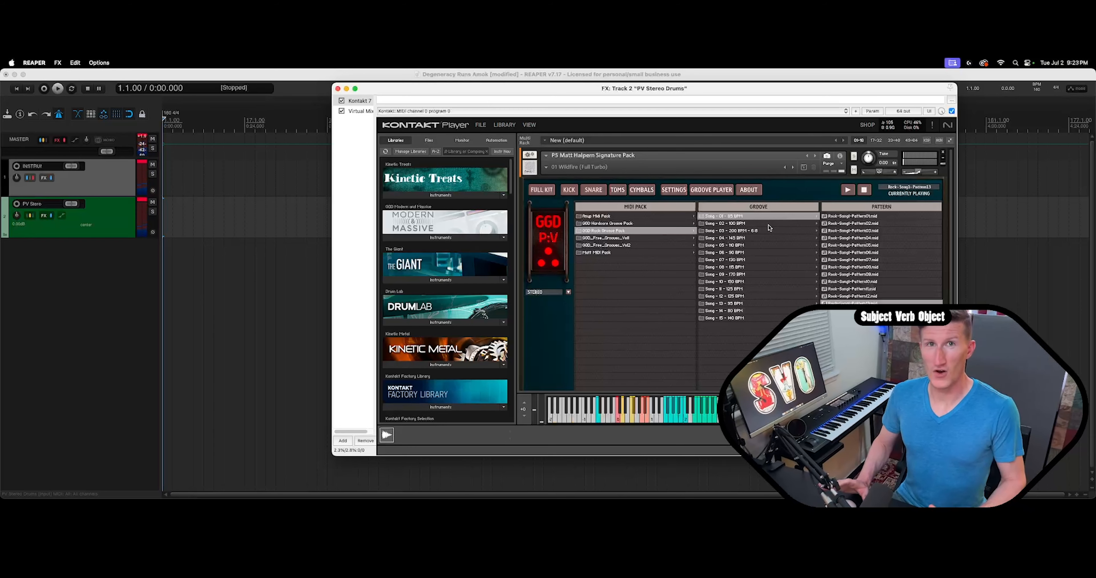
Audition patterns 2, 6 and 8 of the Song - 04 - 145 BPM groove.
left_click(739, 238)
left_click(858, 223)
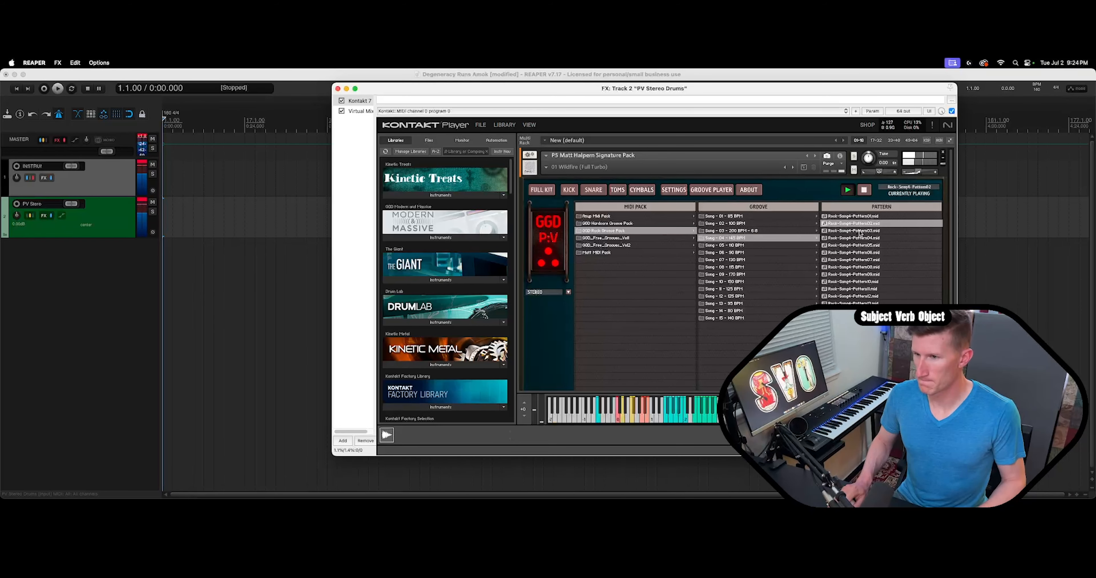
left_click(861, 253)
left_click(861, 267)
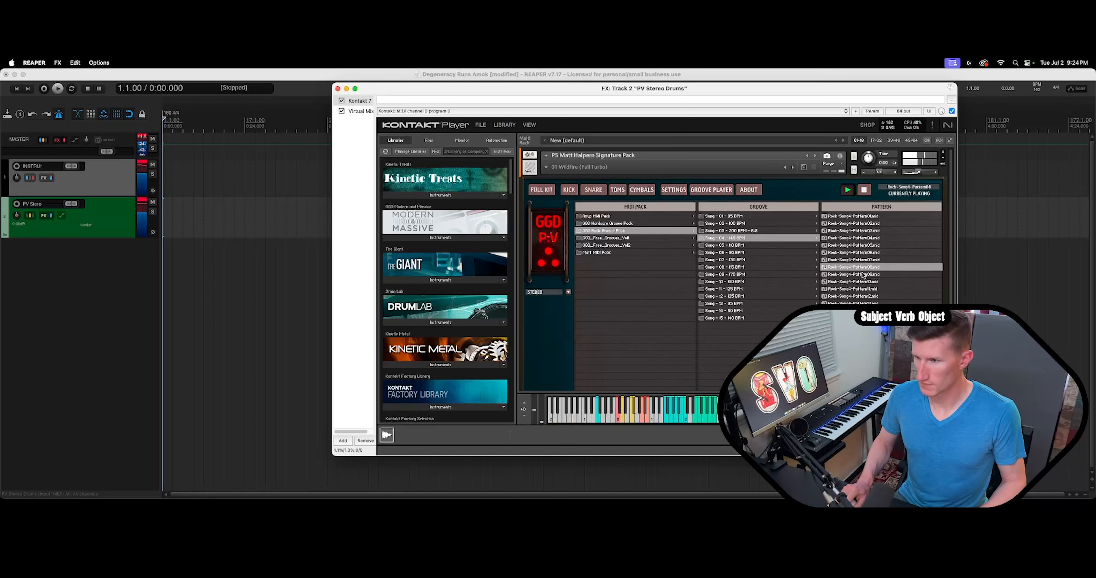
Audition patterns 6, 9 and 4 of the Song - 06 - 90 BPM groove.
left_click(723, 253)
left_click(860, 253)
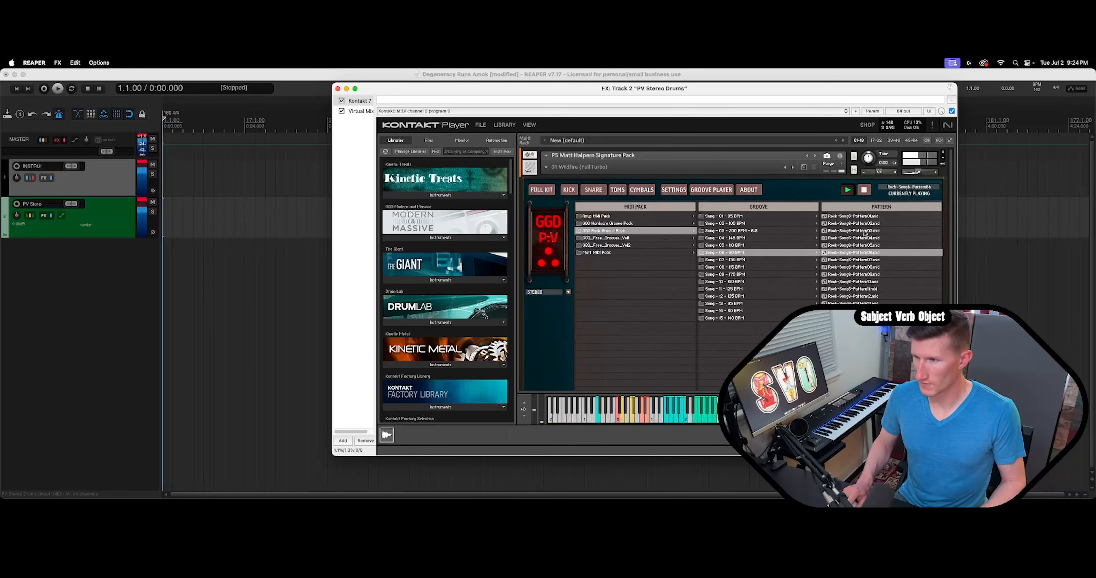
left_click(860, 274)
left_click(861, 253)
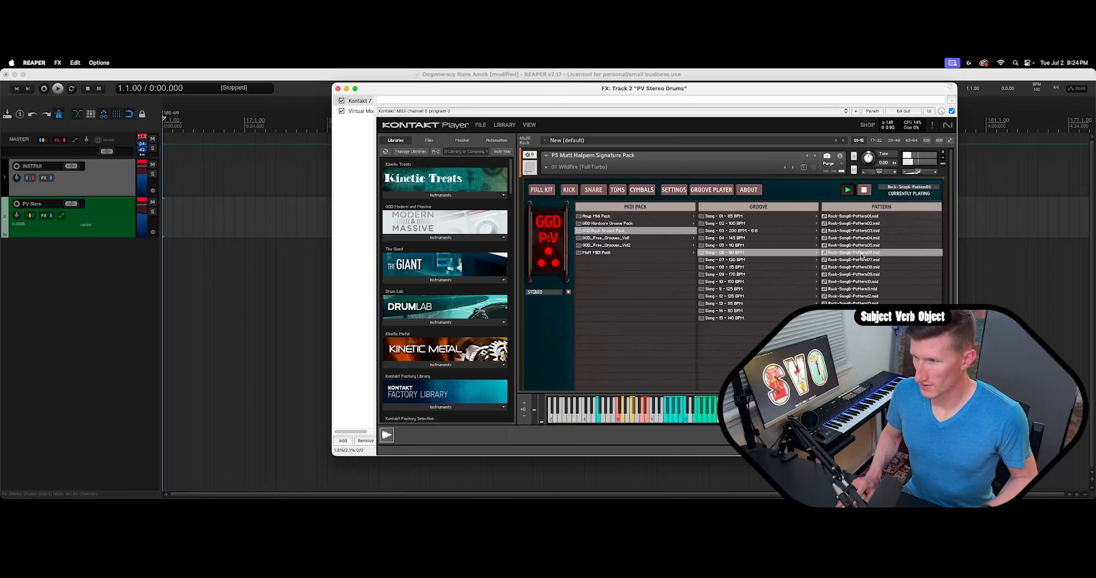
left_click(862, 237)
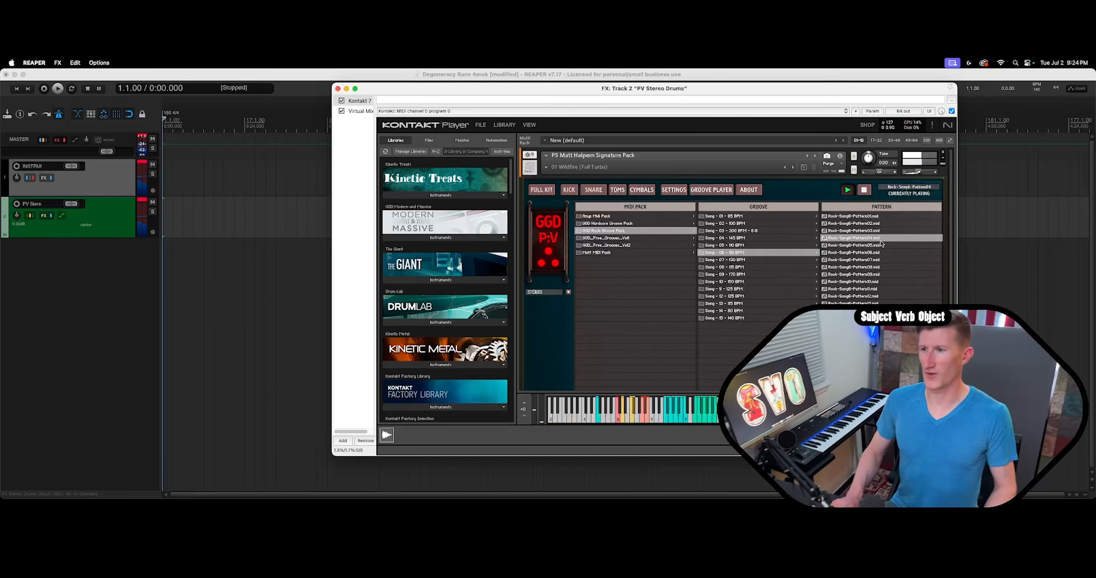
Move the drum instrument window below the tracks and place the edit cursor at 32.1.00 on the PV Stereo Drums track.
left_click_drag(647, 92, 531, 262)
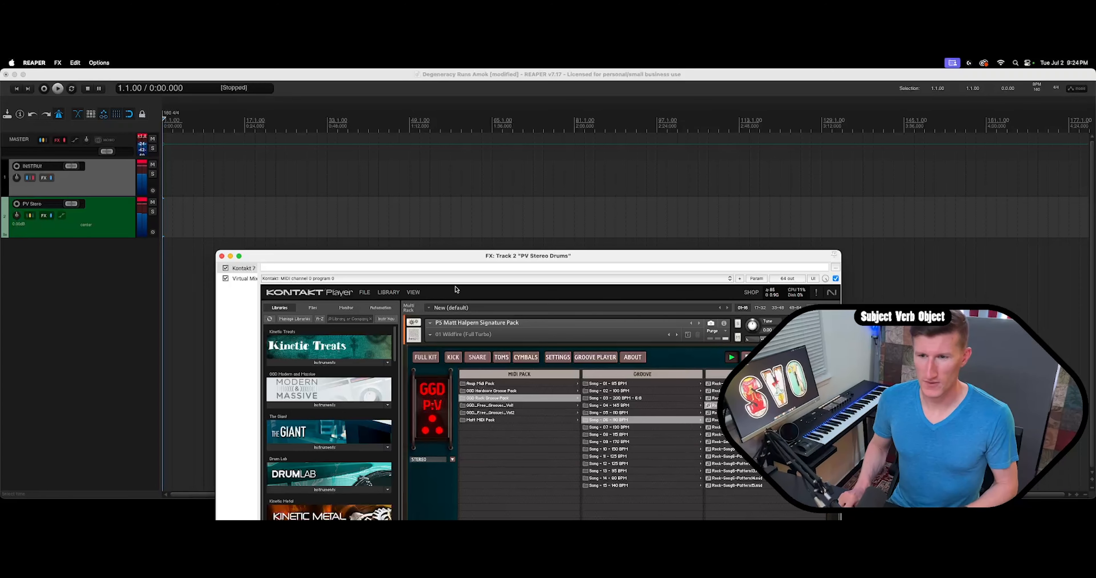
mouse_move(571, 262)
left_mouse_down()
mouse_move(597, 255)
mouse_move(563, 271)
left_mouse_up()
left_click(296, 203)
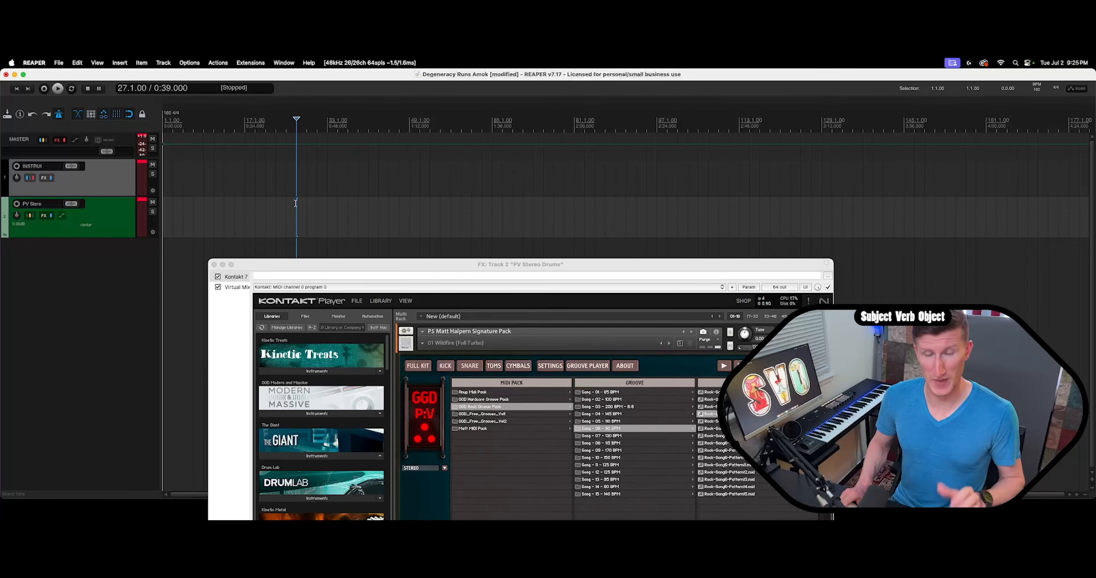
scroll(293, 203, "up", 8)
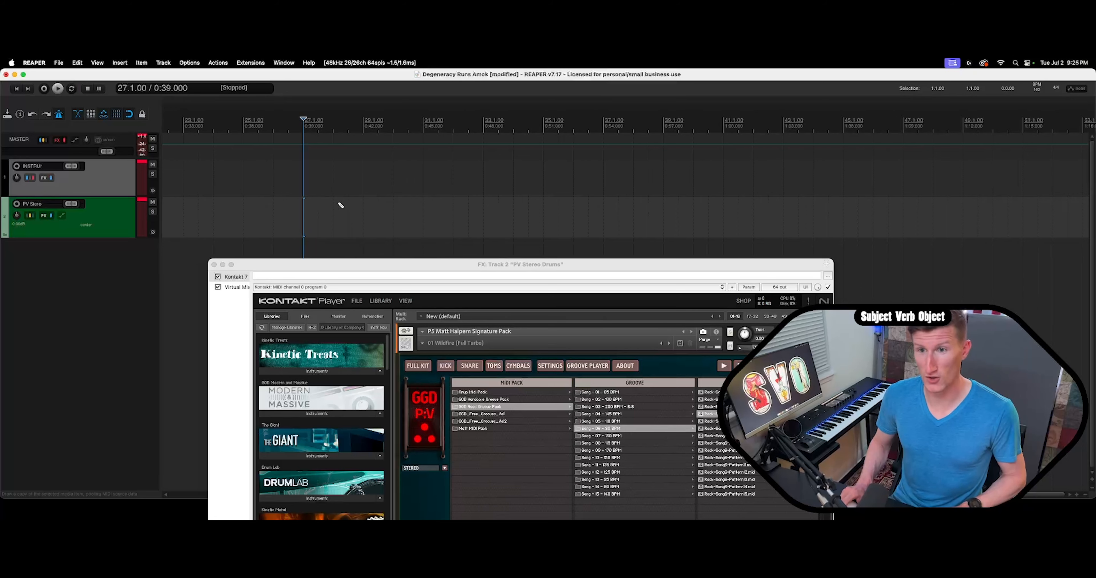
scroll(341, 209, "up", 3)
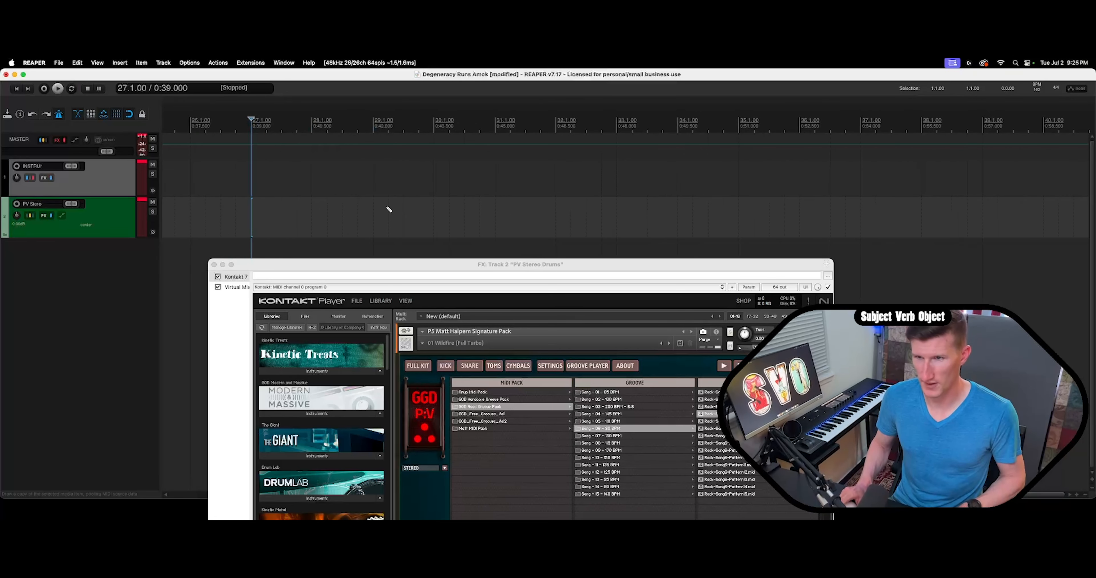
left_click(557, 216)
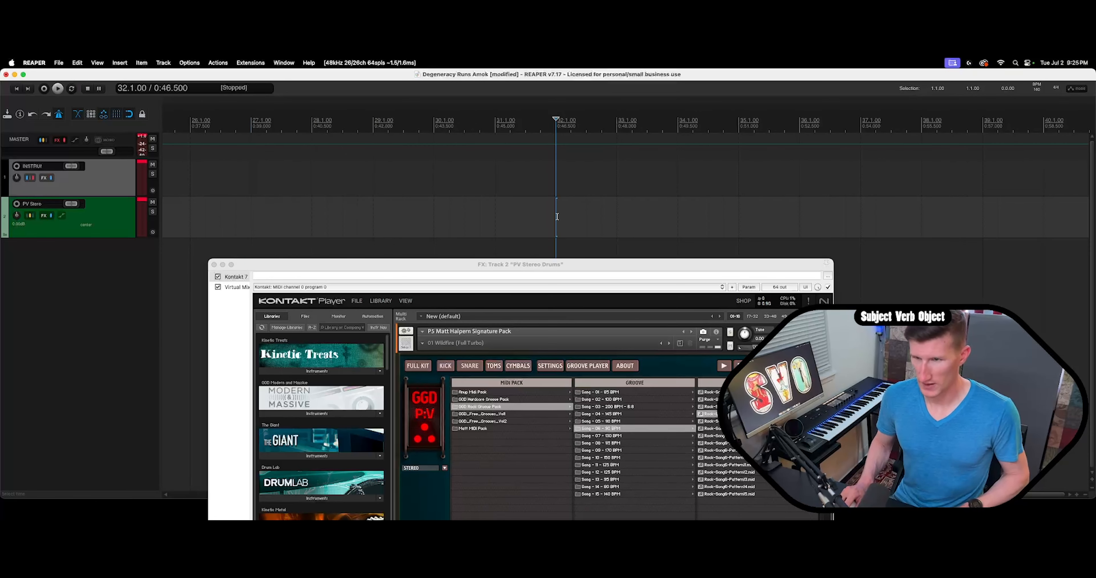
left_click(615, 431)
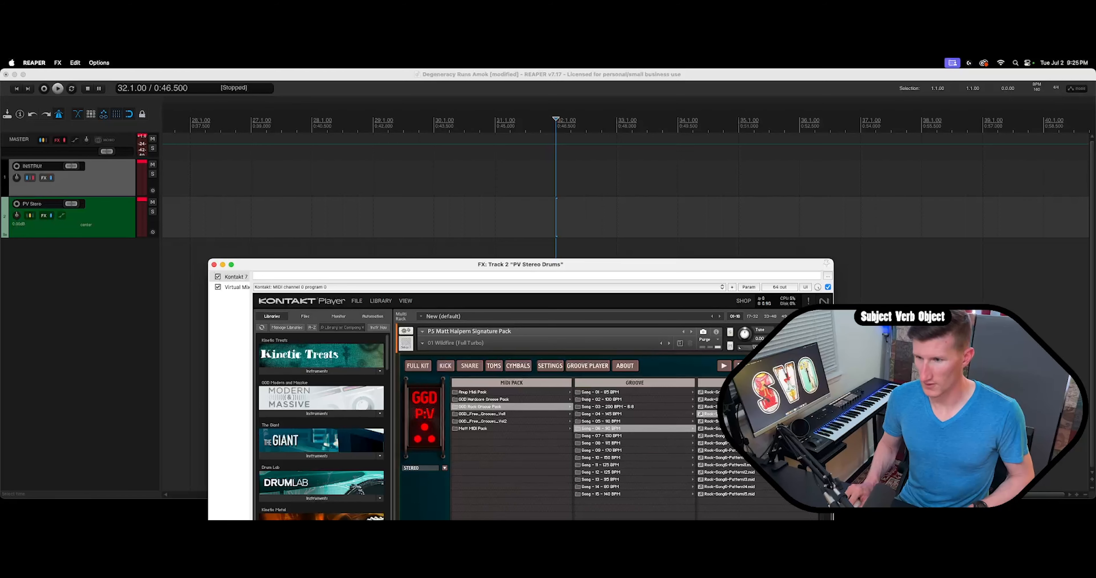
left_click_drag(656, 266, 607, 238)
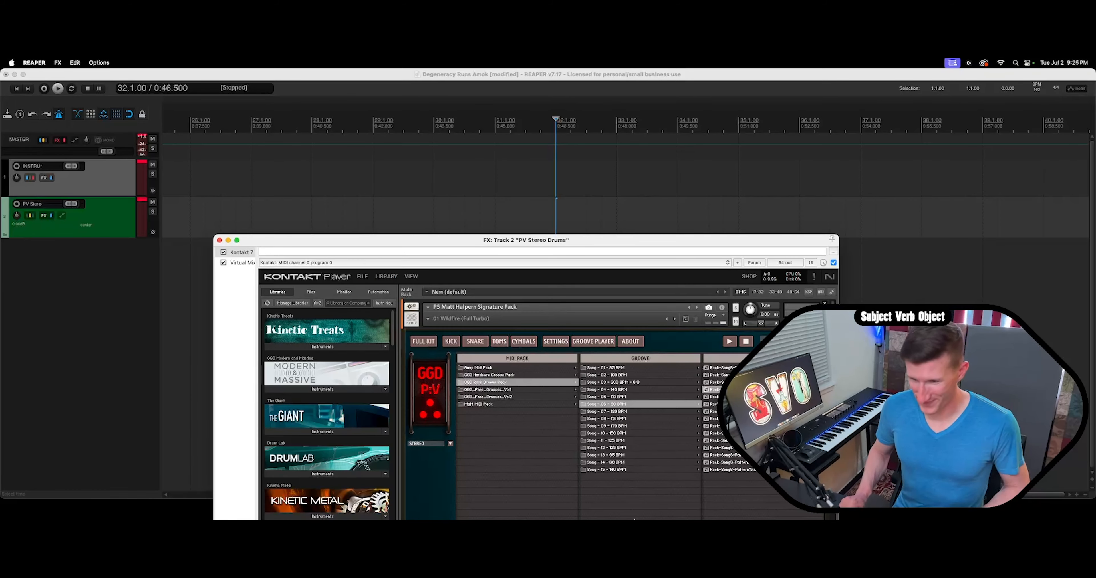
Add Rock-Song6-Pattern04.mid from the GGD Rock Groove Pack's Song - 06 - 90 BPM folder in Finder to the PV Stereo Drums track at bar 32.
mouse_move(636, 512)
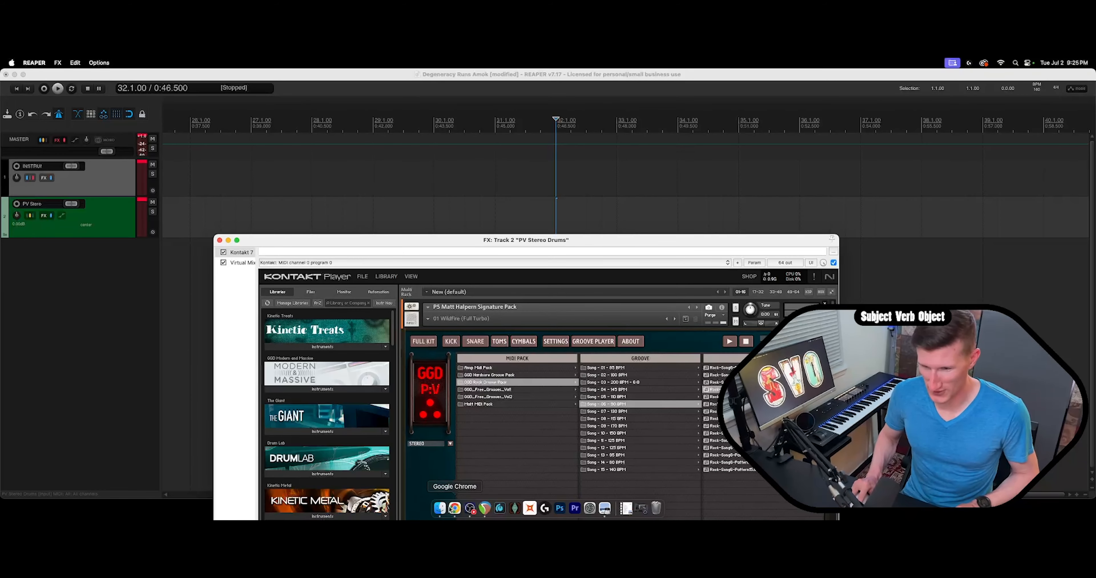
left_click(440, 508)
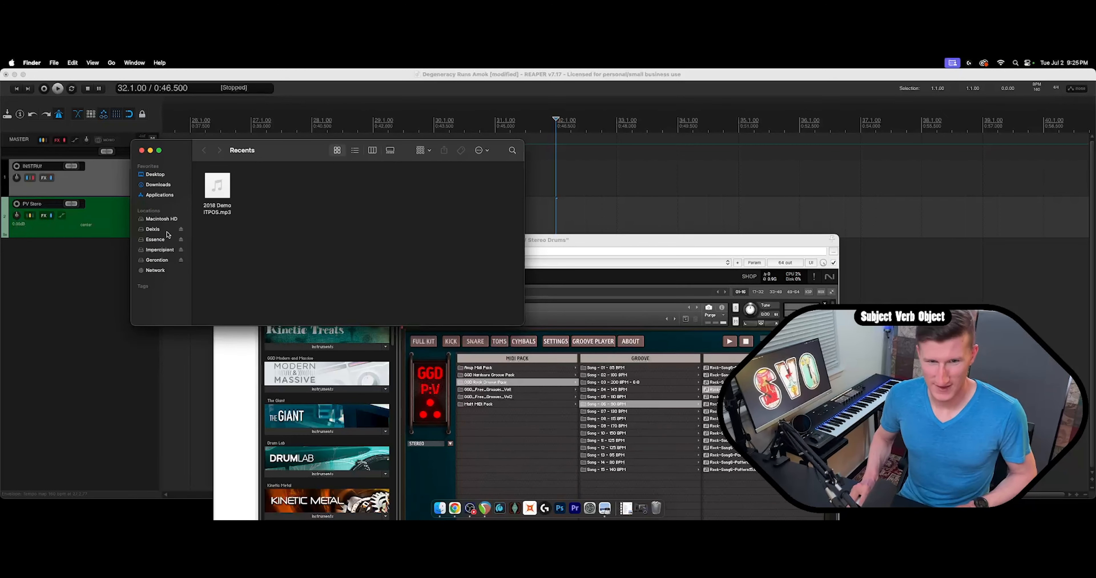
left_click(159, 250)
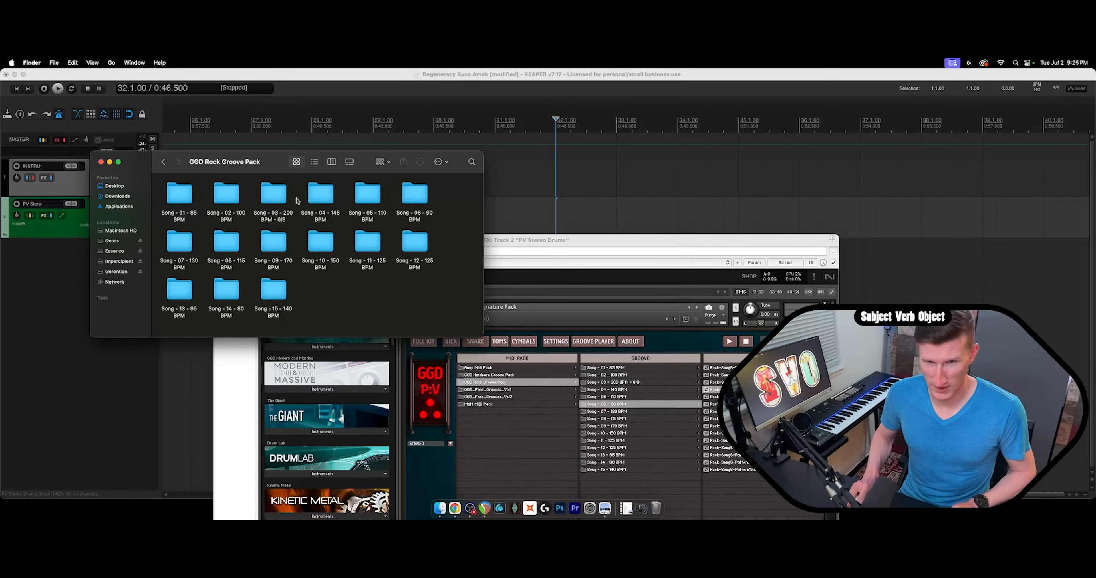
double_click(415, 198)
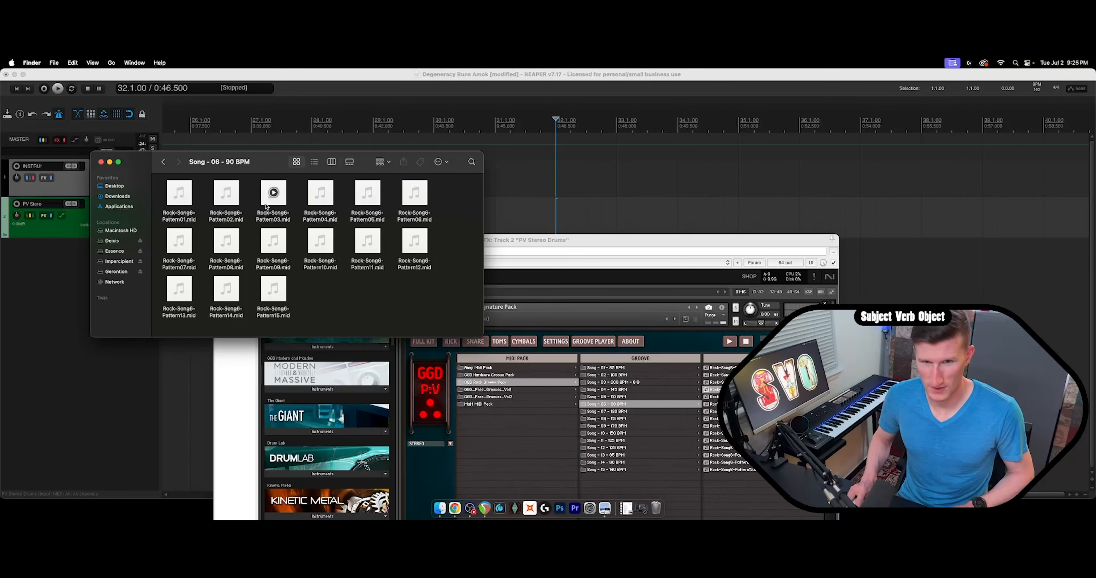
left_click(326, 205)
left_click_drag(326, 205, 560, 220)
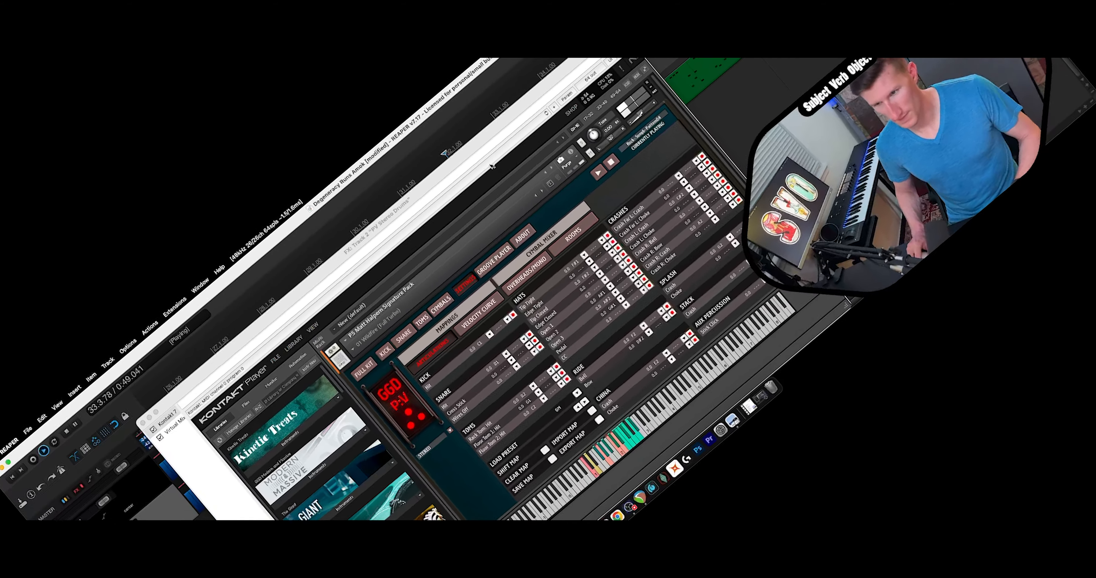
key("space")
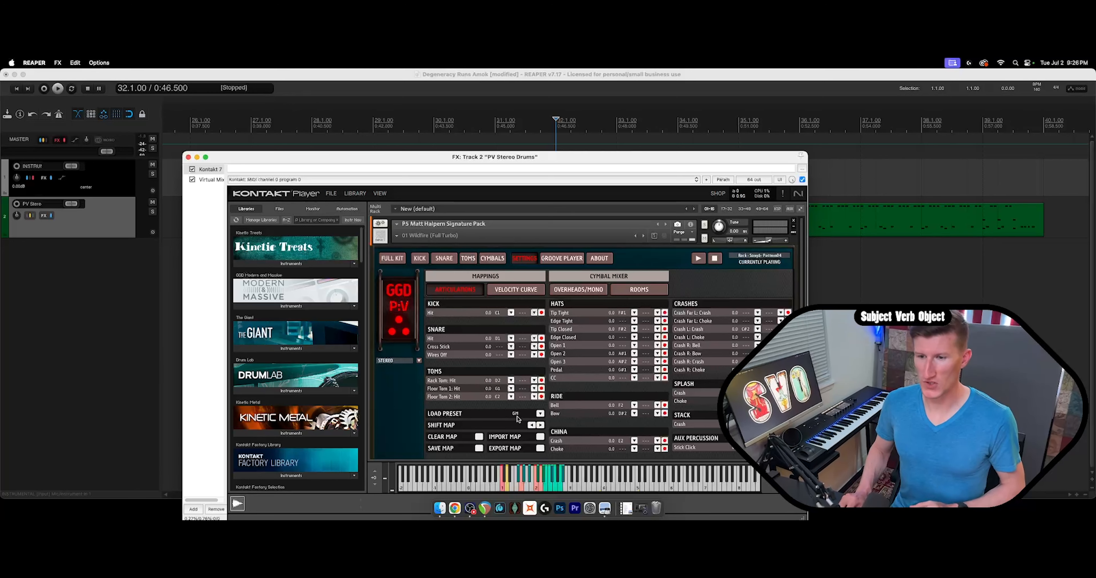
Show the drum instrument's articulation mapping presets, including GM, and move its window below the tracks.
left_click(539, 413)
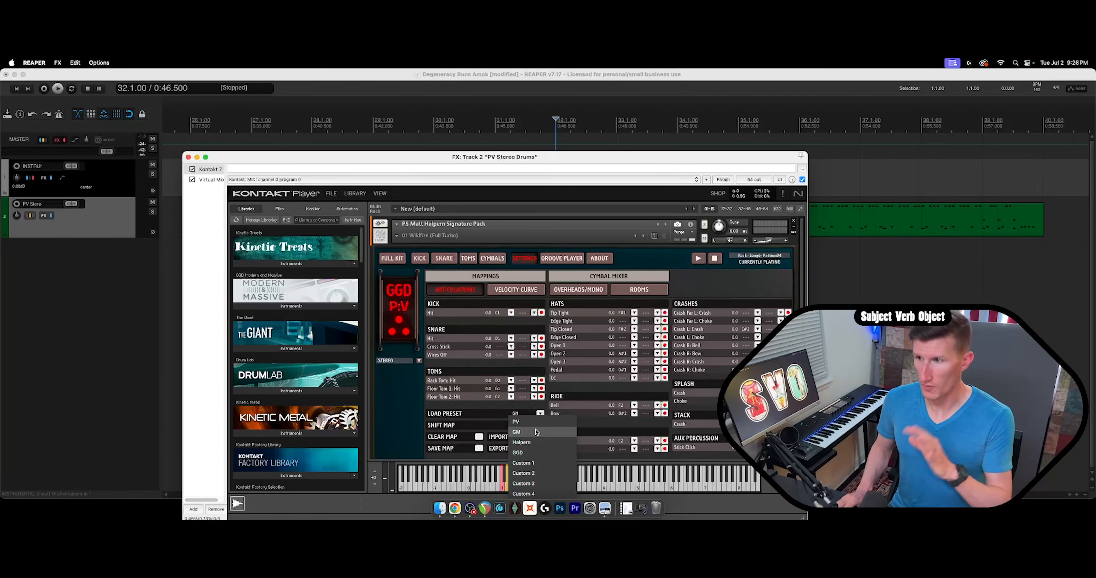
left_click_drag(514, 157, 424, 113)
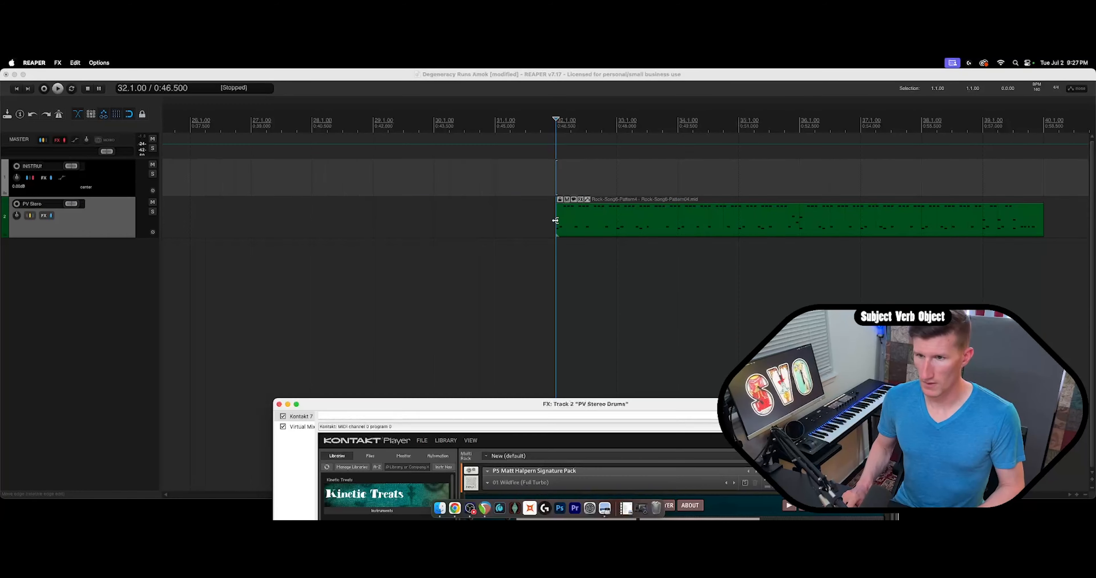
Play the drum groove from bar 32 and close the drum instrument window.
key("space")
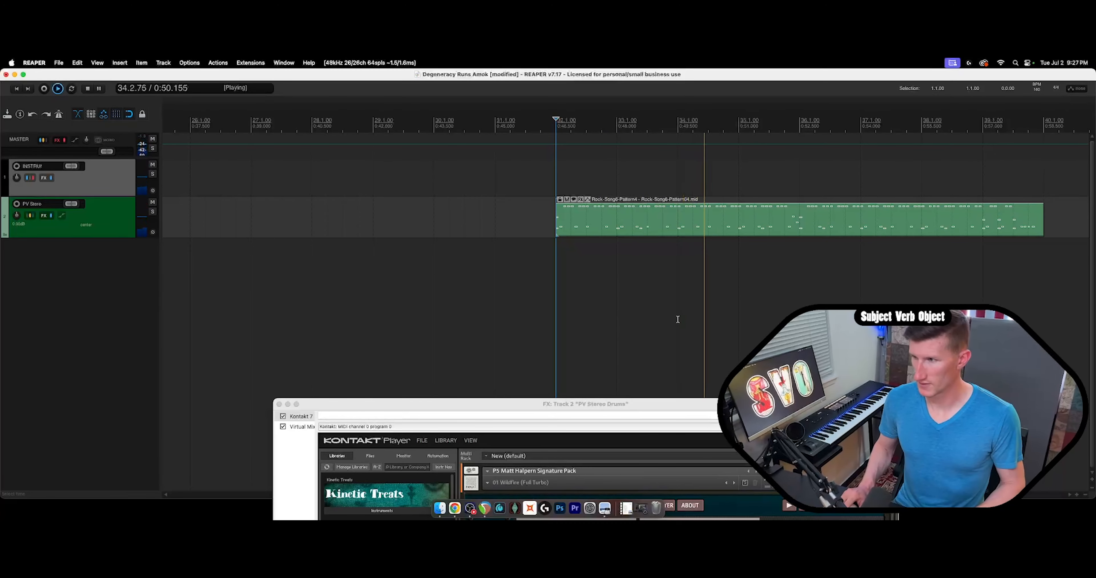
left_click_drag(636, 403, 573, 238)
left_click_drag(248, 238, 222, 239)
left_click(220, 235)
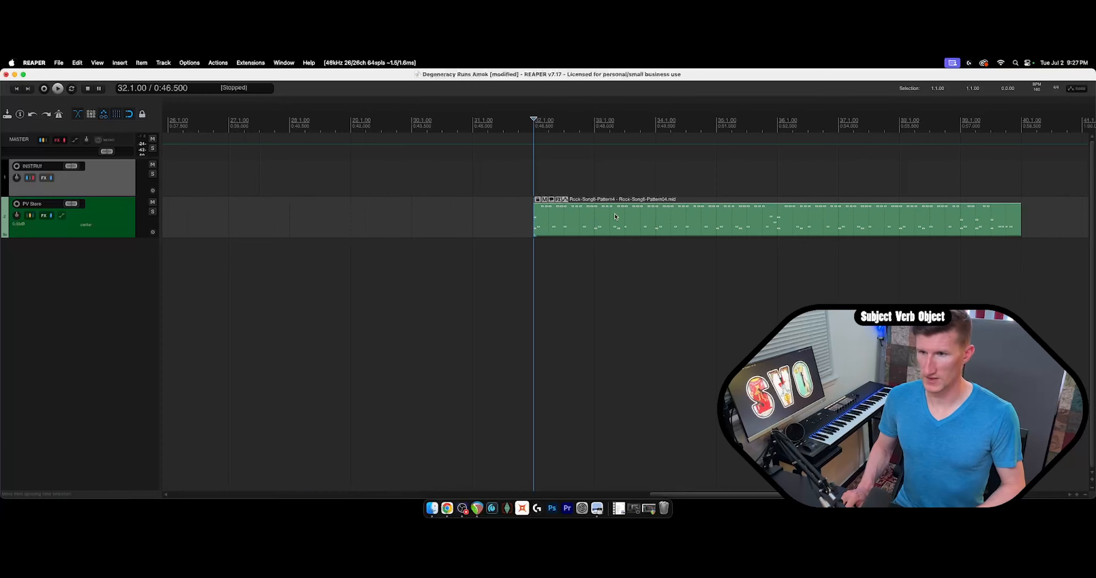
Open the Rock-Song6-Pattern4 item in the MIDI editor and audition the C2, Snare and F2 keys.
double_click(614, 219)
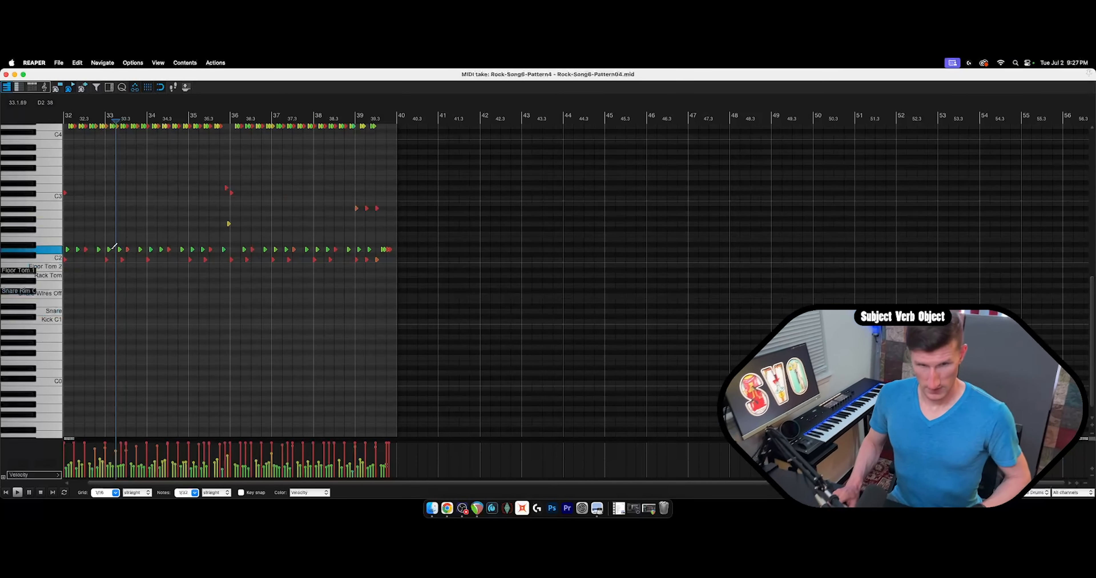
scroll(114, 245, "up", 1)
scroll(98, 248, "up", 1)
scroll(88, 251, "down", 3)
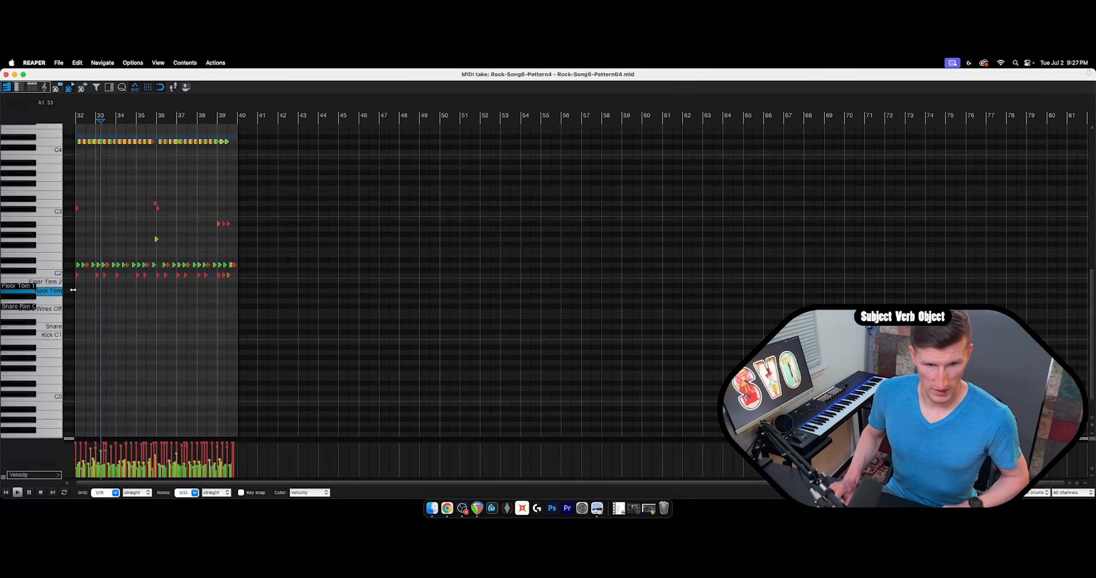
scroll(46, 317, "down", 2)
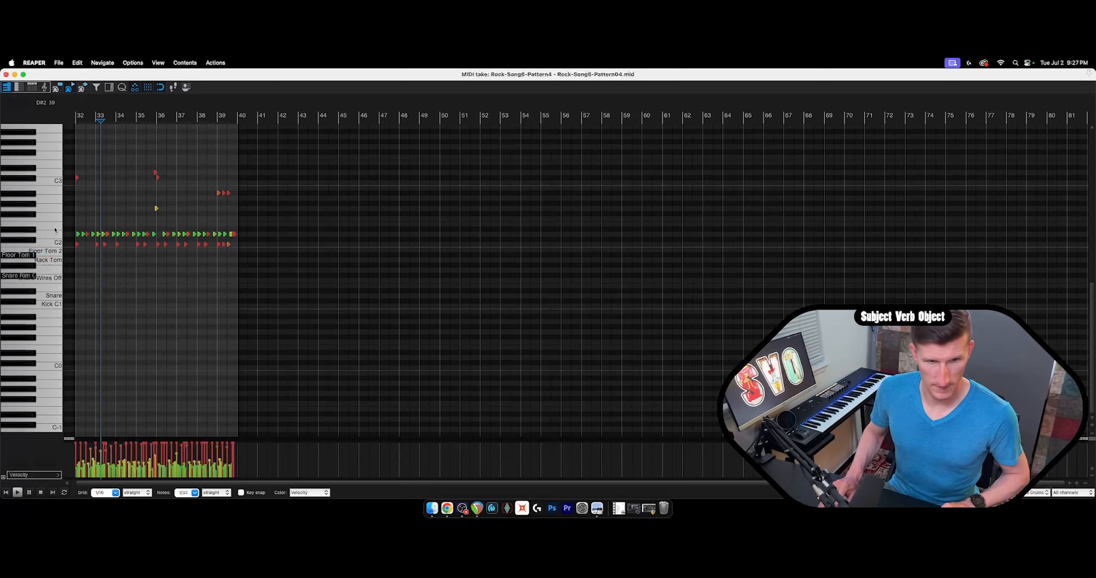
left_click(52, 246)
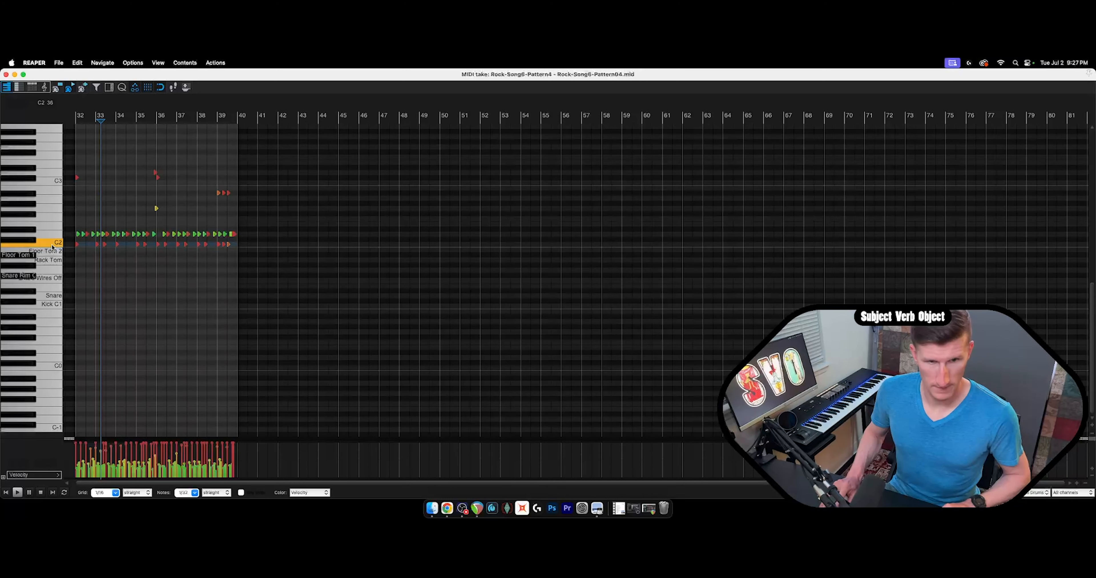
left_click(47, 295)
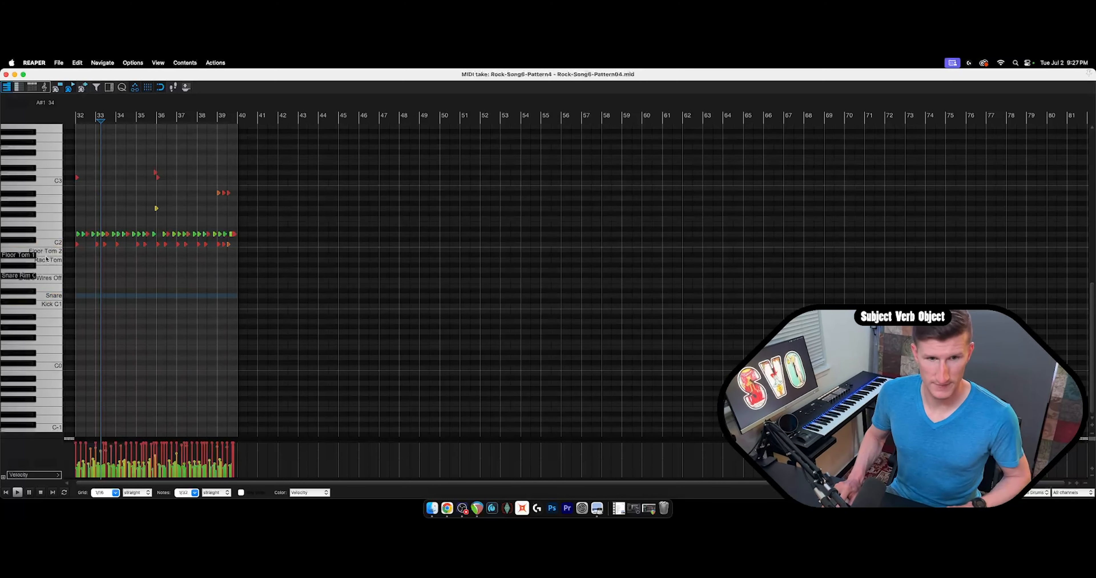
left_click(50, 218)
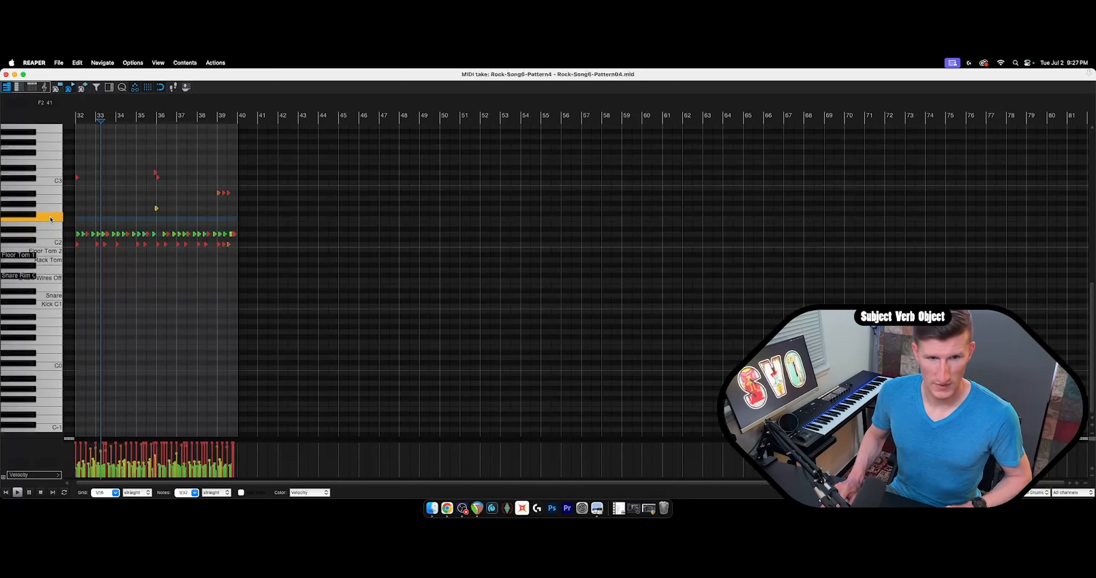
In the named notes view, name note 36 Kick and remove the old Kick name from note 24.
left_click(19, 87)
left_click(34, 246)
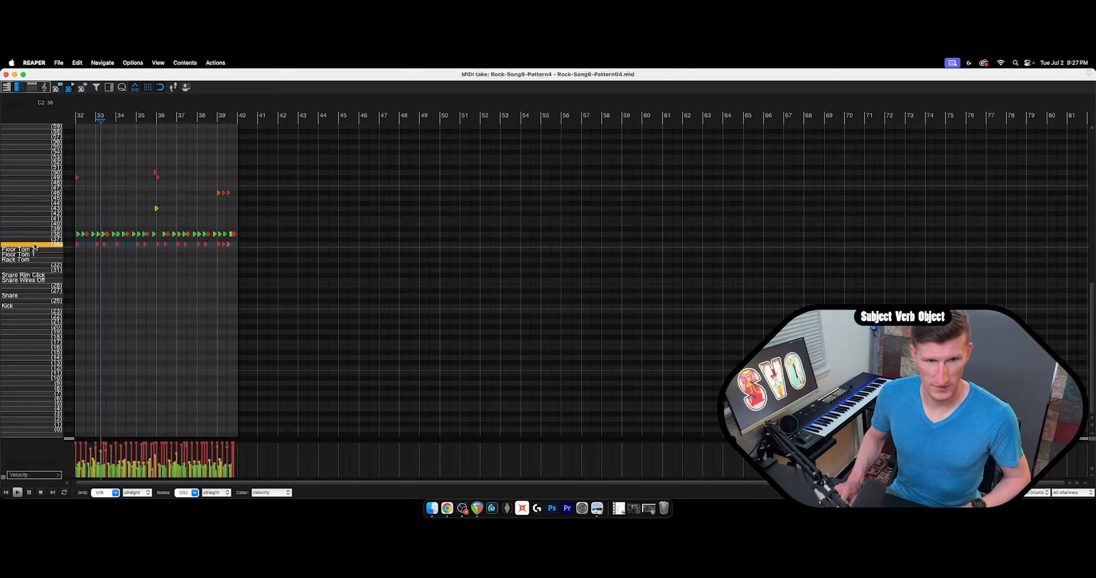
left_click(37, 235)
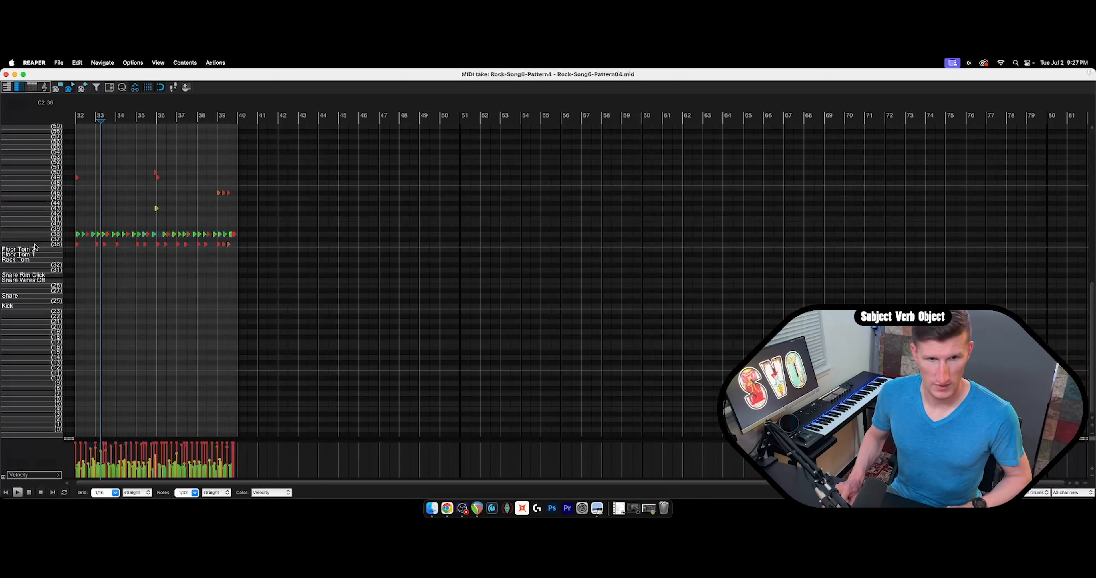
left_click(35, 244)
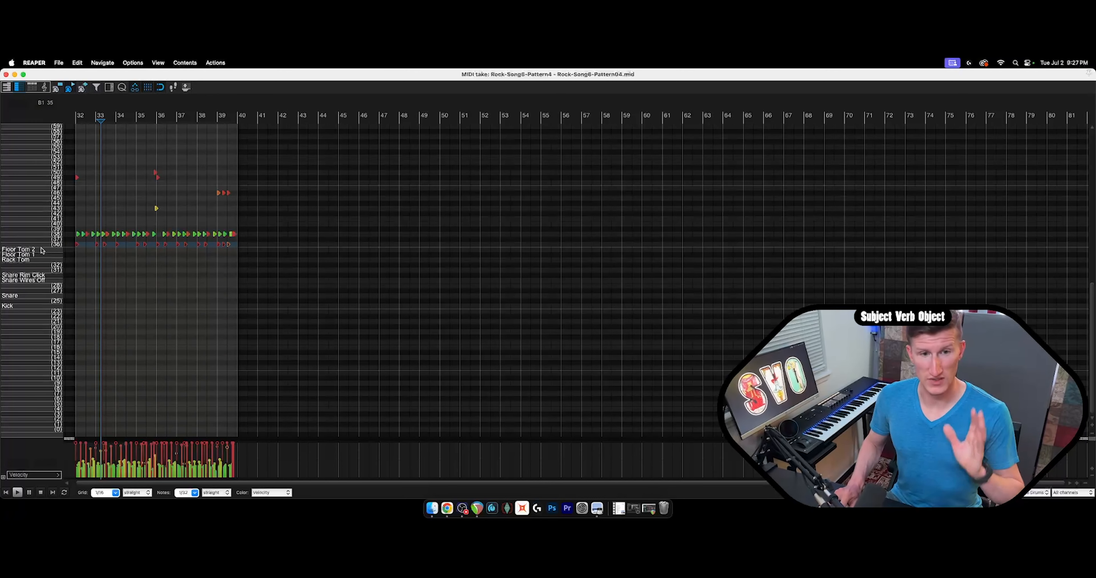
left_click(39, 245)
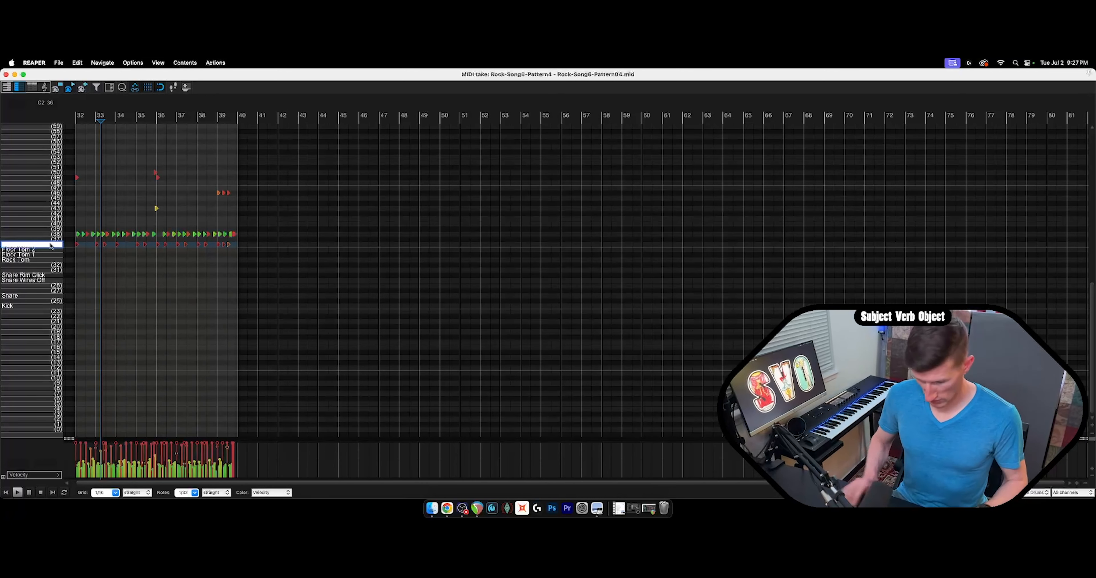
type("kick")
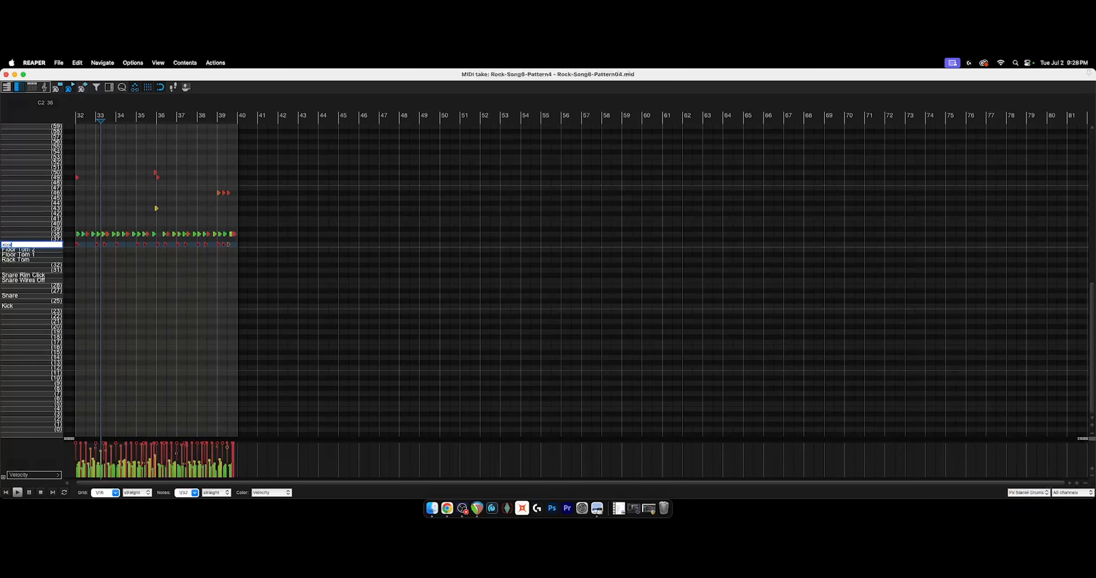
key("Return")
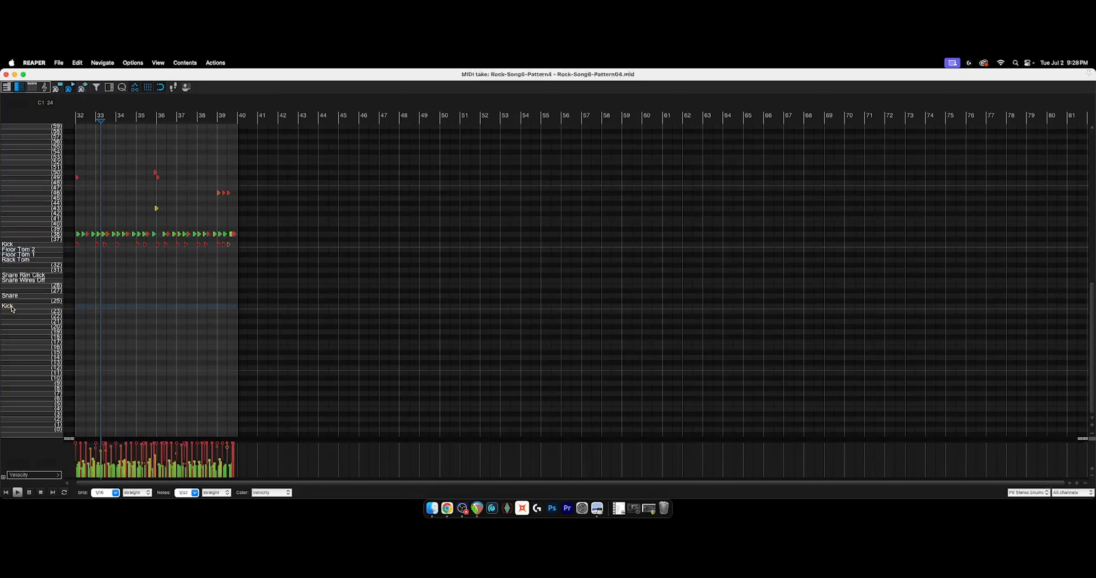
double_click(13, 307)
Audition notes 37 and 38, and name note 38 Snare.
left_click(13, 241)
left_click(13, 239)
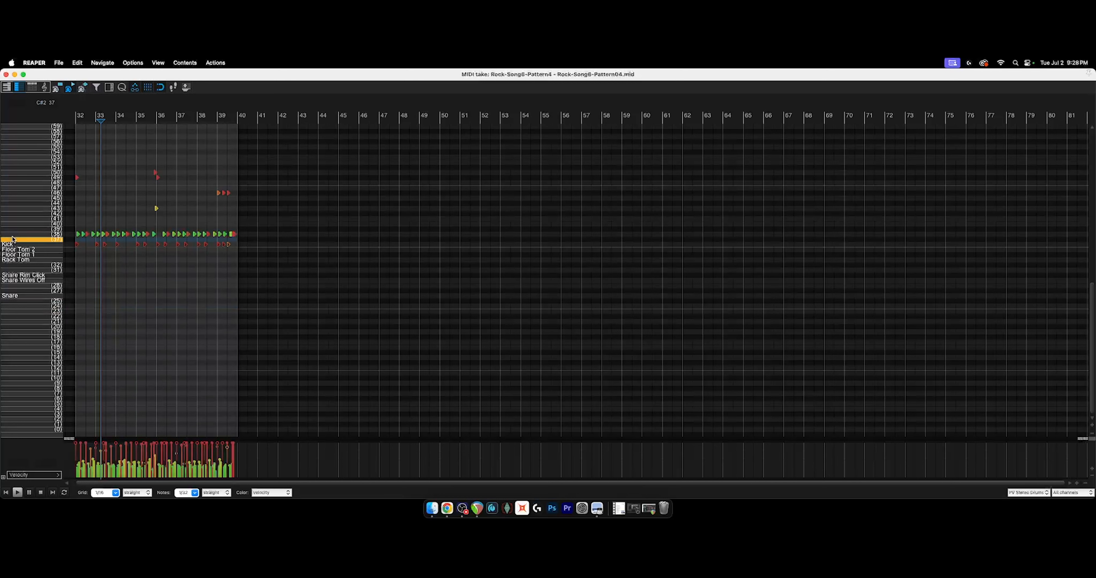
left_click(14, 235)
left_click(22, 235)
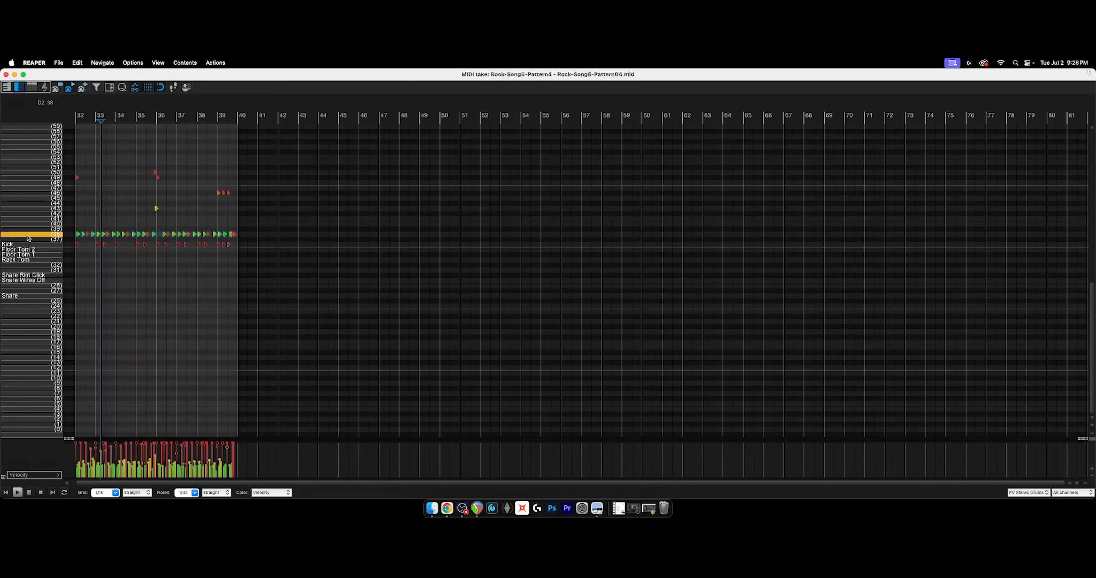
left_click(22, 235)
left_click(7, 235)
left_click(22, 234)
left_click(19, 236)
left_click(33, 235)
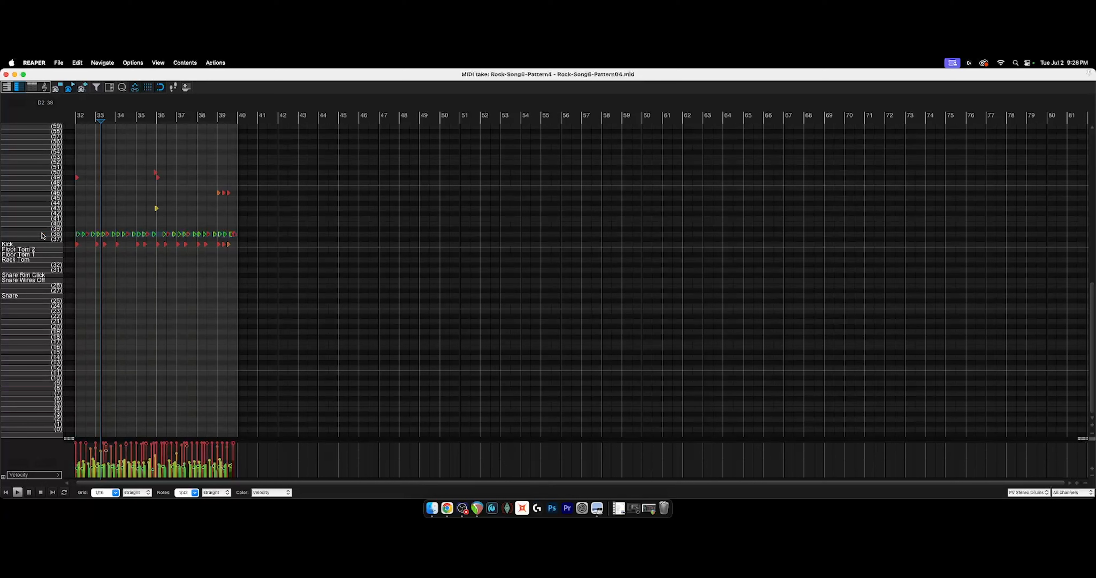
double_click(43, 236)
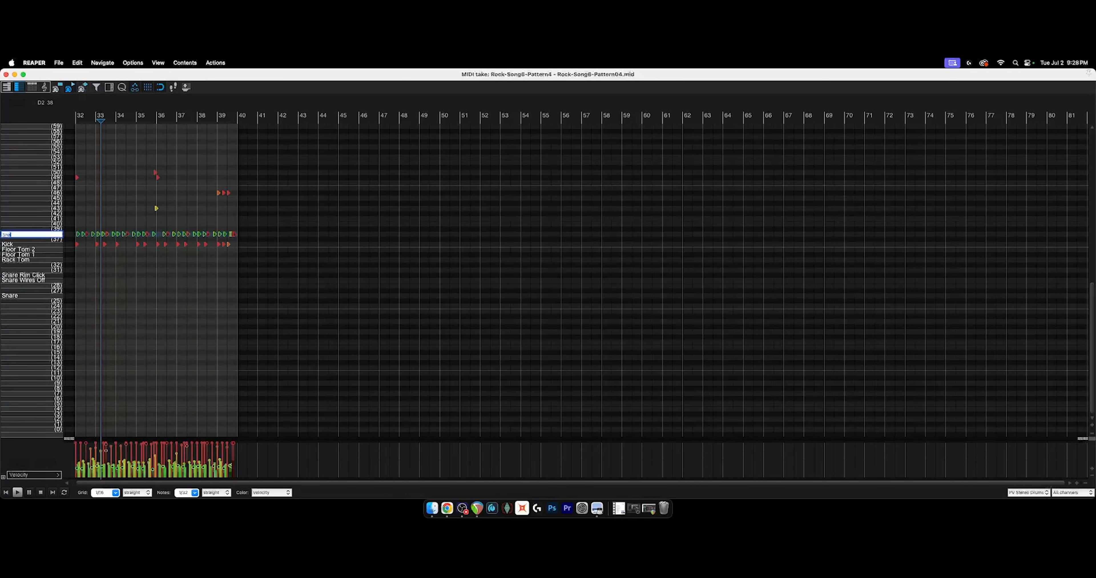
type("Snare")
key("Return")
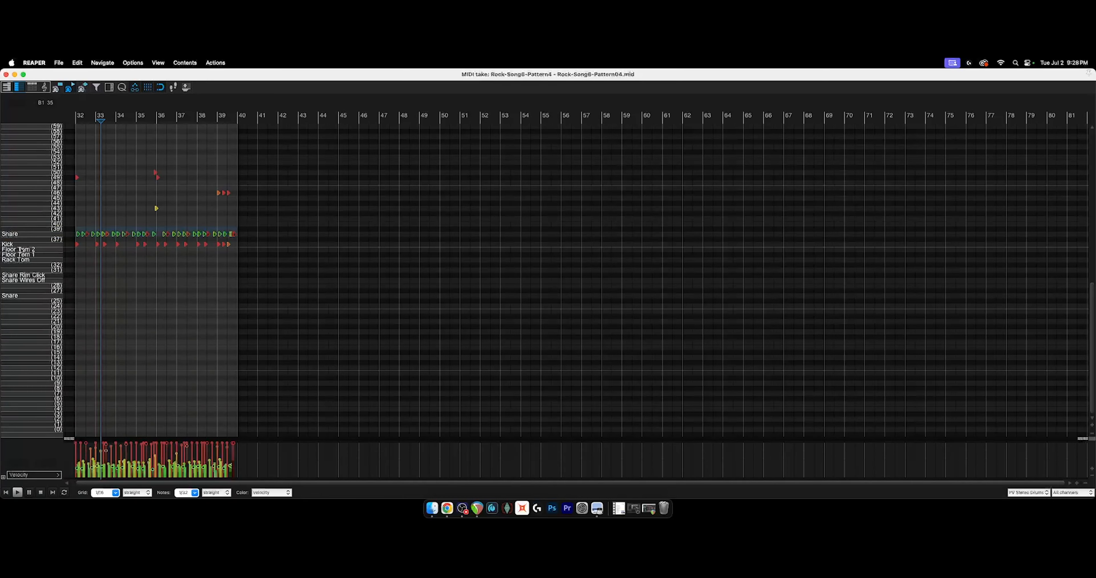
Clear the Snare, Snare Wires Off and Snare Rim Click names from notes 26, 29 and 30, and move the note 38 Snare row directly above Kick.
left_click(15, 298)
left_click(16, 298)
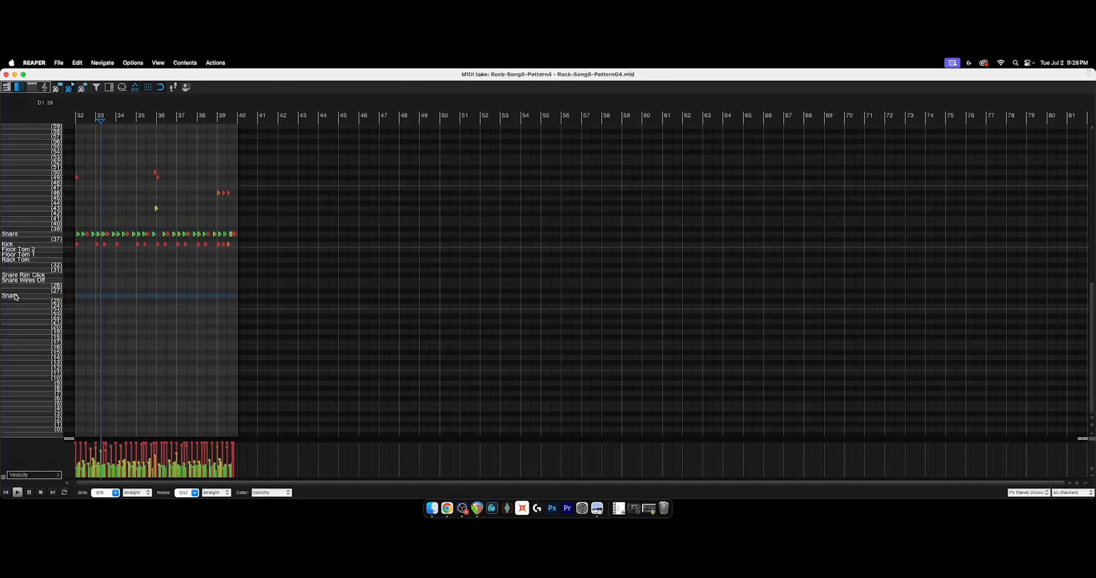
double_click(16, 298)
key("BackSpace")
key("Return")
double_click(18, 281)
key("BackSpace")
double_click(19, 276)
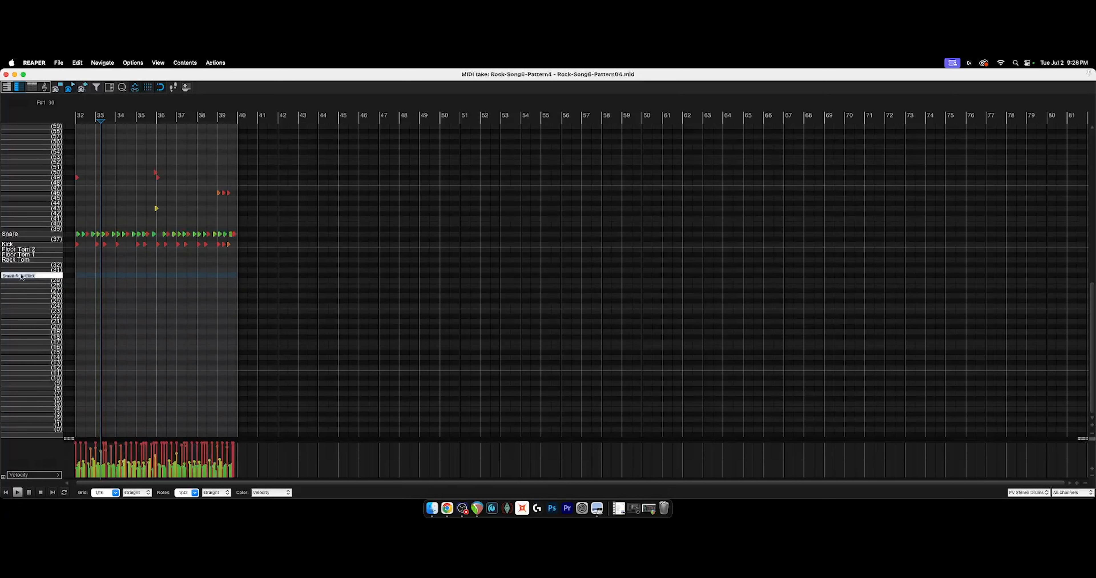
key("BackSpace")
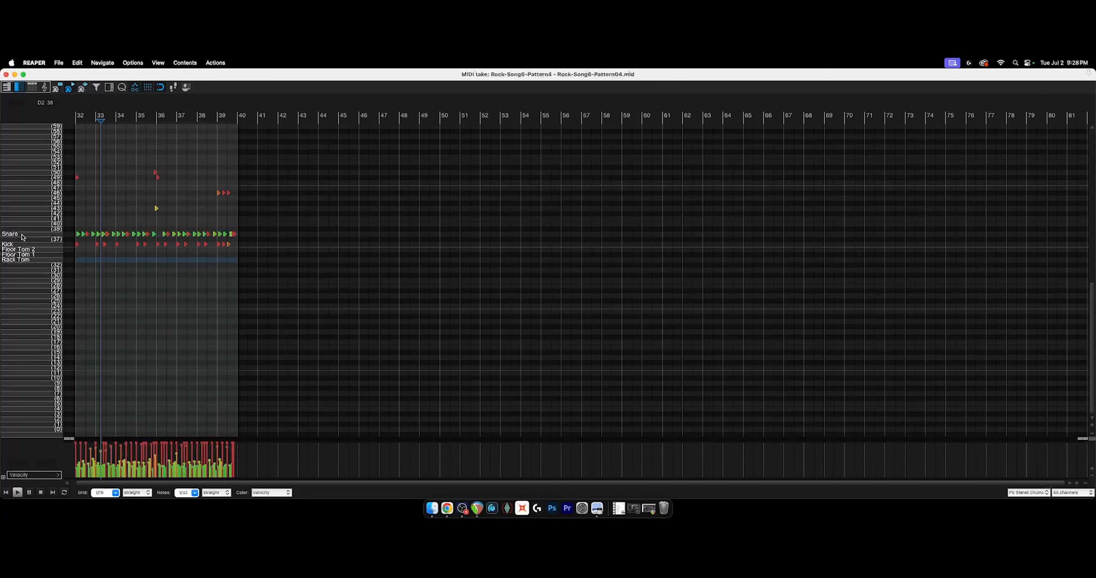
left_click_drag(23, 237, 19, 243)
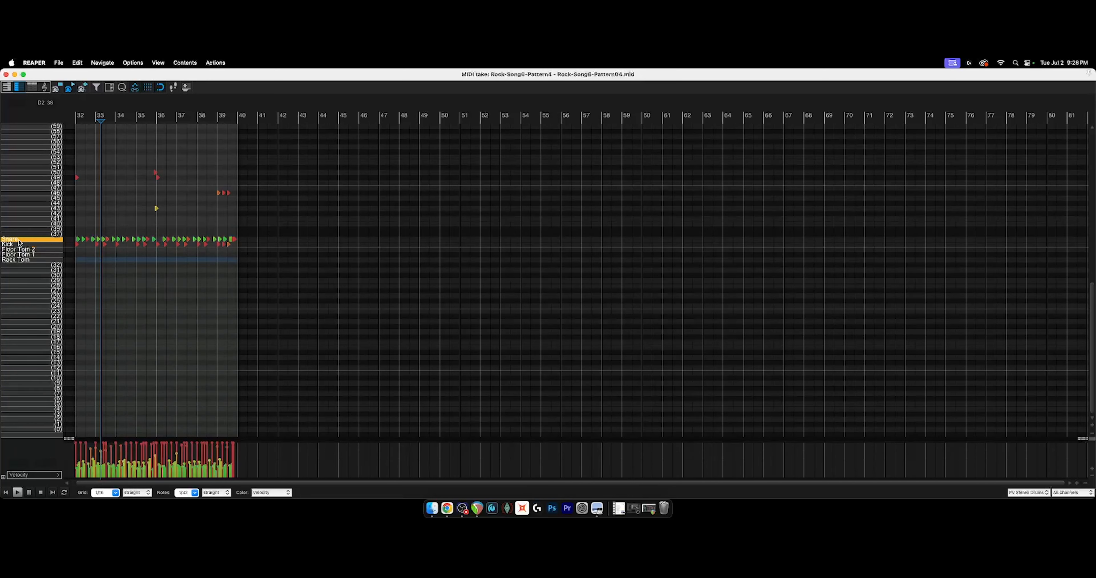
Select all the Kick notes, lower their velocities to about 96 and play the groove back.
left_click(60, 235)
scroll(98, 241, "down", 3)
scroll(100, 242, "up", 10)
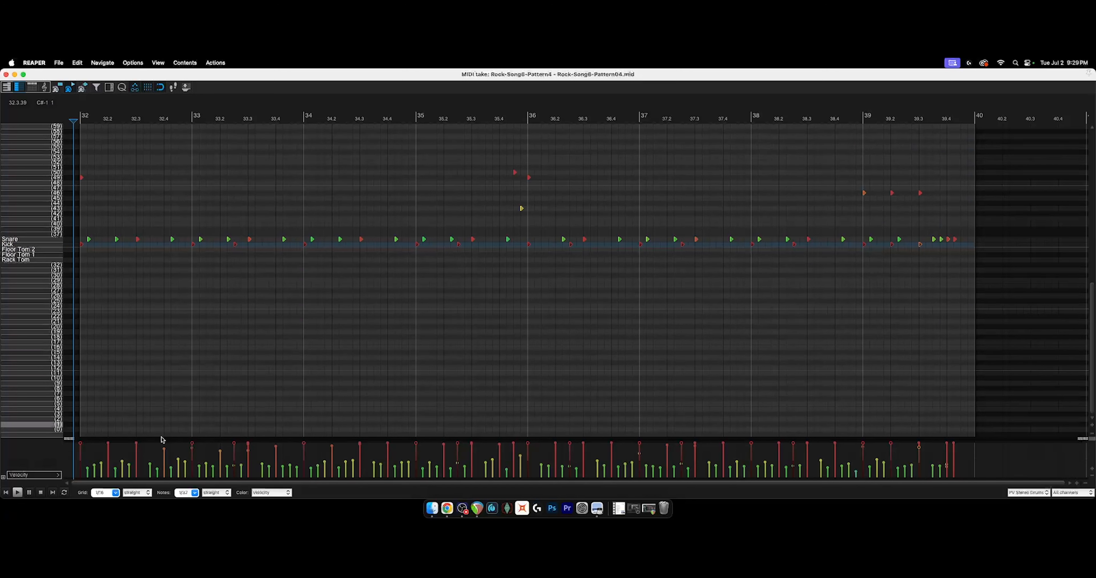
left_click_drag(192, 444, 191, 452)
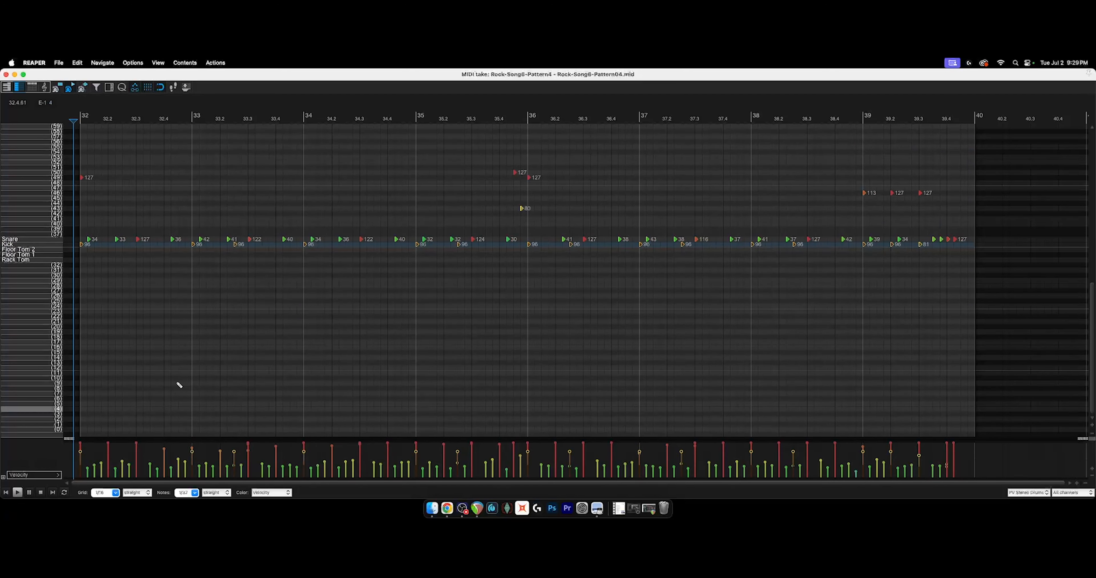
key("space")
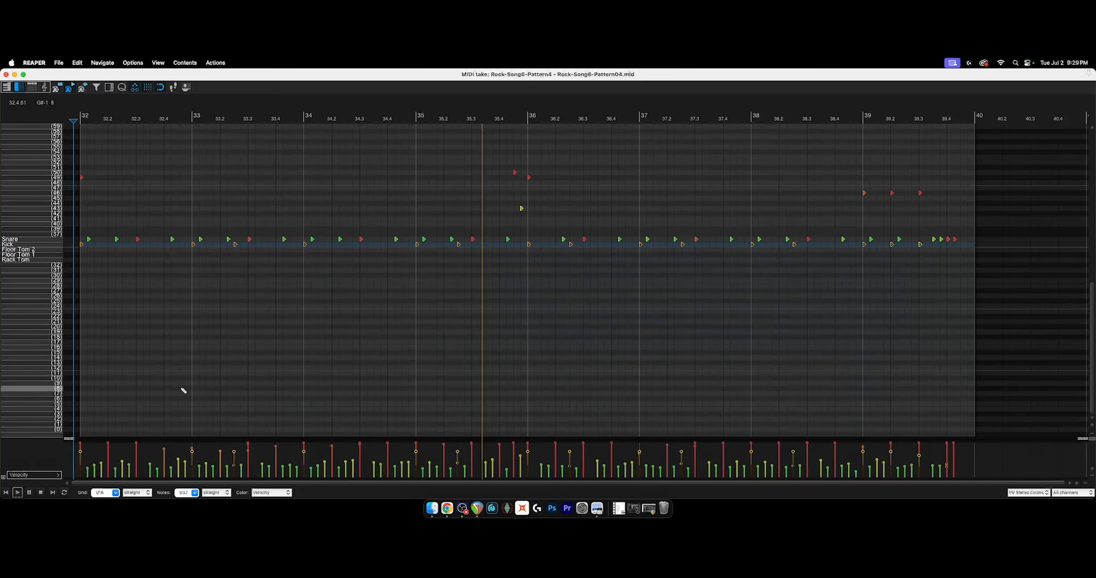
key("space")
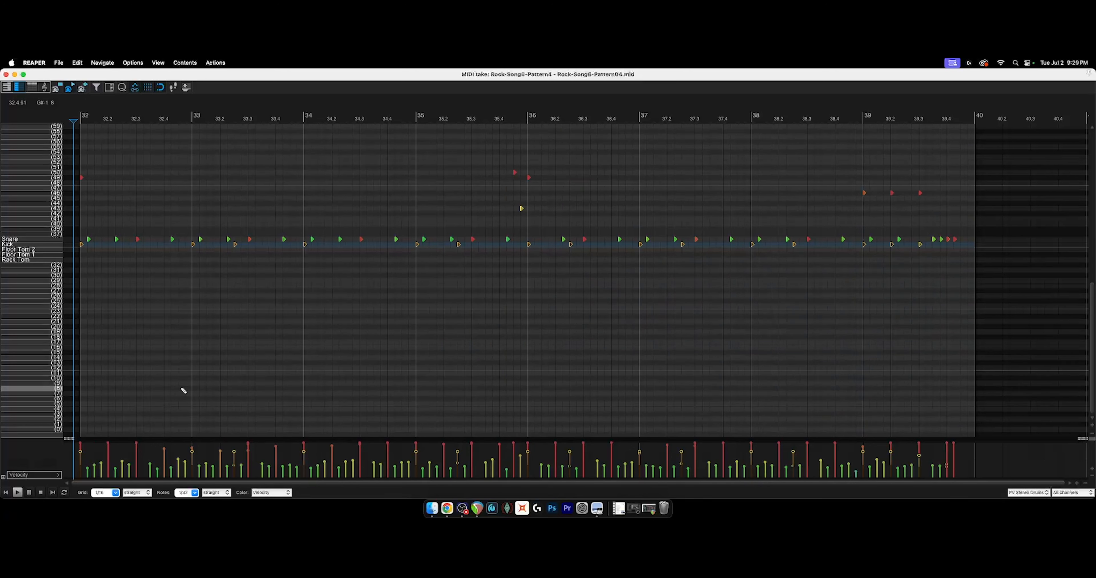
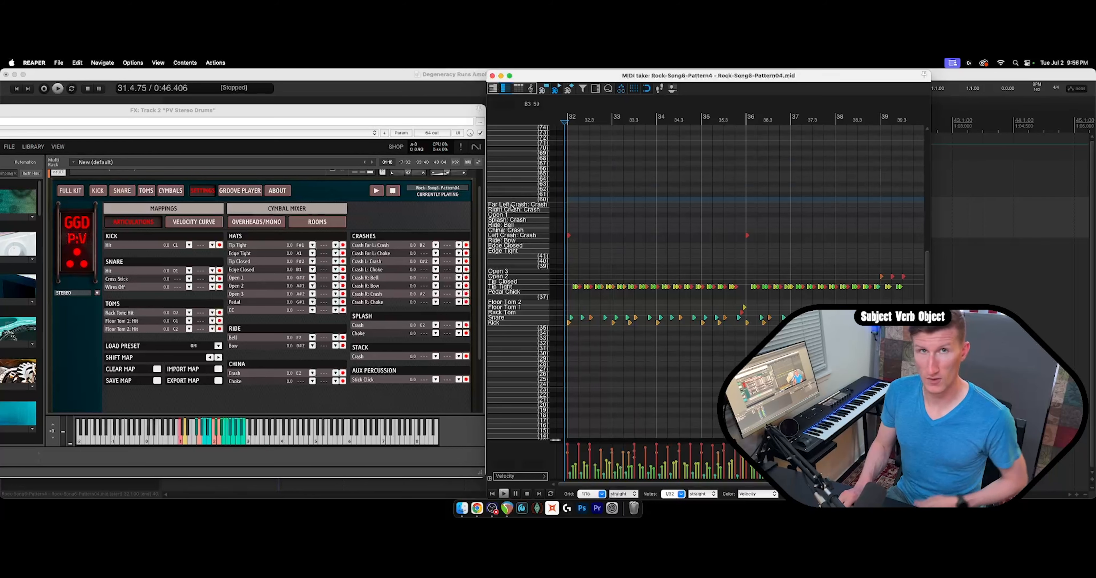
Switch the MIDI editor back to the piano keys view and name note C4 Far Left Crash: Choke.
left_click(492, 87)
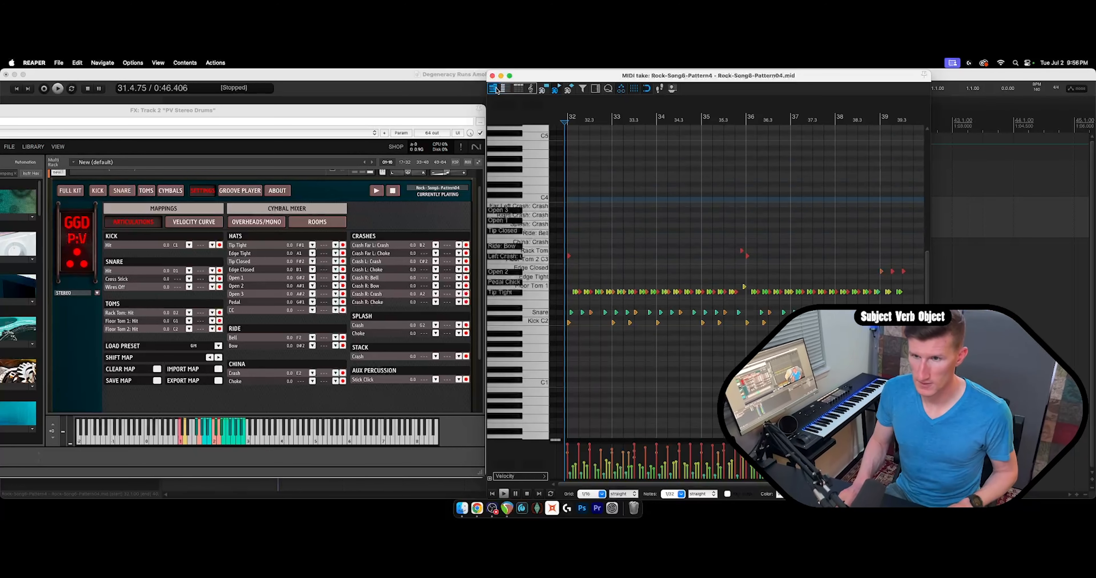
double_click(535, 199)
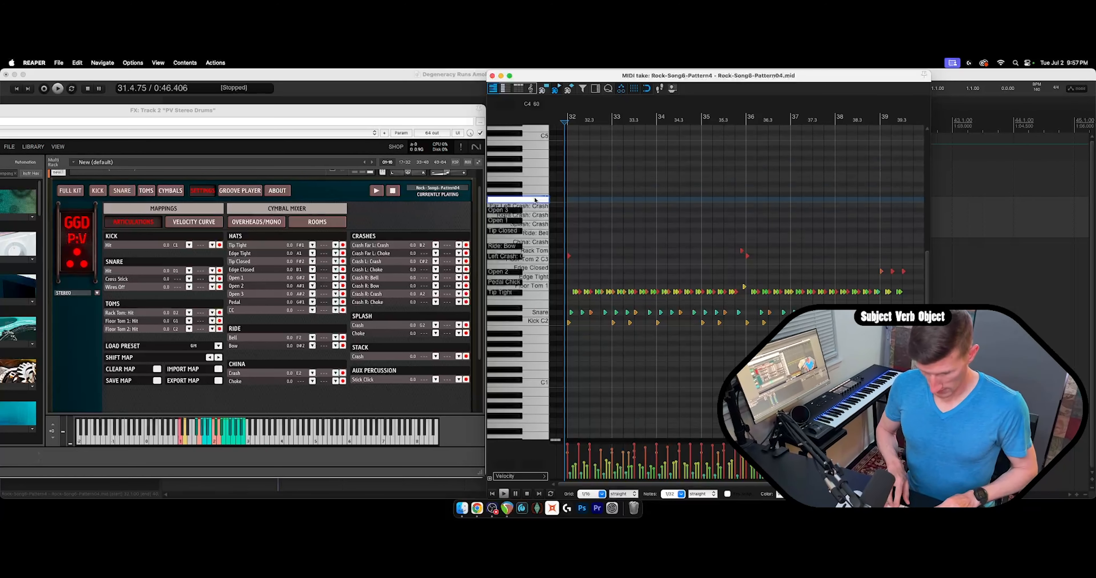
type("Far Left")
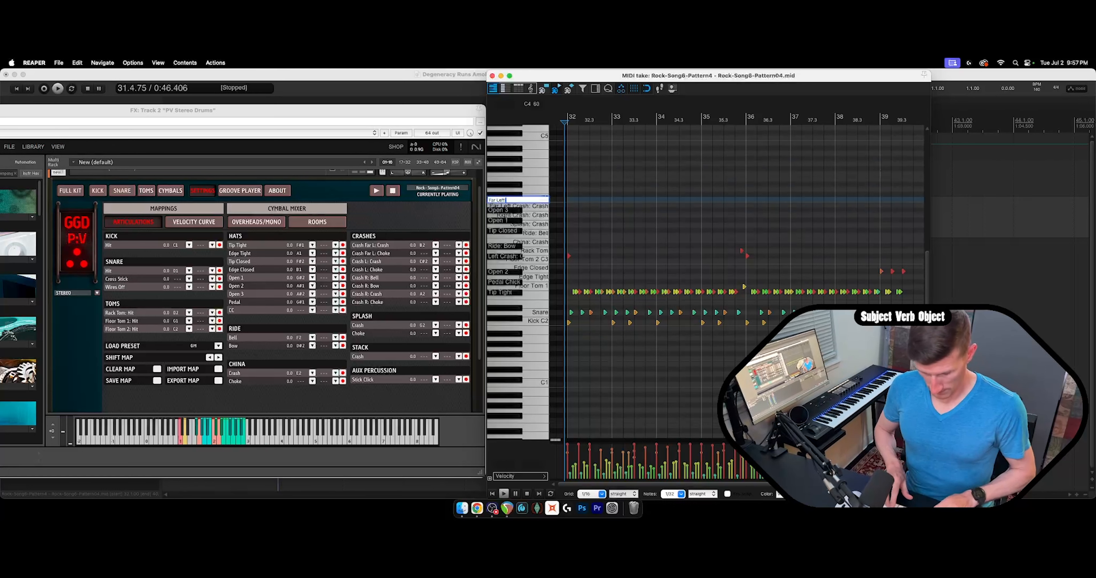
type(" Crash: Choke")
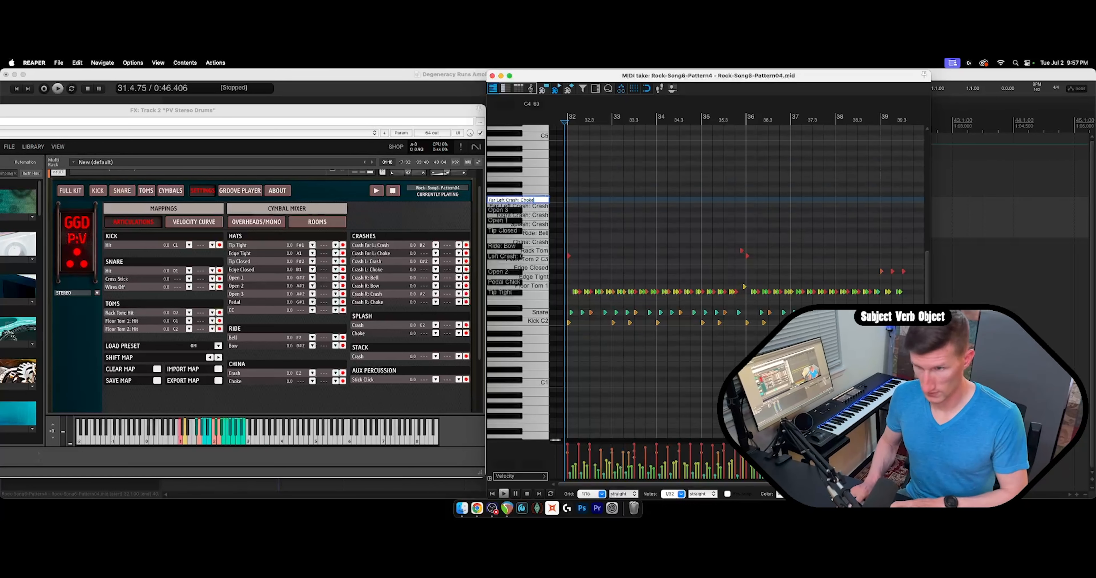
key("Return")
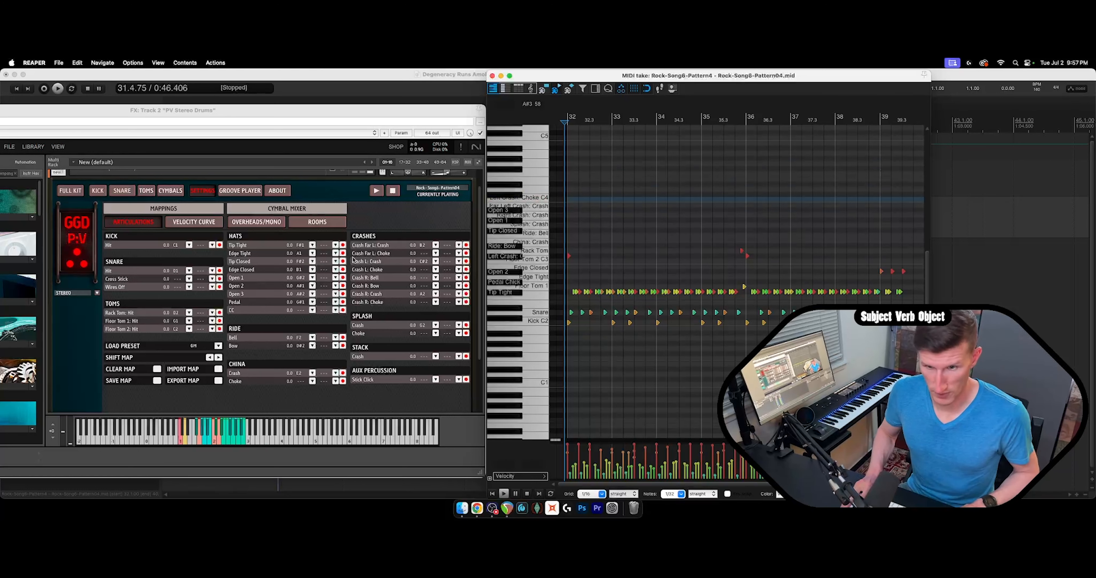
Map the Crash Far L: Choke articulation to C3 in the drum plugin and audition the C4 key in the MIDI editor.
left_click(539, 208)
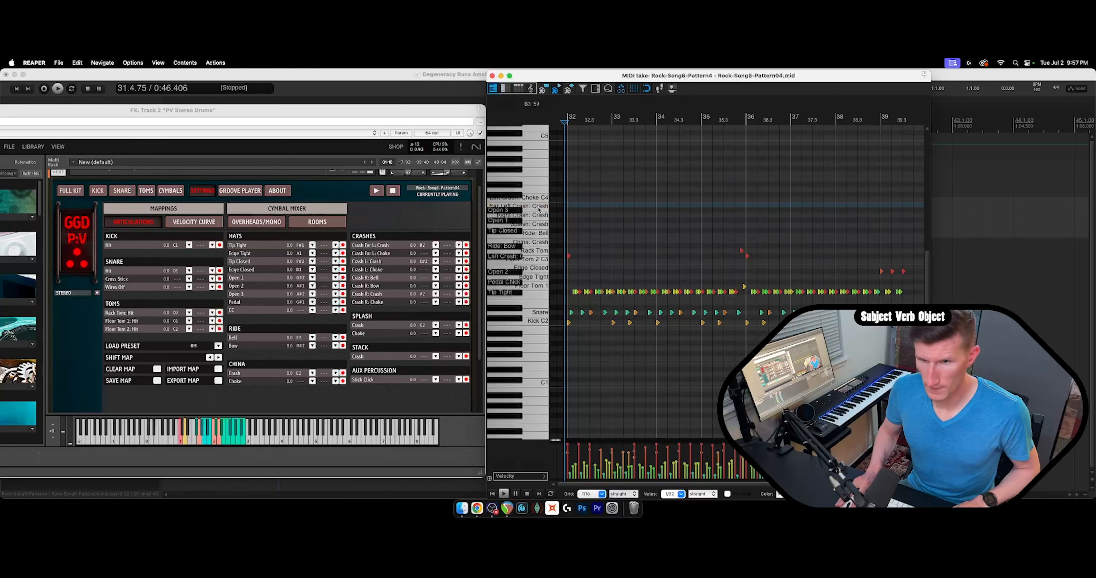
left_click(539, 206)
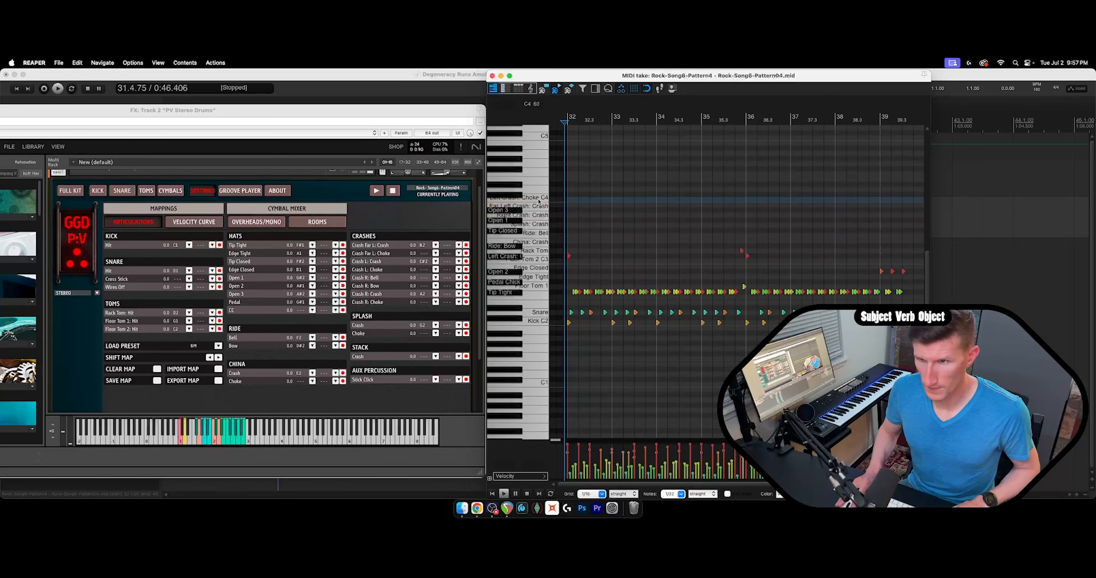
left_click(436, 253)
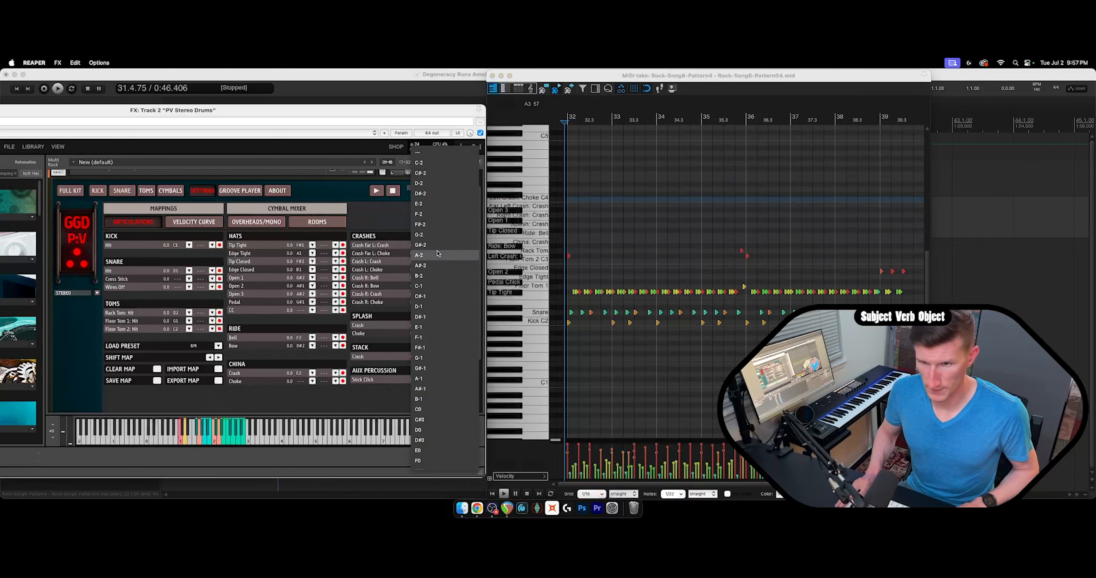
scroll(442, 303, "down", 15)
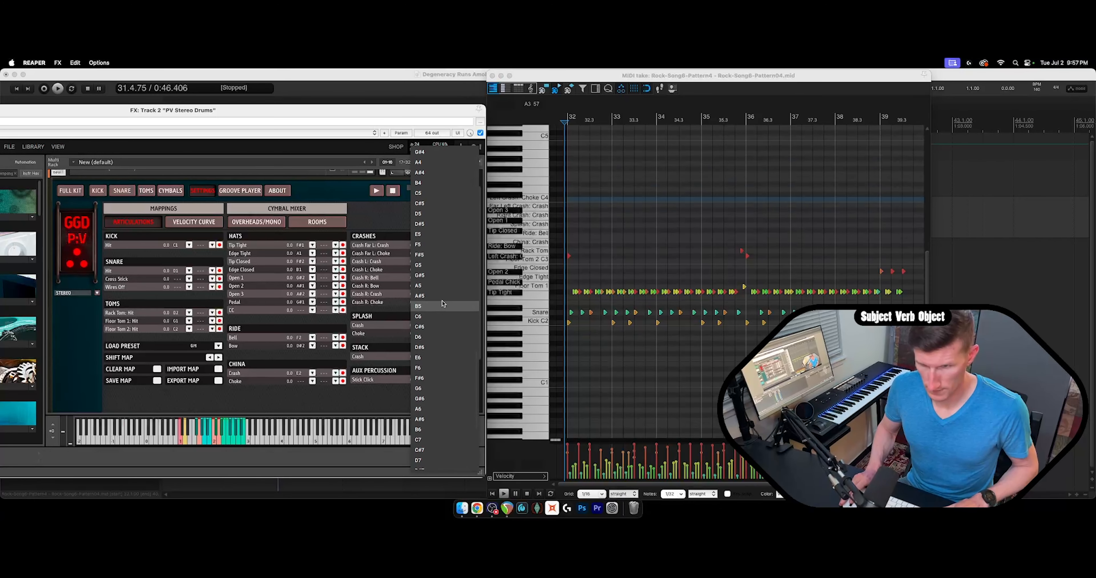
scroll(443, 303, "up", 2)
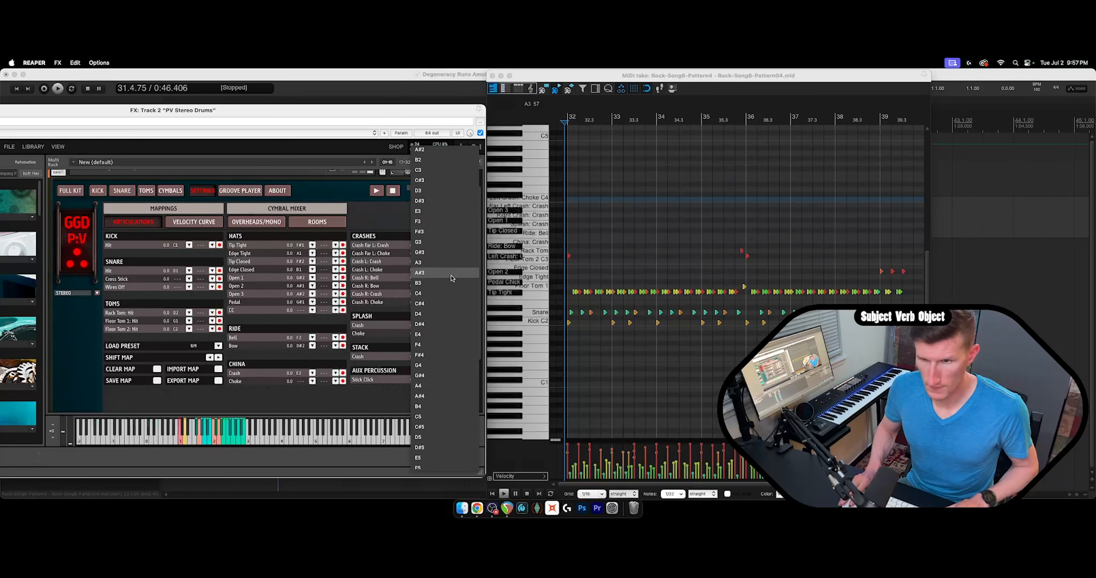
left_click(442, 170)
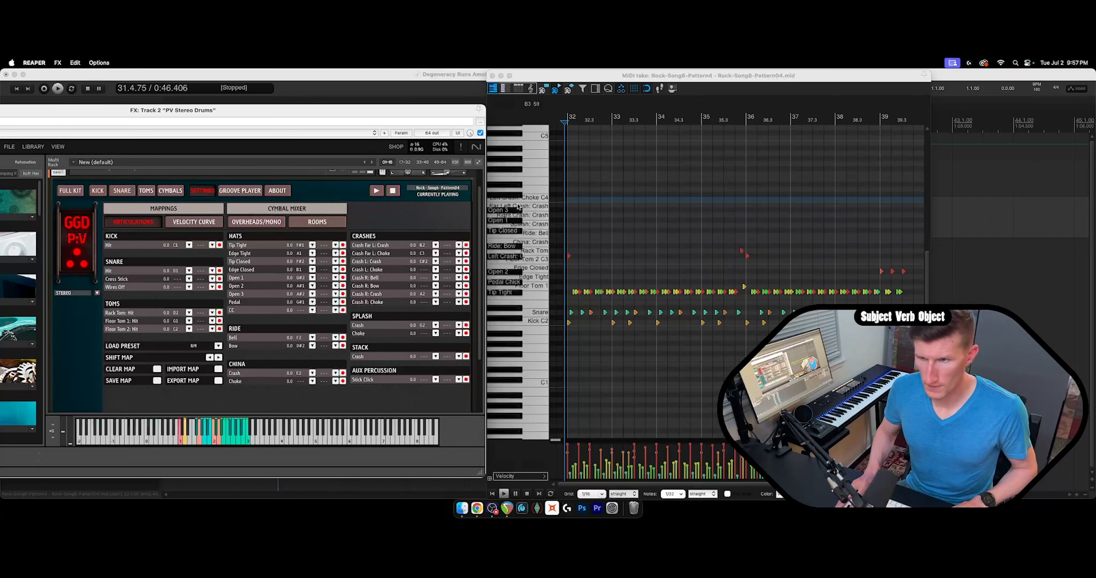
left_click(539, 198)
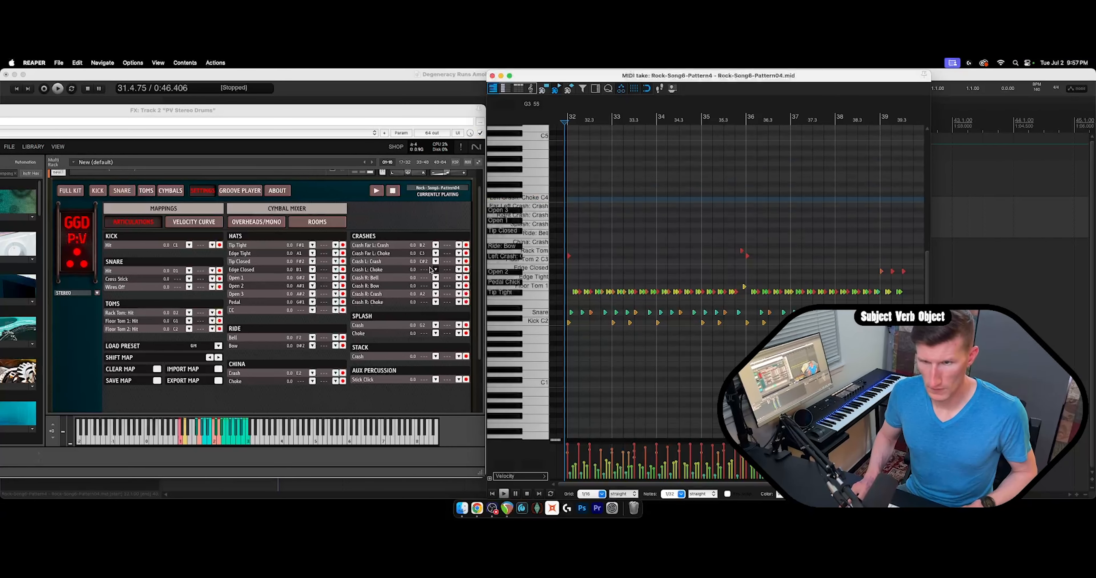
Name note C#4 Left Crash: Choke and map the Crash L: Choke articulation to C#3 in the drum plugin.
left_click(382, 271)
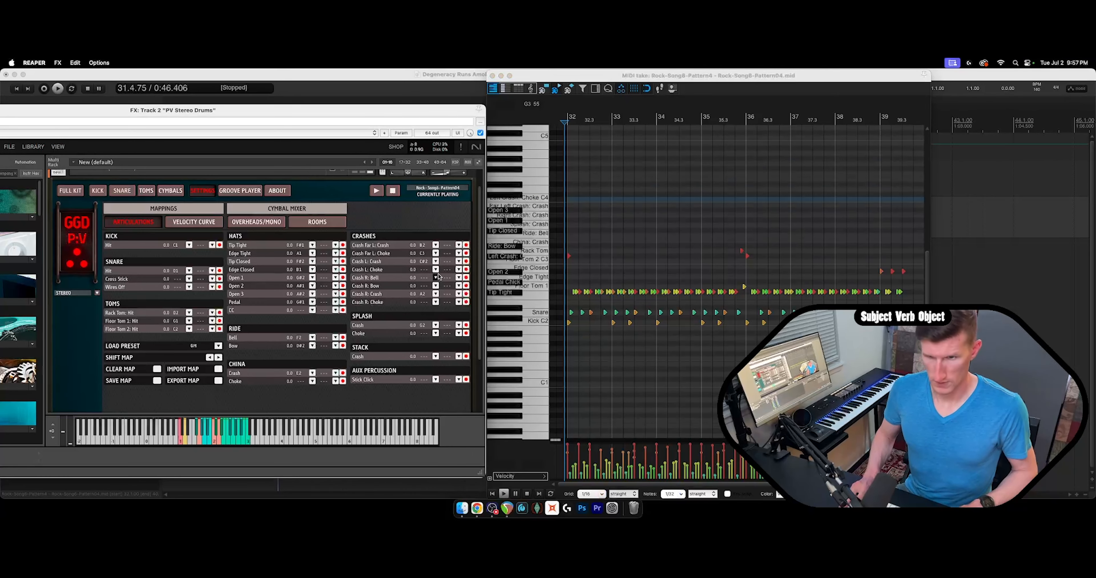
left_click(538, 175)
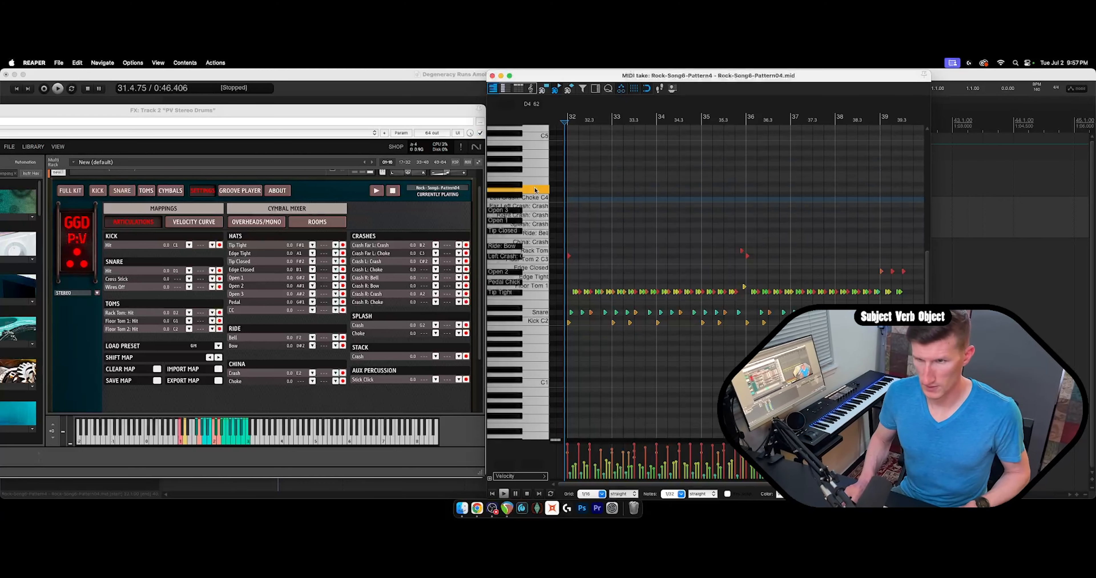
double_click(518, 197)
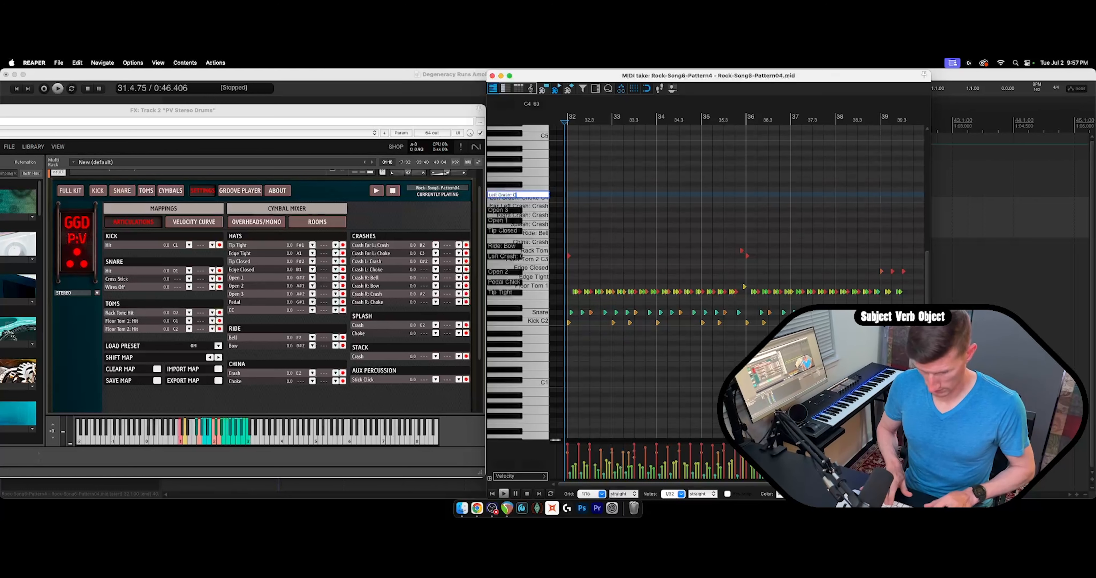
key("Return")
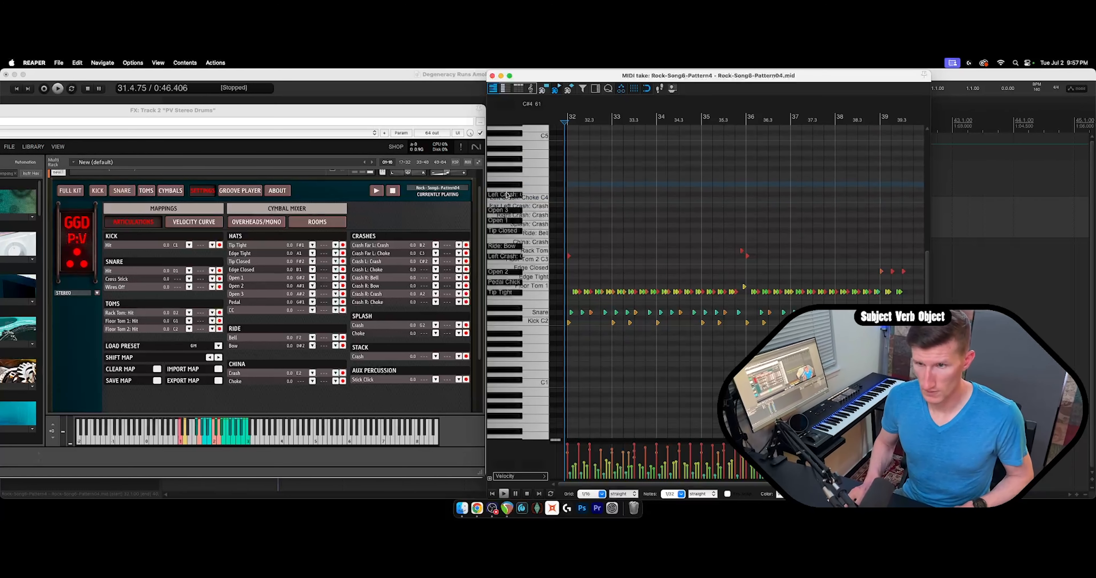
left_click(436, 269)
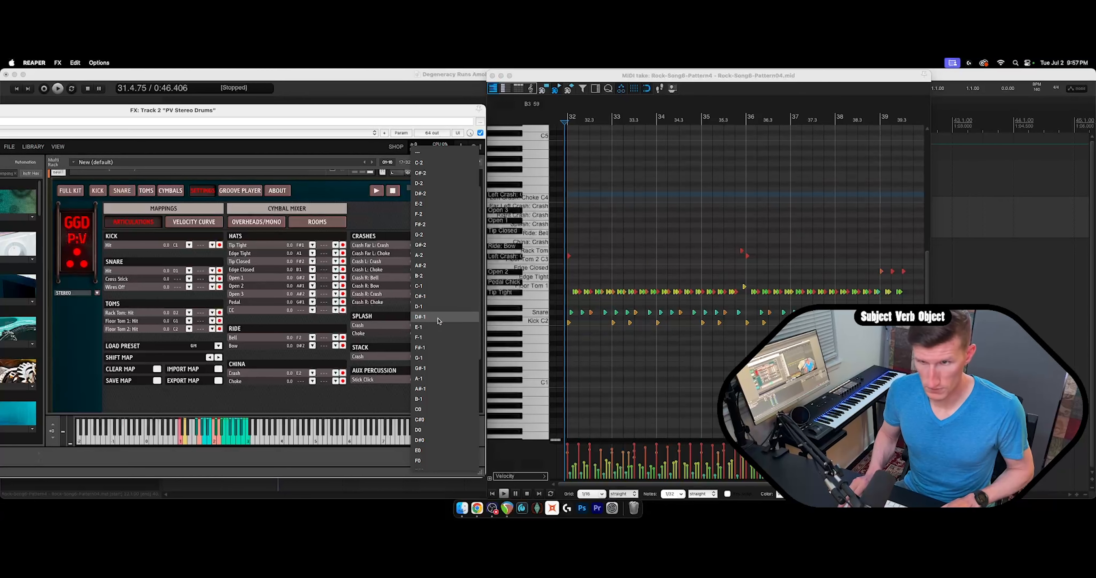
left_click(494, 190)
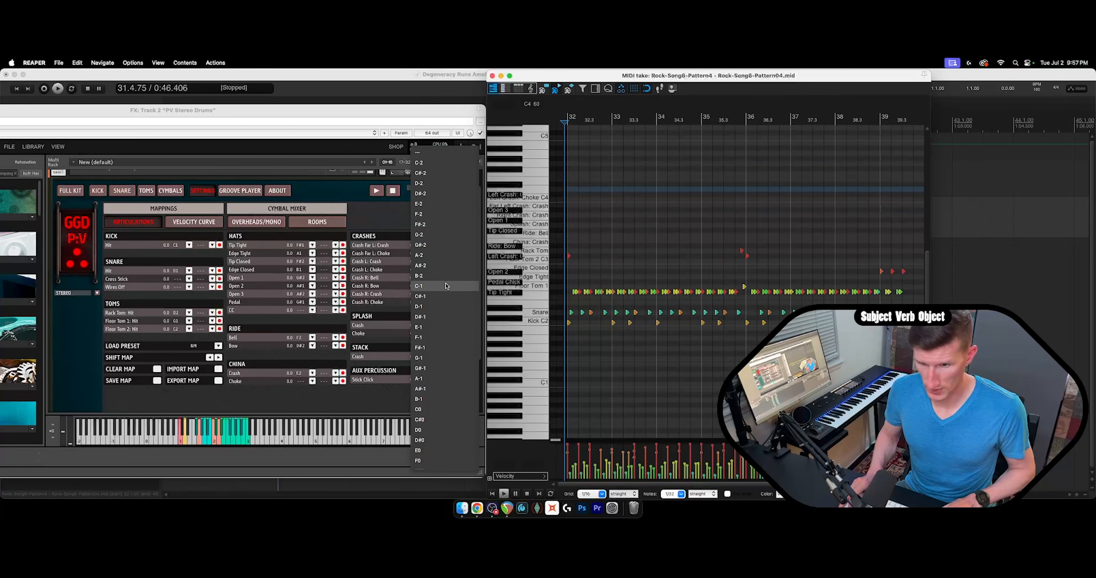
scroll(446, 286, "down", 1)
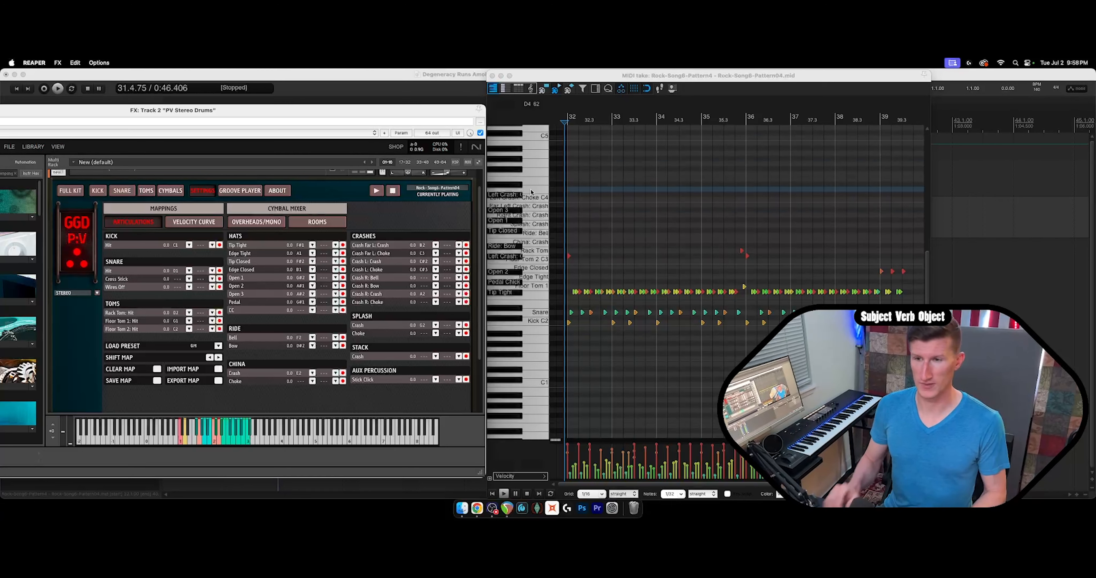
Name note D4 Right Crash: Bell and map the Crash R: Bell articulation to D3 in the drum plugin.
left_click(537, 191)
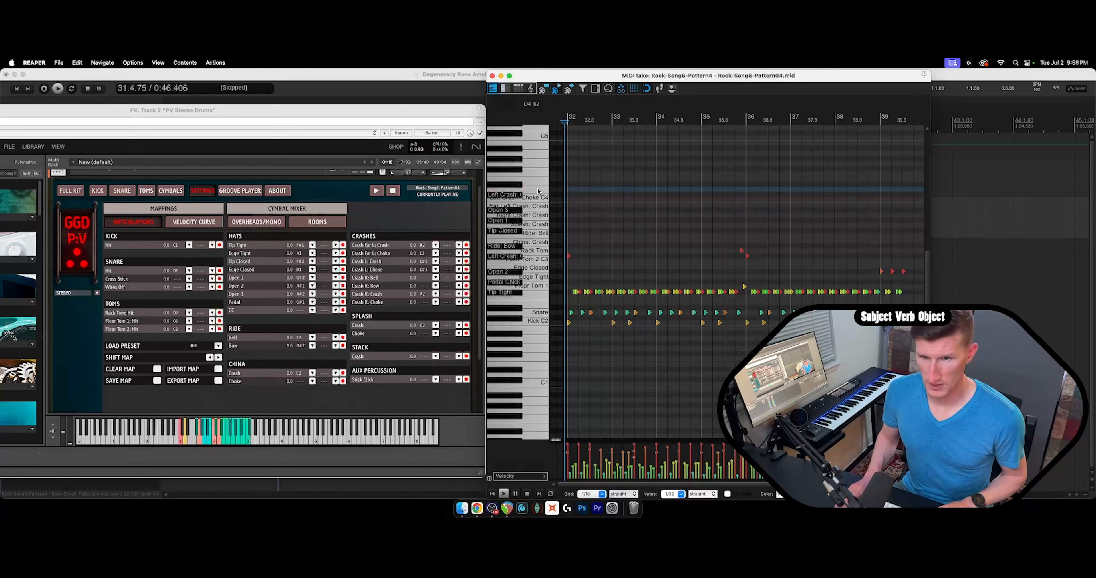
left_click(537, 191)
type("Ri")
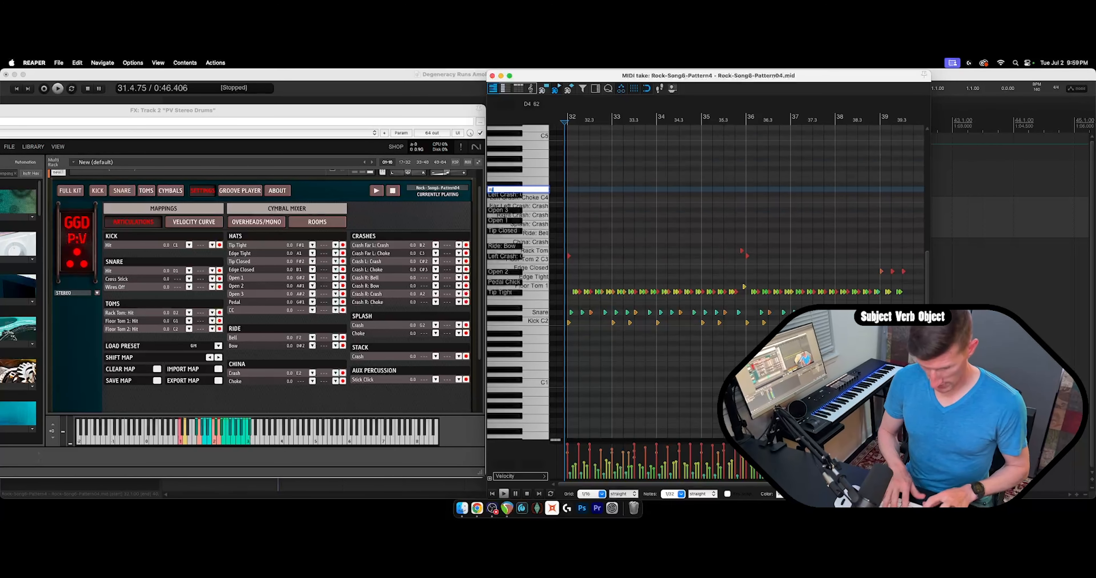
type("ght Crash: Bell")
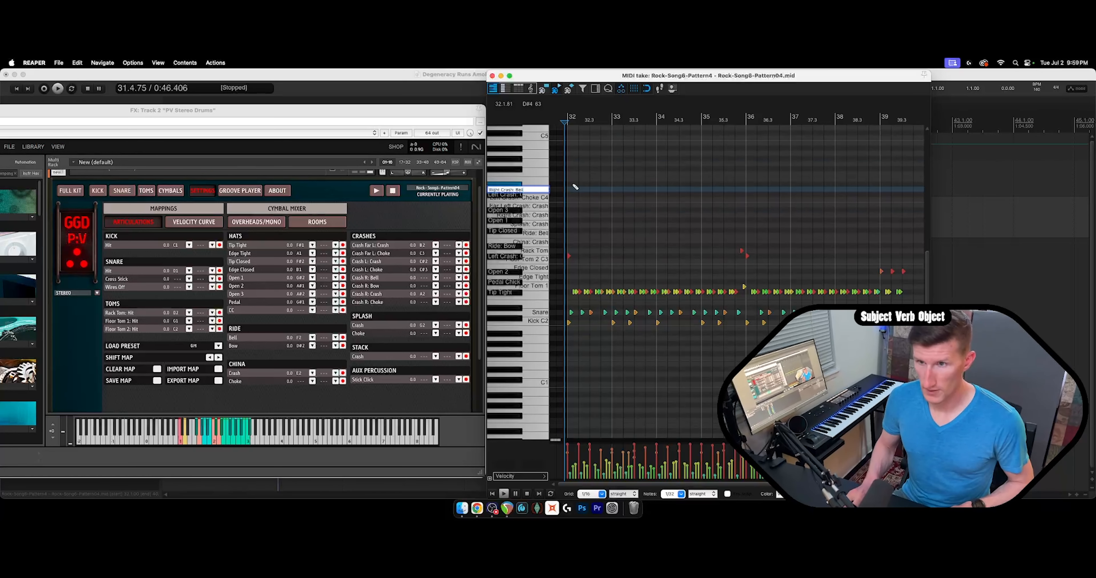
key("Return")
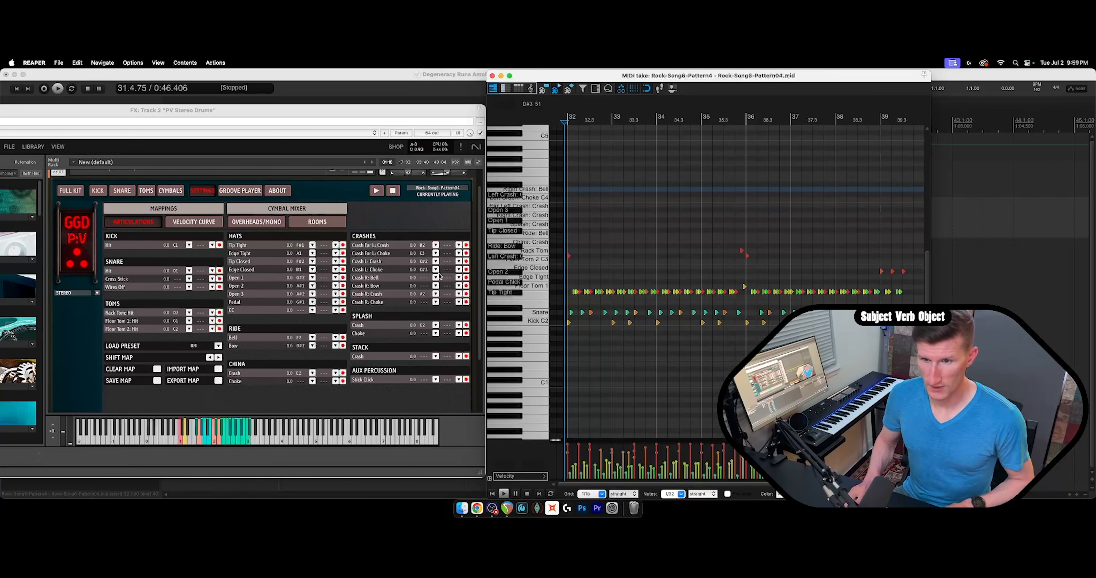
left_click(537, 192)
left_click(537, 192)
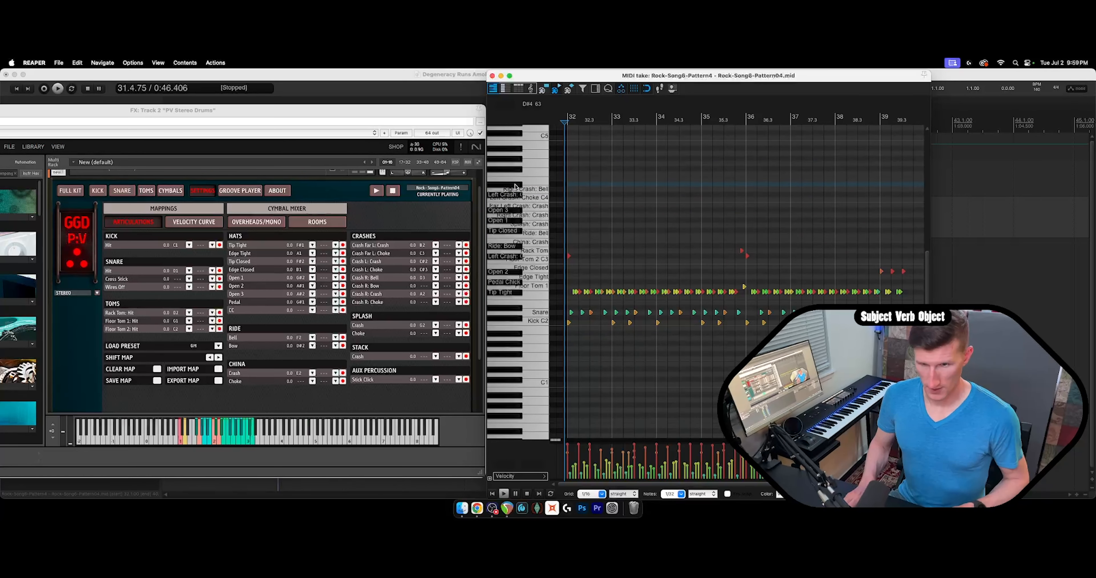
Name note D#4 Right Crash: Bow and map the Crash R: Bow articulation to D#3 in the drum plugin.
double_click(515, 185)
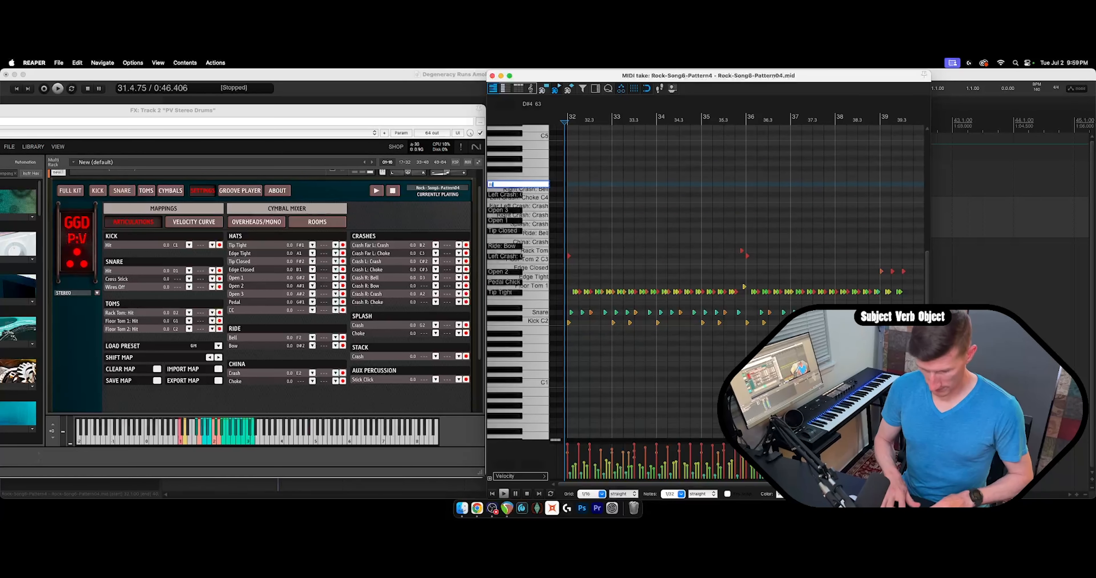
type("Right Crash")
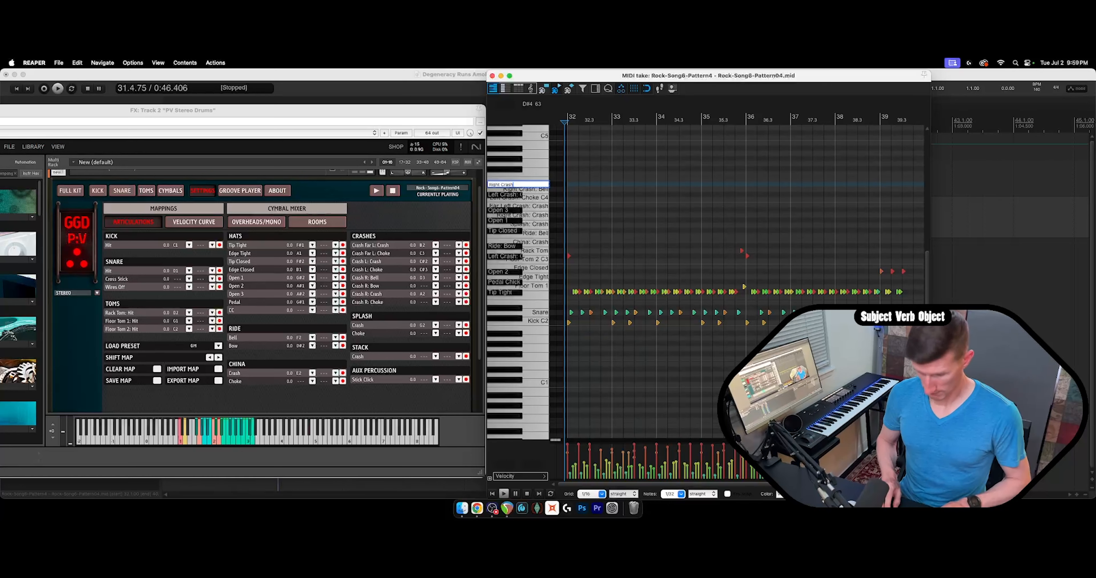
type(": Bow")
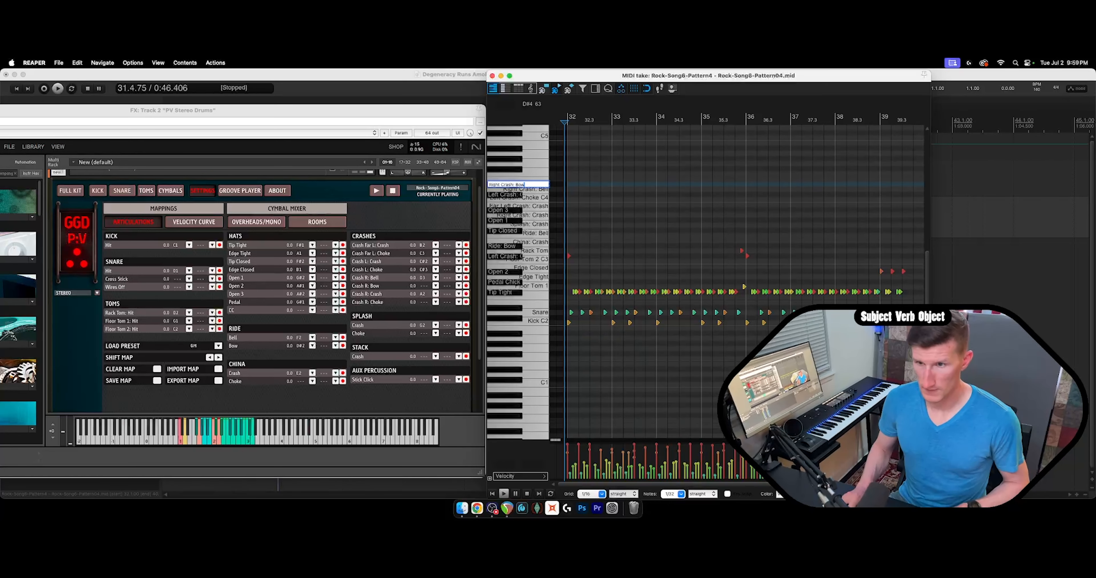
key("Return")
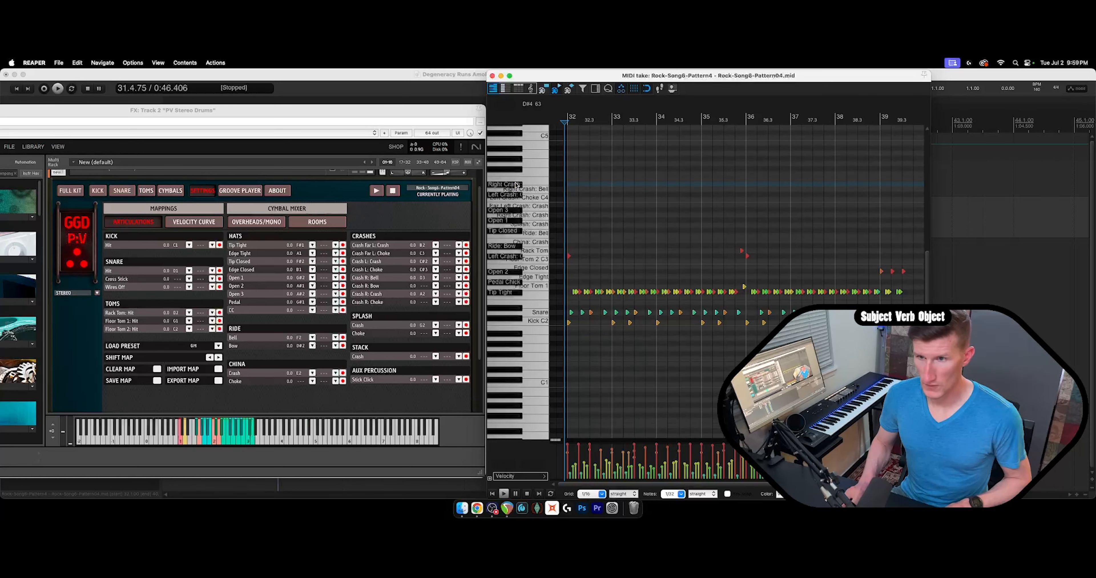
left_click(433, 285)
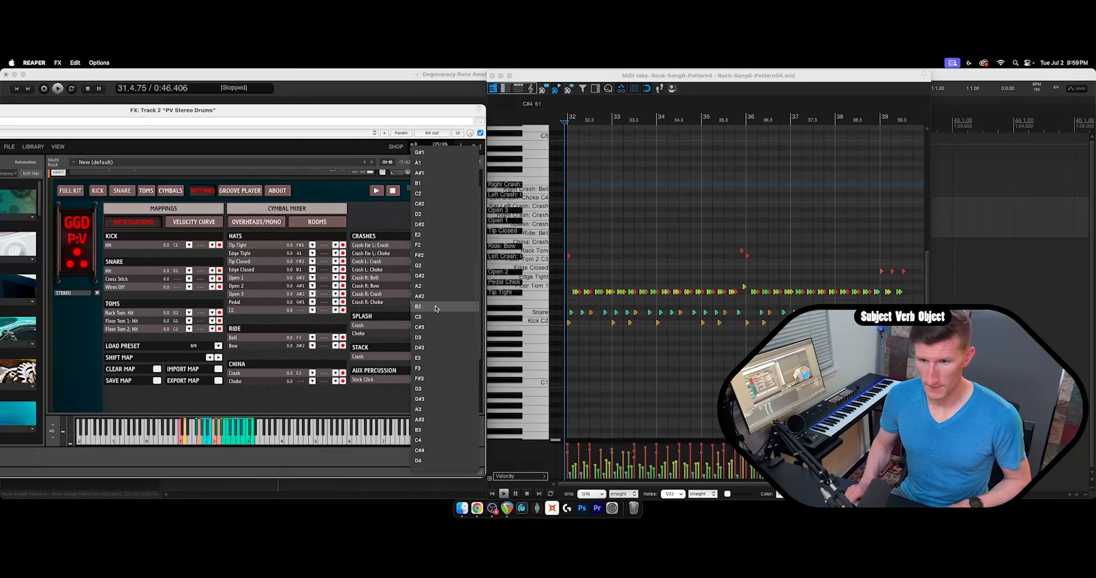
left_click(440, 347)
left_click(510, 183)
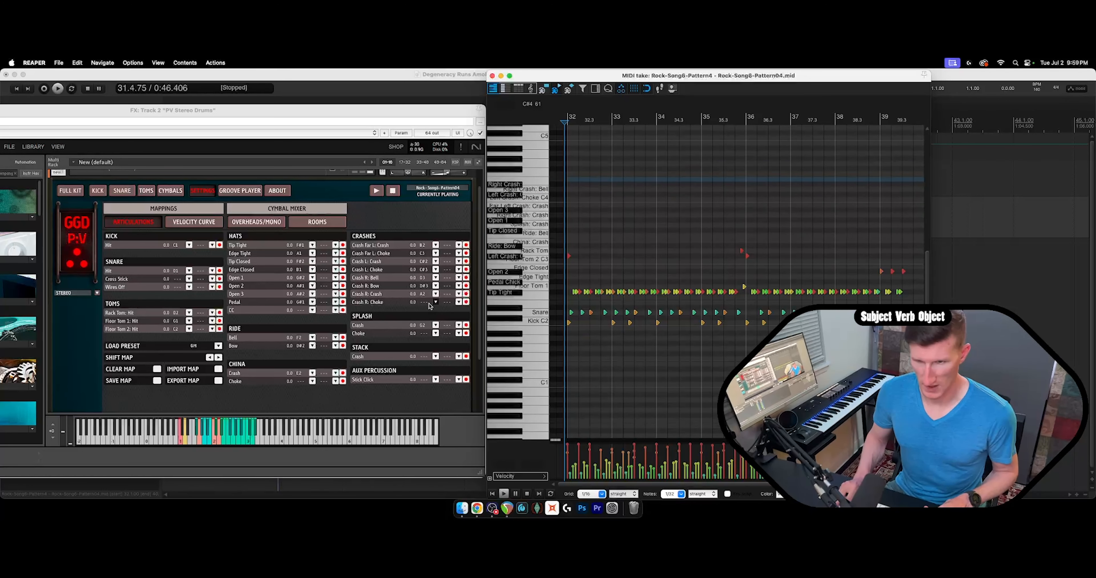
Name note E4 Right Crash: Choke and map the Crash R: Choke articulation to E3 in the drum plugin.
left_click(369, 305)
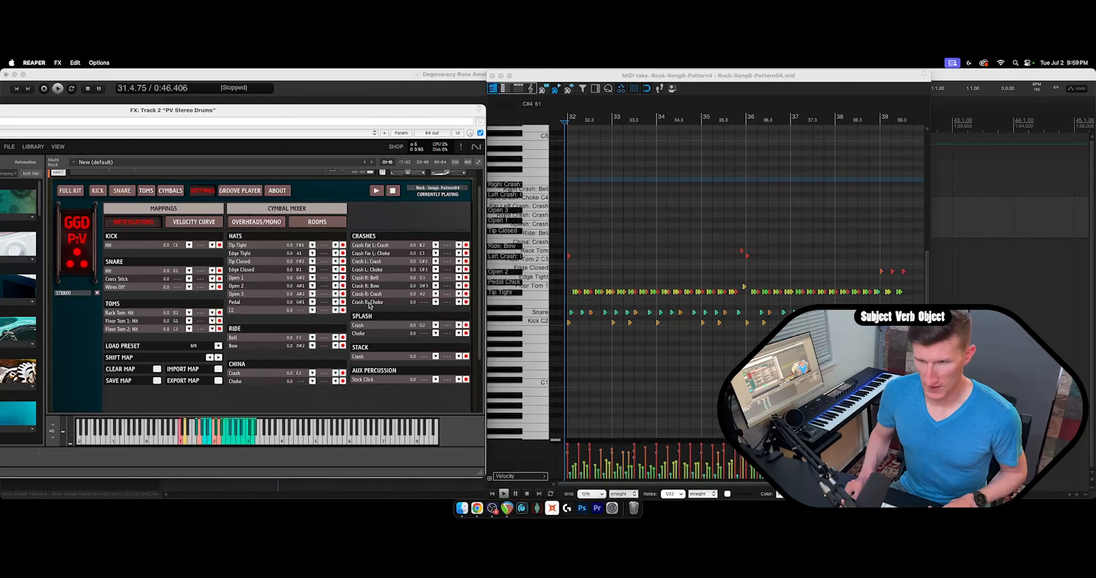
left_click(538, 184)
double_click(538, 184)
type("Rid")
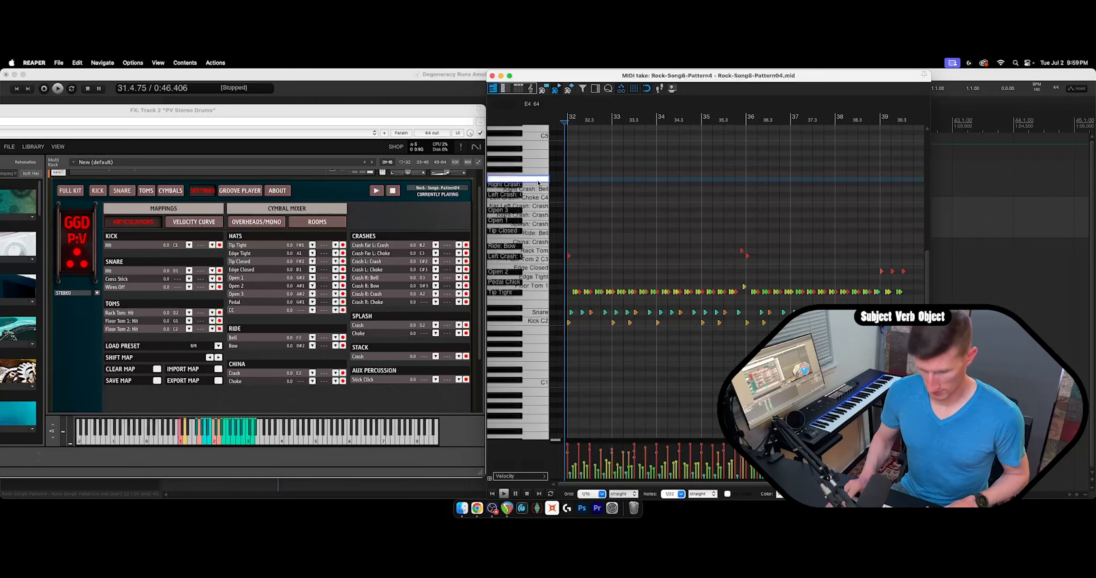
type("ht Cra")
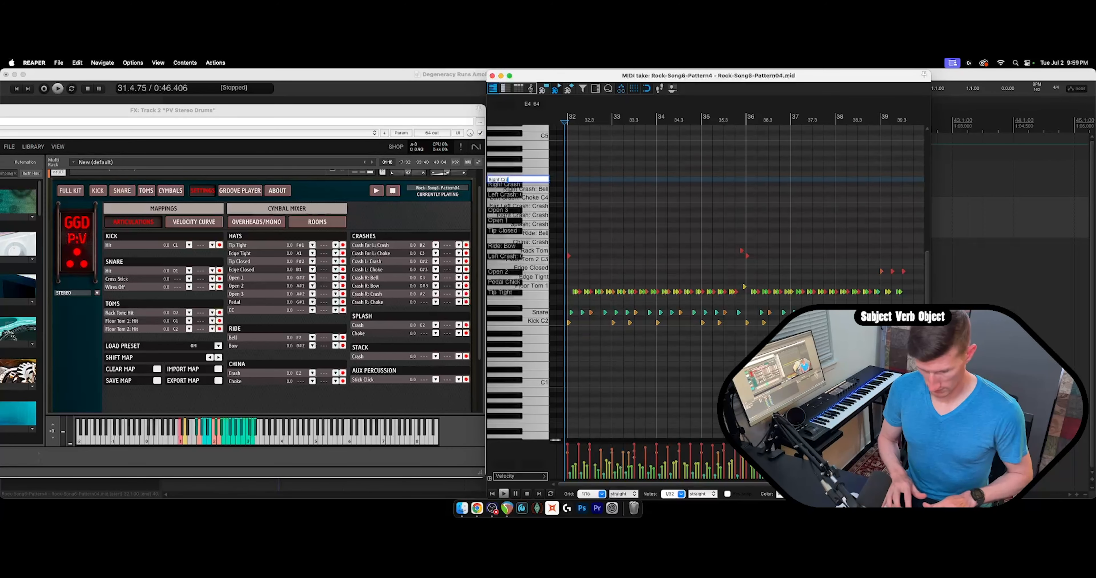
type("sh: Choke")
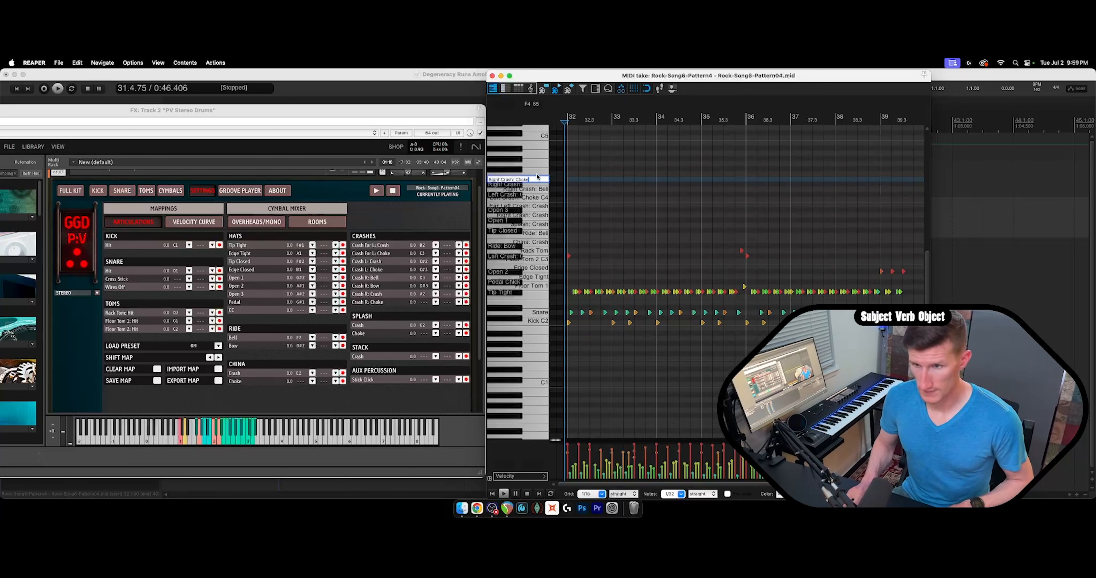
key("Return")
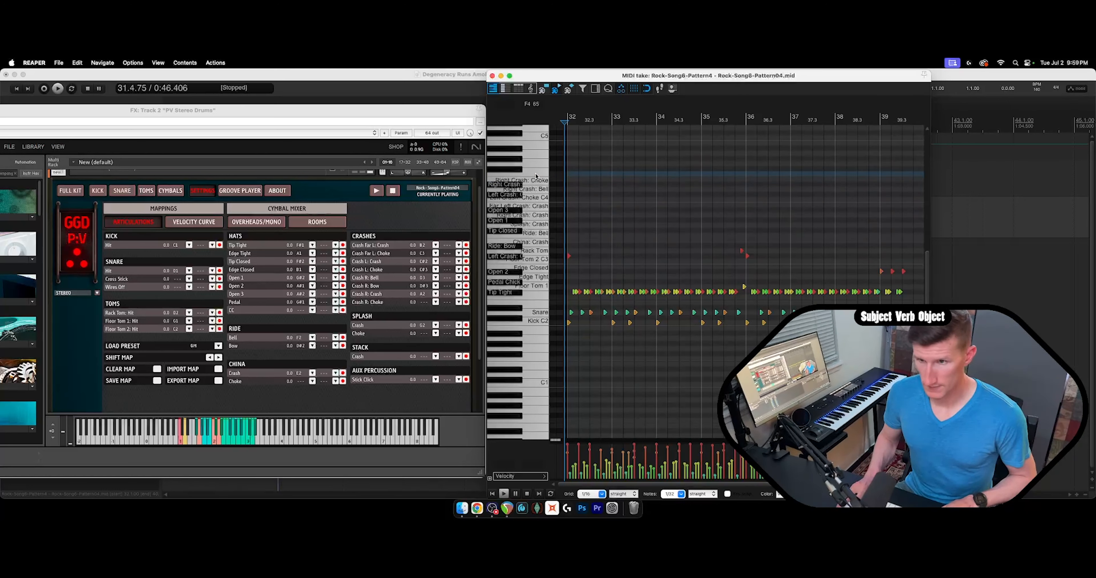
left_click(389, 354)
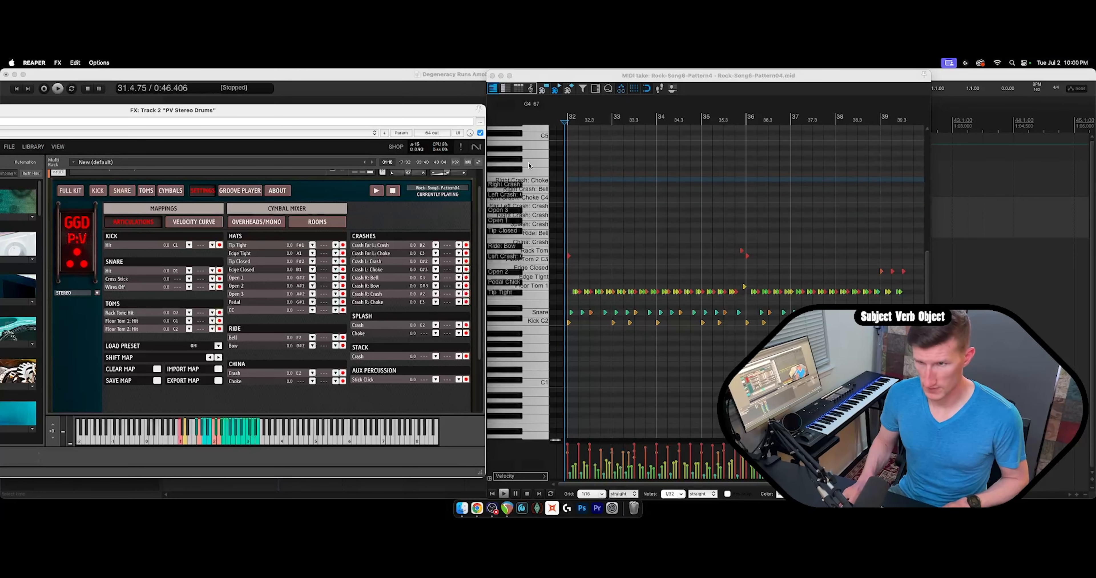
Map the Splash Choke articulation to F3 in the drum plugin and audition the F4 key in the MIDI editor.
left_click(531, 176)
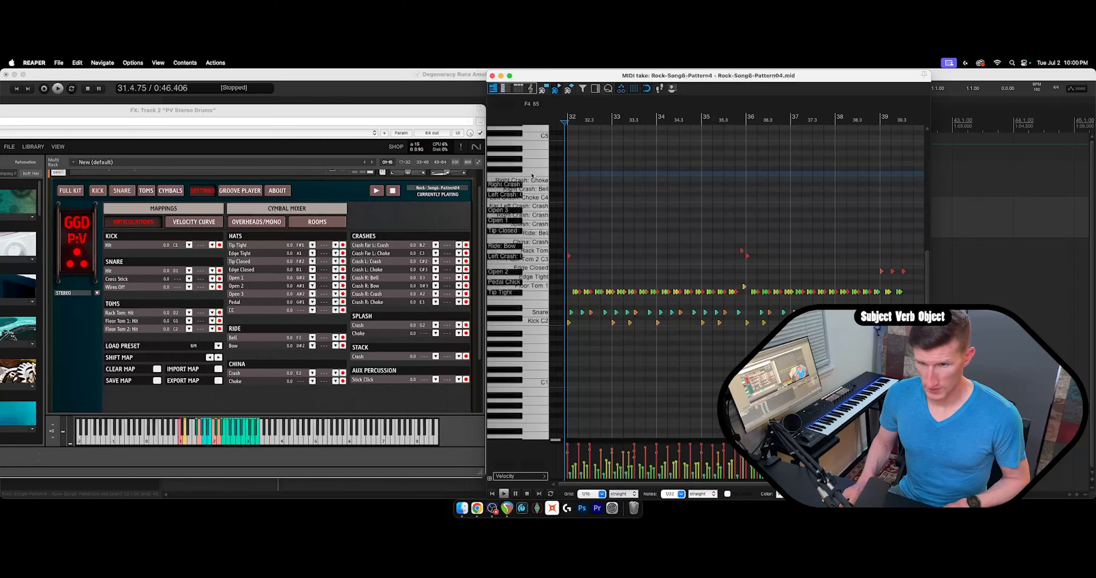
left_click(436, 334)
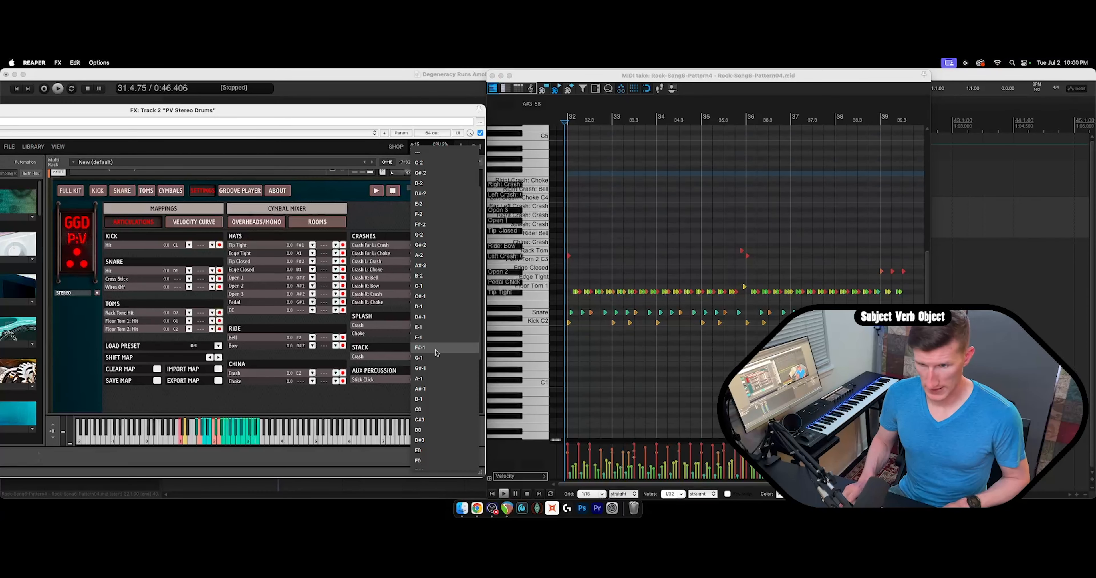
scroll(436, 350, "down", 10)
left_click(435, 218)
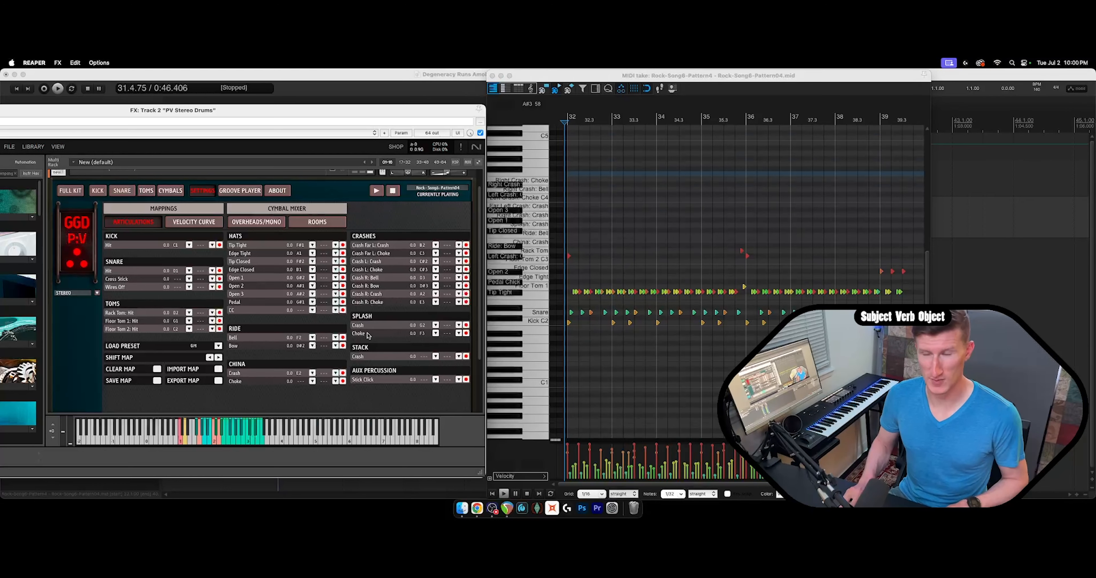
left_click(537, 177)
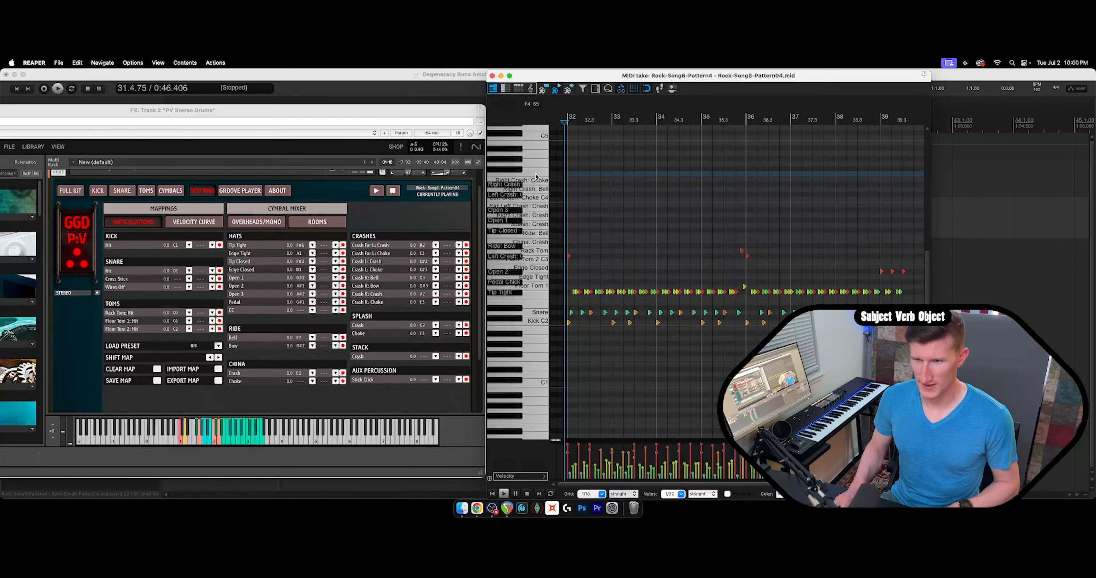
Name note F4 Splash: Choke in the MIDI editor.
double_click(536, 175)
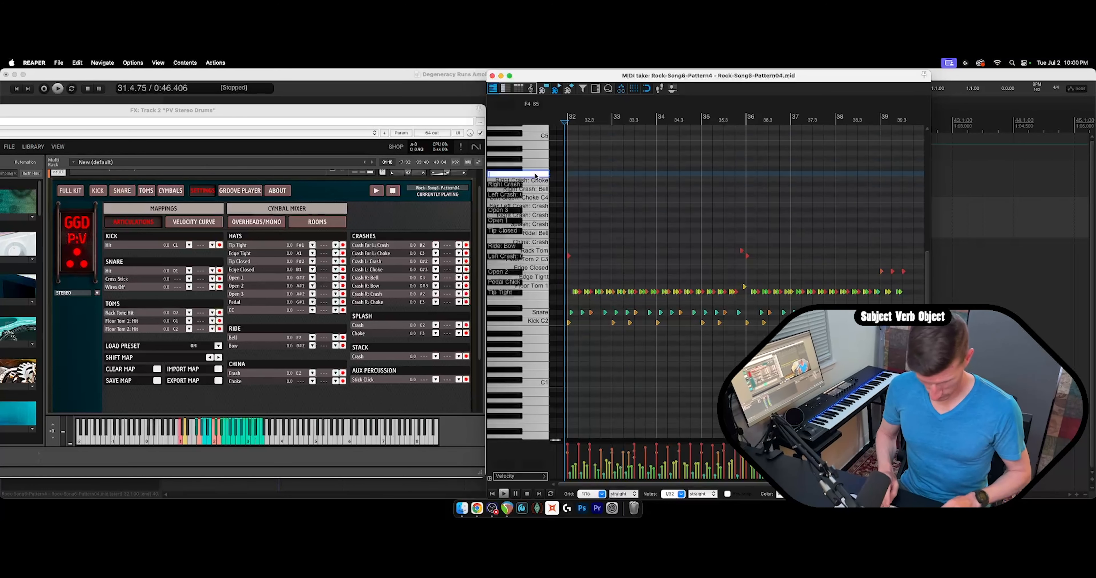
type("Splash")
key("Return")
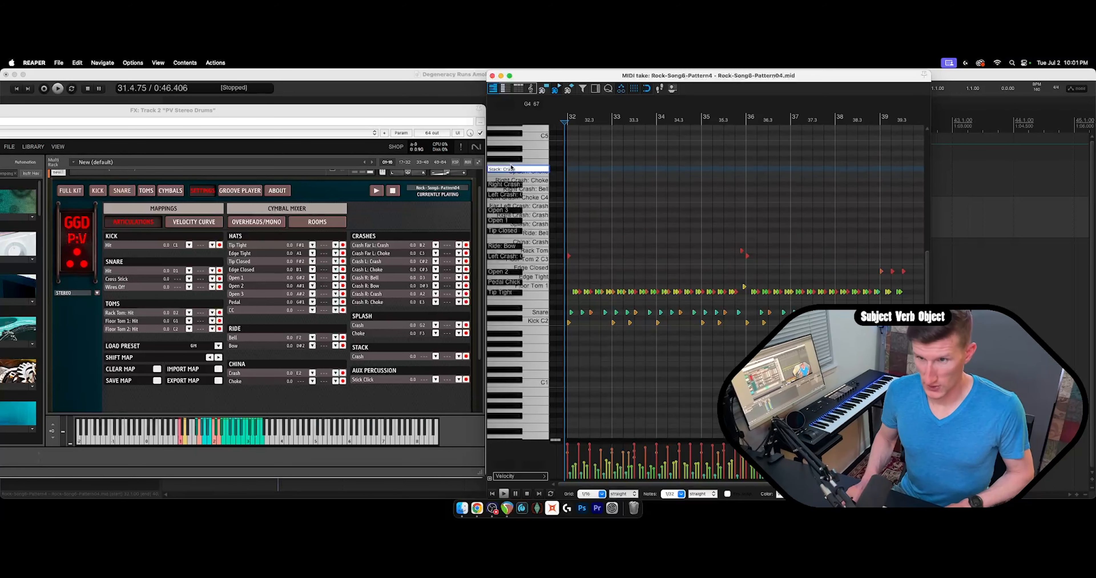
Name note F#4 Stack: Crash and map the Stack Crash articulation to F#3 in the drum plugin.
left_click(513, 170)
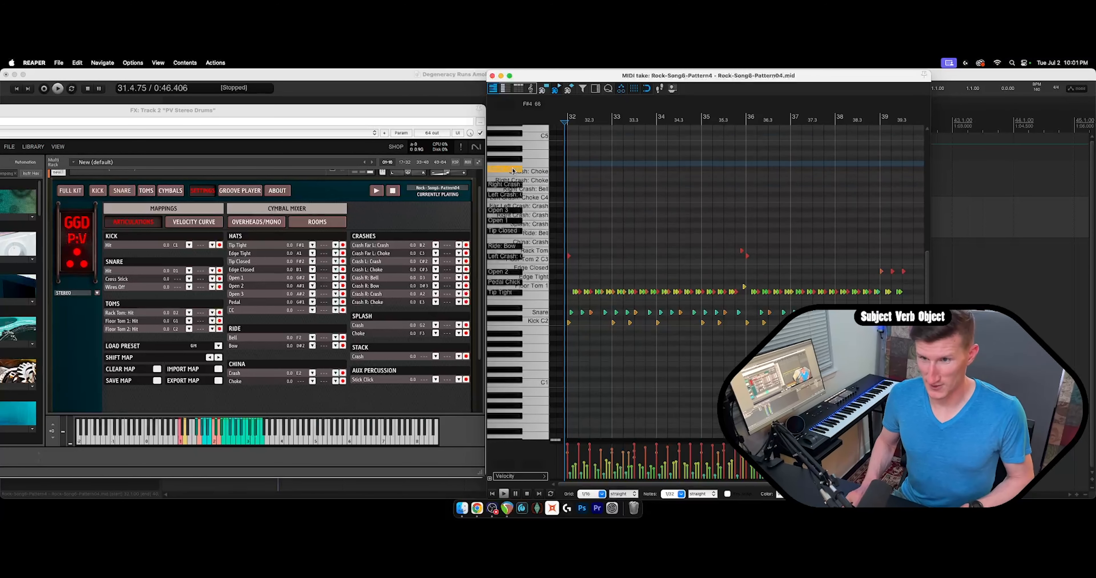
left_click(436, 356)
scroll(431, 348, "down", 10)
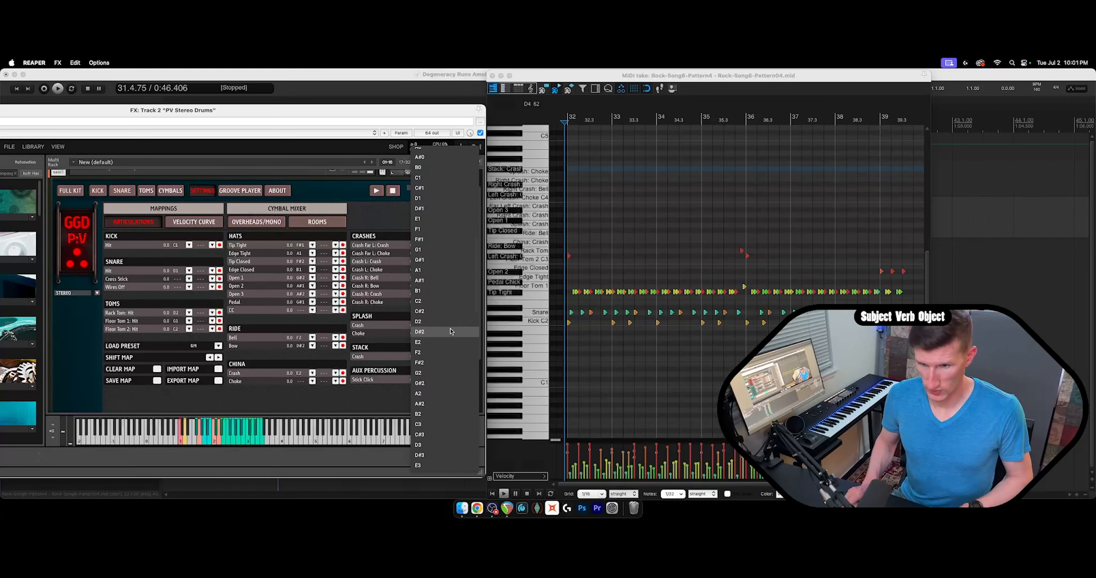
left_click(510, 172)
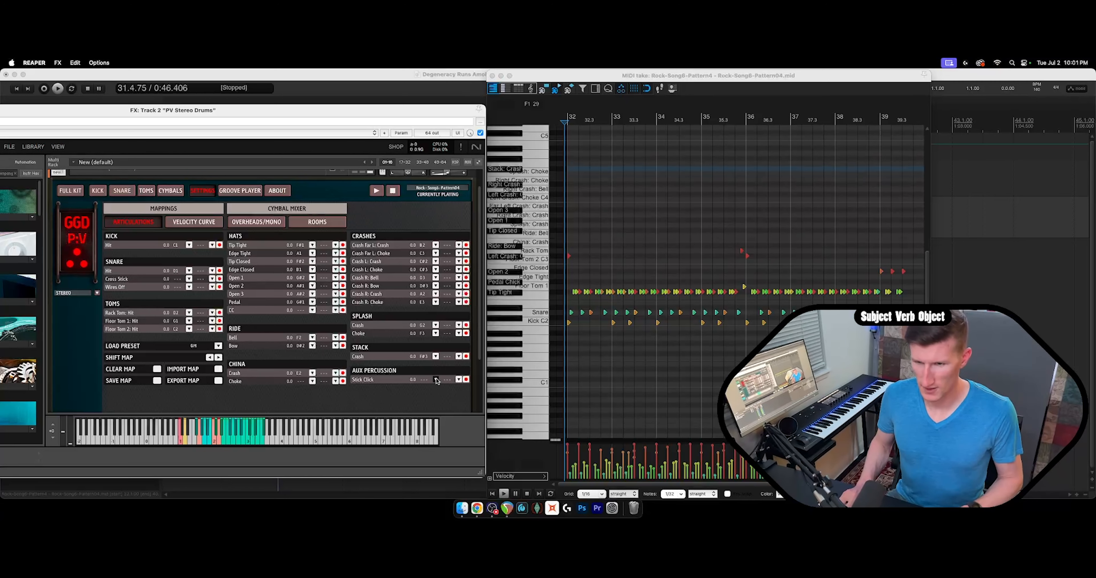
Map the Stick Click articulation to B0 in the drum plugin and name note B1 Stick Click in the MIDI editor.
left_click(535, 331)
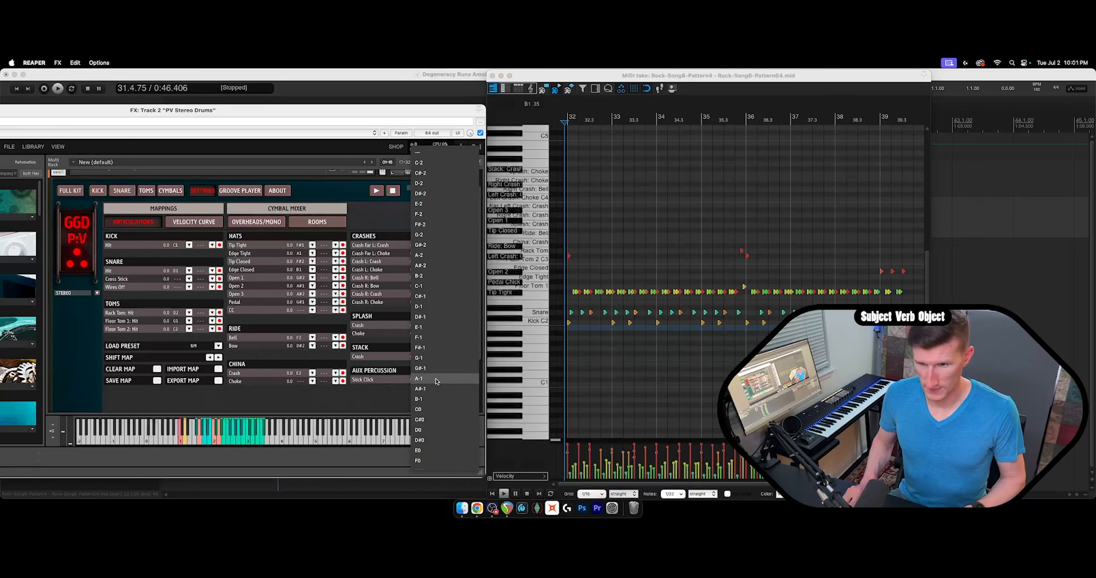
double_click(527, 328)
right_click(527, 328)
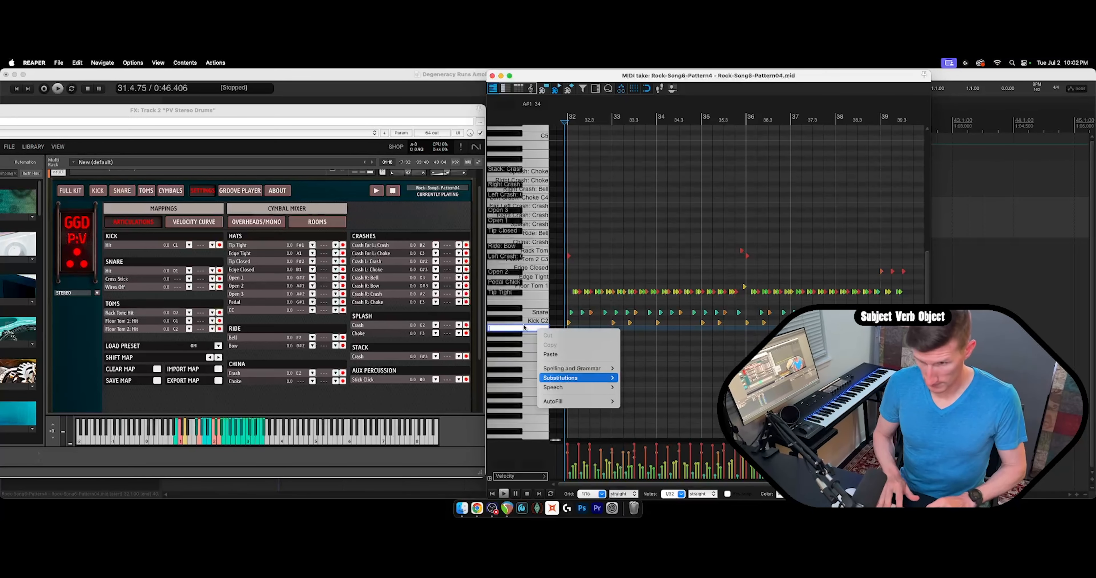
left_click(512, 329)
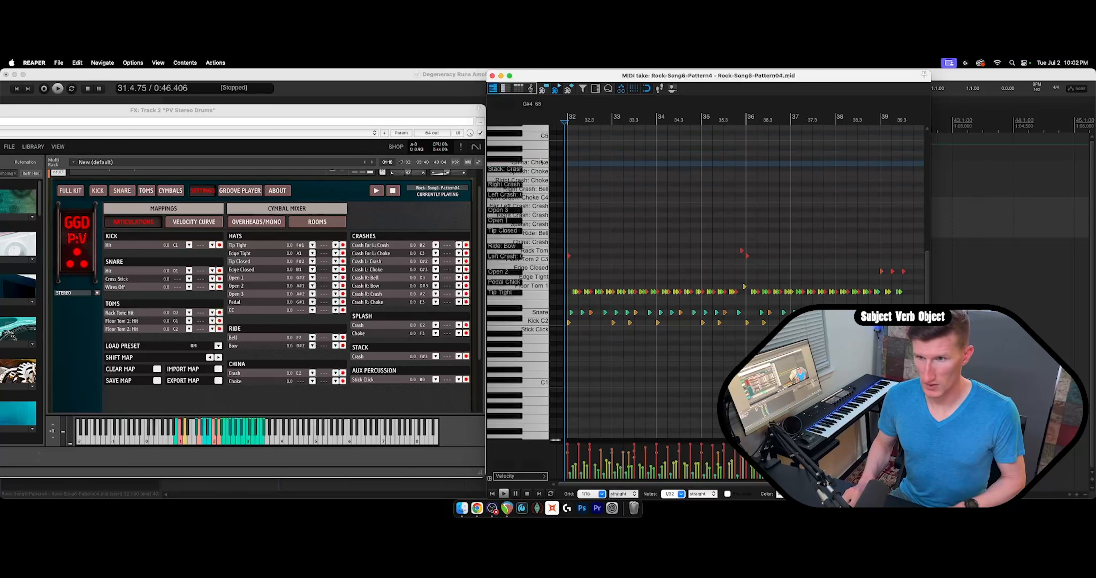
Map the China Choke articulation to G3 in the drum plugin and audition the G4 key in the MIDI editor.
left_click(312, 381)
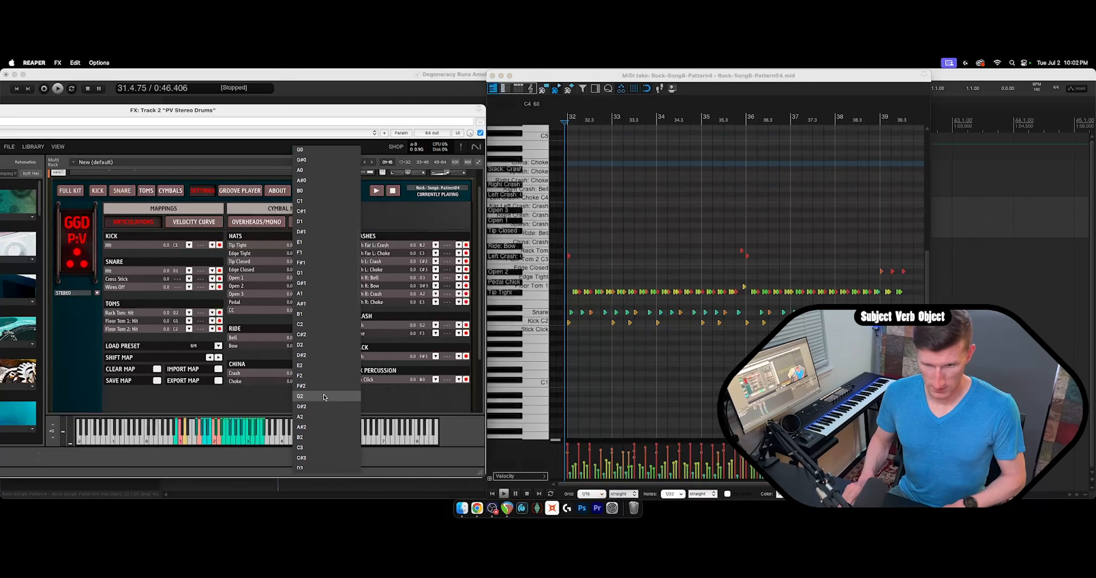
scroll(324, 397, "down", 10)
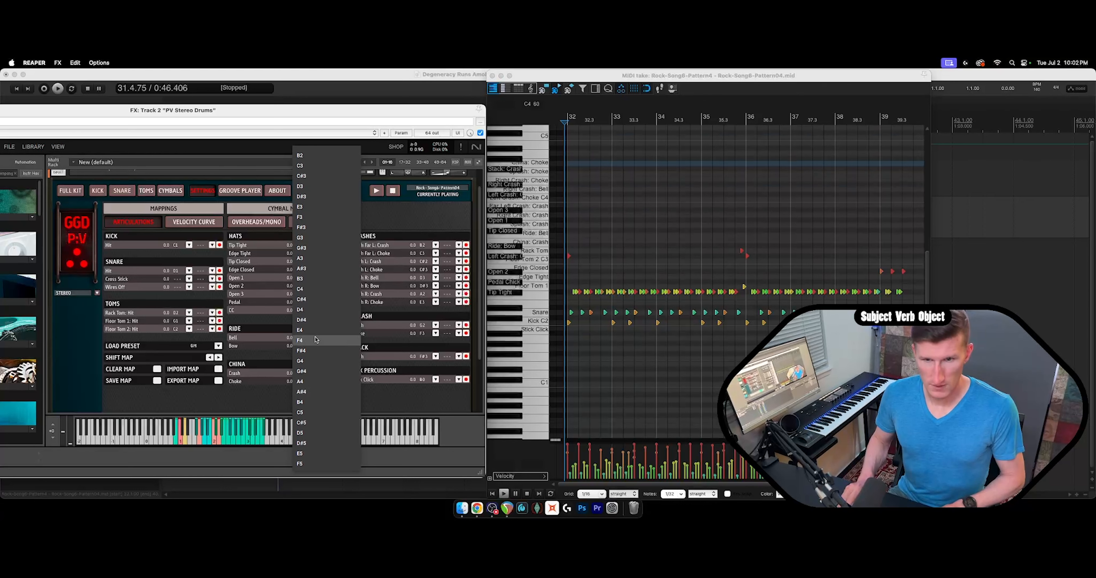
left_click(307, 237)
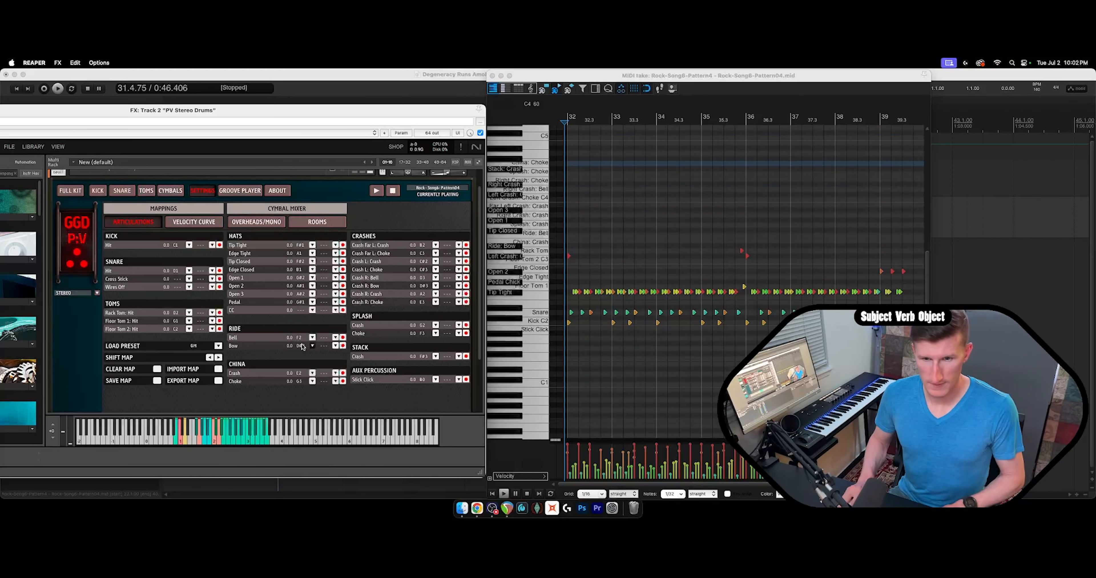
left_click(538, 166)
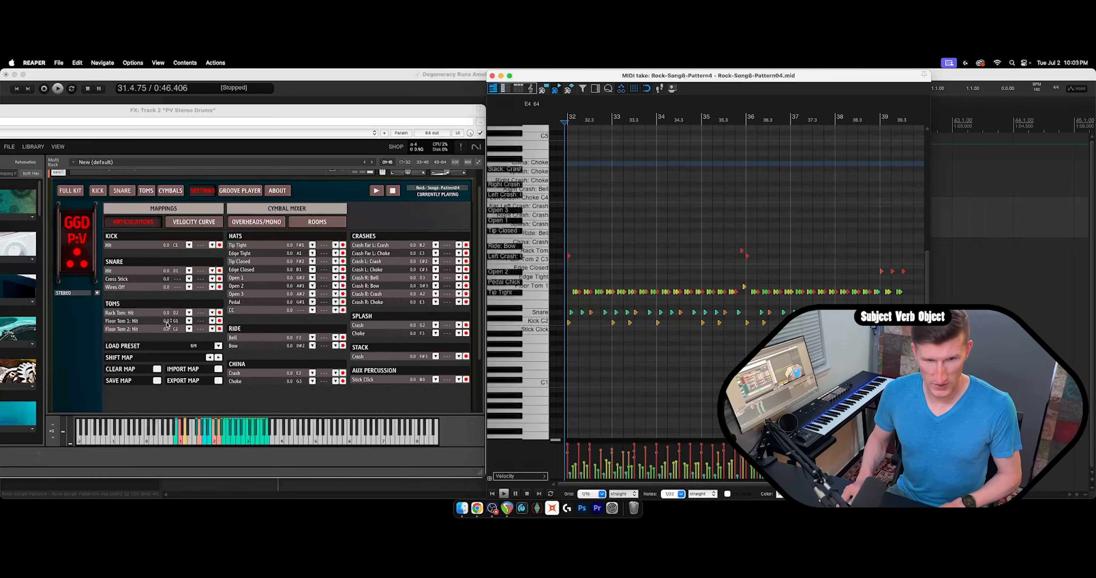
Name note A#1 Cross Stick and map the snare's Cross Stick articulation to A#0 in the drum plugin.
left_click(119, 284)
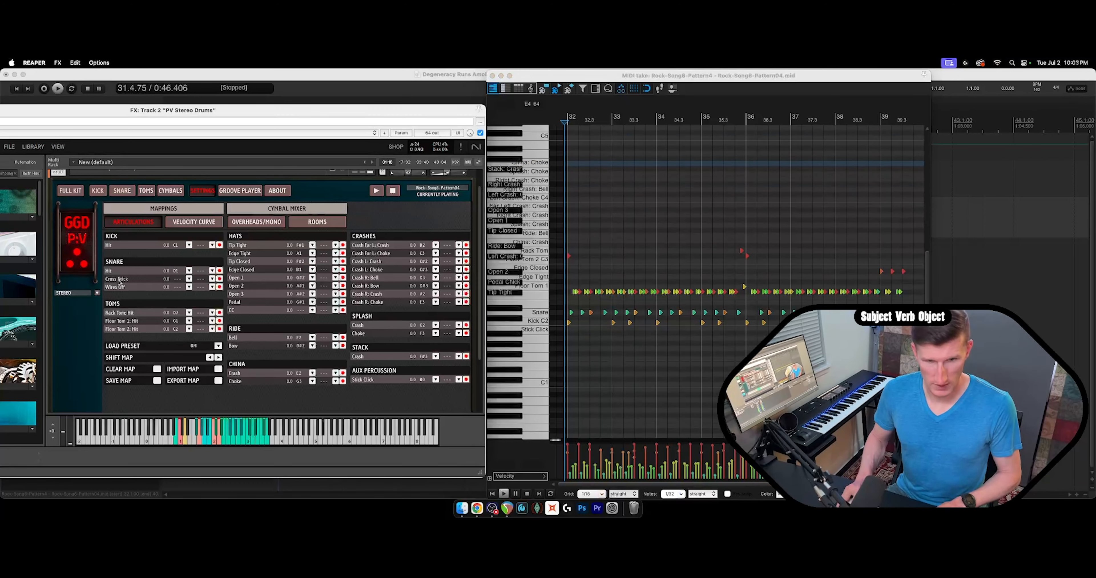
left_click(515, 336)
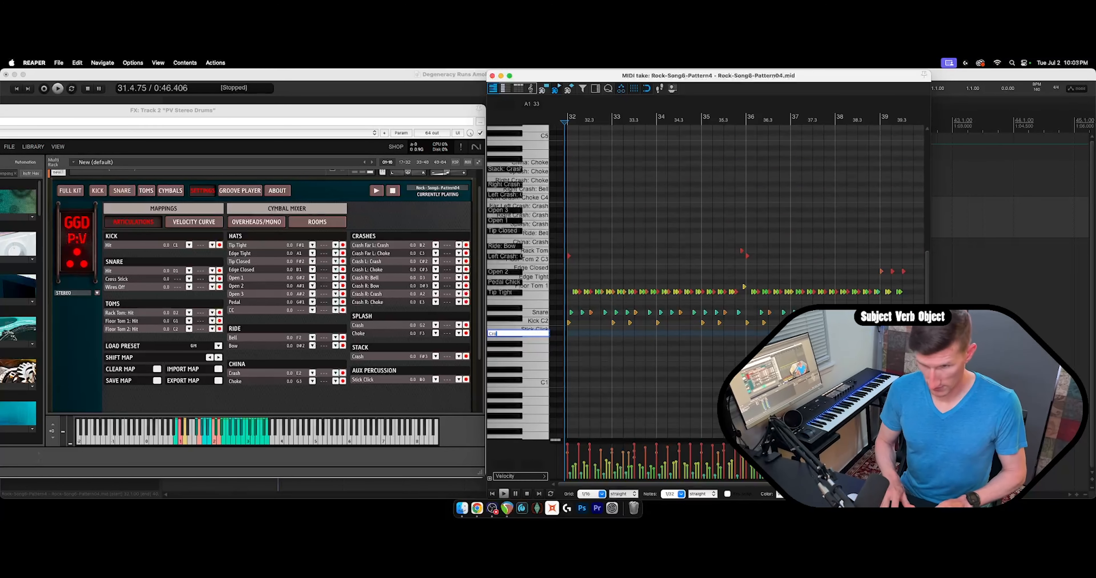
type("Cross Stick")
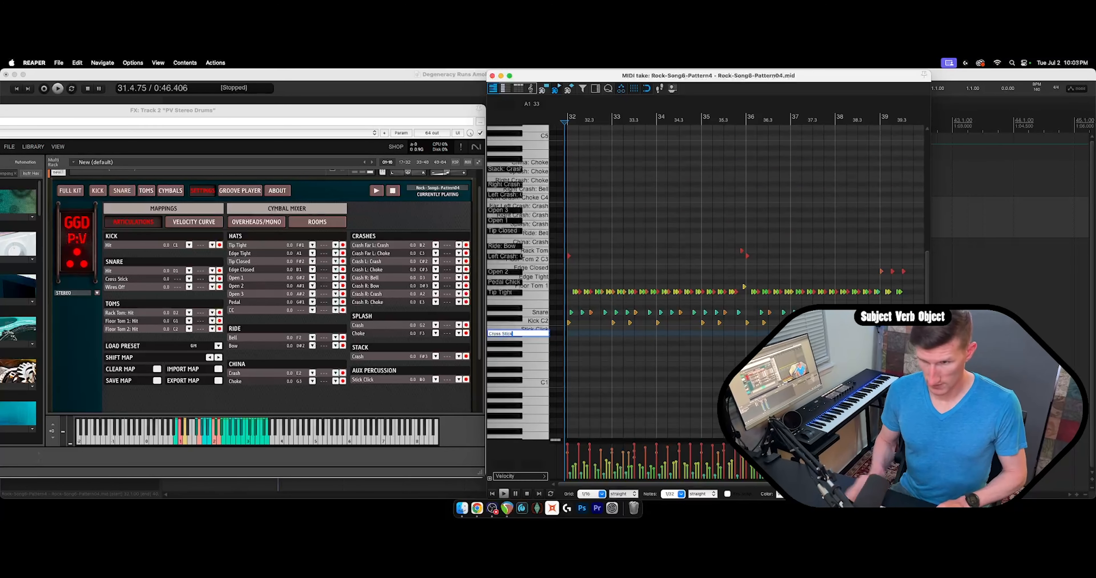
key("Return")
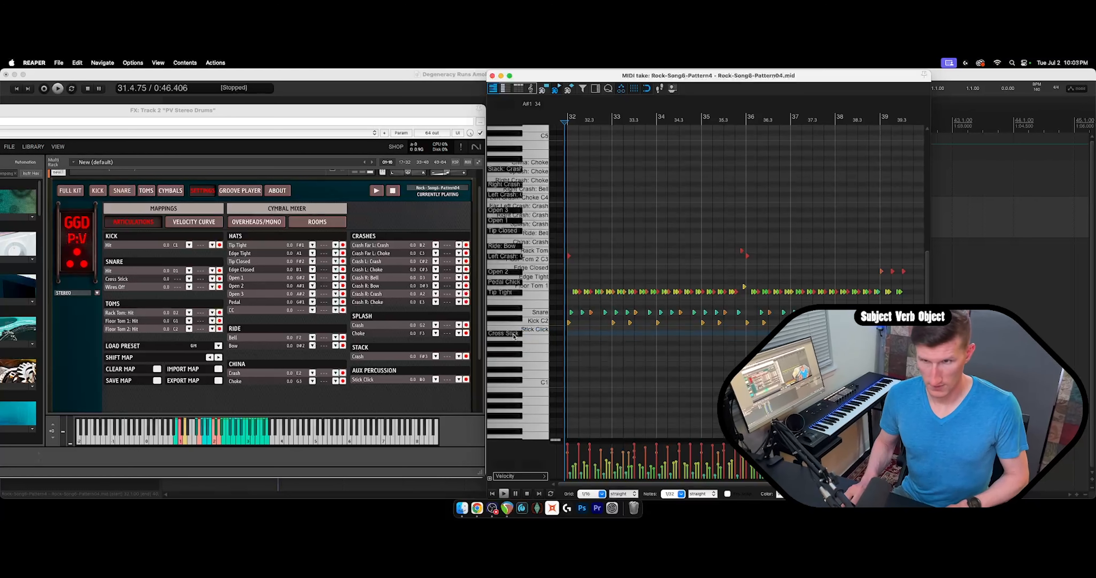
left_click(184, 279)
left_click(184, 282)
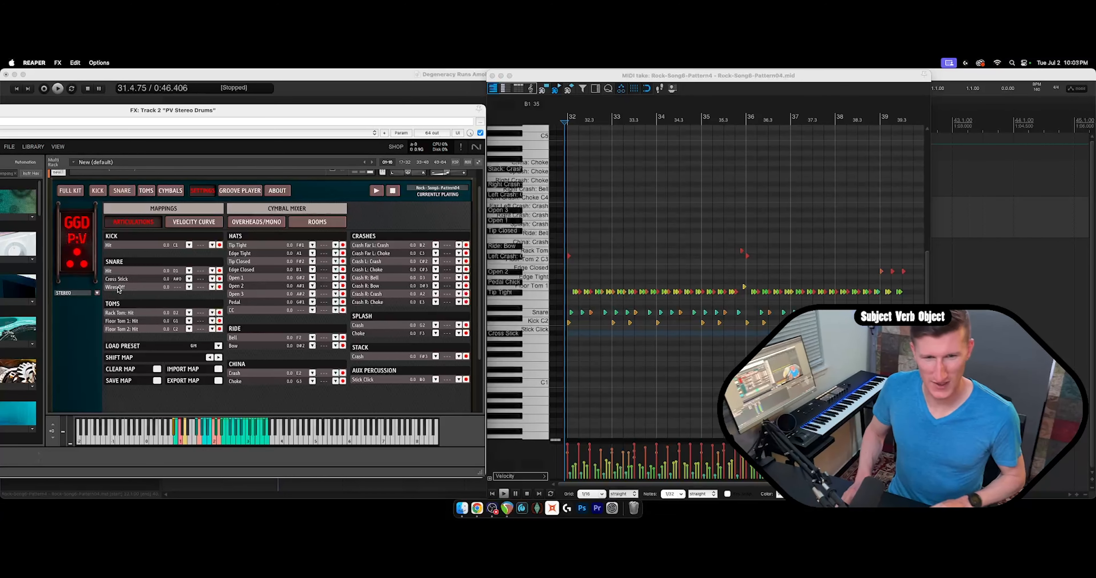
Name note A1 Snare: Wires Off in the MIDI editor.
left_click(533, 342)
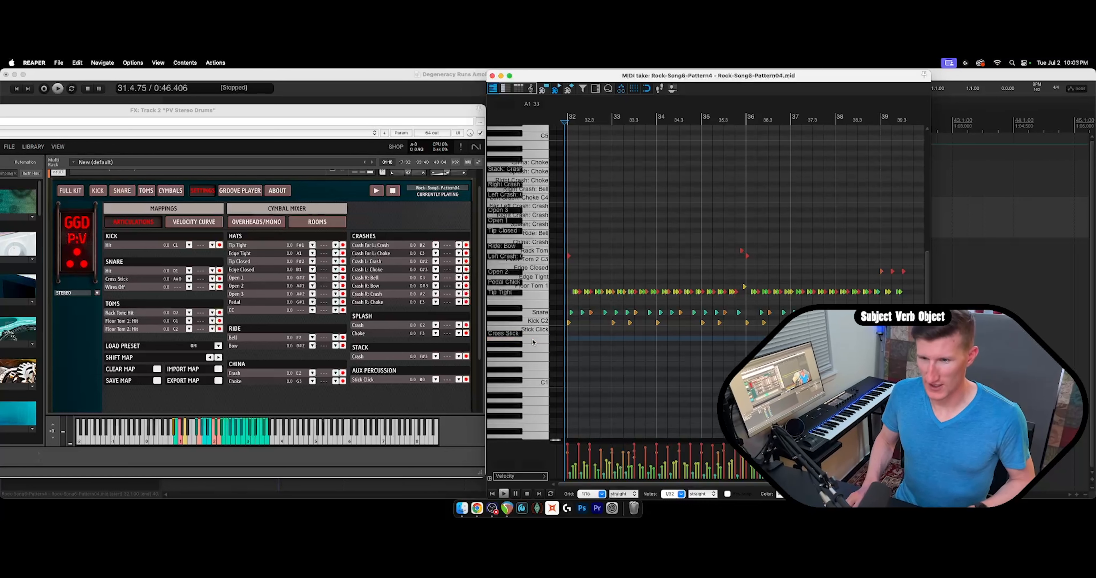
double_click(524, 339)
right_click(529, 338)
left_click(522, 340)
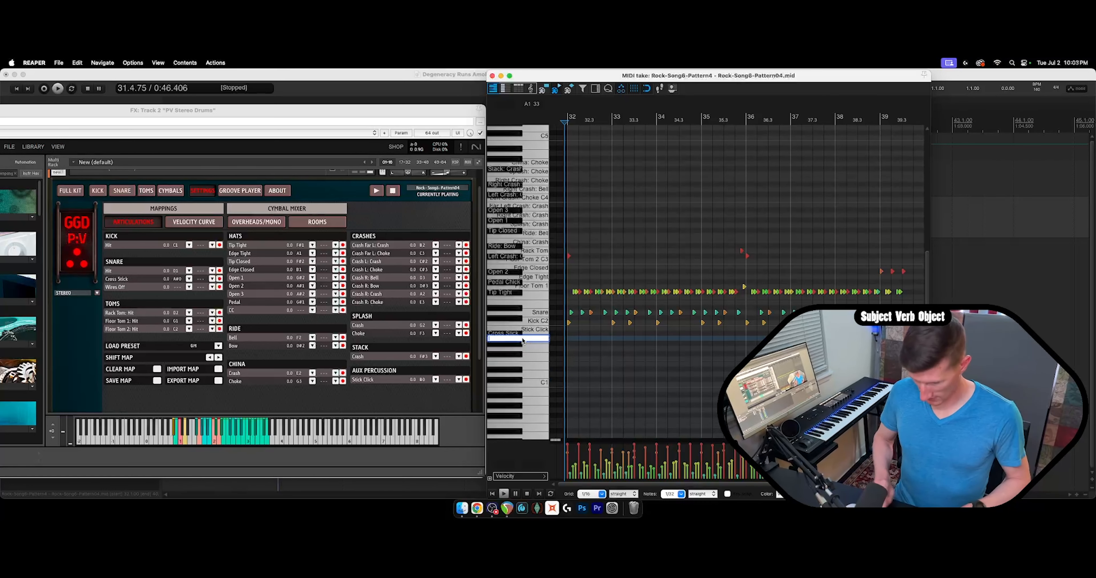
type("Wires")
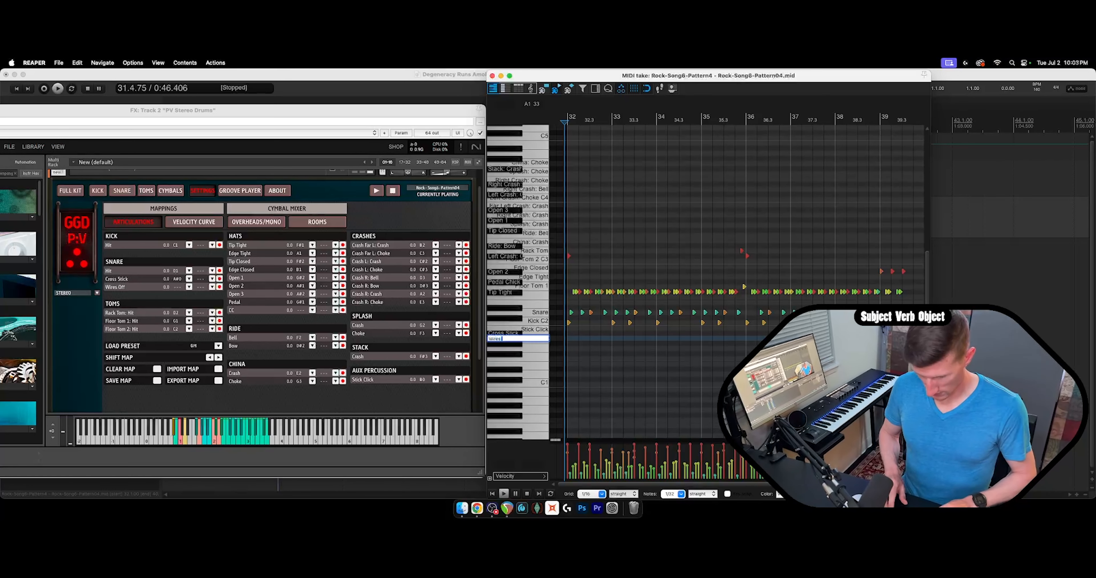
key("BackSpace")
key("BackSpace")
key("BackSpace")
key("BackSpace")
type("Snare: W")
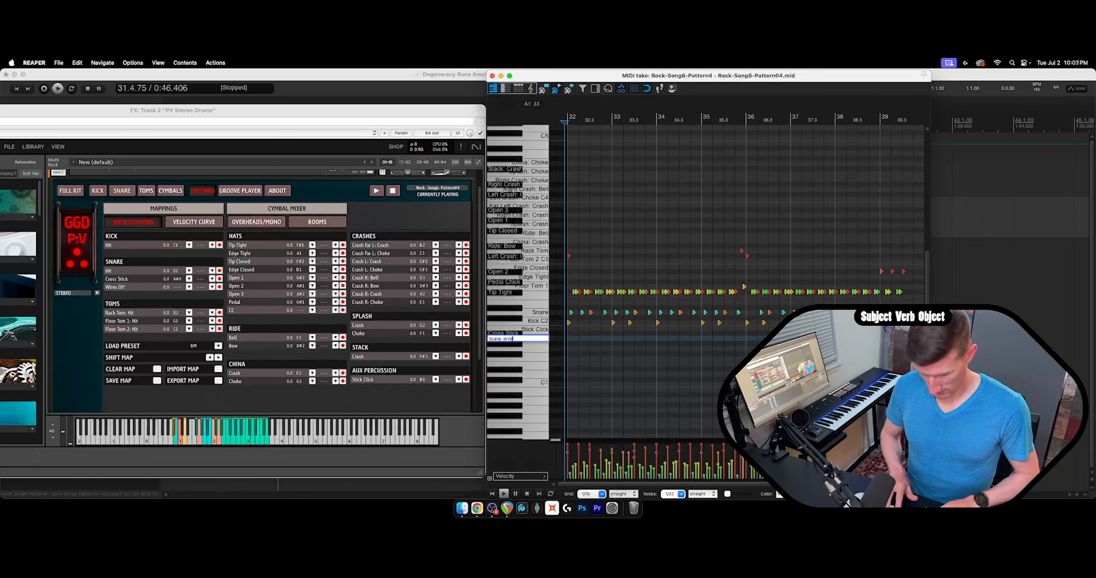
type("ires Off")
key("Return")
Rename the Cross Stick note to Snare: Cross Stick.
double_click(511, 334)
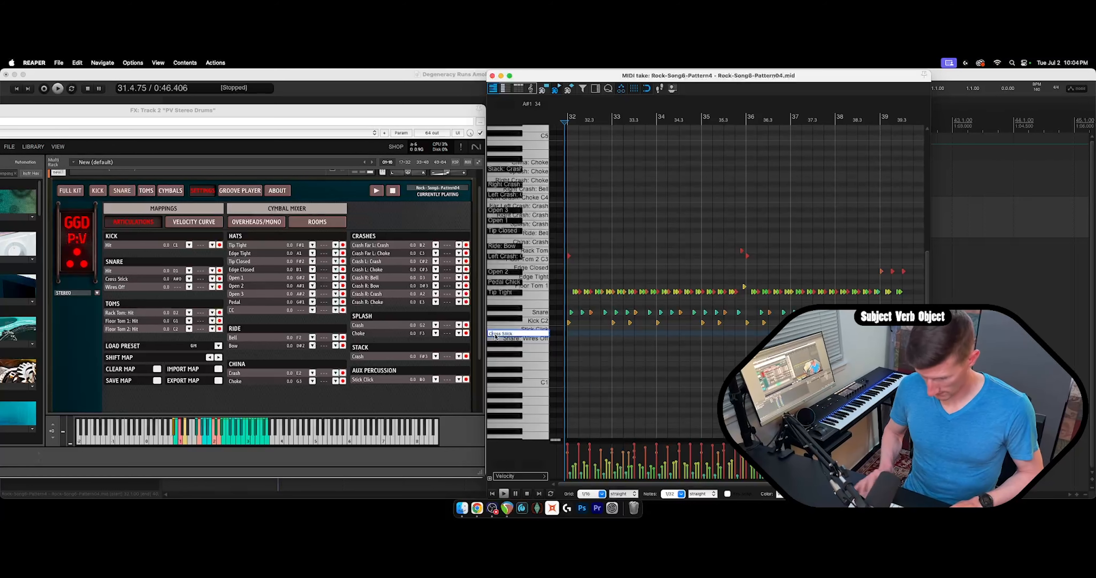
left_click(494, 335)
type("Snare:")
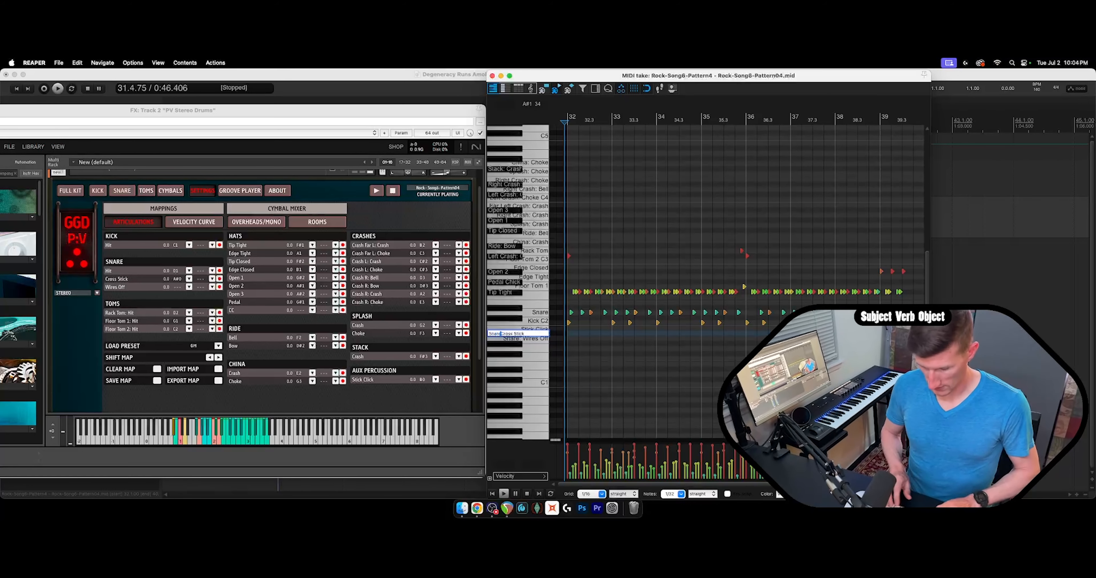
key("Return")
left_click(292, 316)
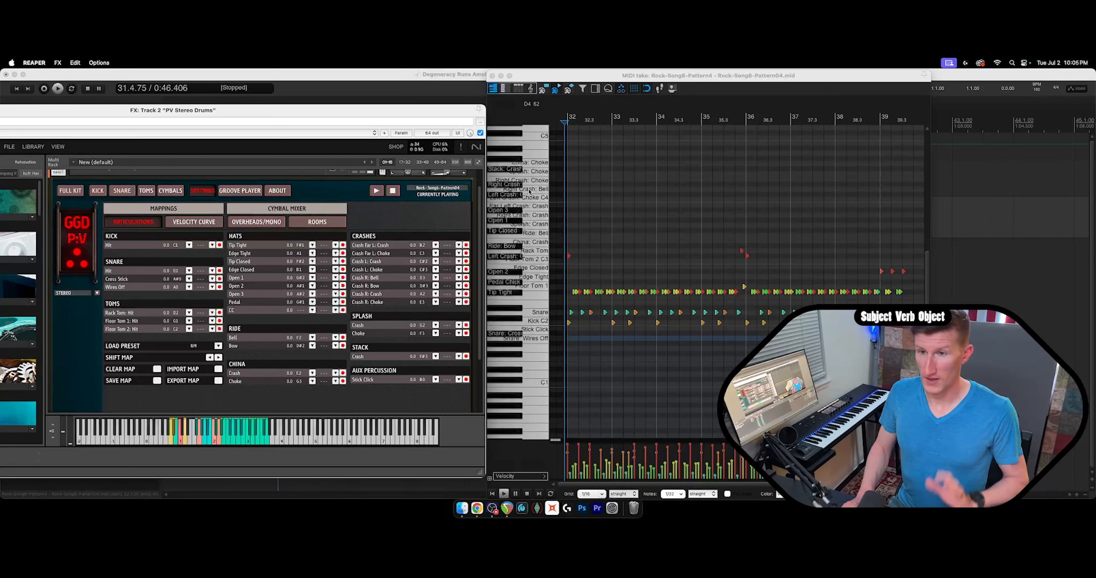
Switch the MIDI editor to named note rows and move Open 1, Edge Closed and Edge Tight between Open 2 and Tip Closed.
left_click(505, 90)
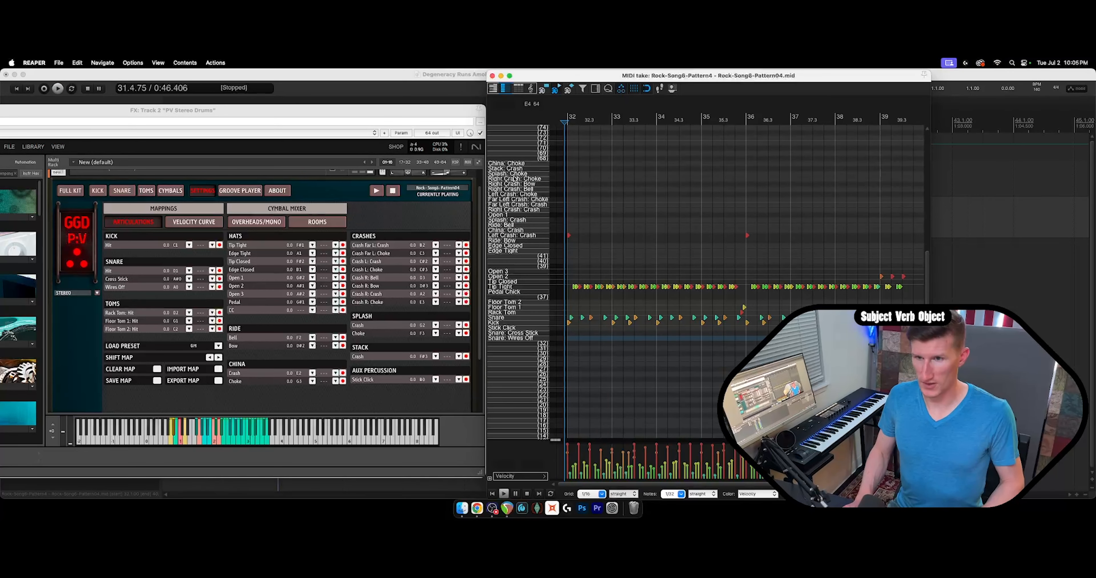
scroll(513, 267, "down", 3)
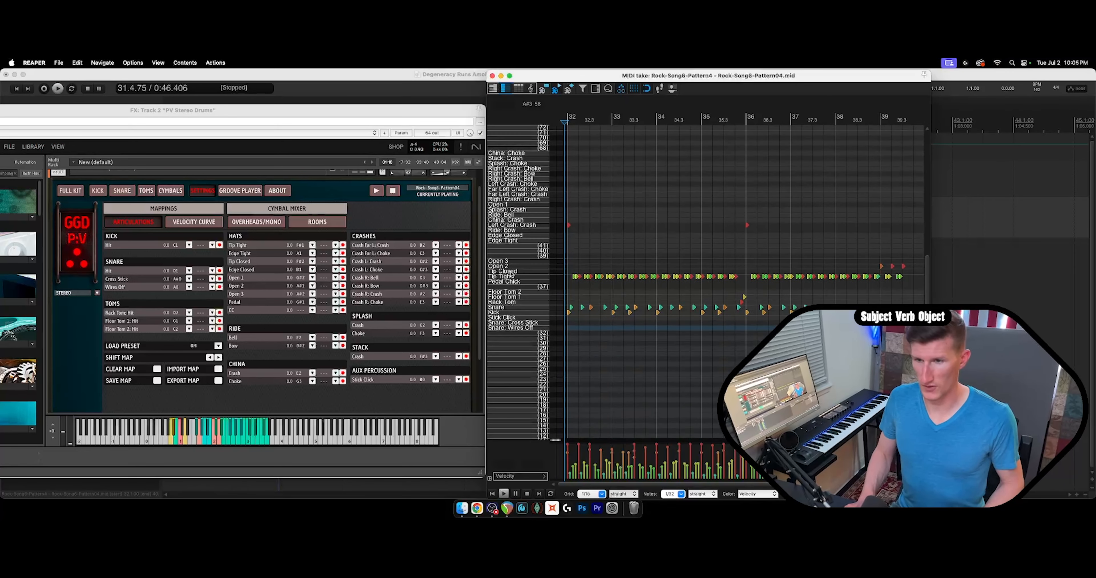
scroll(510, 272, "up", 7)
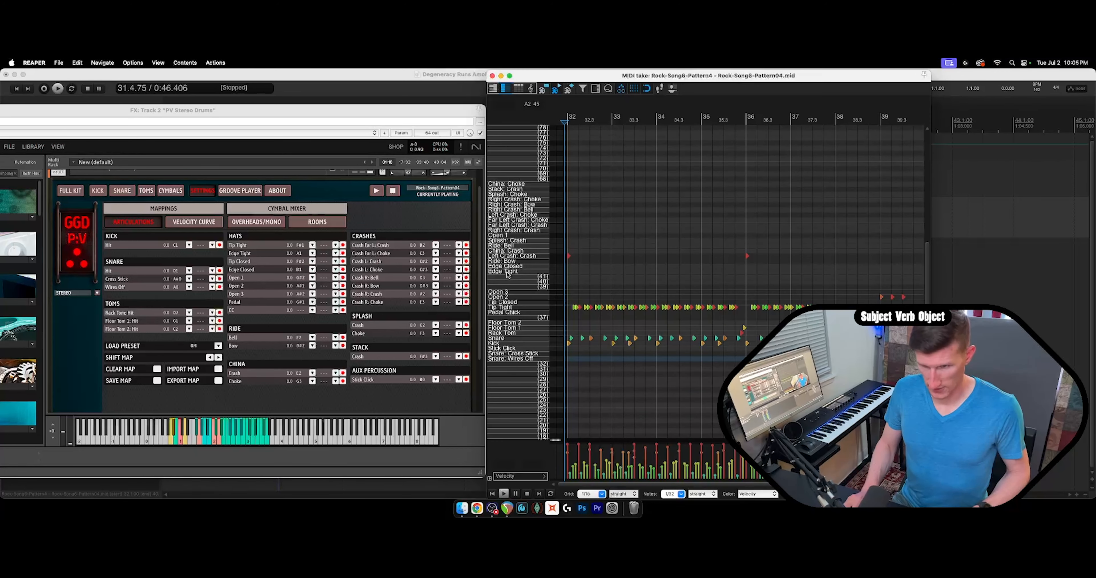
left_click_drag(504, 272, 505, 292)
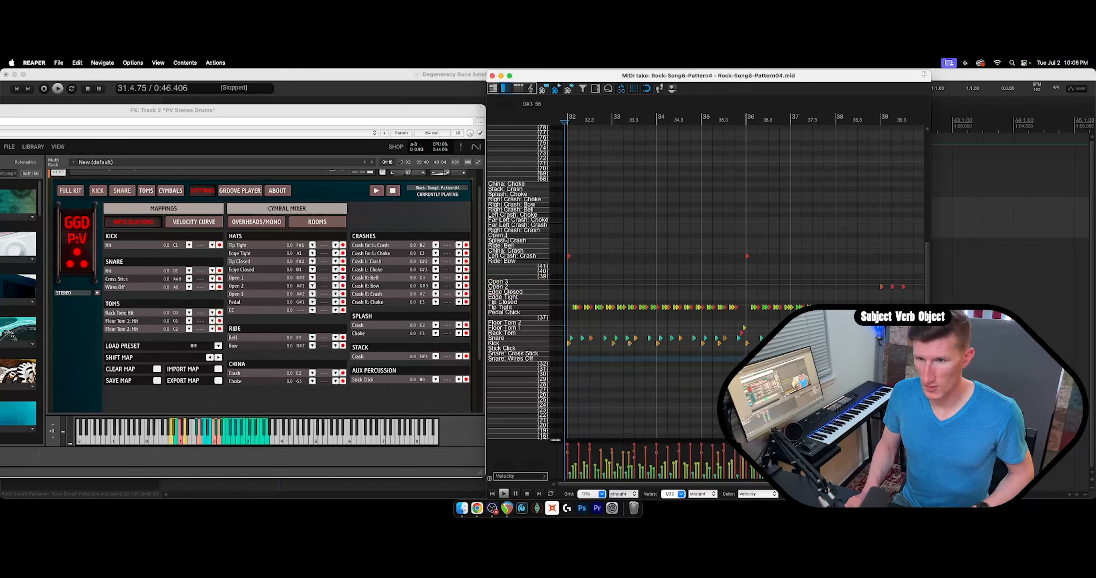
left_click_drag(507, 235, 508, 289)
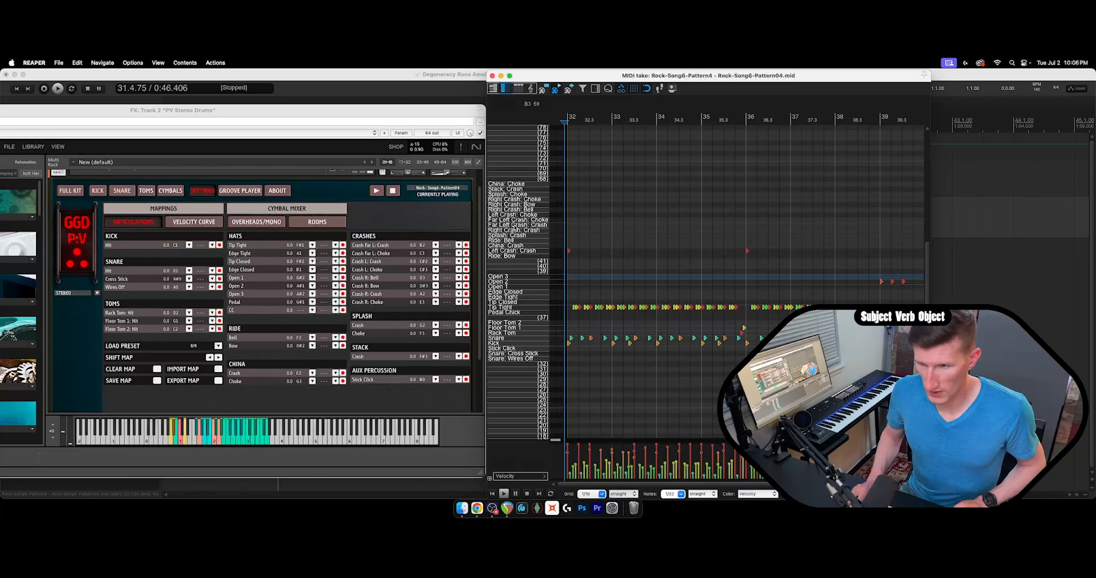
Move the Far Left Crash and Left Crash rows, both Crash and Choke, down above the hi-hat rows, with Left Crash above Far Left Crash.
left_click_drag(512, 224, 514, 267)
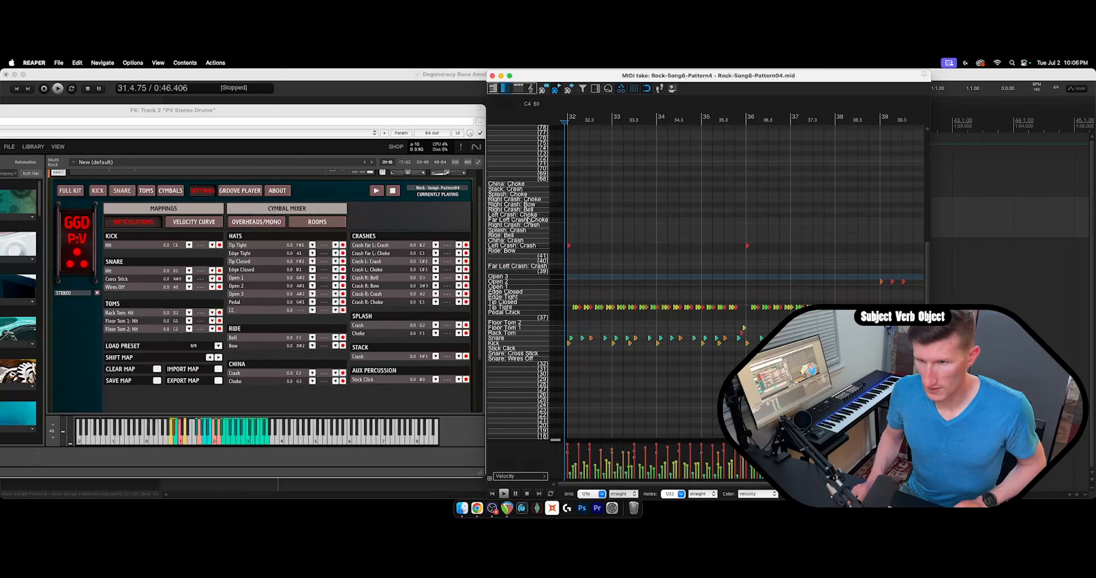
left_click_drag(527, 220, 524, 262)
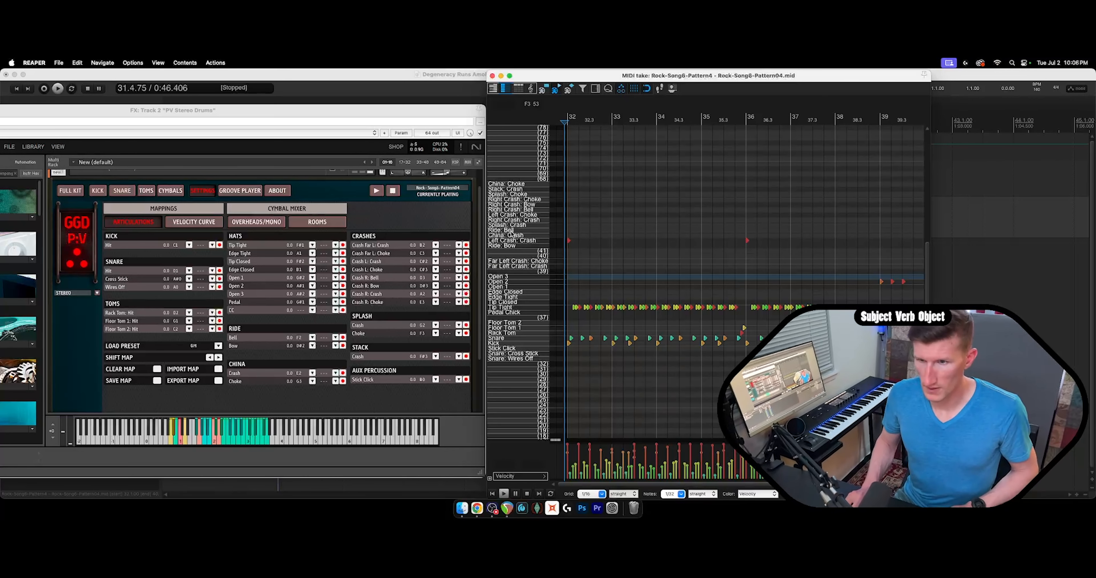
left_click_drag(506, 241, 506, 256)
left_click_drag(509, 214, 510, 244)
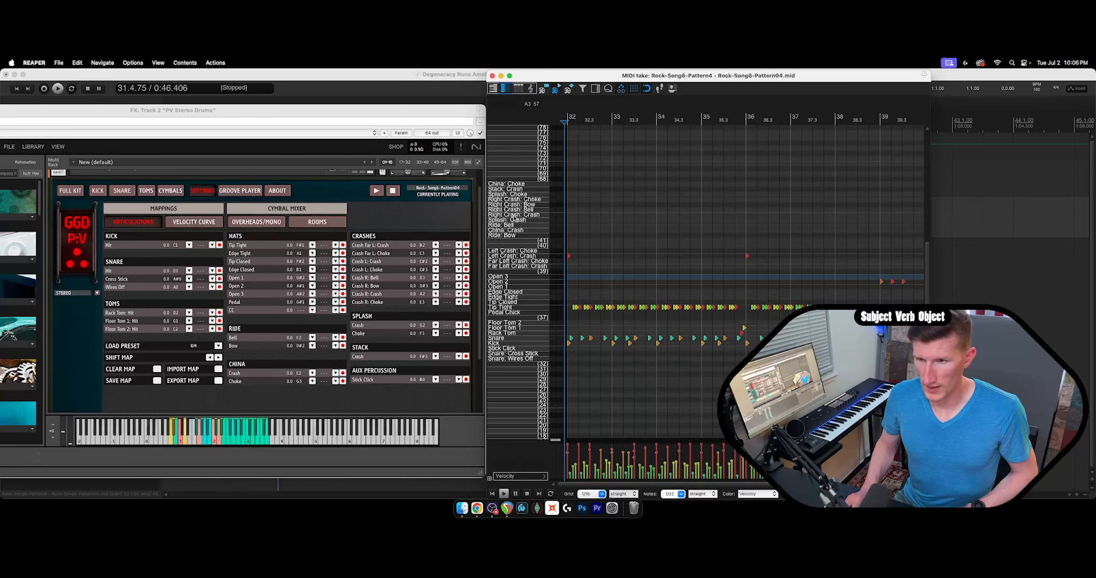
Move the Right Crash rows (Crash, Bell, Bow and Choke) down directly above the Left Crash: Choke row.
left_click_drag(514, 216, 515, 246)
left_click(520, 210)
left_click_drag(520, 210, 519, 242)
left_click_drag(523, 205, 522, 238)
left_click_drag(526, 199, 520, 228)
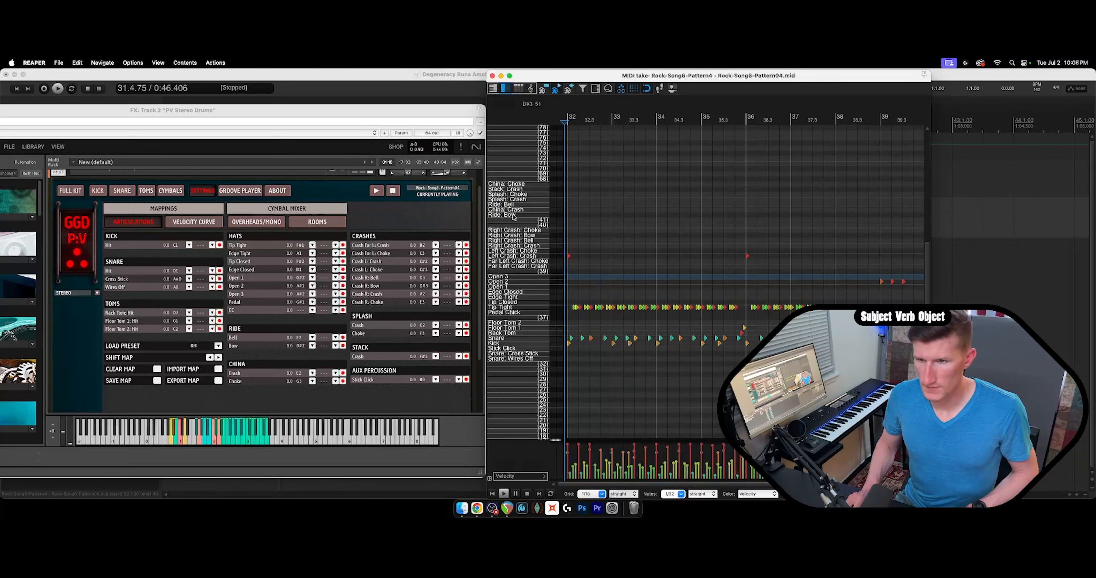
Audition the Ride: Bow and Ride: Bell rows.
left_click(544, 216)
left_click(545, 216)
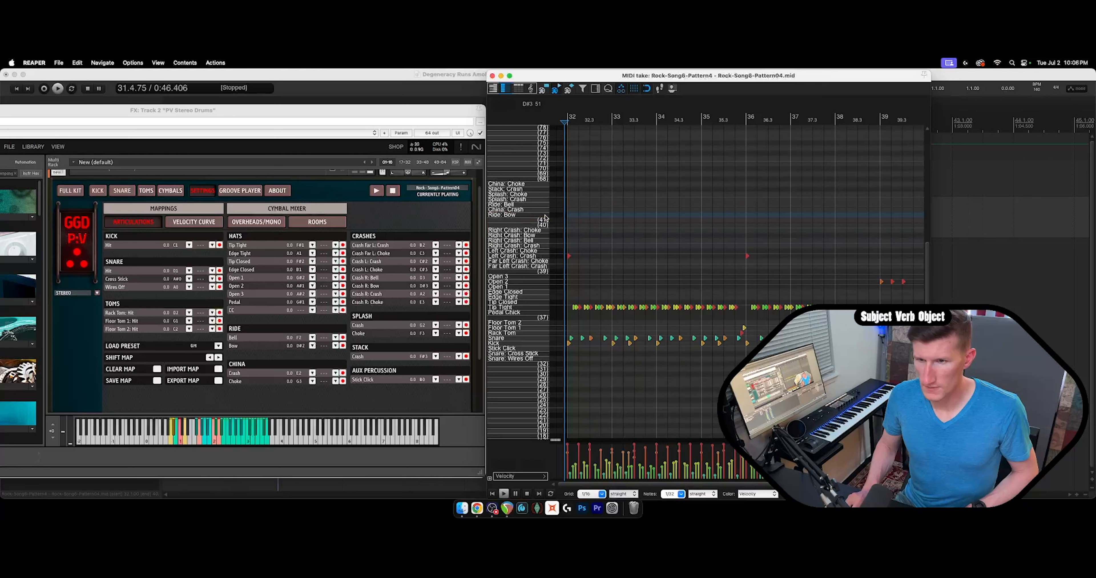
left_click(544, 217)
left_click(544, 206)
left_click(542, 215)
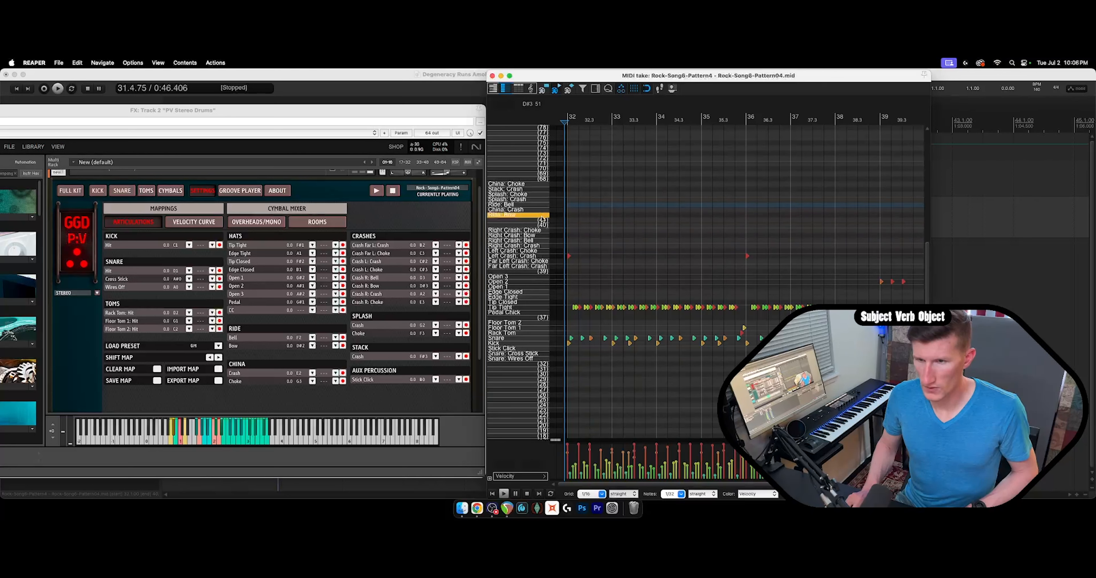
Reorder the cymbal rows: China directly above Right Crash, Ride: Bell and Ride: Bow above China, and Stack: Crash directly above Splash: Choke.
left_click_drag(541, 216, 542, 215)
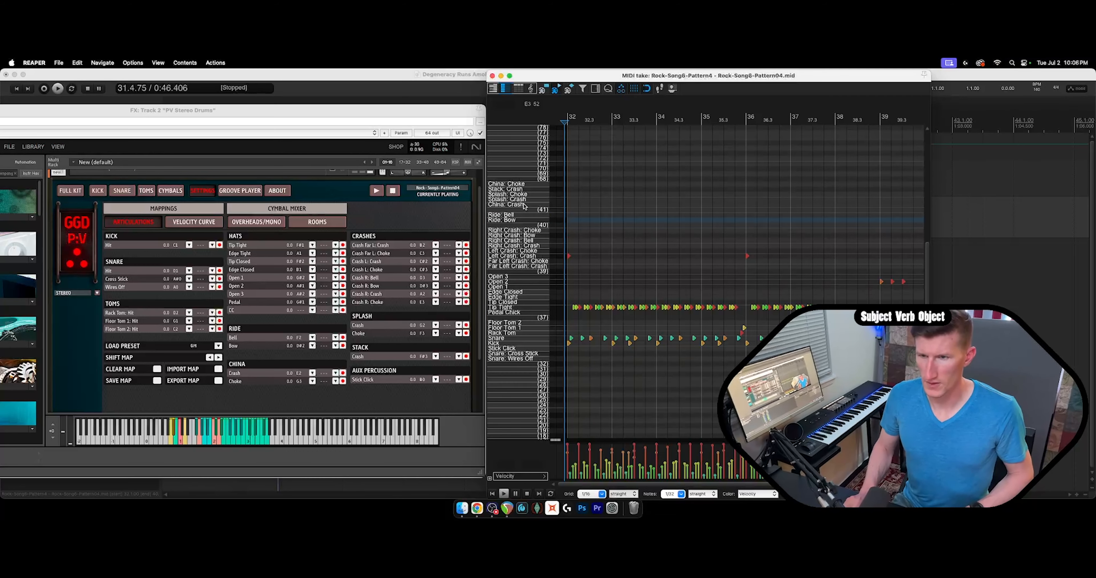
left_click_drag(523, 210, 523, 220)
left_click(518, 205)
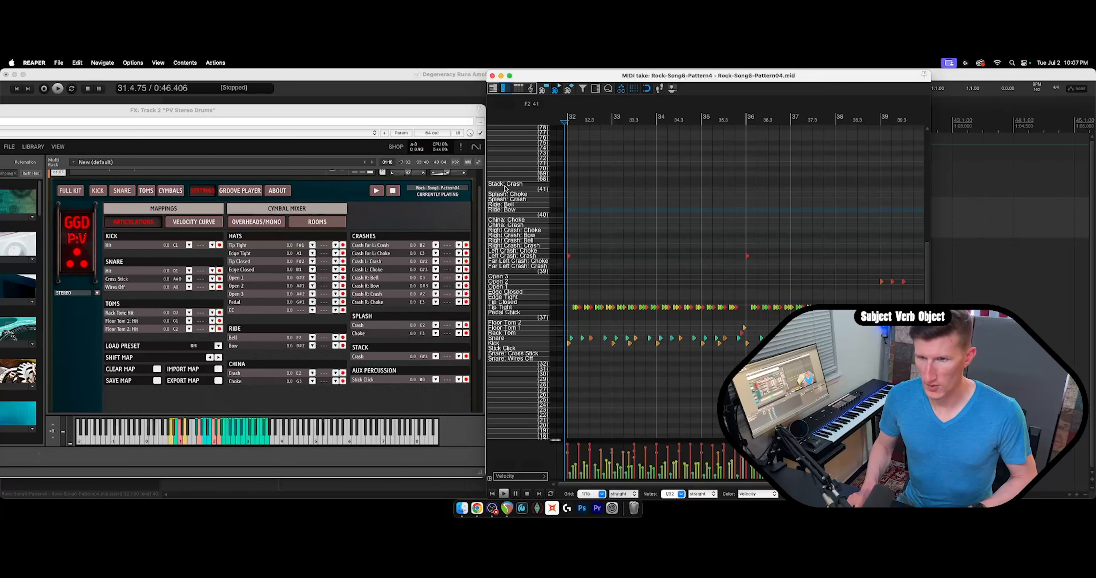
left_click_drag(502, 185, 502, 190)
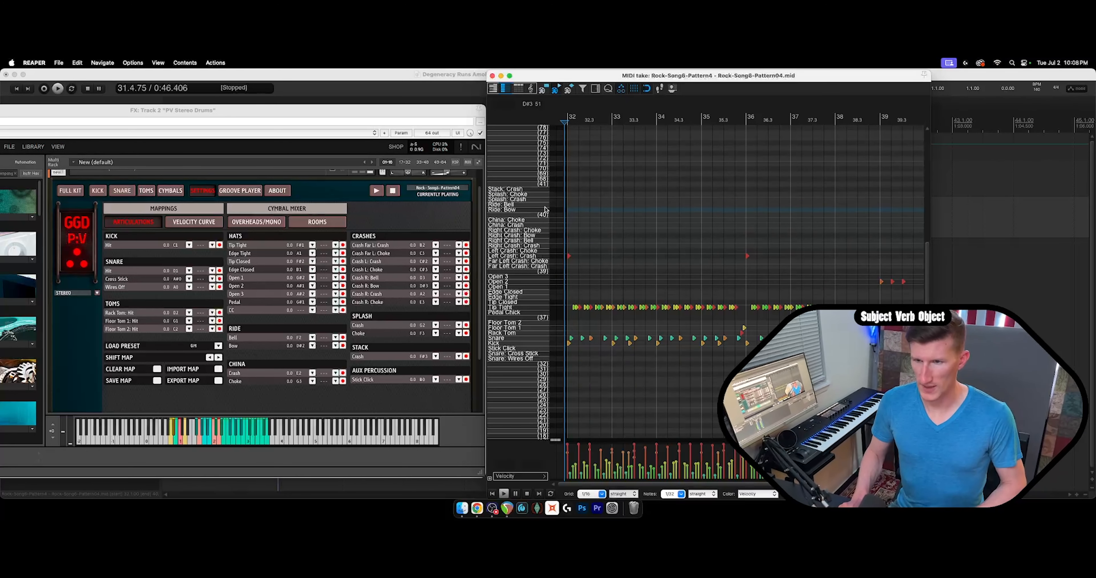
Audition the reordered Stack, Right Crash and China rows.
left_click(534, 190)
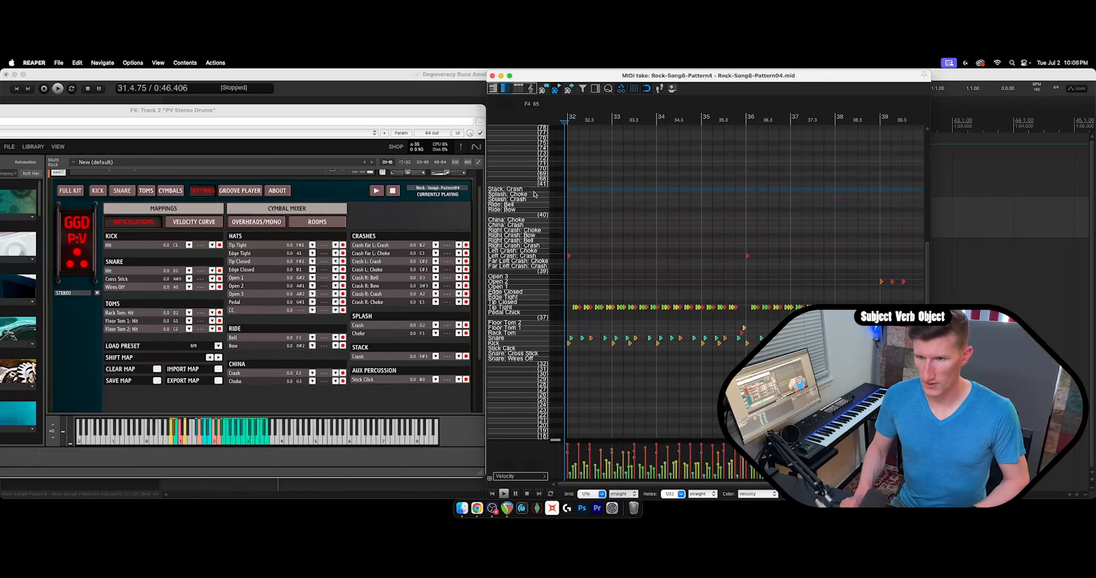
left_click(536, 246)
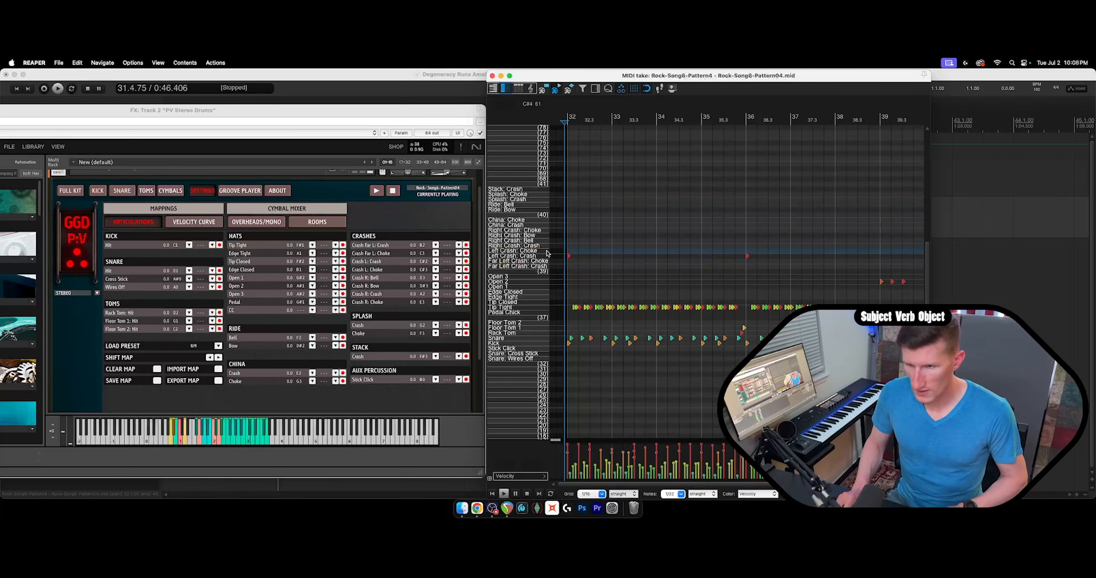
left_click(545, 225)
left_click(545, 220)
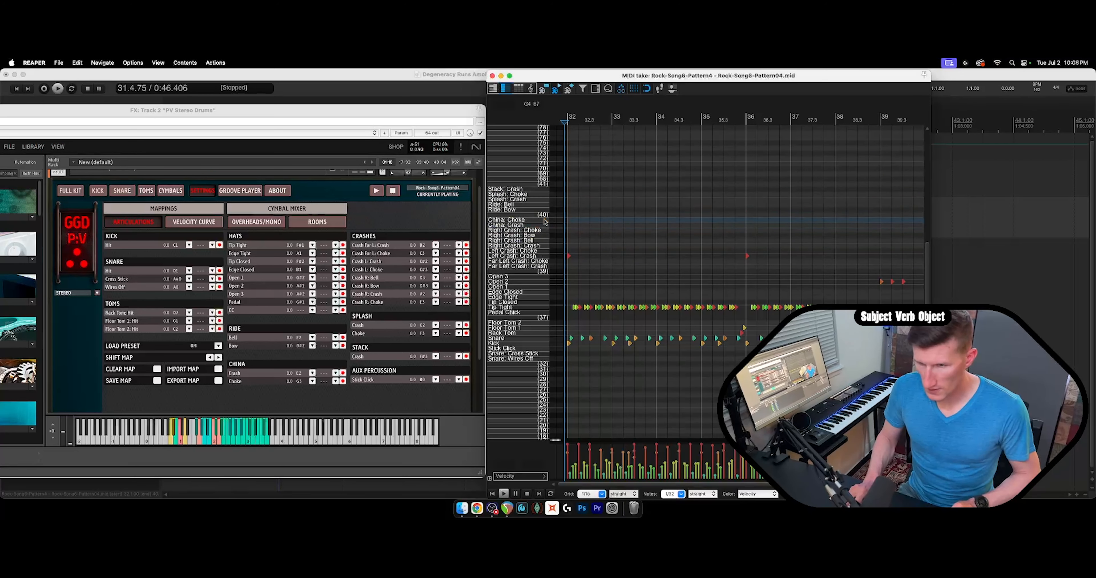
scroll(524, 348, "down", 2)
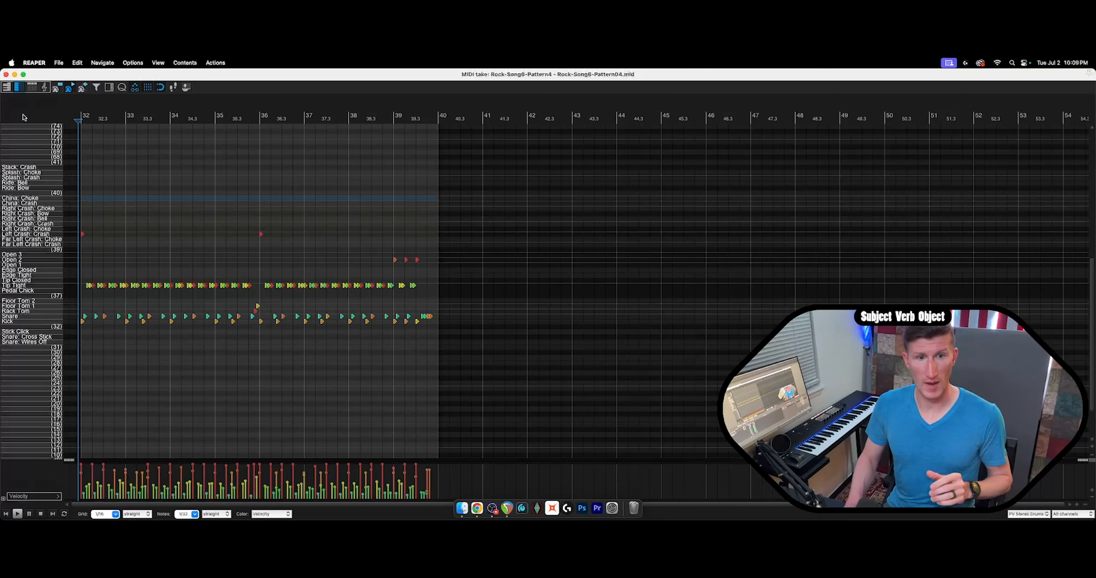
Save the drum note names to a file in the MIDINoteNames folder, under a name beginning with PV.
right_click(27, 111)
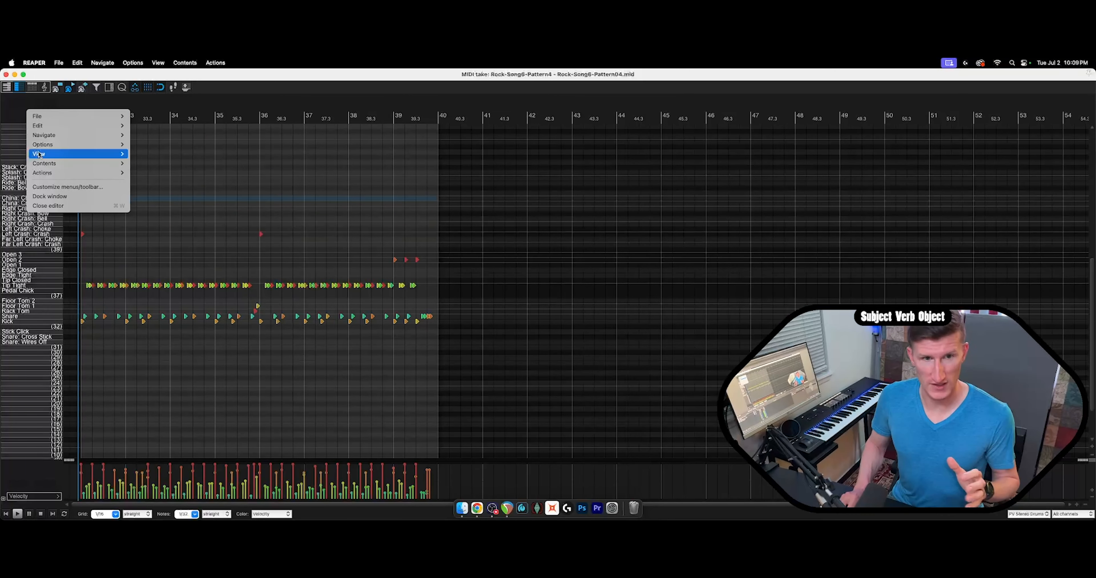
mouse_move(48, 145)
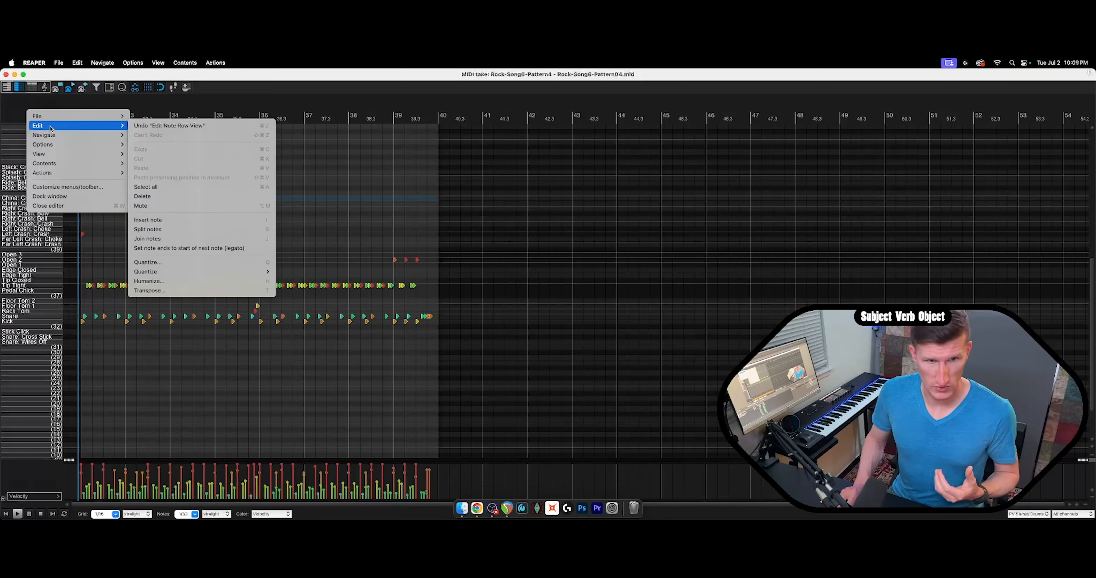
mouse_move(55, 117)
mouse_move(166, 160)
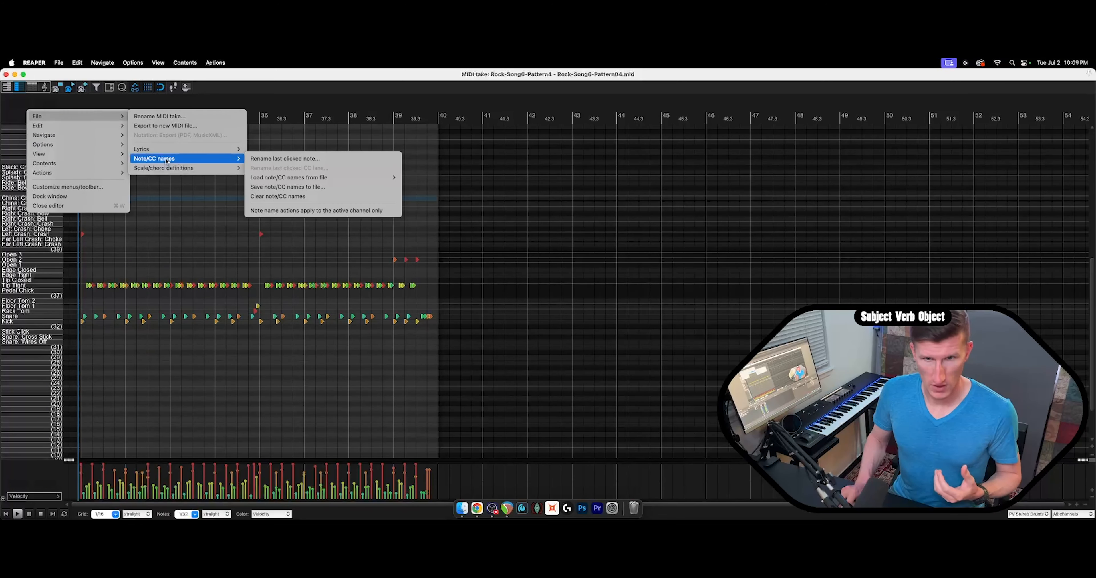
left_click(285, 187)
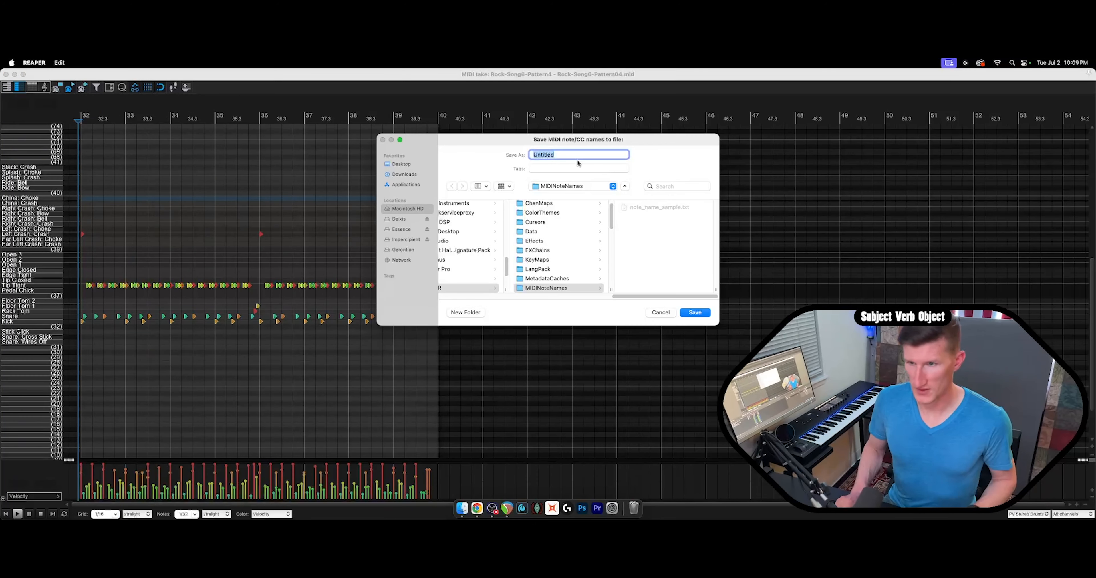
type("P")
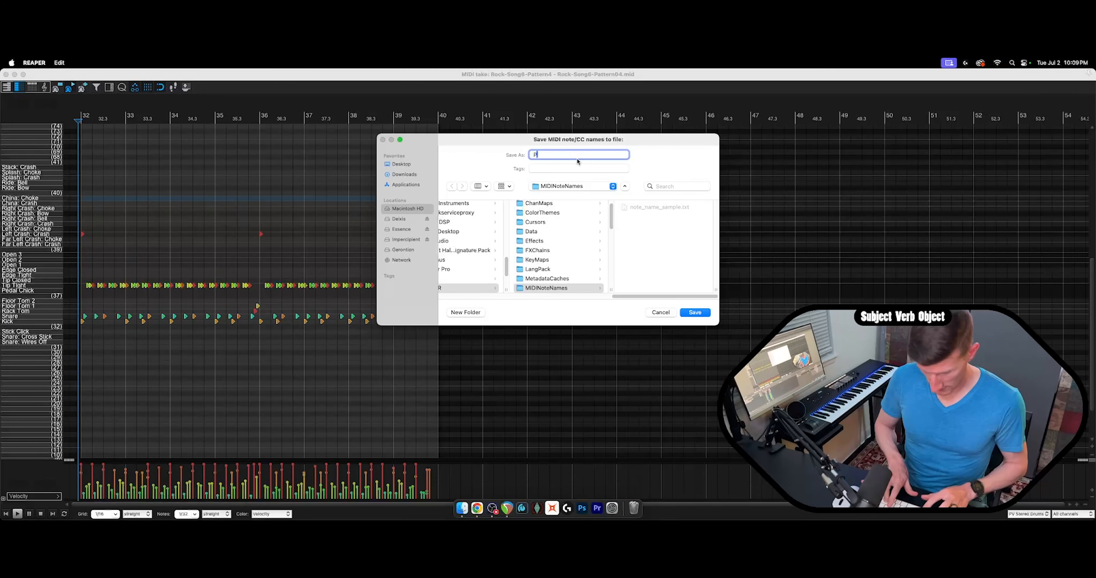
type("V Stereo Drums")
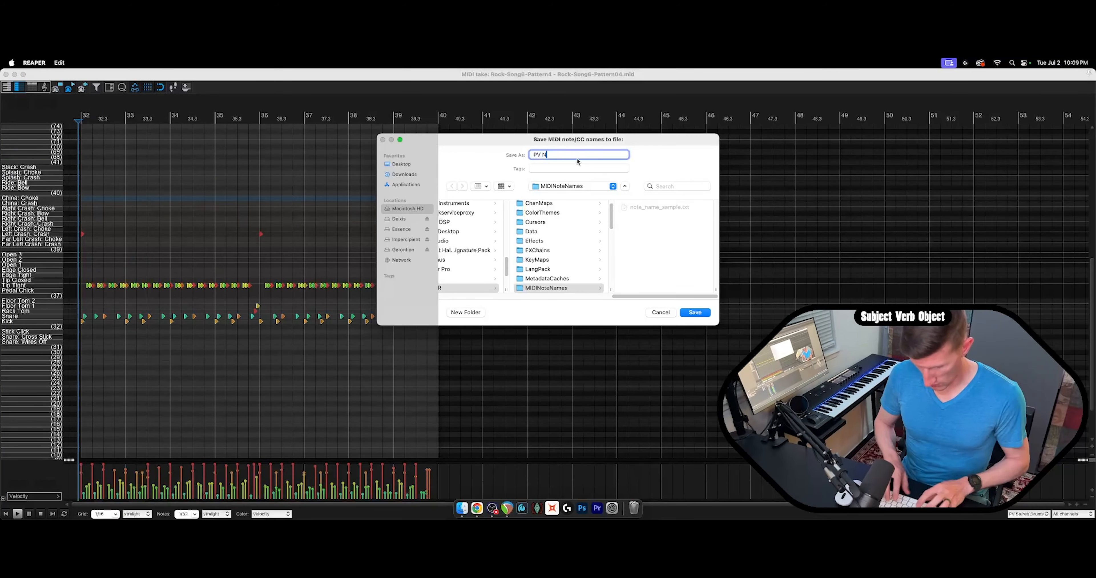
key("Return")
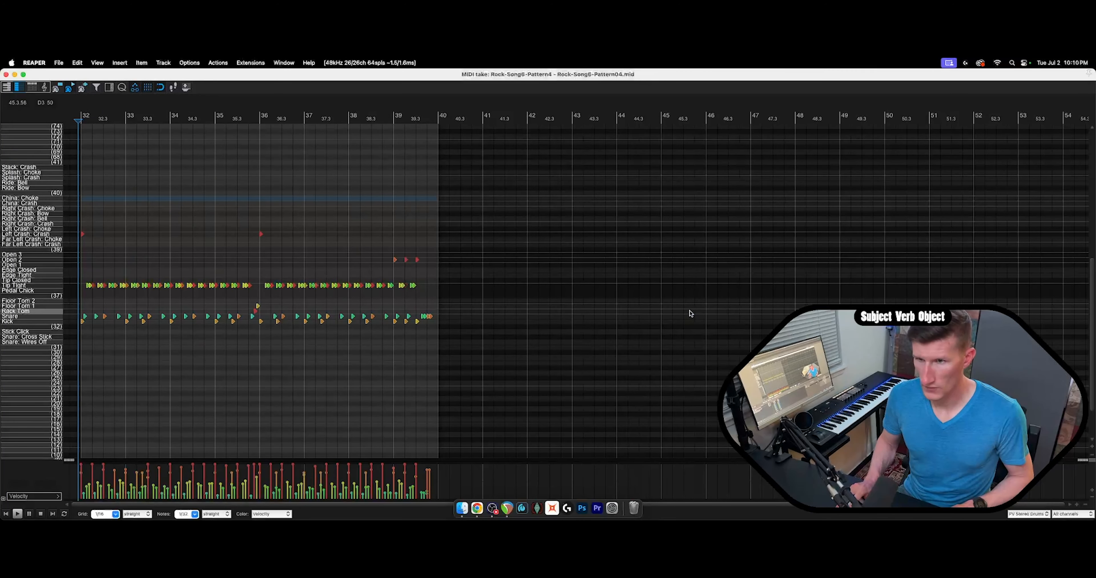
Look up the option for loading note/CC names from a file.
right_click(26, 114)
mouse_move(51, 123)
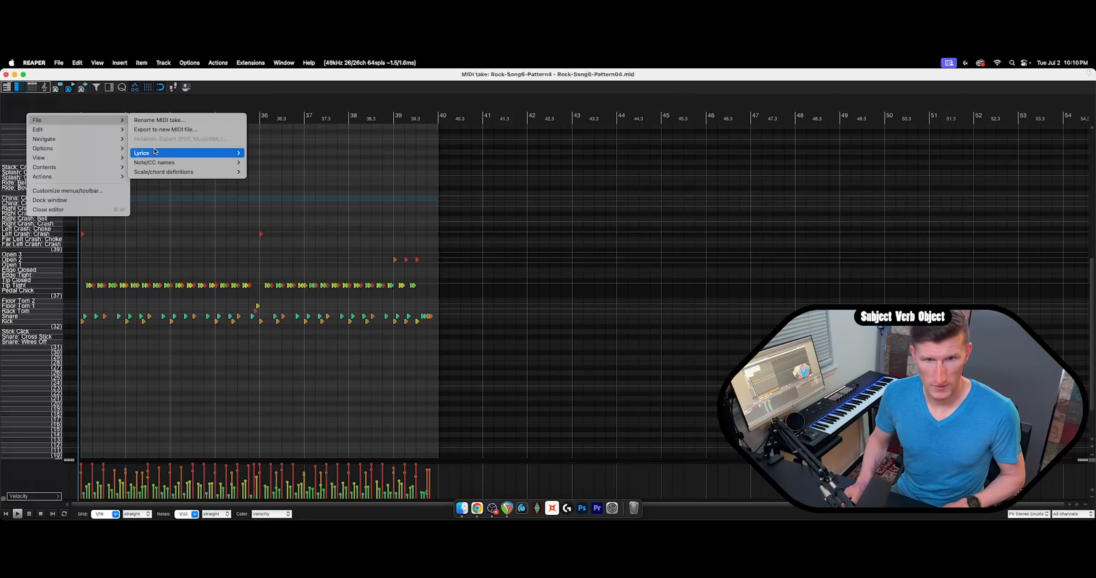
mouse_move(169, 163)
mouse_move(281, 181)
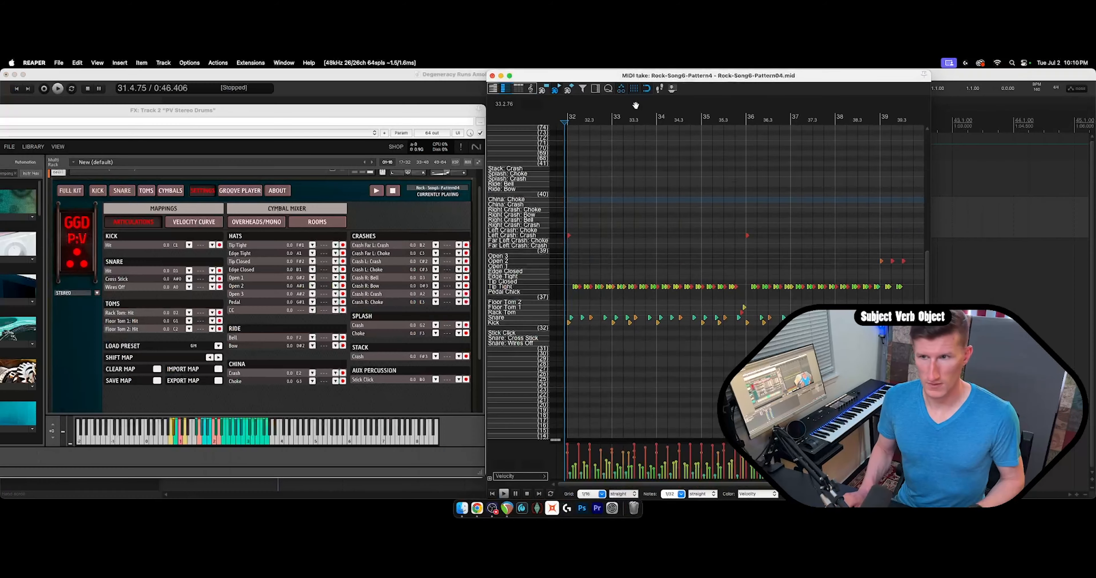
Save the drum instrument's articulation map to the Custom 1 slot and look up the loadable map presets.
left_click_drag(250, 112, 369, 115)
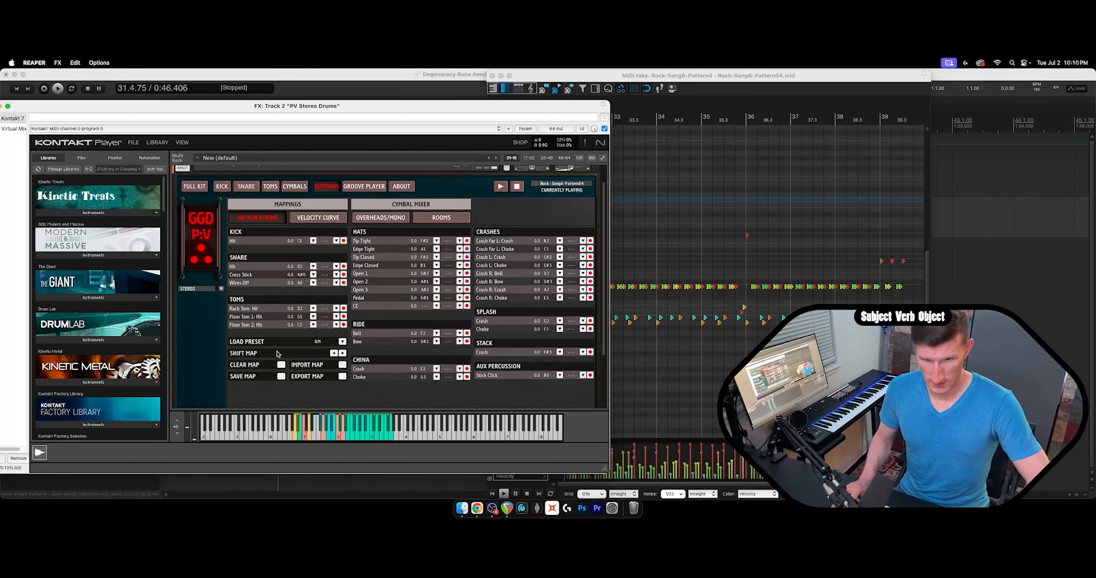
left_click(281, 376)
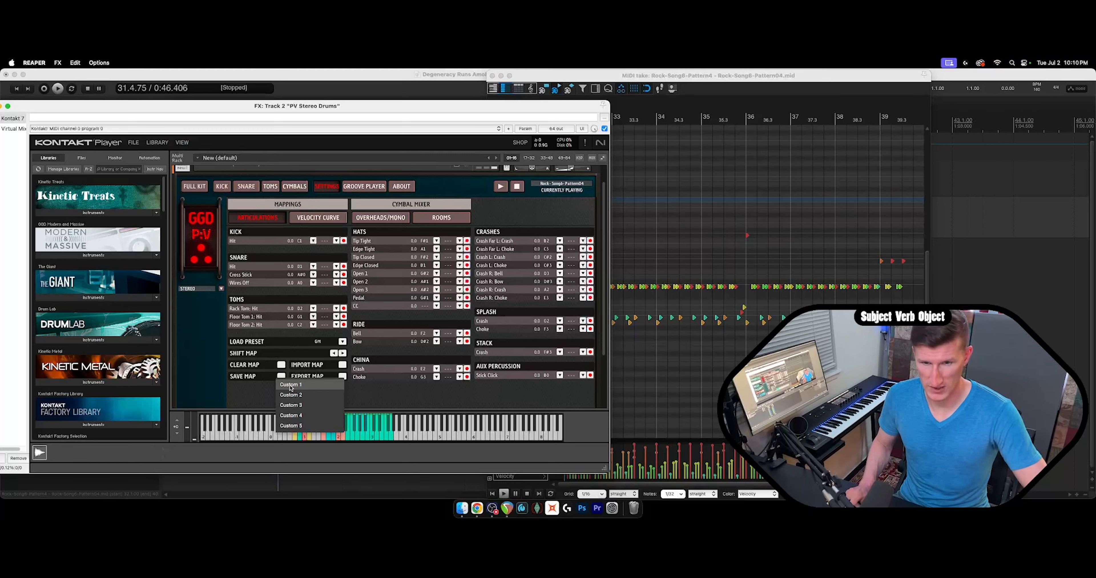
left_click(290, 386)
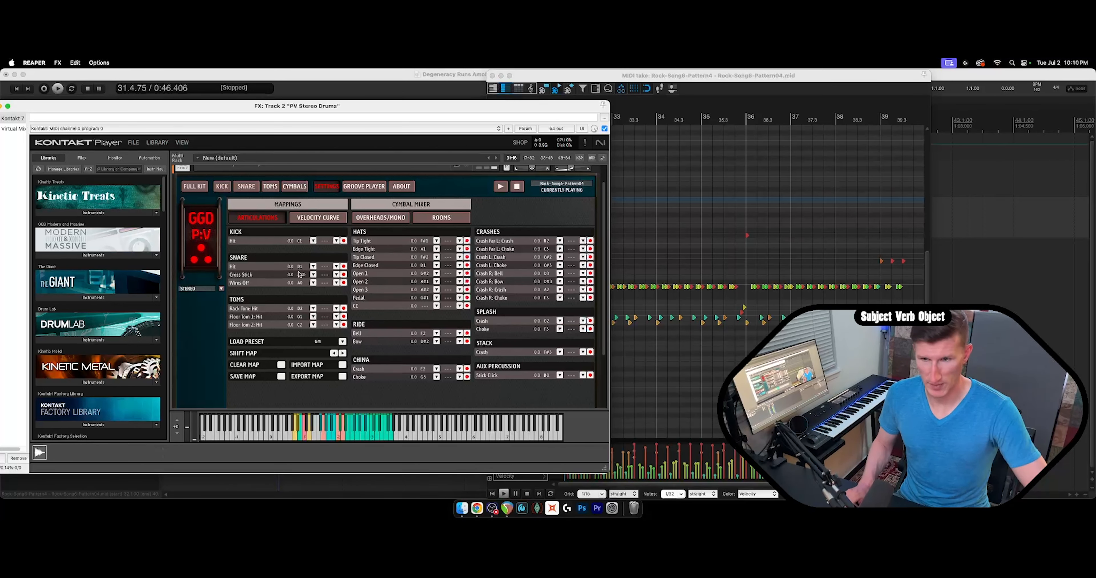
left_click(342, 342)
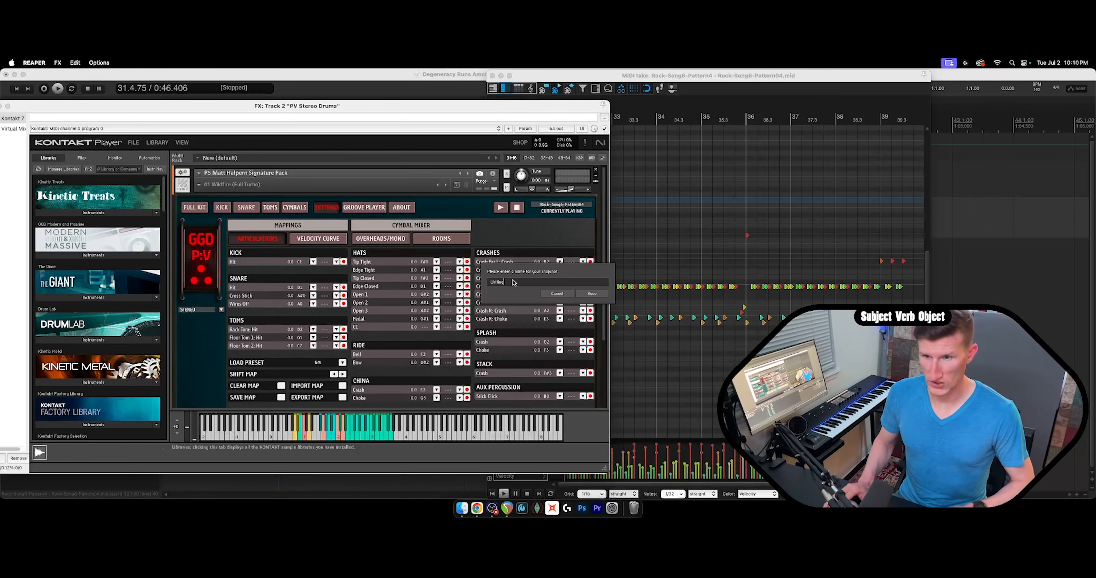
Save the Kontakt snapshot under the name Writing and minimise the plugin window.
left_click(592, 294)
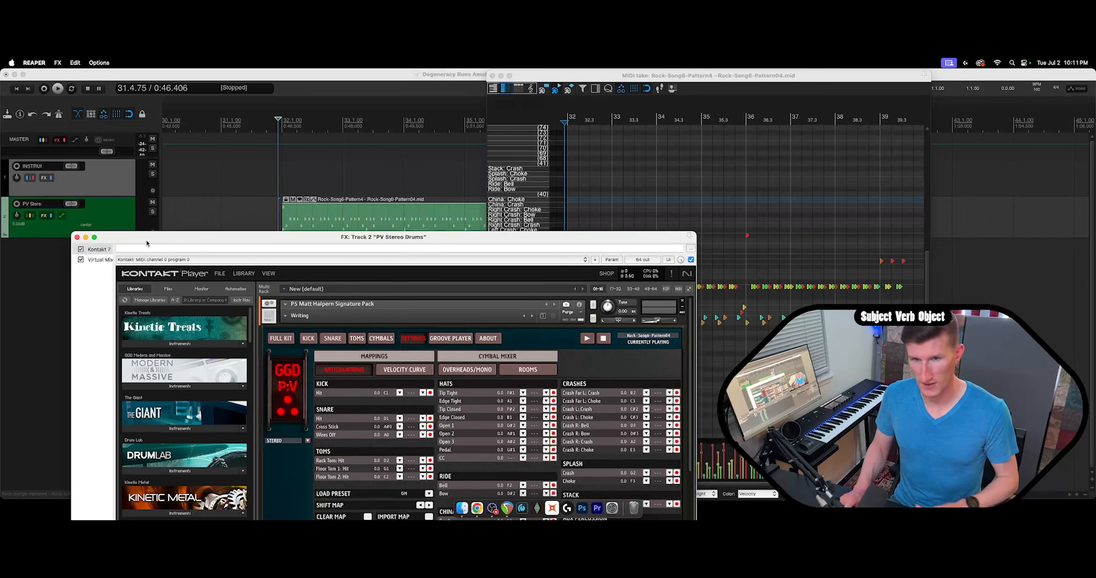
left_click(87, 237)
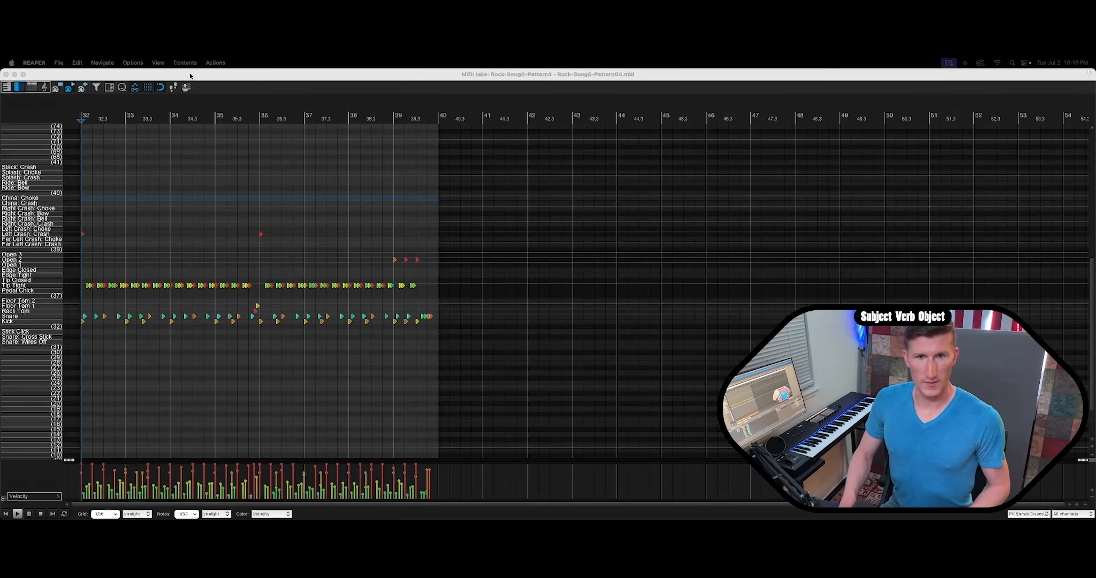
Shrink the MIDI editor window, reposition it, and play back the drum groove from bar 32.
double_click(190, 76)
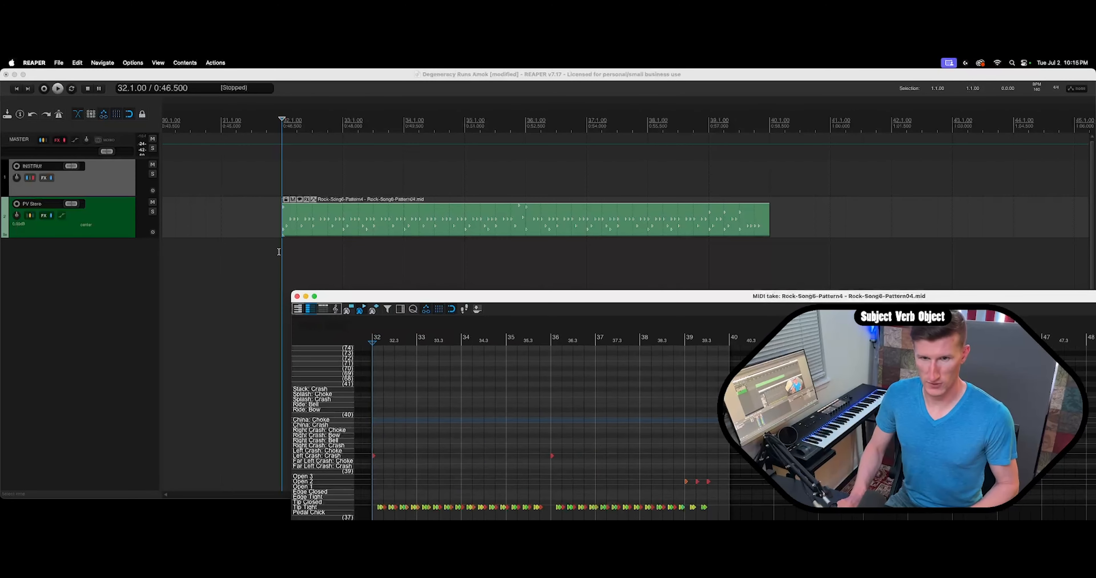
left_click(281, 251)
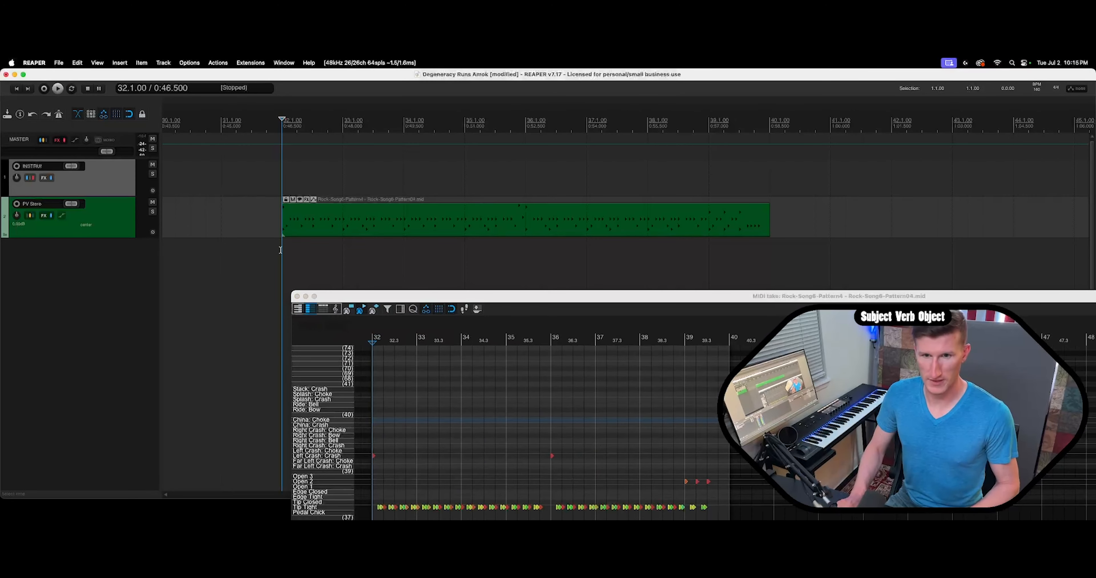
key("space")
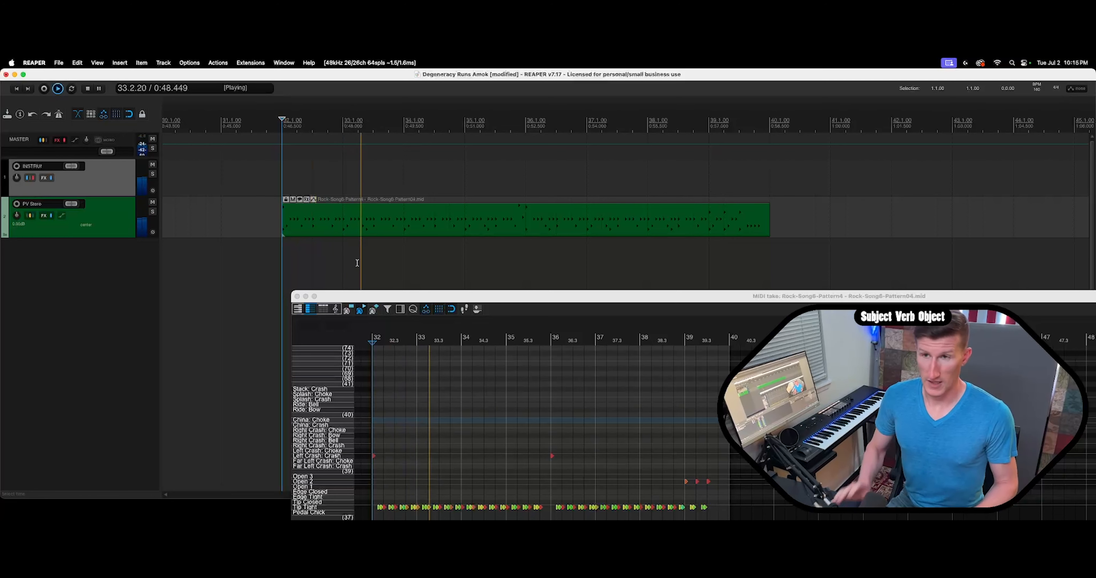
key("space")
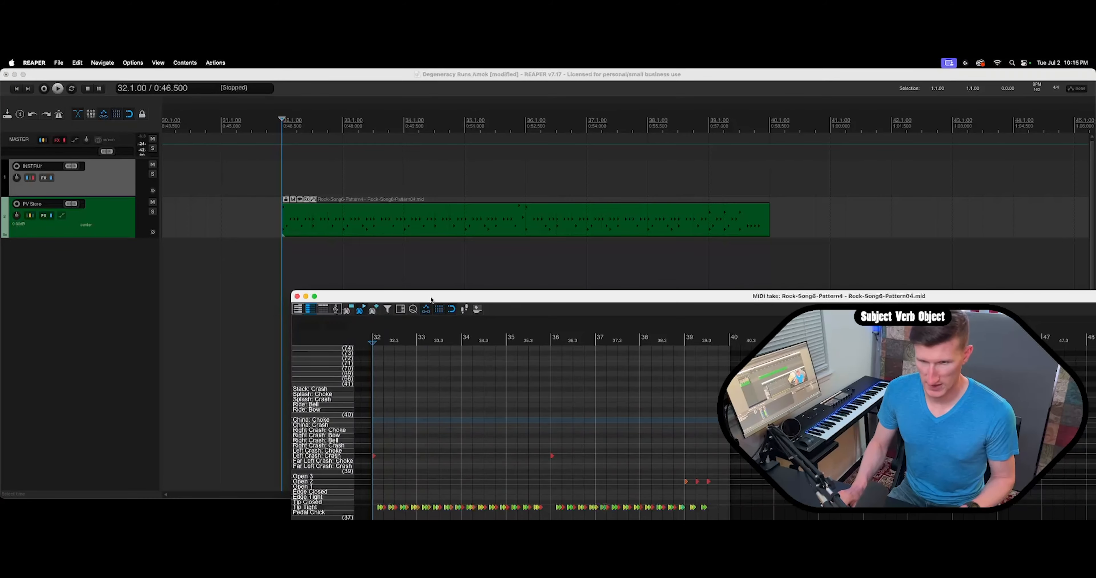
left_click_drag(416, 295, 260, 134)
key("space")
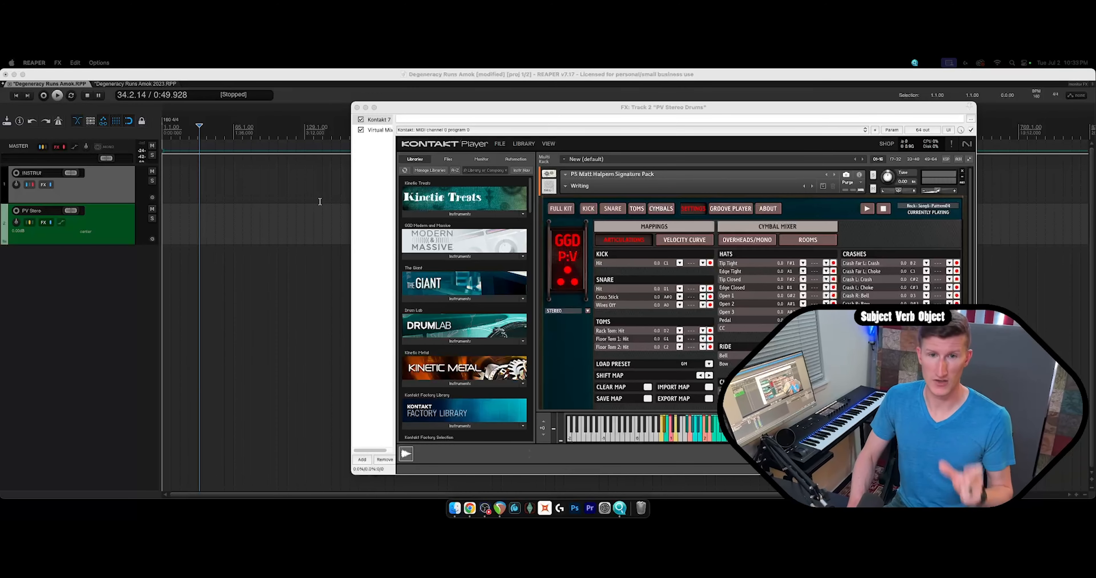
Switch to the Degeneracy Runs Amok 2023 project and play its Superior Drummer part from bar 50.
left_click(127, 84)
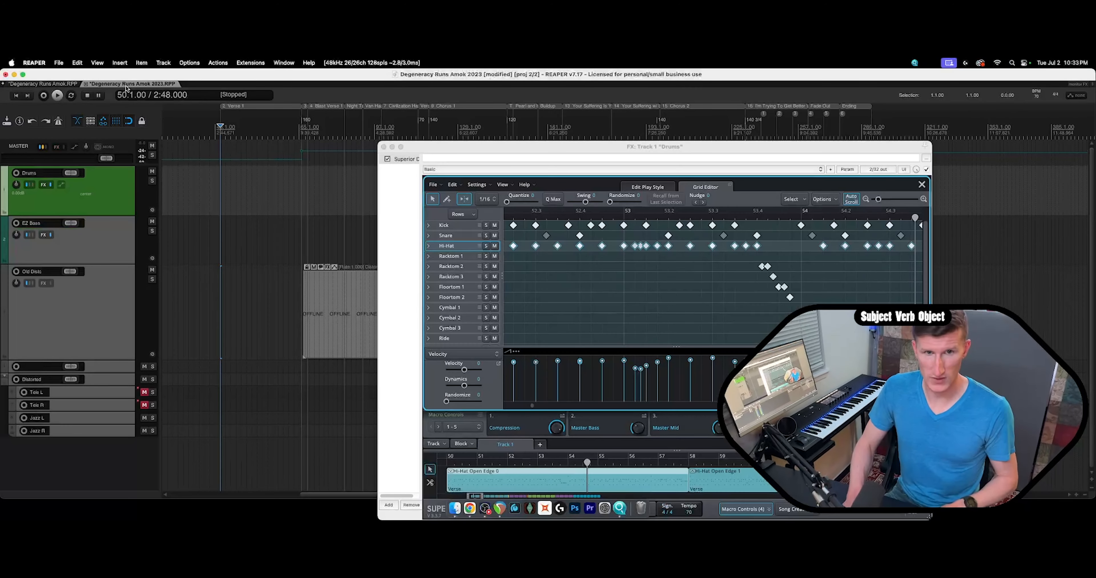
left_click_drag(554, 147, 604, 89)
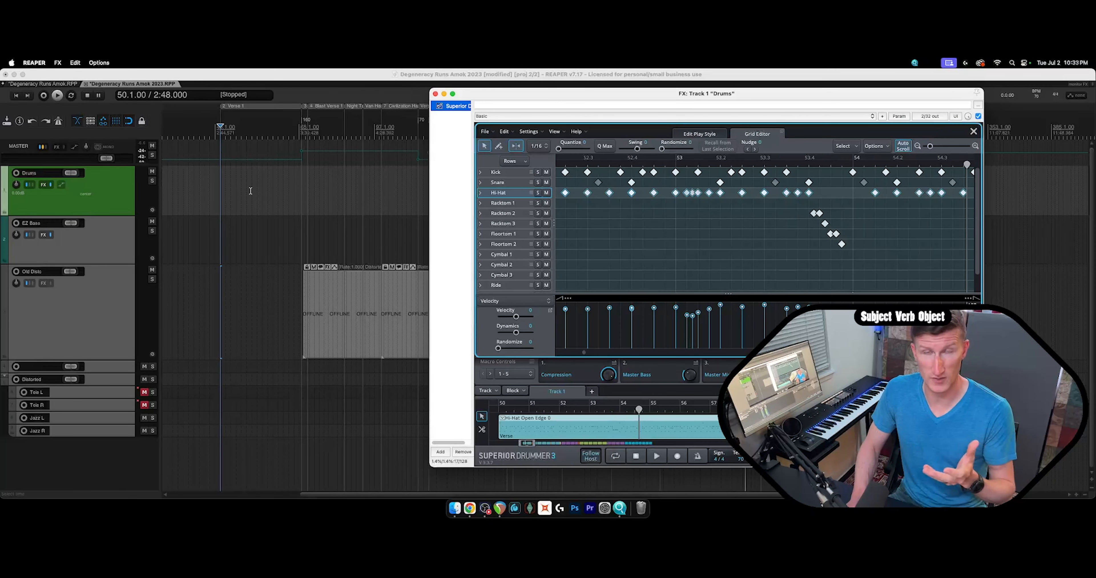
left_click(227, 206)
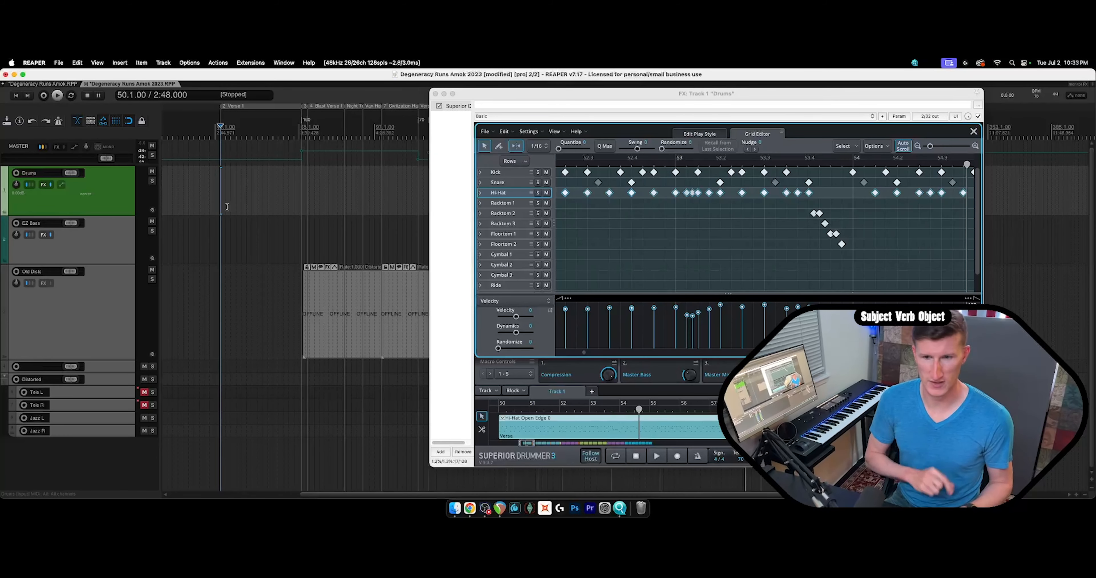
key("space")
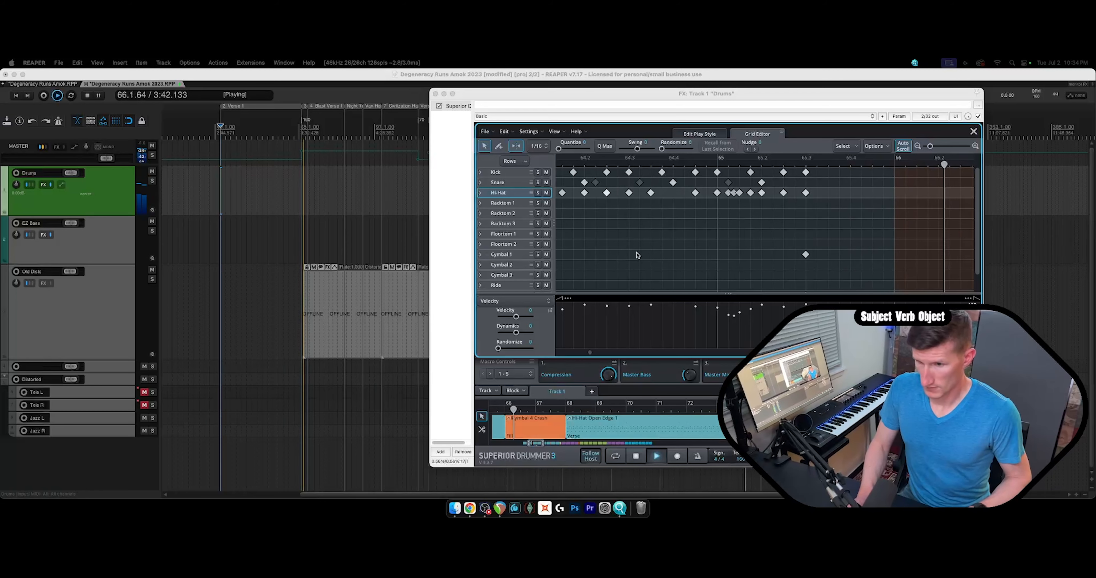
left_click(306, 243)
key("space")
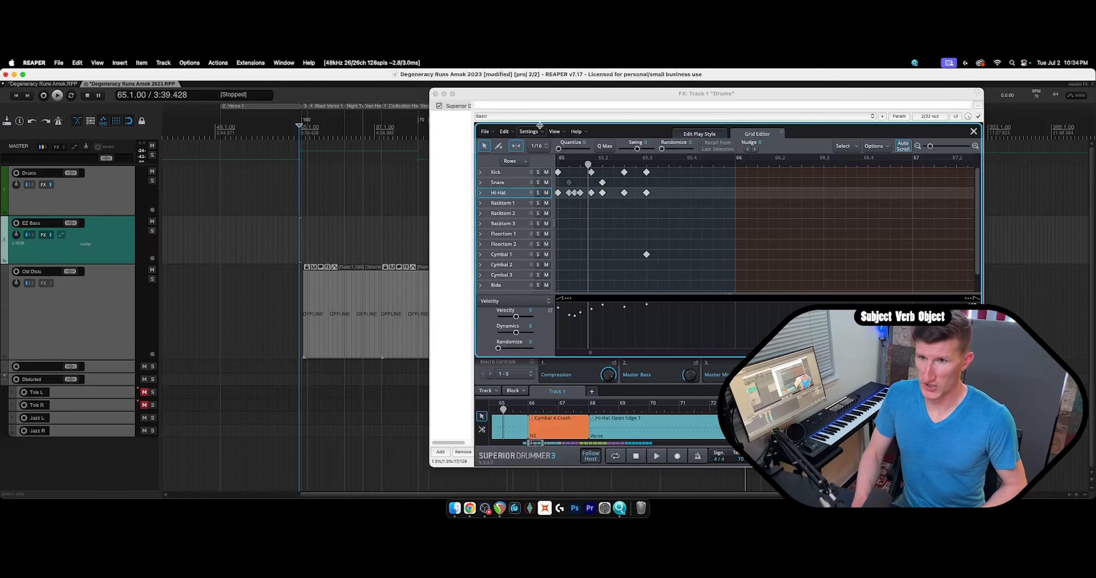
Export the Superior Drummer song as a MIDI file named Old Degen Midi to the Deixis drive.
left_click(591, 354)
left_click_drag(565, 355, 582, 356)
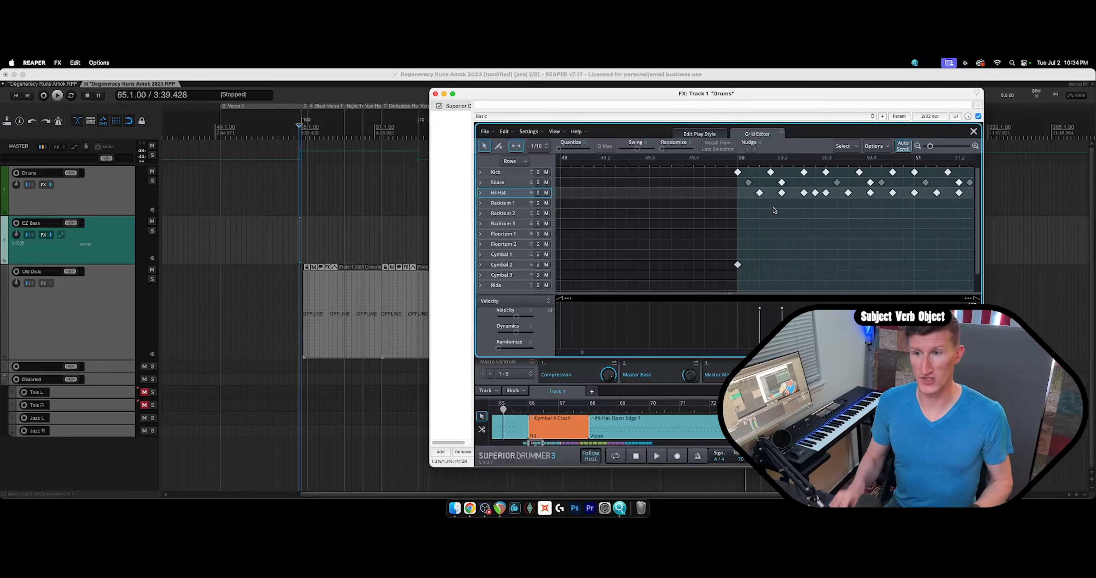
left_click(486, 390)
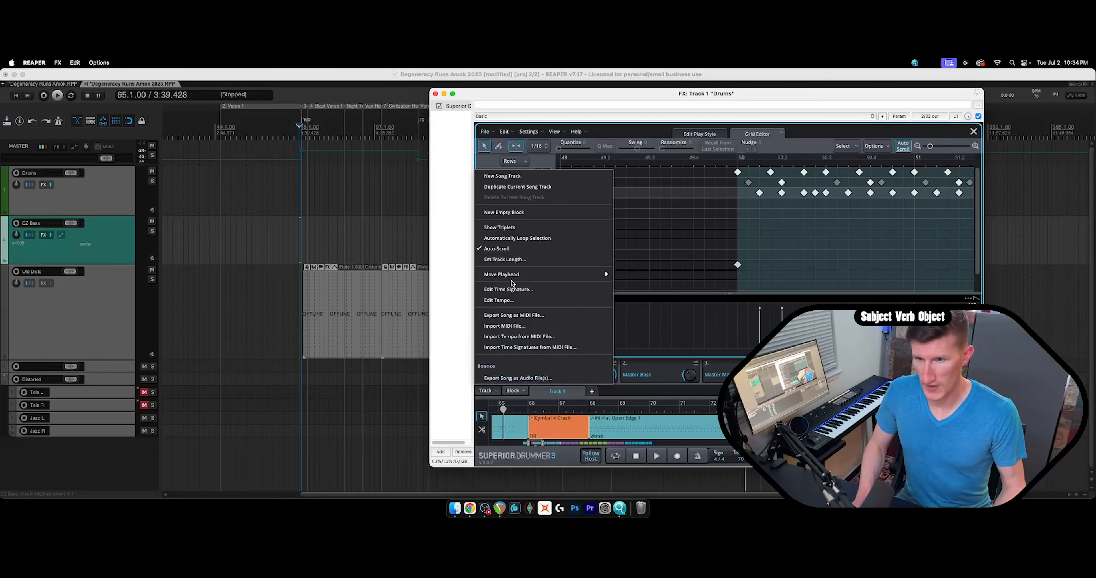
left_click(515, 315)
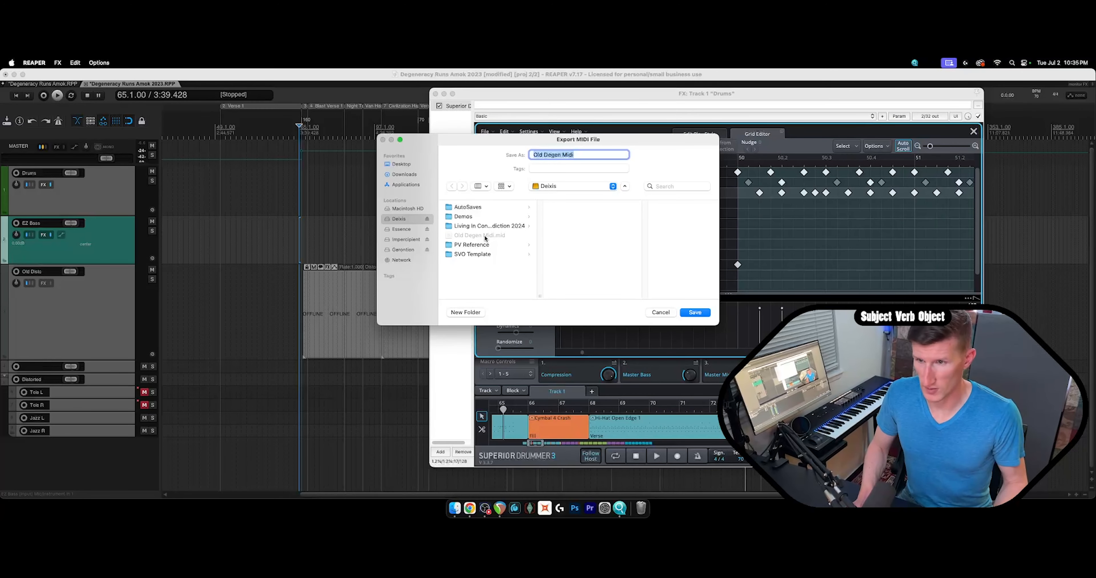
left_click(694, 312)
Switch to the Degeneracy Runs Amok project and import Old Degen Midi.mid with its tempo map onto the PV Stereo Drums track at bar 32.
left_click(43, 84)
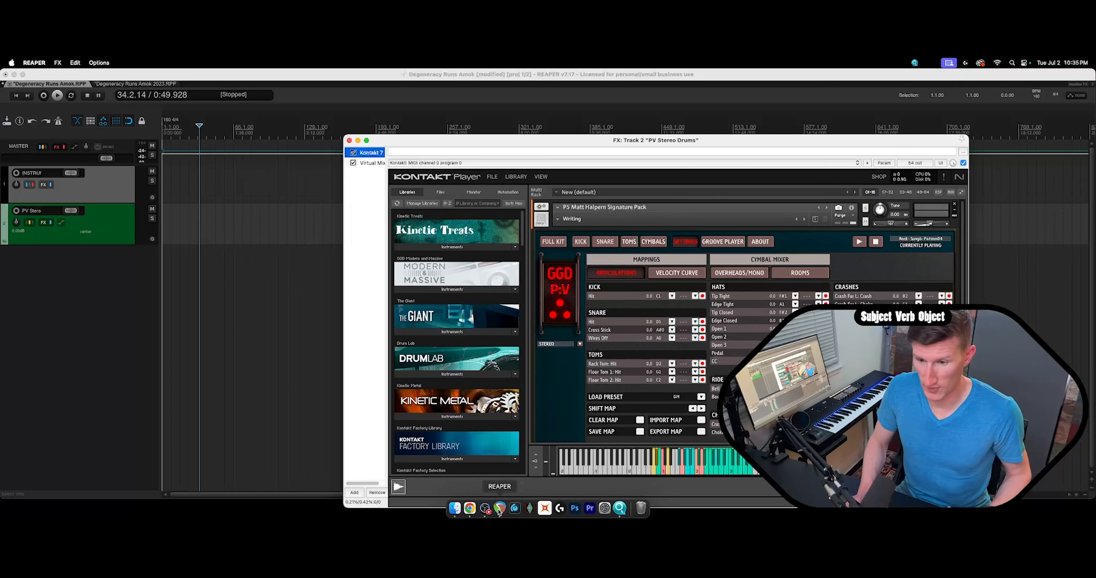
left_click(456, 508)
left_click_drag(293, 318, 579, 244)
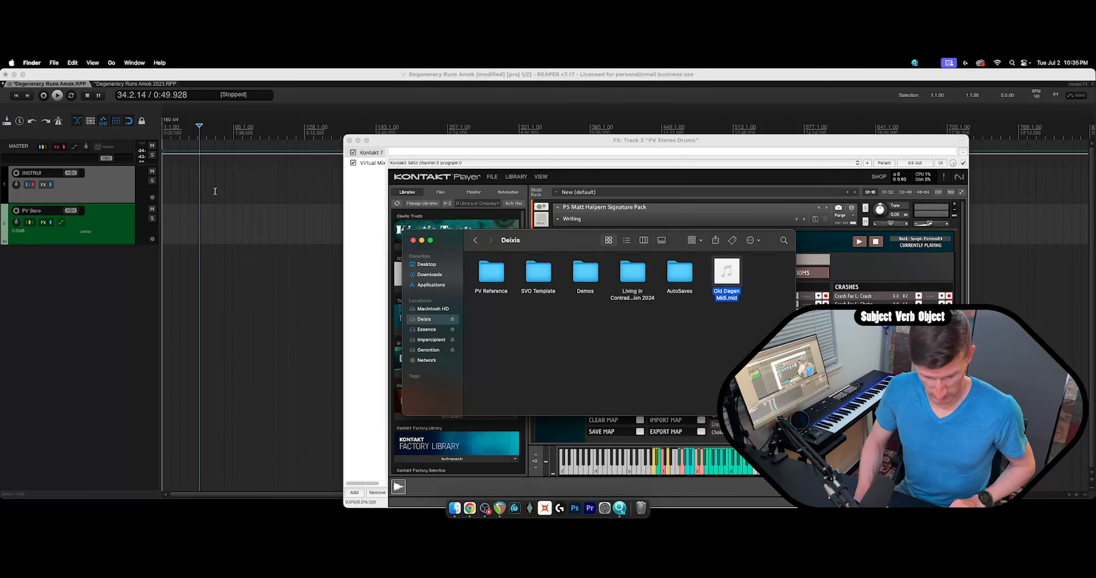
scroll(197, 195, "up", 15)
left_click(303, 164)
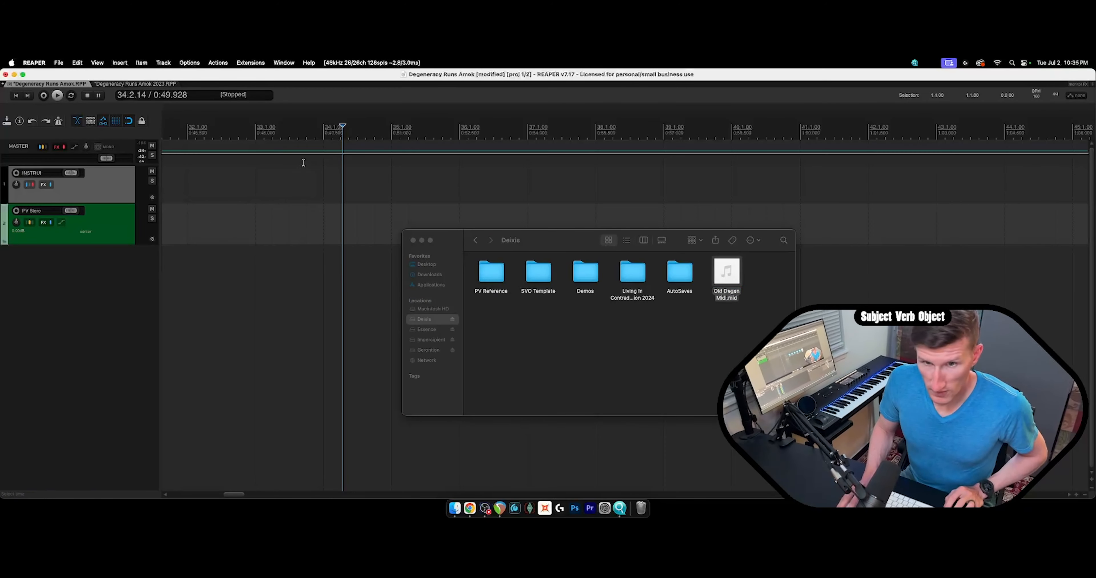
scroll(303, 162, "down", 1)
scroll(303, 163, "up", 2)
scroll(238, 181, "down", 1)
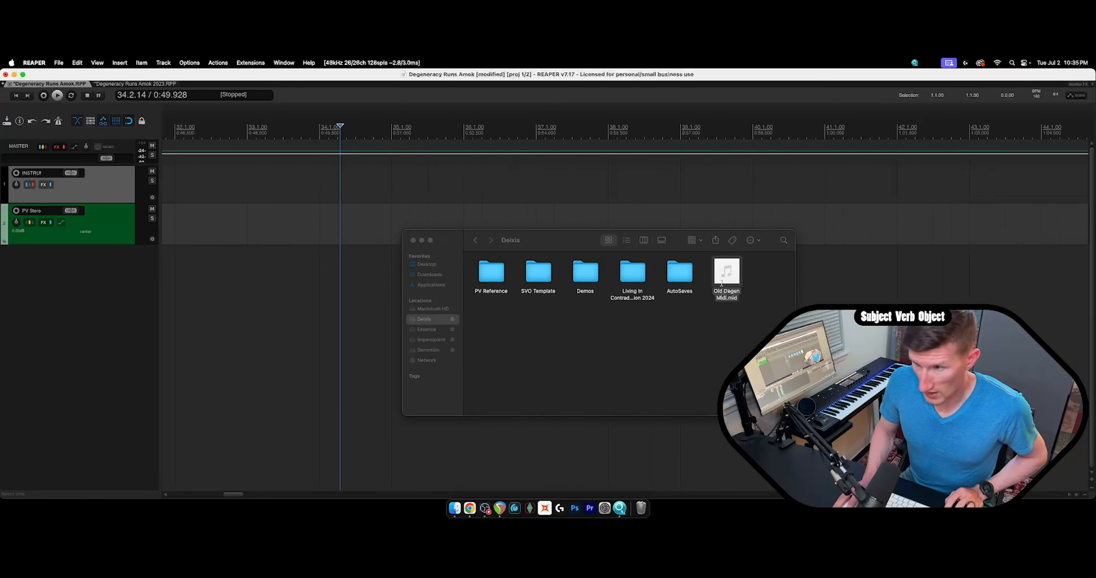
left_click_drag(721, 283, 178, 235)
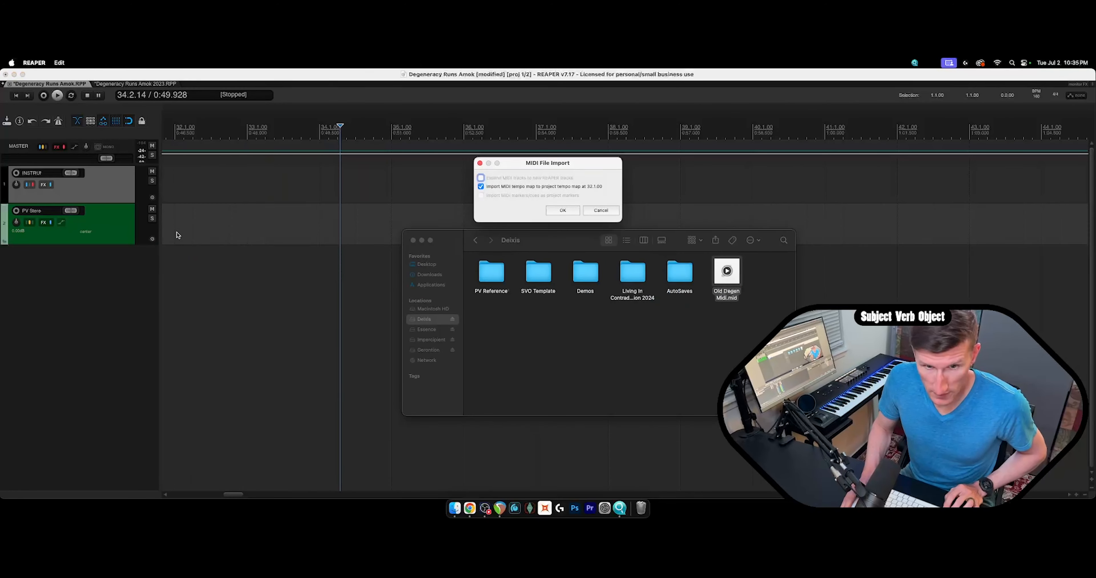
left_click(569, 210)
Set the tempo marker at bar 32 to 70 BPM, and split the drum item at bar 48 with a 160 BPM tempo marker.
scroll(193, 175, "down", 5)
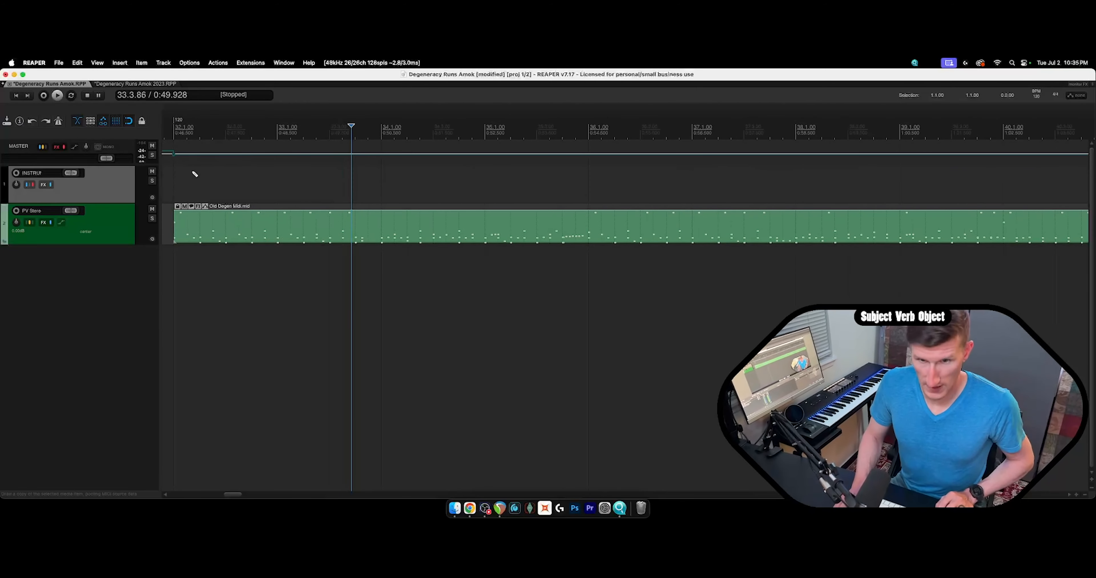
scroll(195, 175, "down", 2)
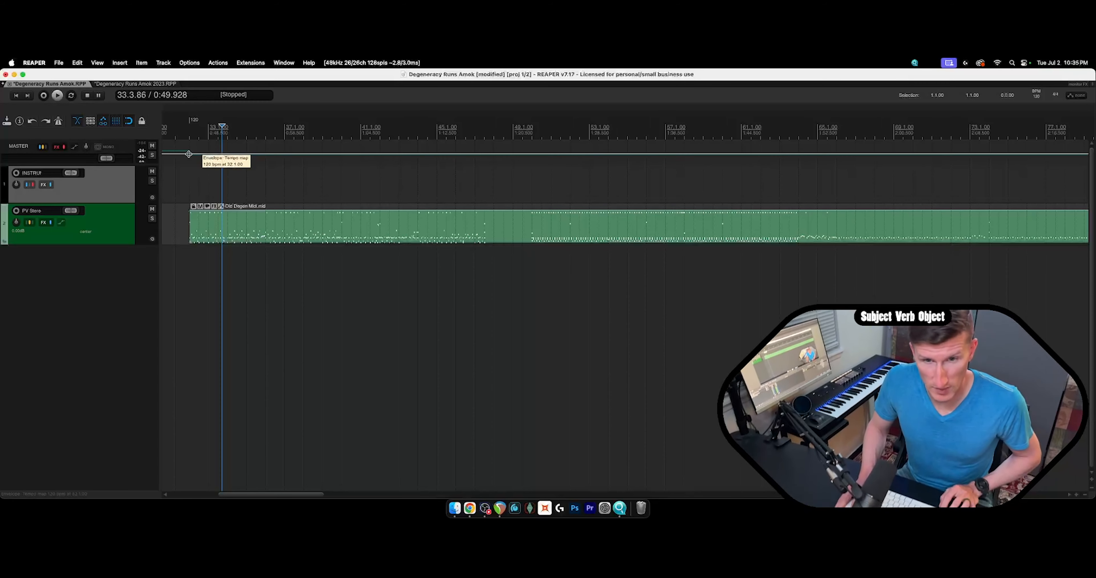
left_click(191, 222)
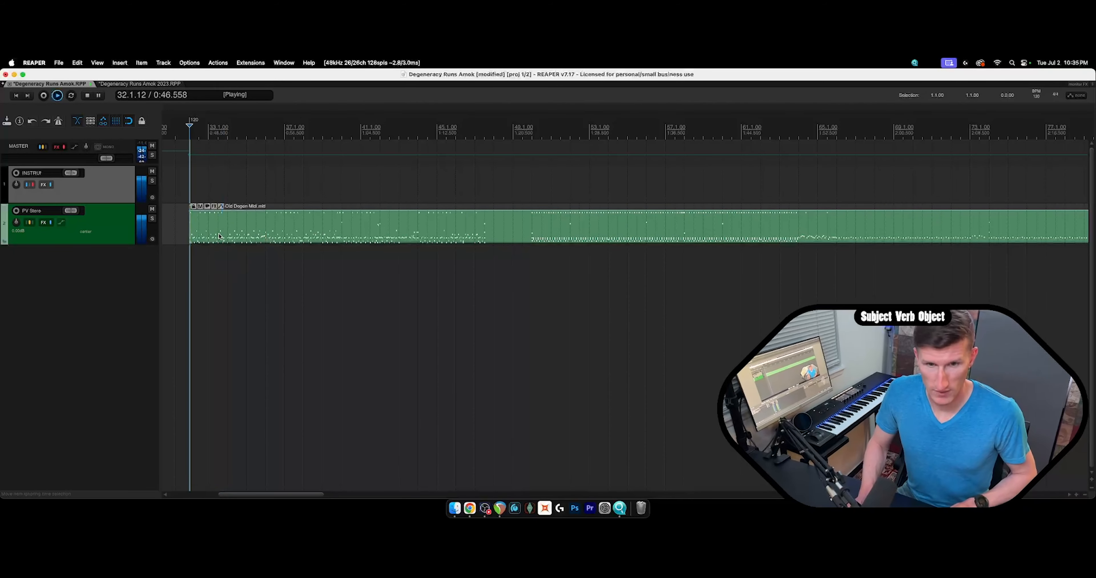
double_click(193, 123)
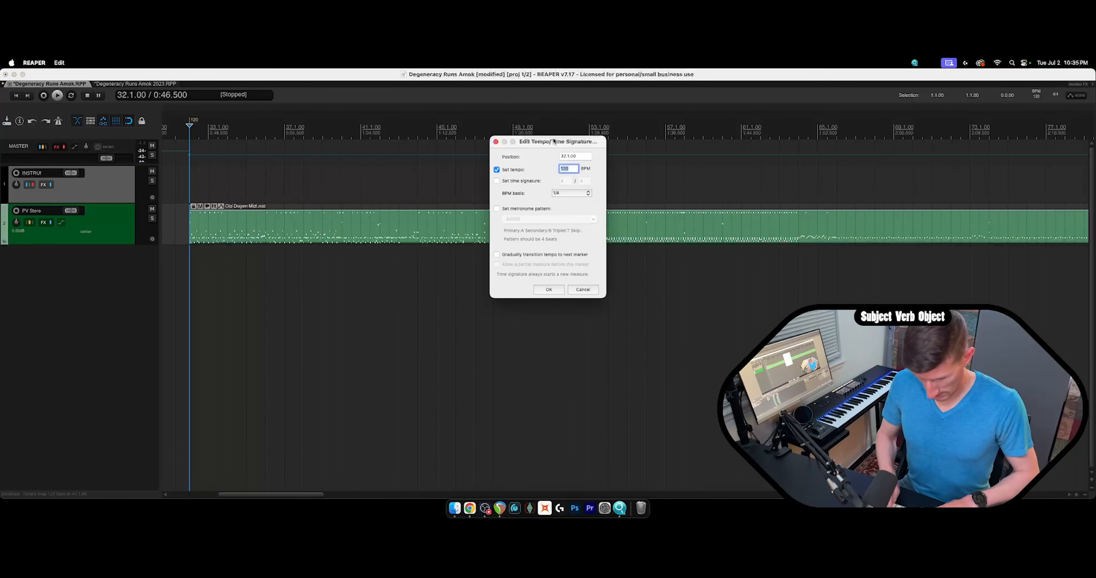
left_click(553, 287)
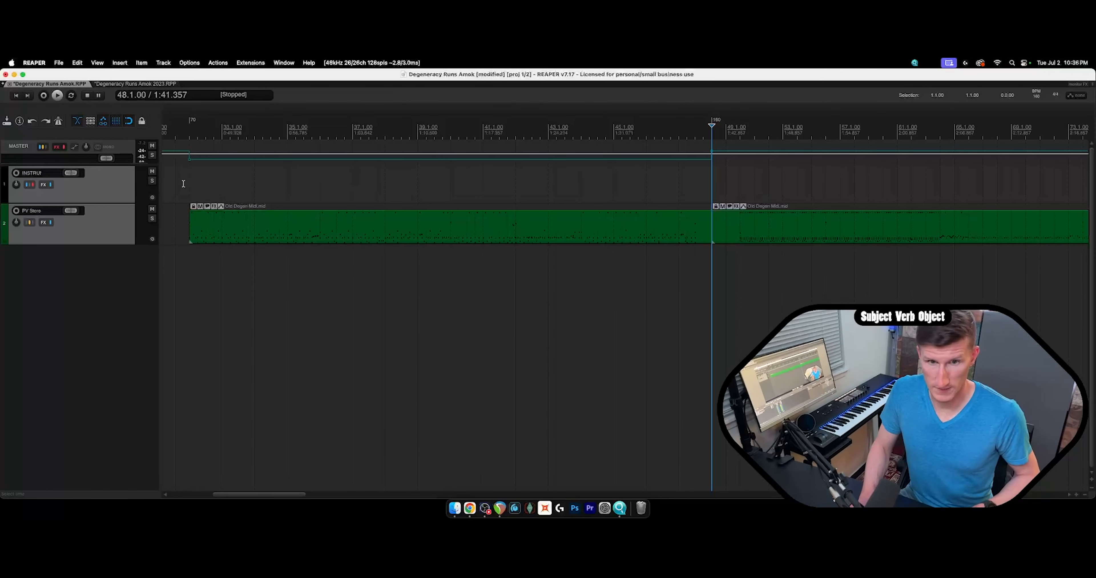
Play back the imported drum part from bar 32 through the PV drum kit.
left_click(183, 183)
key("space")
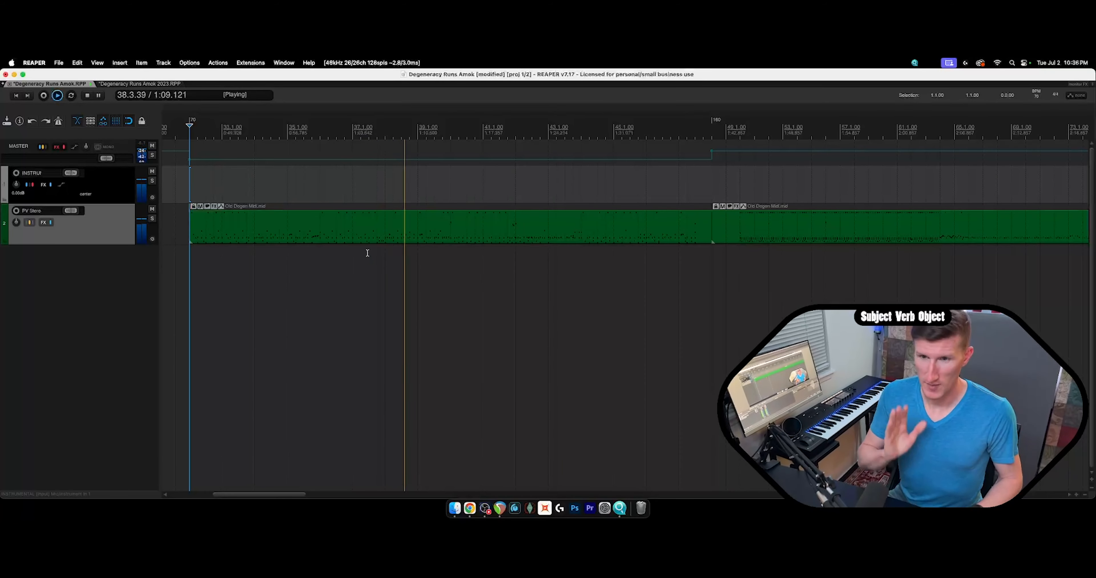
key("space")
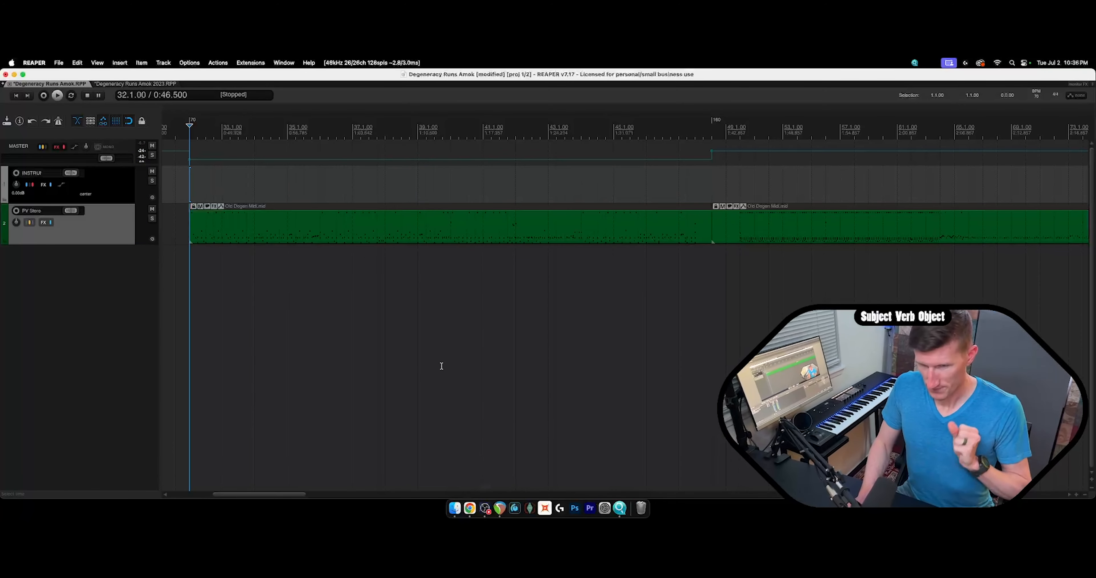
Open the imported drum item in the MIDI editor and examine which notes fall on unnamed rows above and below the mapped kit pieces.
double_click(379, 237)
scroll(22, 342, "down", 2)
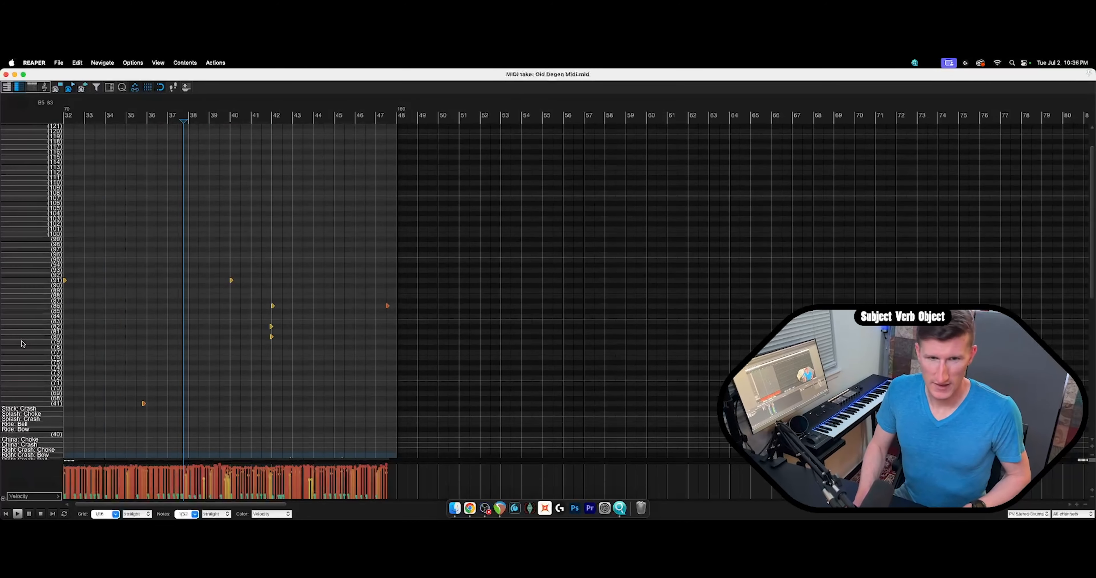
scroll(22, 342, "up", 2)
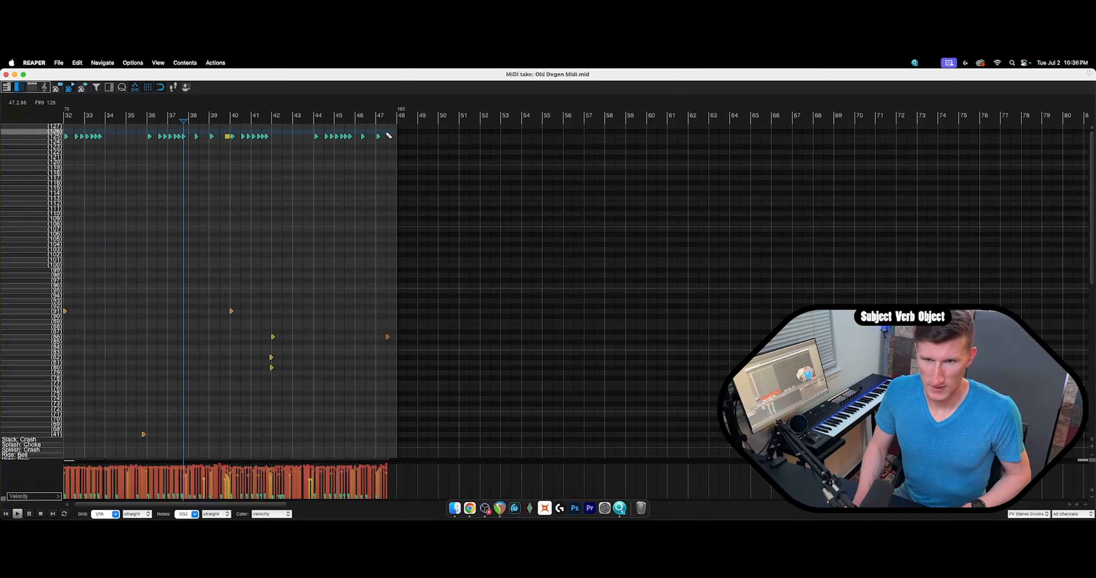
left_click_drag(449, 170, 61, 127)
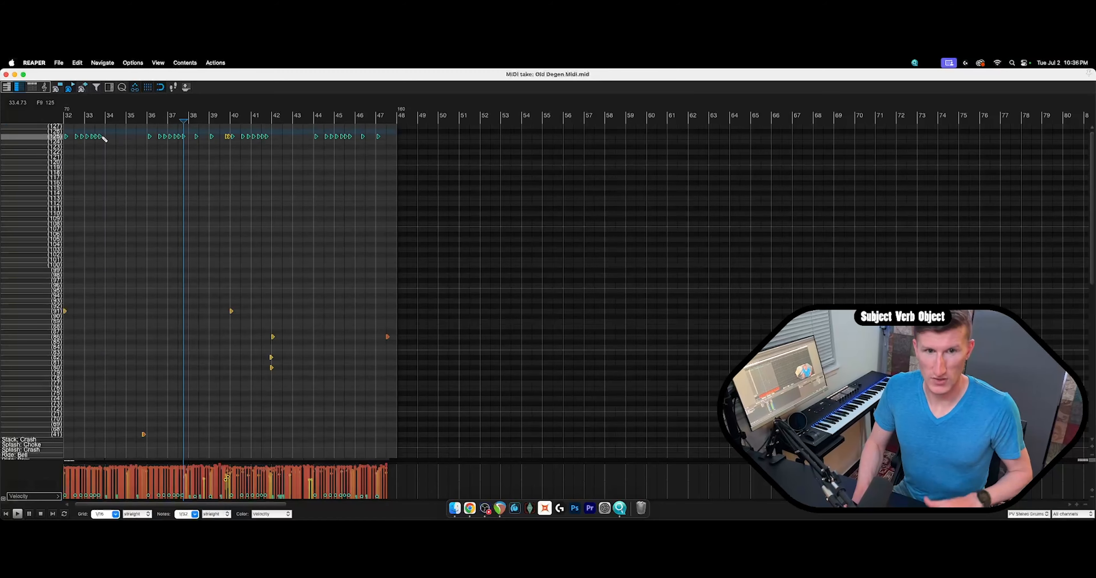
scroll(102, 153, "down", 3)
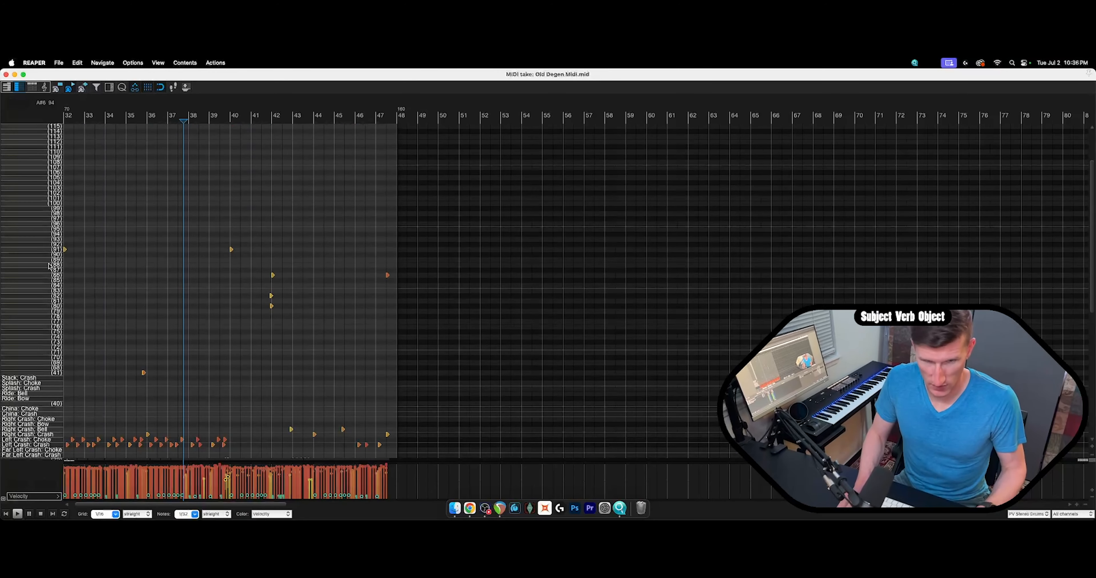
scroll(85, 255, "down", 7)
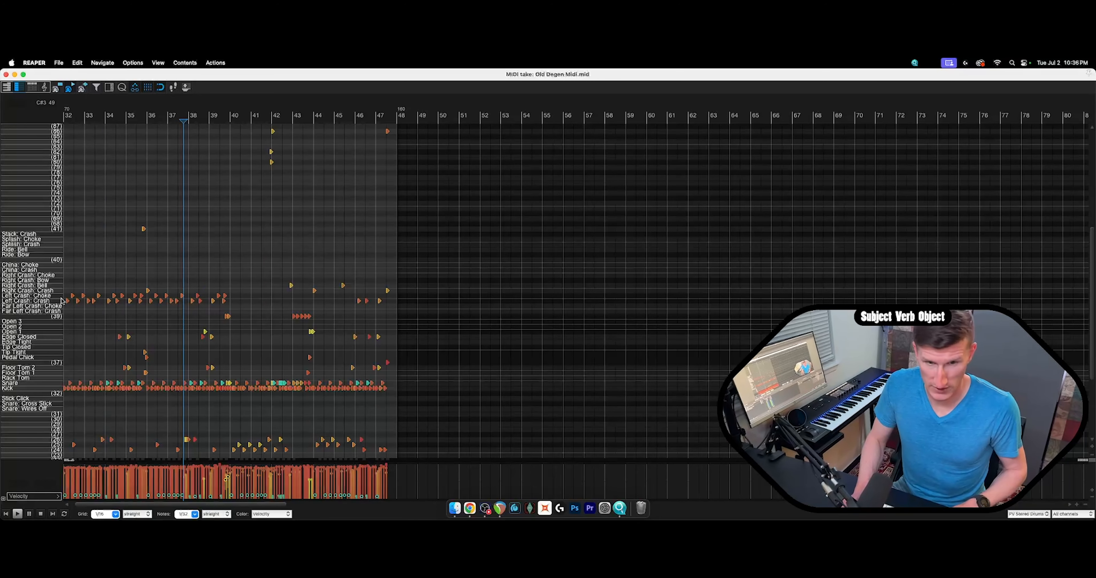
scroll(38, 398, "down", 1)
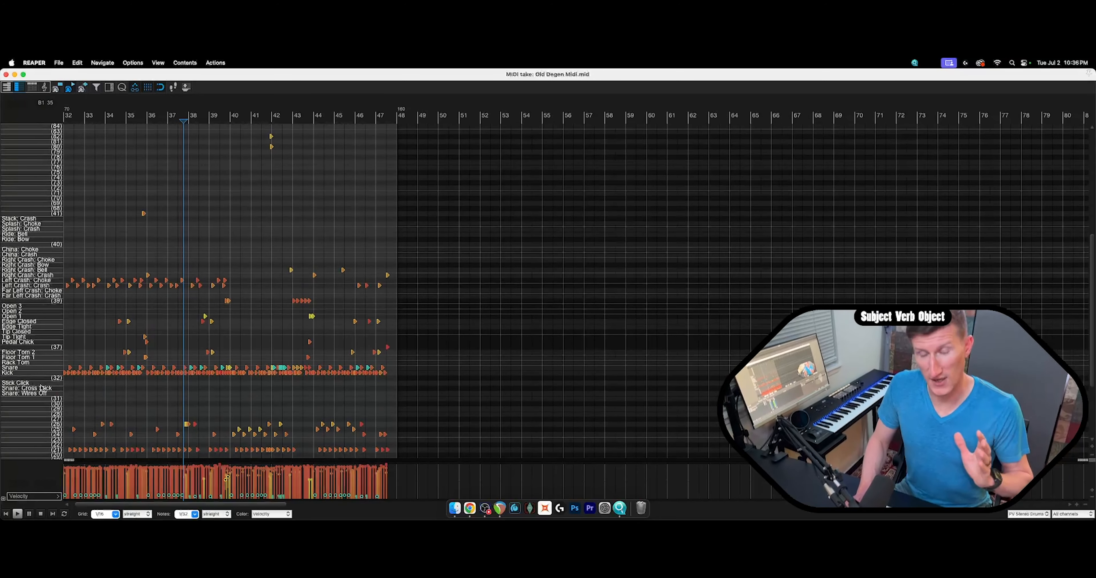
scroll(41, 387, "down", 2)
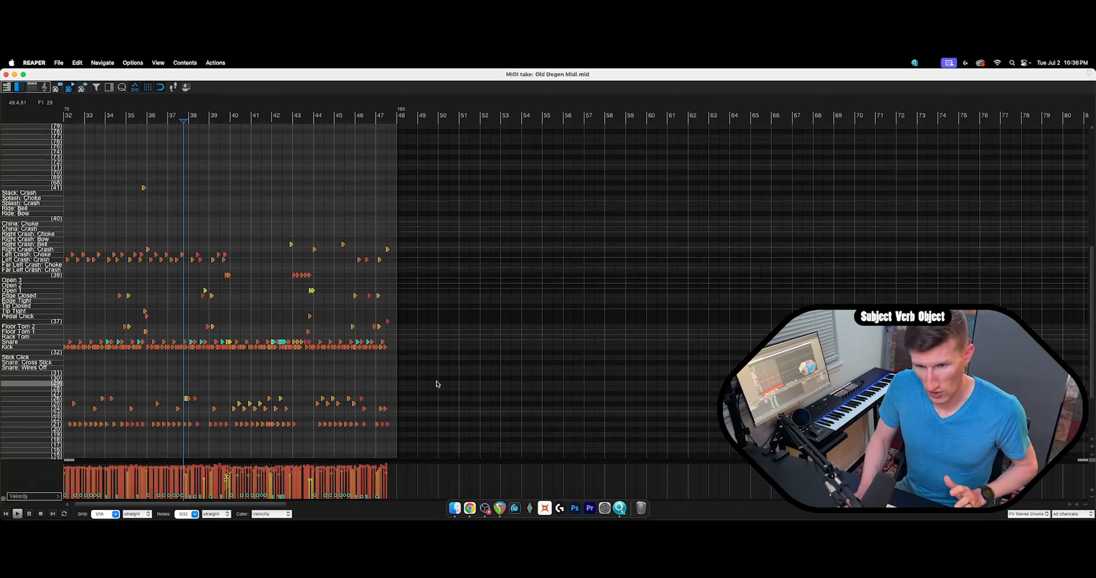
left_click_drag(434, 376, 26, 459)
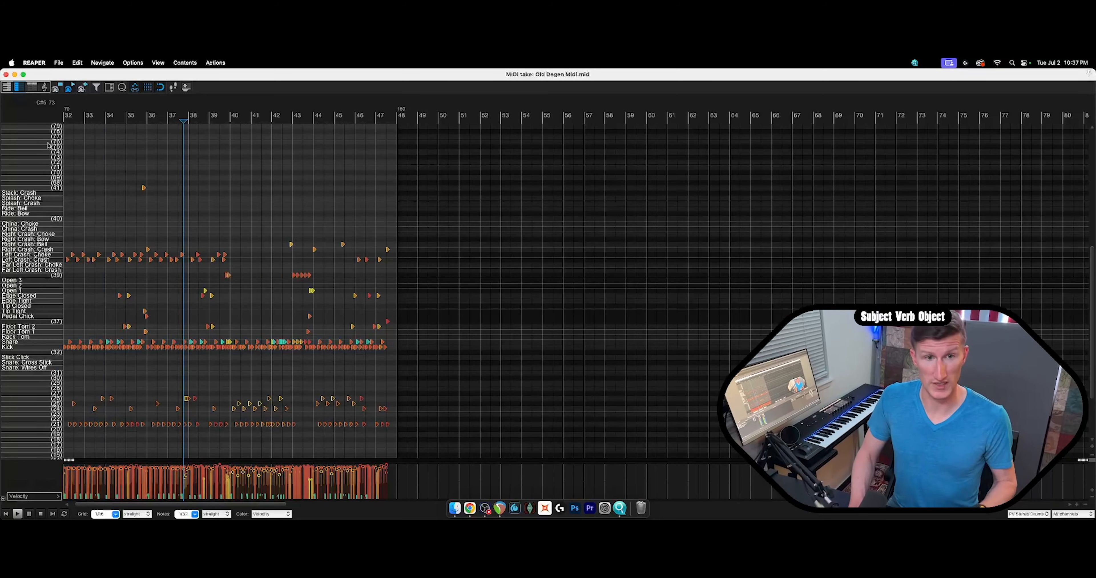
left_click(6, 75)
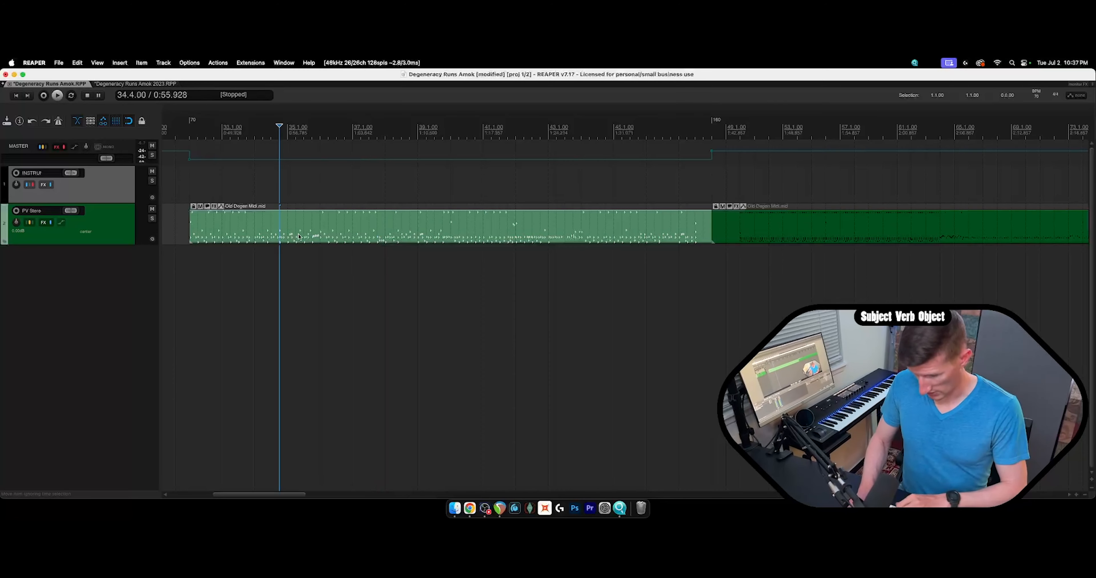
Delete both imported Old Degen Midi items from the PV Stereo Drums track.
key("Delete")
left_click(781, 224)
key("Delete")
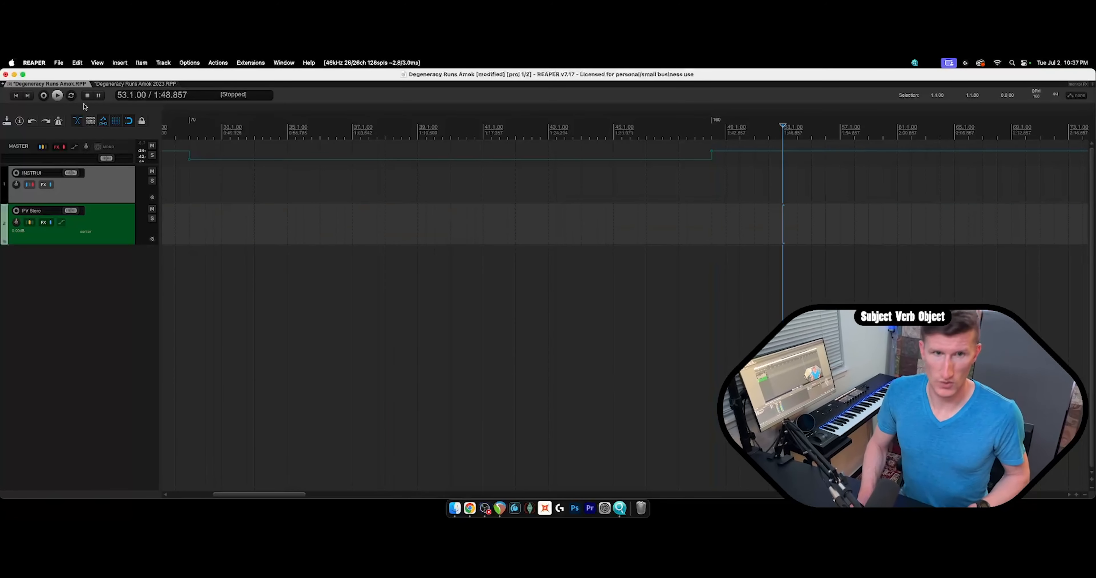
In the Degeneracy Runs Amok 2023 project, mute every Superior Drummer grid row except Kick and check the result by playing it.
left_click(117, 85)
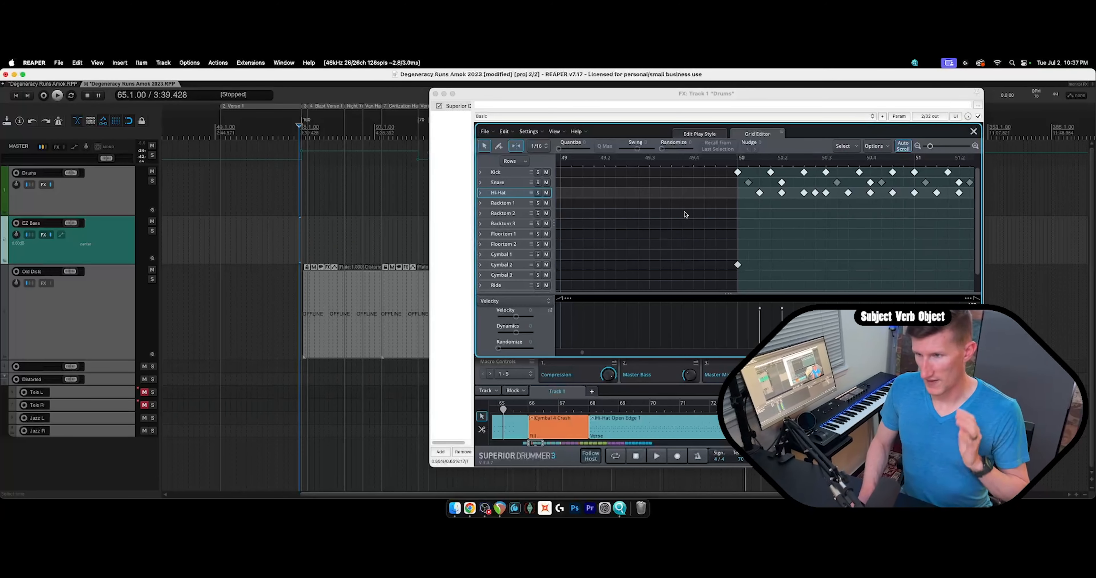
left_click(546, 182)
left_click(546, 193)
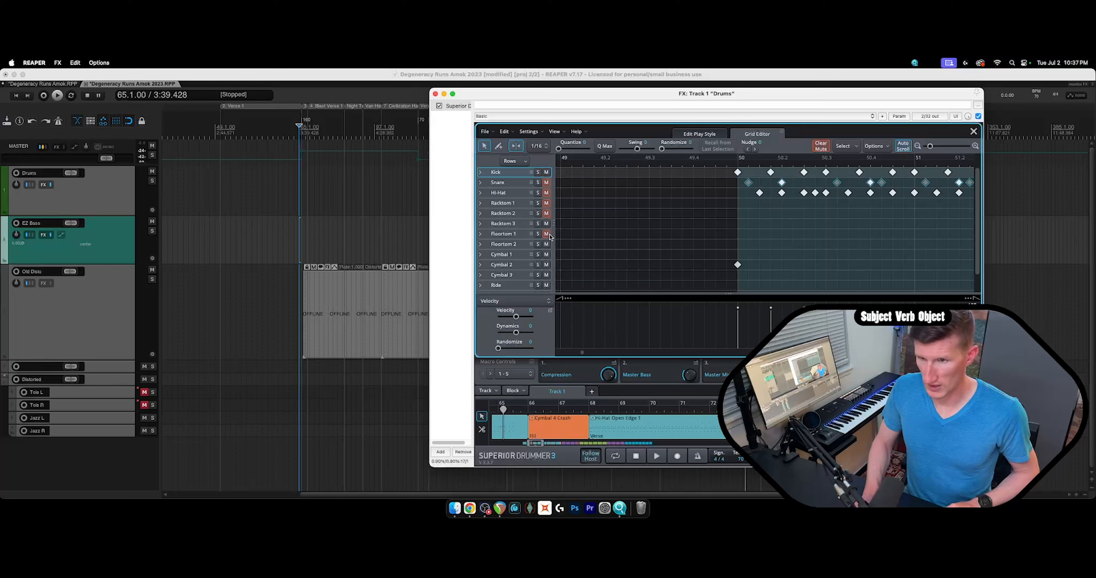
left_click(547, 255)
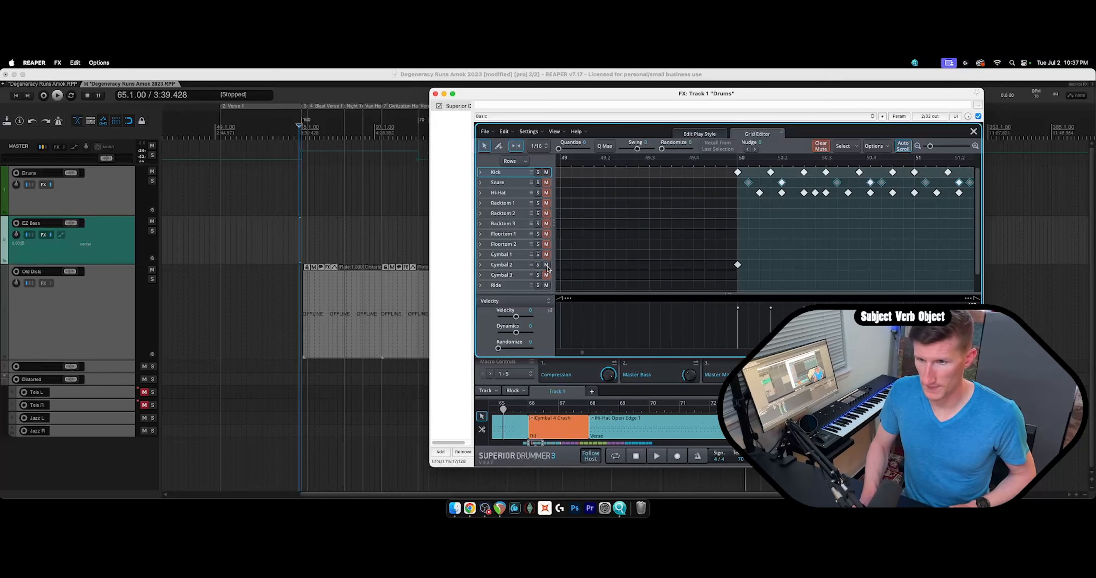
scroll(543, 279, "down", 1)
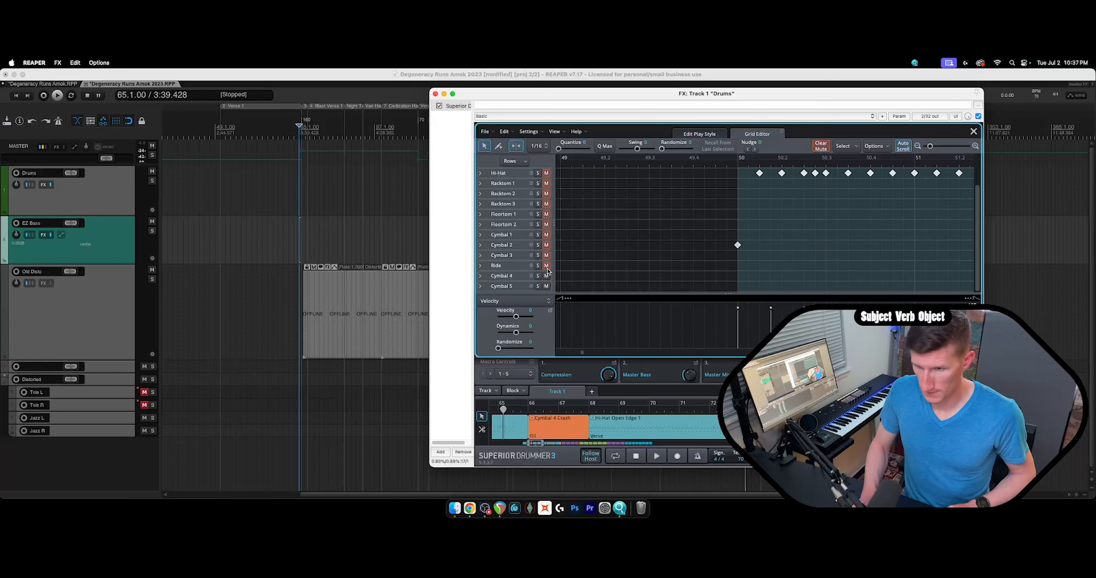
key("space")
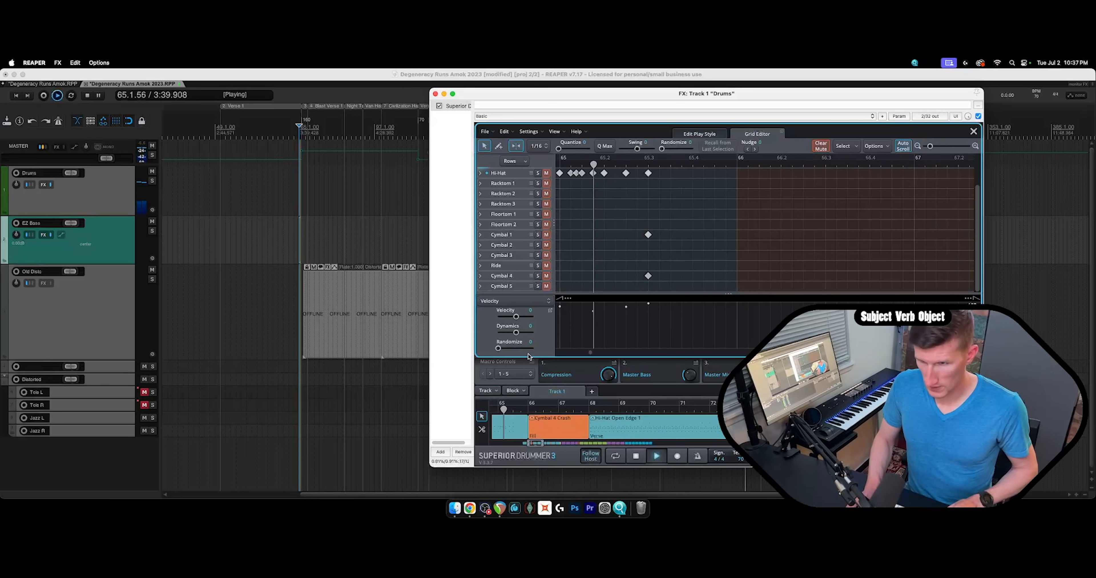
key("space")
Export the kick-only song as a MIDI file named Degen Kick and return to the Degeneracy Runs Amok project.
left_click(495, 390)
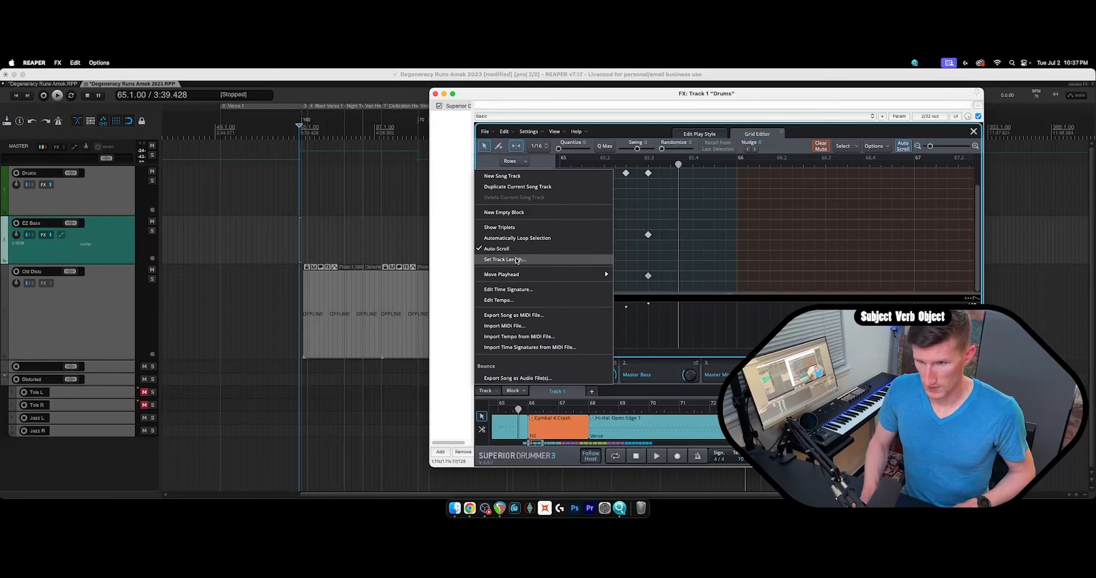
left_click(525, 316)
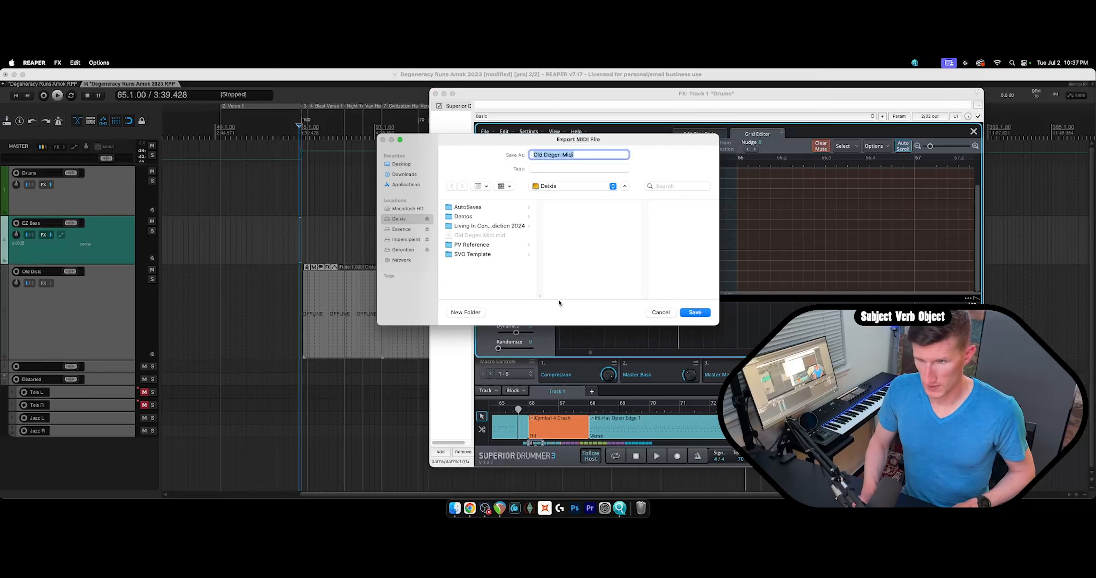
type("Degen")
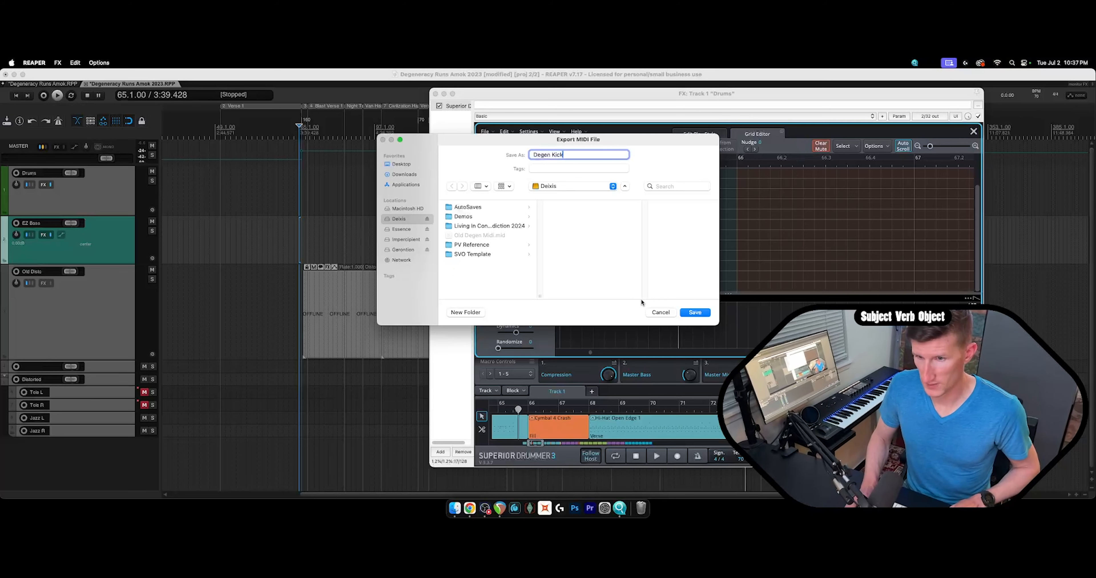
left_click(688, 309)
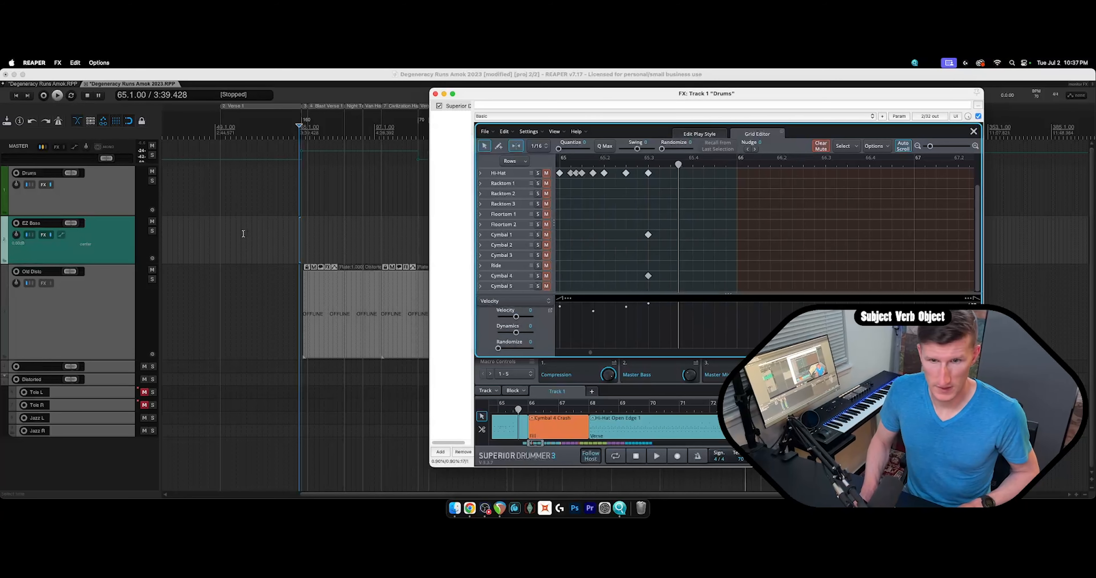
left_click(48, 83)
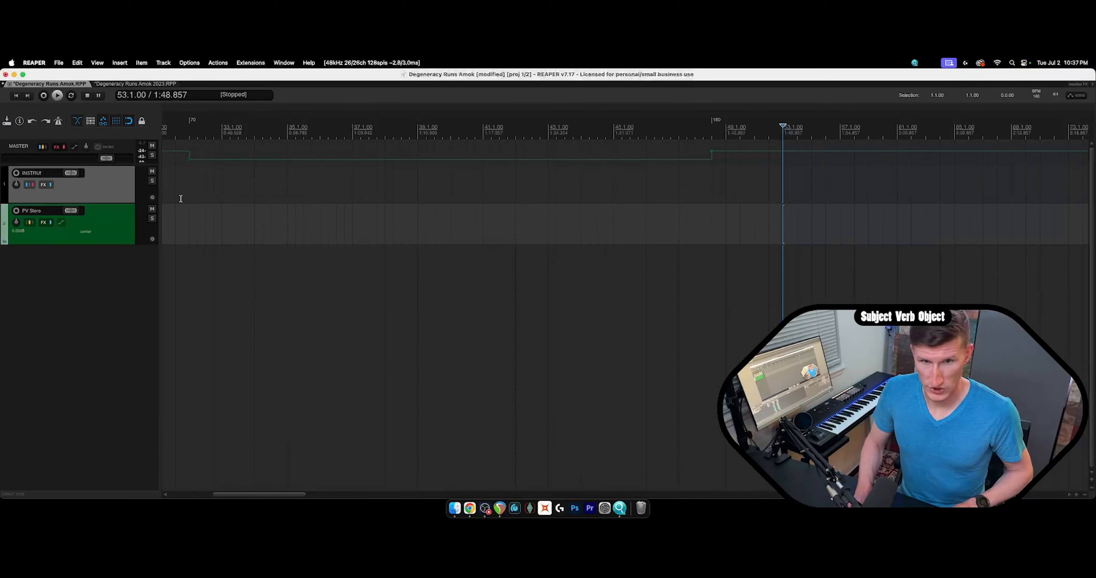
Import Degen Kick.mid from the Deixis folder onto the PV Stereo Drums track with its tempo map, and play it from the item's start.
left_click(454, 508)
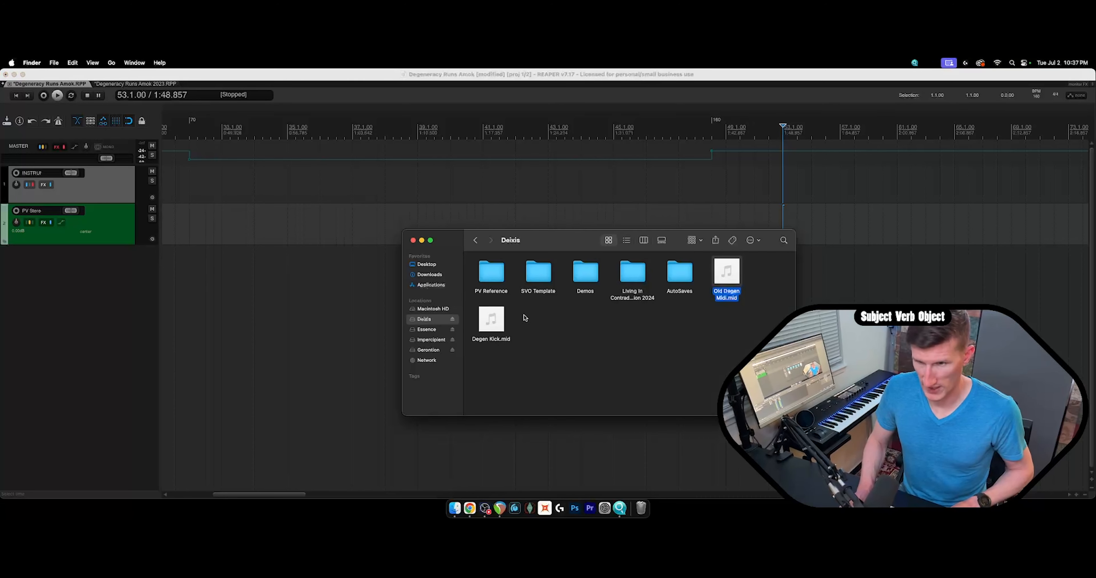
left_click_drag(494, 322, 191, 239)
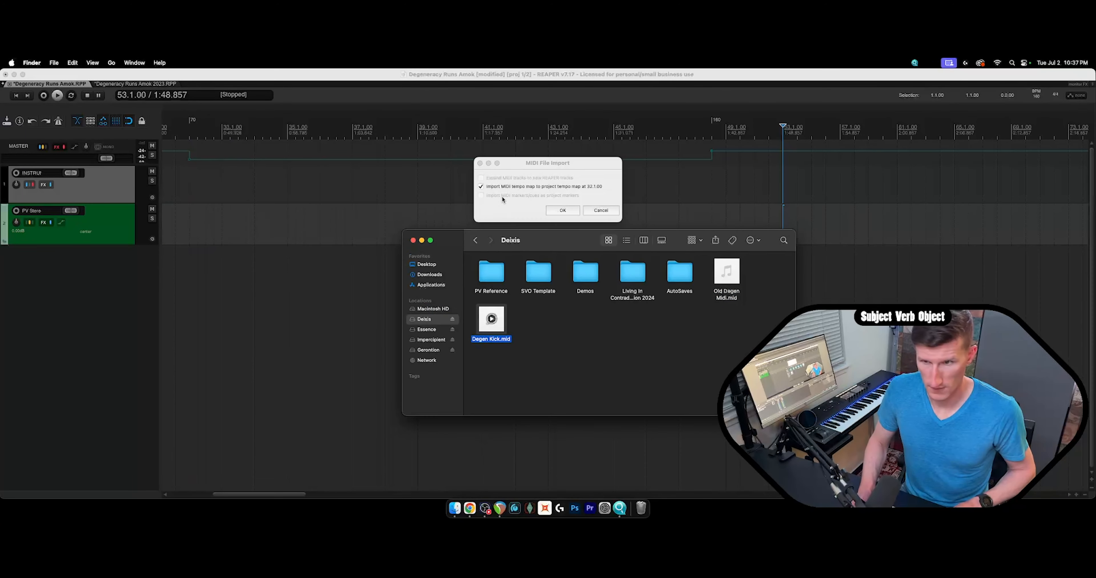
left_click(563, 211)
left_click(193, 229)
key("space")
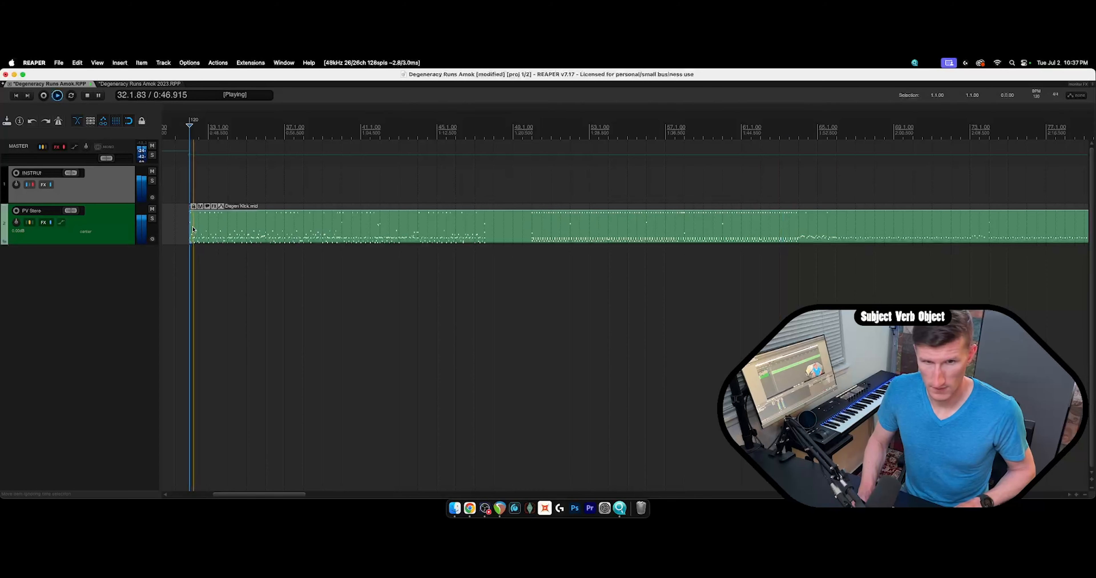
Stop playback and delete the imported Degen Kick item from the PV Stereo Drums track.
key("space")
left_click(297, 227)
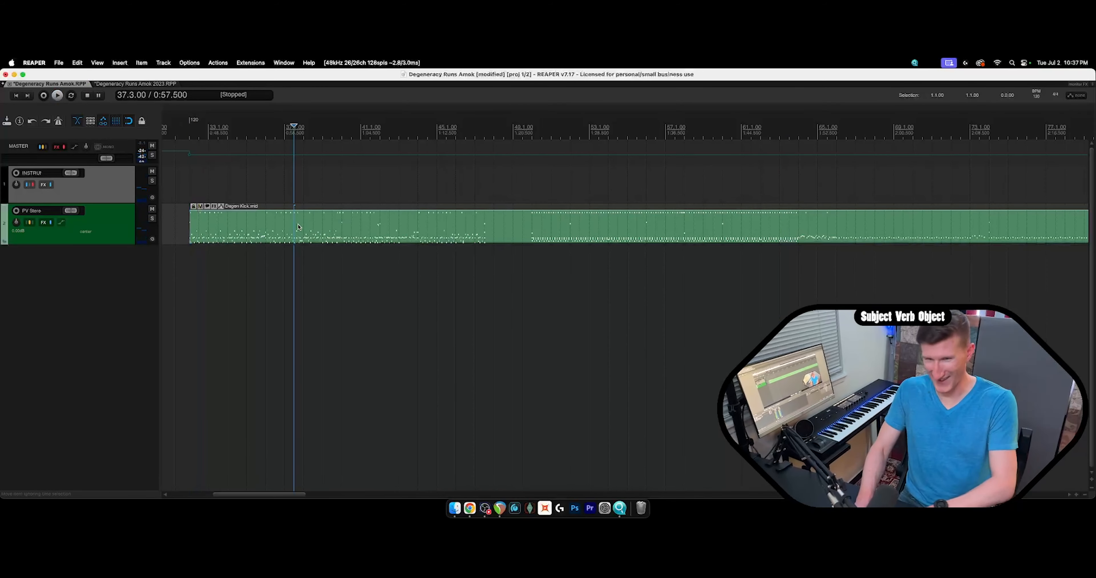
key("Delete")
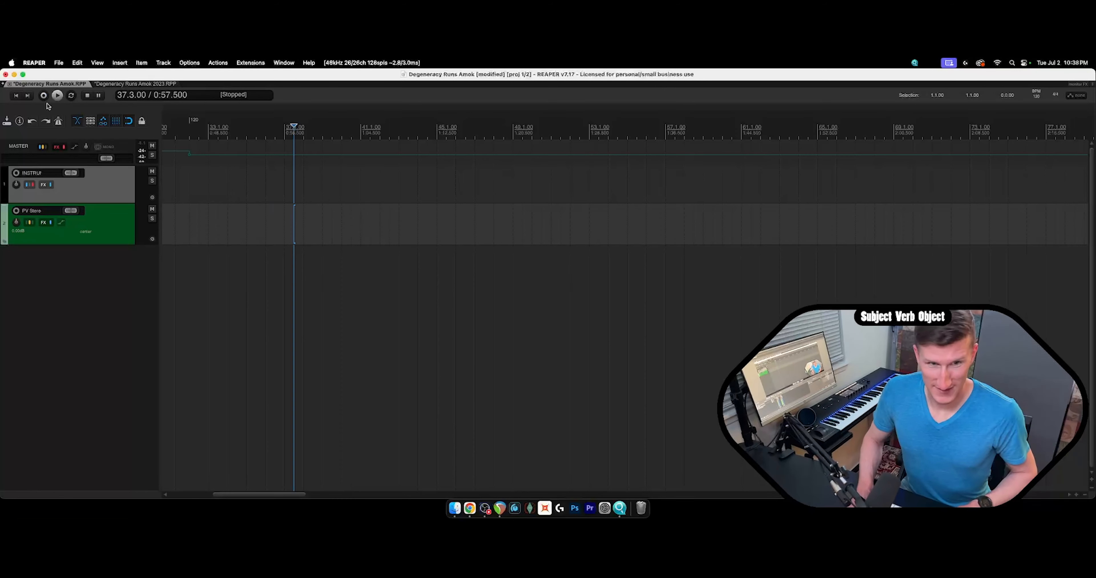
Switch to the Degeneracy Runs Amok 2023 project and unmute every muted row in the Superior Drummer grid, from Snare through Cymbal 5.
left_click(114, 84)
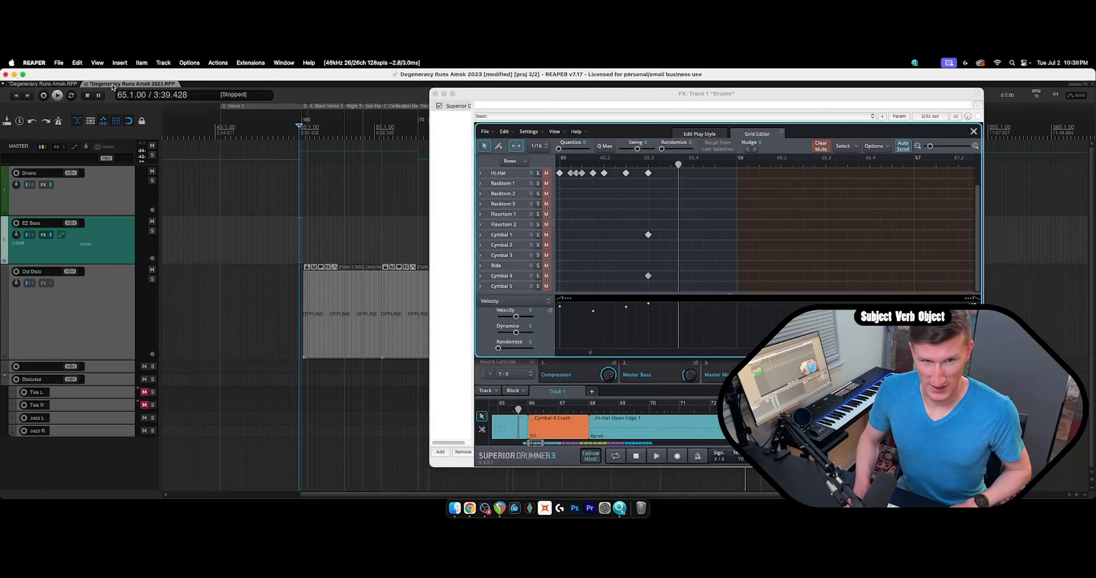
left_click(547, 182)
left_click(547, 182)
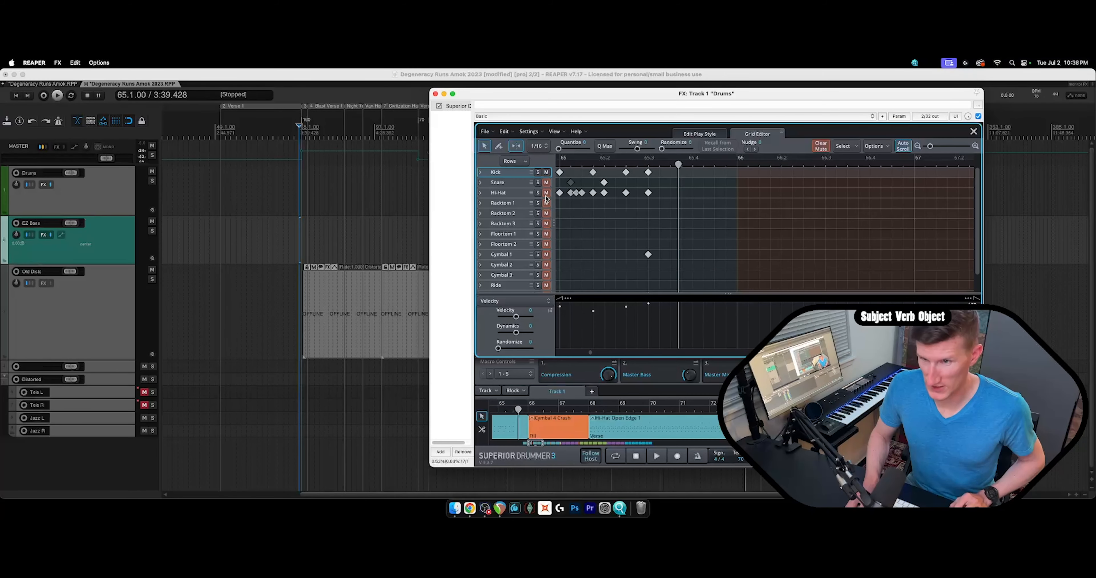
left_click(547, 204)
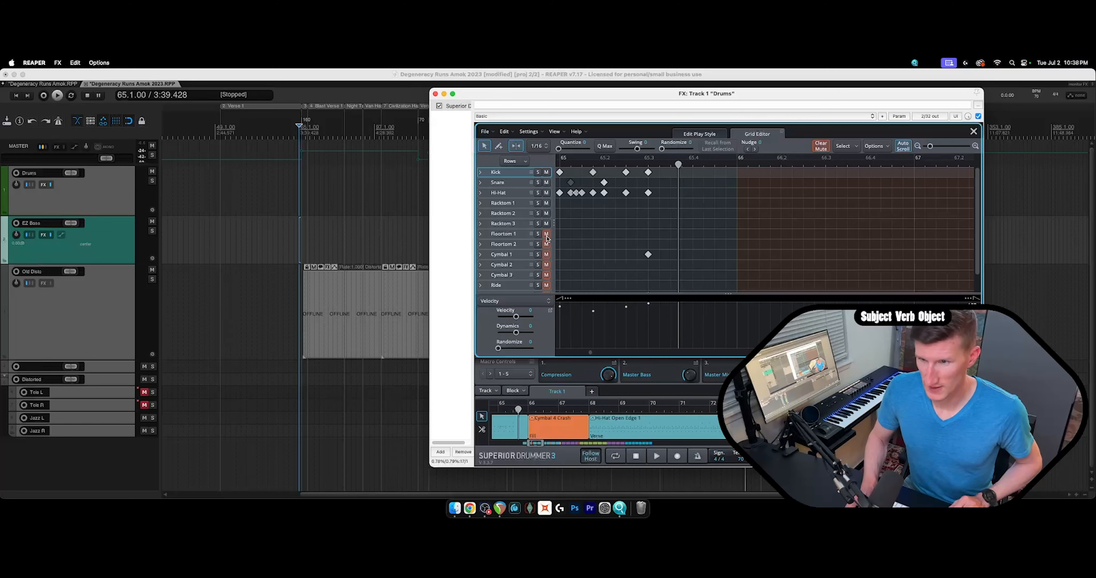
scroll(545, 275, "down", 2)
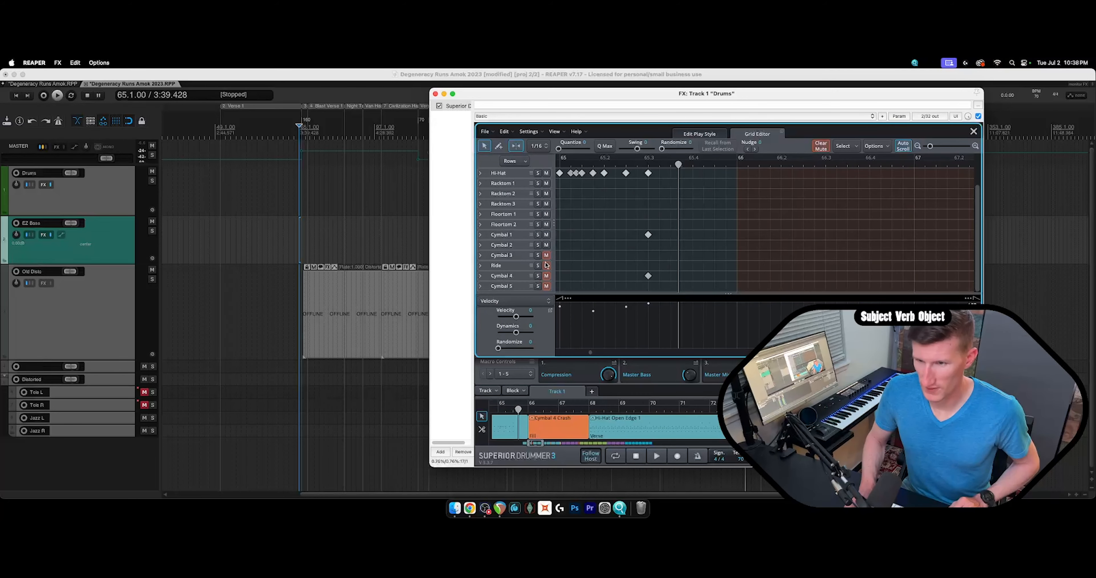
left_click(546, 286)
scroll(544, 272, "up", 2)
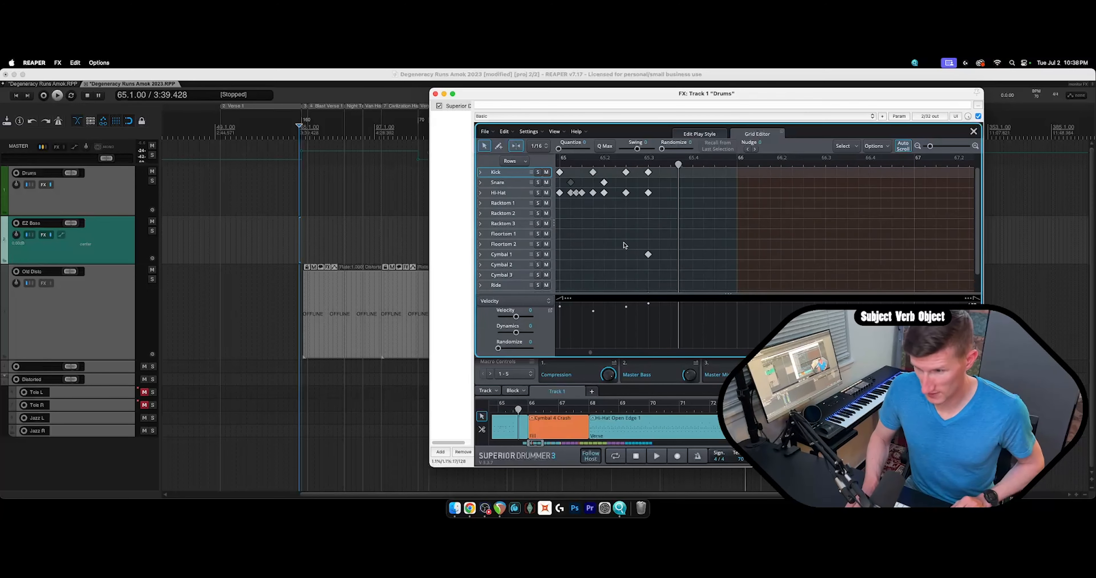
Select the notes of all rows other than Kick across the whole song and delete them.
scroll(800, 237, "down", 2)
left_click_drag(930, 146, 924, 146)
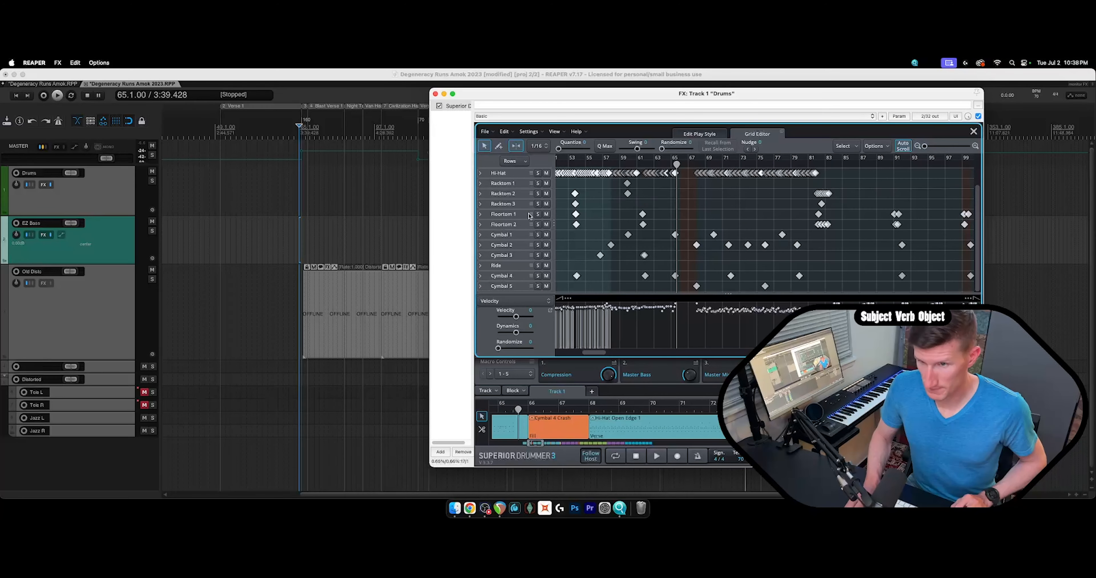
mouse_move(602, 352)
left_mouse_down()
mouse_move(583, 354)
mouse_move(596, 354)
left_mouse_up()
scroll(506, 220, "up", 2)
right_click(595, 181)
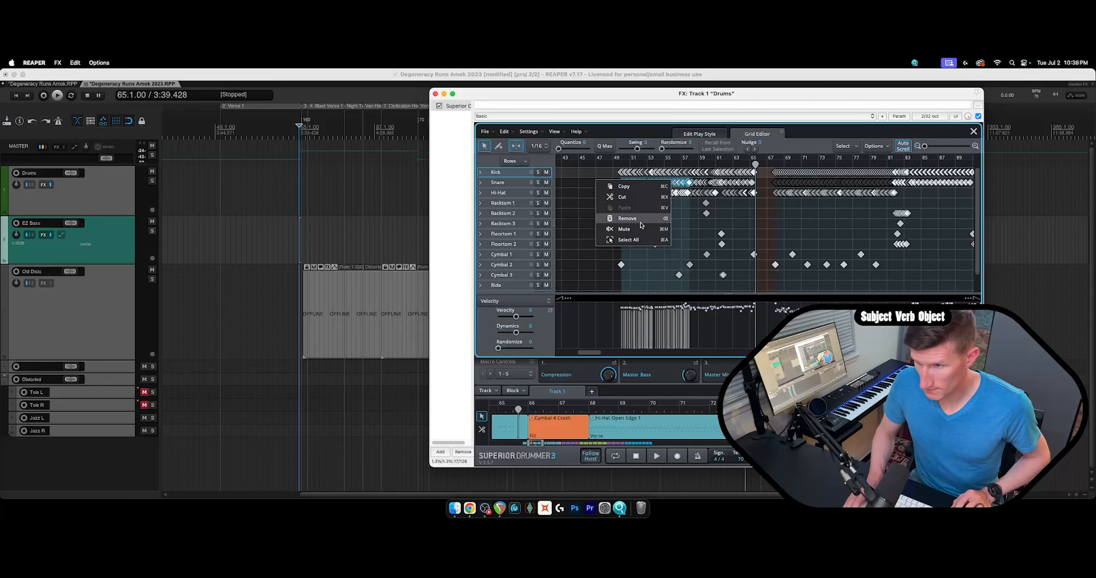
left_click(521, 203)
left_click_drag(596, 184, 745, 272)
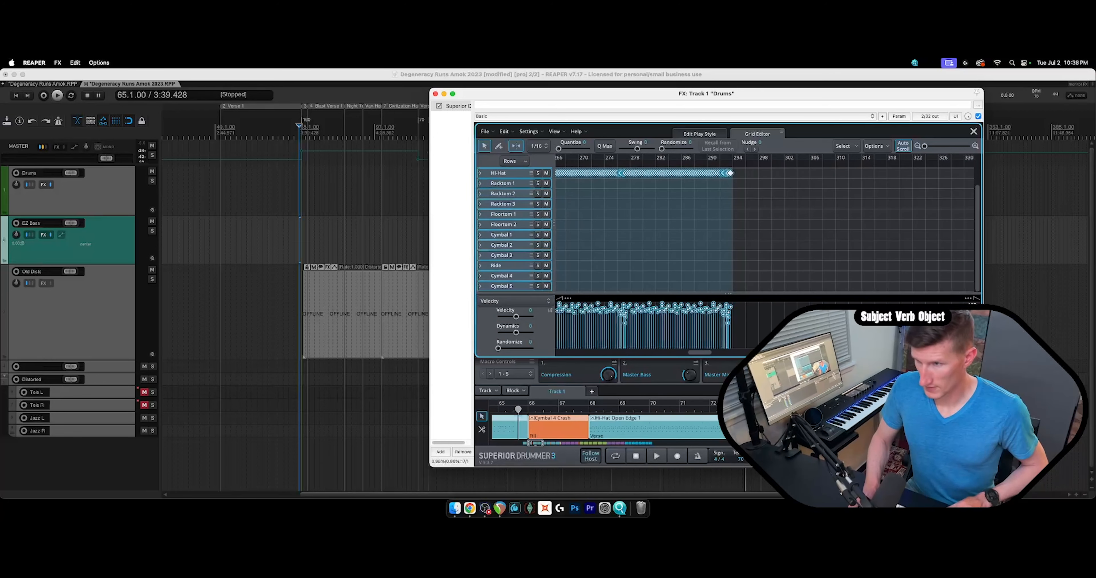
scroll(498, 232, "up", 2)
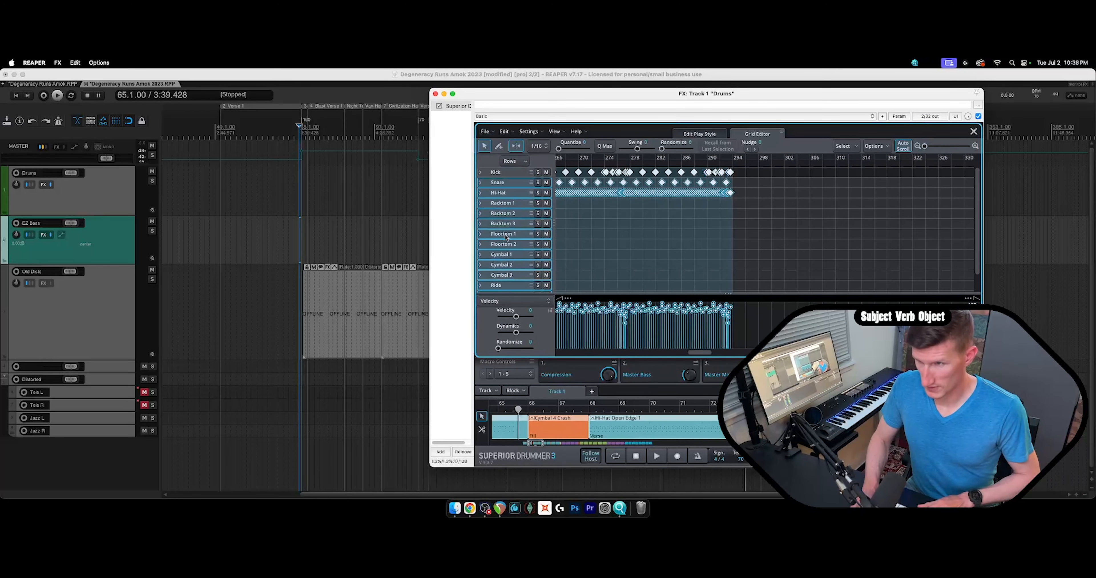
key("Delete")
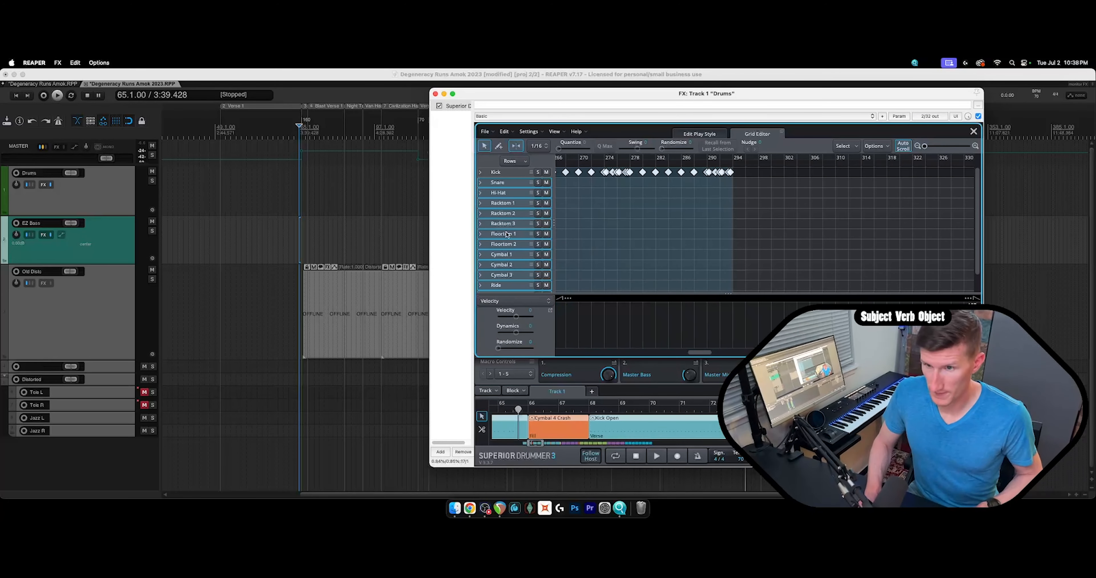
Export the kick-only song as a MIDI file named Degen Kick in Deixis, replacing the existing file.
left_click(486, 390)
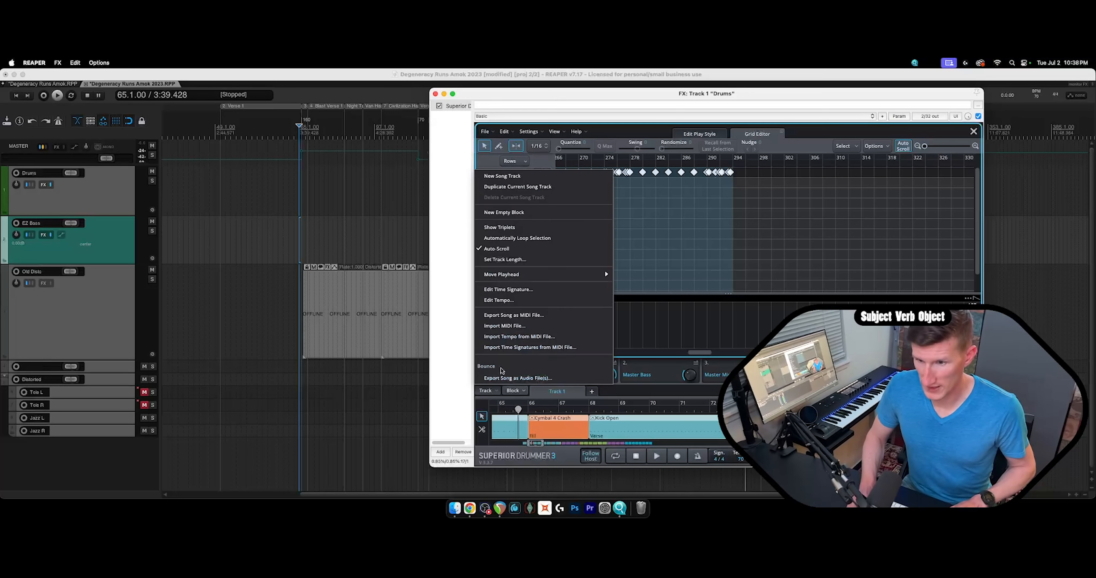
left_click(510, 315)
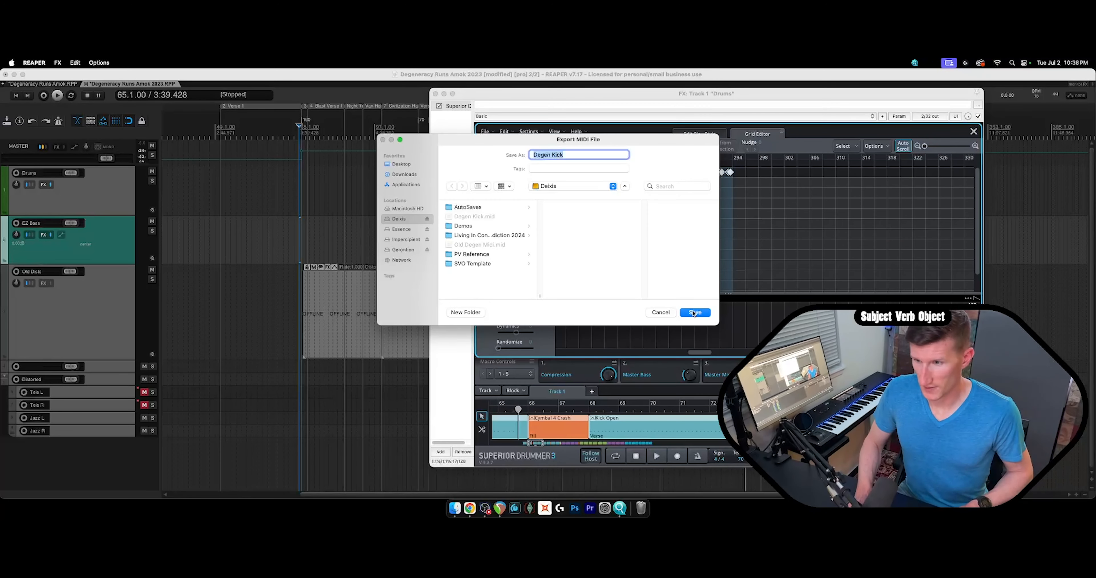
left_click(694, 313)
left_click(572, 273)
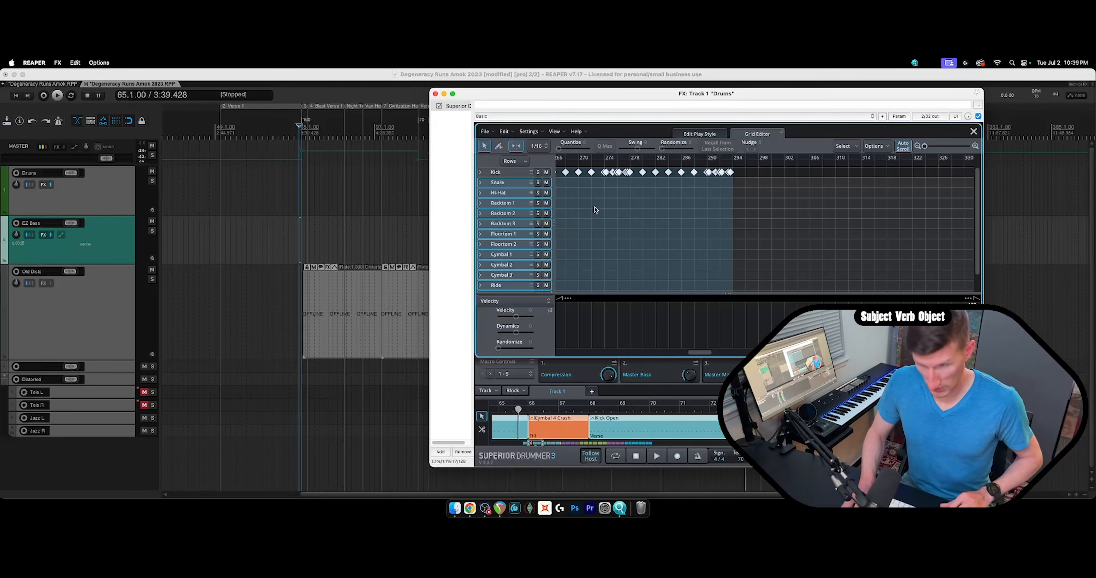
Undo the removal of the non-kick notes in the Superior Drummer grid.
key("super+z")
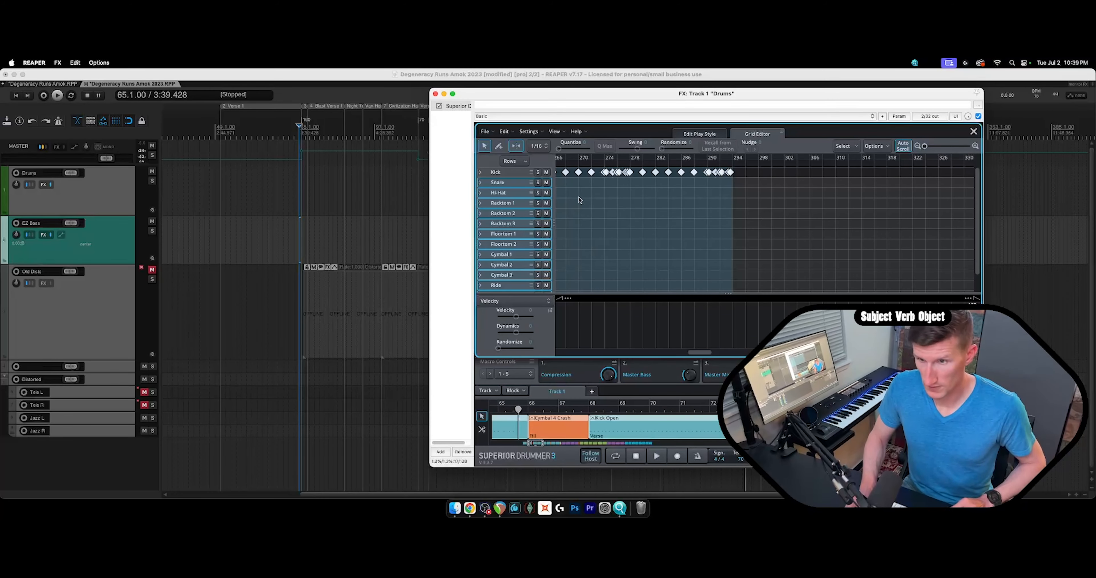
left_click(504, 131)
left_click(512, 142)
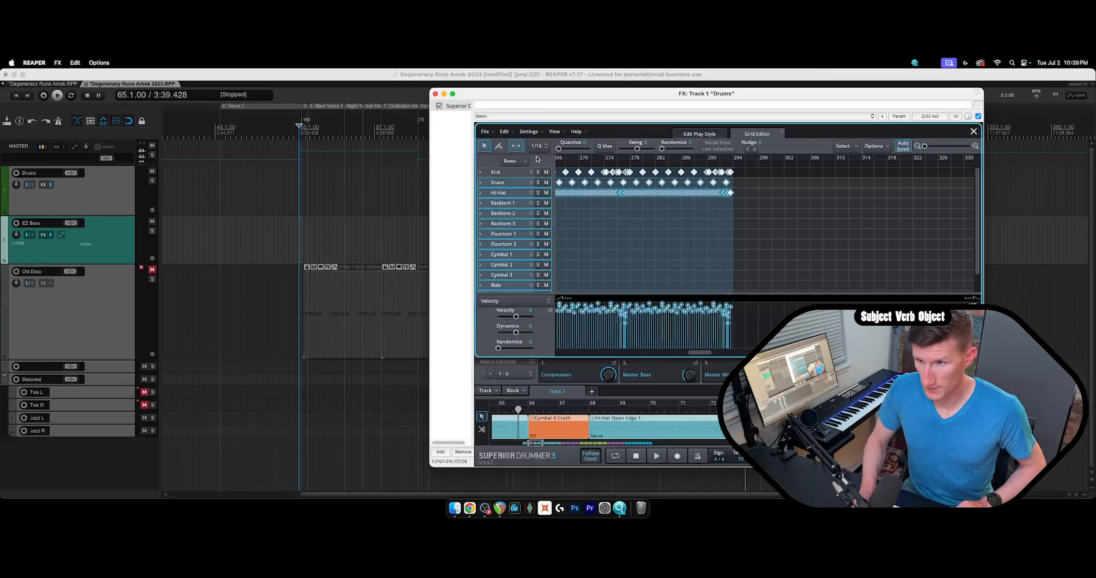
Select all Kick row notes across the whole song and delete them.
left_click_drag(749, 168, 639, 171)
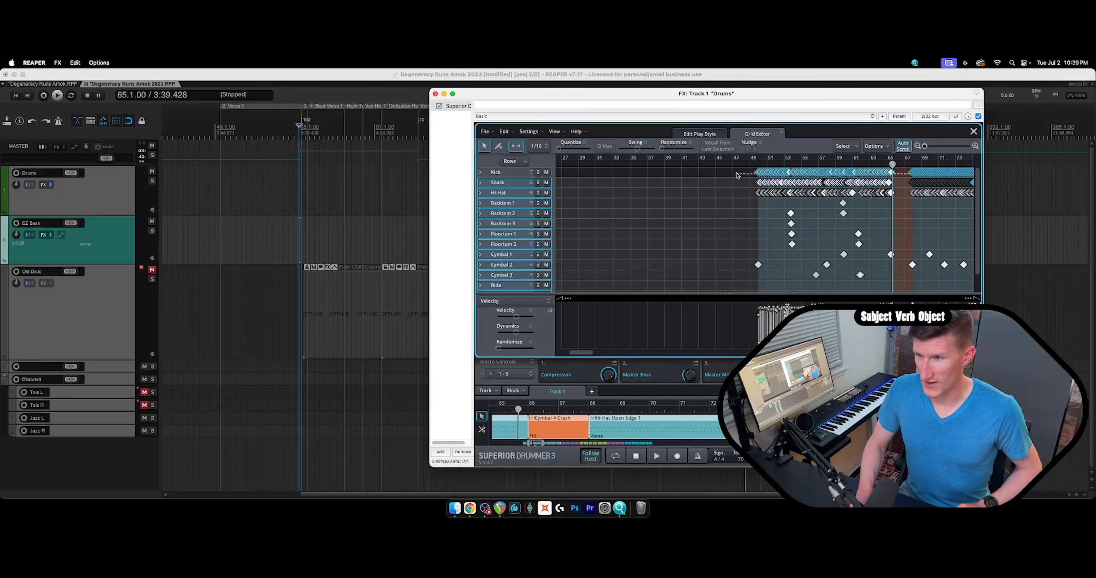
left_click_drag(736, 173, 737, 173)
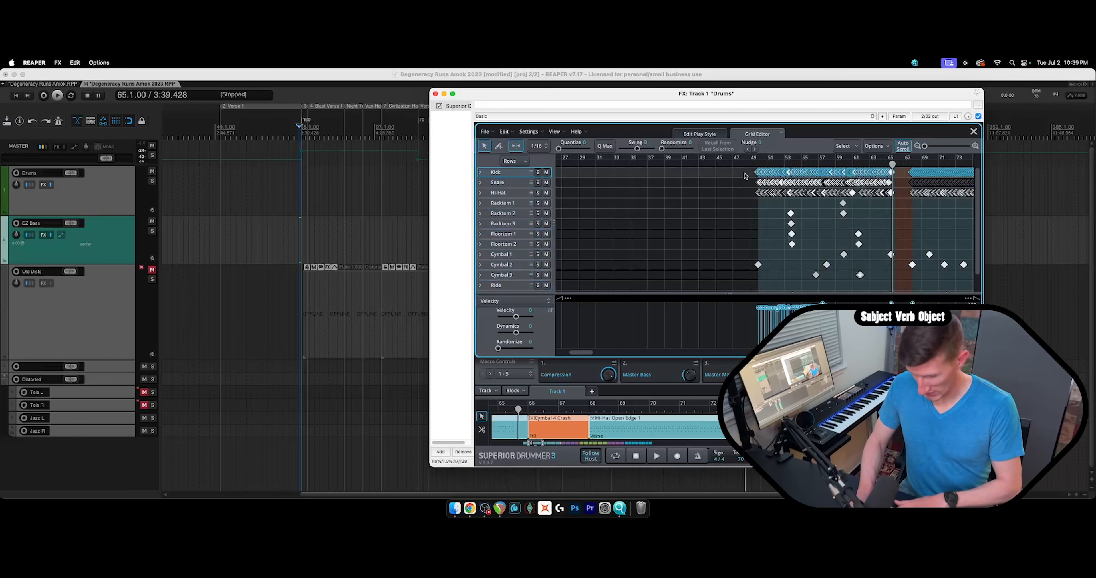
key("Delete")
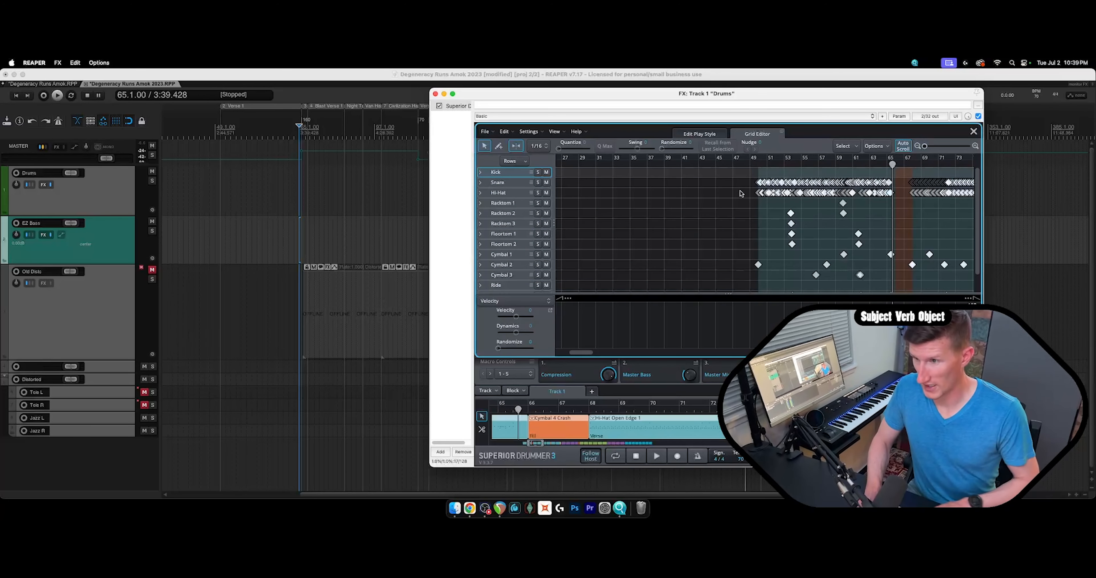
Select every note from the Hi-Hat row down through the cymbals across the song and delete them, leaving only the Snare row.
scroll(739, 193, "down", 2)
scroll(739, 193, "right", 10)
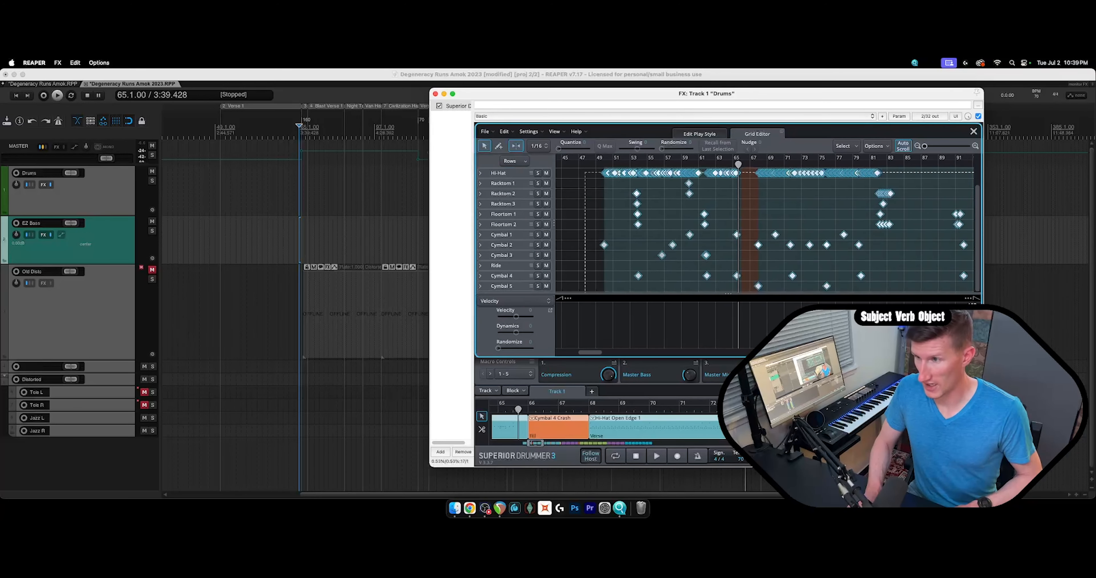
scroll(739, 194, "right", 14)
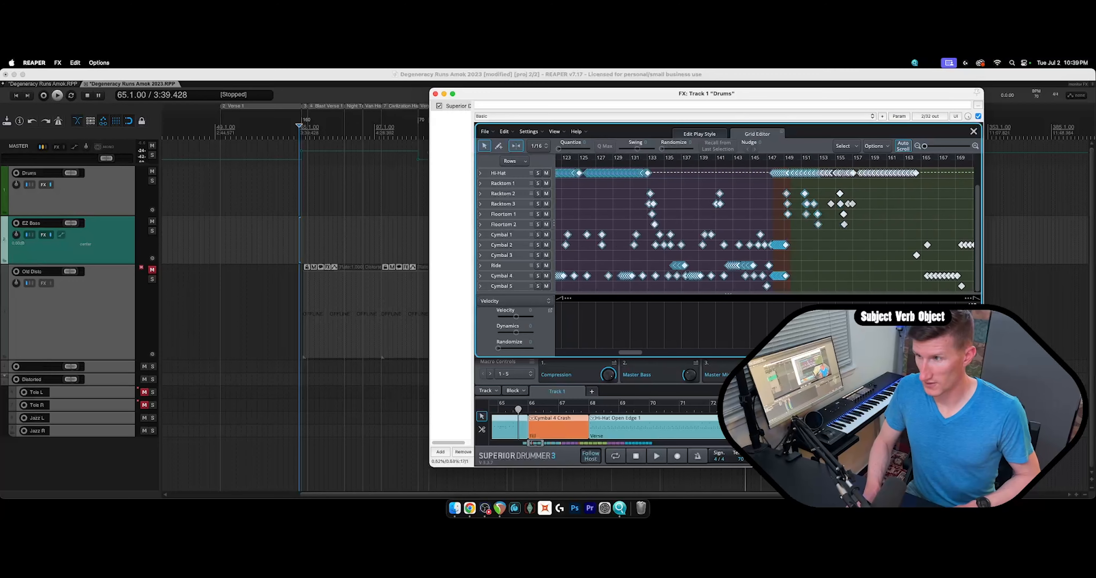
scroll(738, 193, "right", 15)
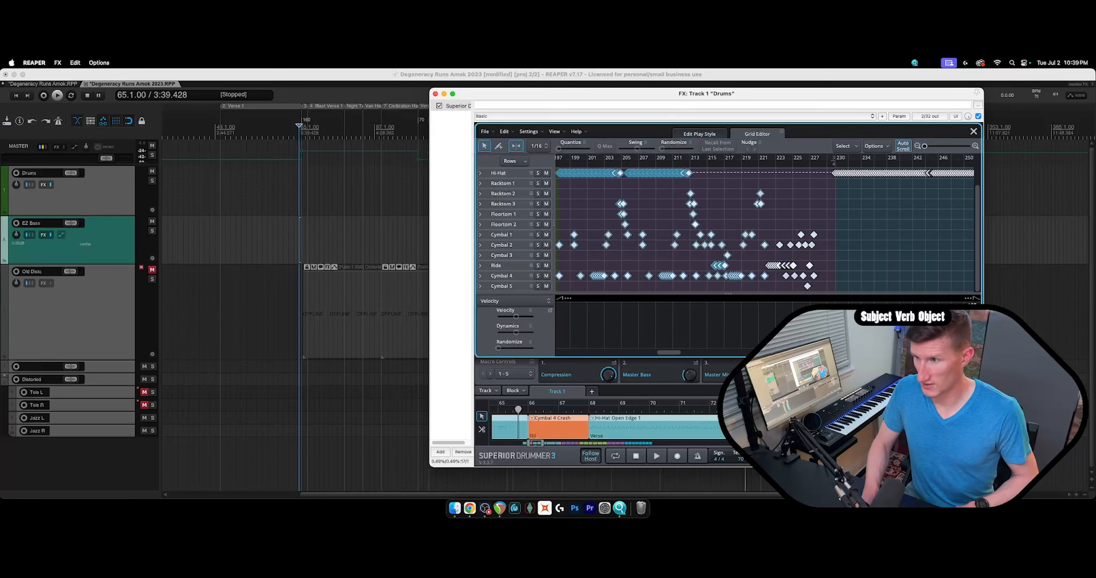
scroll(707, 289, "right", 7)
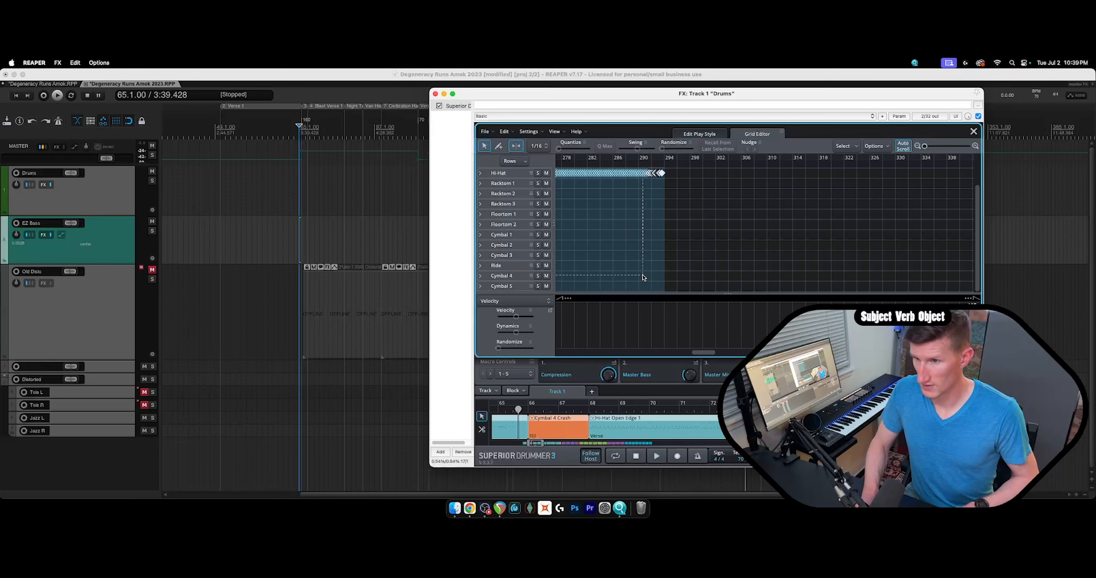
key("Delete")
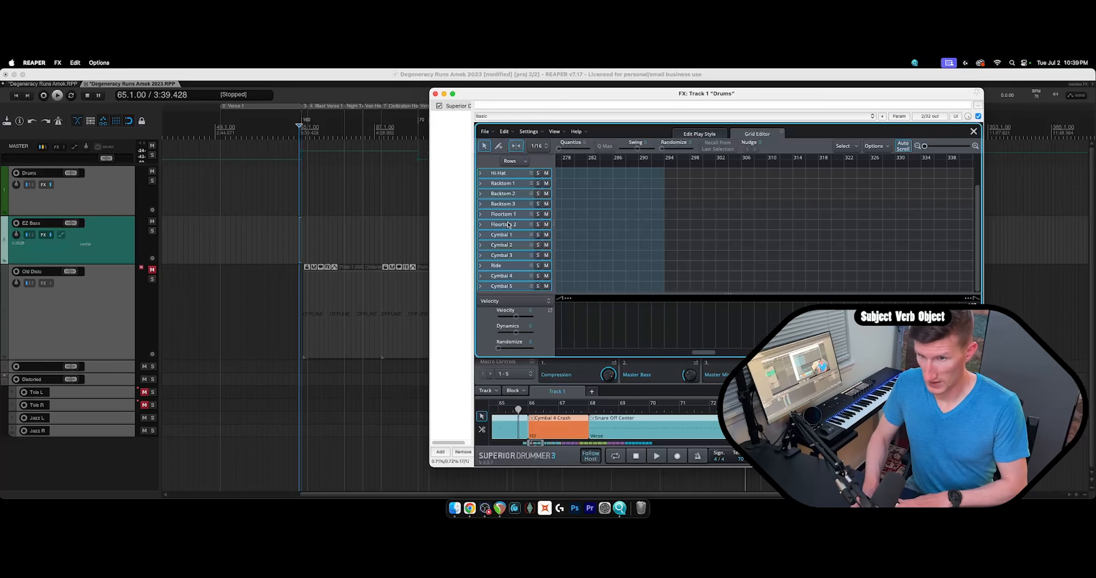
scroll(523, 176, "up", 2)
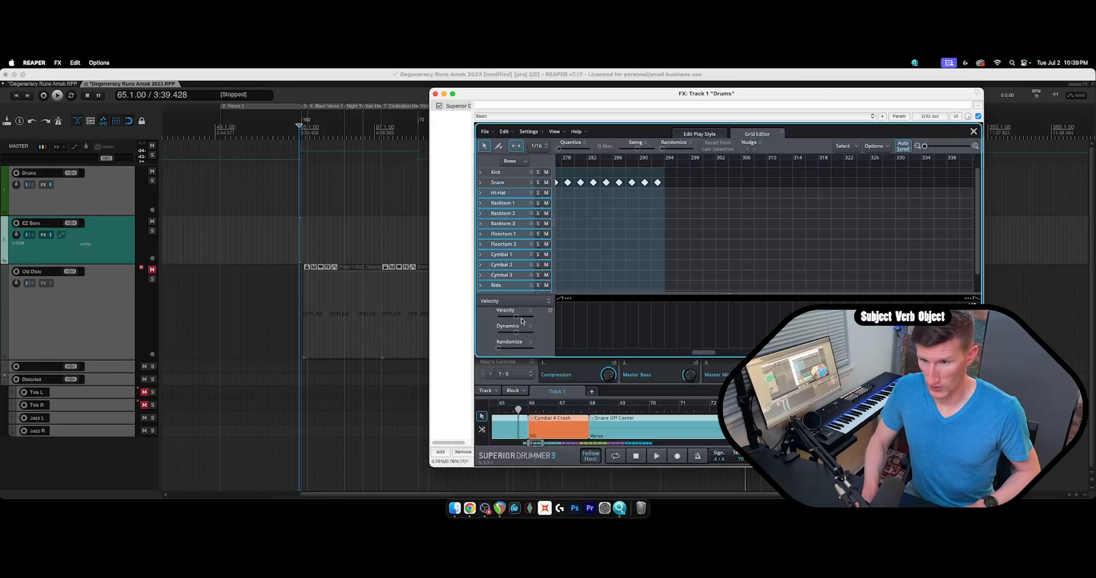
Export the snare-only song as a MIDI file named Degen Snare in the Deixis folder.
left_click(496, 392)
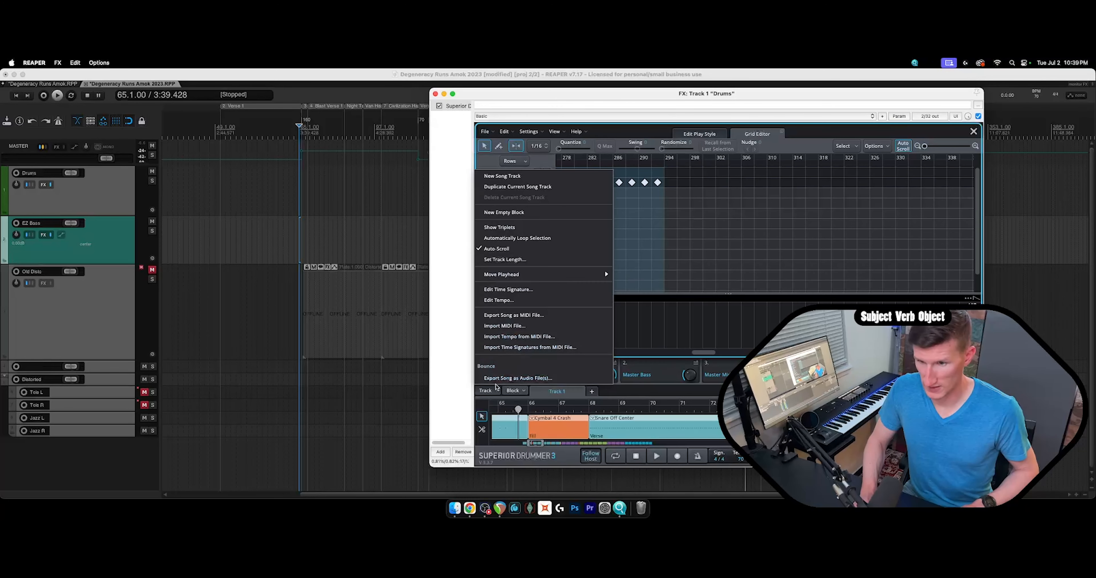
left_click(515, 316)
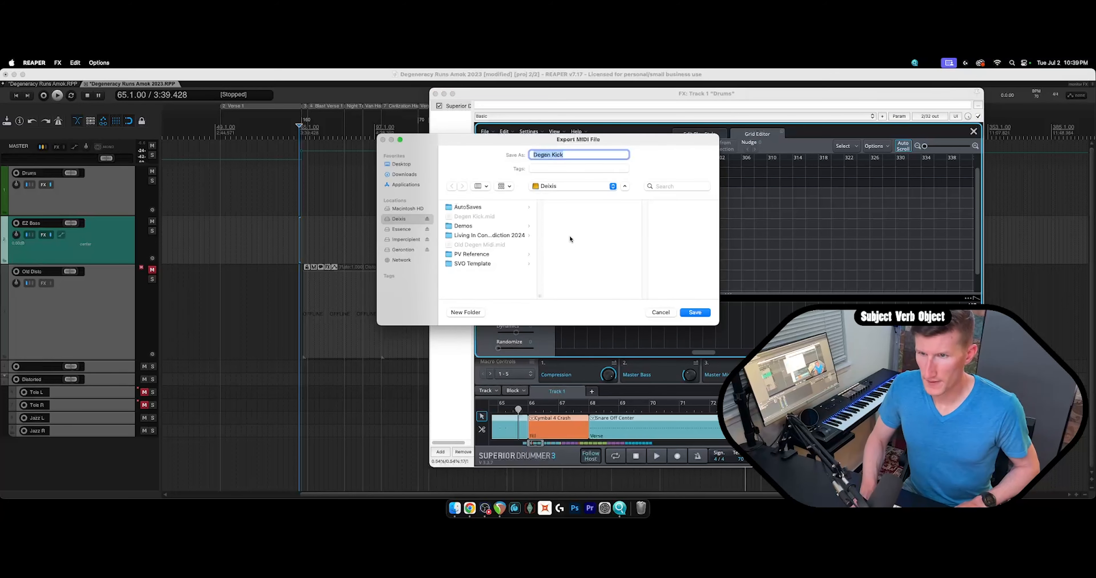
type("Dege")
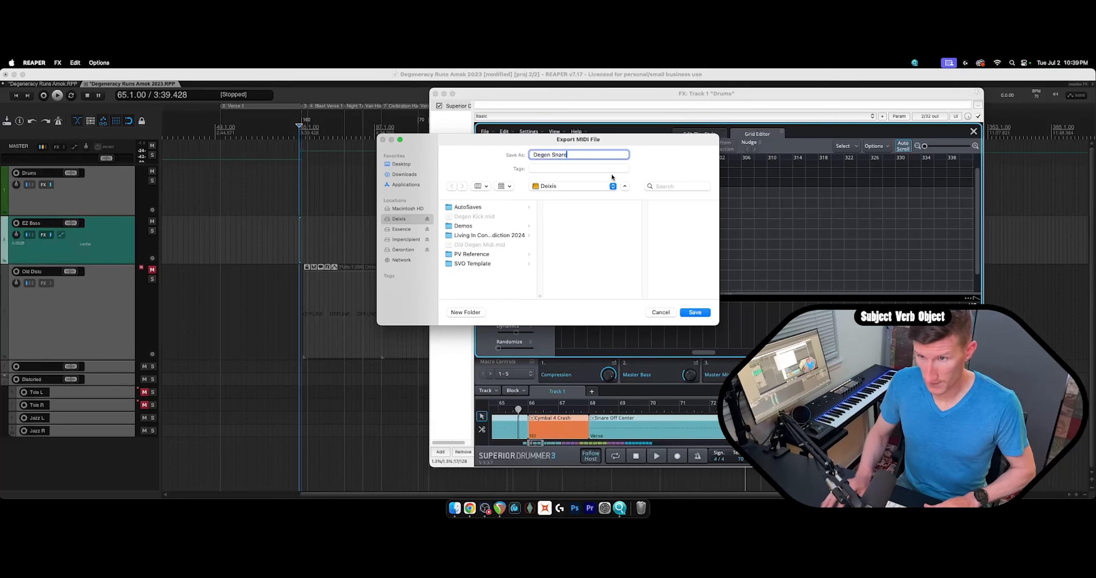
left_click(693, 312)
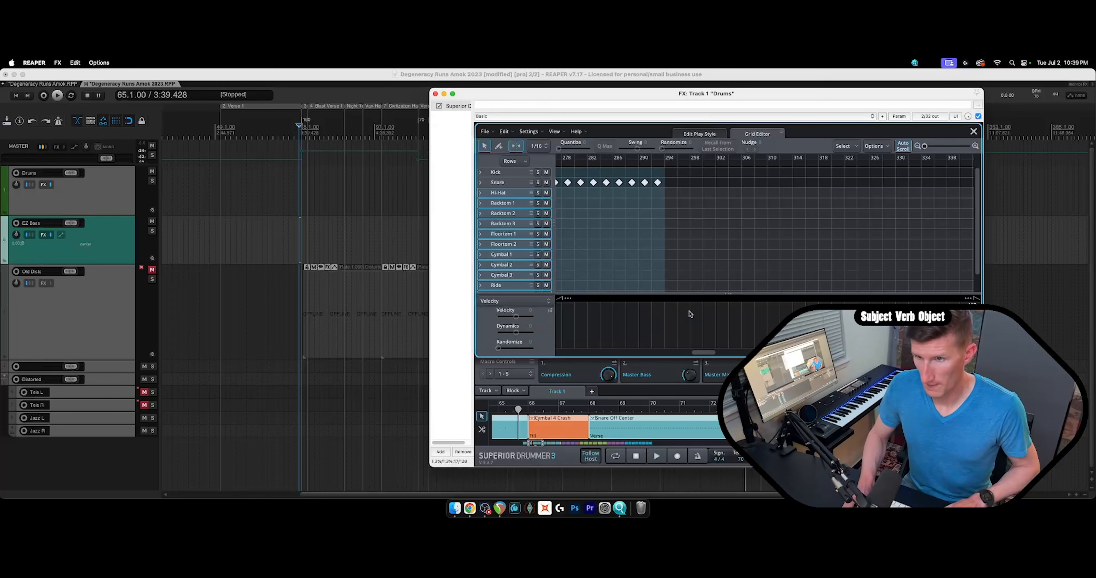
Undo the note removals, and clear the Kick, Snare, tom, cymbal and ride rows so only Hi-Hat notes are left.
left_click(505, 132)
left_click(514, 142)
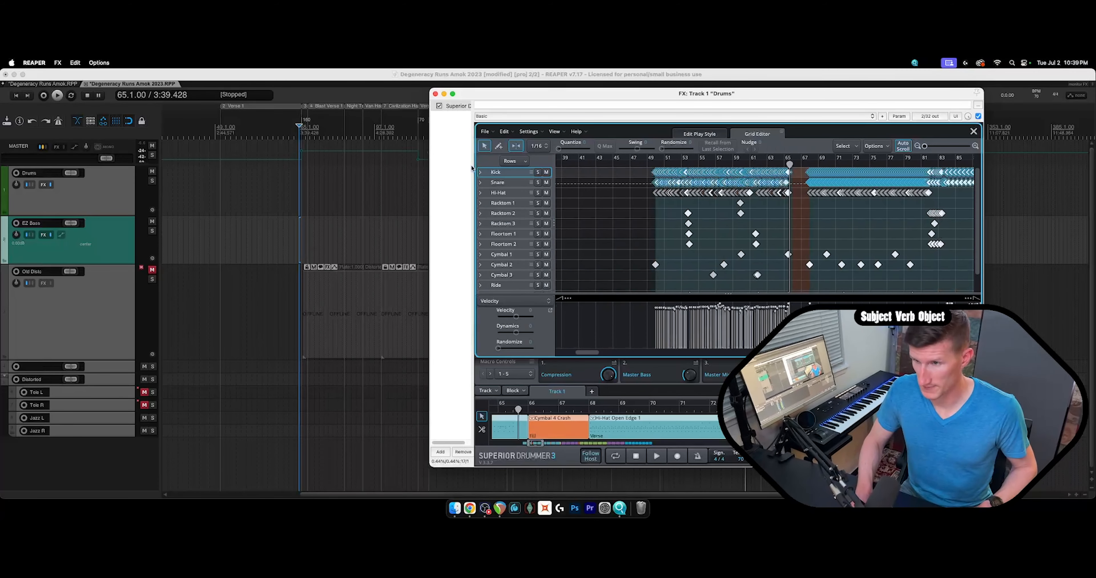
left_click_drag(706, 204, 810, 298)
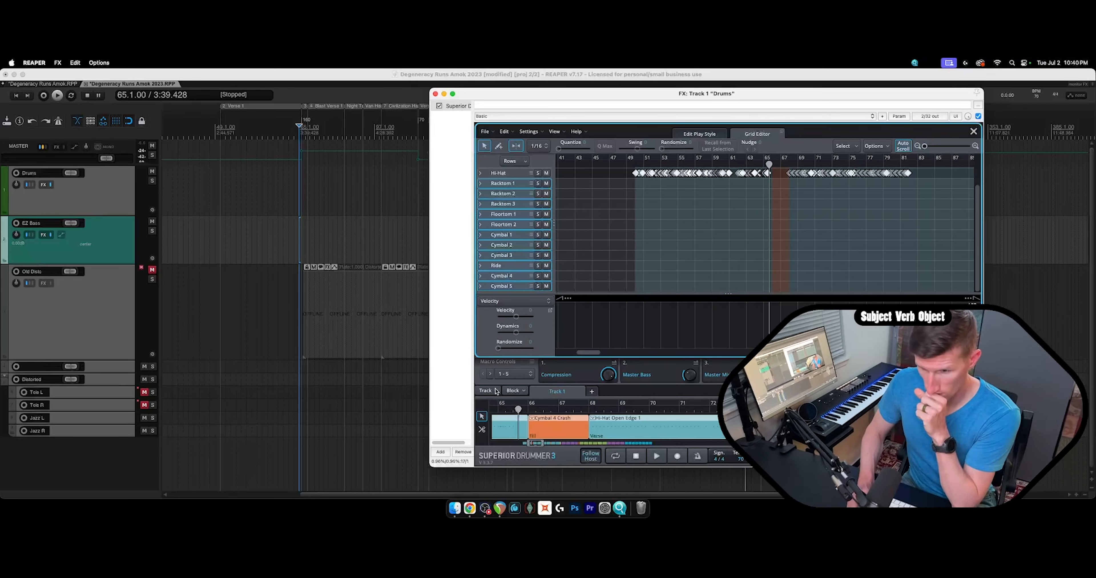
Export the hi-hat-only song as a MIDI file named Degen Hi Hats in the Deixis folder.
left_click(485, 131)
left_click(525, 314)
type("Degen Hi Hats")
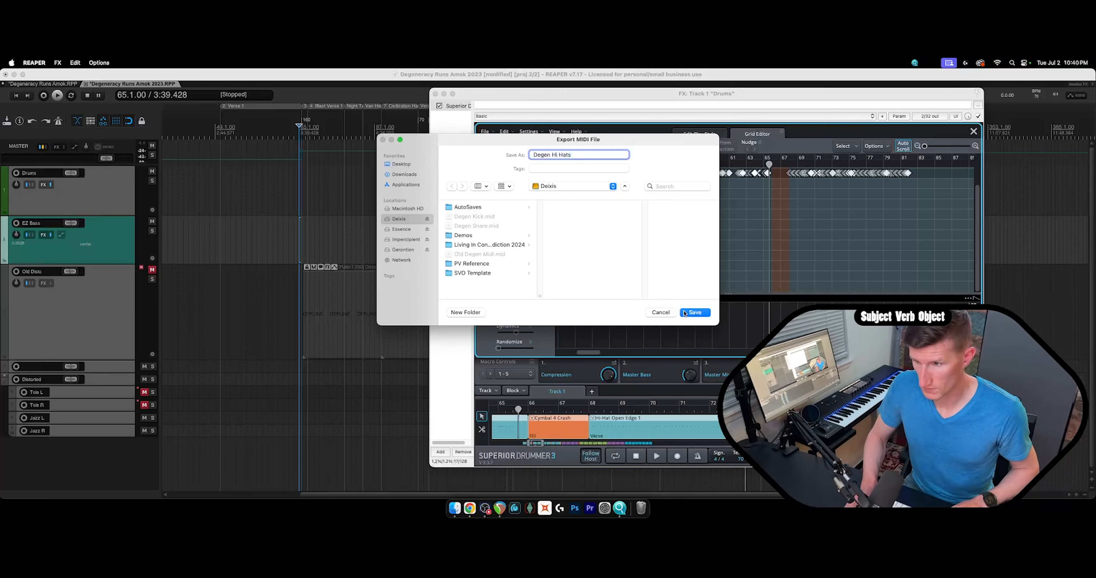
left_click(694, 313)
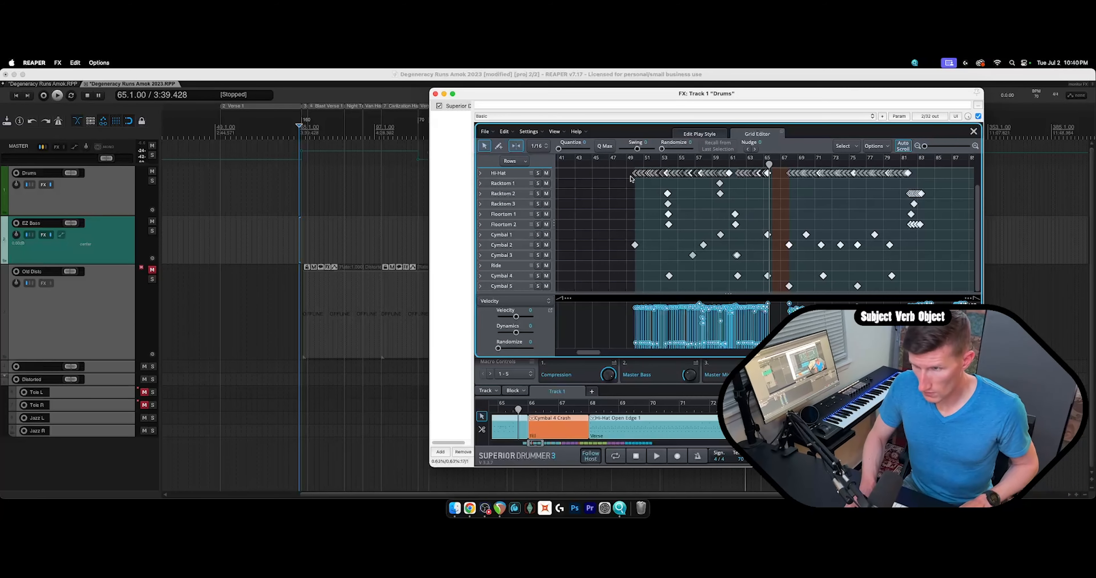
Delete all Snare and Hi-Hat row notes across the song.
scroll(590, 172, "up", 2)
left_click(590, 172)
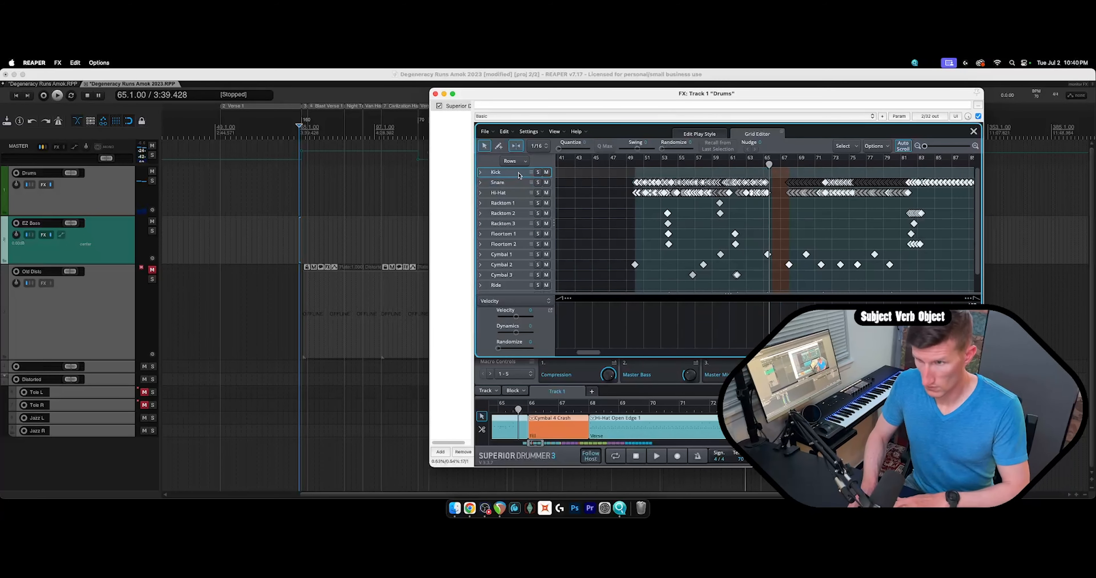
left_click(517, 183)
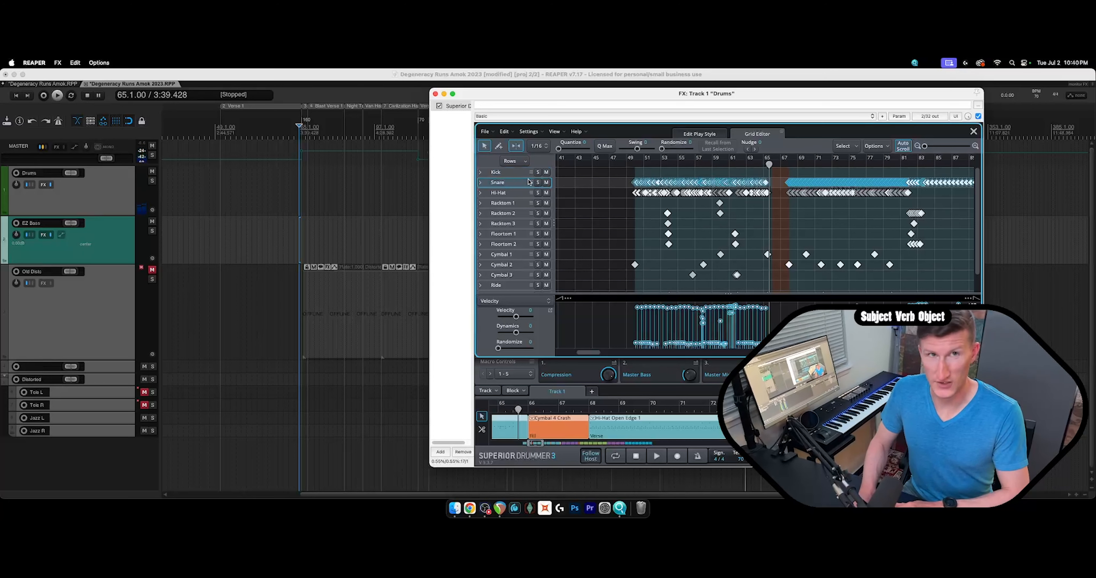
key("BackSpace")
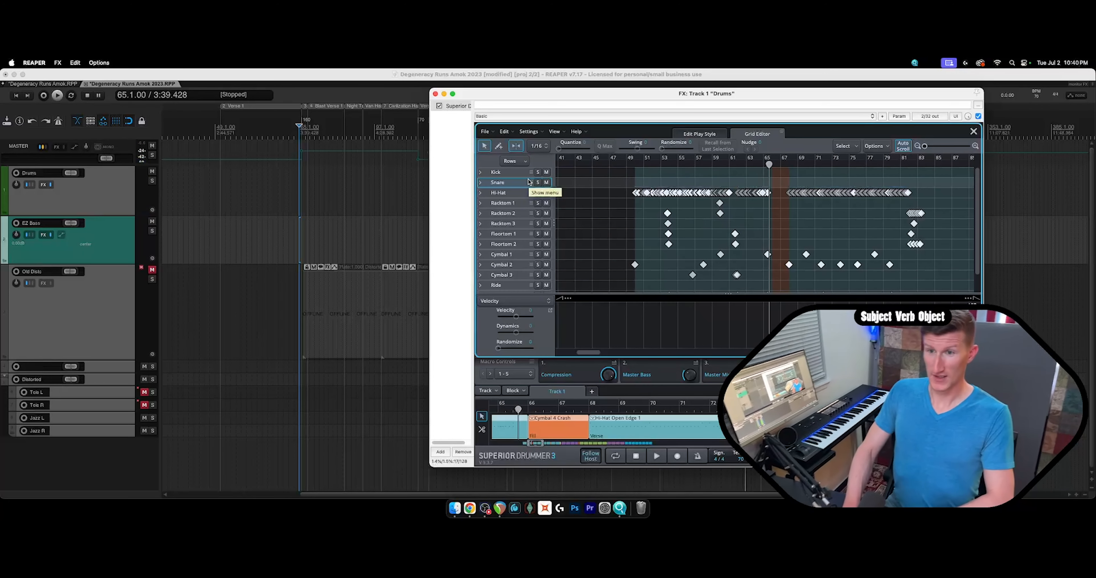
left_click(522, 194)
key("BackSpace")
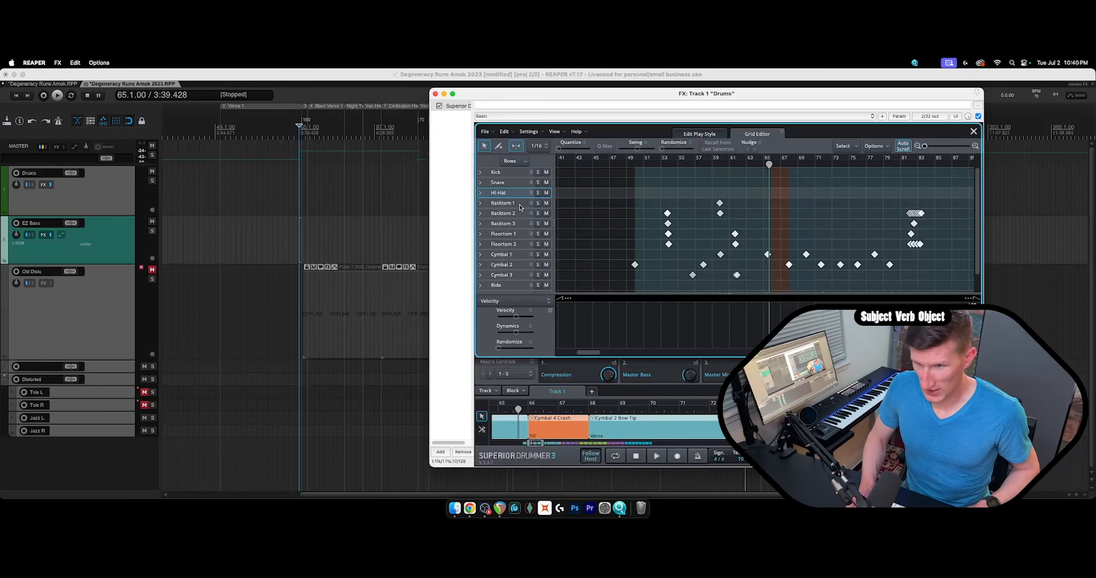
Delete the Ride and Cymbal 1 to 5 notes, and export the toms-only song as a MIDI file named Degen Toms.
left_click(519, 205)
left_click(518, 212)
left_click(518, 204)
left_click(513, 254)
scroll(514, 257, "down", 2)
left_click(511, 286, "shift")
key("BackSpace")
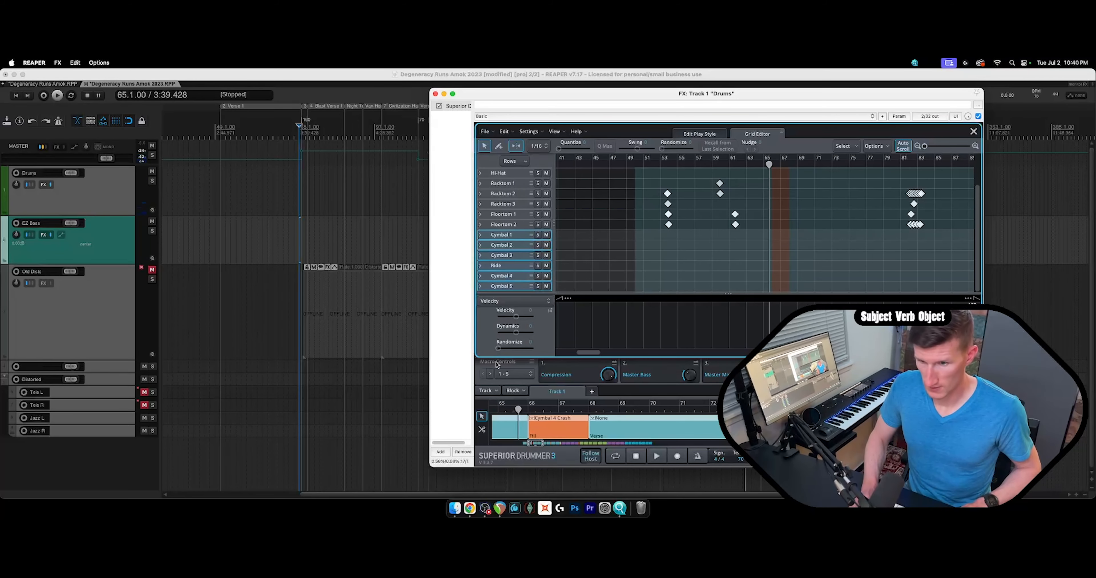
left_click(487, 391)
left_click(520, 314)
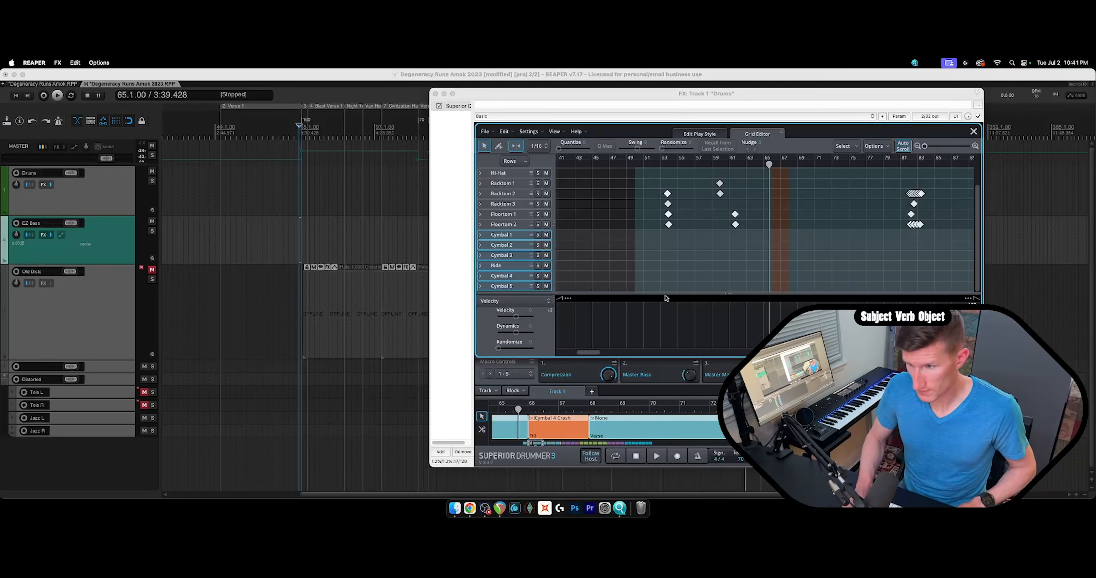
Undo the note removals made for the toms export.
left_click(505, 131)
left_click(519, 143)
left_click(507, 132)
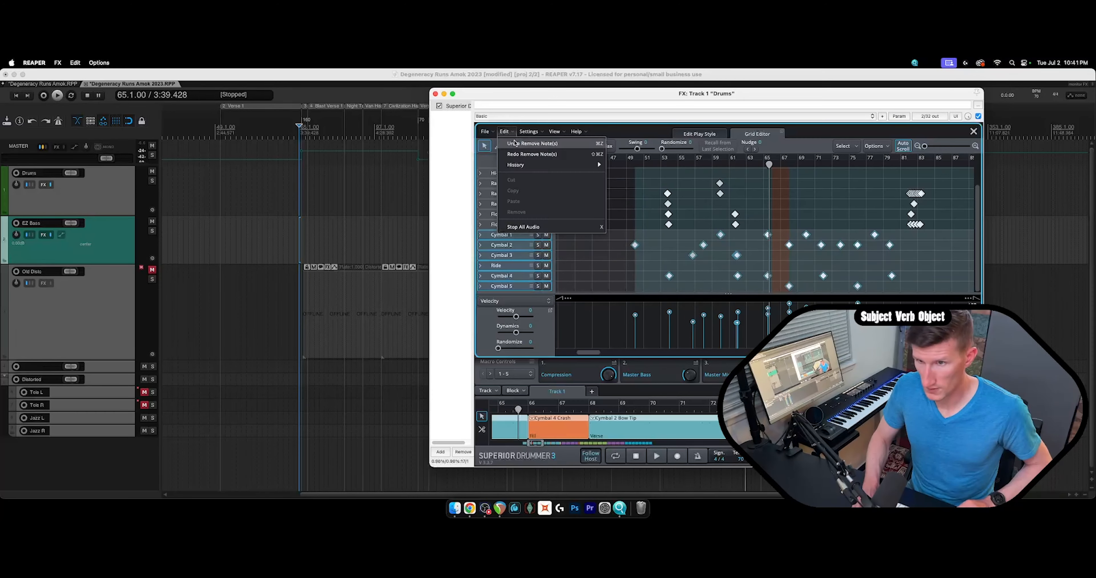
left_click(532, 143)
Audition the Cymbal 1 to 5 and Ride rows to identify which cymbal each one plays.
left_click(503, 255)
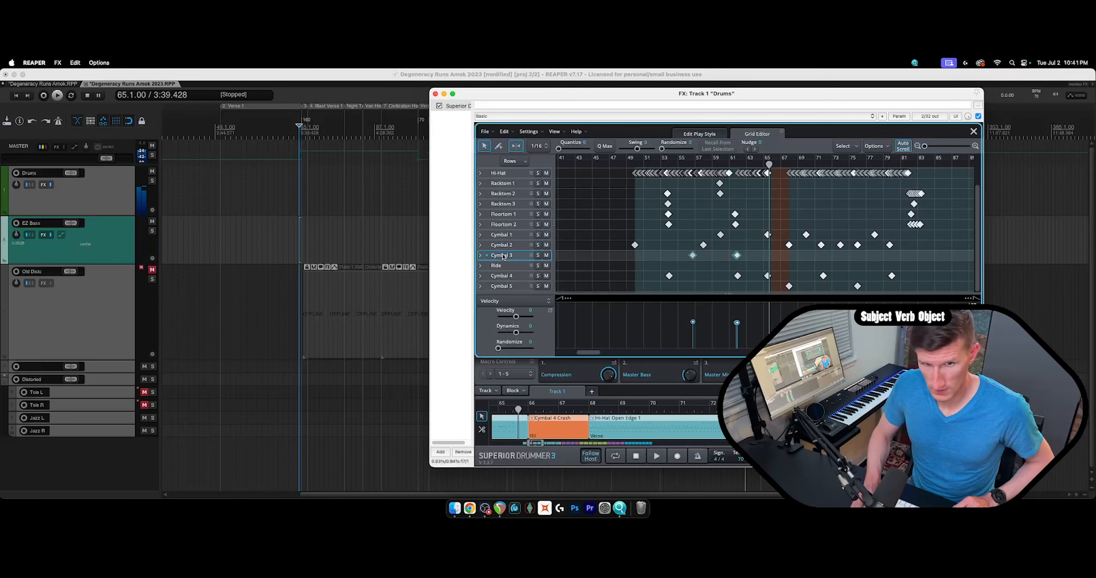
left_click(503, 265)
mouse_move(586, 353)
left_mouse_down()
mouse_move(623, 353)
mouse_move(581, 352)
left_mouse_up()
left_click(507, 276)
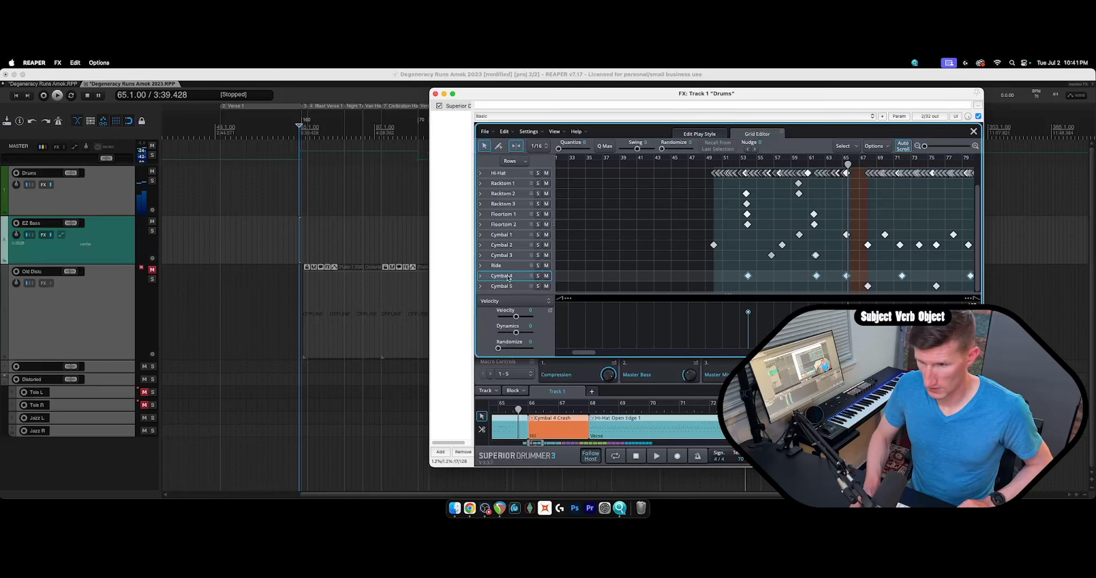
left_click(511, 237)
left_click(510, 245)
left_click(506, 287)
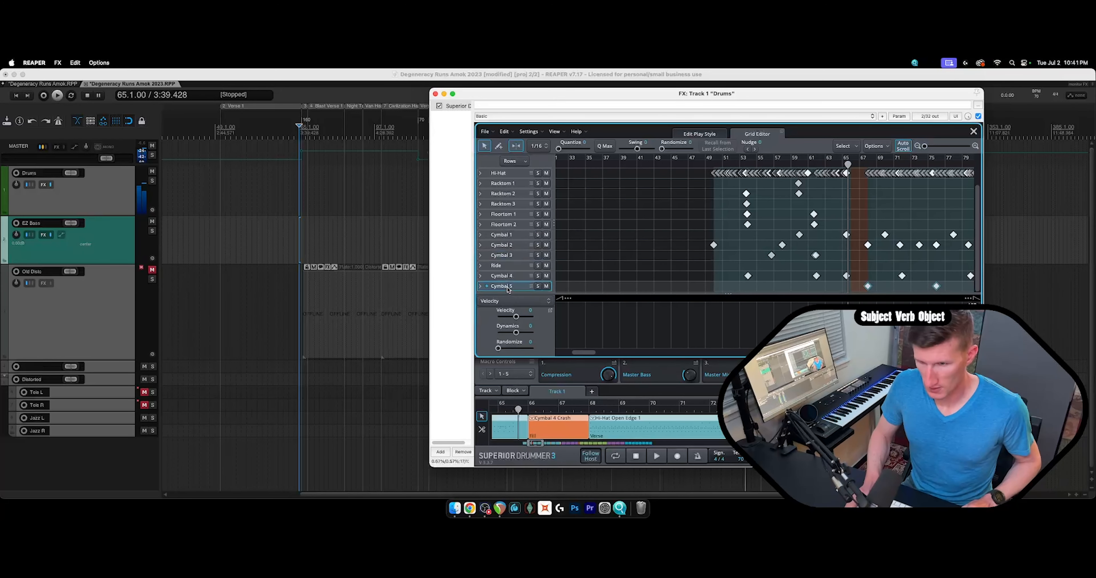
left_click(507, 277)
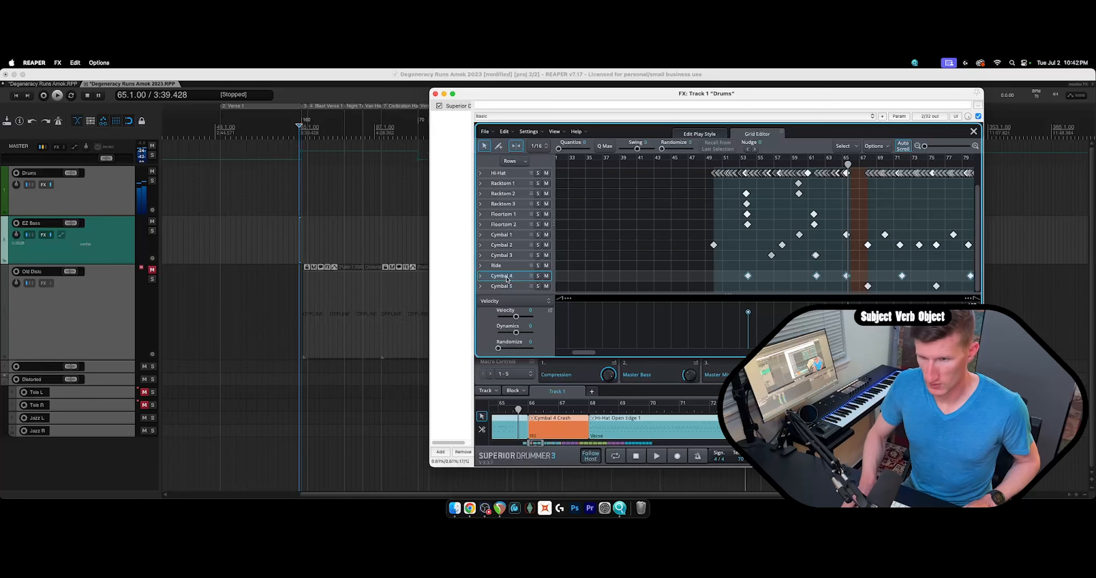
left_click(506, 266)
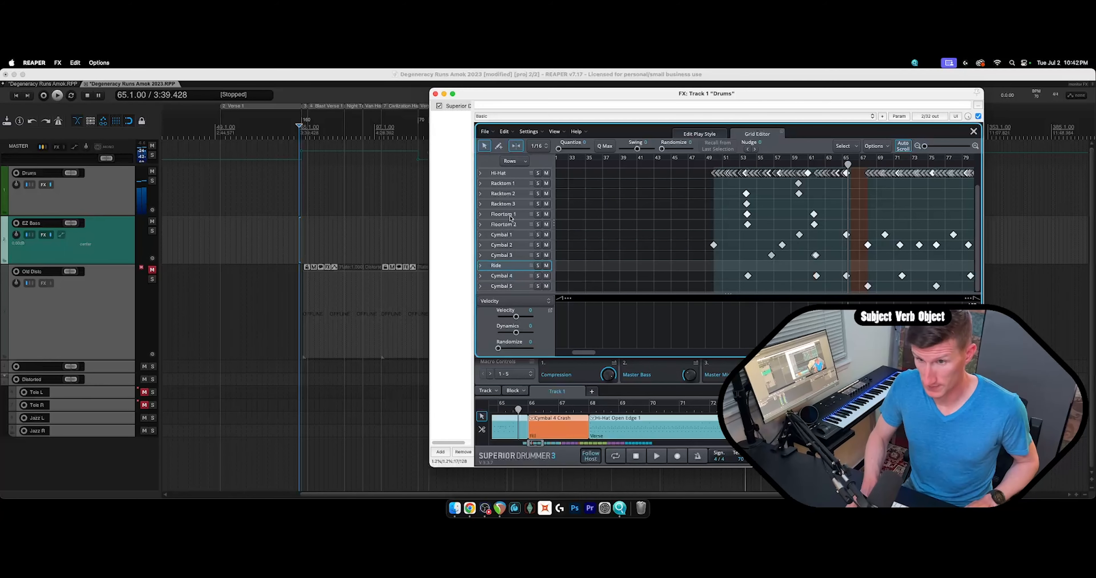
Delete all notes from Kick down through Floortom 2 plus the Ride and Cymbal 5 rows, leaving only Cymbals 1 to 4.
left_click(513, 178)
scroll(512, 183, "up", 2)
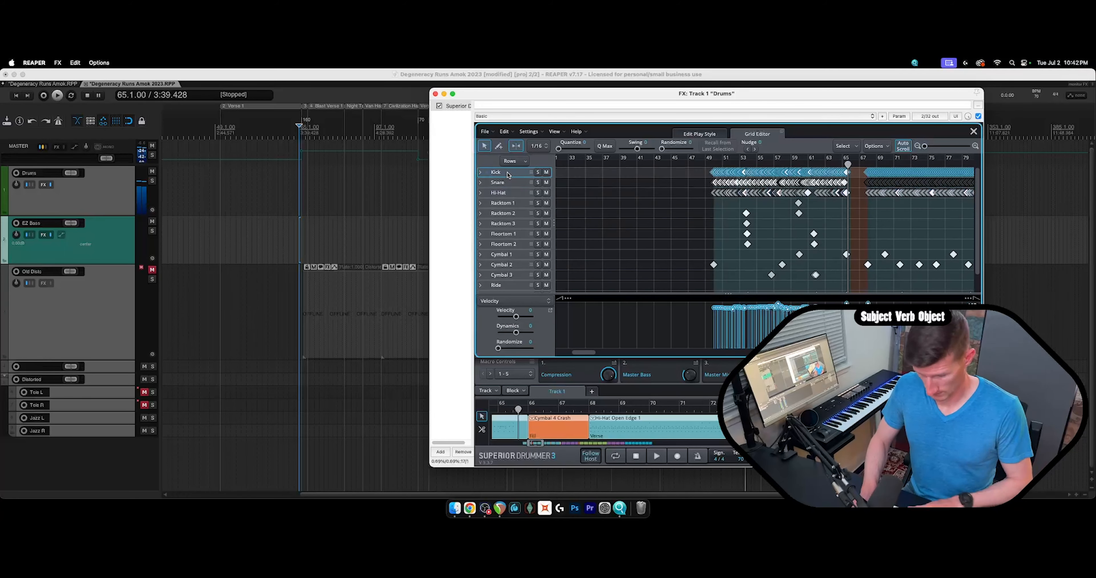
left_click(510, 207, "shift")
key("Delete")
left_click(511, 244, "shift")
key("Delete")
scroll(510, 255, "down", 2)
left_click(509, 288)
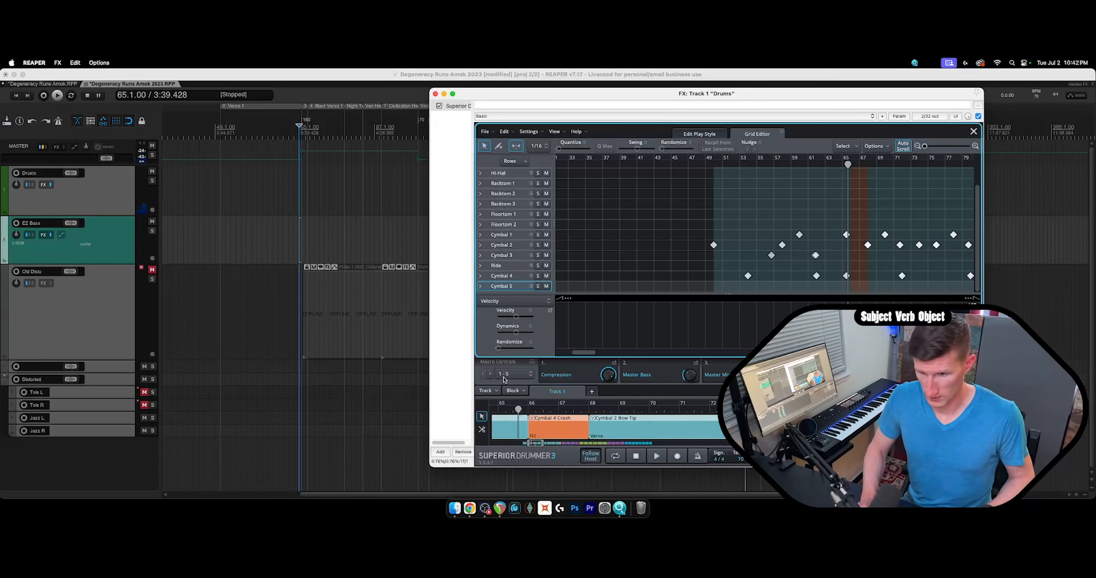
Export the cymbals-only song as a MIDI file named Degen Cymbals.
left_click(487, 390)
left_click(511, 317)
type("Degen Cymbals")
key("Return")
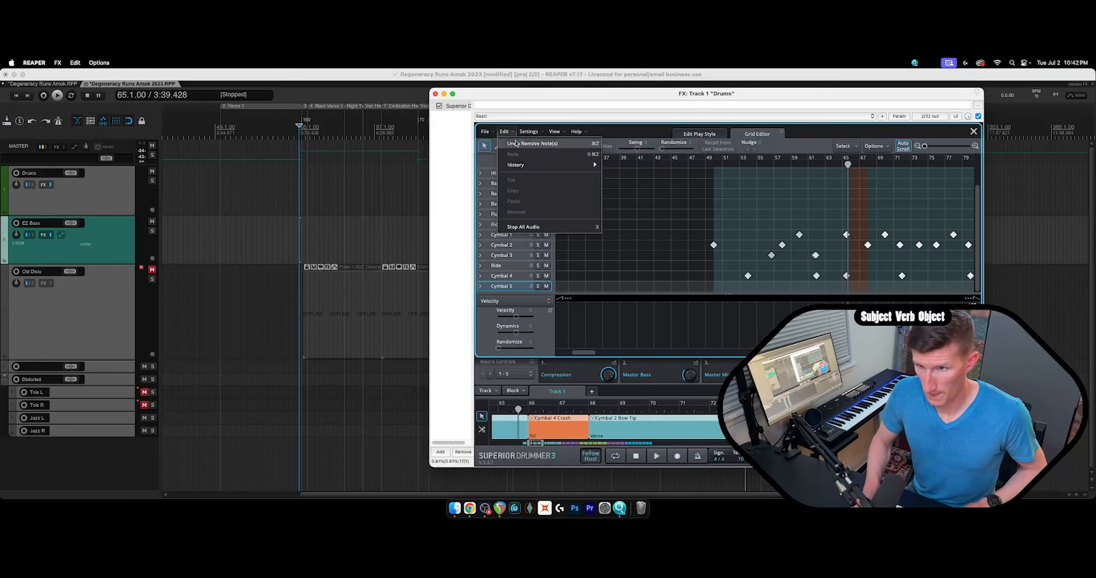
Undo the note removals made for the cymbals export to restore every kit piece.
left_click(504, 132)
left_click(513, 145)
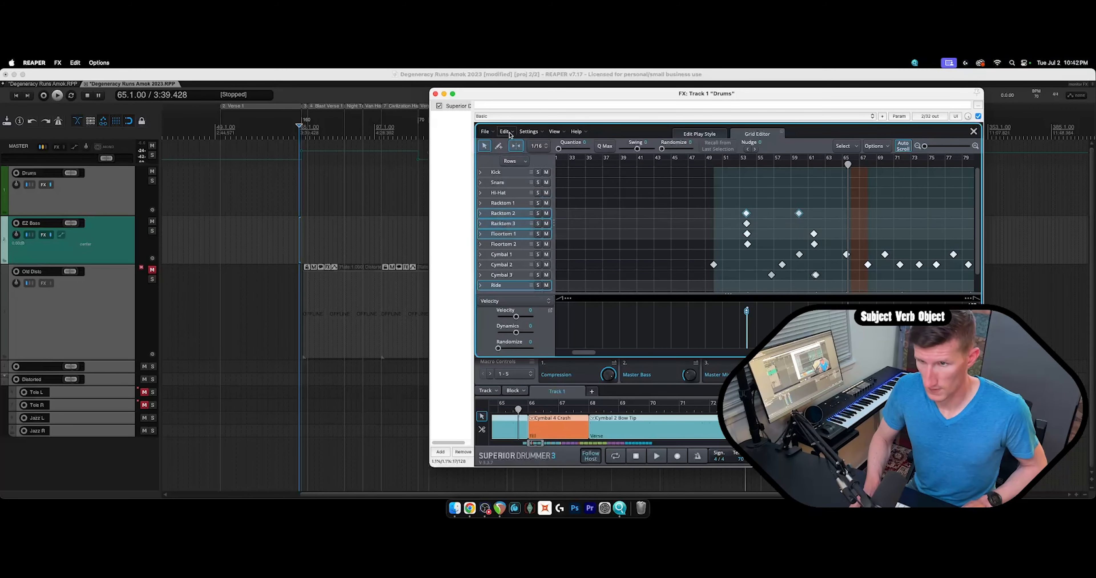
left_click(503, 131)
left_click(513, 145)
left_click(509, 134)
left_click(513, 145)
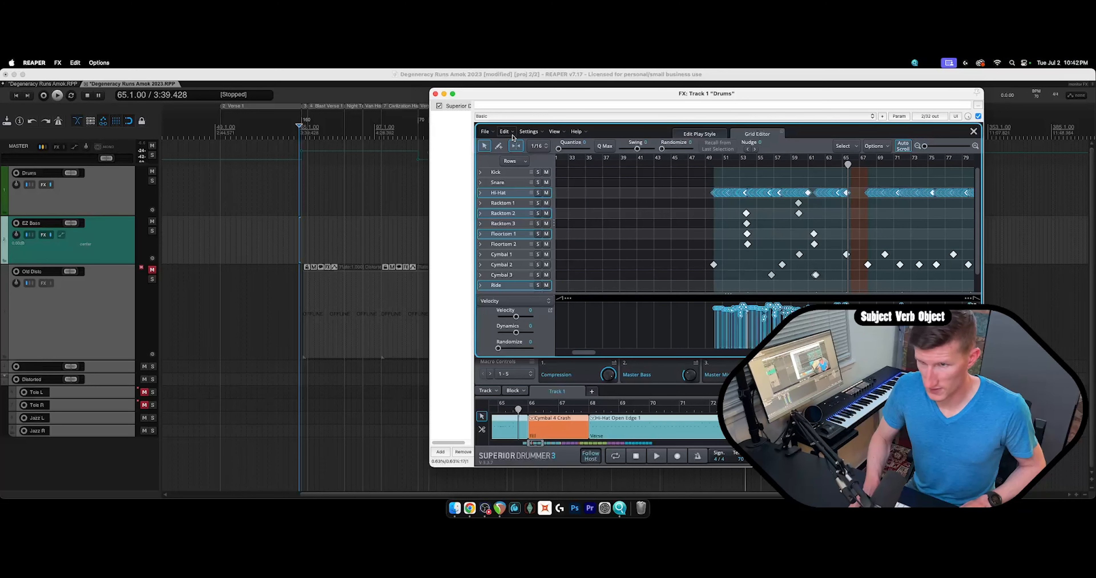
left_click(506, 132)
left_click(513, 145)
left_click(512, 135)
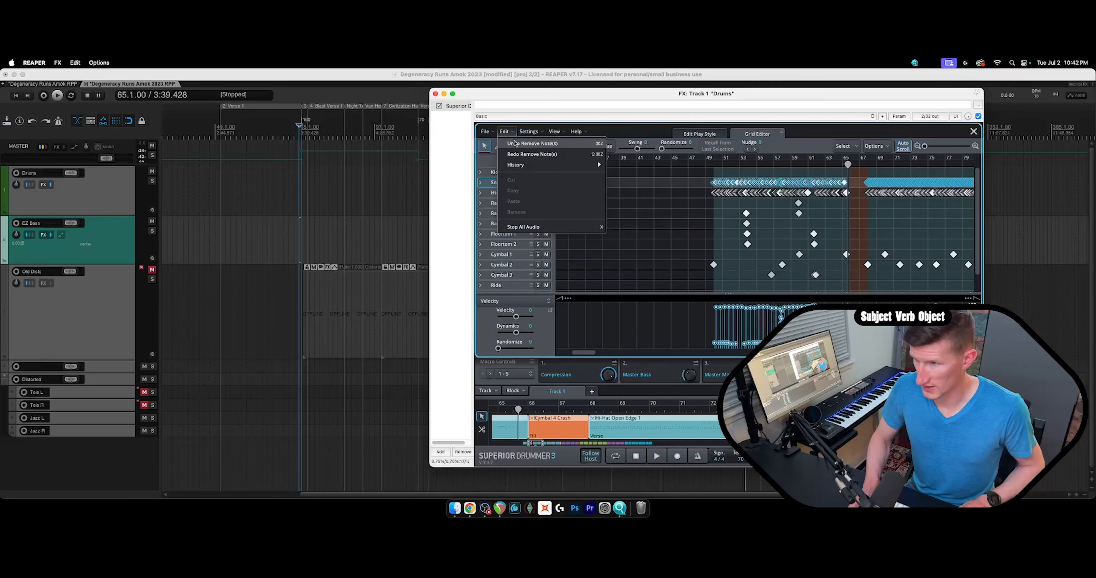
left_click(513, 144)
Delete the notes of every row except Ride across the whole song.
scroll(521, 205, "down", 1)
scroll(523, 219, "down", 1)
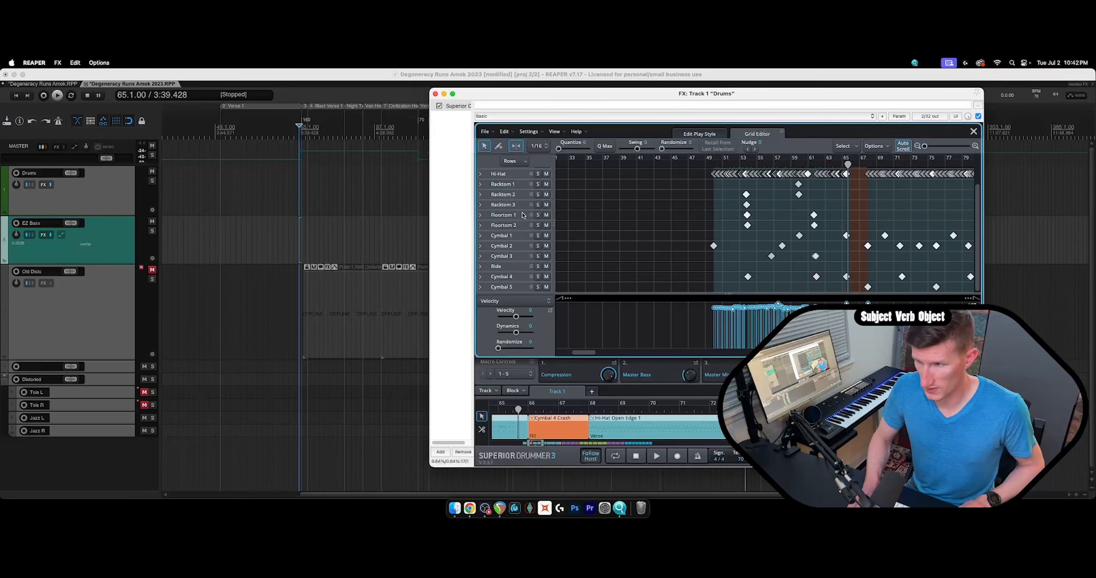
left_click(514, 267)
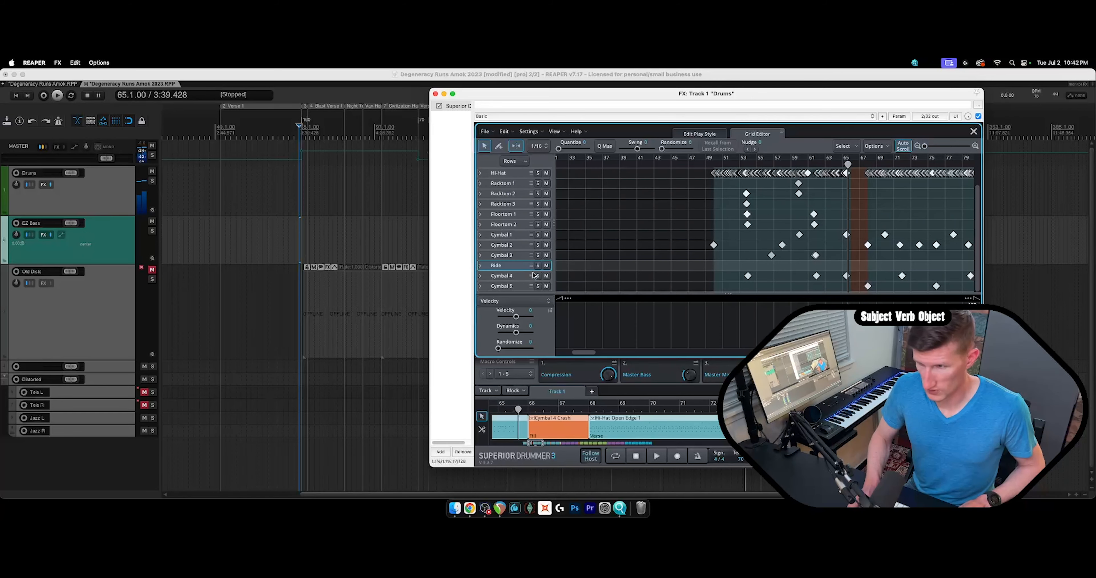
left_click(521, 277)
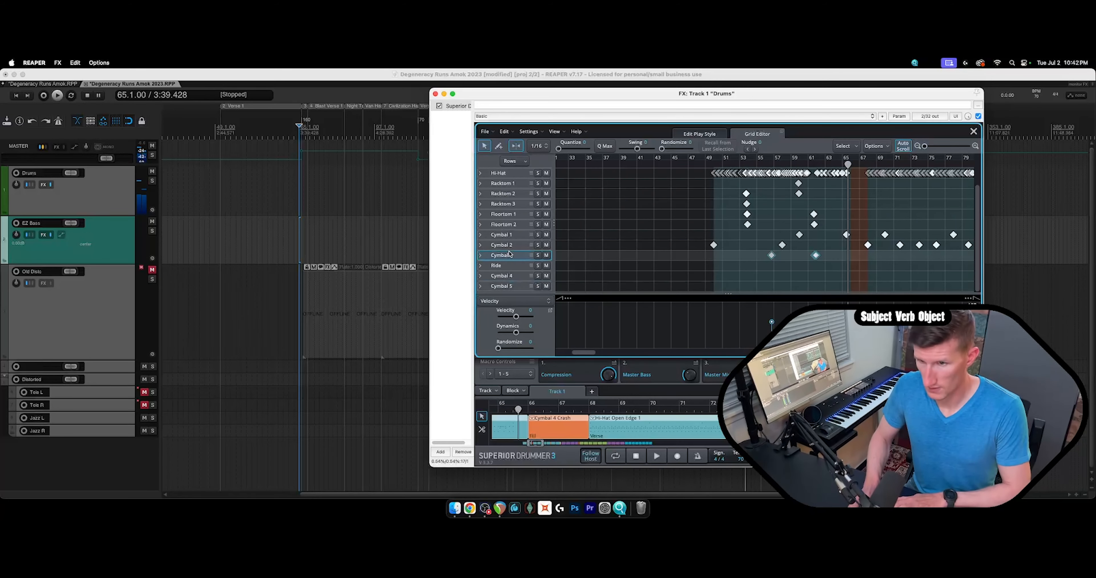
scroll(510, 213, "up", 2)
left_click(506, 192)
right_click(507, 192)
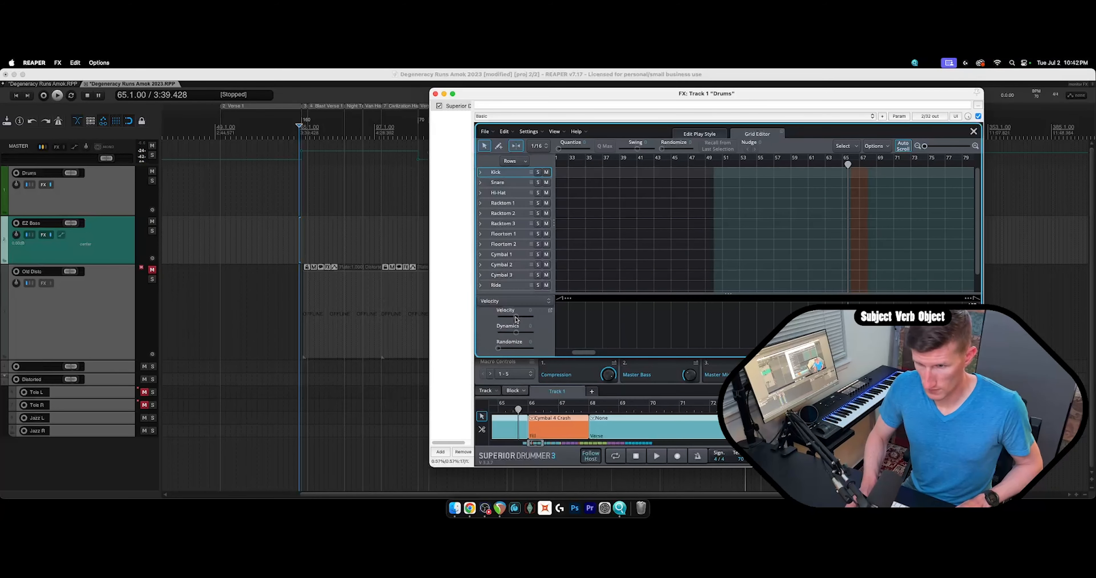
Export the ride-only song as a MIDI file named Degen Ride in the Deixis folder.
left_click(558, 232)
type("Degen Ride")
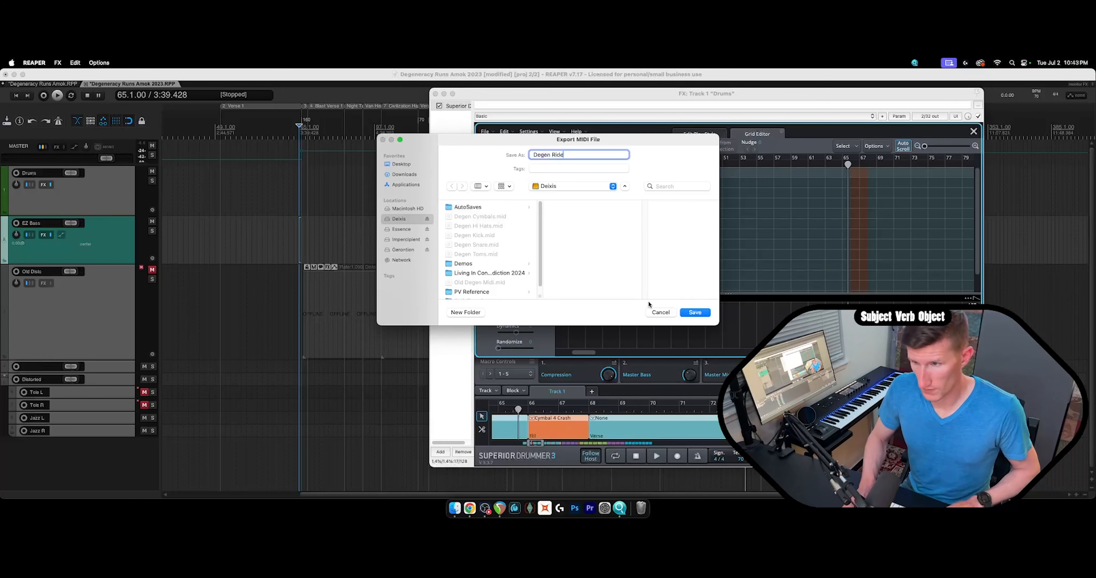
key("Return")
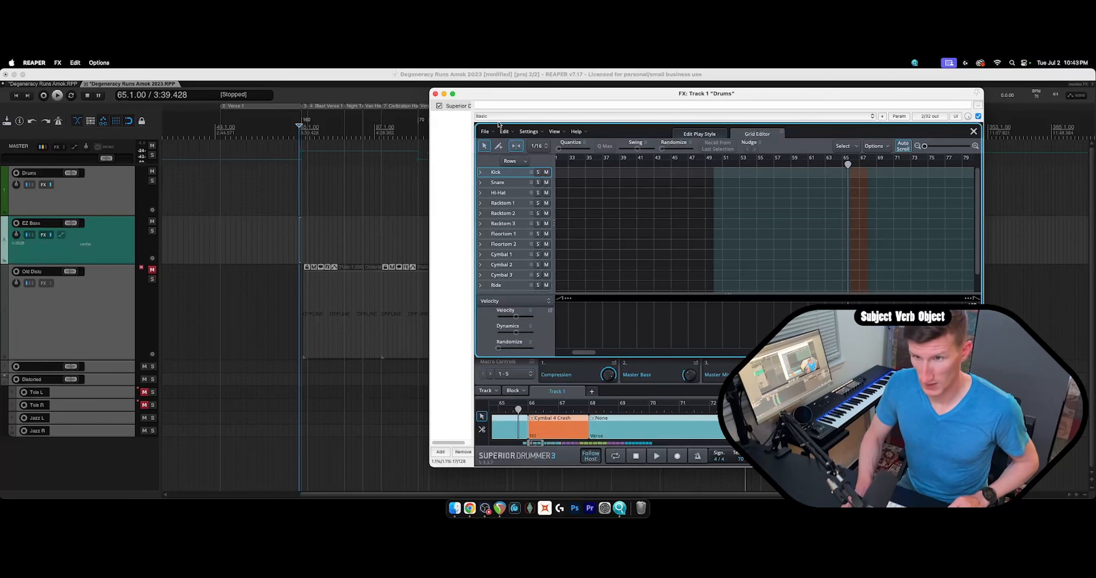
Undo the note removals made for the ride export until all drum rows are restored.
left_click(504, 131)
left_click(507, 142)
left_click(506, 132)
left_click(508, 141)
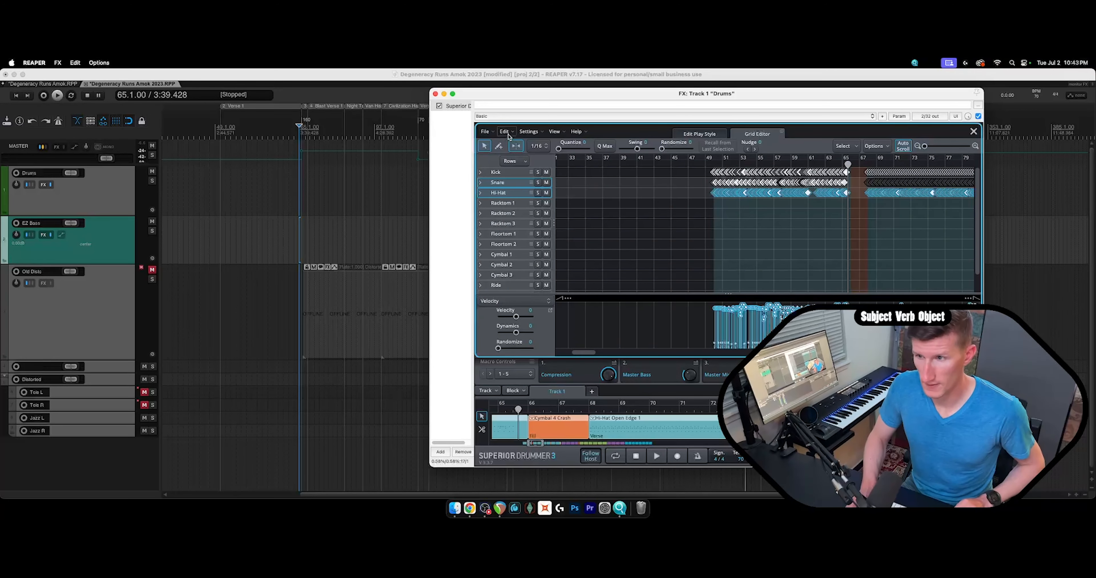
left_click(507, 133)
left_click(508, 142)
left_click(507, 133)
left_click(507, 141)
left_click(507, 133)
left_click(508, 142)
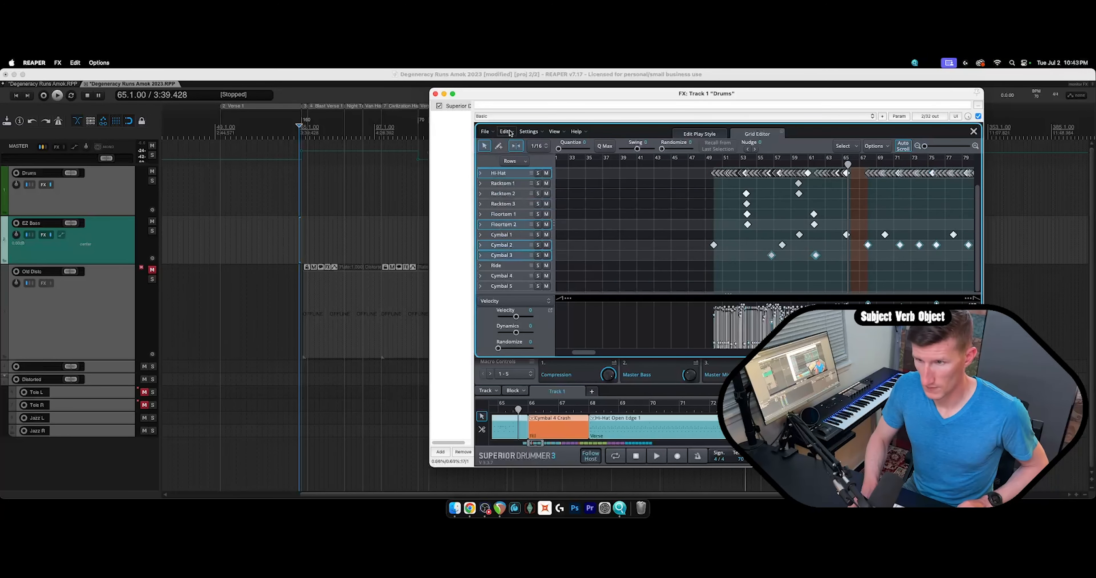
left_click(507, 133)
left_click(508, 141)
Delete the cymbal, ride, tom, Hi-Hat, Snare and Kick notes so only Cymbal 5 keeps its notes.
left_click(510, 287)
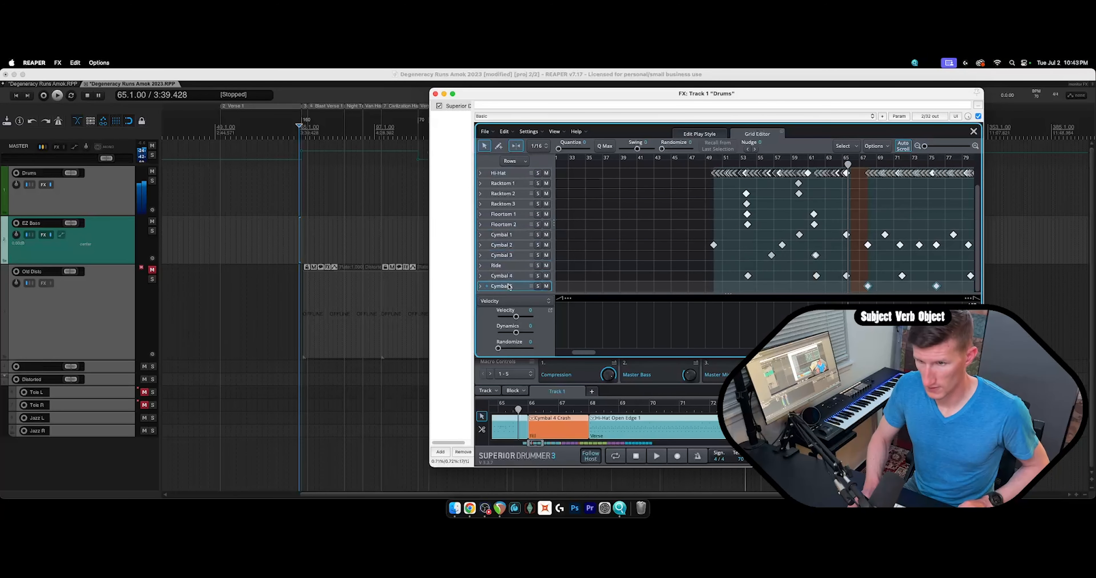
left_click(509, 276)
key("Delete")
left_click(509, 255)
key("Delete")
left_click(510, 245)
key("Delete")
left_click(509, 235)
left_click(510, 173)
key("Delete")
scroll(510, 179, "up", 3)
left_click(509, 183)
key("Delete")
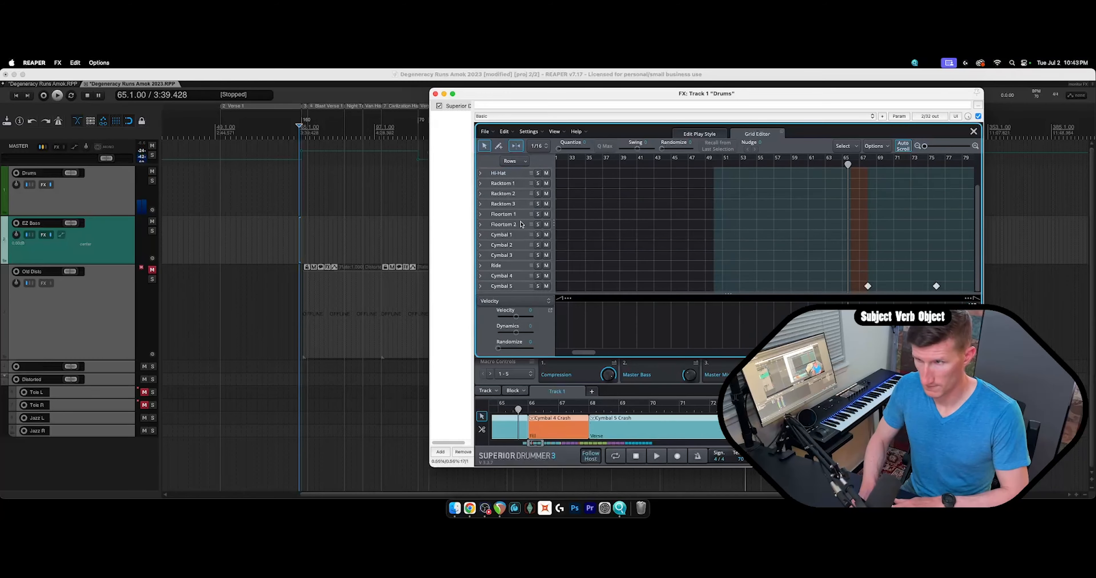
Export the remaining Cymbal 5 notes as a MIDI file named Degen China.
left_click(506, 286)
left_click(487, 391)
left_click(594, 182)
type("Degen China")
key("Return")
Undo the note removals made for the china export to bring back the full drum part.
left_click(507, 133)
left_click(511, 142)
left_click(507, 132)
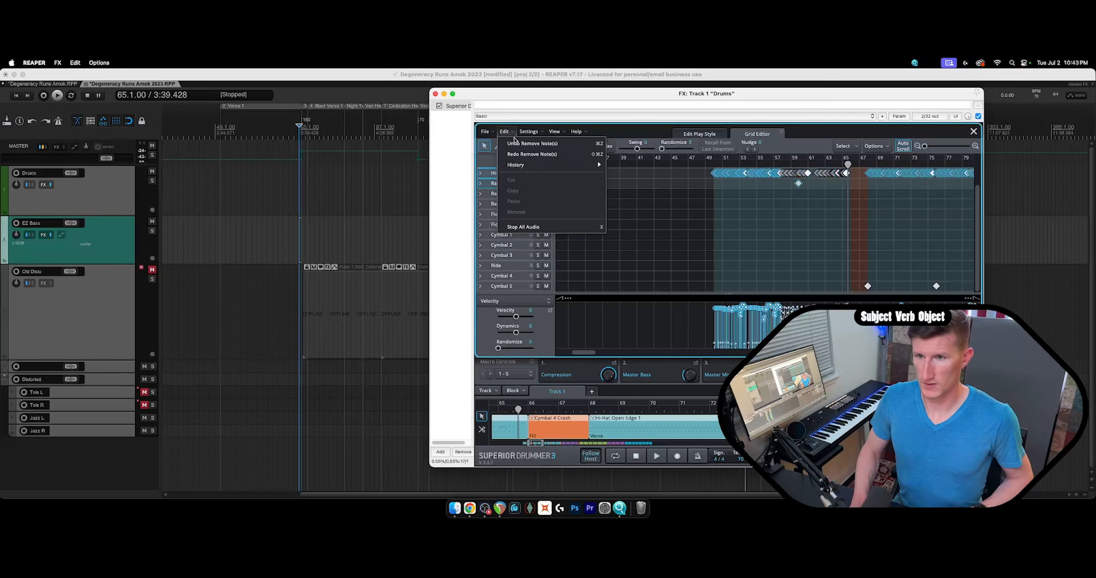
left_click(510, 143)
left_click(507, 133)
left_click(507, 132)
left_click(511, 144)
left_click(507, 132)
left_click(511, 143)
scroll(808, 175, "up", 3)
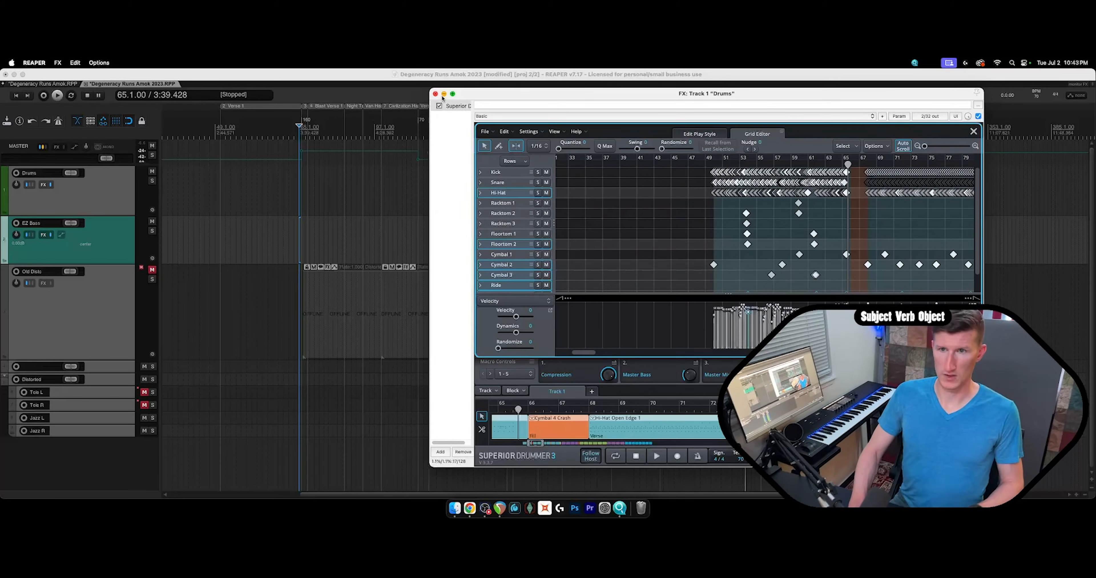
In the Degeneracy Runs Amok project, place the Degen Kick MIDI file on the PV Stereo track at the 120 tempo marker and open it for editing.
left_click(444, 94)
left_click(46, 85)
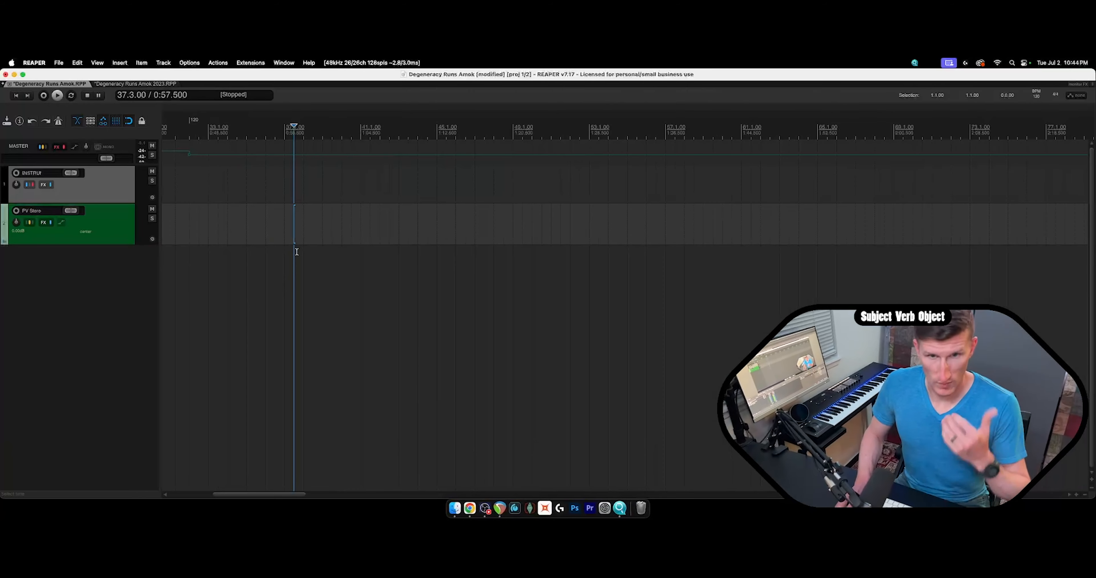
left_click(451, 506)
left_click_drag(500, 340, 256, 221)
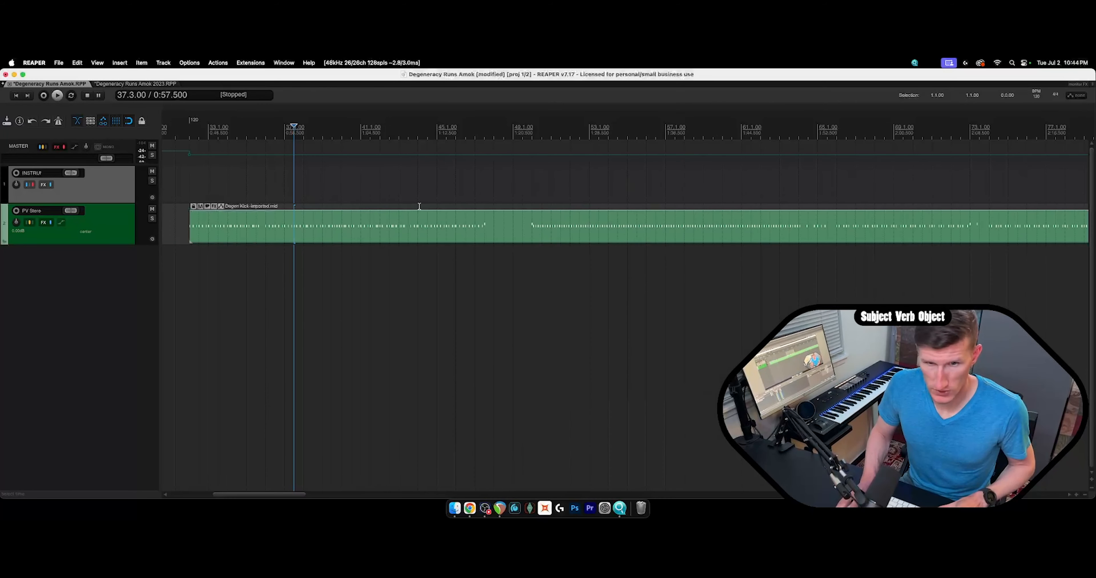
double_click(205, 232)
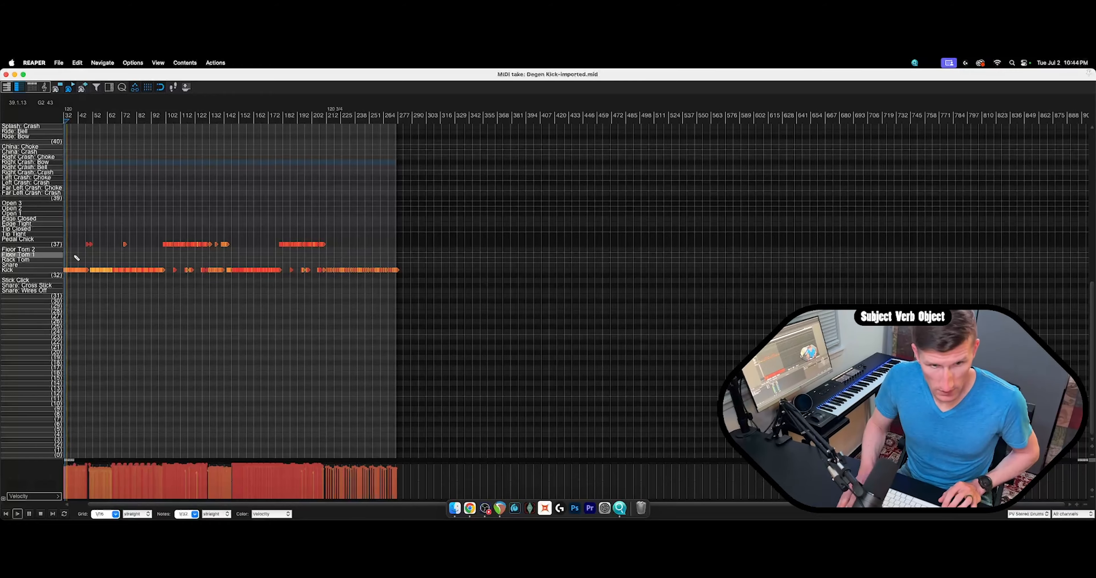
Move all the notes on row 37 of the Degen Kick take down onto the Kick row.
scroll(81, 254, "down", 3)
scroll(80, 258, "up", 8)
scroll(78, 260, "up", 10)
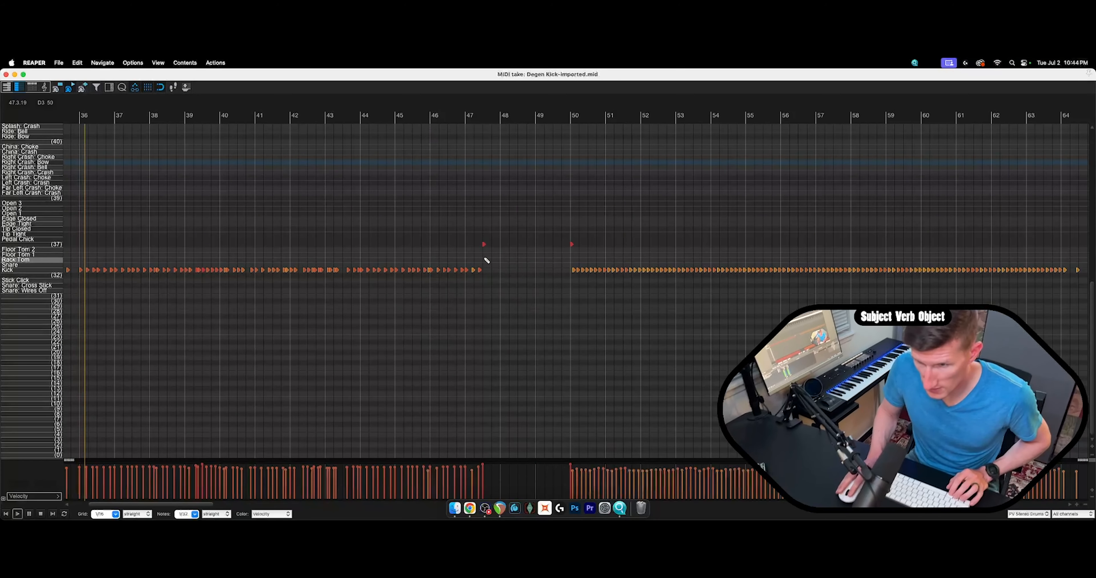
scroll(484, 264, "up", 3)
scroll(495, 264, "down", 10)
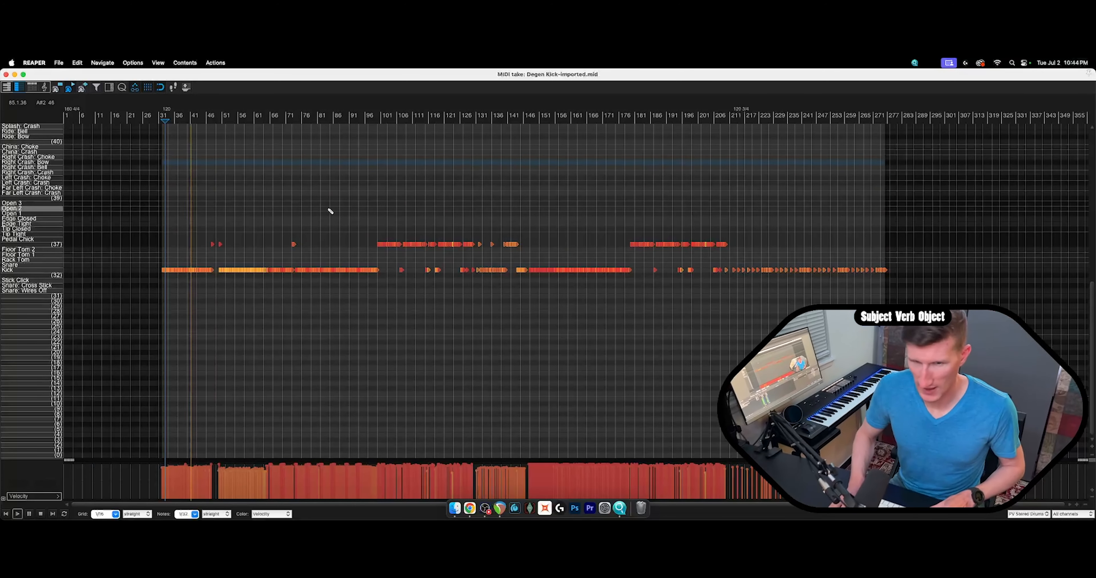
key("space")
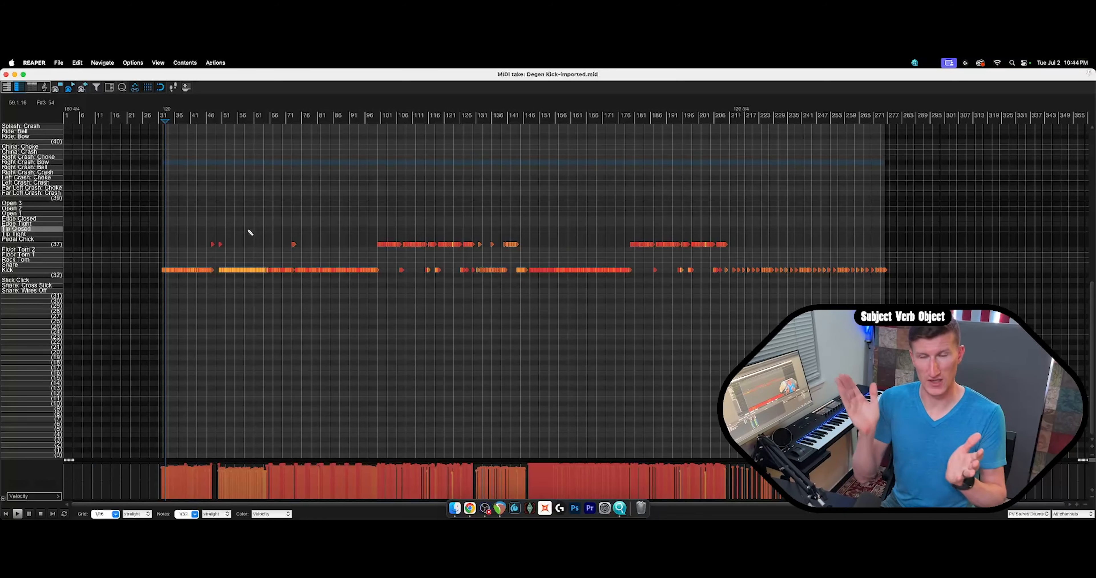
left_click_drag(198, 230, 742, 254)
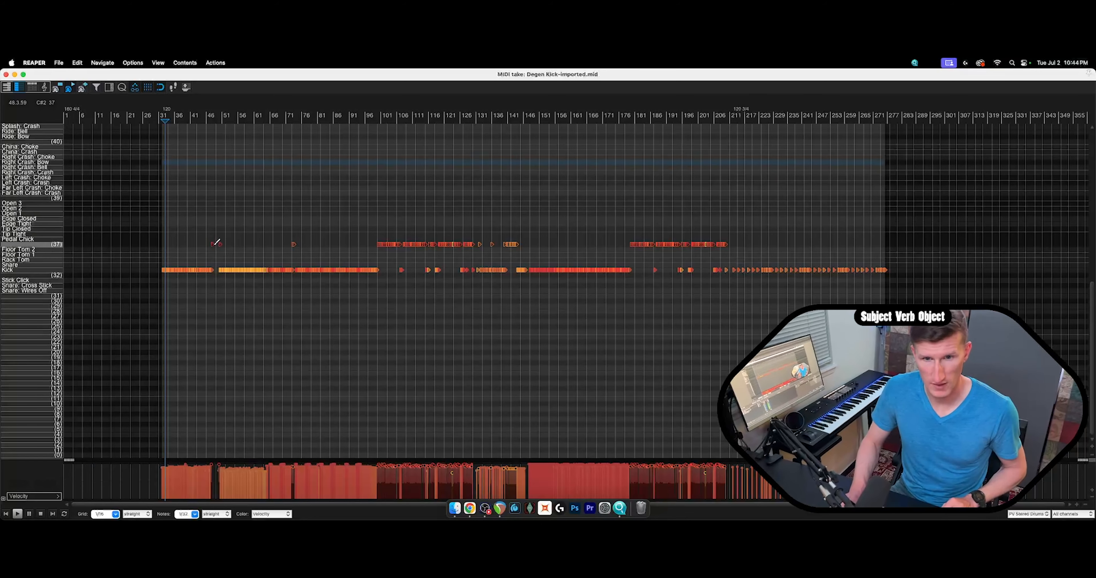
scroll(213, 246, "up", 15)
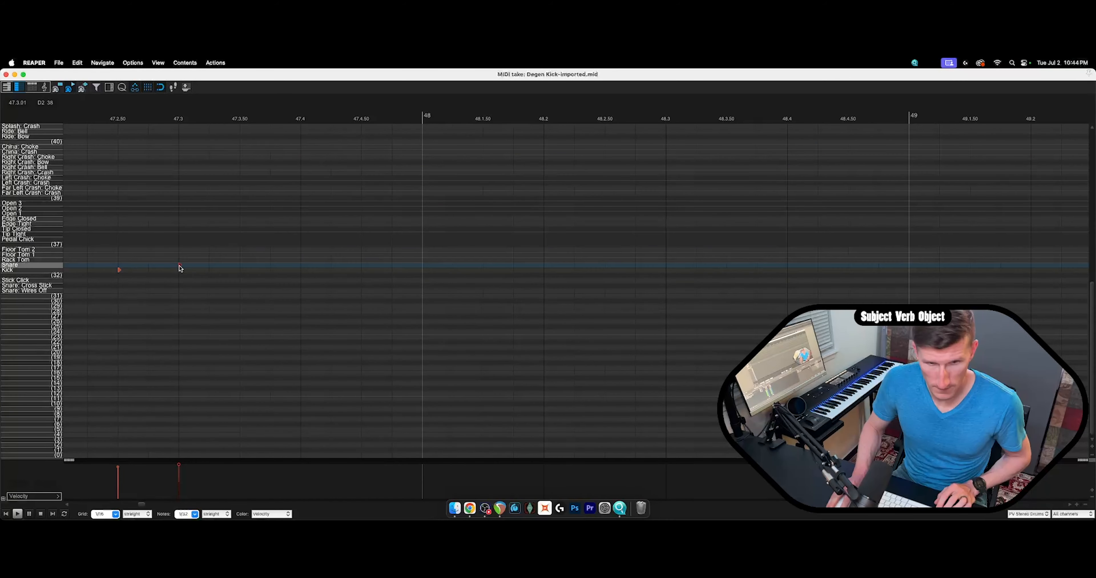
scroll(269, 269, "down", 15)
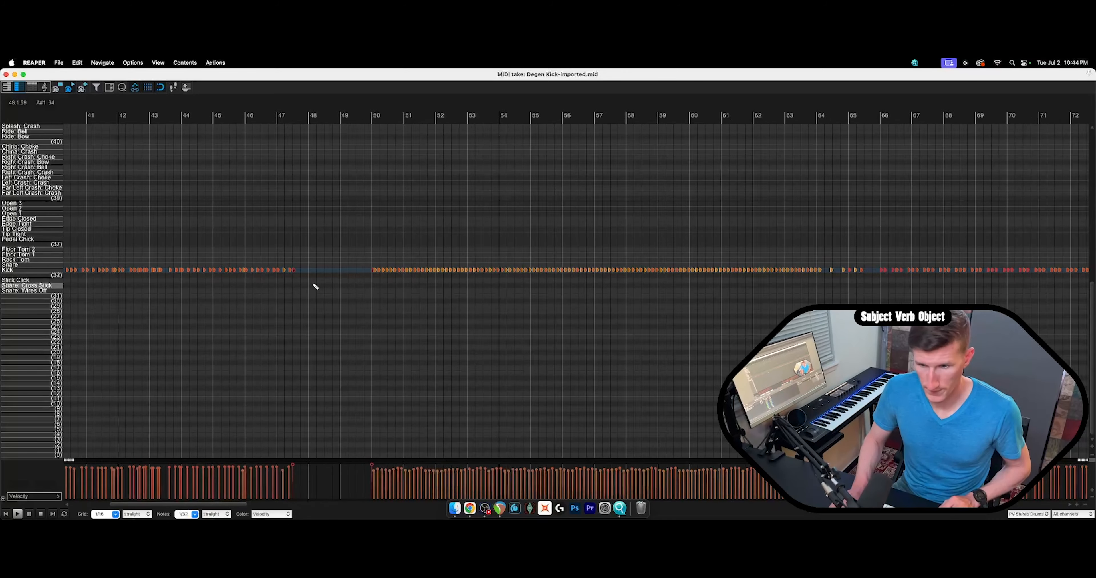
scroll(316, 289, "down", 10)
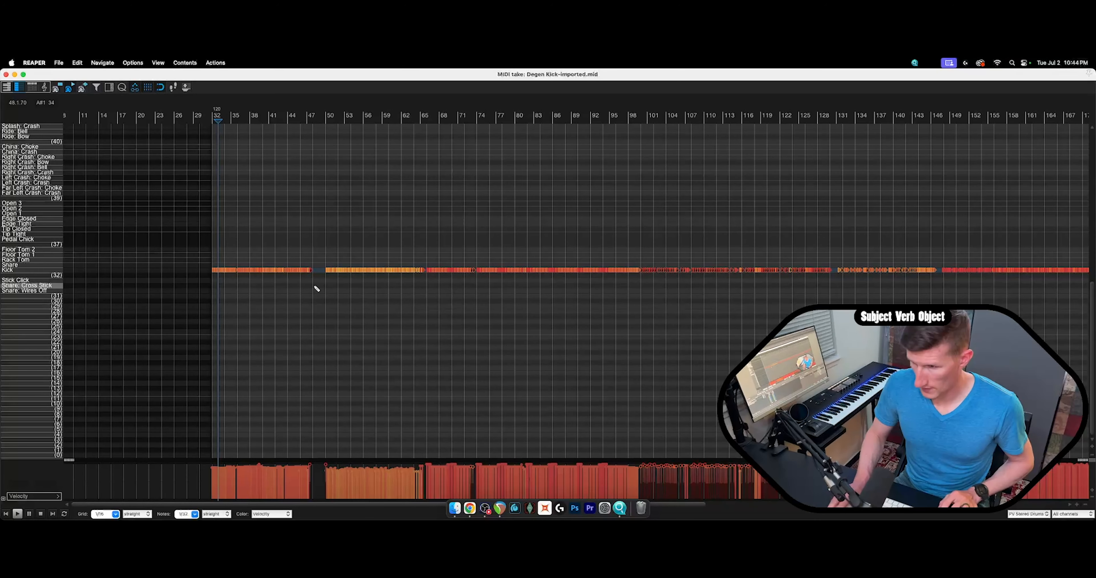
scroll(318, 288, "down", 1)
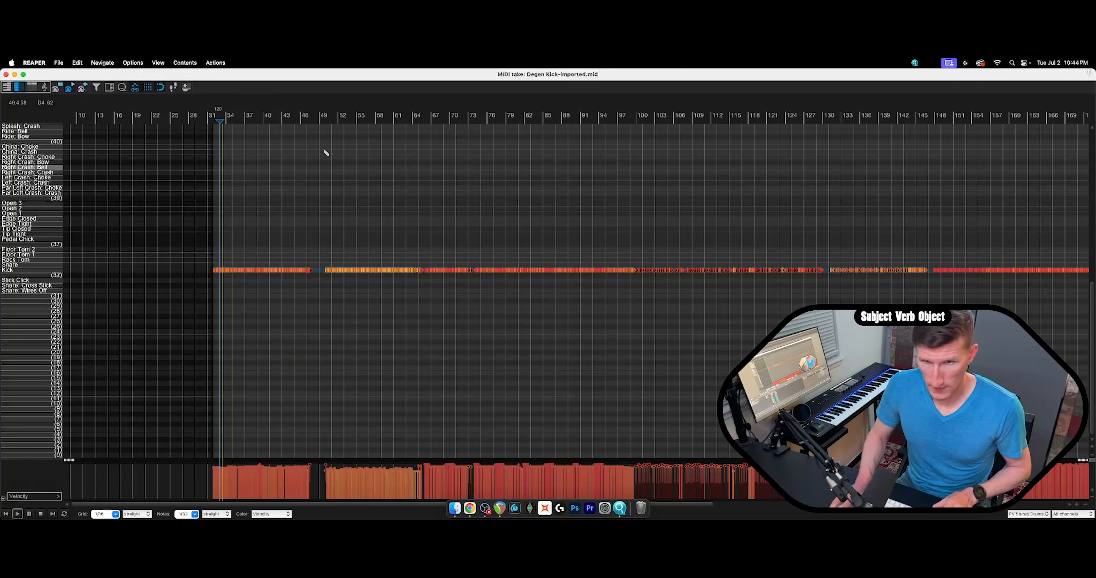
Play back the remapped kick part from about measure 50, then stop and close the MIDI editor.
left_click(324, 118)
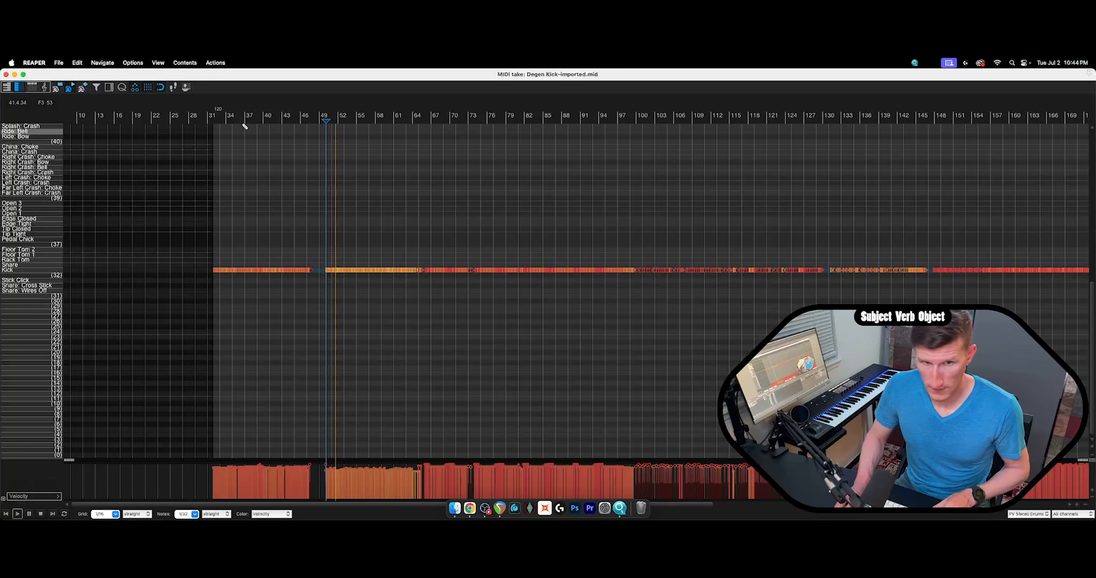
key("space")
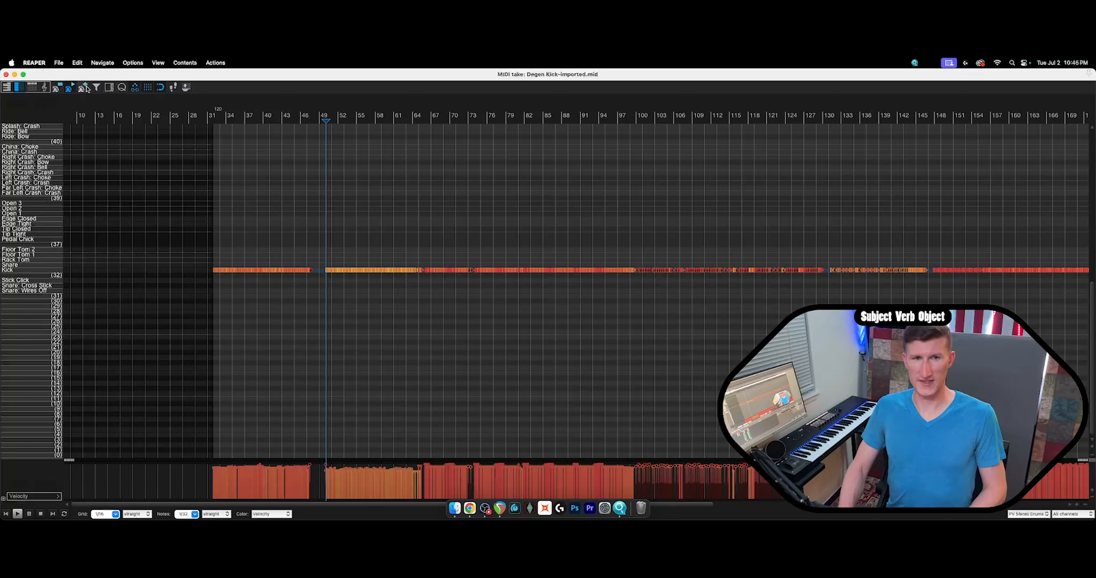
left_click(6, 75)
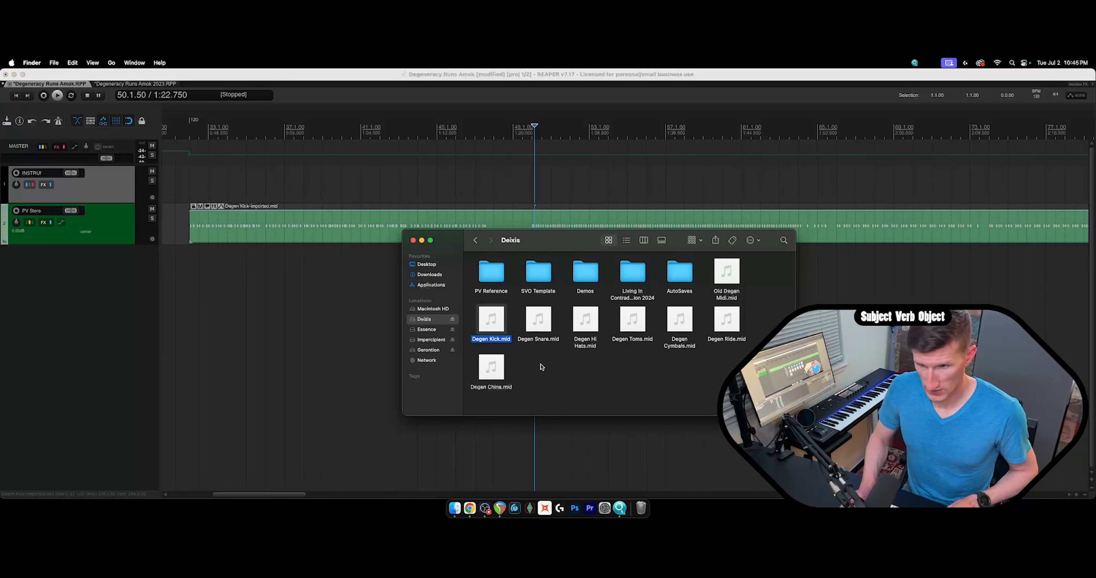
Place the Degen Snare MIDI file on the PV Stereo Drums track at the 120 tempo marker and open its note rows for editing.
left_click_drag(547, 330, 194, 251)
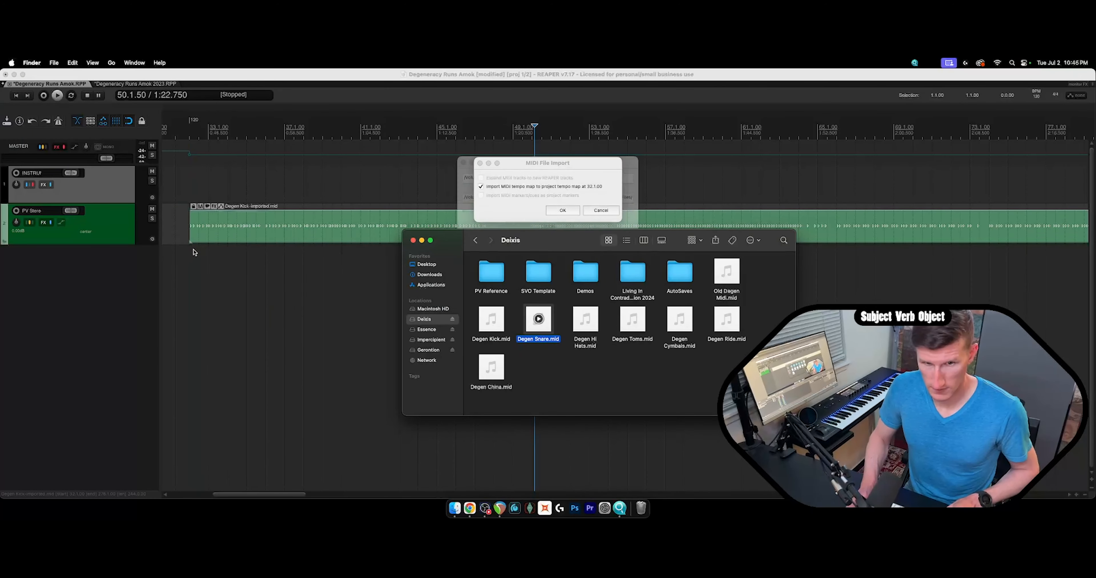
left_click(571, 212)
double_click(215, 233)
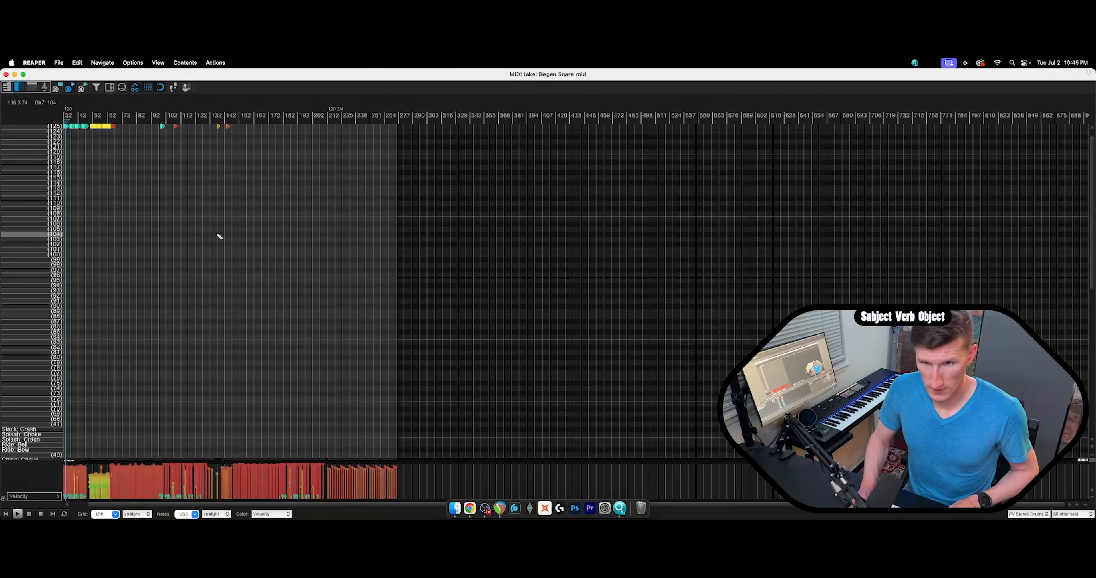
scroll(144, 306, "down", 2)
scroll(40, 336, "down", 5)
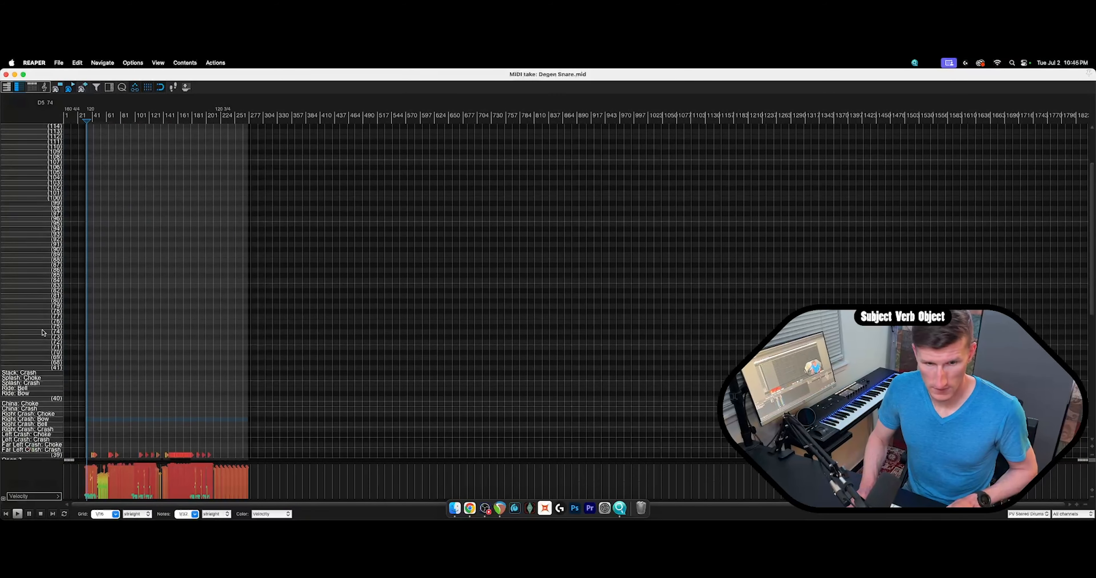
scroll(38, 330, "down", 7)
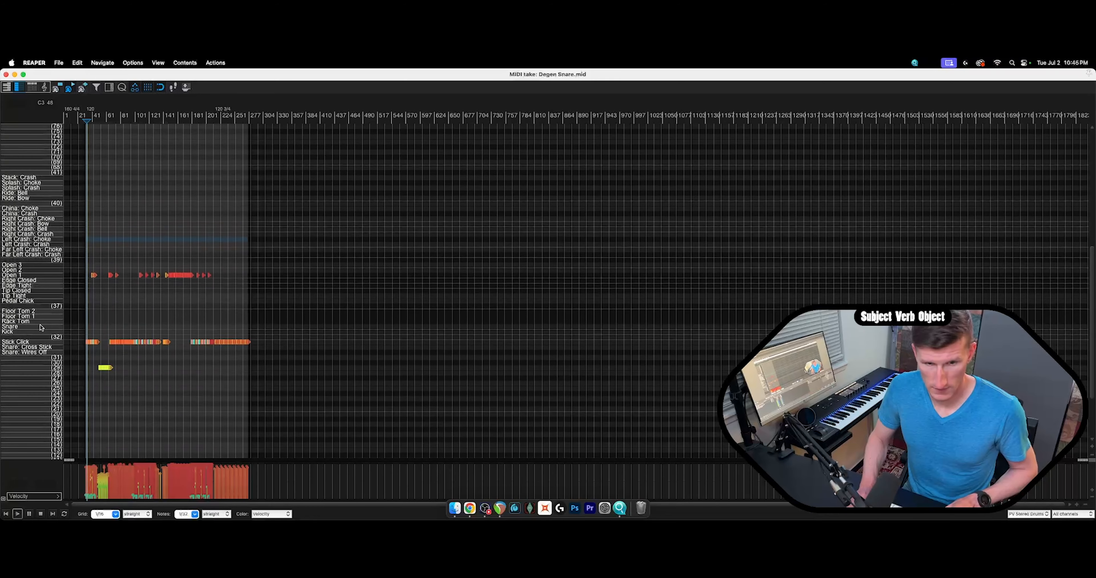
Move the Snare: Wires Off notes from bar 50 to about bar 66 onto the Snare row.
scroll(46, 331, "down", 1)
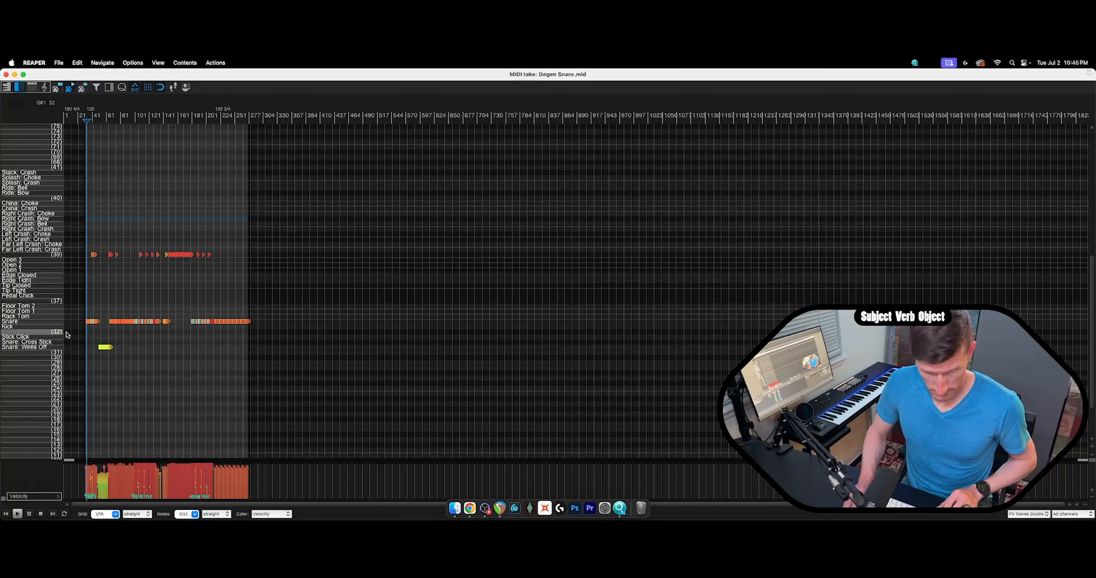
scroll(316, 391, "down", 3)
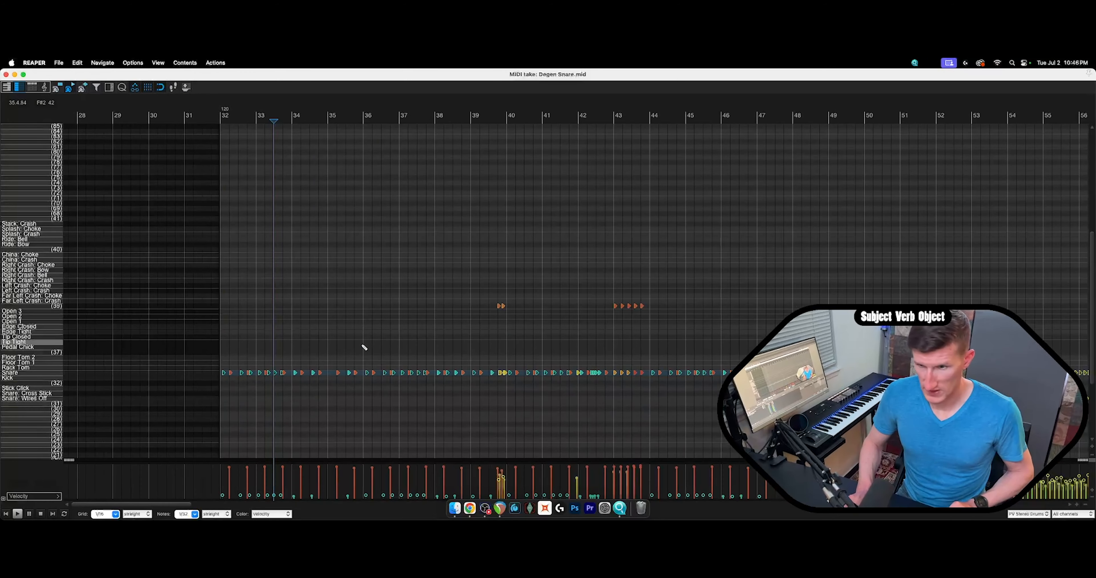
scroll(364, 347, "down", 3)
scroll(23, 327, "down", 1)
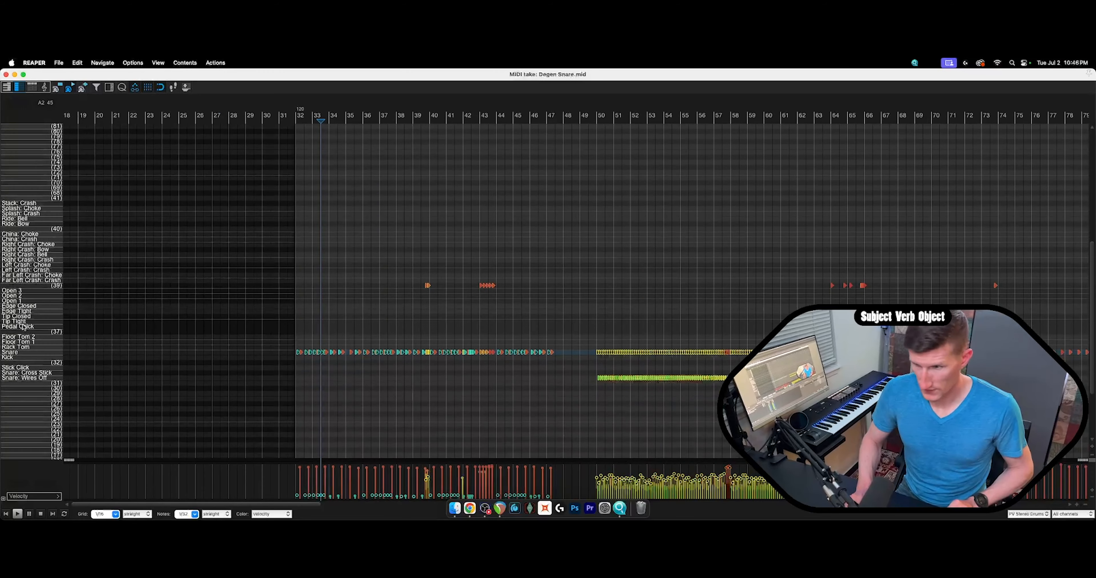
scroll(22, 327, "down", 4)
scroll(400, 339, "up", 6)
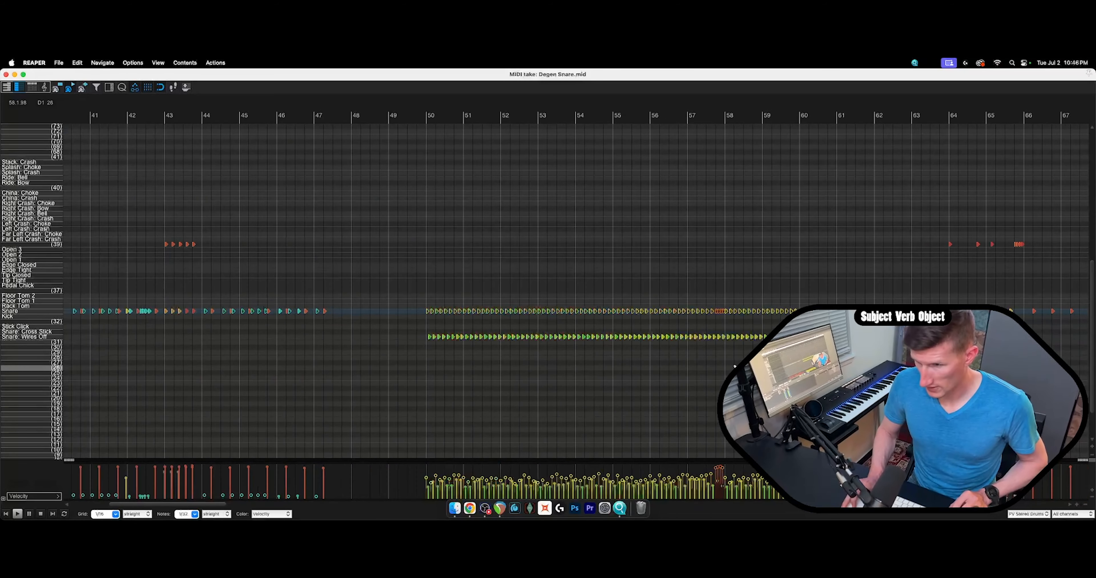
scroll(489, 325, "down", 3)
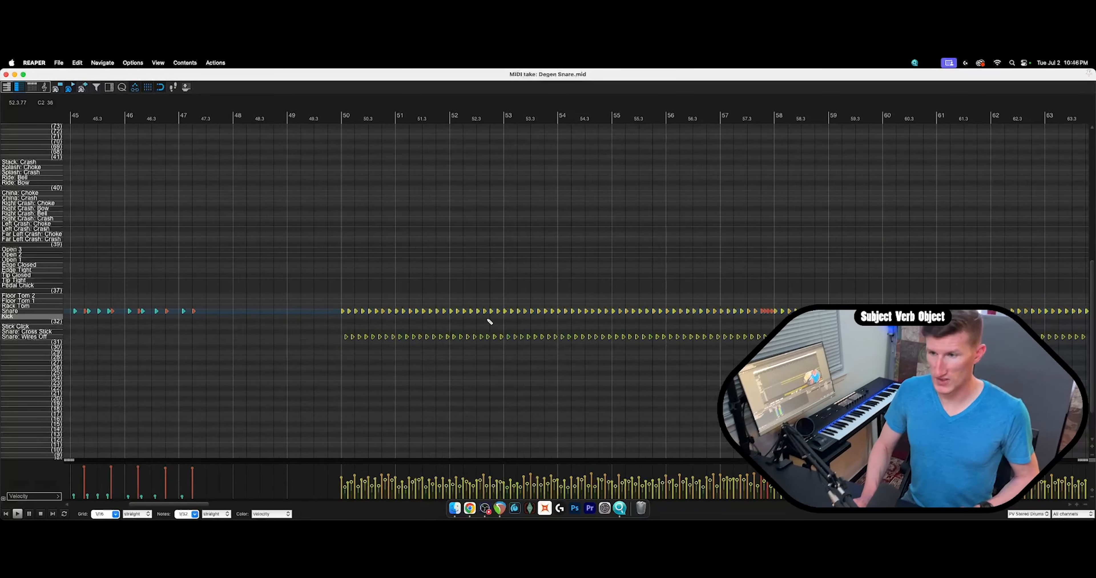
scroll(464, 359, "right", 10)
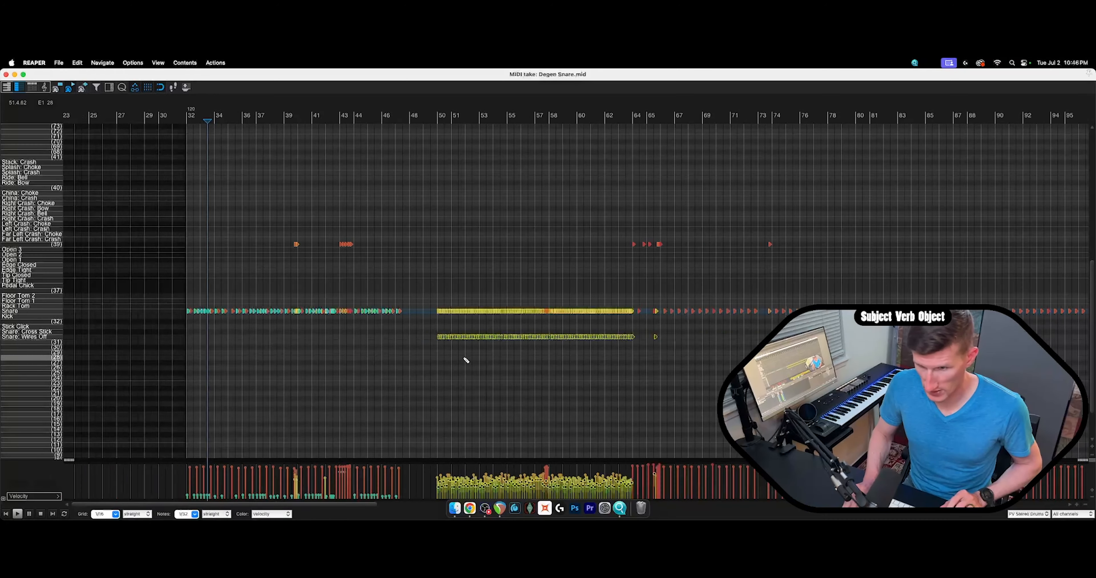
scroll(171, 359, "down", 5)
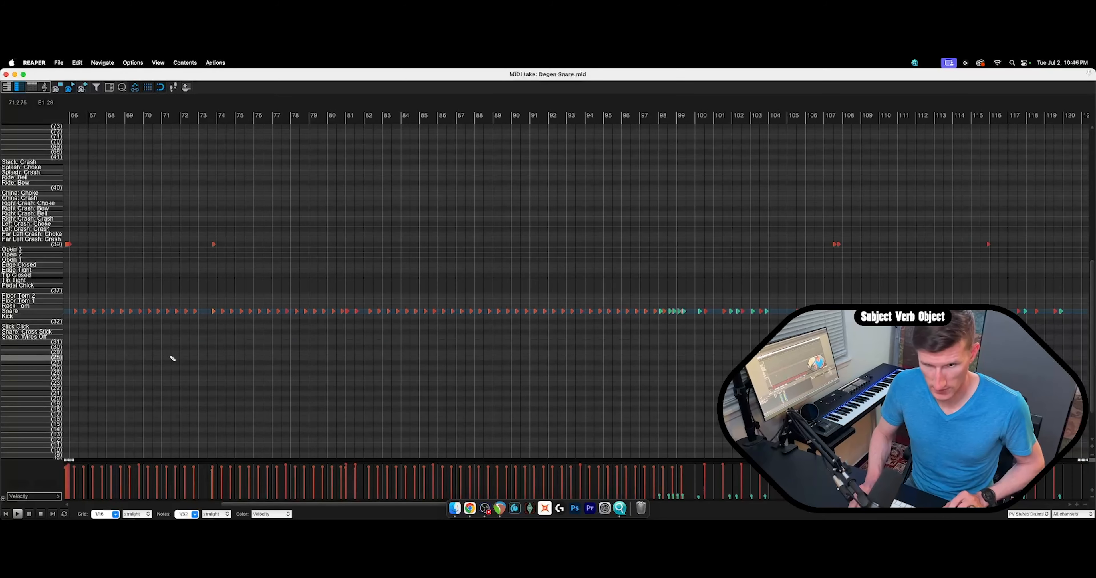
scroll(97, 322, "up", 4)
scroll(97, 321, "up", 6)
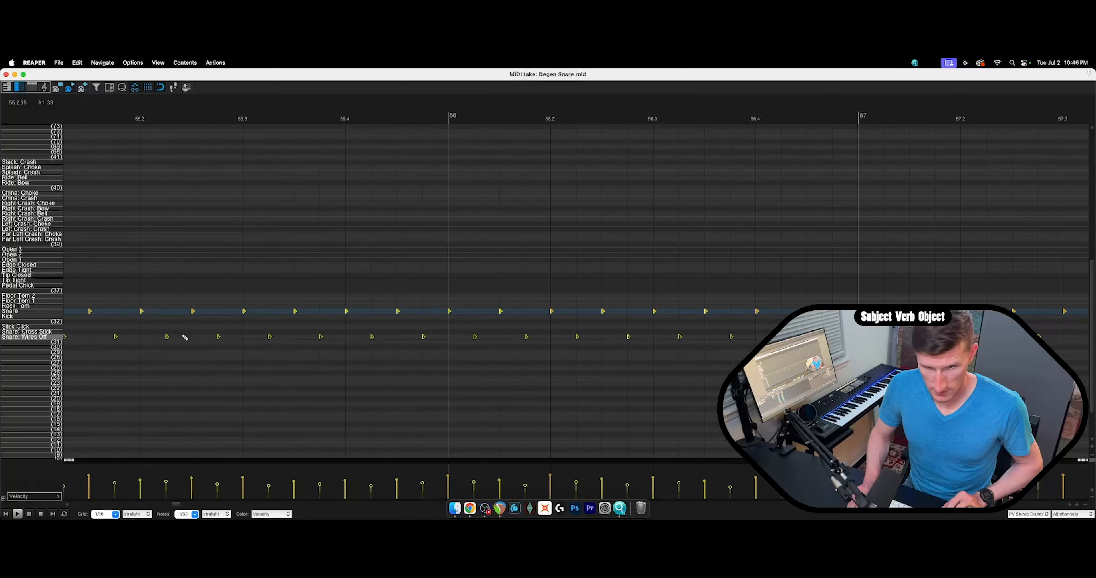
left_click_drag(270, 338, 277, 317)
scroll(278, 317, "down", 10)
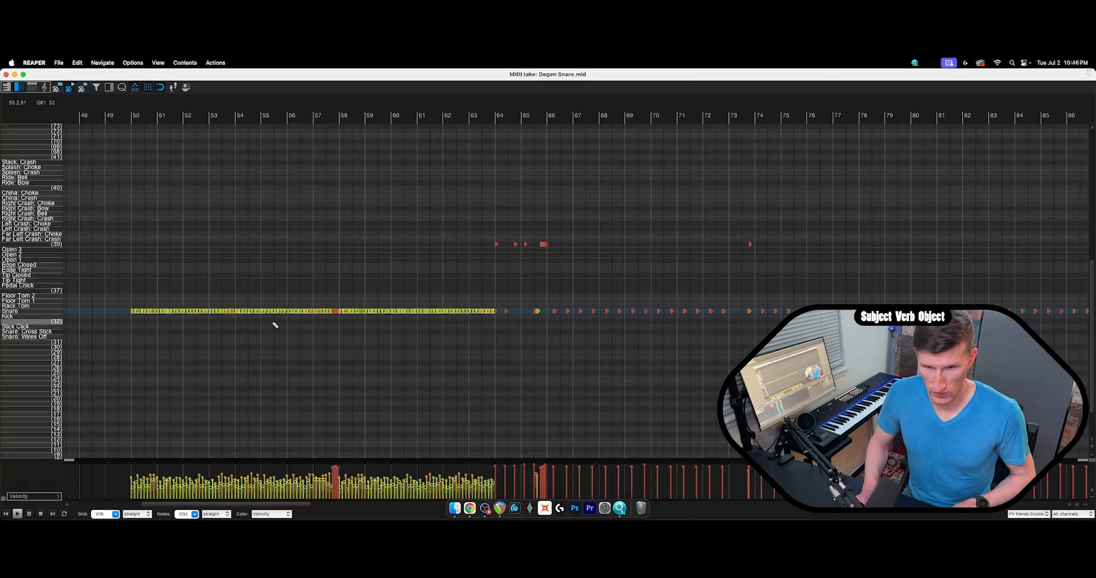
Move the row 39 notes in bars 64 and 65 straight down onto the Snare row.
scroll(419, 246, "up", 3)
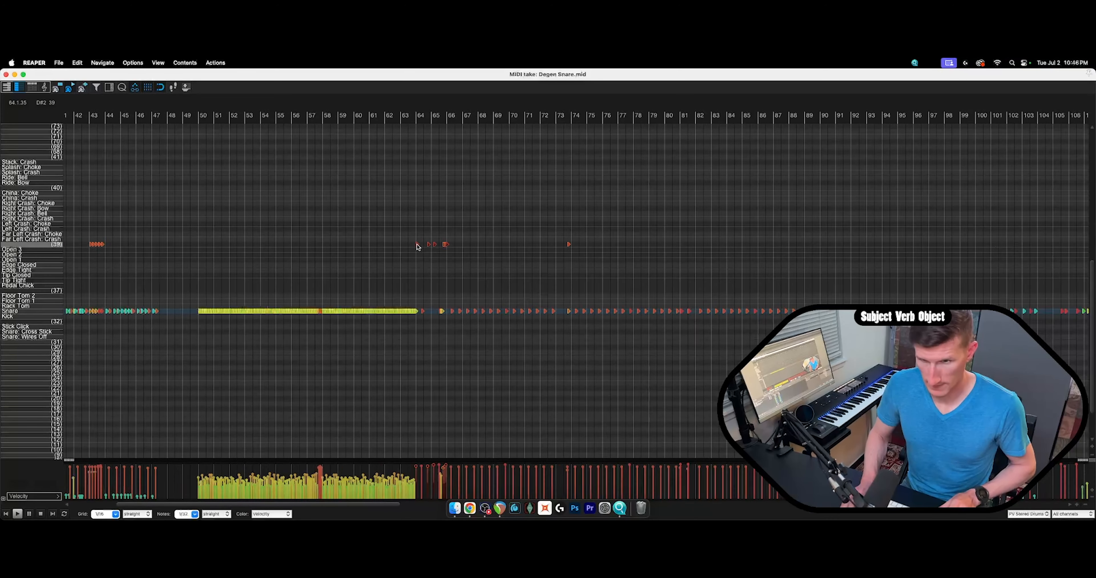
scroll(419, 246, "up", 6)
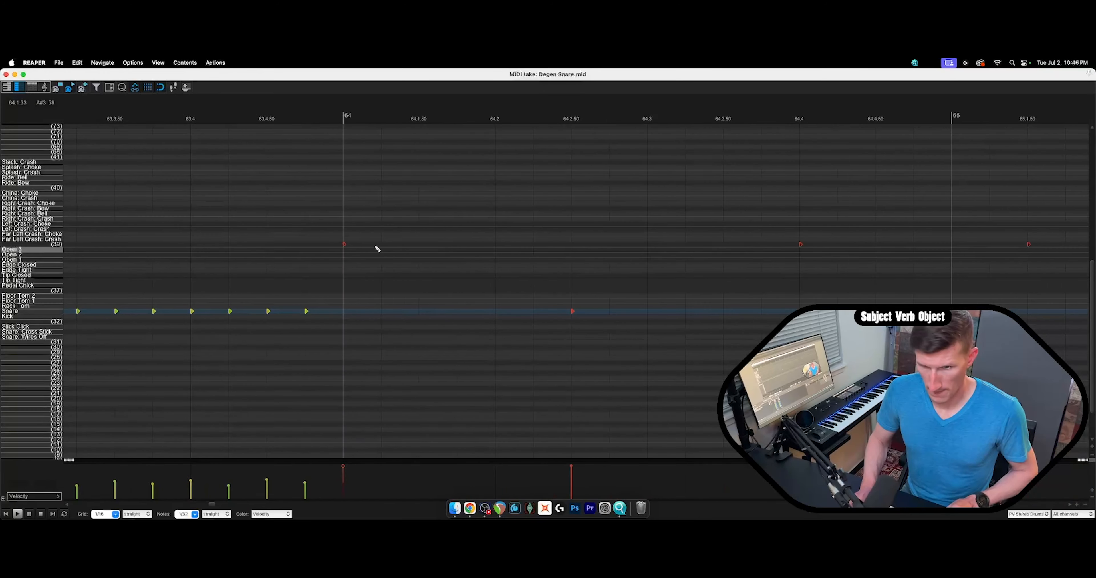
left_click(344, 245)
left_click_drag(344, 246, 345, 313)
scroll(438, 282, "up", 3)
scroll(437, 285, "down", 10)
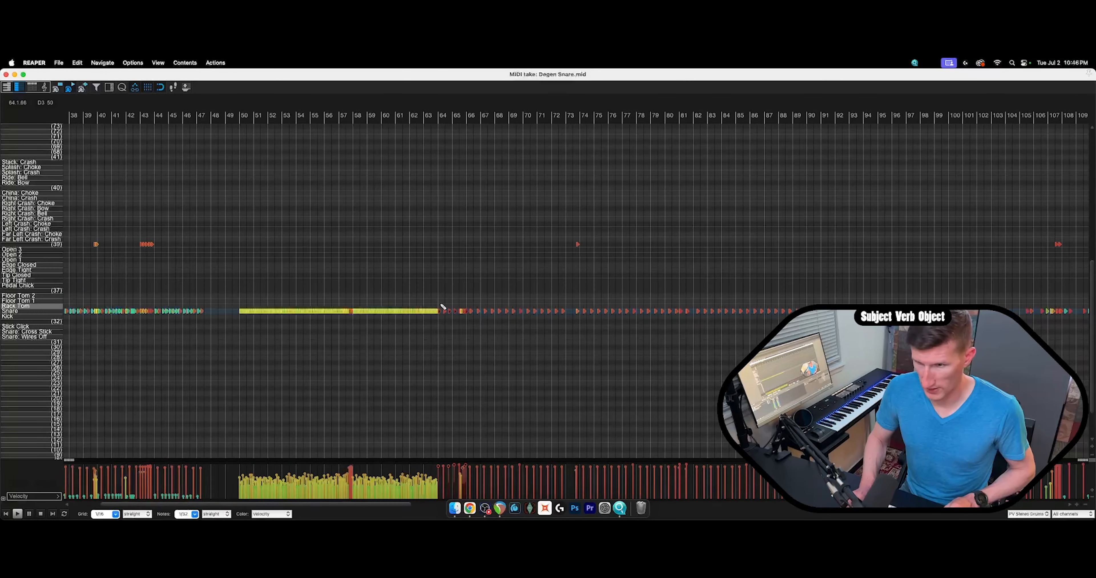
Move all remaining row 39 notes, including the five in bar 43, down onto the Snare row.
scroll(300, 244, "up", 8)
left_click(149, 245)
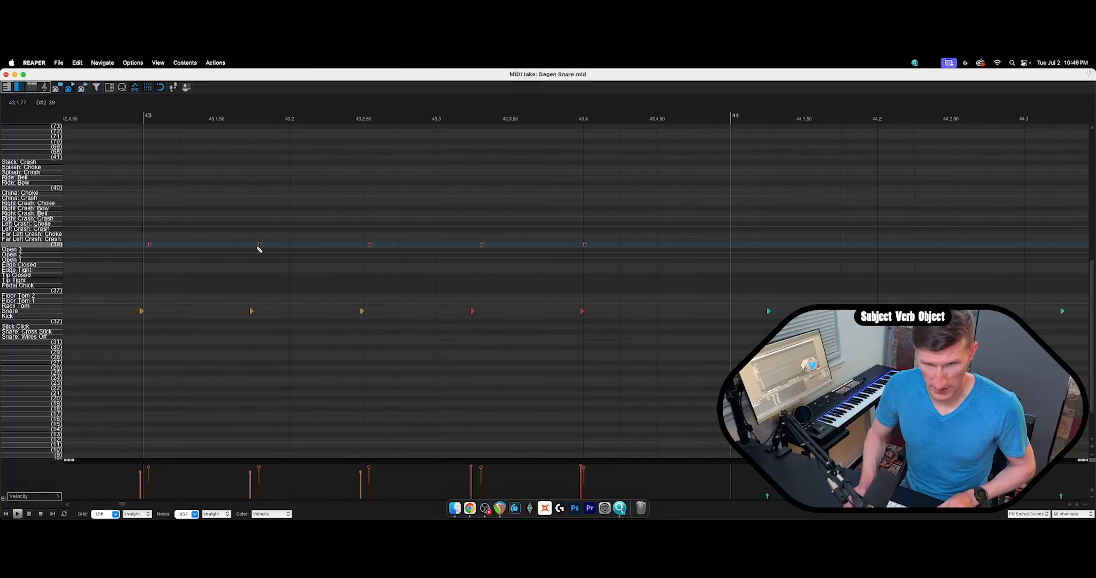
left_click_drag(370, 247, 384, 312)
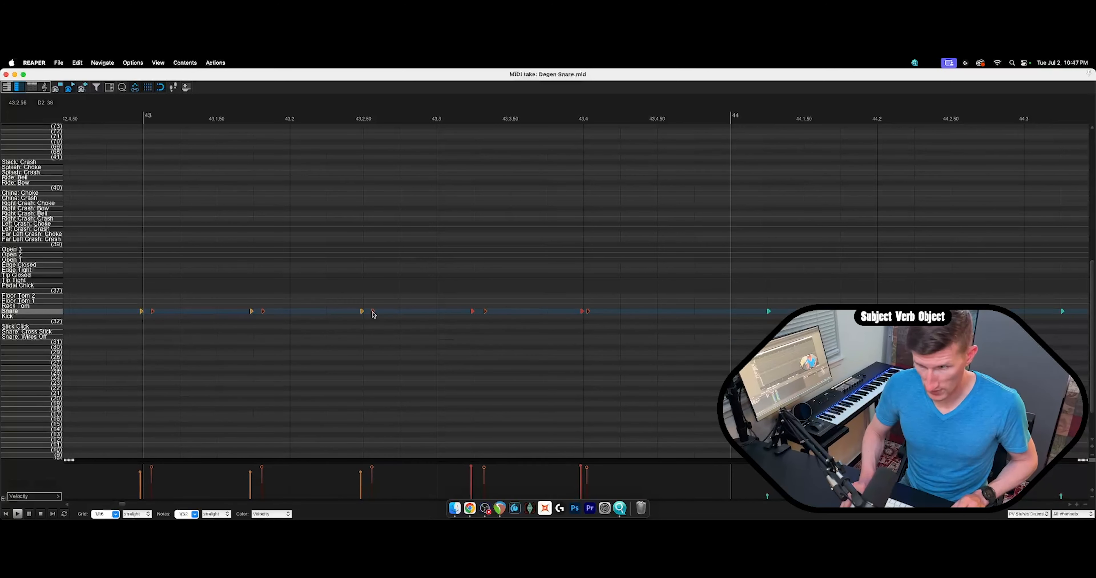
scroll(371, 313, "down", 10)
Play part of the remapped snare take, check the rows above and below for stray notes, and put the MIDI editor away.
key("space")
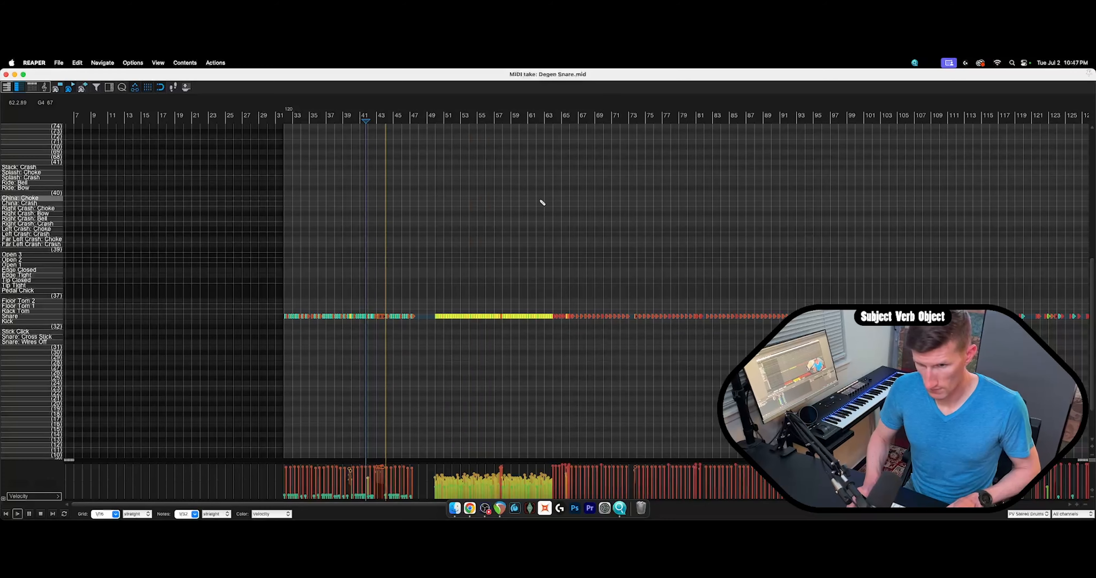
key("space")
scroll(452, 406, "down", 8)
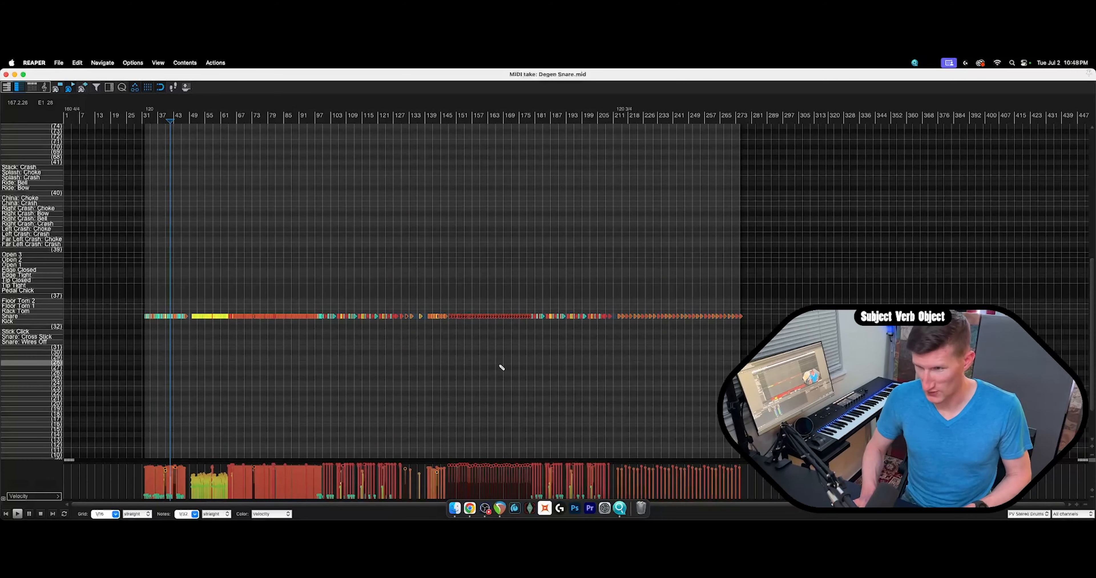
scroll(121, 272, "down", 5)
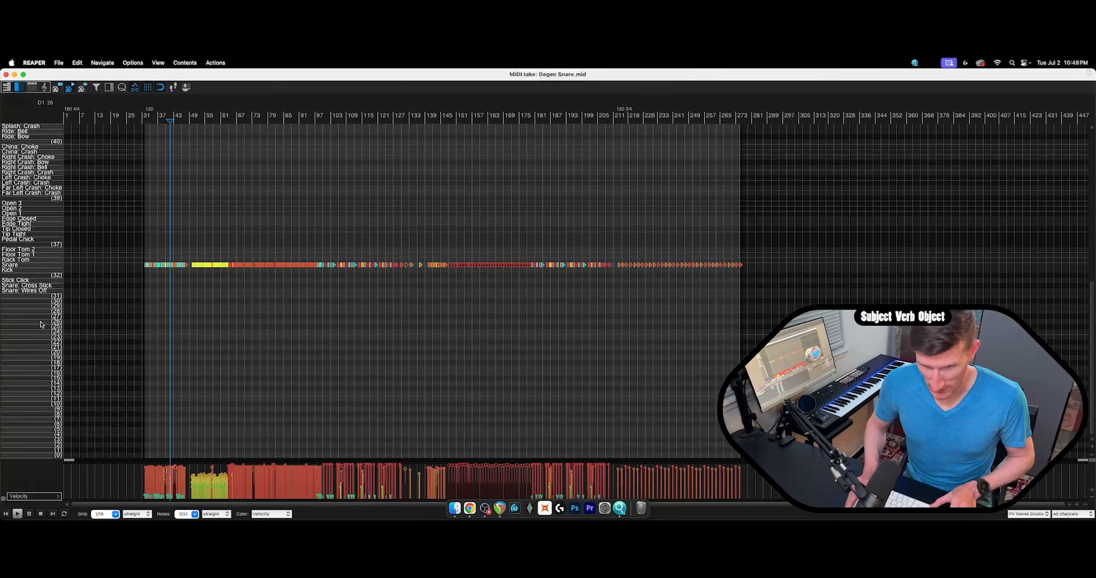
scroll(46, 326, "up", 15)
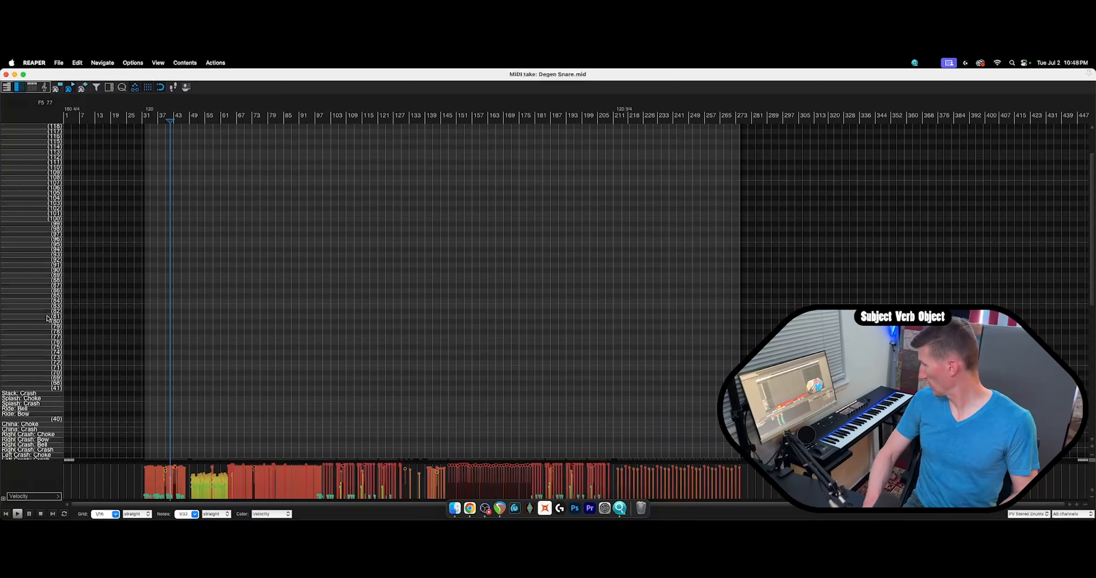
scroll(48, 314, "down", 15)
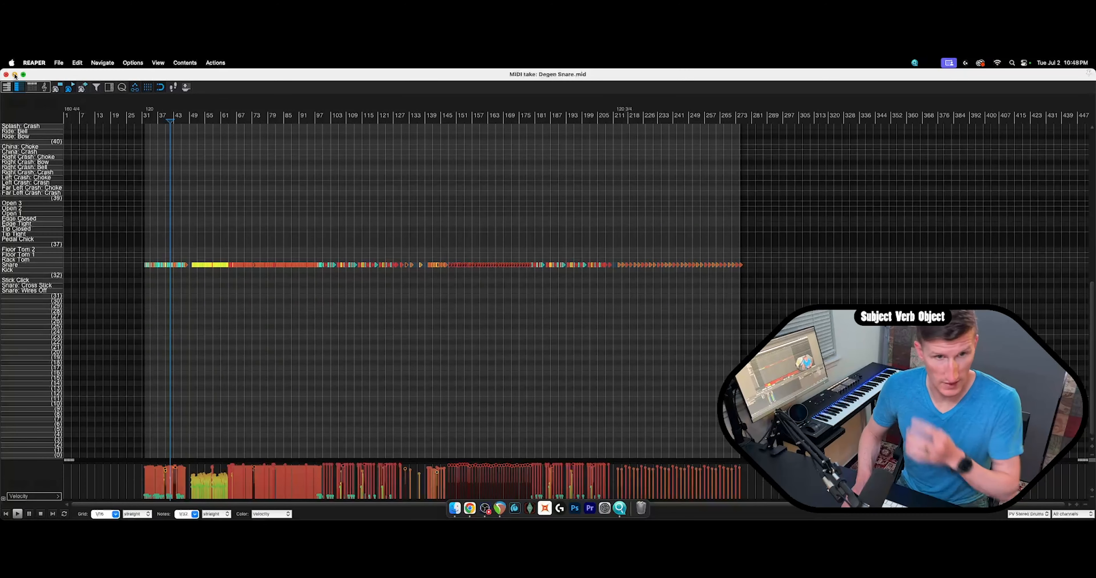
left_click(15, 75)
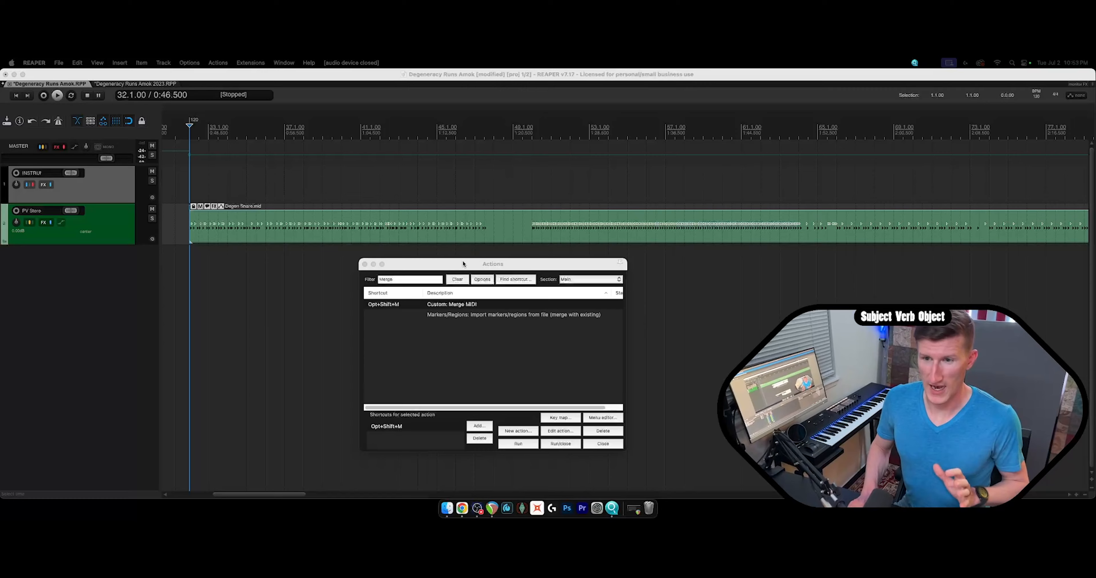
Reposition the Actions window just below the PV Stereo track's item.
left_click_drag(462, 264, 572, 266)
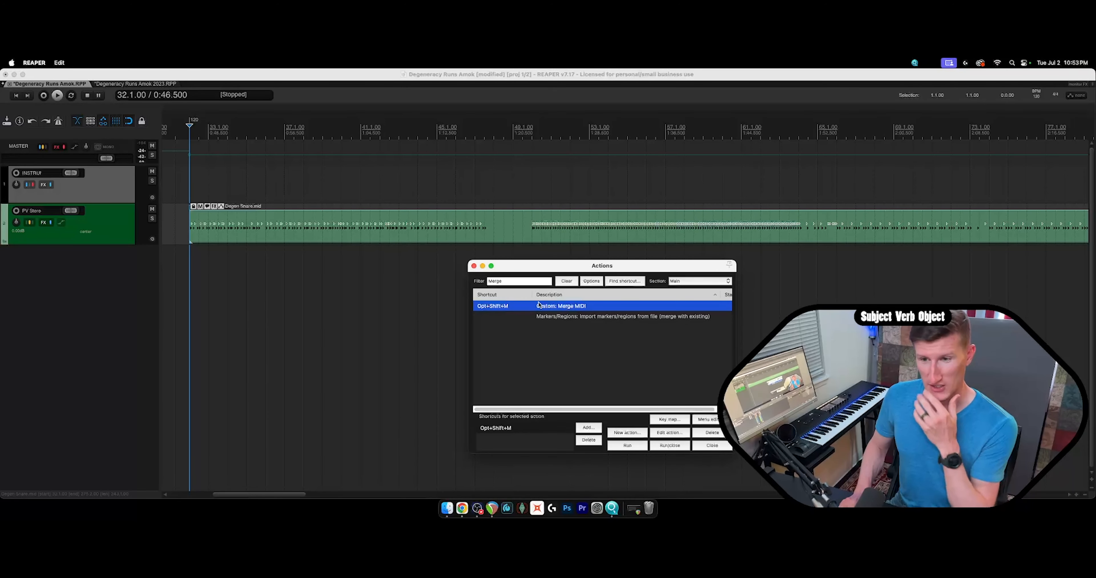
left_click_drag(518, 272, 512, 259)
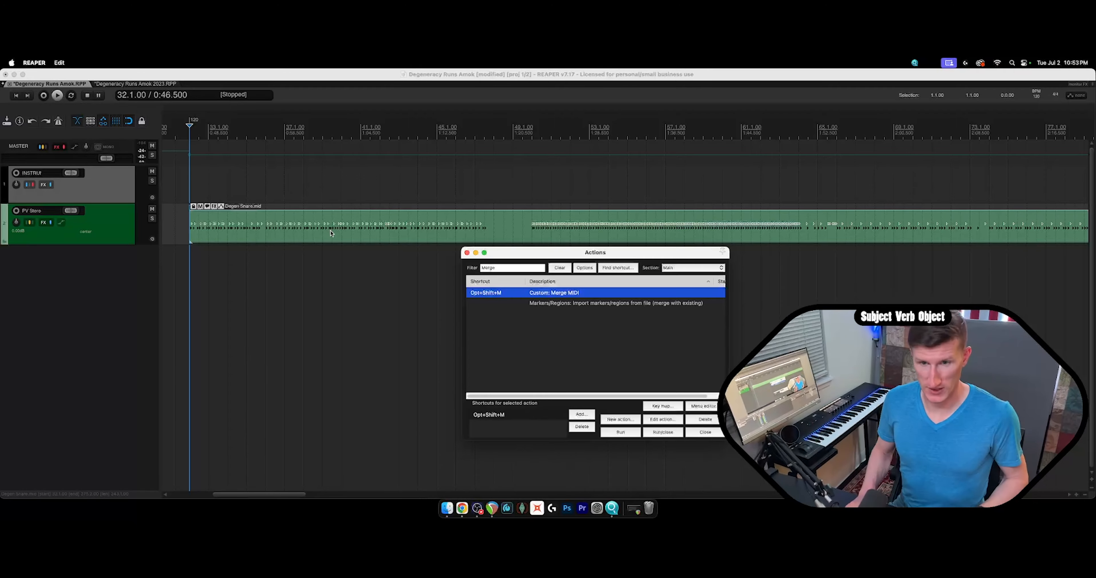
Open the Degen Snare.mid item in the MIDI editor, play it briefly, and close the editor.
left_click(342, 229)
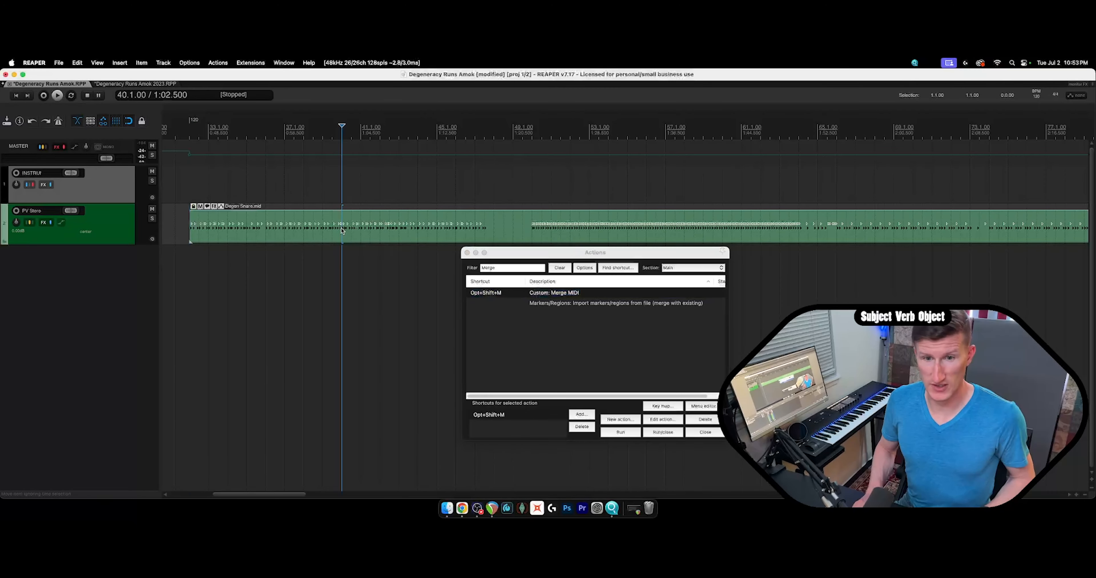
double_click(273, 236)
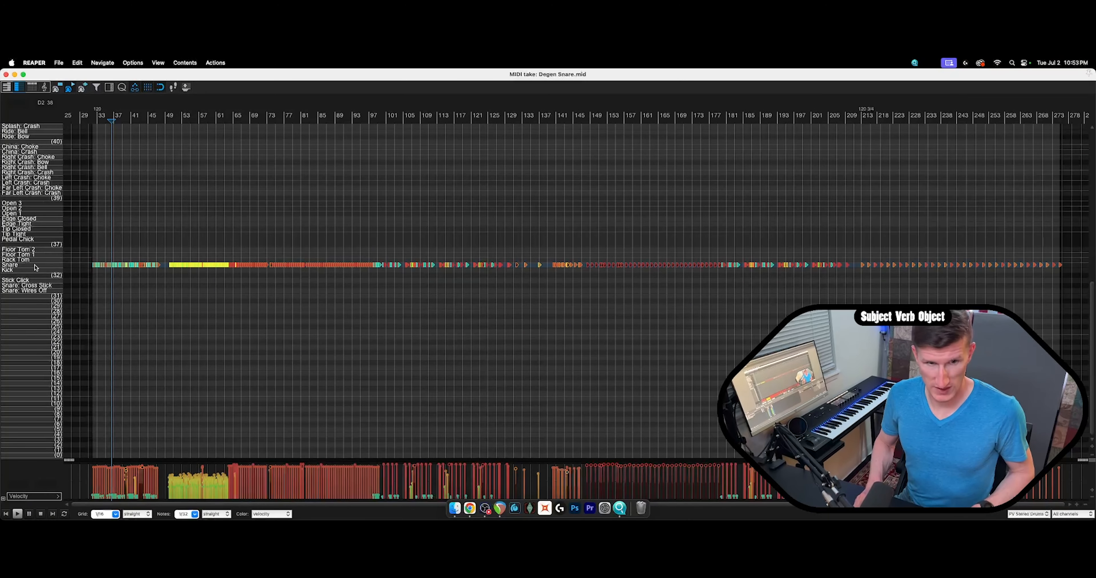
key("space")
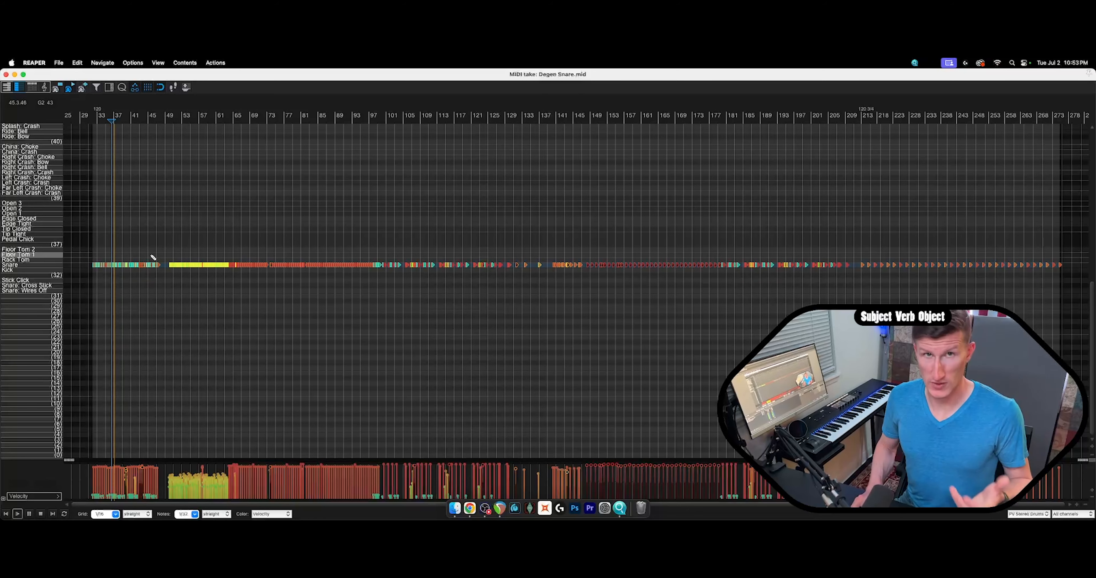
key("space")
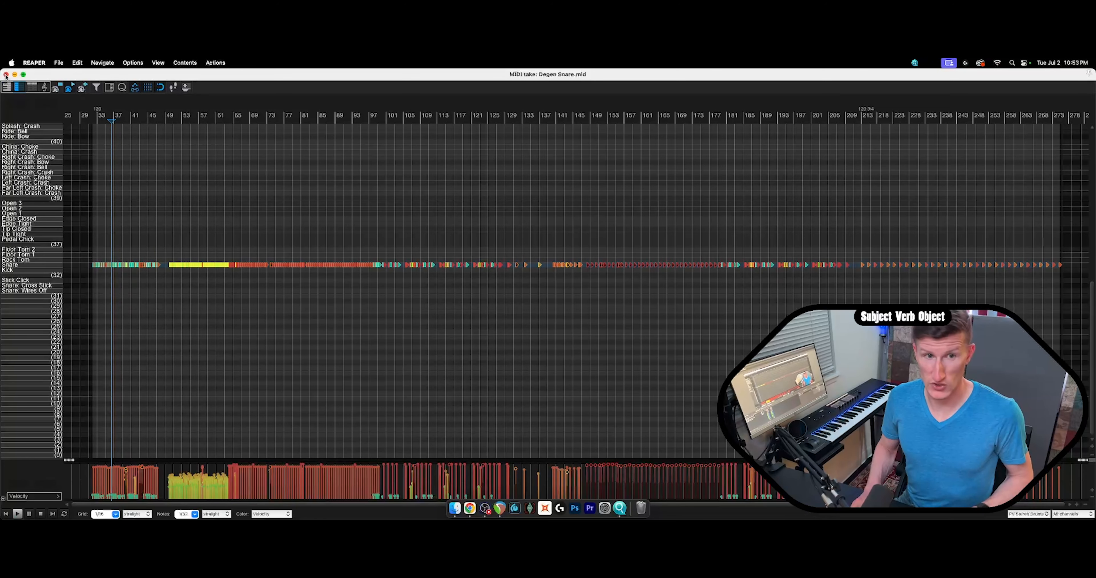
left_click(6, 74)
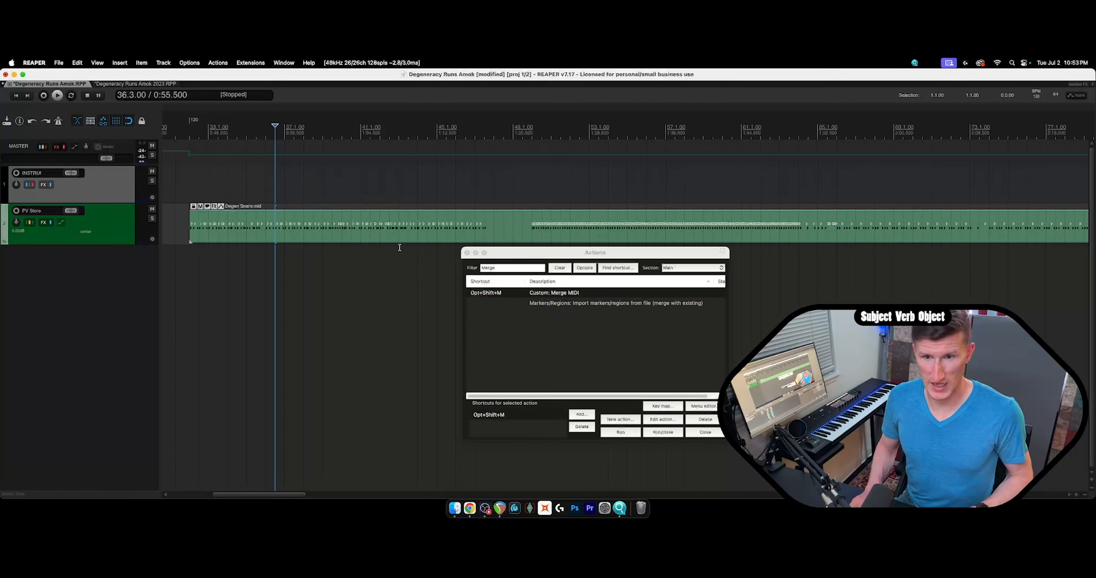
Select the overlapping items on the PV Stereo track and combine them with the Custom: Merge MIDI action.
left_click(342, 241)
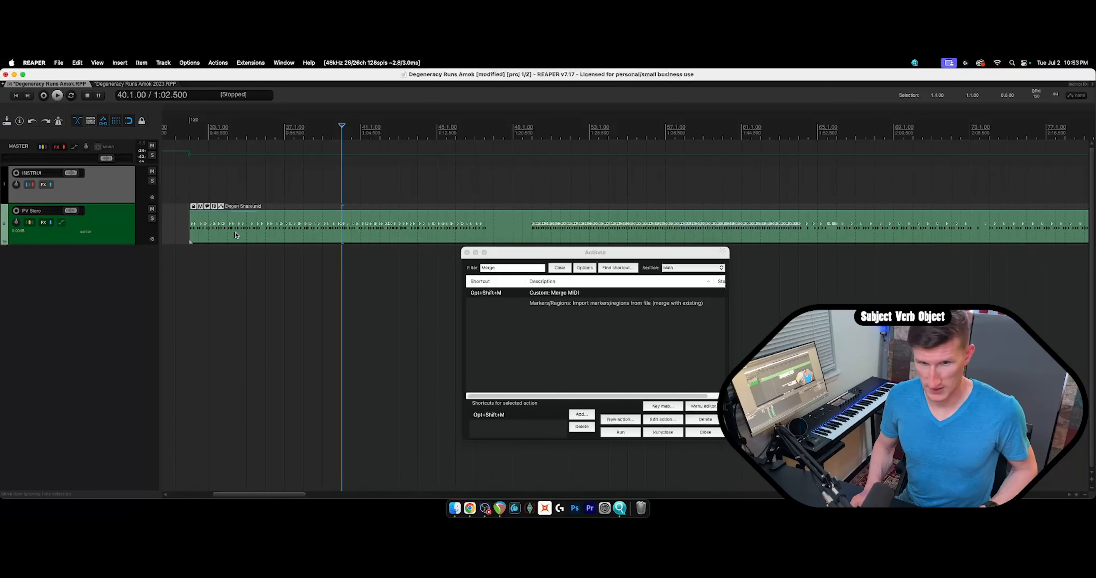
left_click(237, 235)
left_click_drag(181, 181, 231, 265)
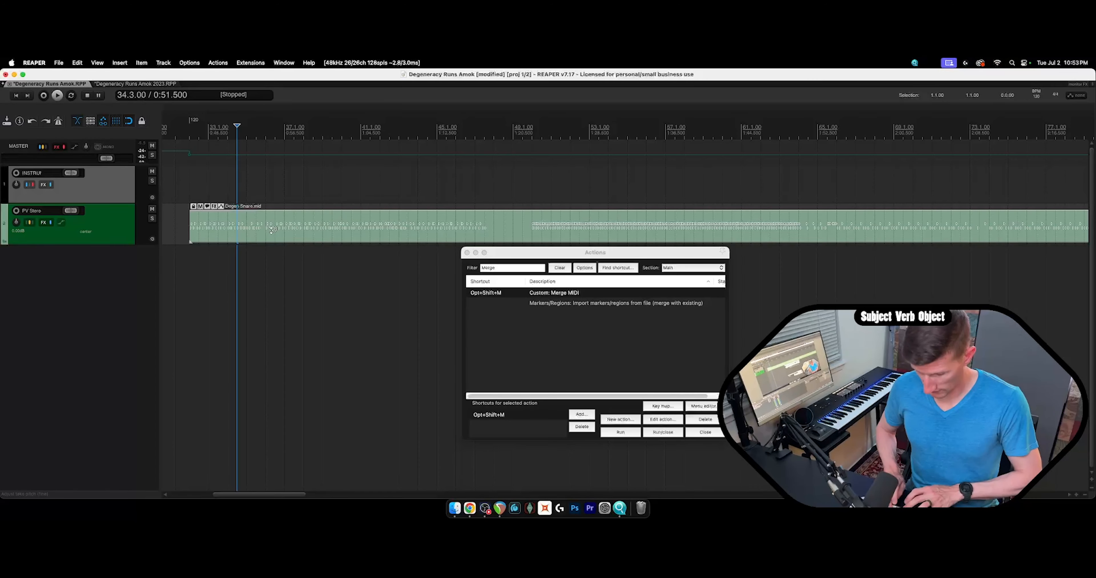
key("alt+shift+m")
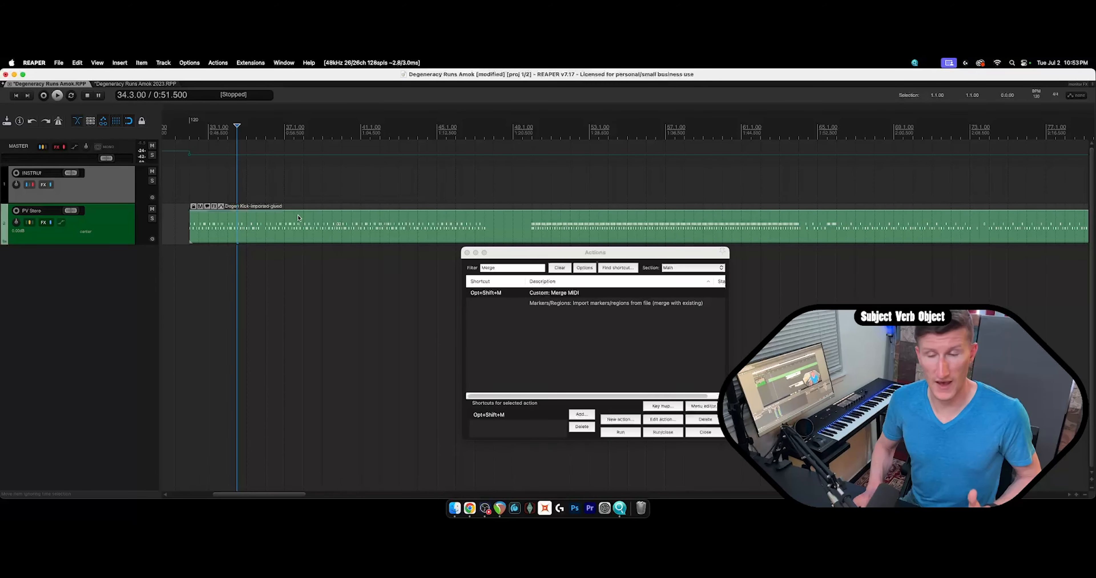
Open the merged item in the MIDI editor and check the combined kick and snare notes by playing them.
double_click(314, 226)
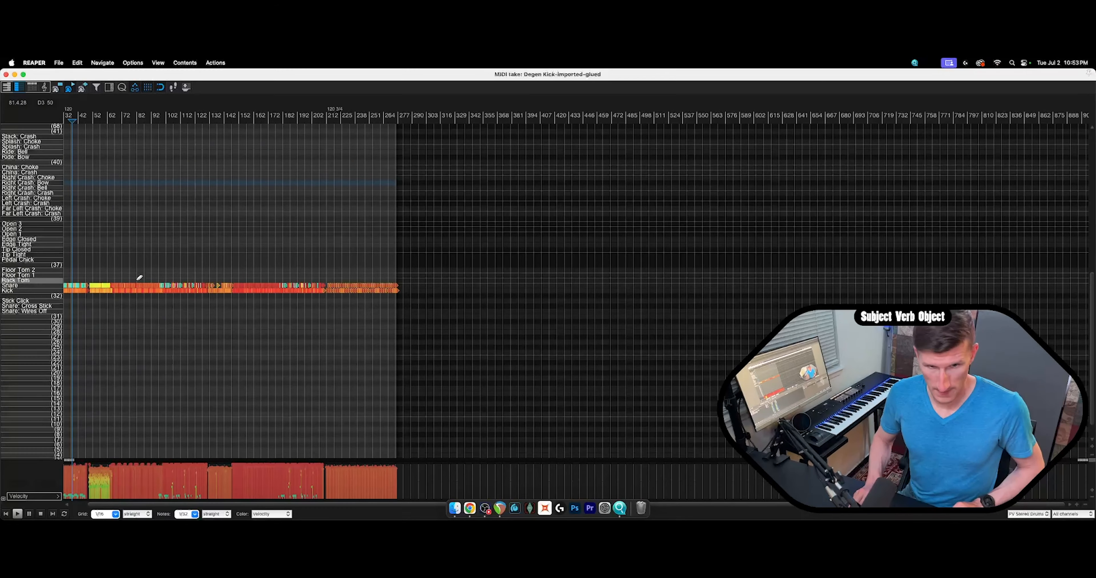
scroll(137, 289, "up", 10)
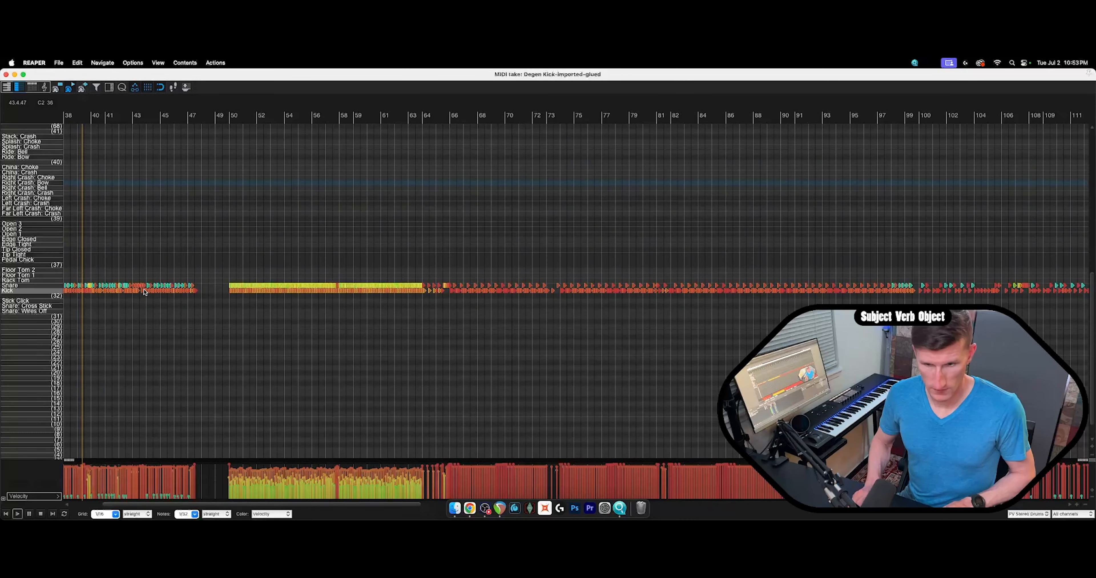
key("space")
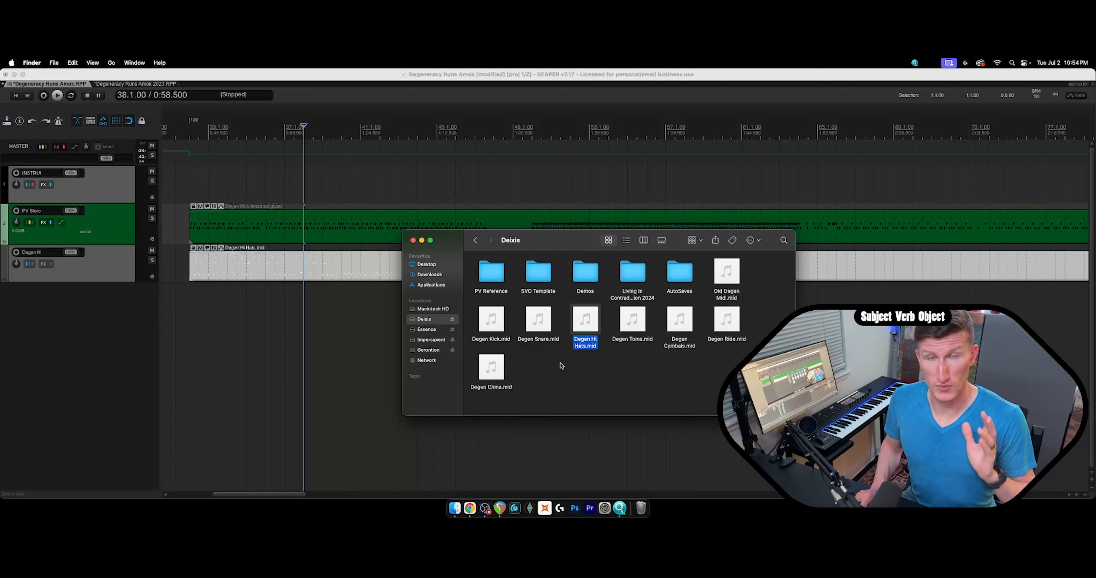
Import Degen Toms.mid and Degen Cymbals.mid from the Deixis folder onto new tracks at bar 32, accepting the MIDI import options.
left_click_drag(639, 330, 189, 295)
left_click(563, 210)
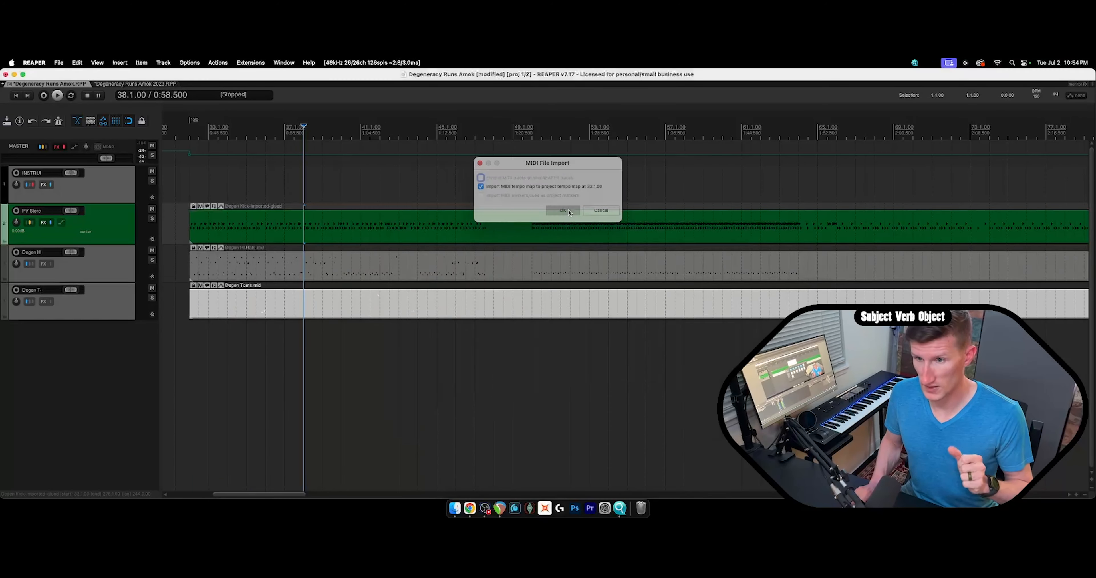
left_click_drag(679, 321, 189, 351)
key("Return")
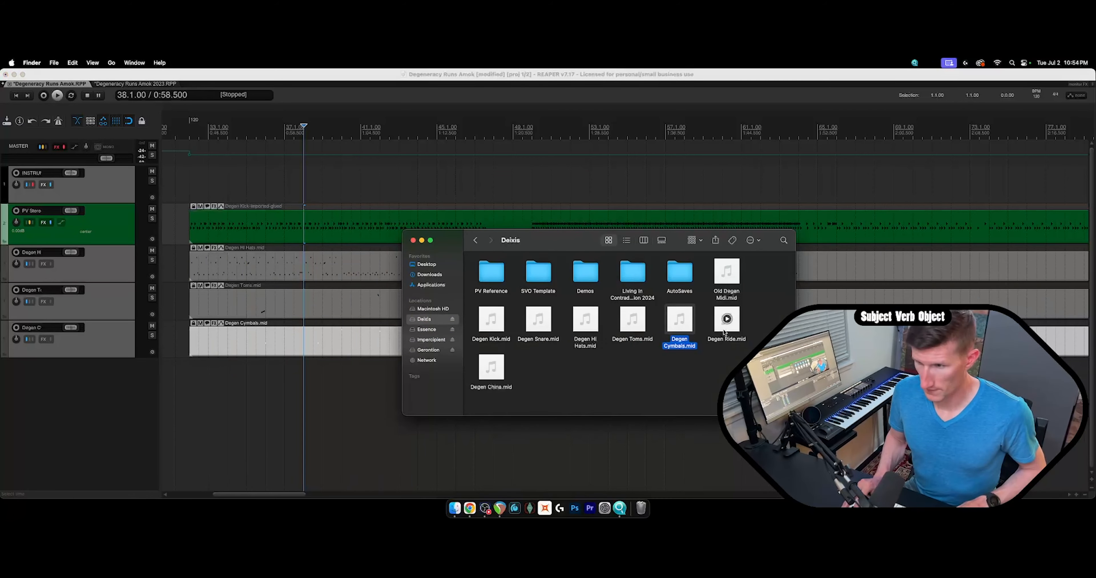
Import Degen Ride.mid and Degen China.mid from the Deixis folder onto new tracks at bar 32, accepting the MIDI import options.
left_click_drag(727, 319, 189, 380)
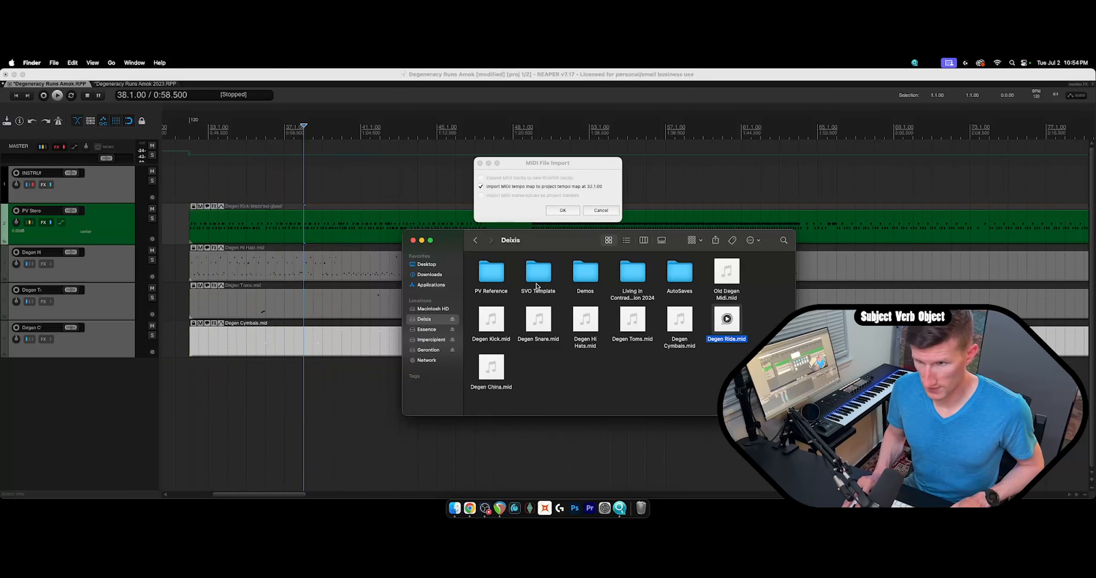
left_click(562, 210)
left_click(454, 508)
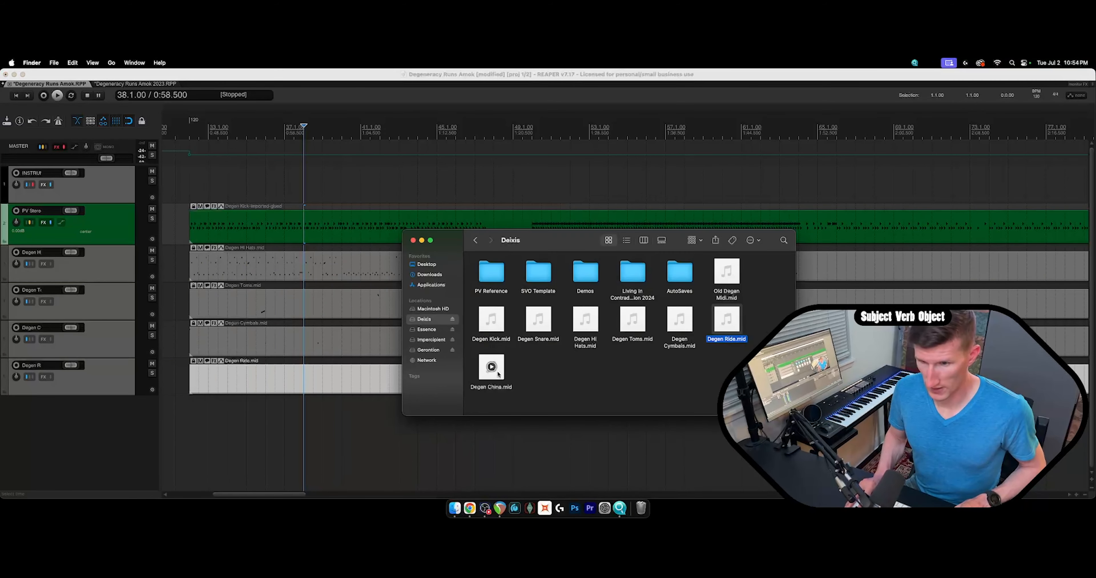
left_click_drag(498, 375, 220, 400)
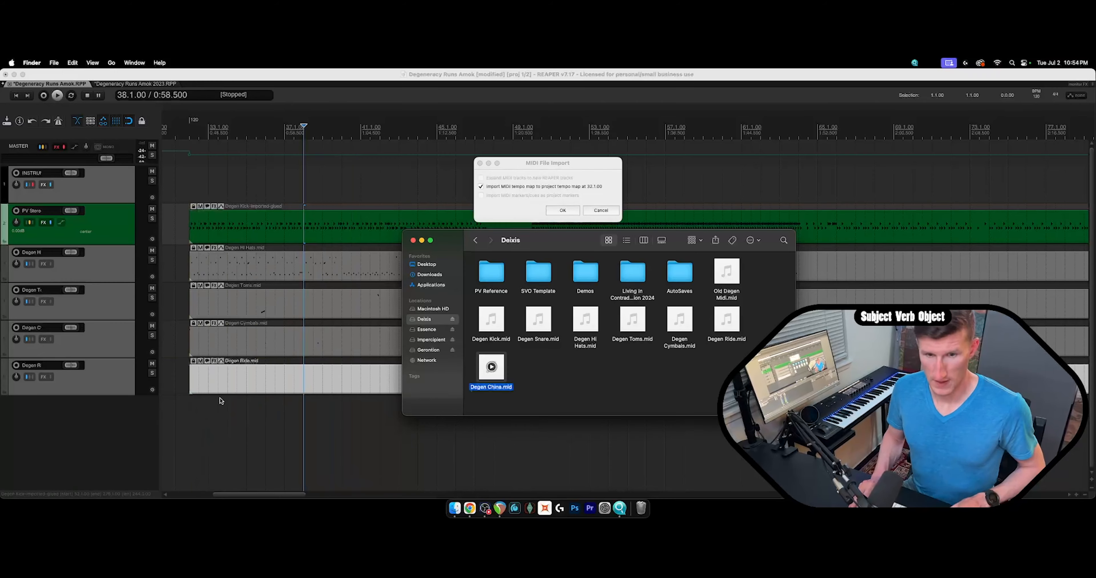
left_click(562, 210)
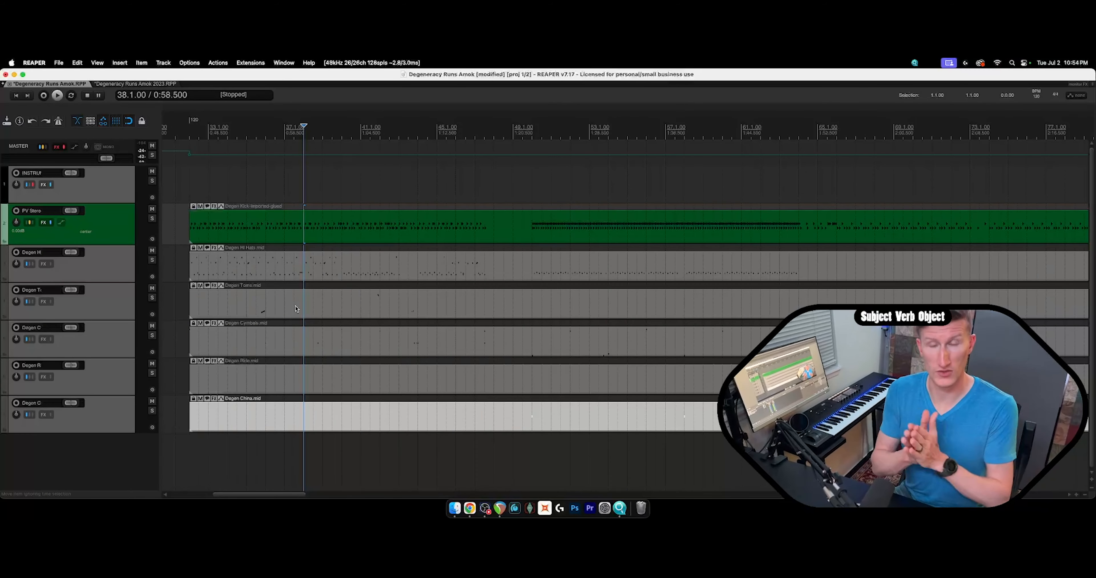
Open the Degen Hi Hats.mid item in the MIDI editor and load the drum note names from file.
double_click(237, 275)
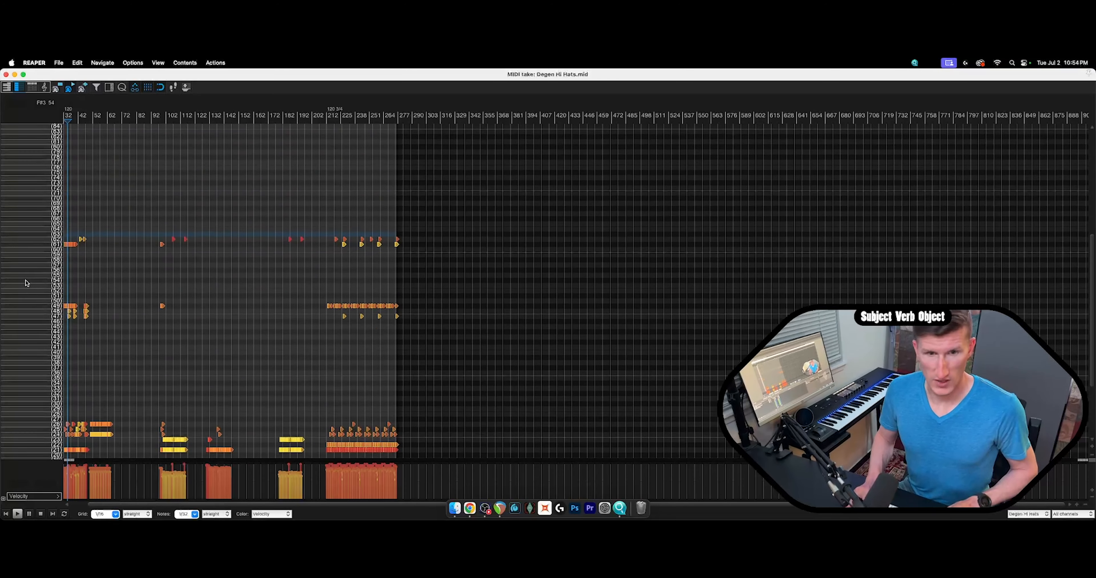
scroll(24, 293, "down", 6)
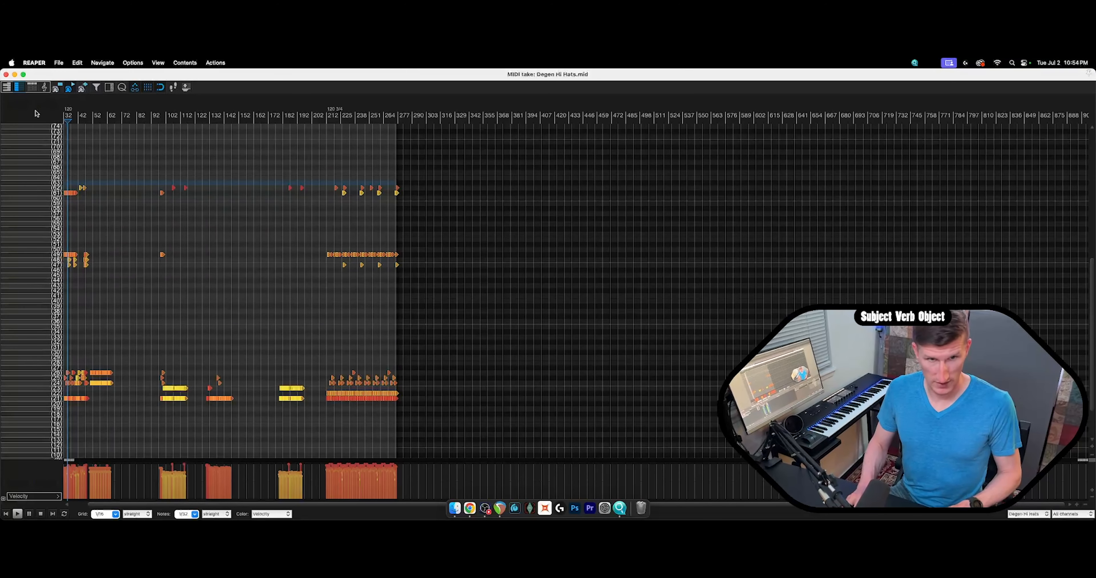
right_click(26, 112)
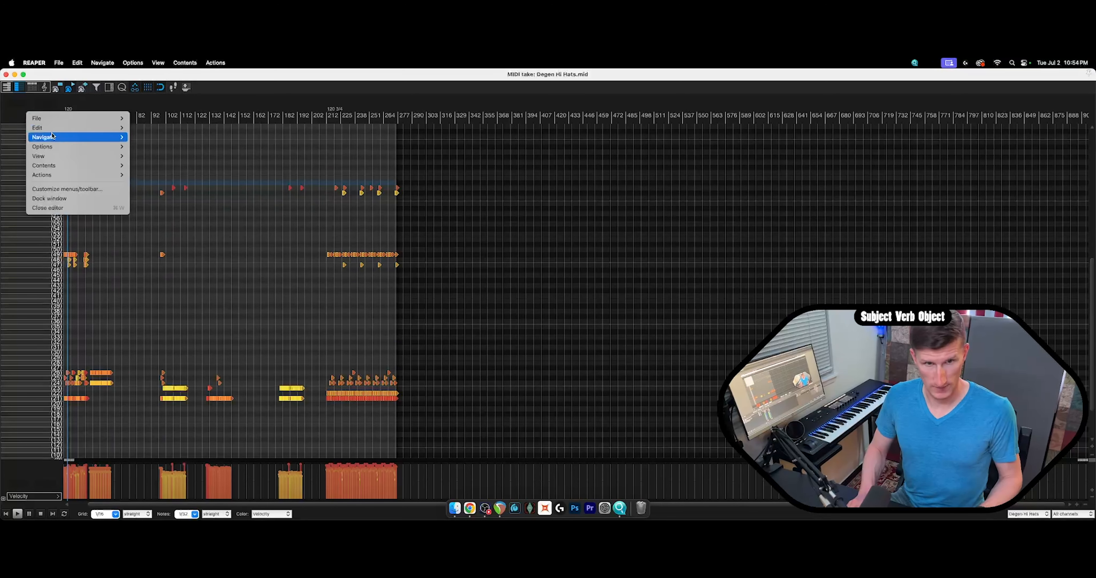
mouse_move(57, 119)
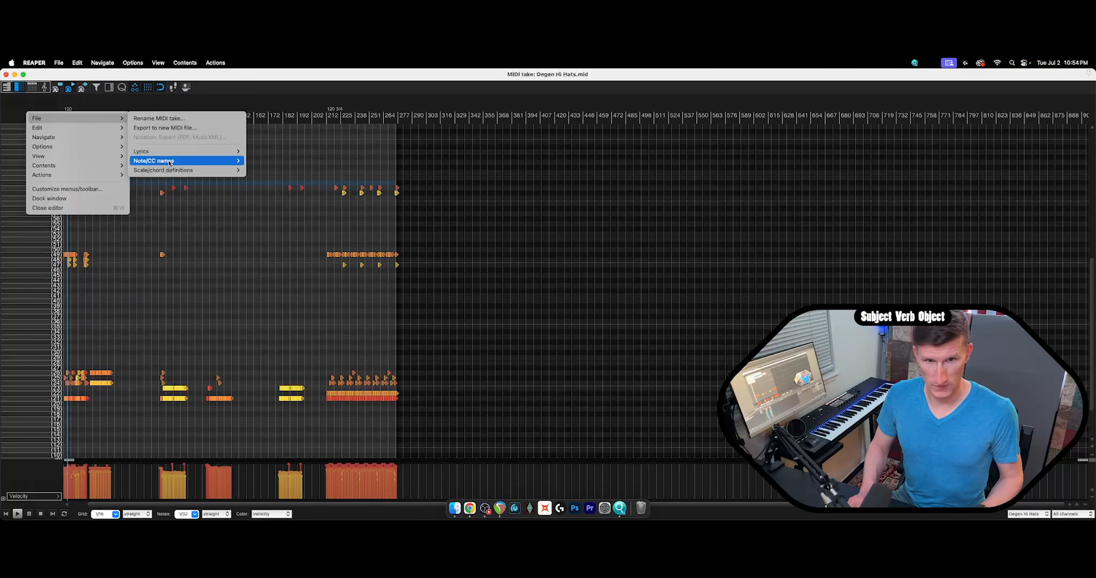
mouse_move(220, 165)
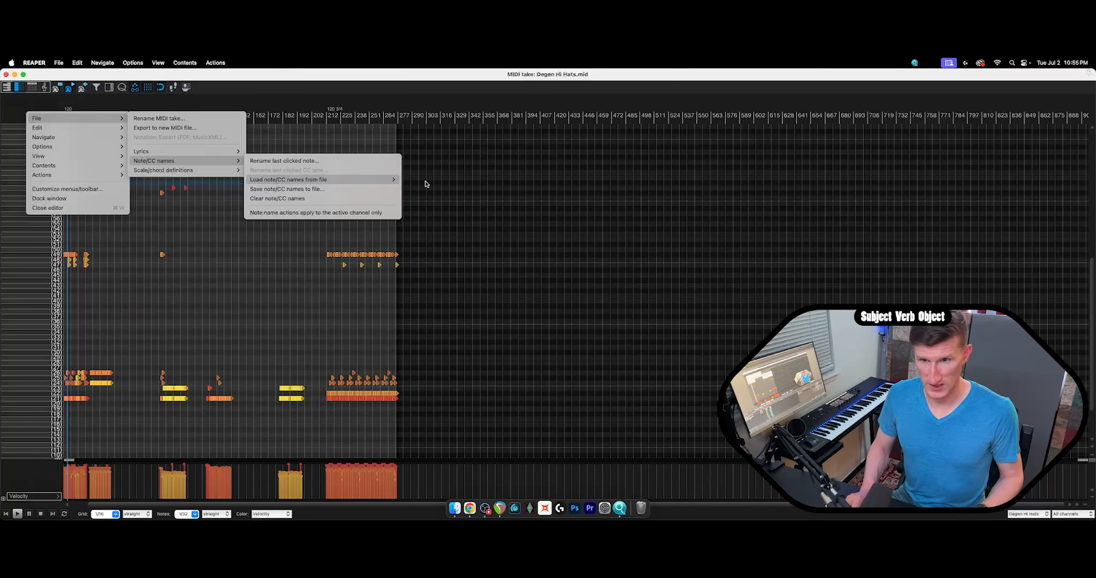
left_click(426, 196)
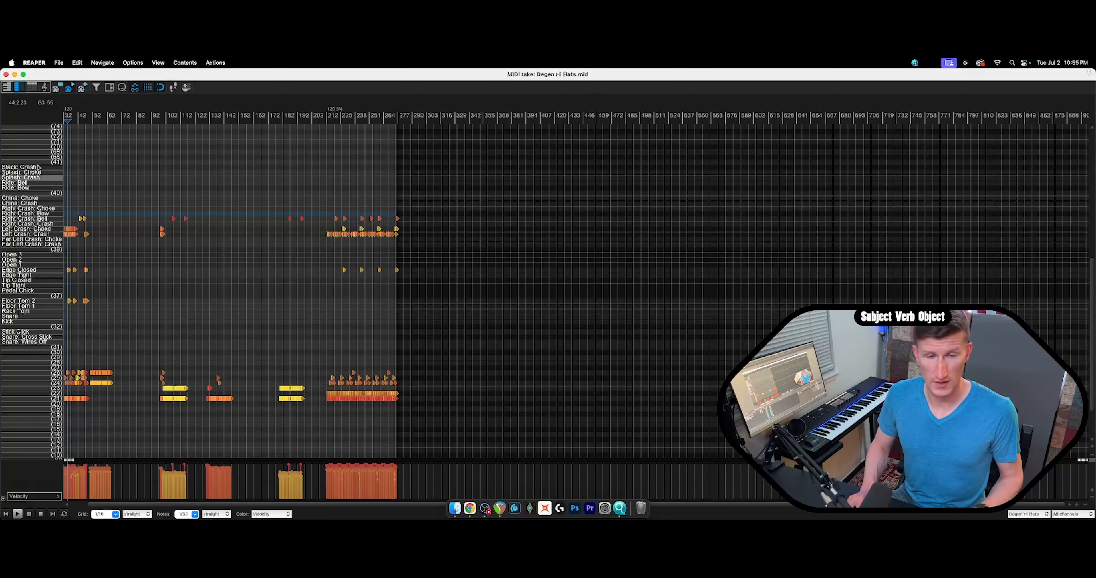
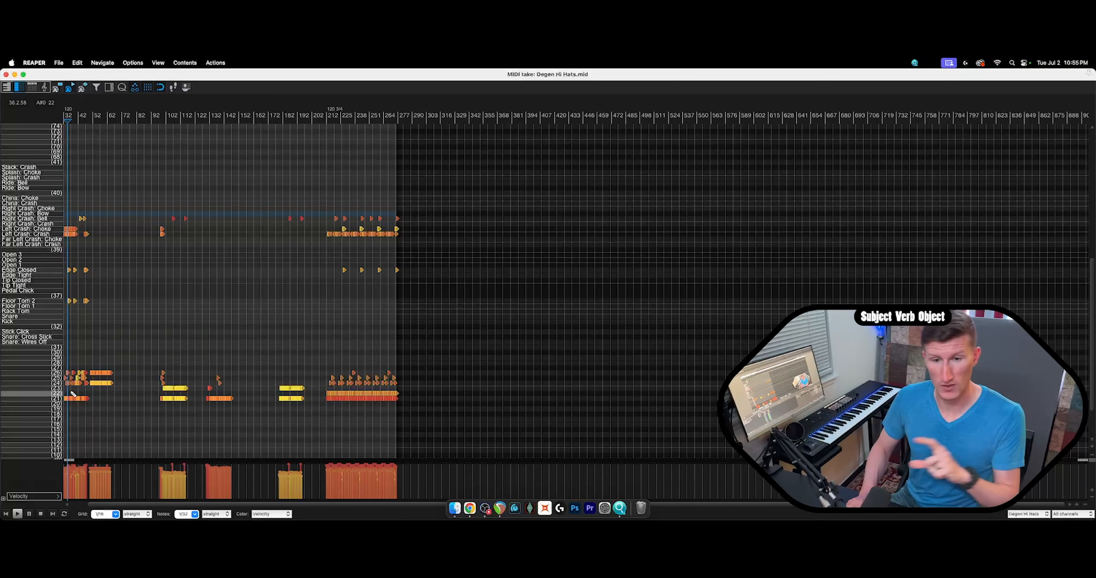
Examine the hi-hat item's note rows around bars 32 to 47 and play its opening briefly.
scroll(41, 395, "down", 3)
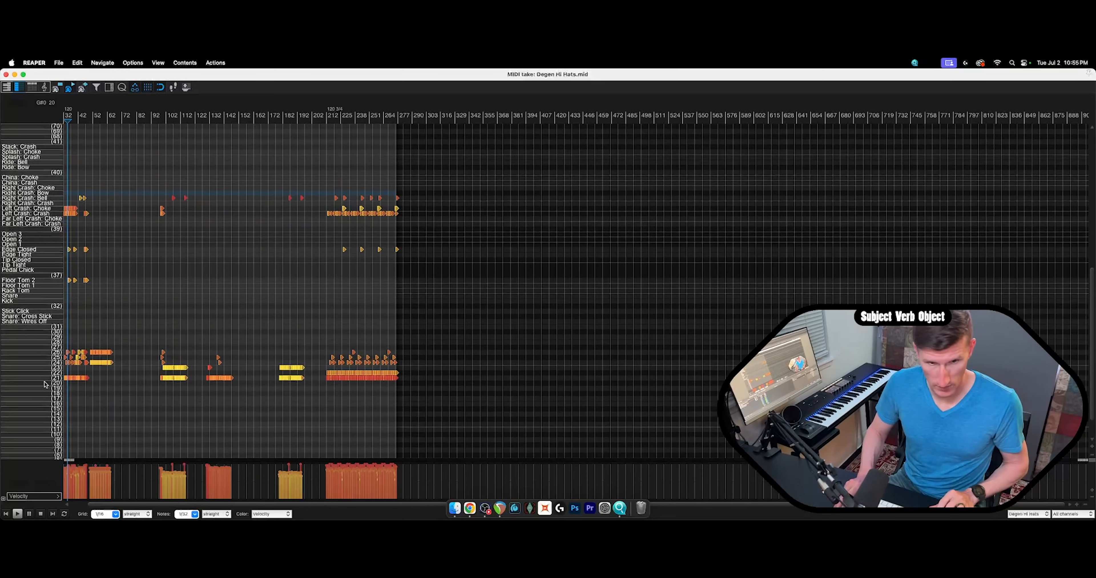
scroll(152, 387, "up", 10)
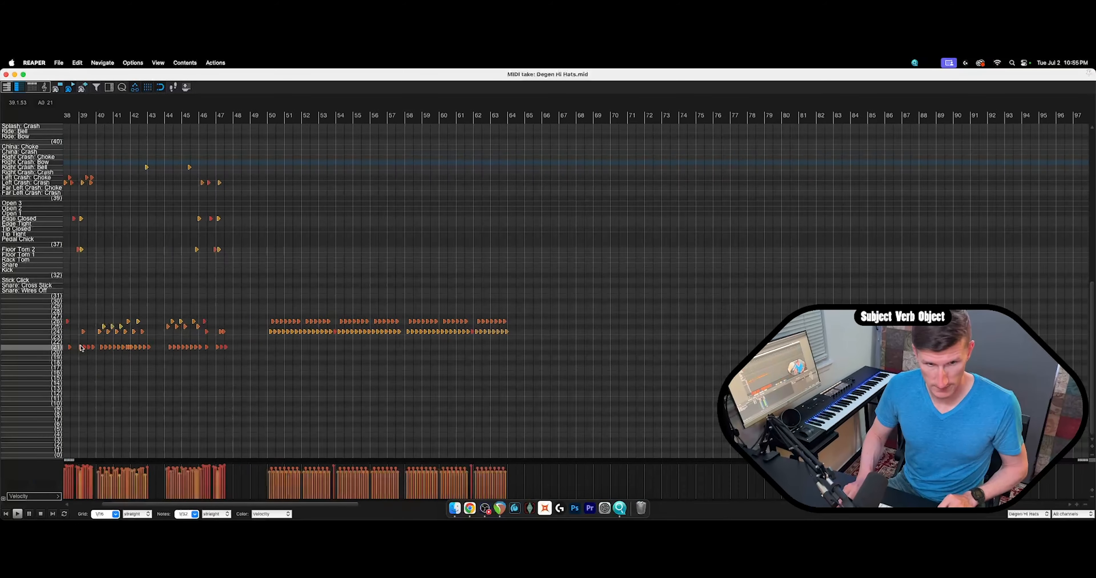
scroll(119, 378, "left", 5)
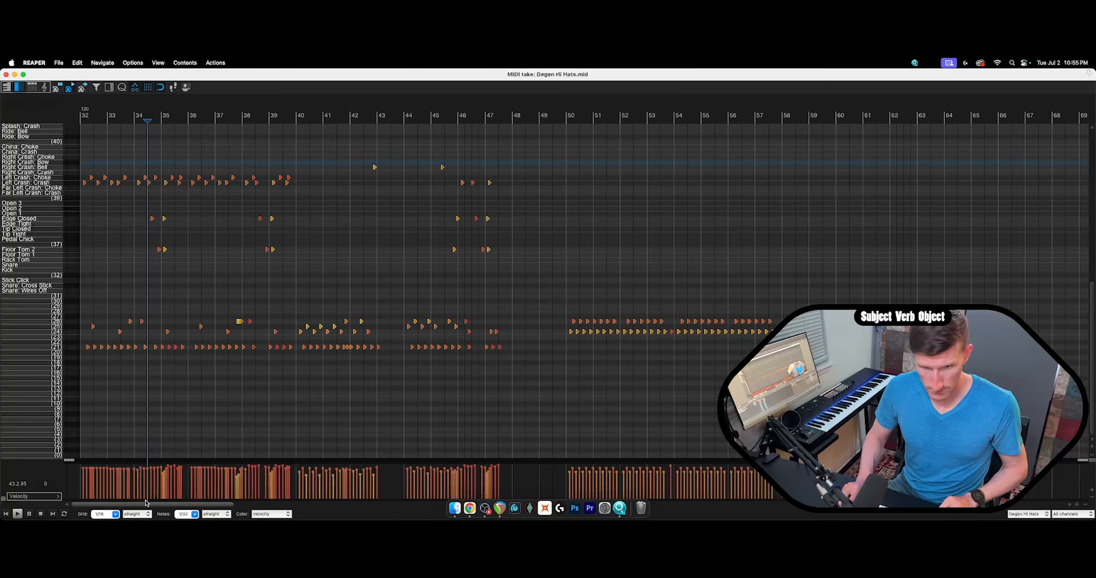
left_click(71, 219)
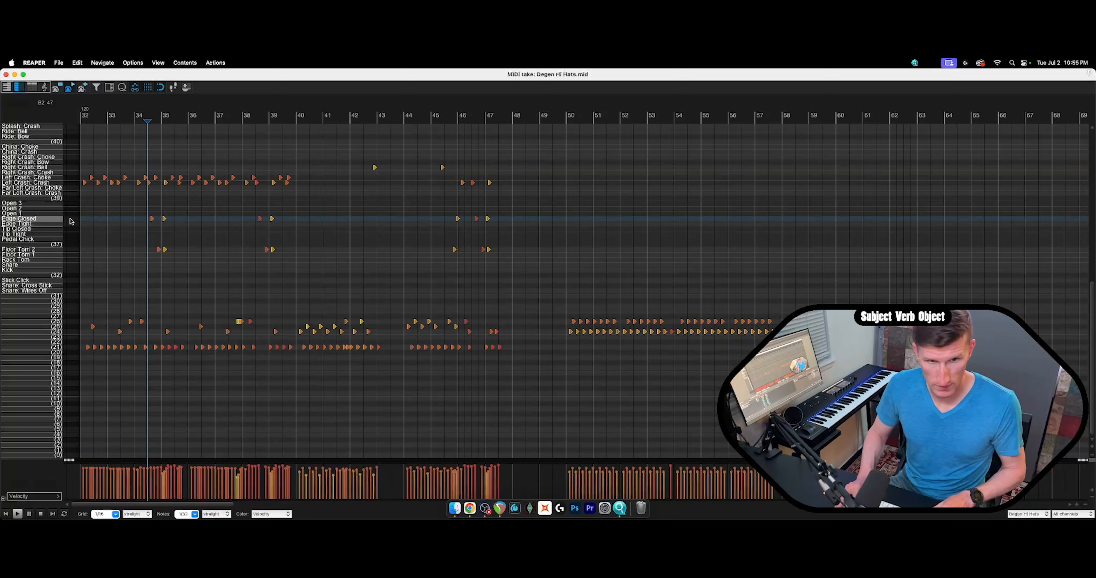
key("space")
left_click(72, 144)
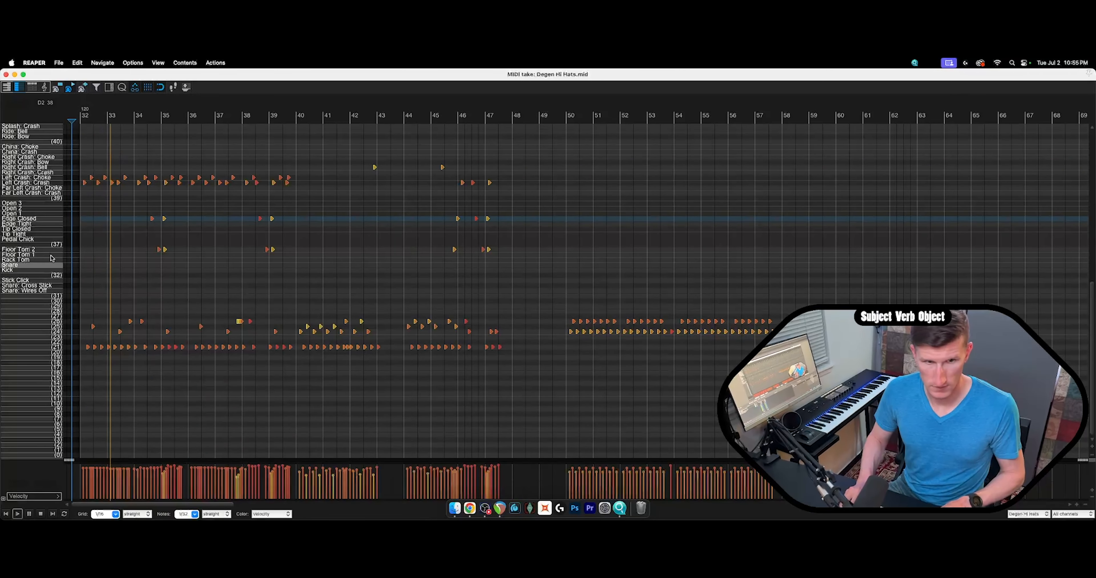
scroll(48, 254, "up", 4)
key("space")
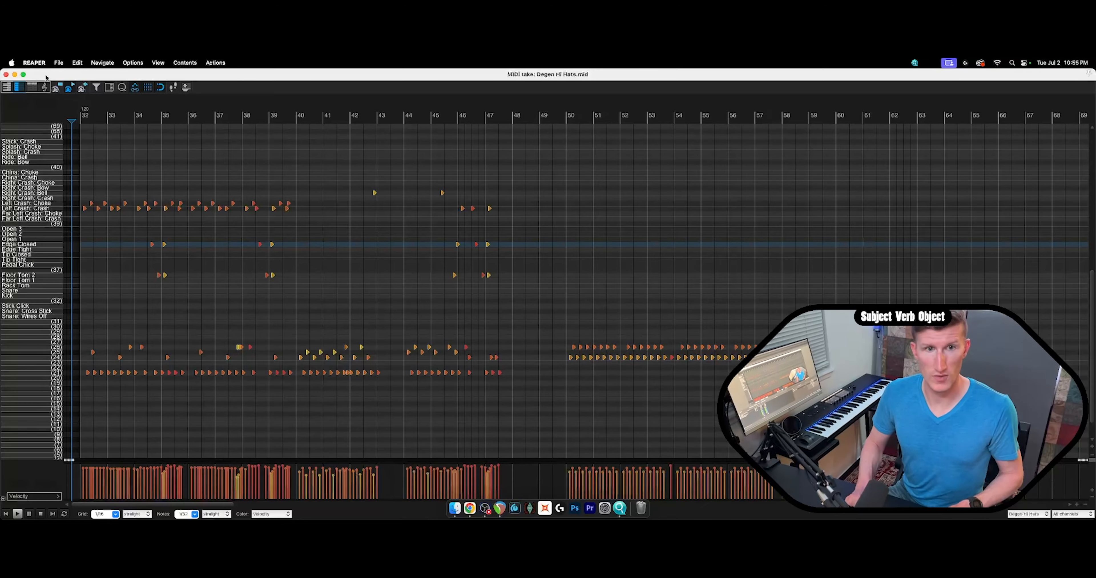
With the MIDI editor moved aside, play the tracks briefly and set the edit cursor to bar 36.
left_click_drag(46, 73, 168, 395)
left_click_drag(168, 395, 167, 385)
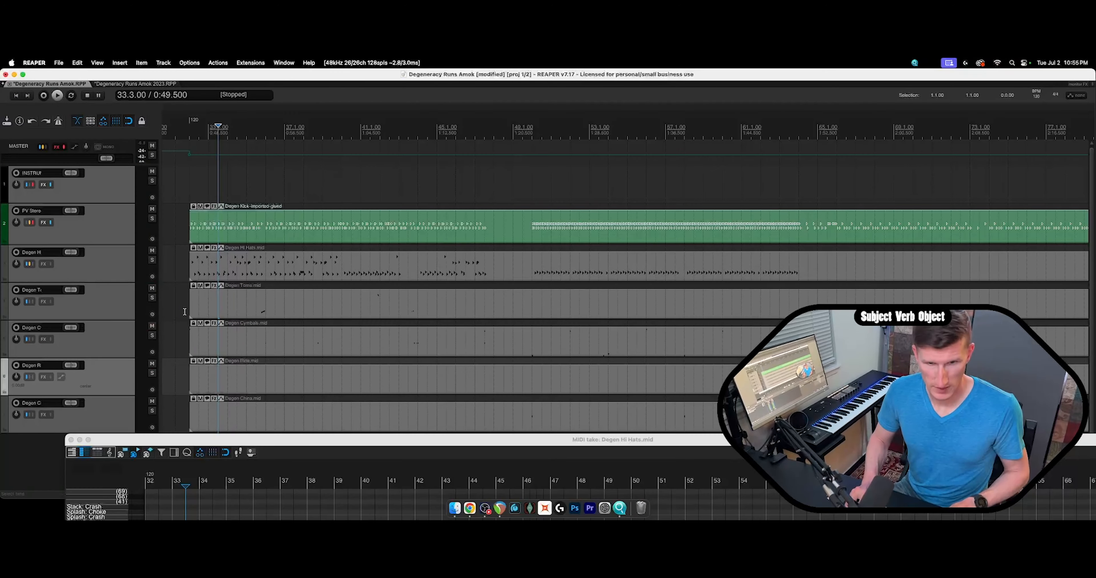
key("space")
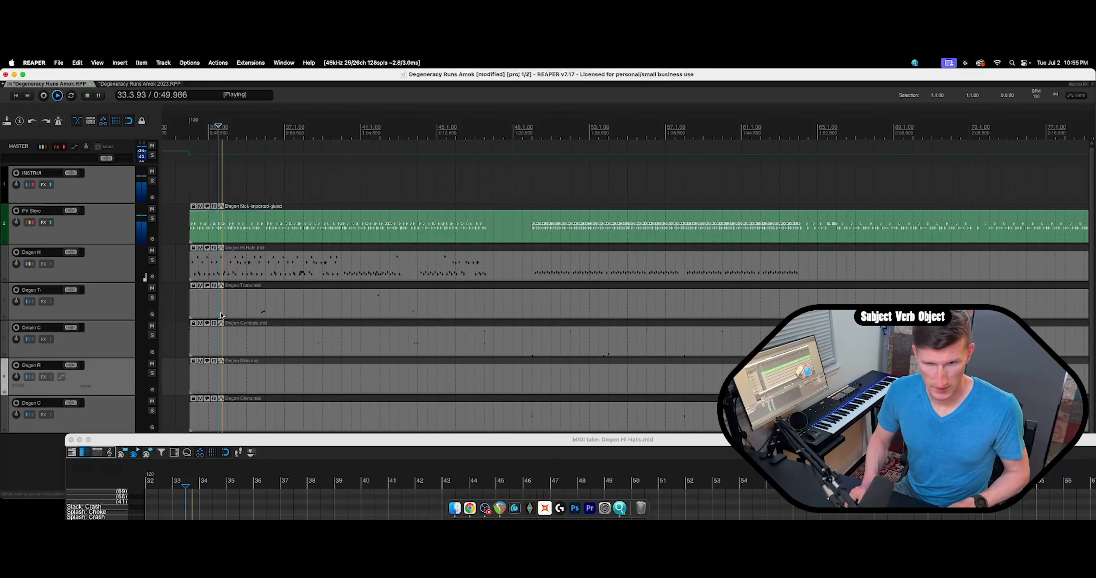
key("space")
left_click(261, 309)
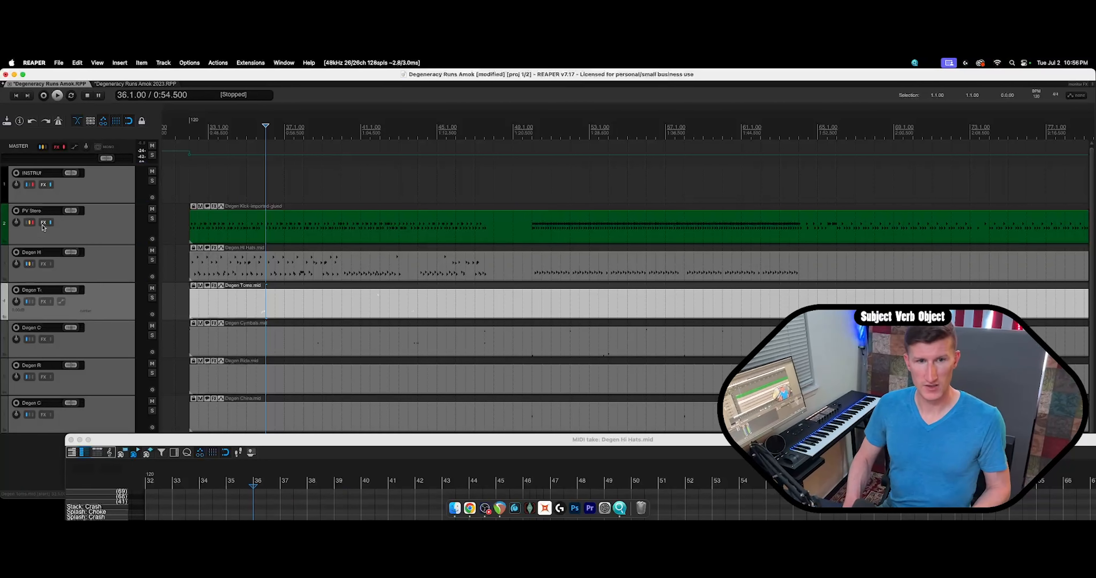
Delete the Degen Hi Hats send to PV Stereo Drums, recreate it during playback, and bring the MIDI editor back into view.
left_click(30, 264)
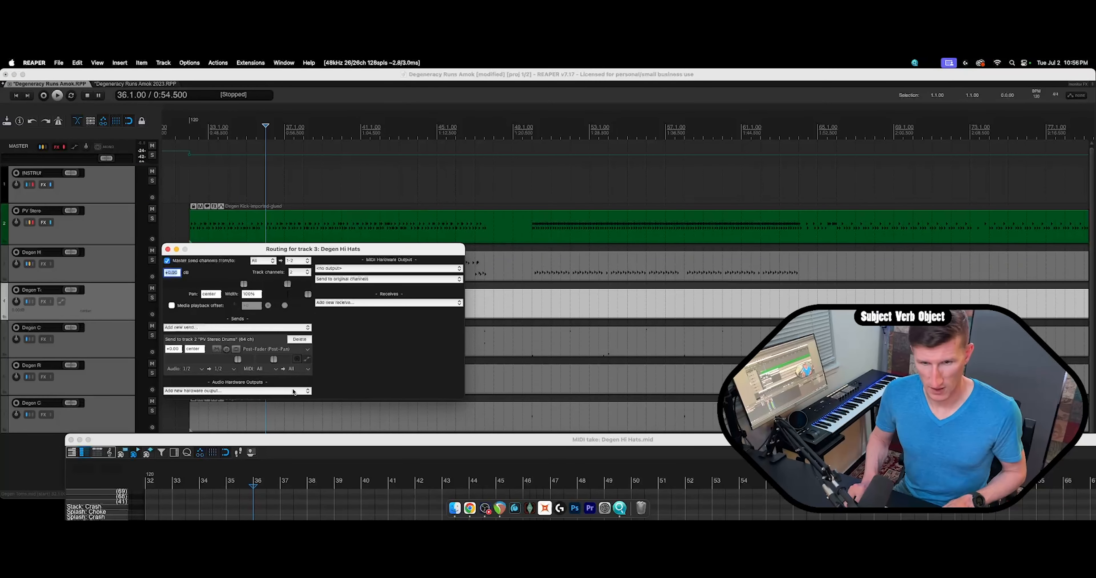
left_click(299, 340)
left_click(167, 249)
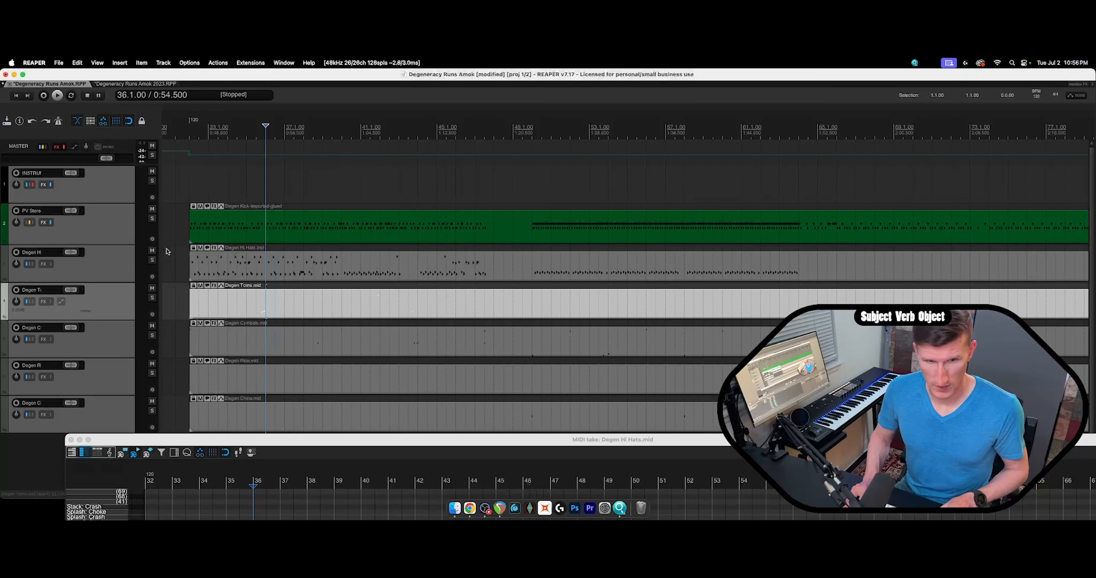
key("space")
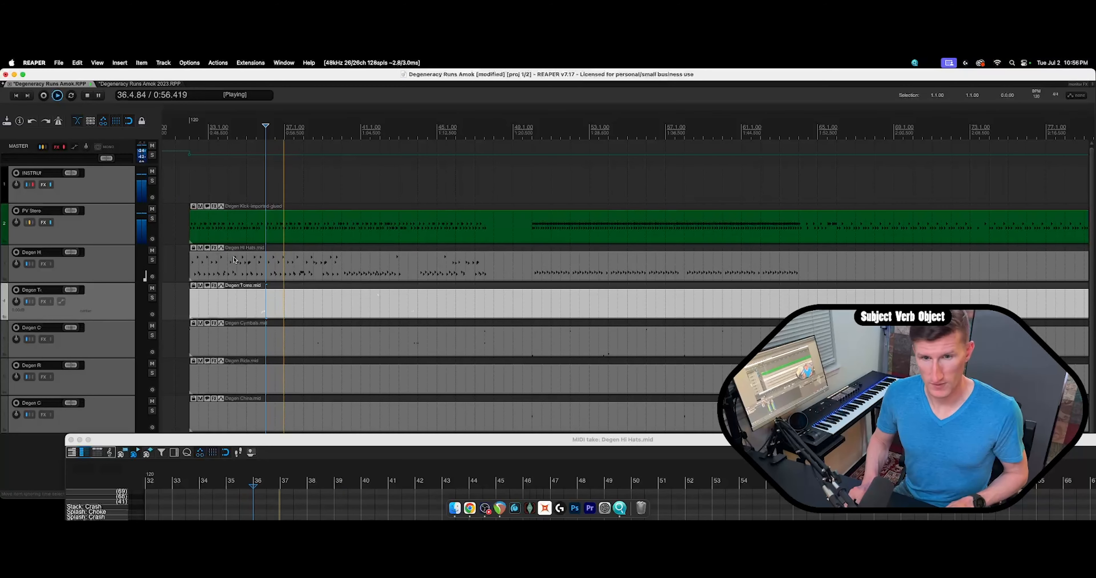
left_click_drag(30, 264, 30, 223)
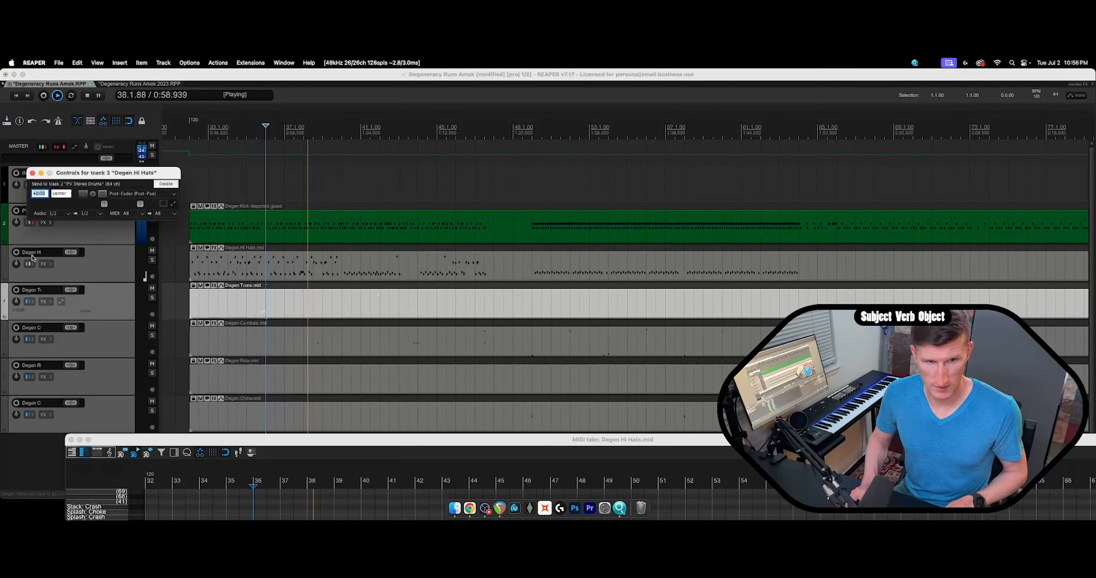
left_click(32, 173)
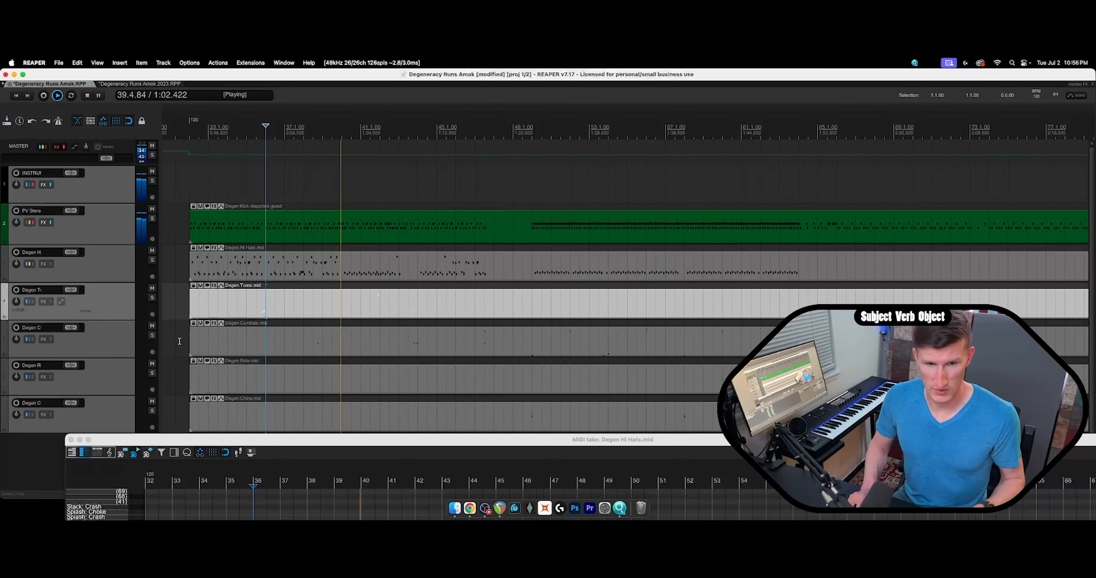
left_click_drag(160, 440, 183, 138)
key("space")
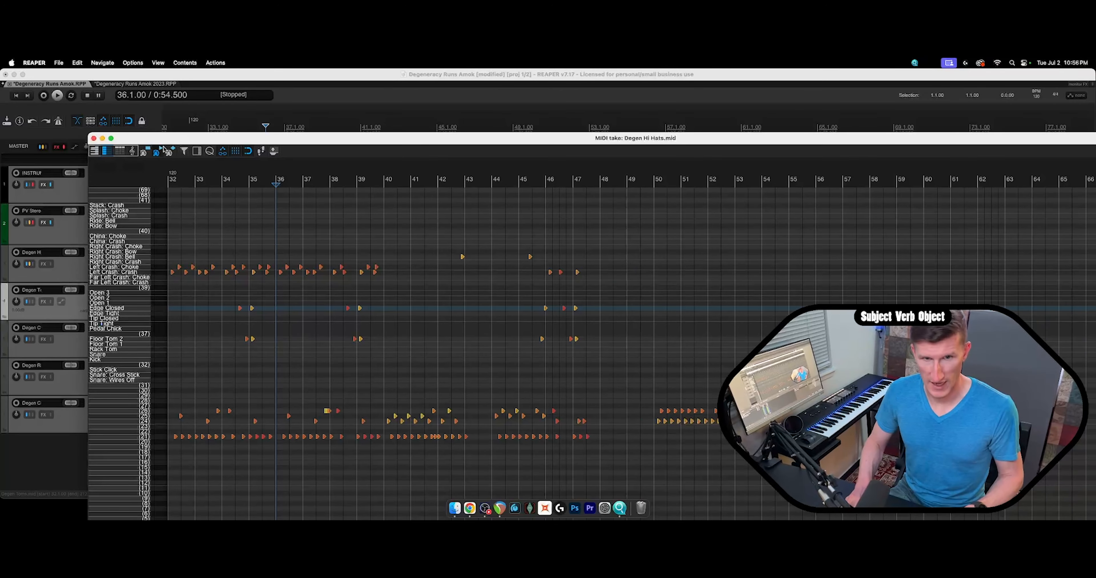
In the Degeneracy Runs Amok 2023 project, expand Superior Drummer's Hi-Hat rows and examine the Tight Edge notes, then return to the current project.
left_click(131, 84)
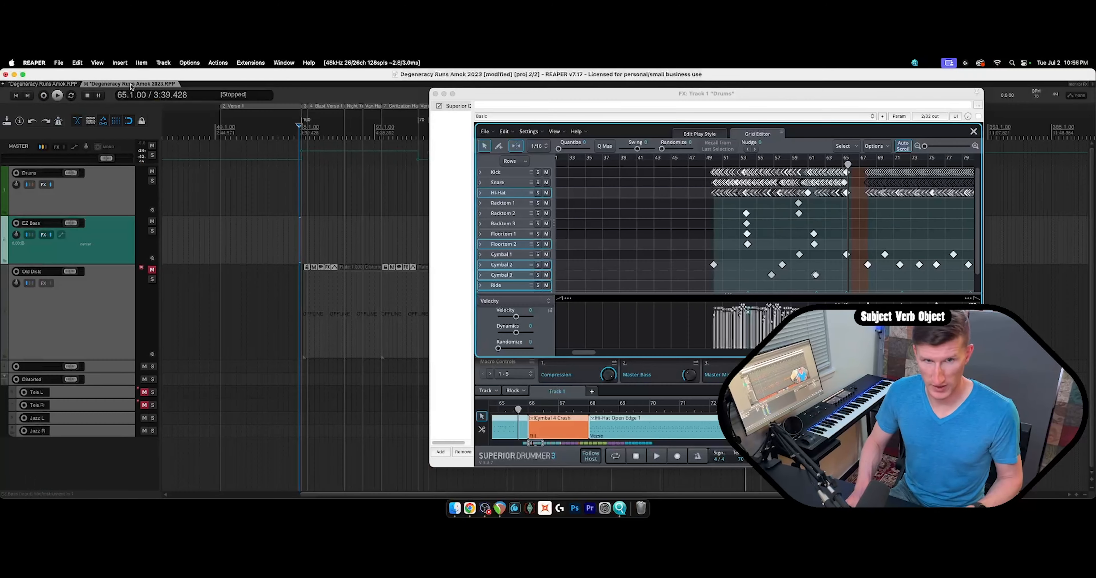
left_click(481, 193)
scroll(731, 243, "up", 8)
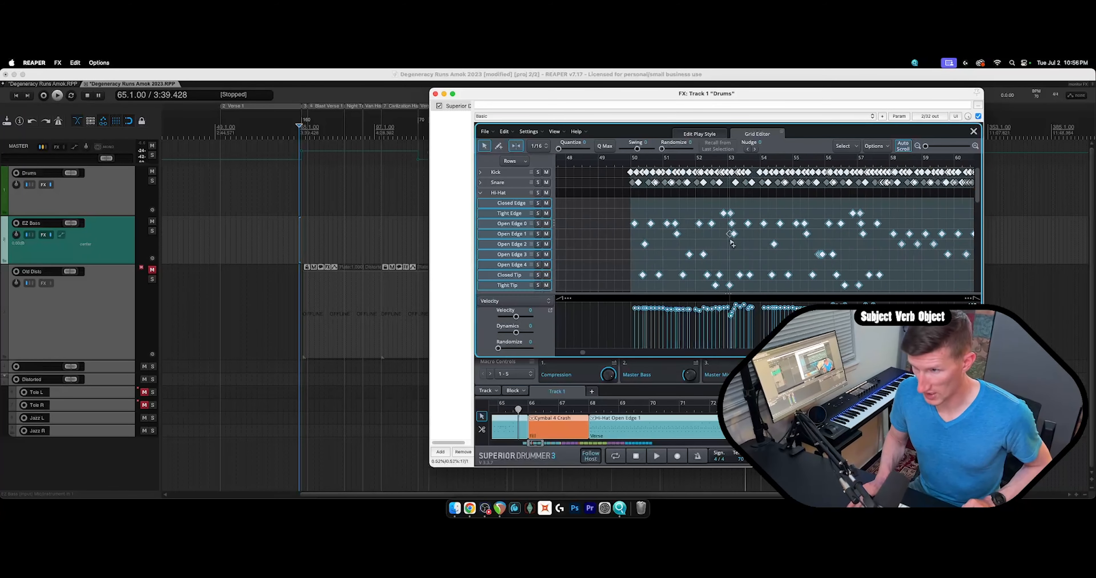
scroll(681, 240, "up", 4)
left_click(508, 214)
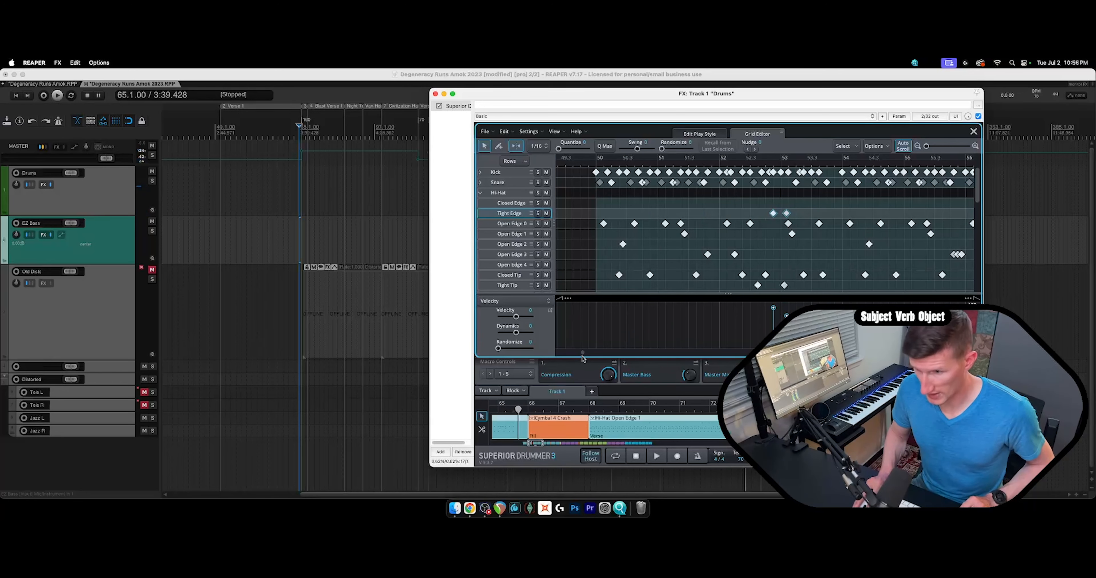
left_click_drag(583, 355, 588, 352)
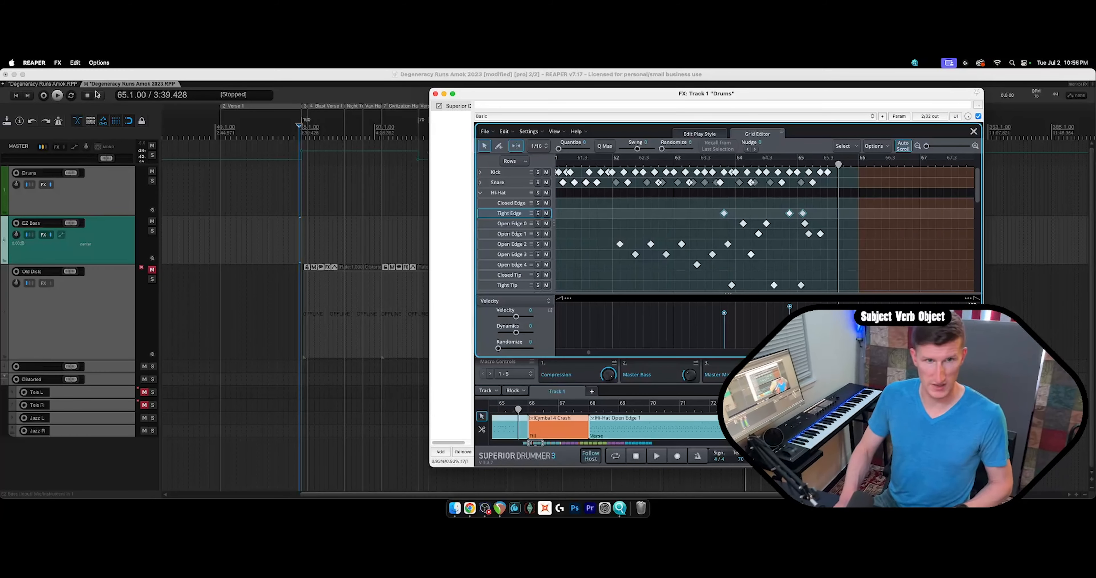
left_click(49, 84)
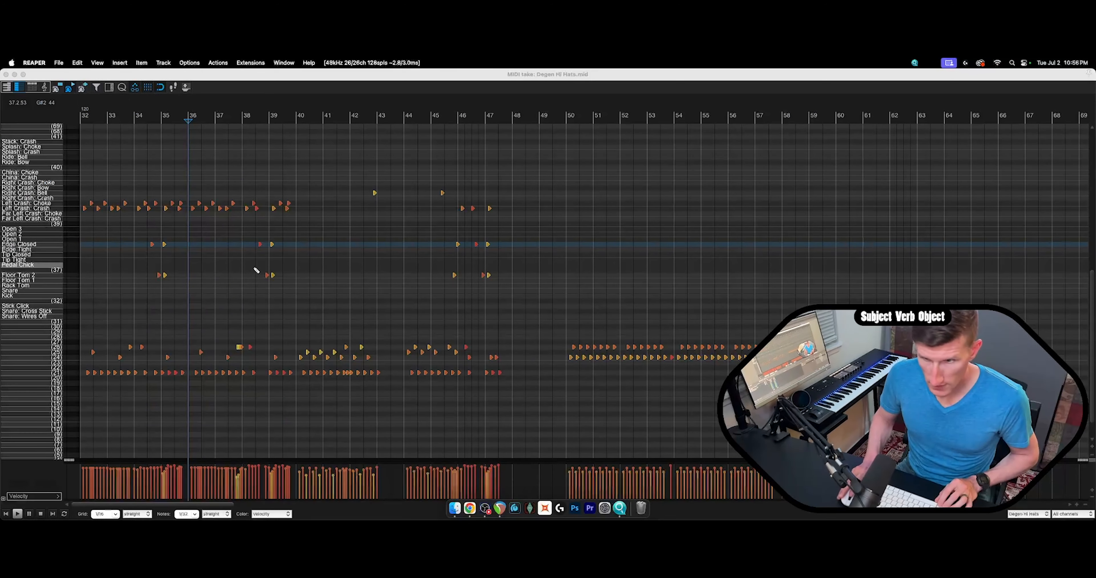
Select all hi-hat notes on the Edge Closed row and move them down to the Tip Tight row.
left_click(46, 248)
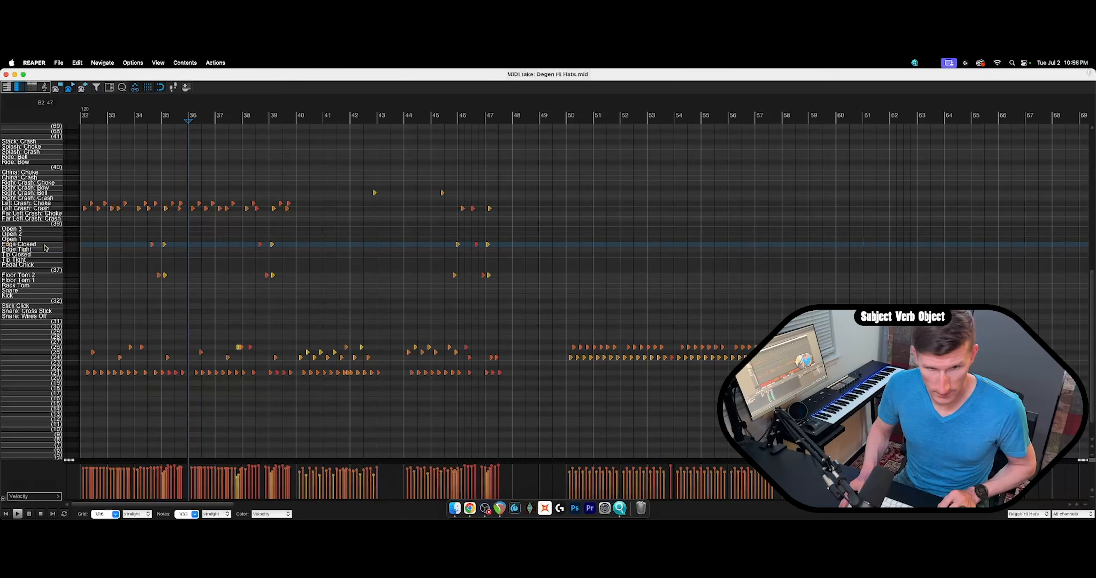
left_click(46, 245)
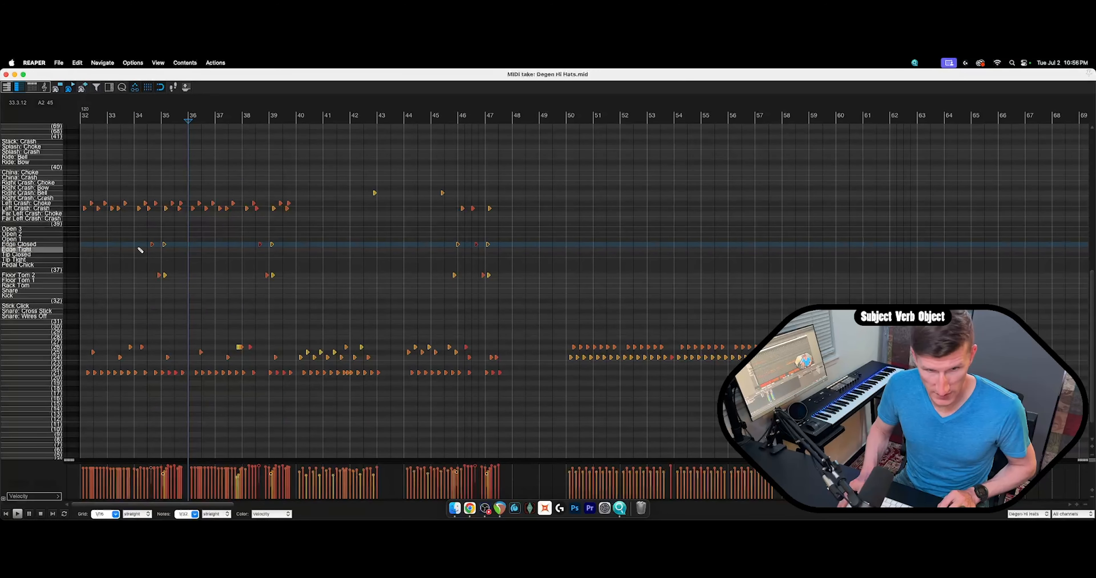
scroll(152, 246, "down", 1)
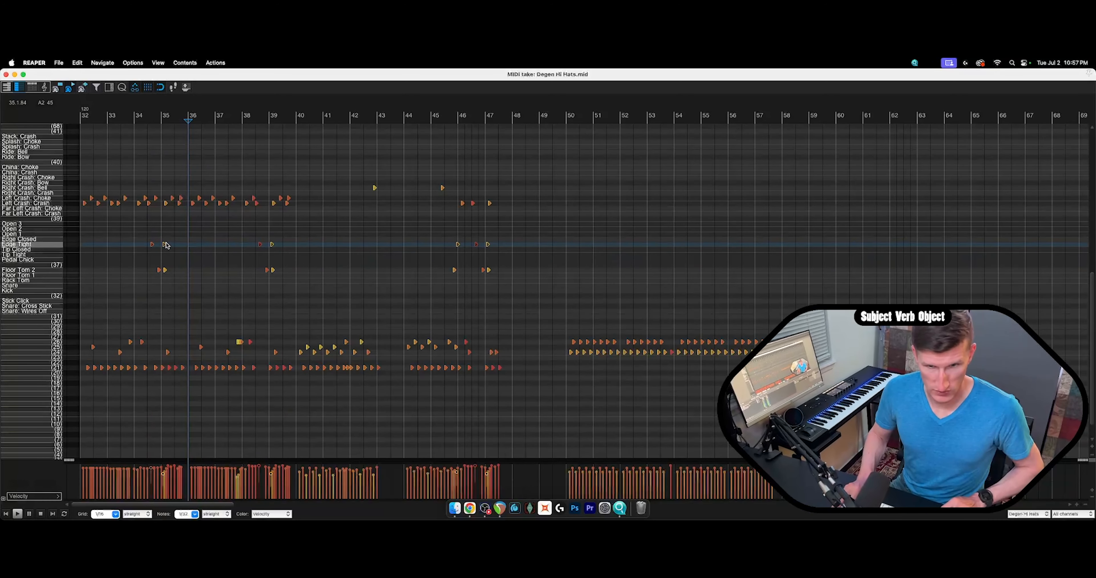
left_click_drag(165, 242, 167, 256)
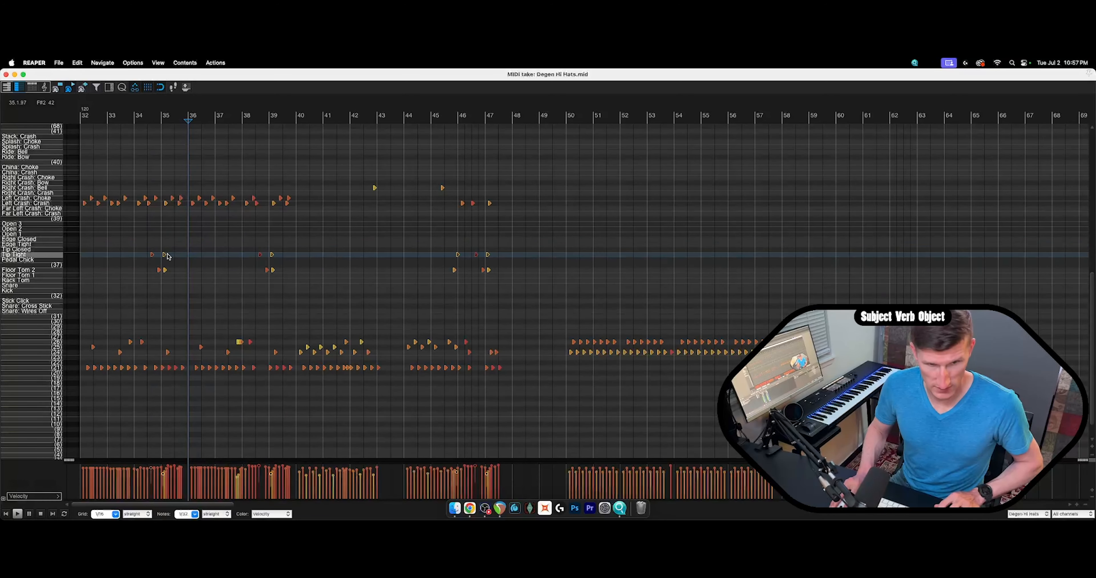
In the Degeneracy Runs Amok 2023 project, audition Superior Drummer's Tight Edge hi-hat row, then return to the Degeneracy Runs Amok project.
left_click_drag(162, 75, 165, 142)
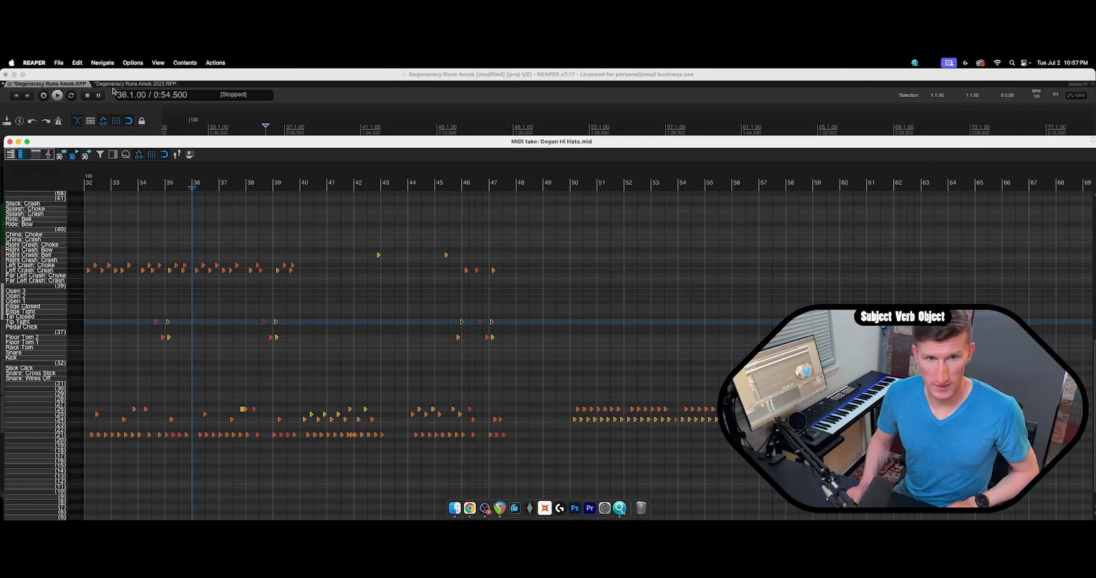
left_click(115, 86)
left_click(504, 214)
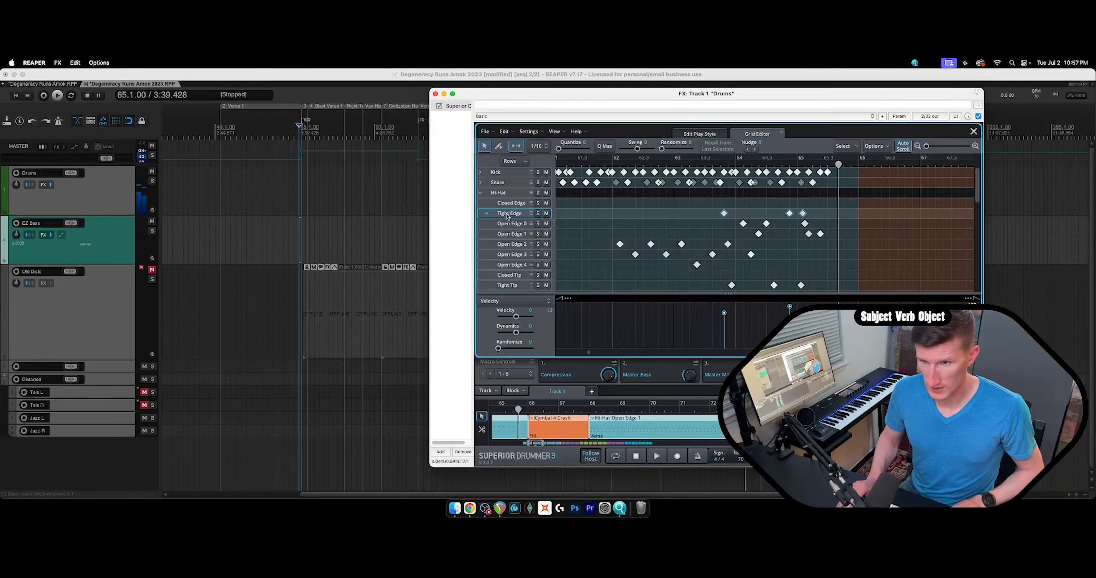
left_click(50, 84)
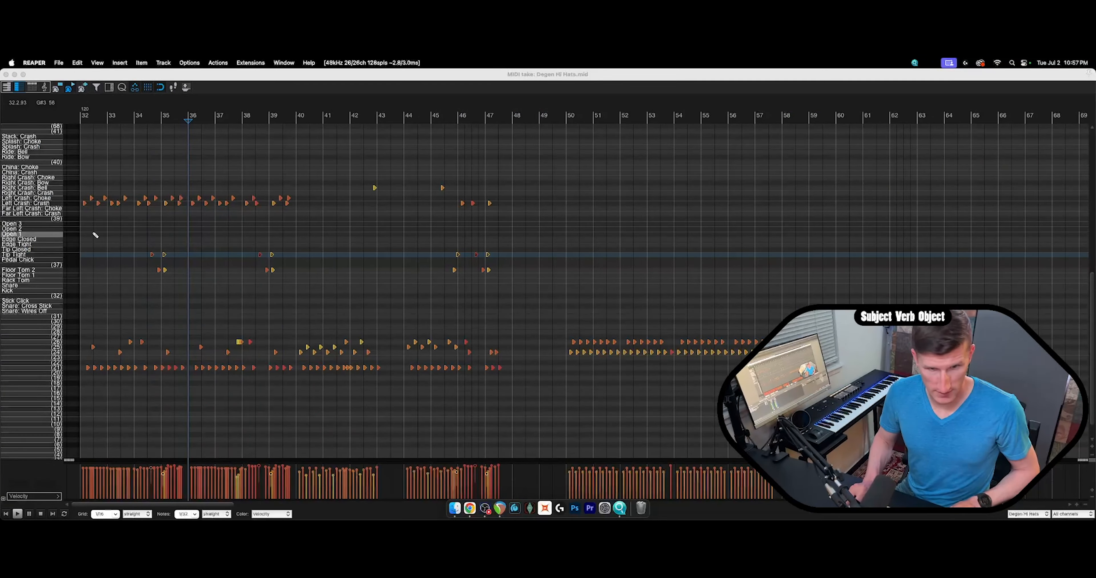
Audition the tight hi-hat rows and move the selected Tip Tight notes up to the Edge Tight row.
left_click(42, 257)
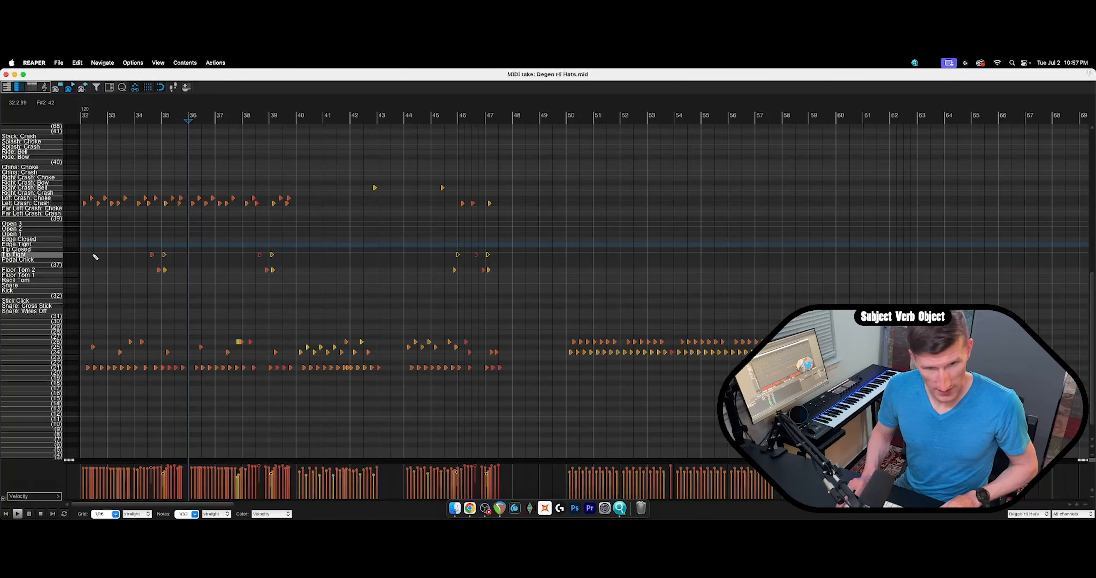
double_click(40, 256)
key("Up")
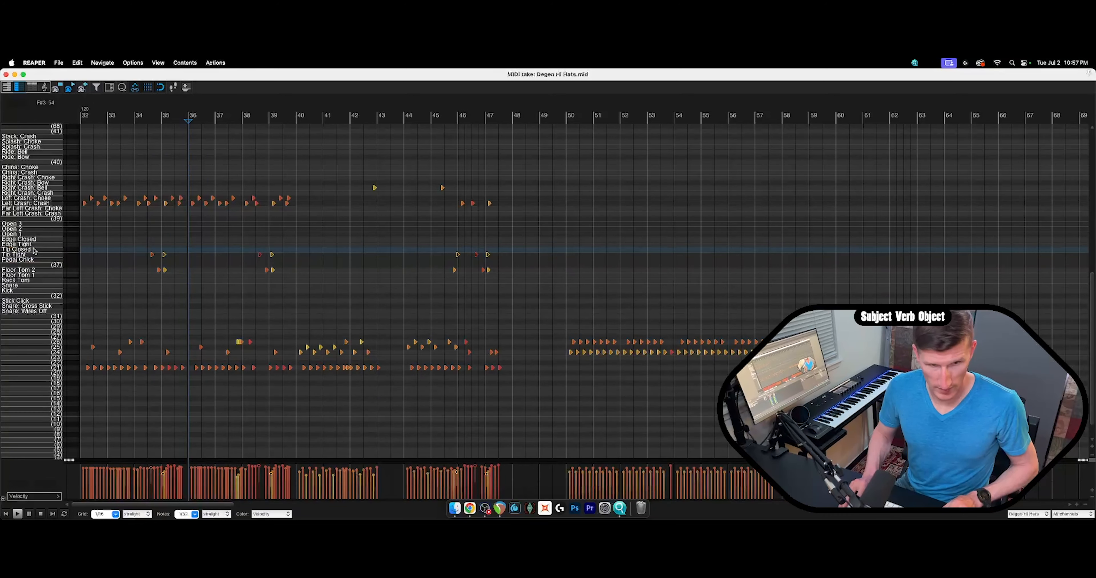
key("Down")
key("Return")
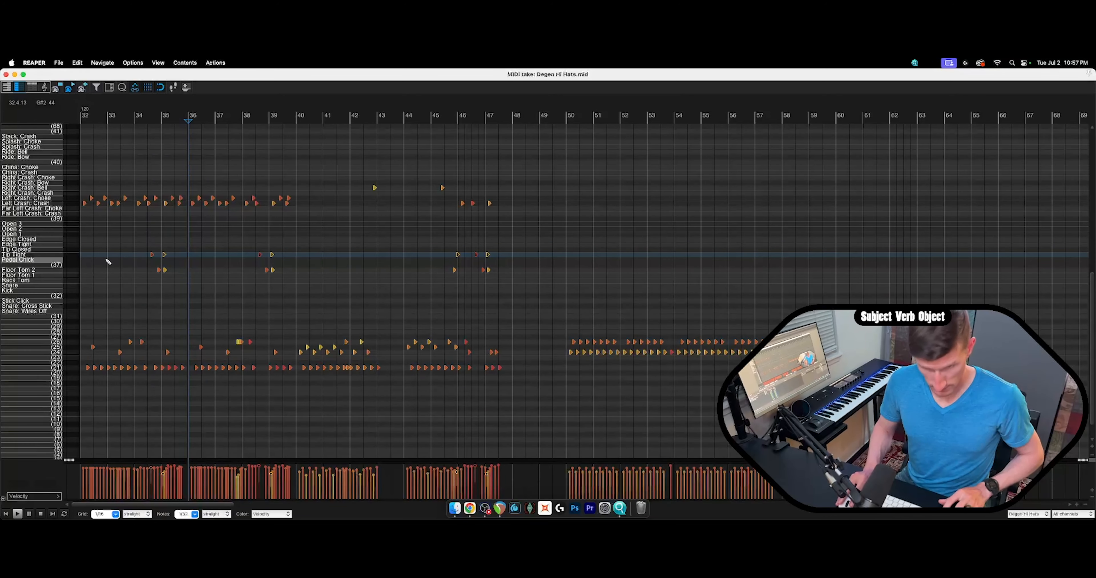
left_click_drag(153, 257, 154, 245)
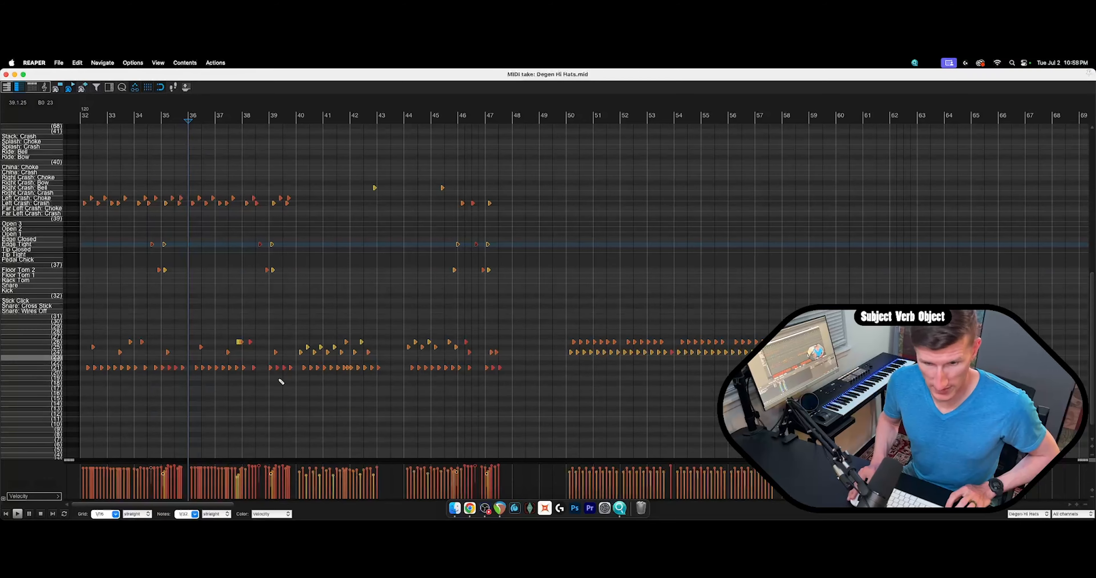
In the Degeneracy Runs Amok 2023 project, audition Superior Drummer's Tight Tip row and examine where its notes fall.
double_click(169, 76)
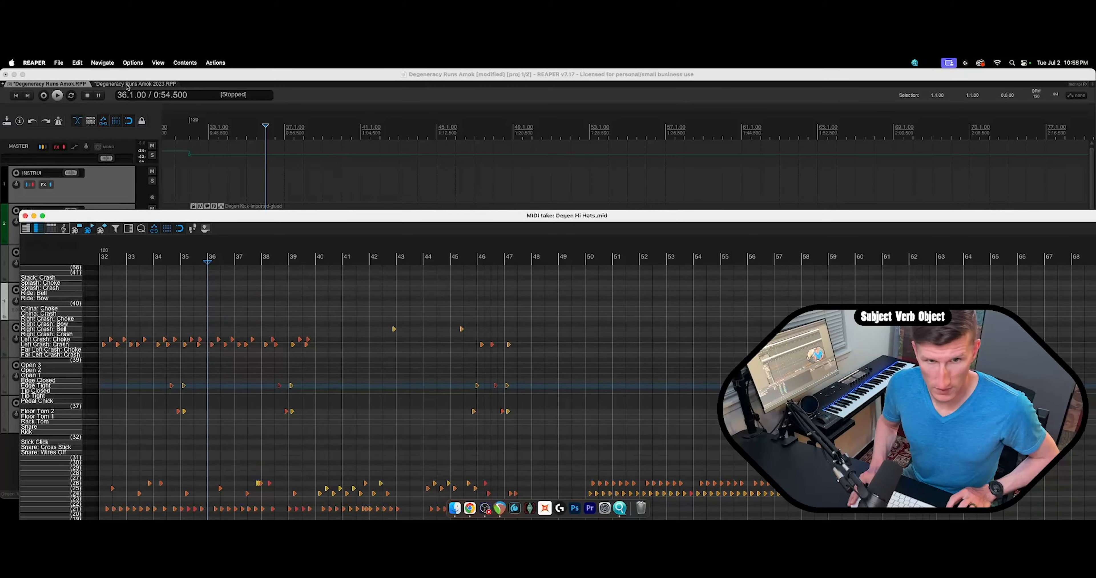
left_click(127, 84)
scroll(530, 256, "down", 4)
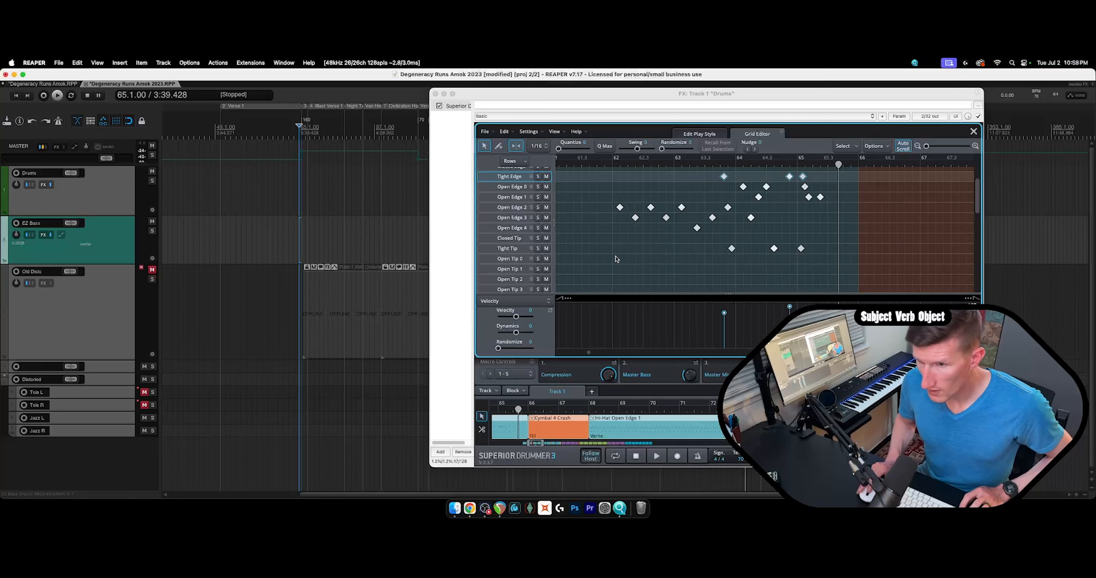
left_click(506, 252)
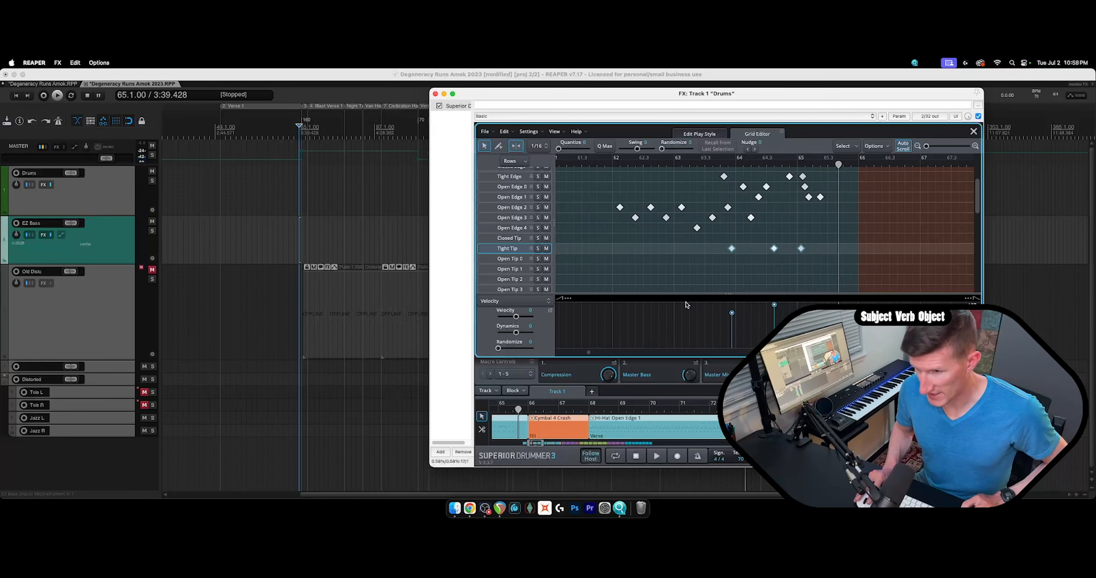
scroll(722, 290, "left", 10)
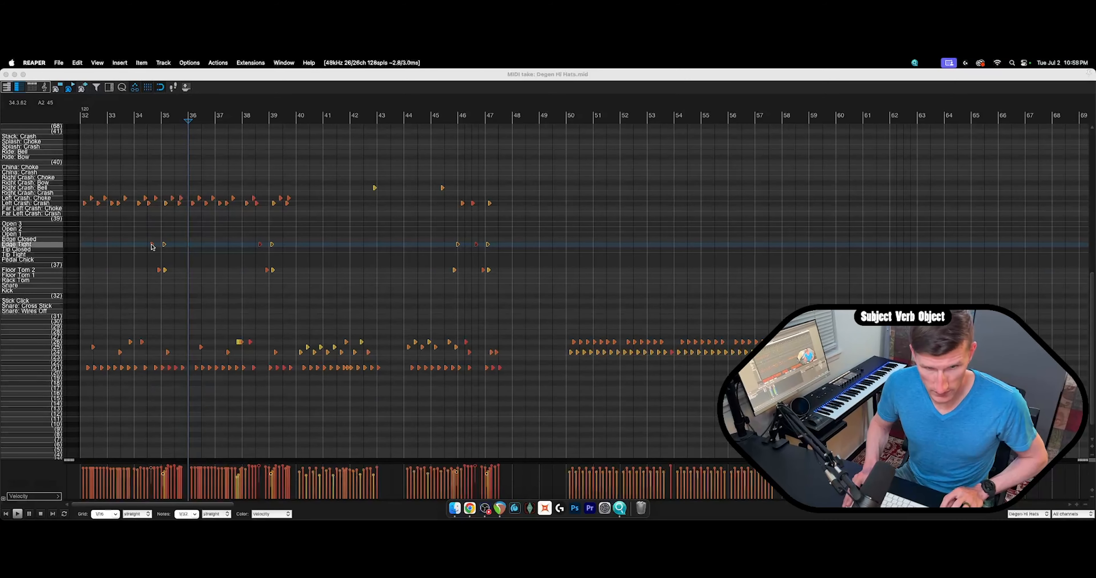
Move the Edge Tight notes down to Tip Tight and all the Floor Tom 2 notes up to Edge Tight.
left_click(154, 247)
left_click_drag(152, 246, 152, 255)
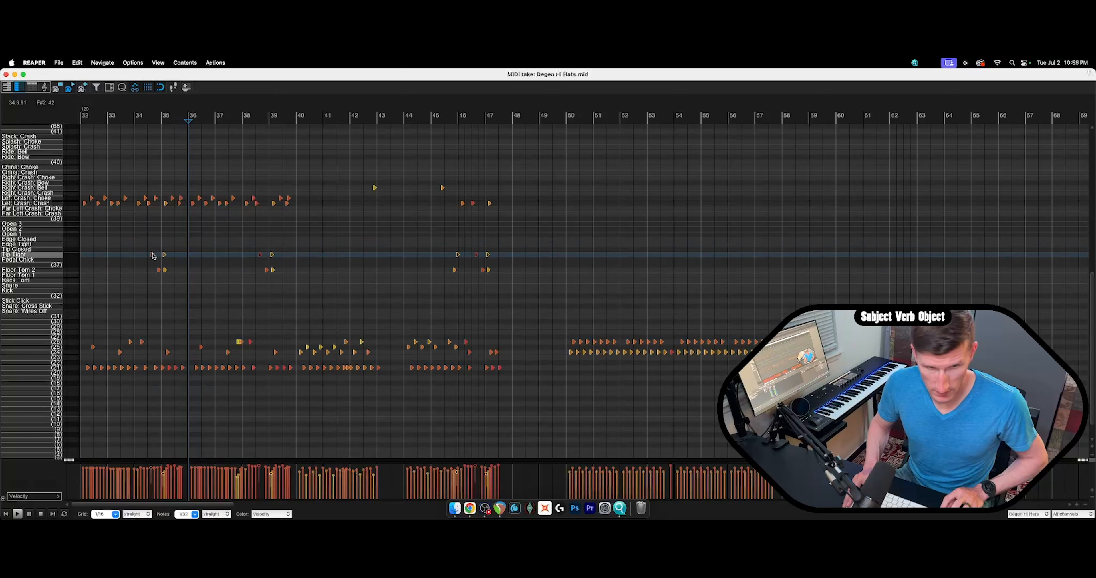
left_click(47, 271)
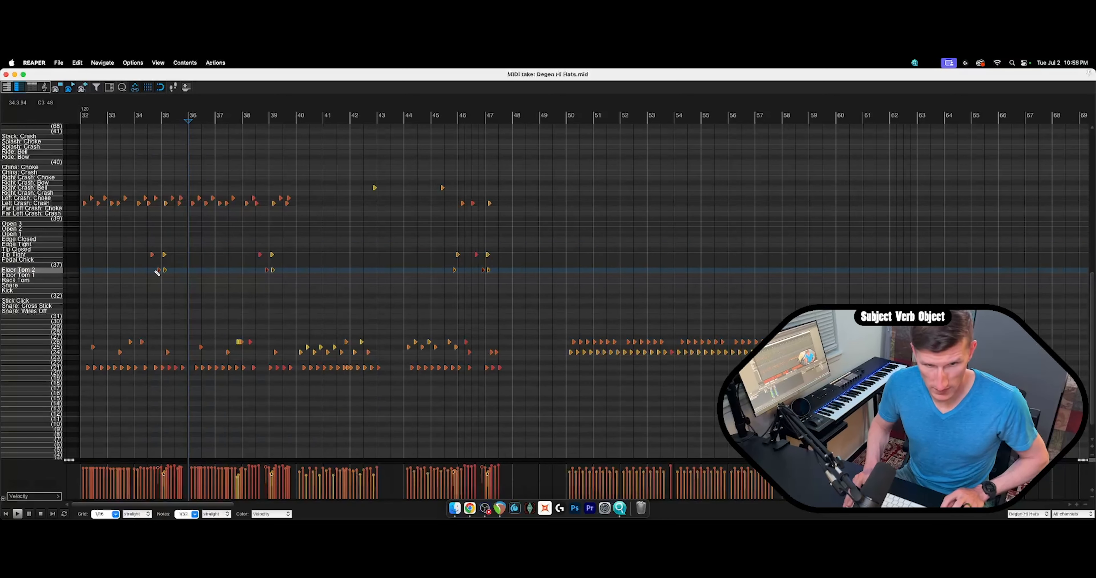
left_click_drag(159, 270, 160, 246)
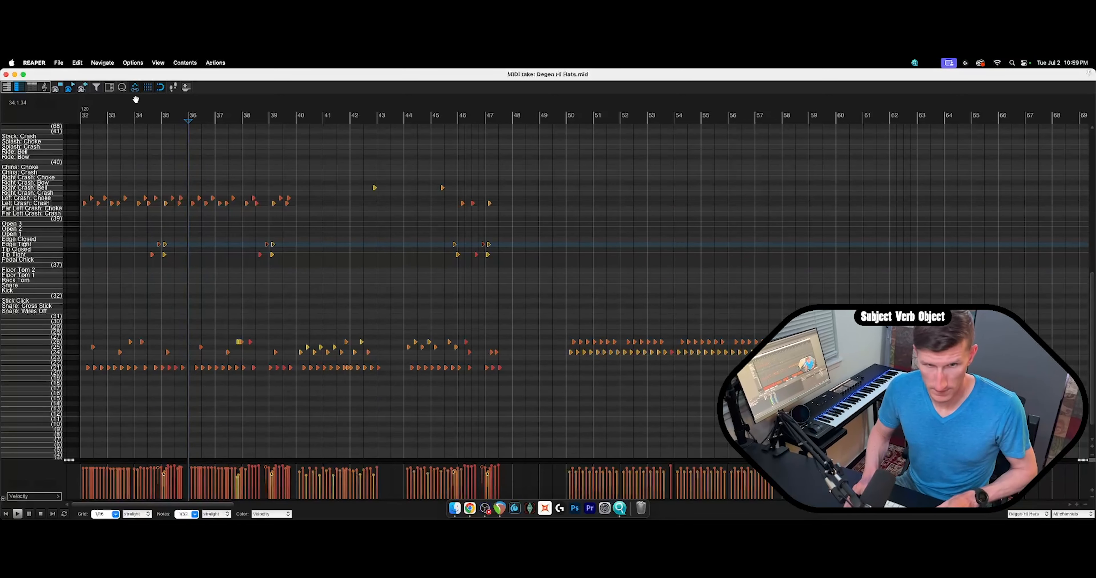
Play the remapped tight hi-hat notes briefly from the middle of bar 34.
left_click(149, 115)
key("space")
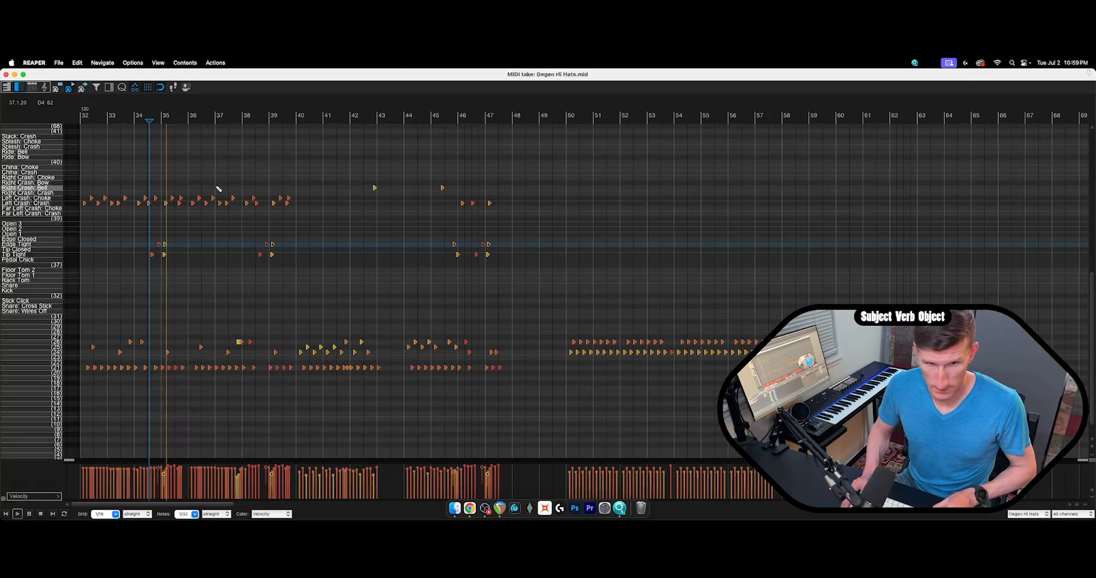
key("space")
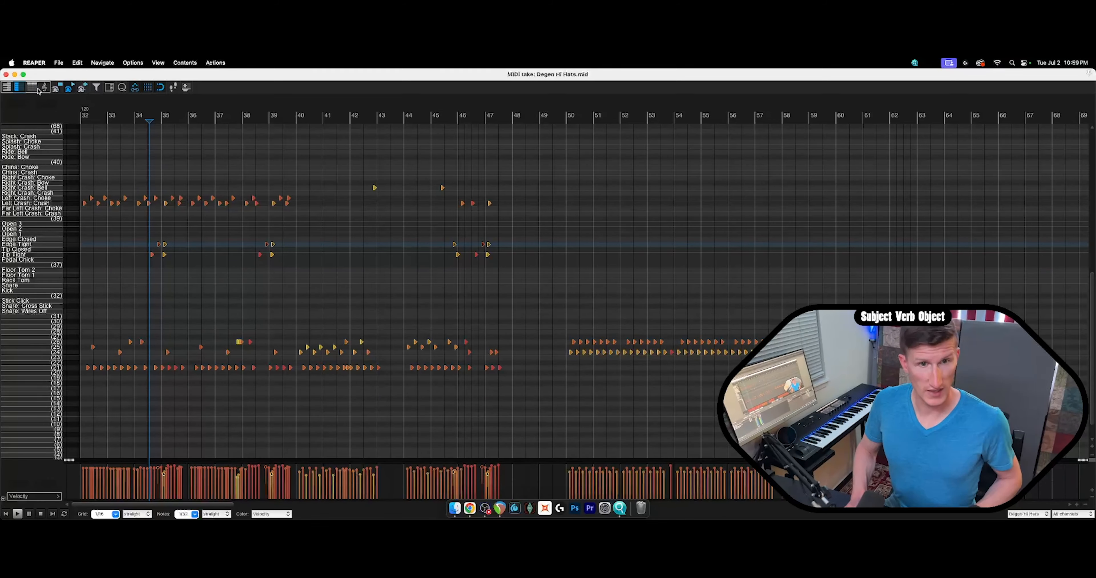
Examine Superior Drummer's Open Edge 0 notes in the Degeneracy Runs Amok 2023 project, then return to the hi-hat MIDI take.
double_click(56, 77)
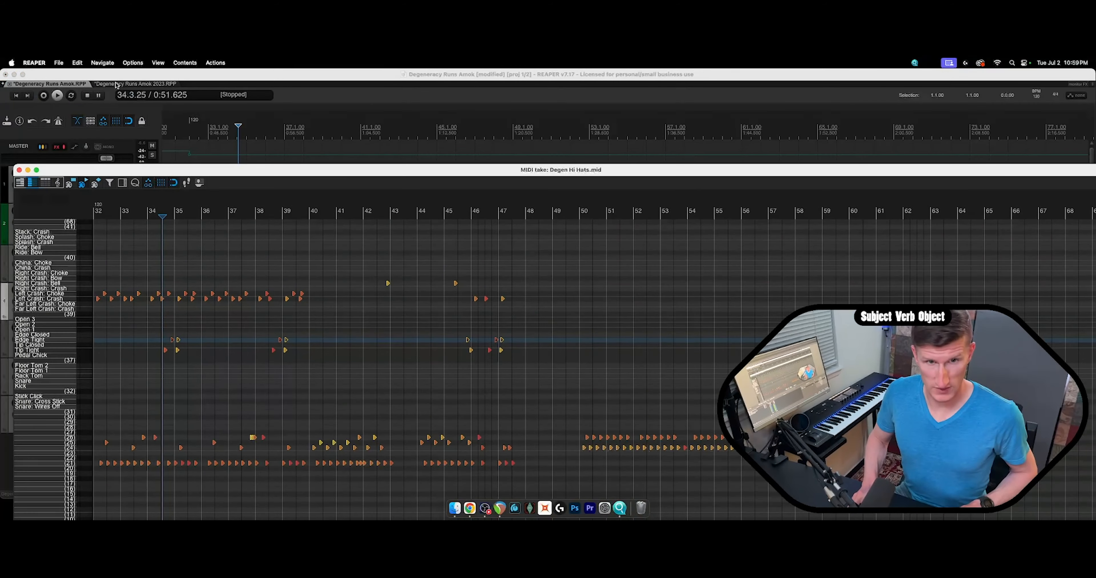
left_click(128, 83)
scroll(574, 242, "down", 1)
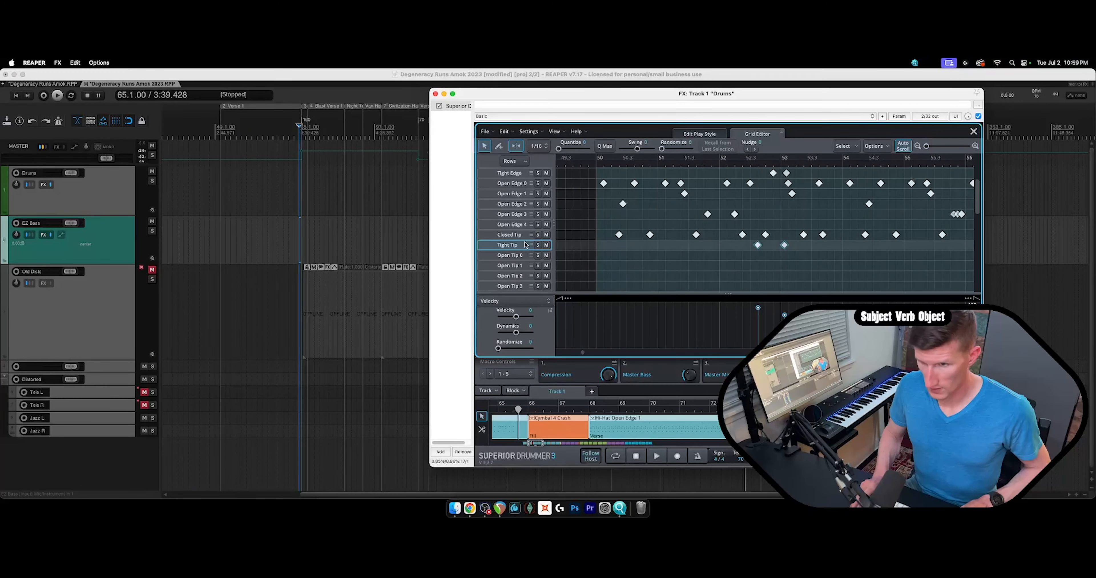
scroll(525, 245, "up", 4)
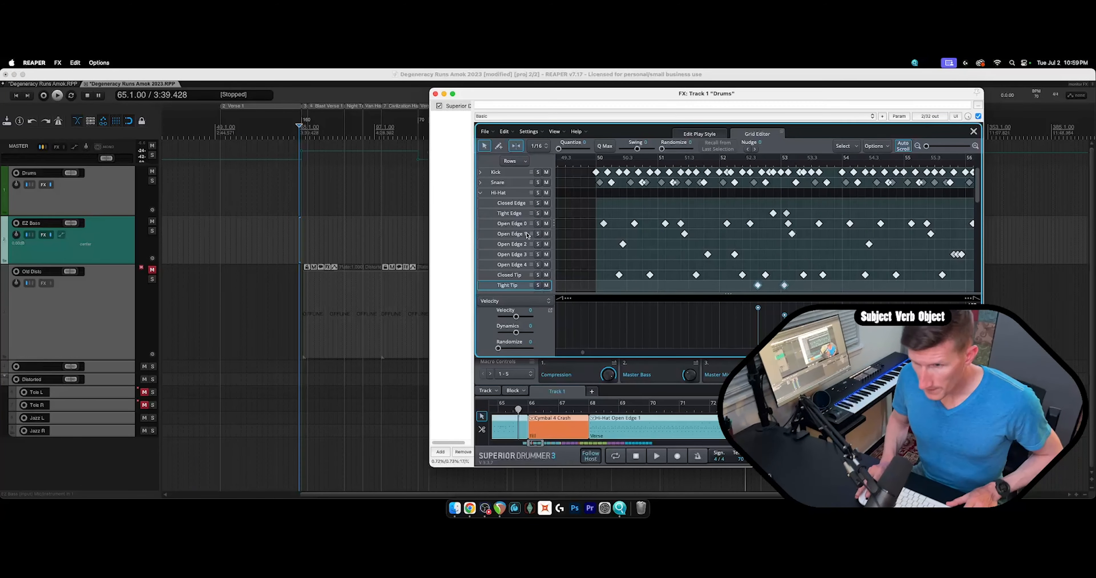
left_click(520, 224)
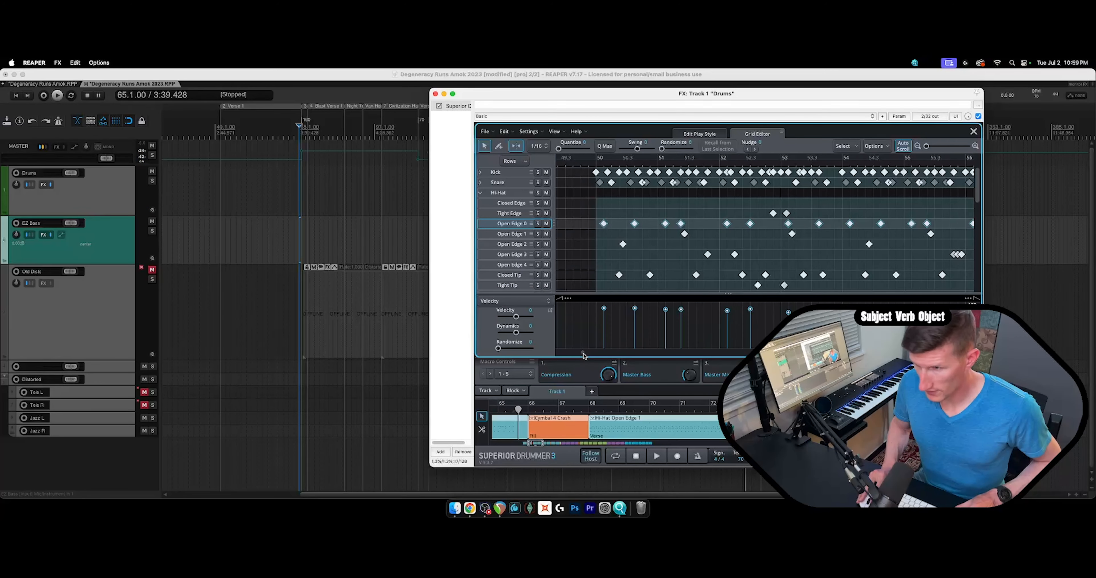
left_click_drag(583, 356, 589, 356)
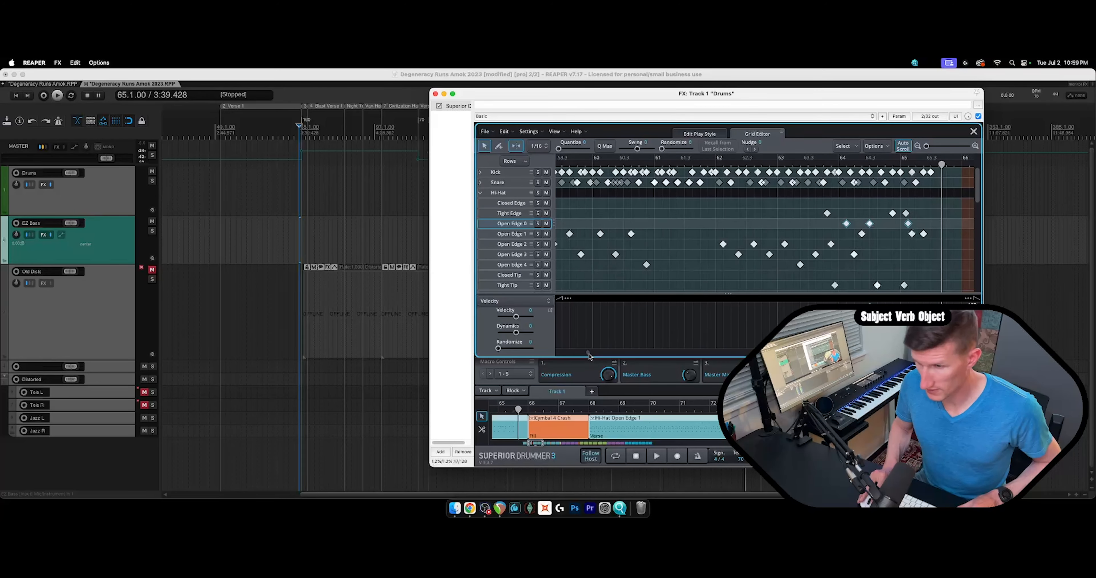
left_click(51, 83)
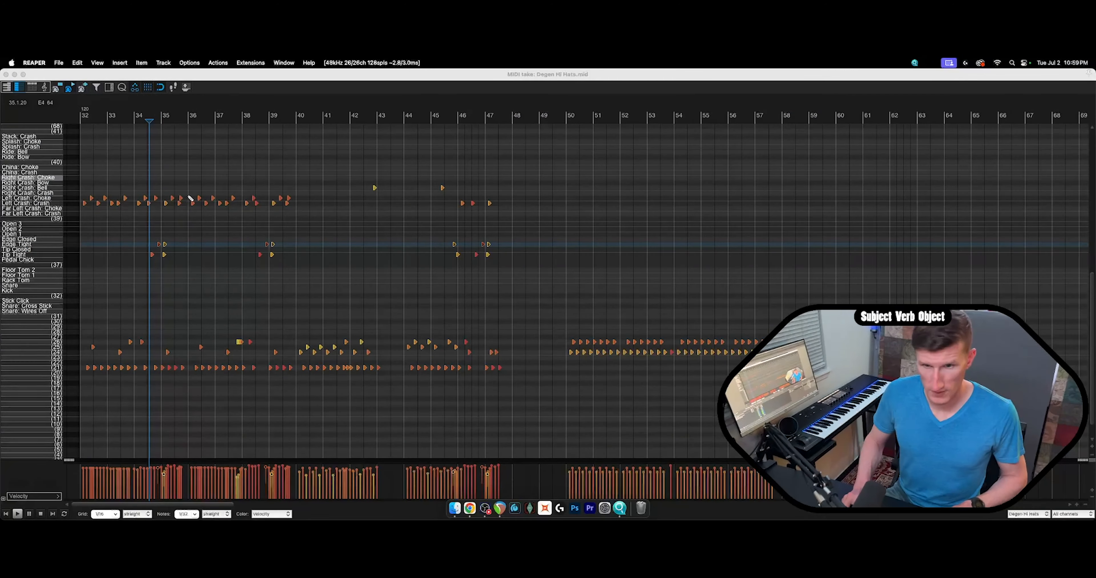
Select all notes on the Left Crash: Crash row and move them down to the Open 1 hi-hat row.
scroll(55, 354, "down", 2)
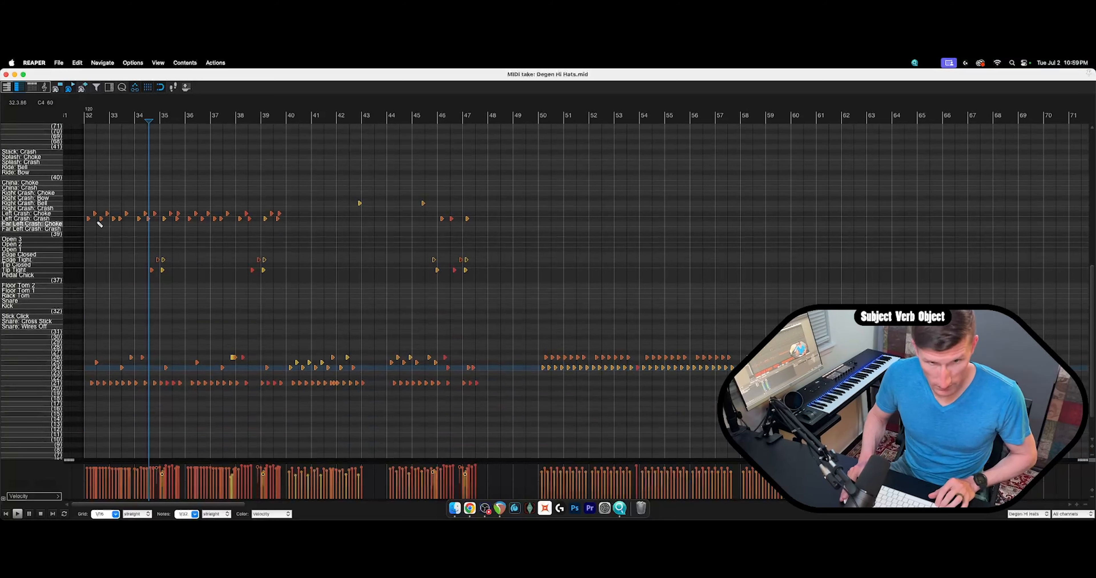
scroll(60, 219, "down", 1)
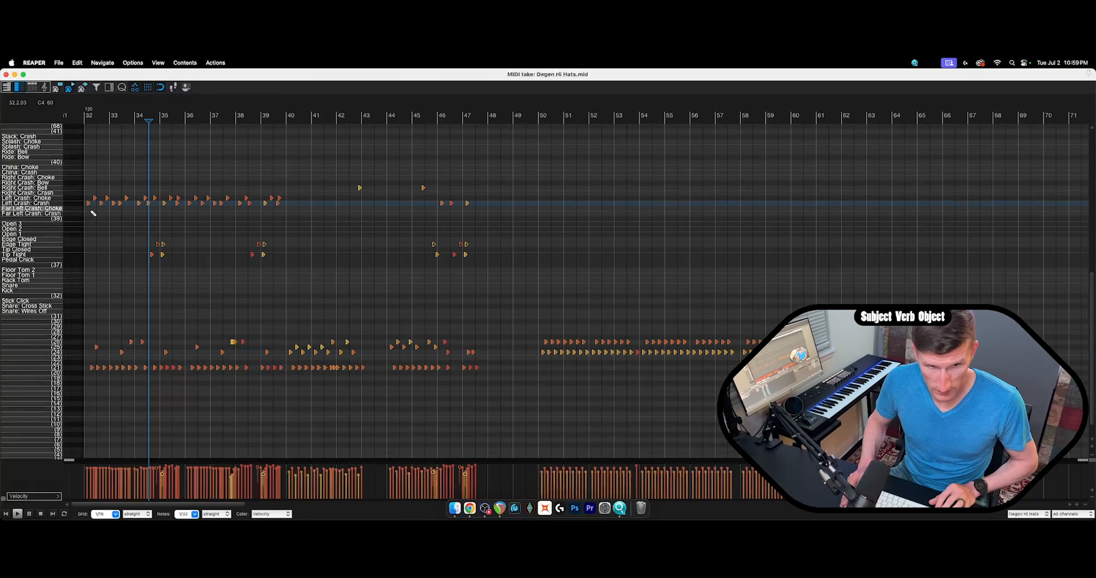
scroll(91, 209, "down", 1)
scroll(90, 209, "up", 6)
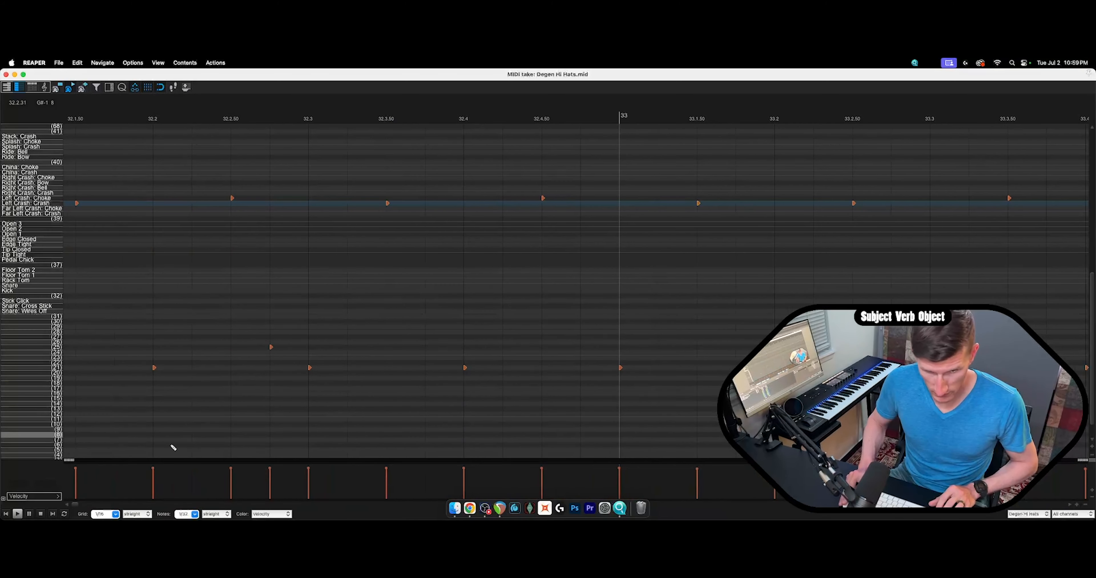
scroll(77, 505, "left", 3)
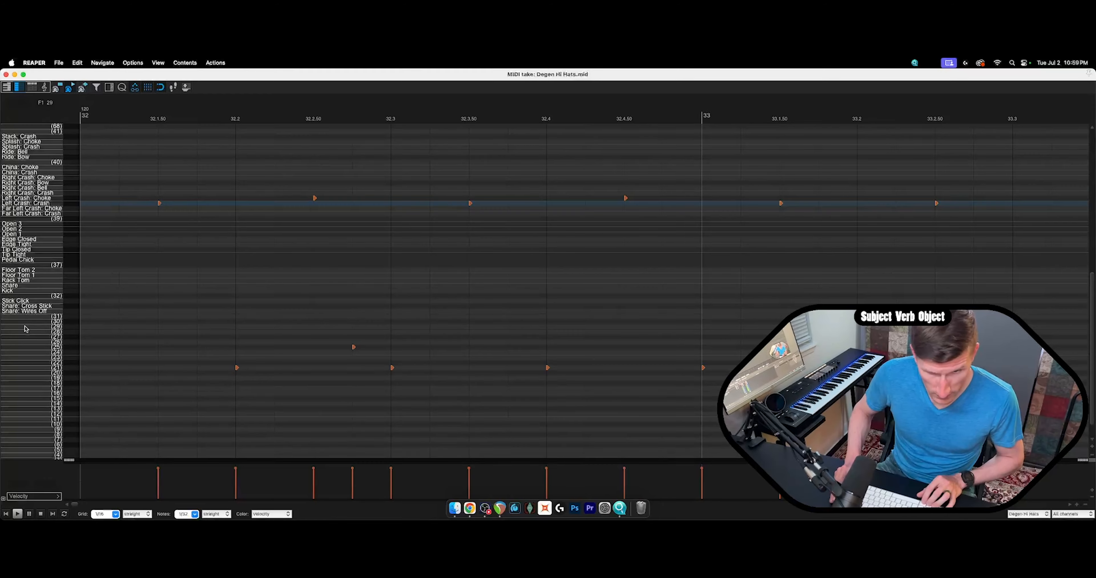
scroll(27, 327, "down", 1)
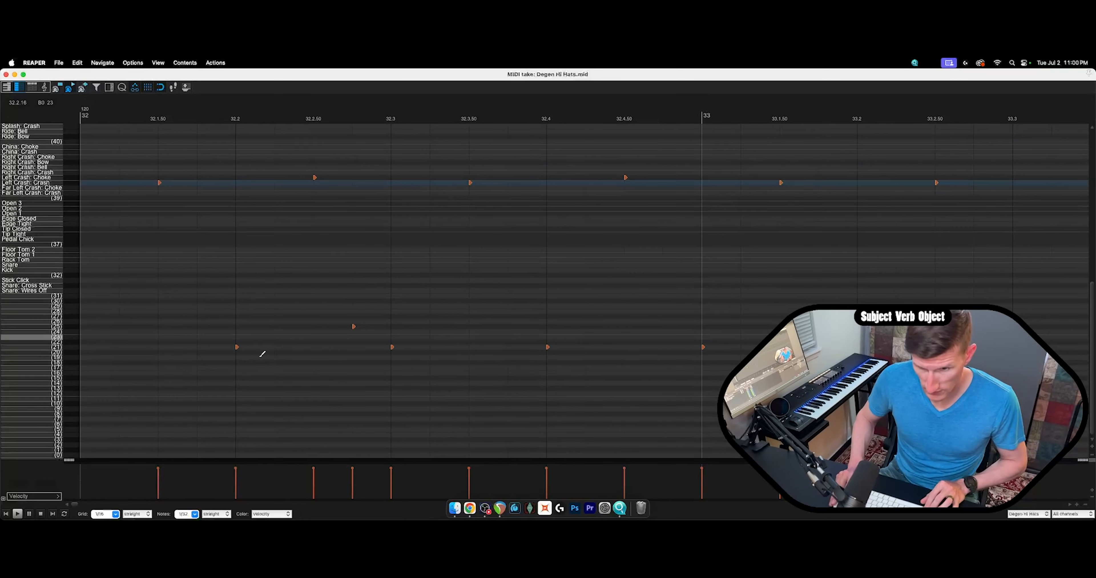
scroll(304, 189, "down", 10)
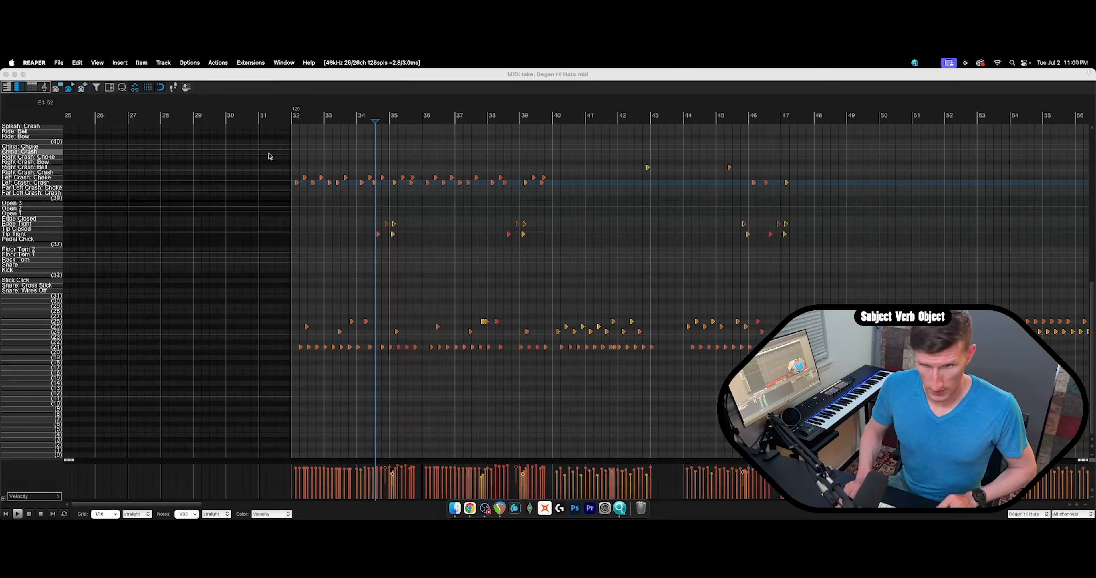
left_click(46, 184)
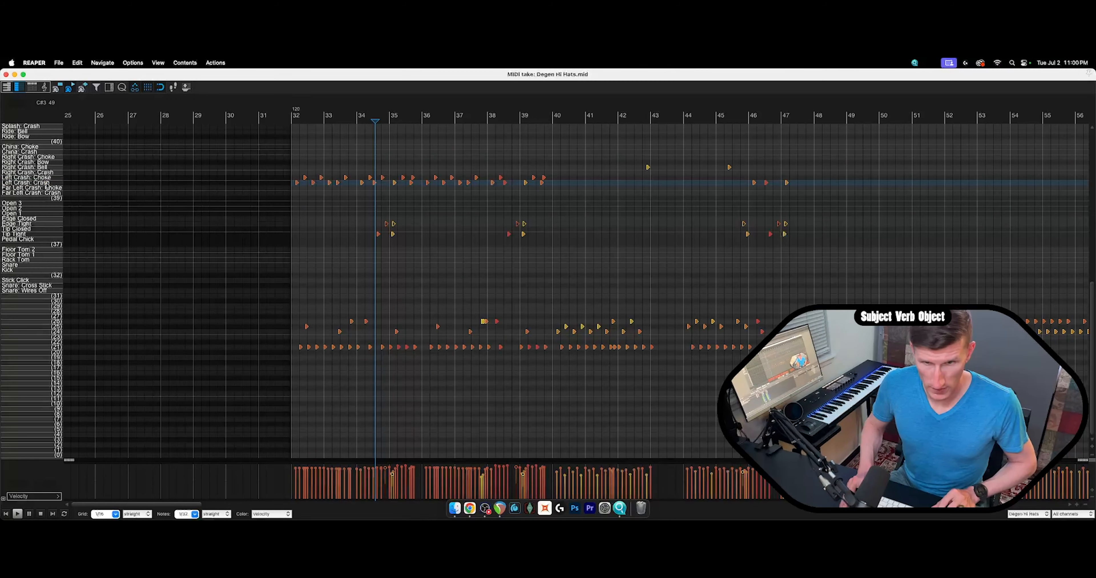
scroll(298, 185, "up", 10)
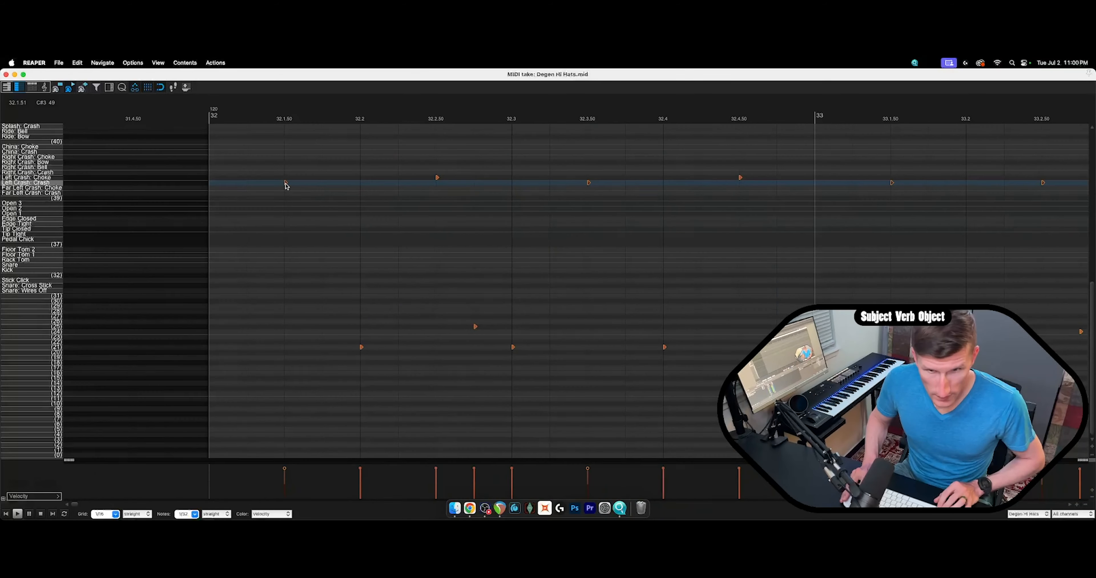
left_click_drag(286, 185, 285, 215)
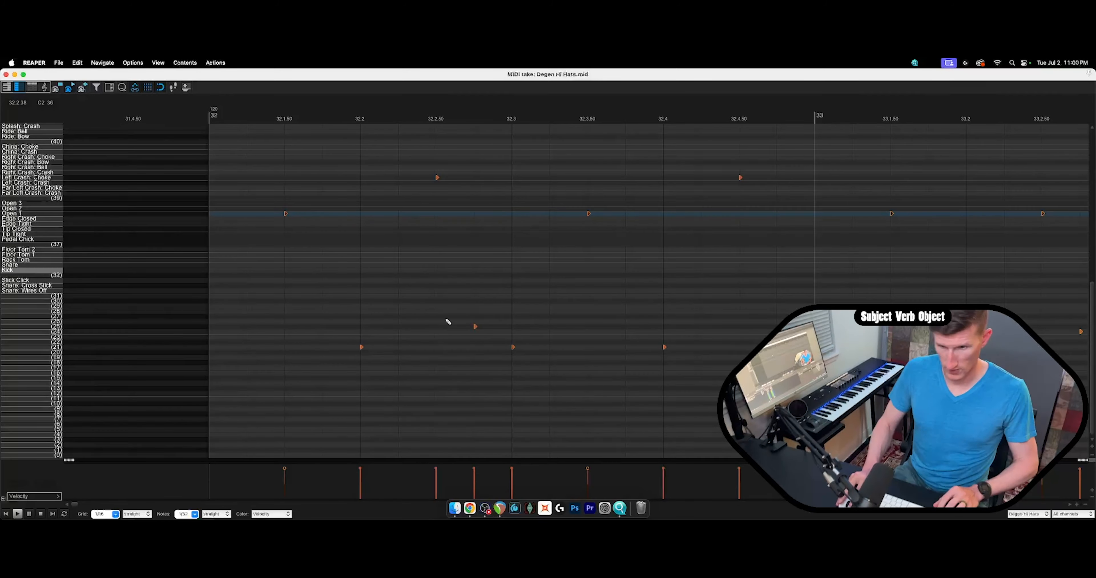
In the Degeneracy Runs Amok 2023 project, audition and compare Superior Drummer's hi-hat rows from Open Edge 0 through Open Edge 4.
left_click_drag(75, 81, 75, 156)
left_click(137, 82)
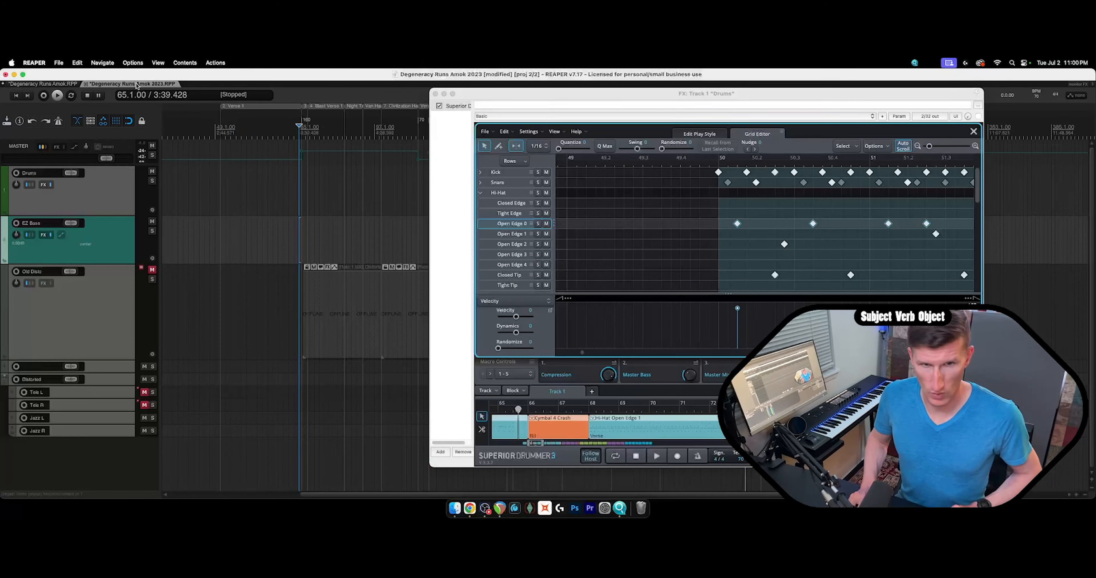
left_click(513, 235)
left_click(512, 245)
left_click(512, 256)
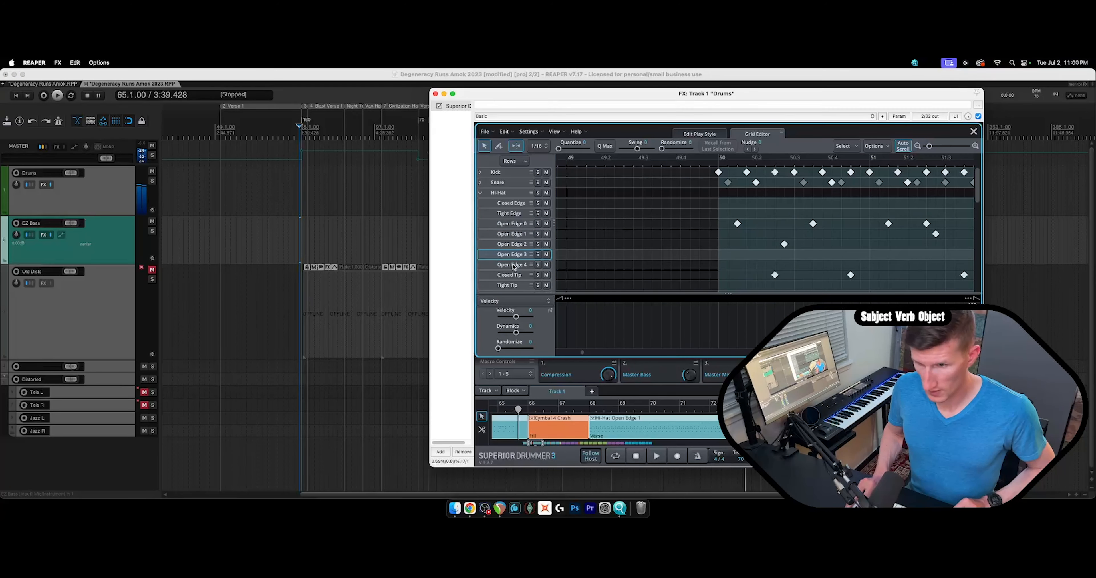
left_click(513, 266)
left_click(517, 228)
left_click(513, 234)
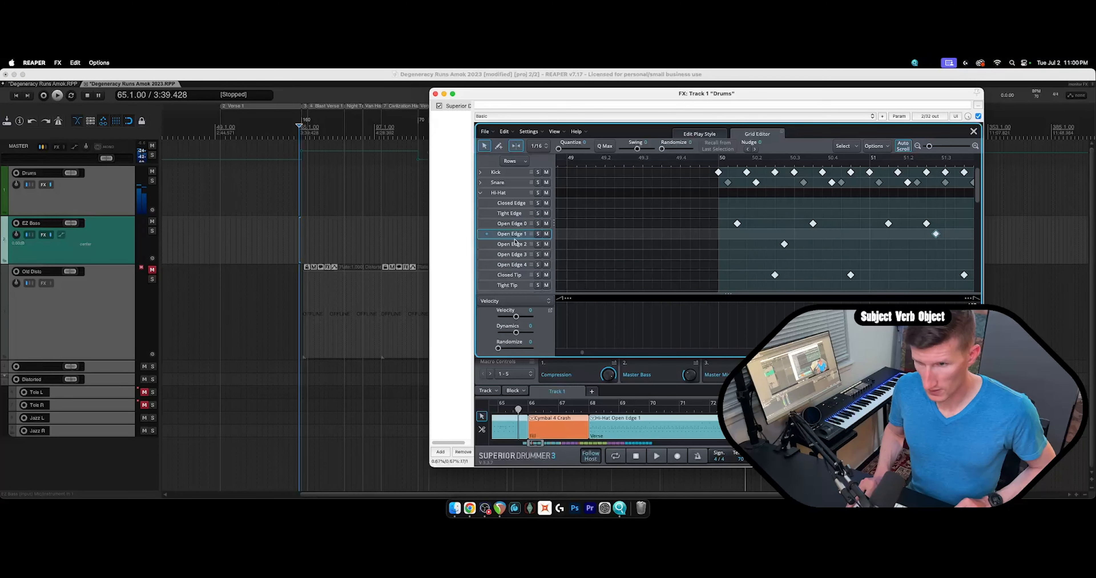
left_click(513, 245)
left_click(513, 255)
left_click(513, 266)
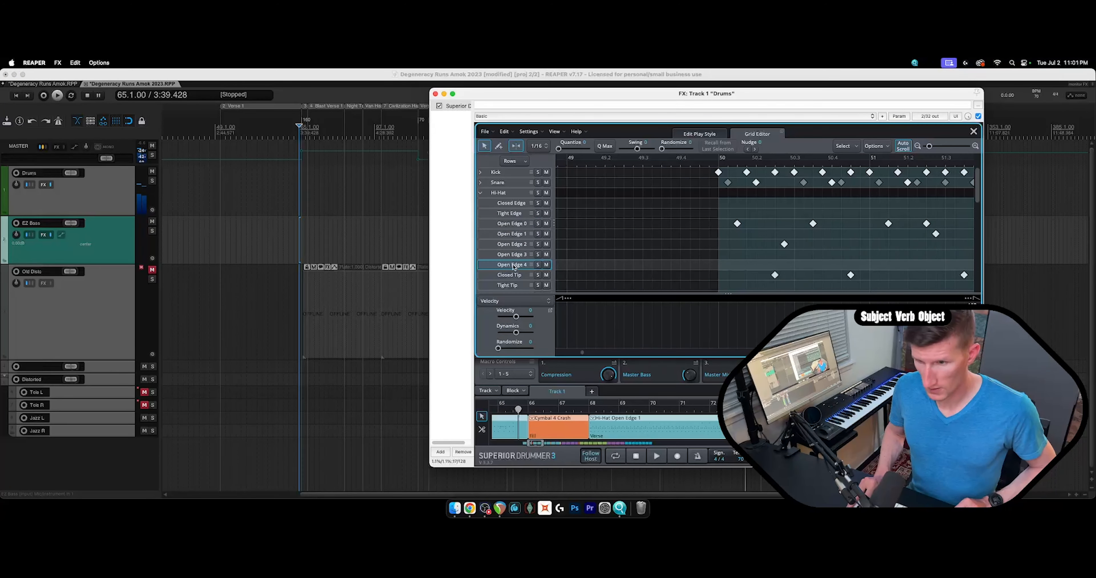
Audition Superior Drummer's Open Edge 1 through Open Edge 4 rows again and compare them with the Open Edge 0 sound.
scroll(512, 256, "down", 3)
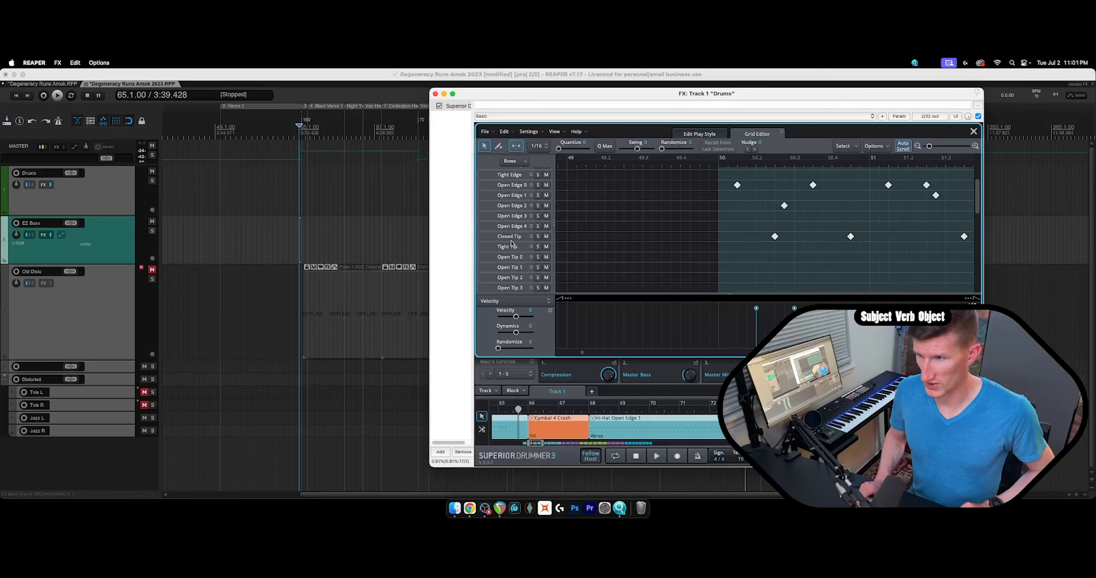
scroll(512, 242, "up", 2)
left_click(513, 227)
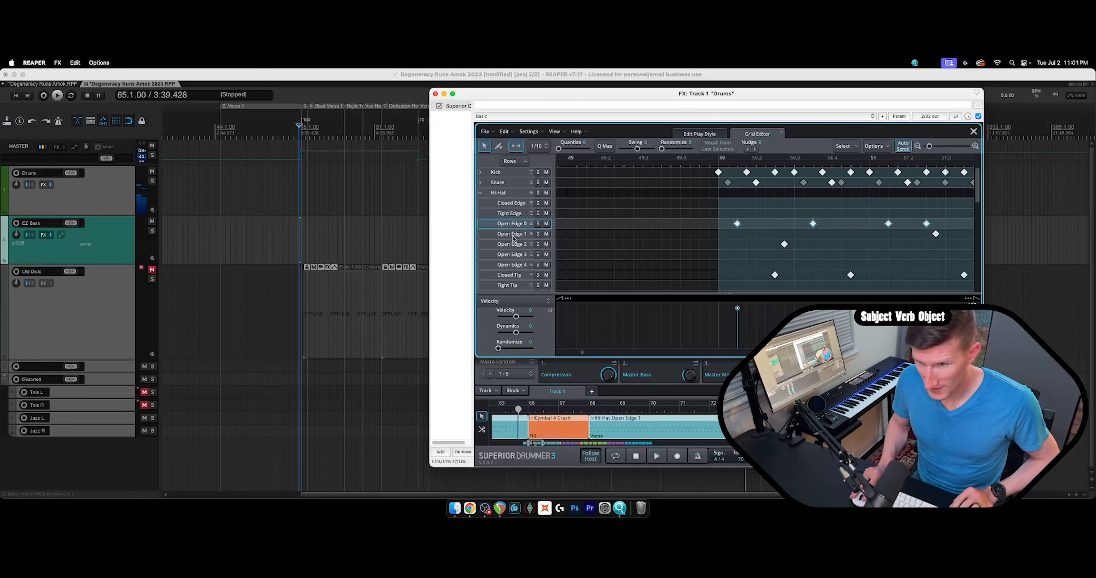
left_click(514, 237)
left_click(513, 255)
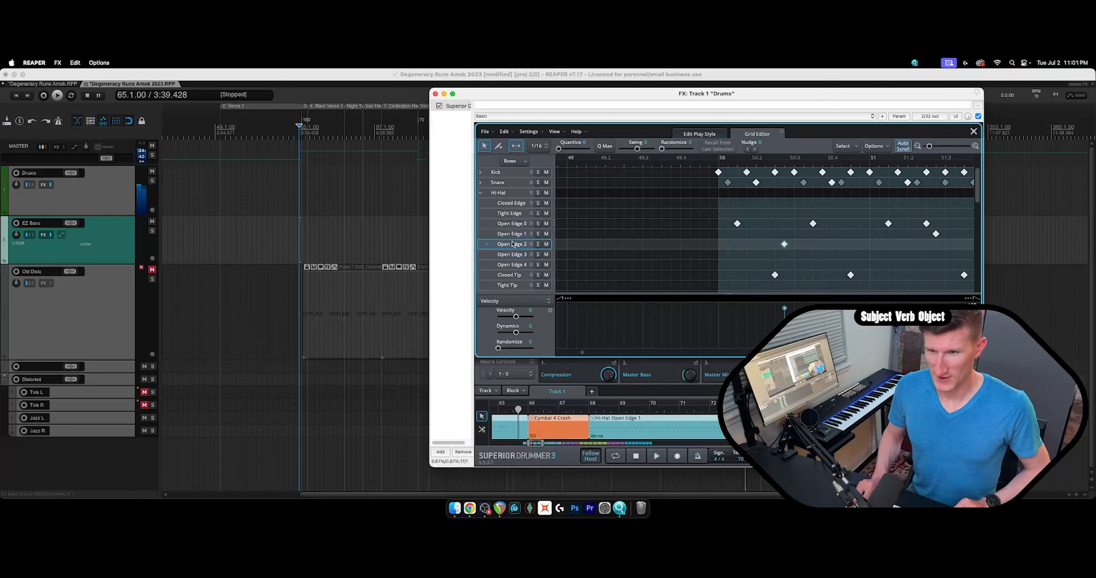
left_click(513, 244)
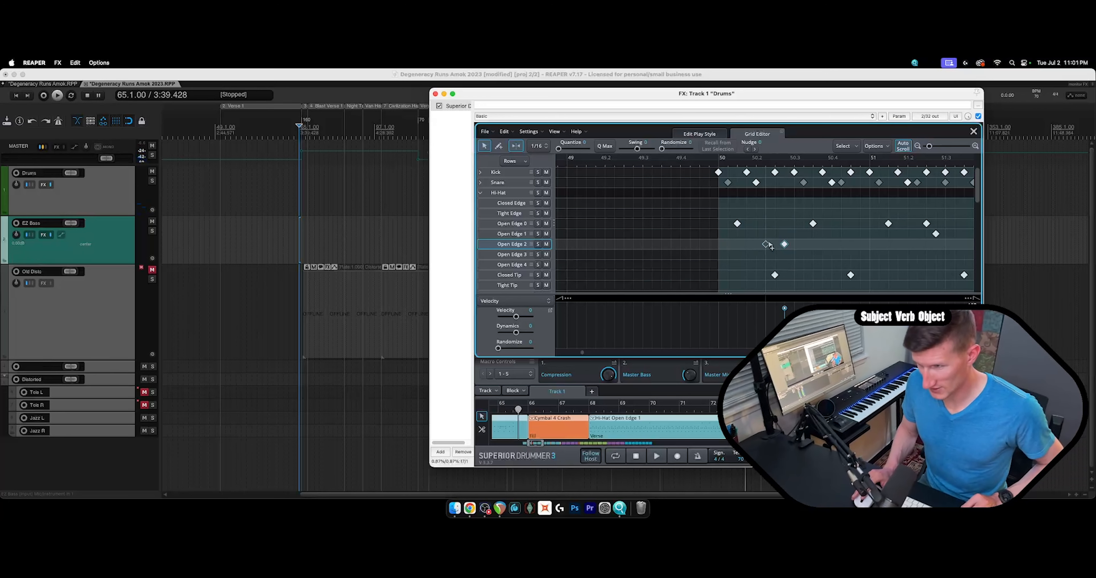
scroll(768, 243, "down", 1)
scroll(768, 235, "up", 5)
scroll(768, 235, "down", 1)
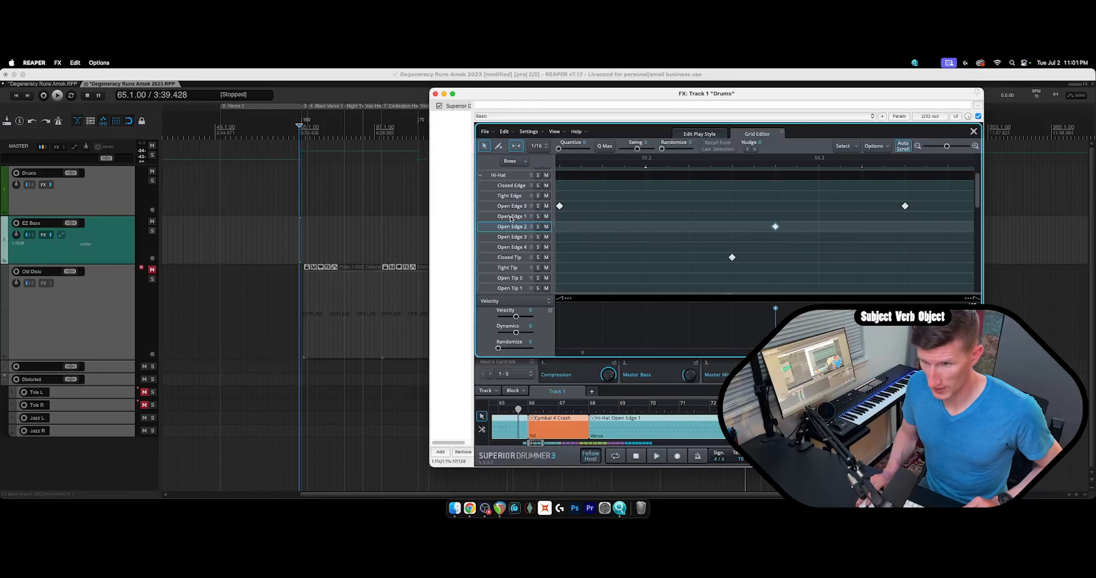
left_click(509, 217)
left_click(509, 228)
left_click(509, 239)
left_click(507, 247)
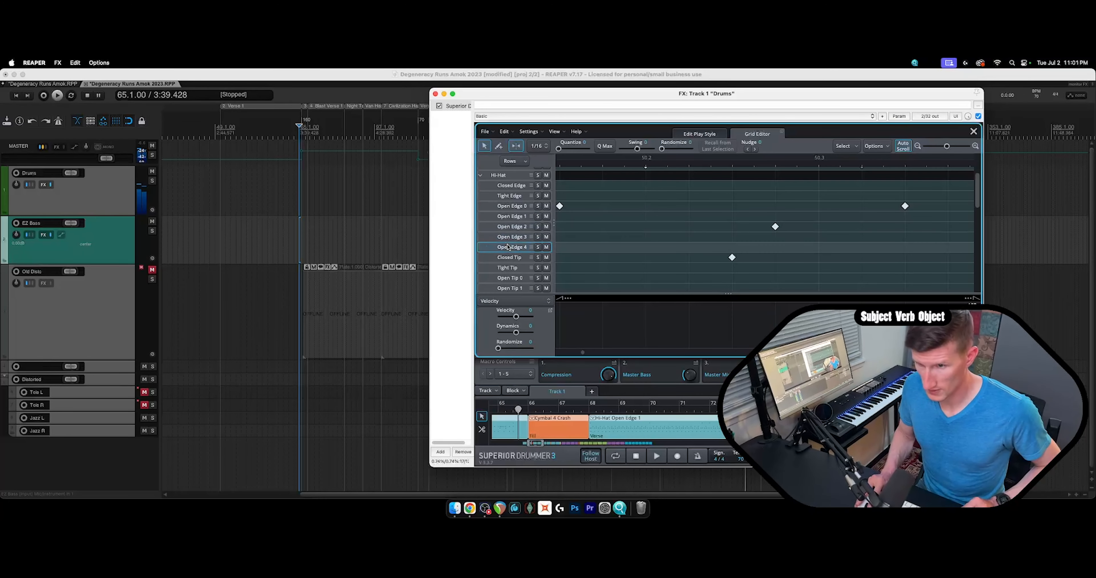
left_click(523, 208)
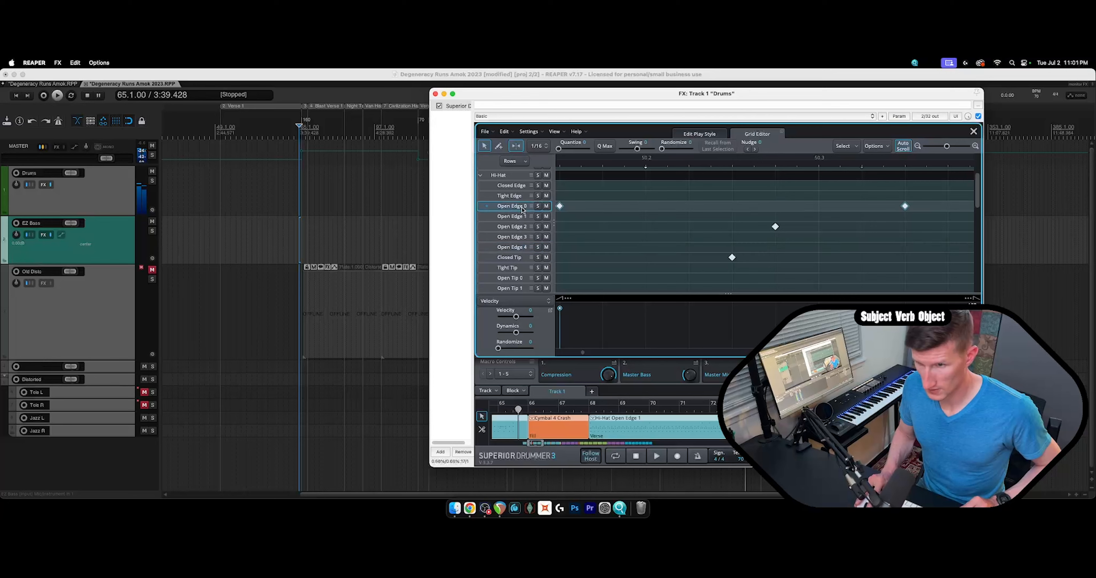
Examine how the Superior Drummer hi-hat notes are spread over the edge and tip rows from bar 50 onward.
scroll(765, 239, "down", 1)
scroll(764, 239, "down", 6)
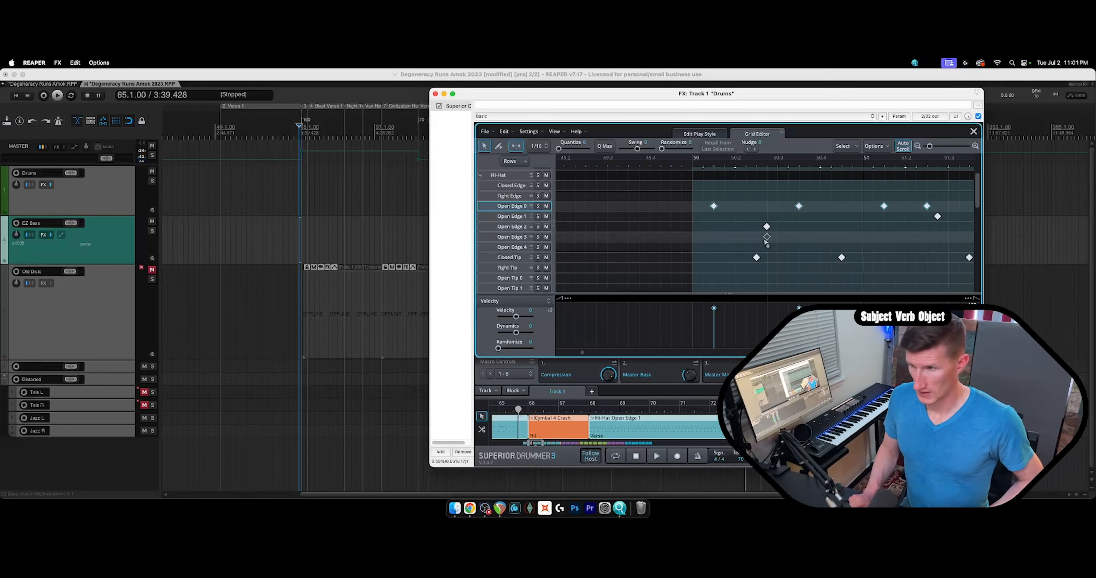
scroll(791, 241, "down", 2)
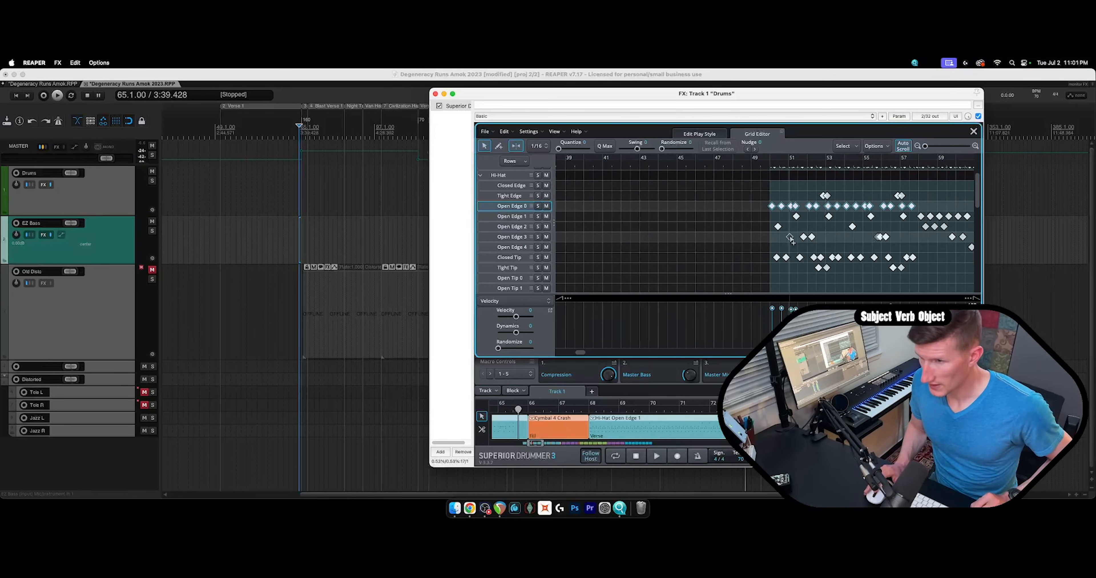
scroll(792, 240, "down", 3)
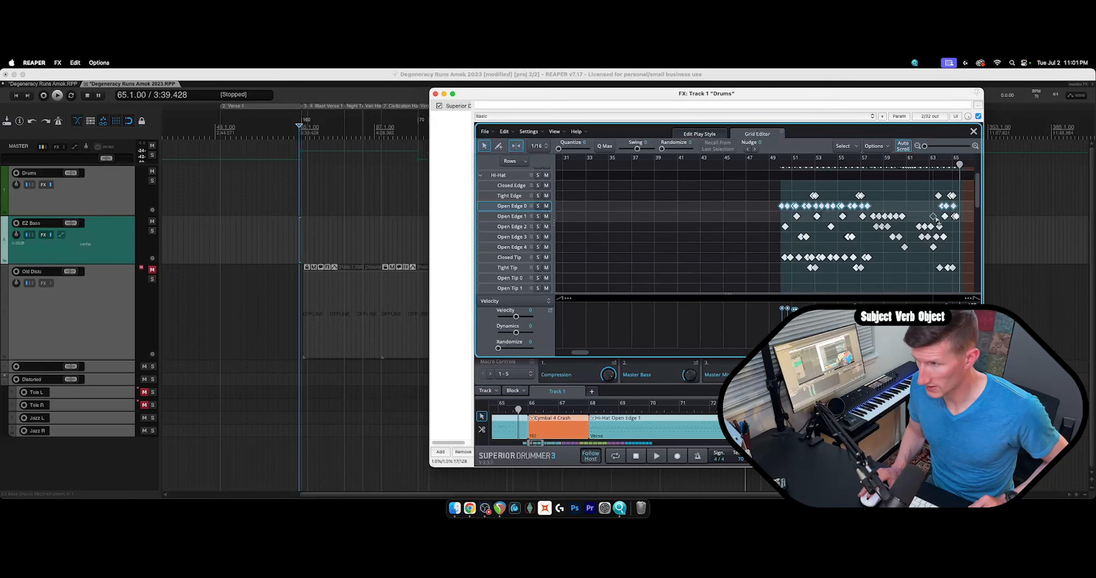
scroll(801, 217, "up", 2)
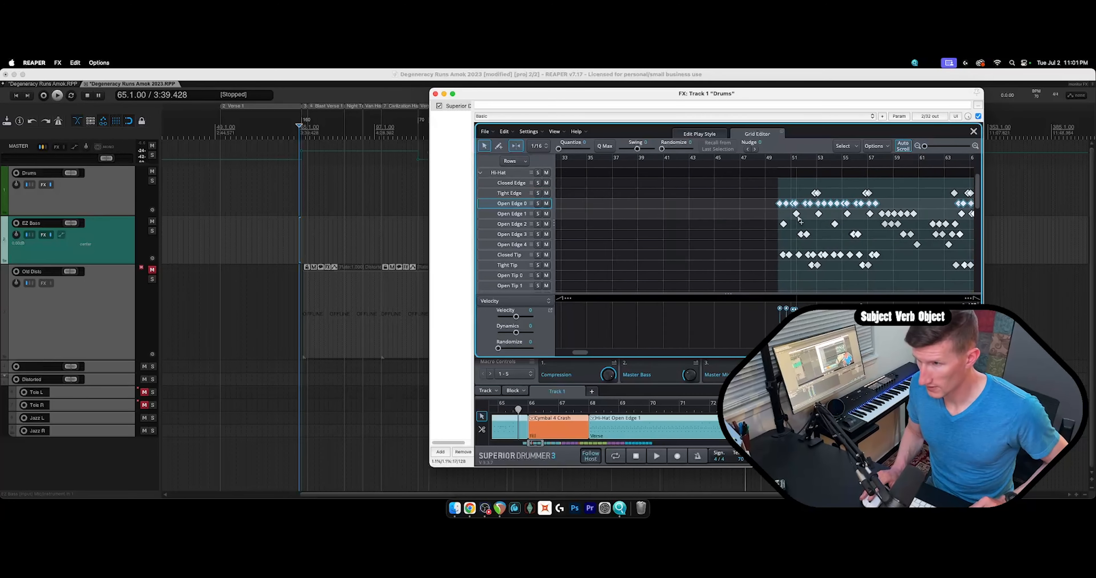
scroll(801, 217, "up", 10)
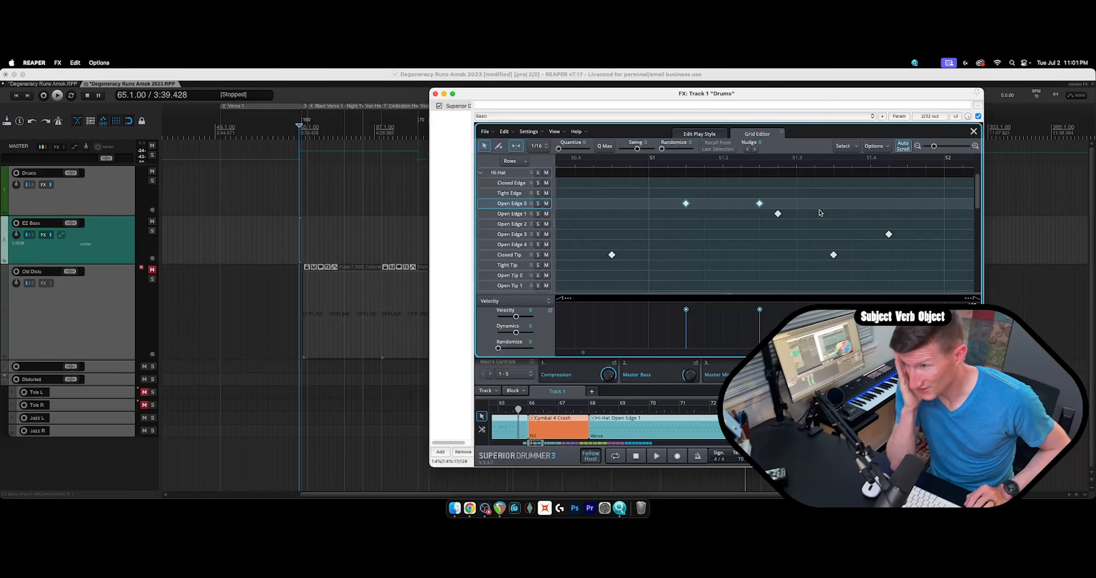
scroll(787, 215, "down", 3)
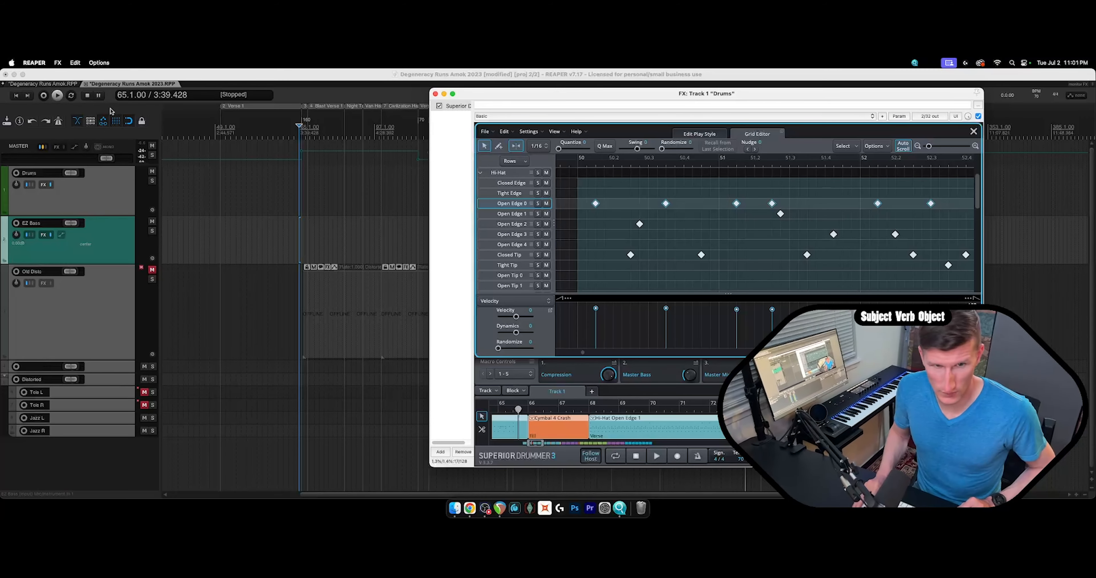
Return to the Degen Hi Hats MIDI take and play the remapped Open 1 notes from just before bar 32.
left_click(47, 84)
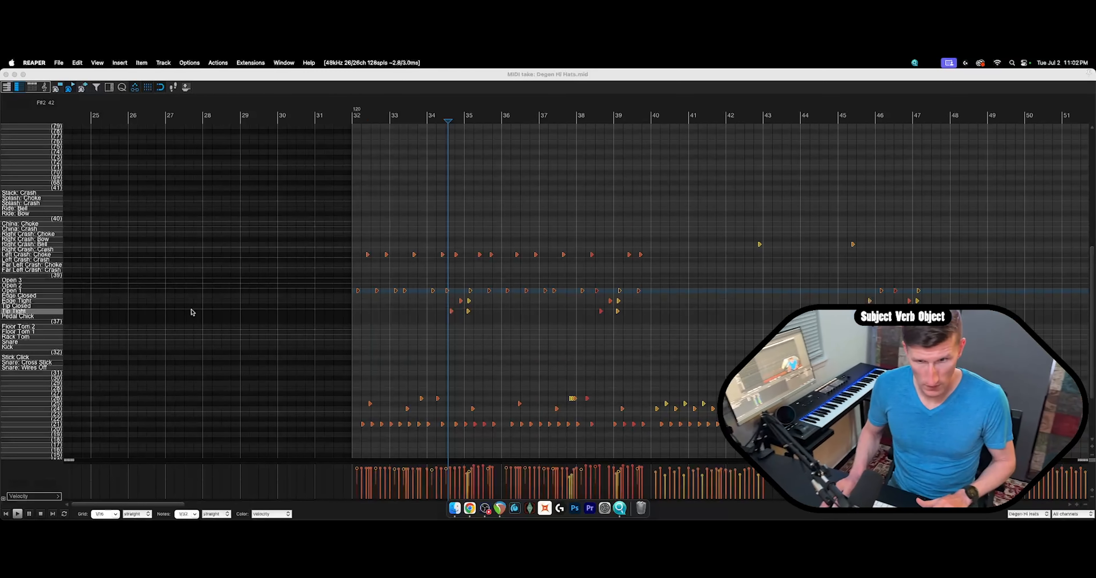
scroll(337, 268, "up", 5)
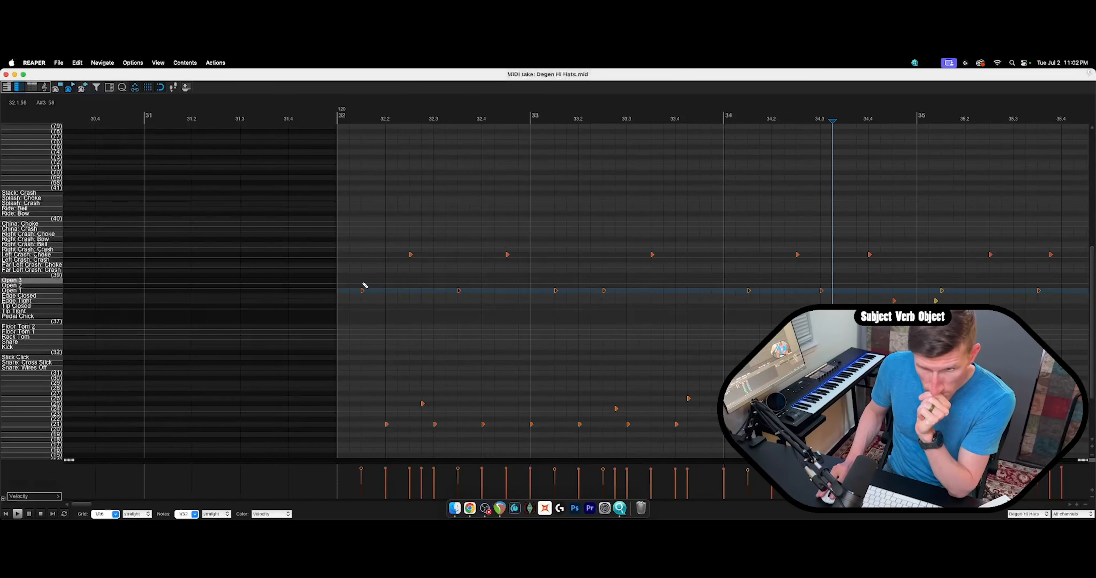
left_click(316, 113)
key("space")
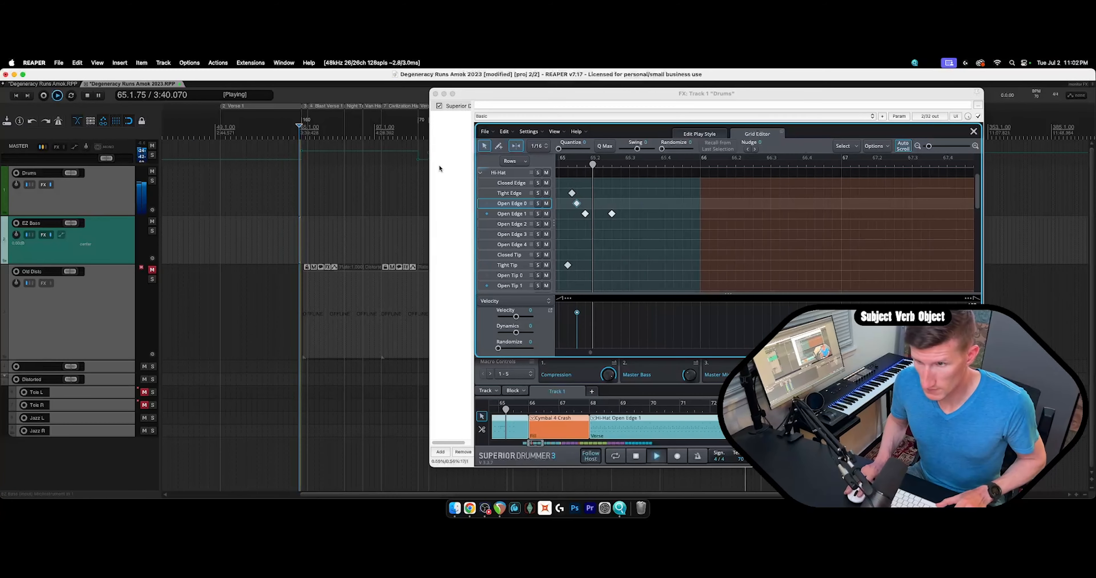
In the Degeneracy Runs Amok 2023 project, play the drums from bar 50 and check the Closed Tip notes for comparison.
key("space")
left_click(218, 179)
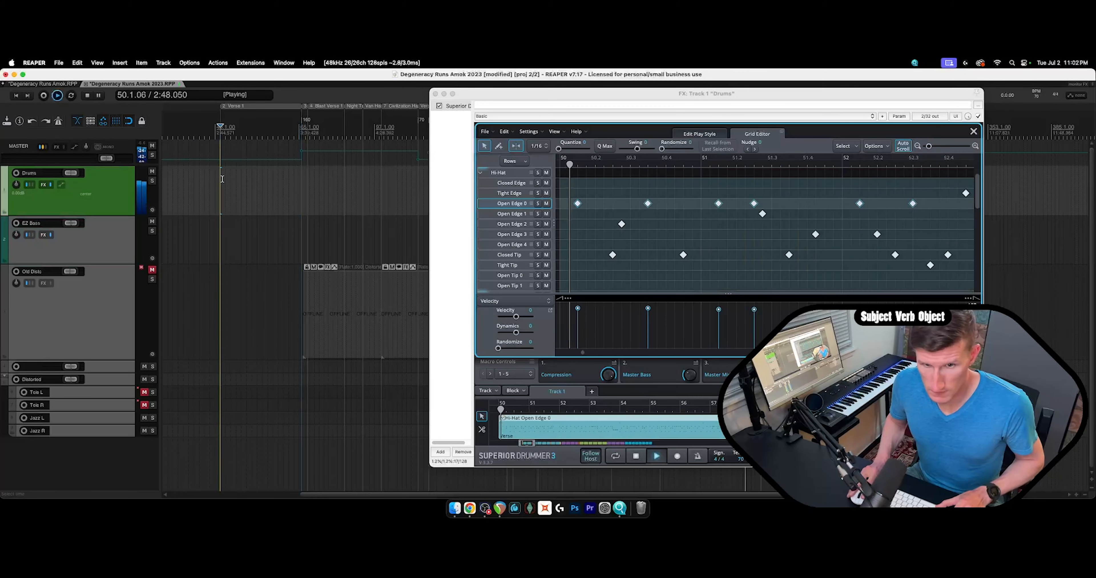
scroll(505, 217, "down", 5)
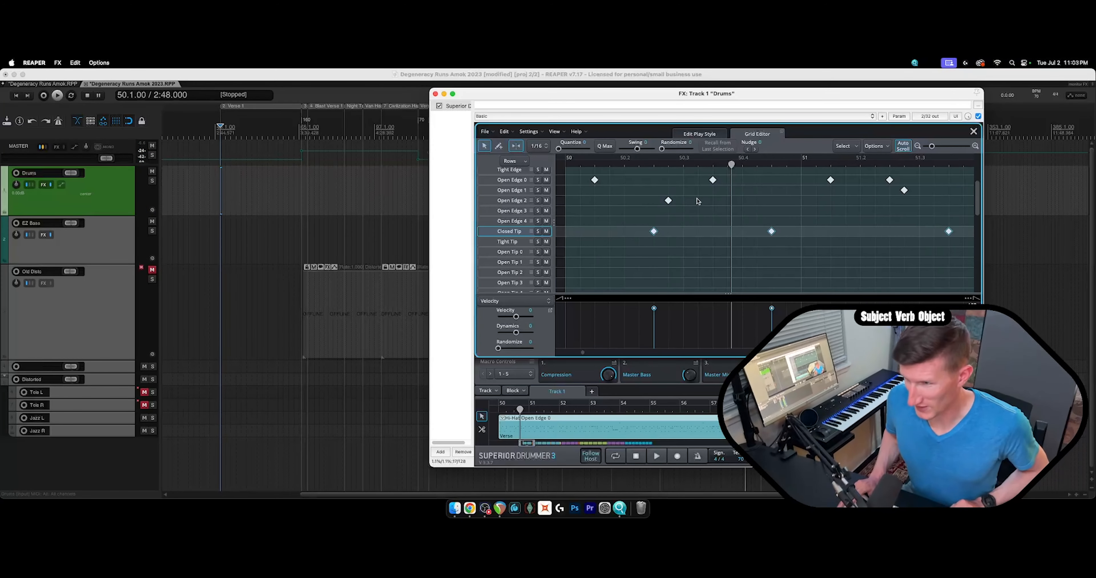
scroll(530, 207, "up", 4)
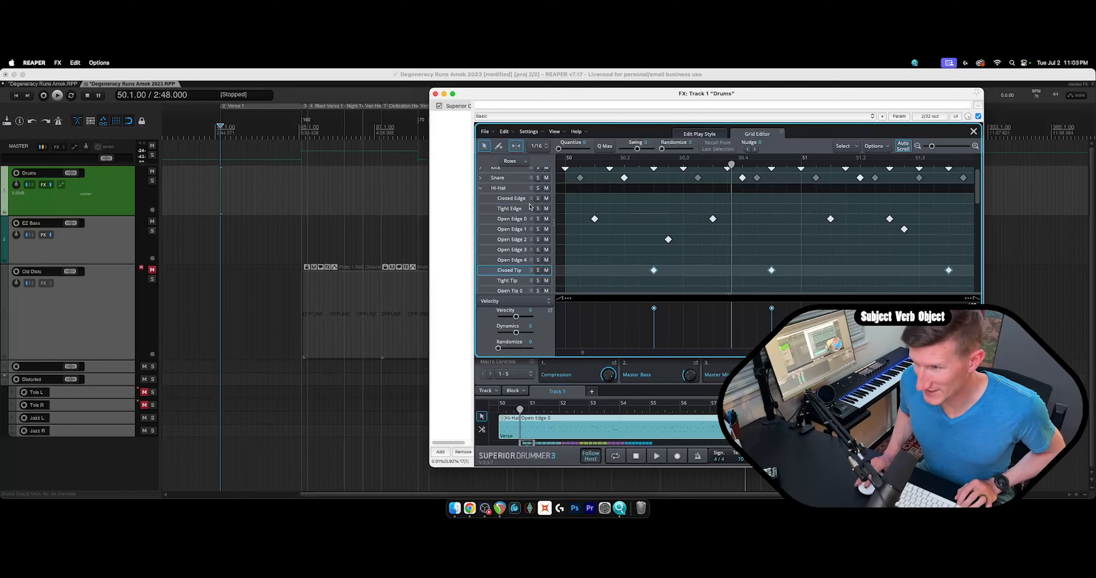
scroll(530, 207, "down", 1)
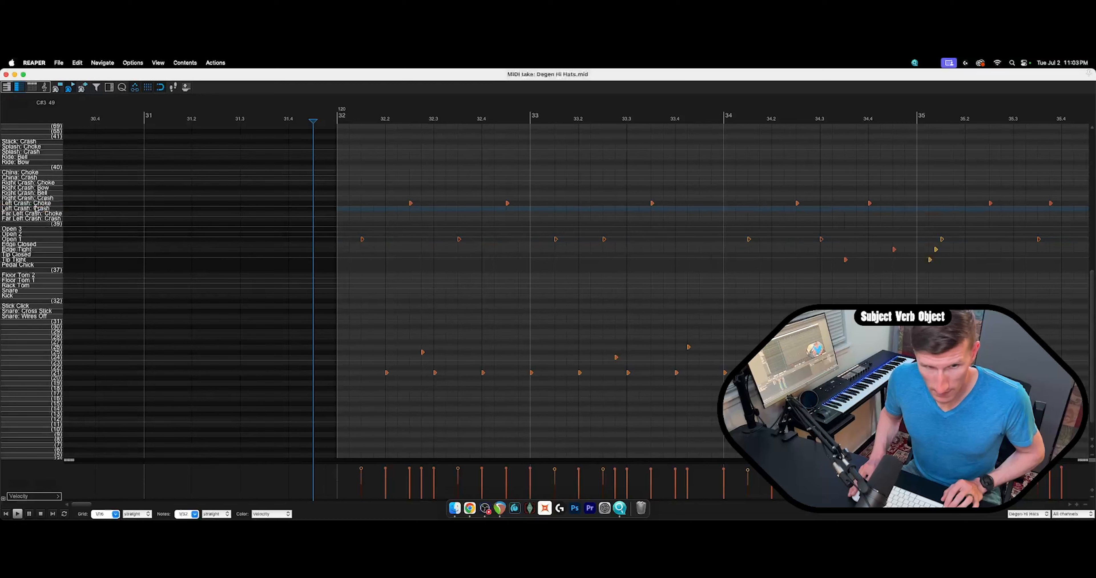
Select all notes on the Left Crash: Choke row of the hi-hat take and move them down to the Tip Closed row.
left_click(37, 206)
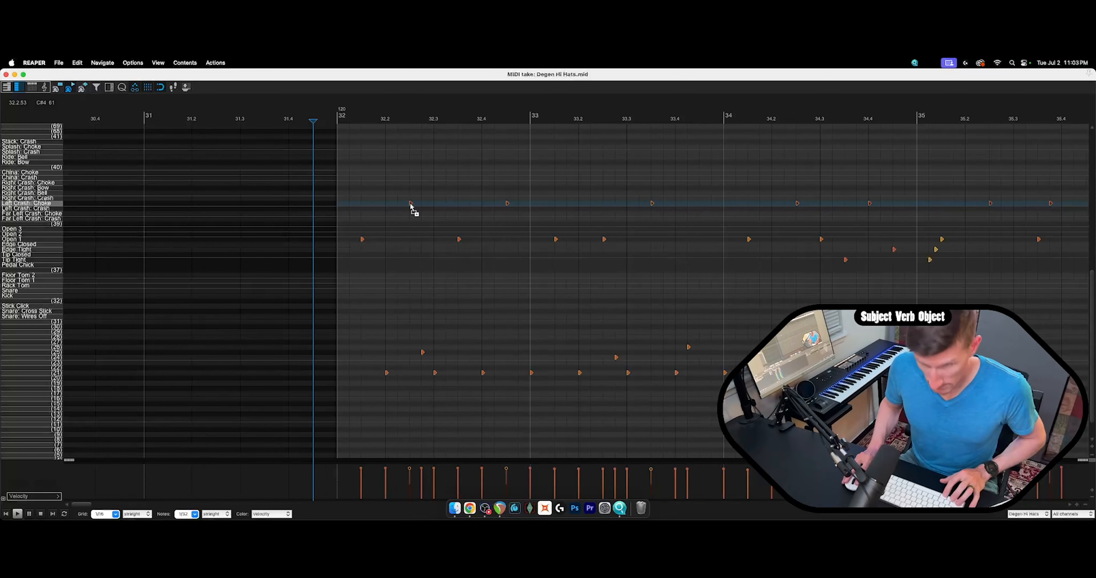
left_click_drag(410, 206, 412, 266)
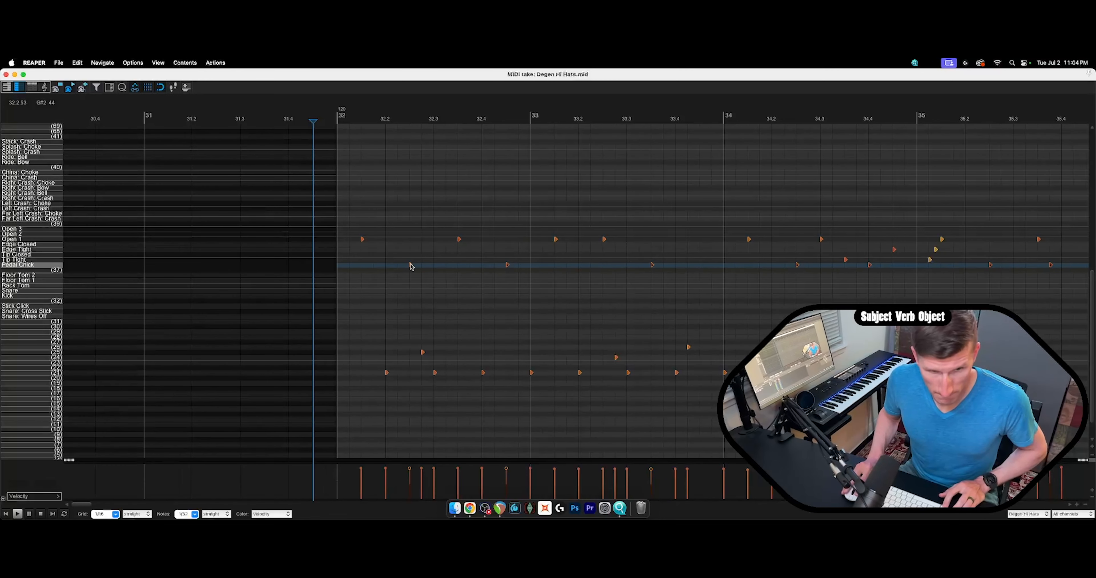
left_click_drag(410, 263, 411, 256)
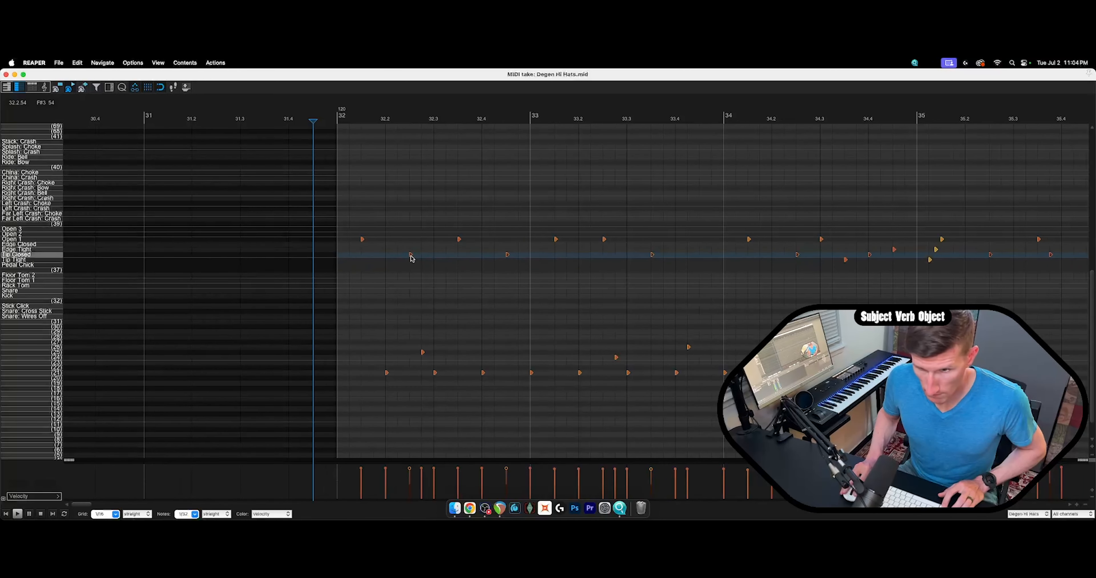
Play the remapped hi-hats from just before bar 32, then compare the Open 1 and Tip Closed rows across the take.
key("space")
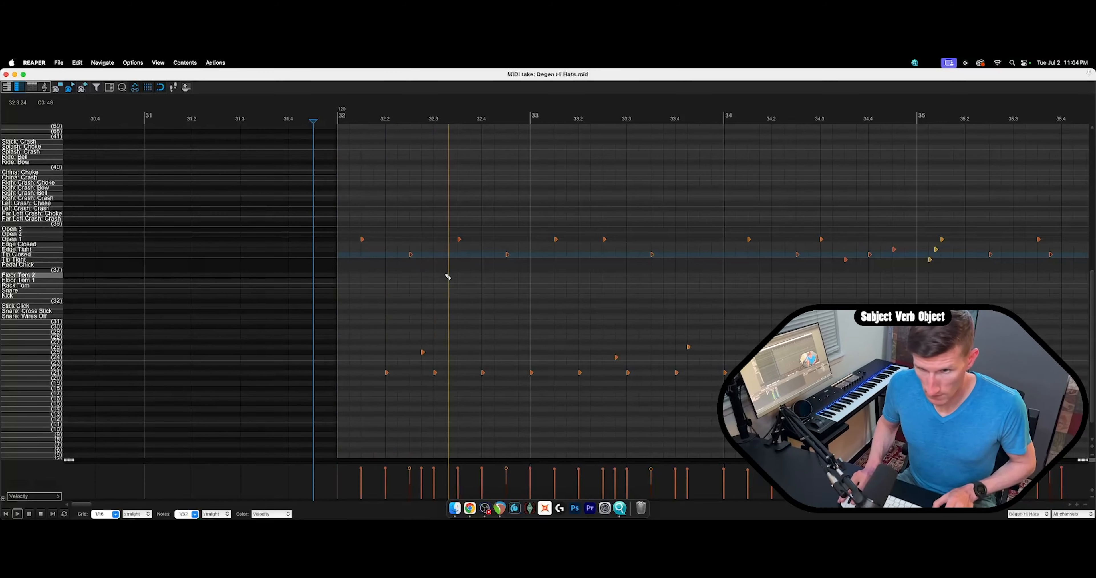
key("space")
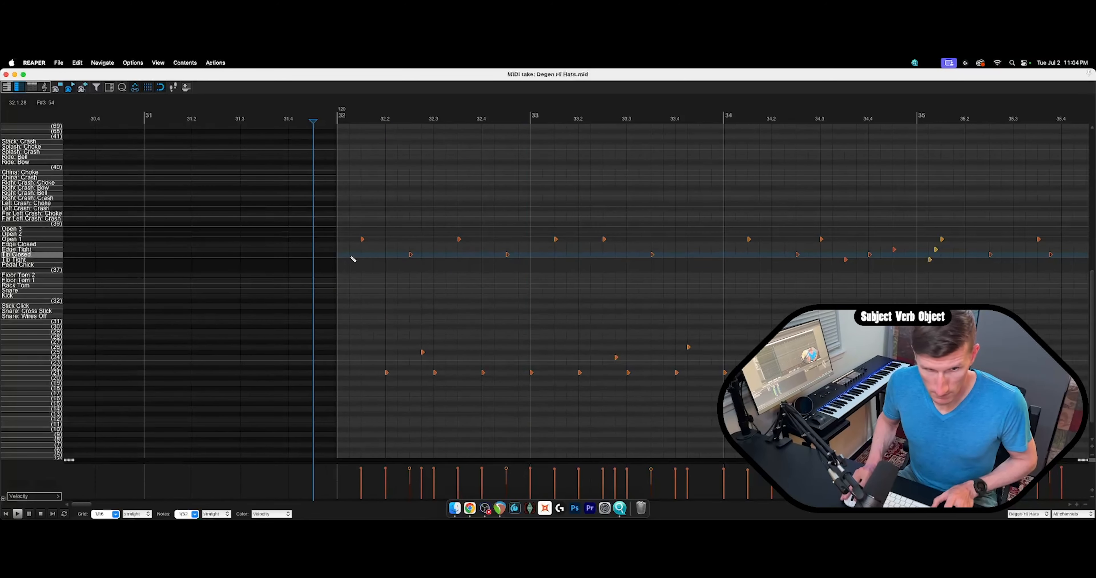
left_click(86, 241)
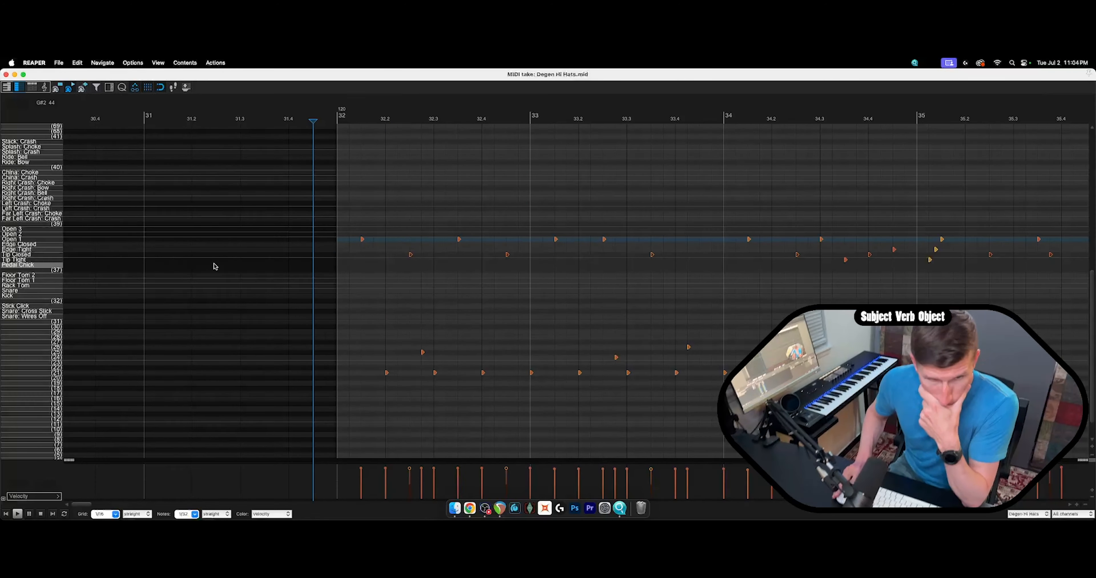
left_click(33, 255)
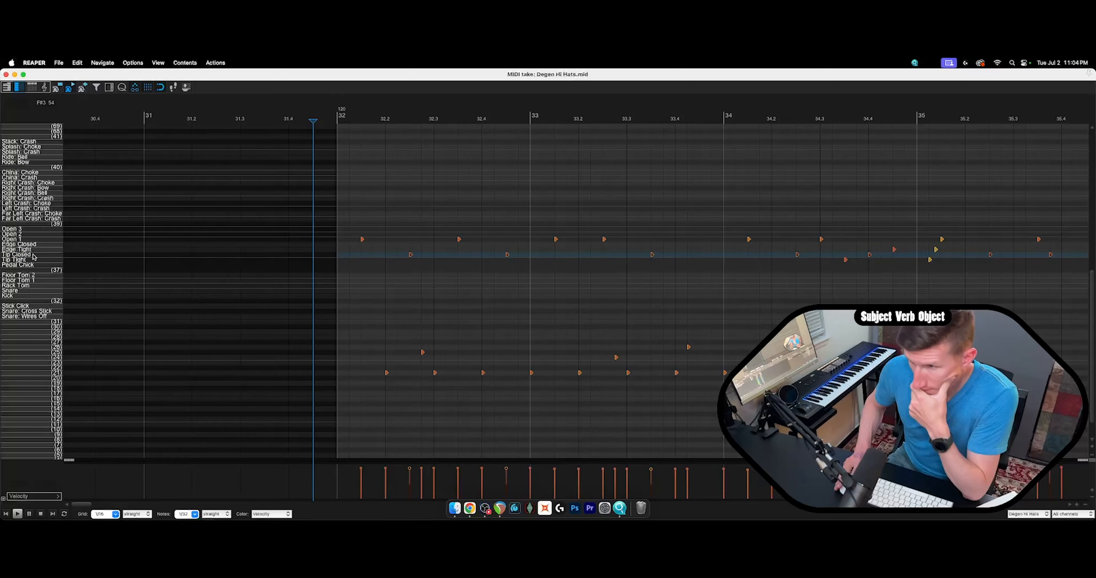
scroll(631, 281, "down", 10)
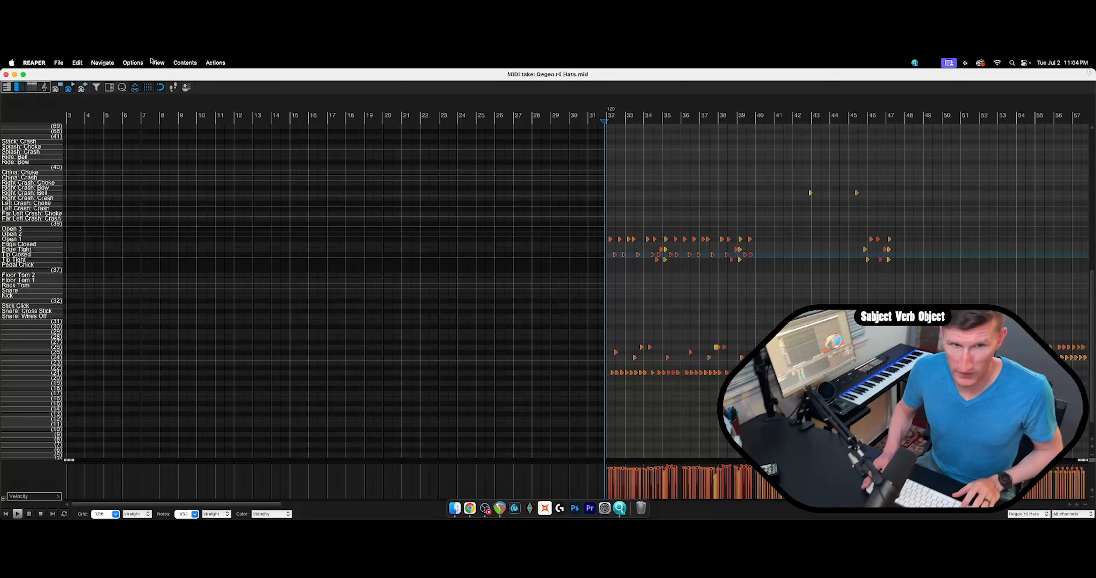
Switch back to the Degeneracy Runs Amok 2023 project and examine Superior Drummer's Closed Tip notes against the other hi-hat rows.
left_click_drag(100, 75, 100, 133)
left_click(119, 86)
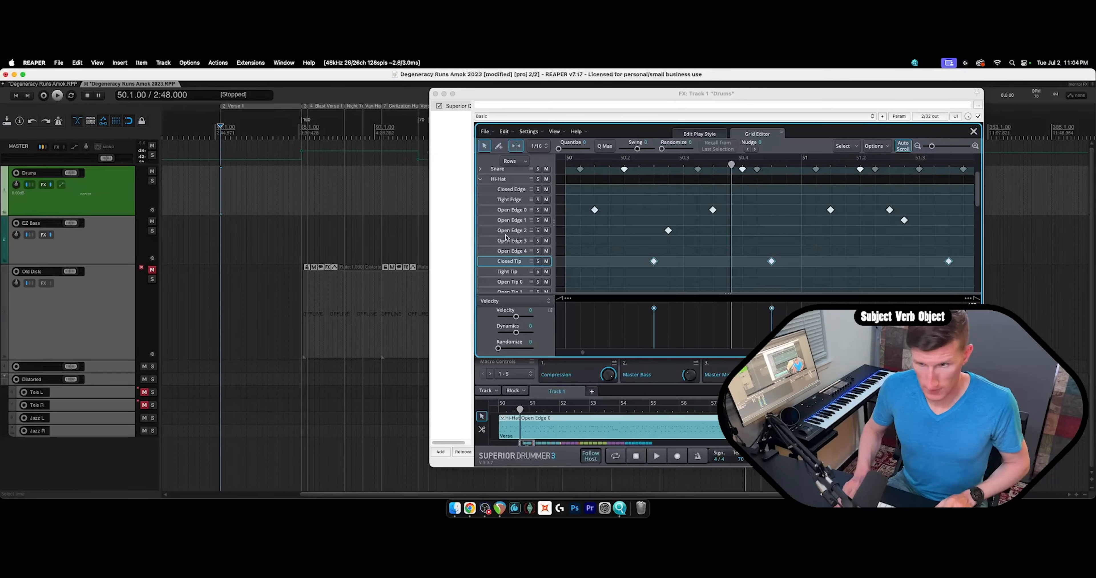
scroll(726, 257, "up", 3)
scroll(738, 247, "up", 5)
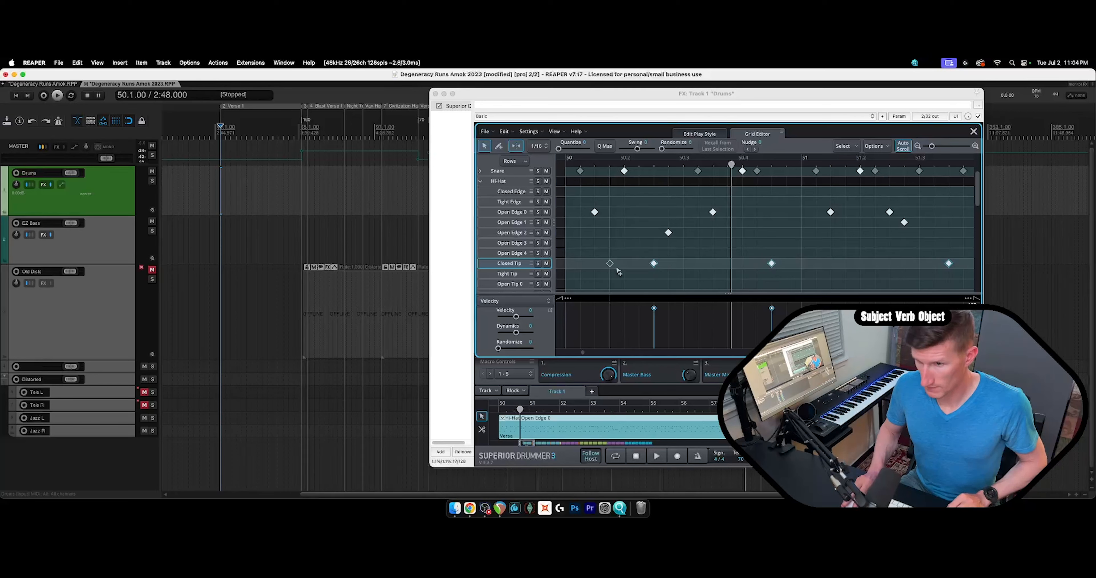
left_click(513, 265)
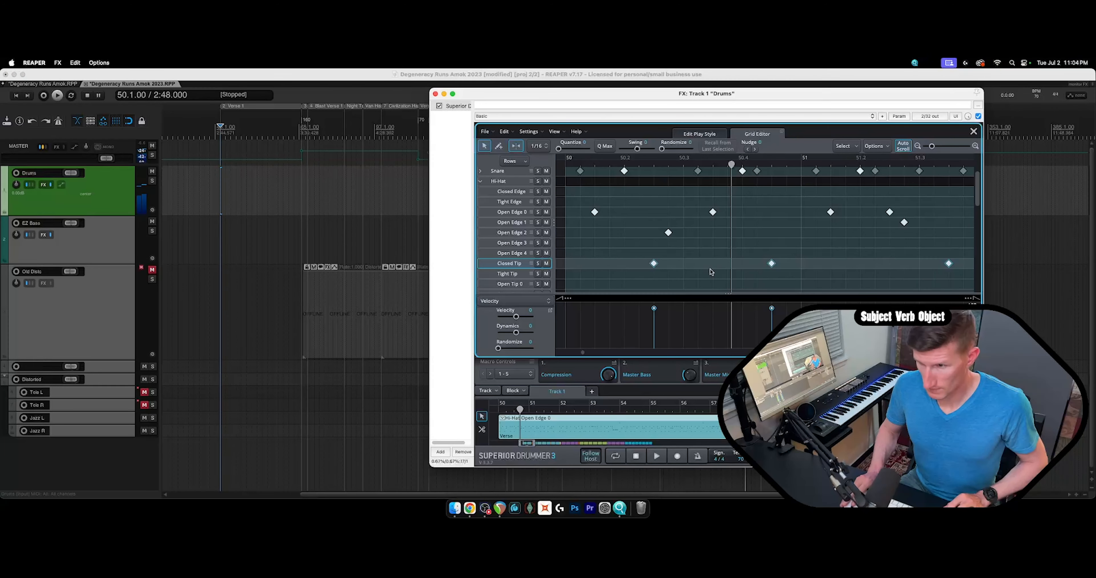
scroll(719, 272, "down", 5)
scroll(775, 272, "down", 3)
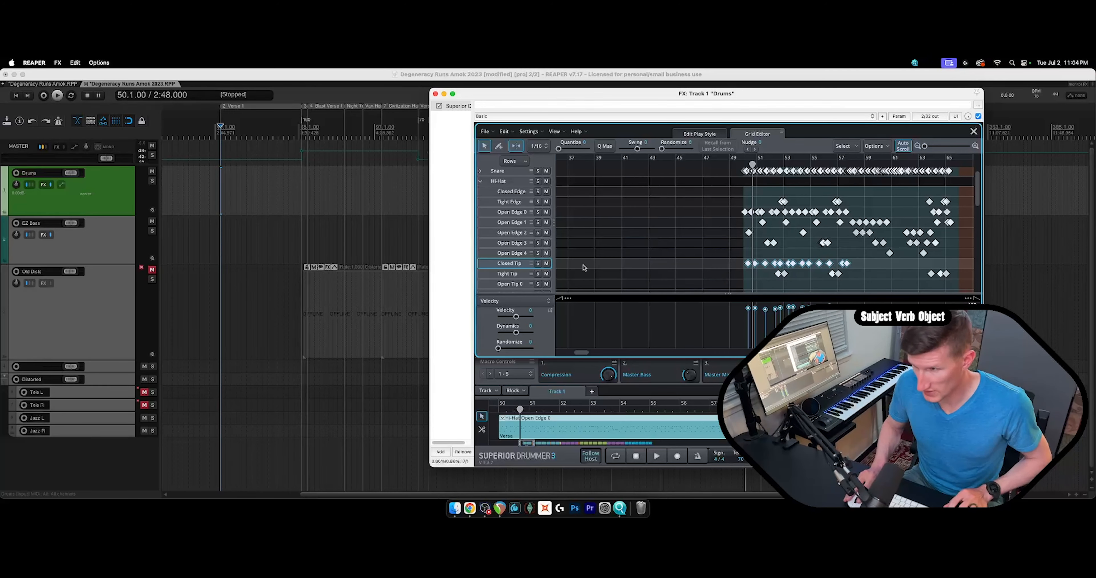
scroll(668, 267, "up", 3)
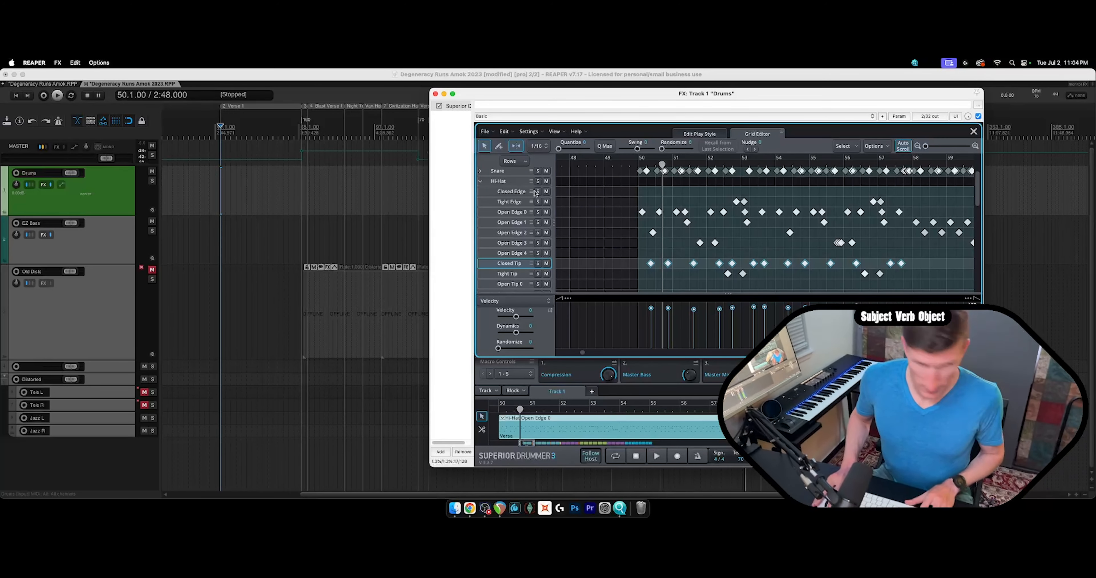
scroll(515, 244, "down", 8)
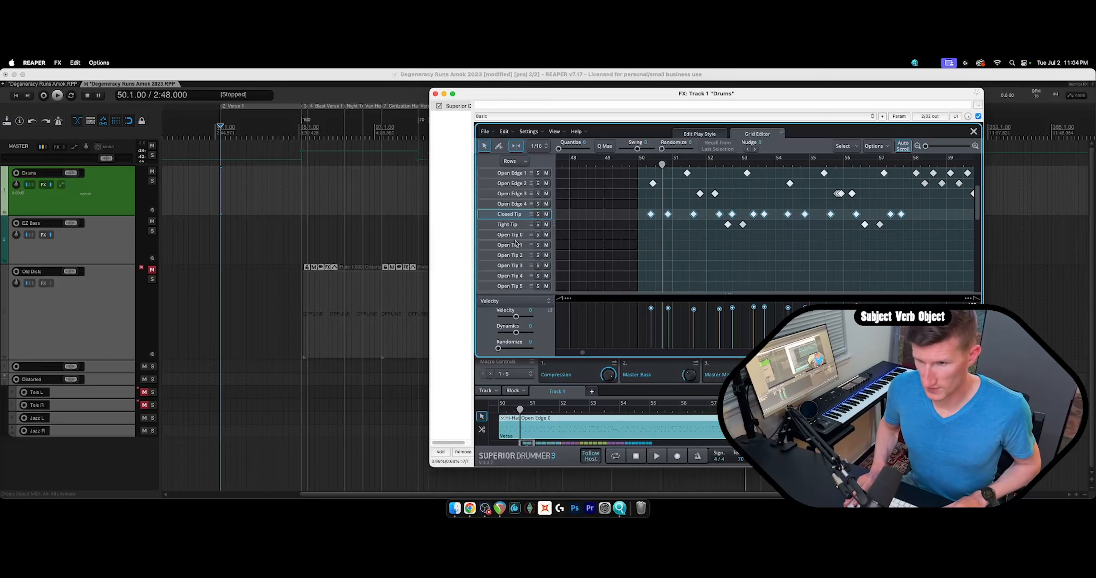
scroll(517, 242, "up", 8)
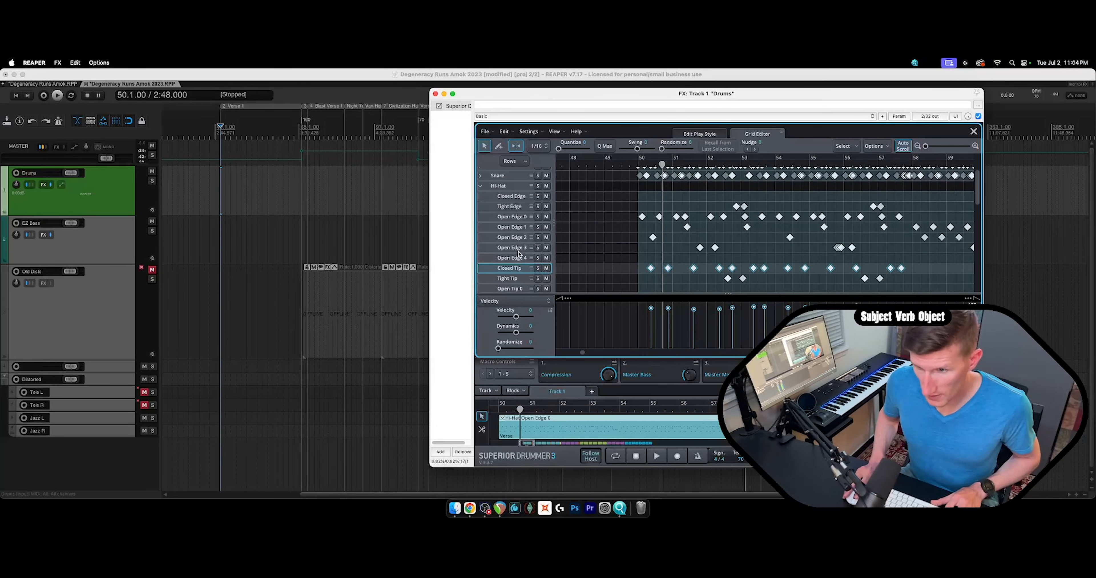
Delete all notes on the Tight Edge, Tight Tip and Closed Tip hi-hat rows in Superior Drummer.
scroll(518, 253, "down", 2)
left_click(518, 194)
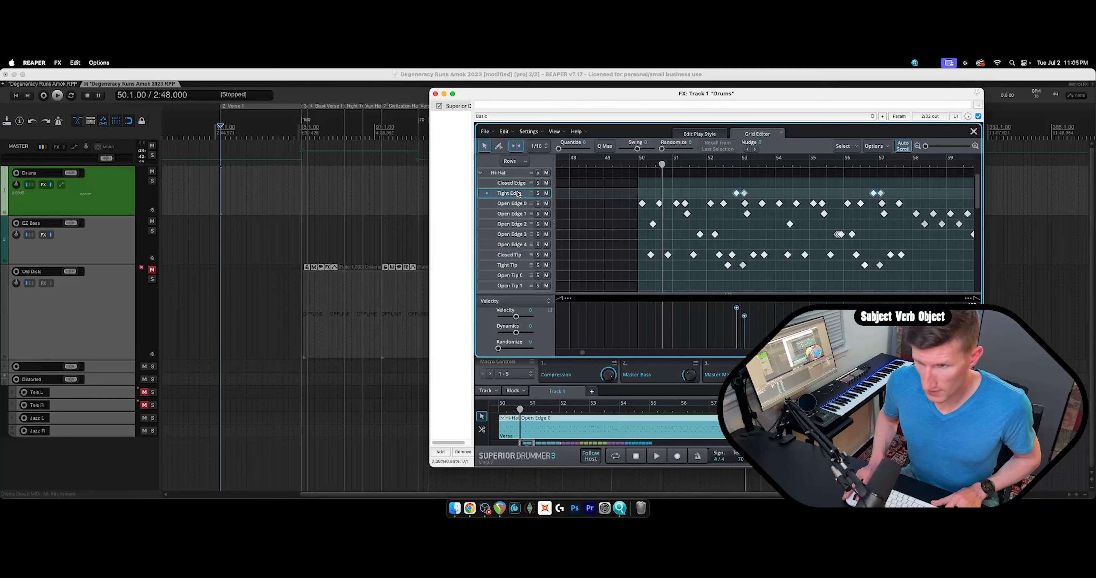
key("Delete")
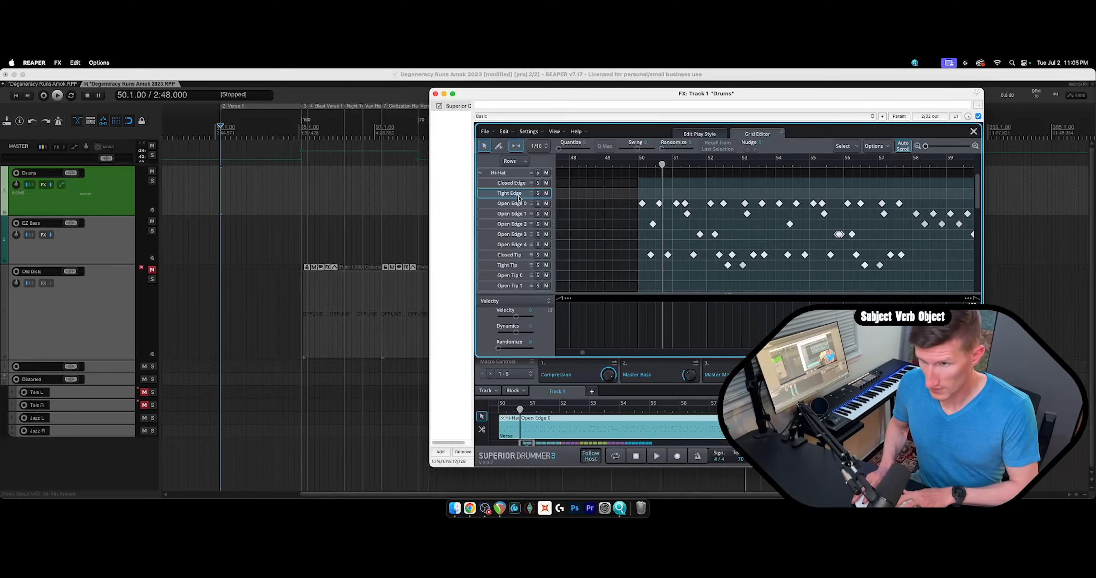
left_click(511, 268)
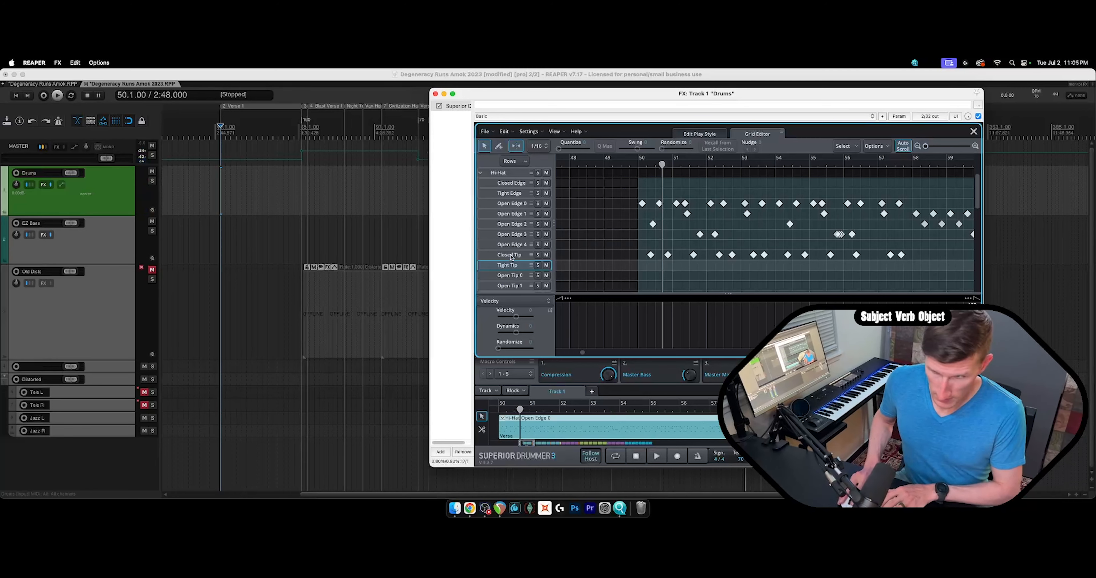
left_click(512, 256)
key("Delete")
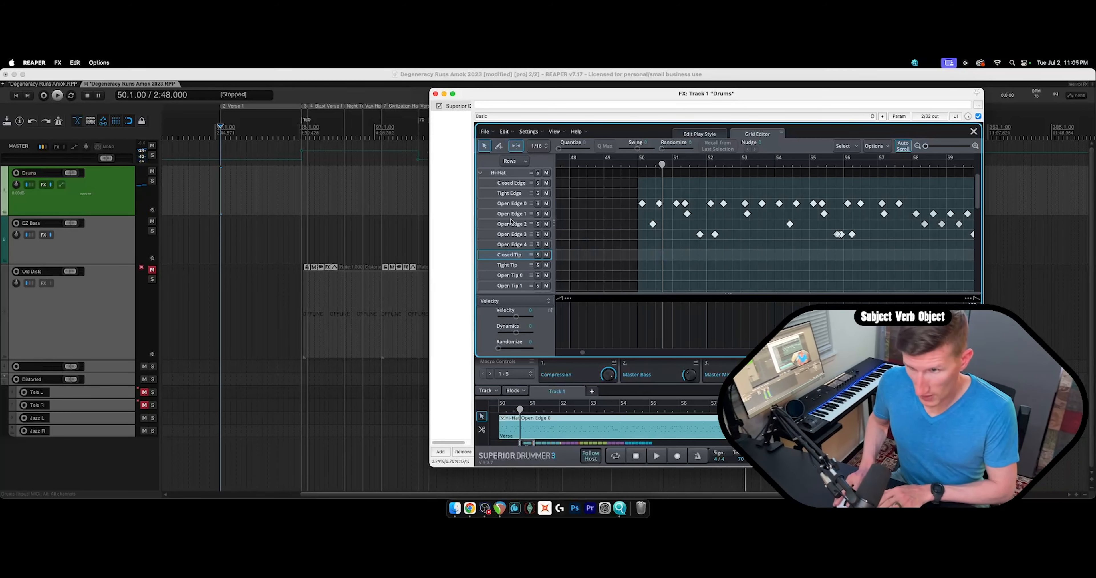
left_click(511, 215)
key("Delete")
left_click(510, 205)
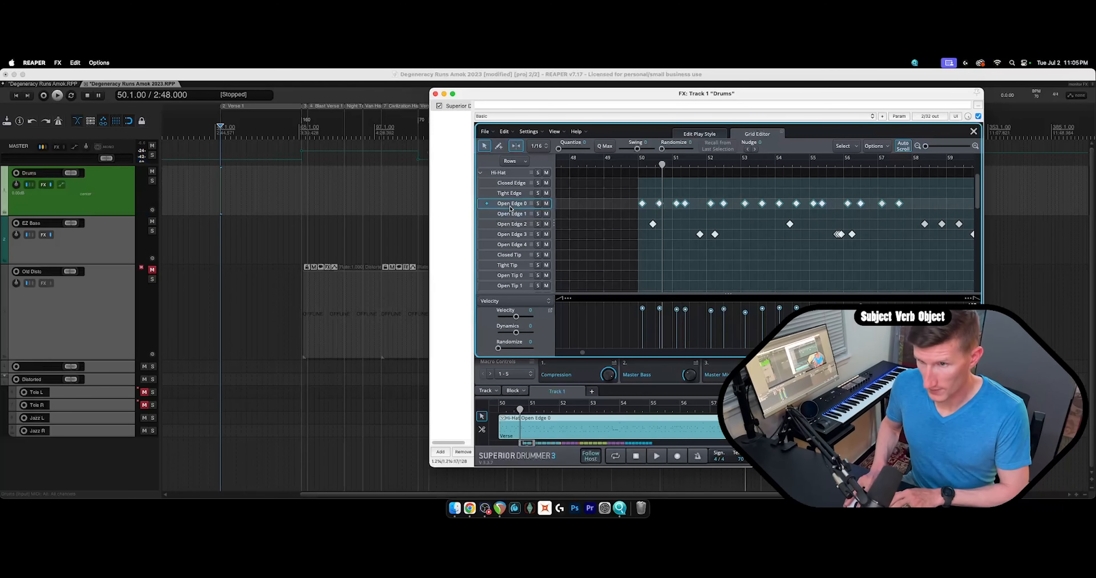
key("super+z")
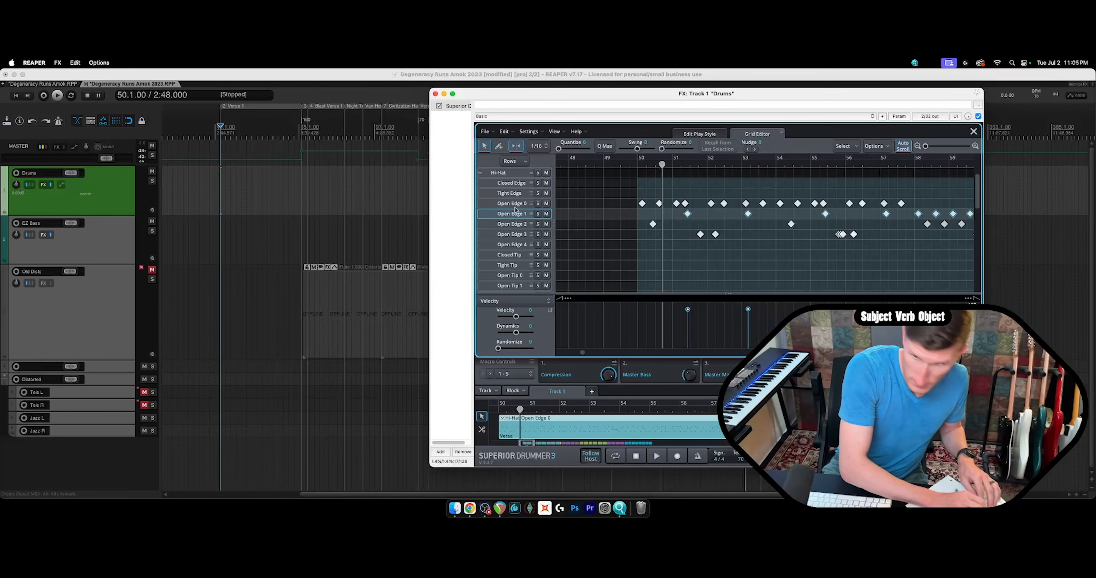
Delete all notes on the Open Edge 0 hi-hat row.
scroll(594, 240, "down", 1)
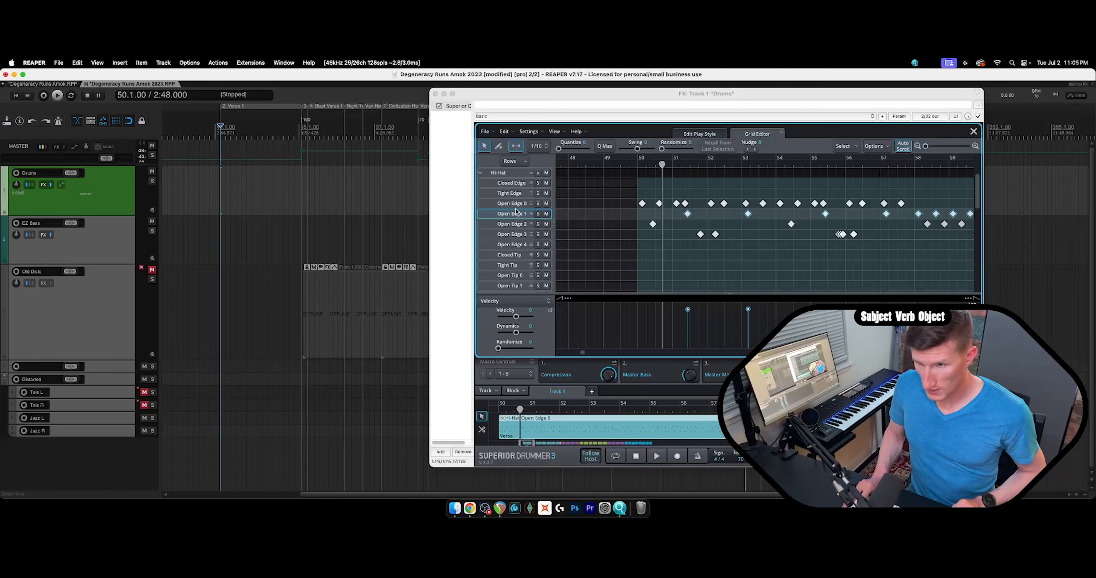
left_click(518, 205)
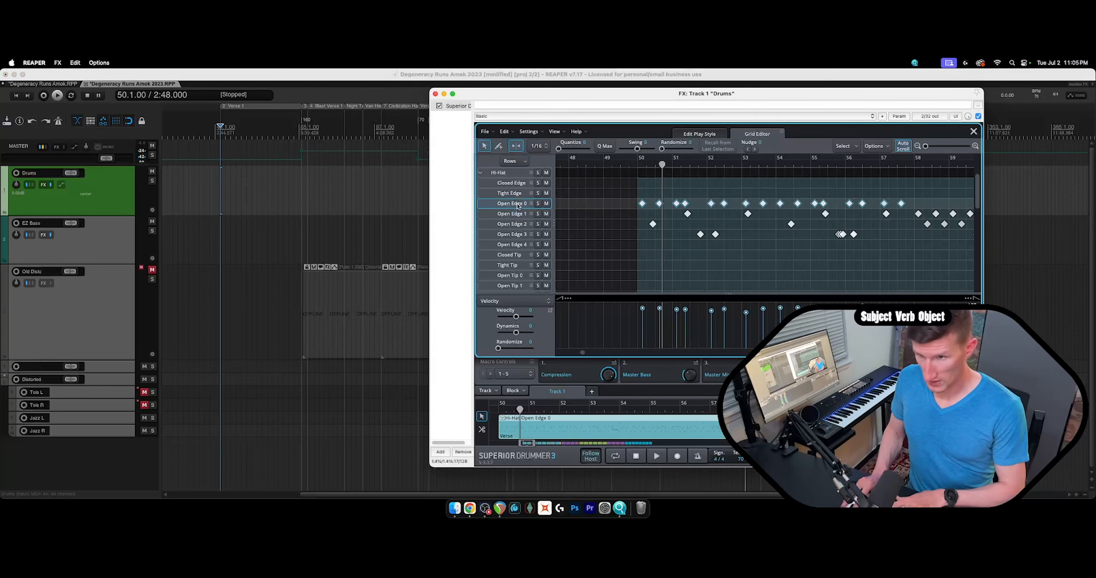
key("Delete")
Examine the Open Edge 1 hits after bar 51 and compare them with the hi-hat take from bar 32.
left_click(517, 213)
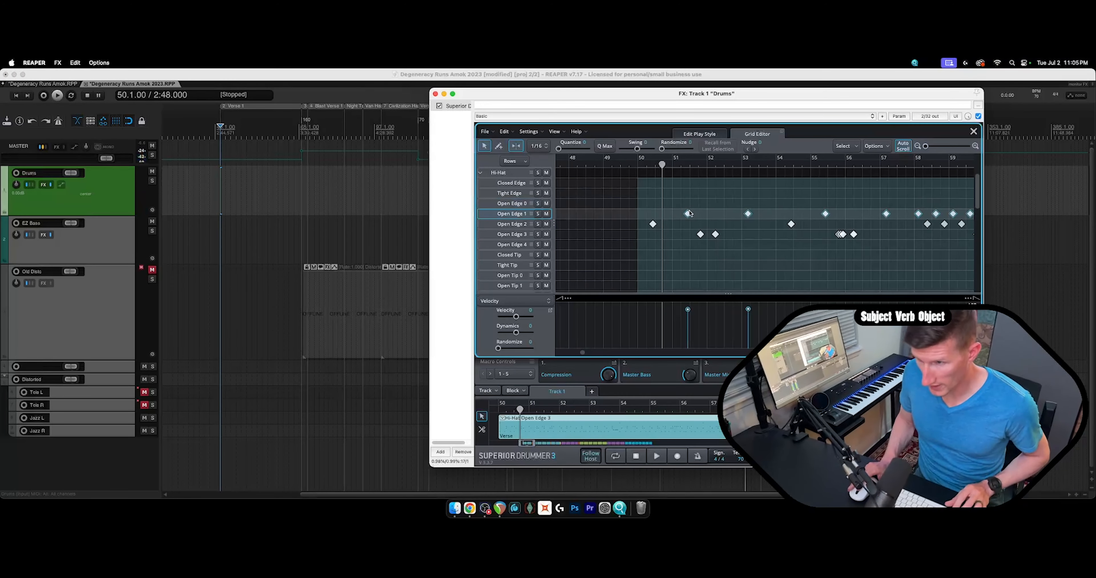
scroll(689, 214, "up", 10)
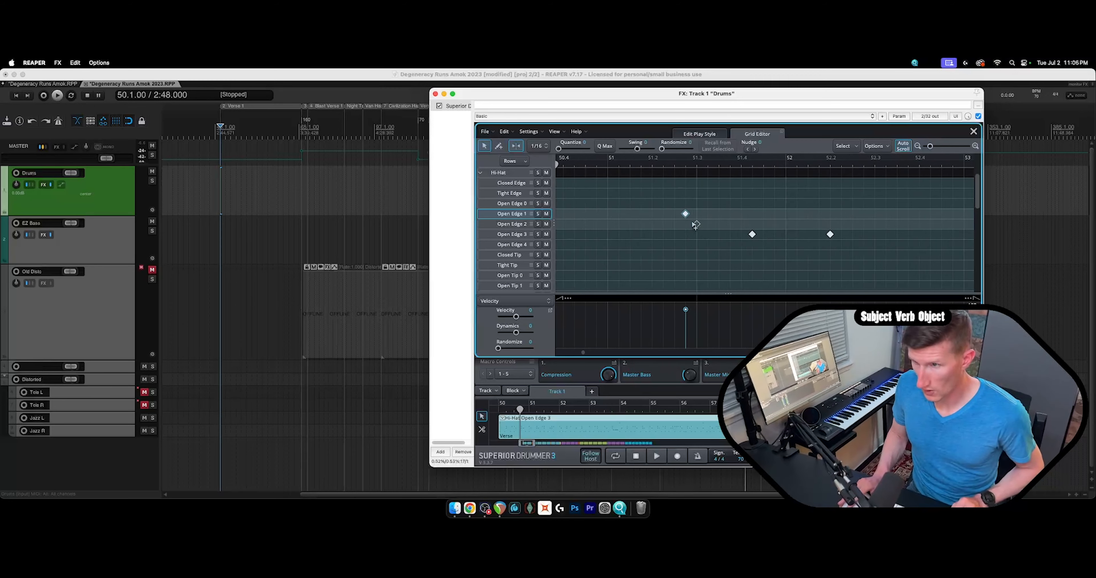
scroll(690, 232, "up", 3)
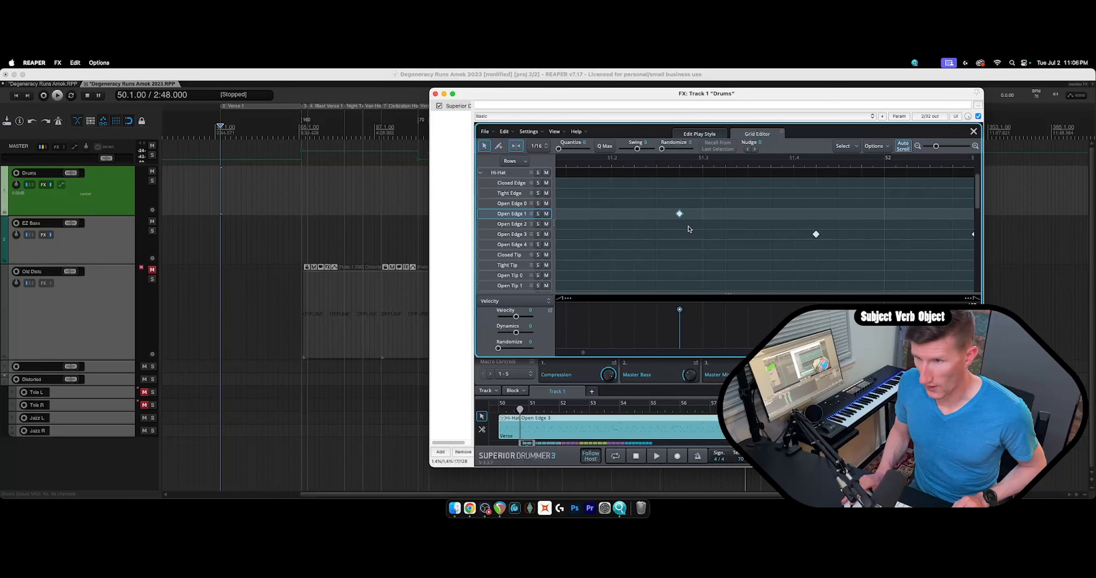
scroll(686, 224, "down", 3)
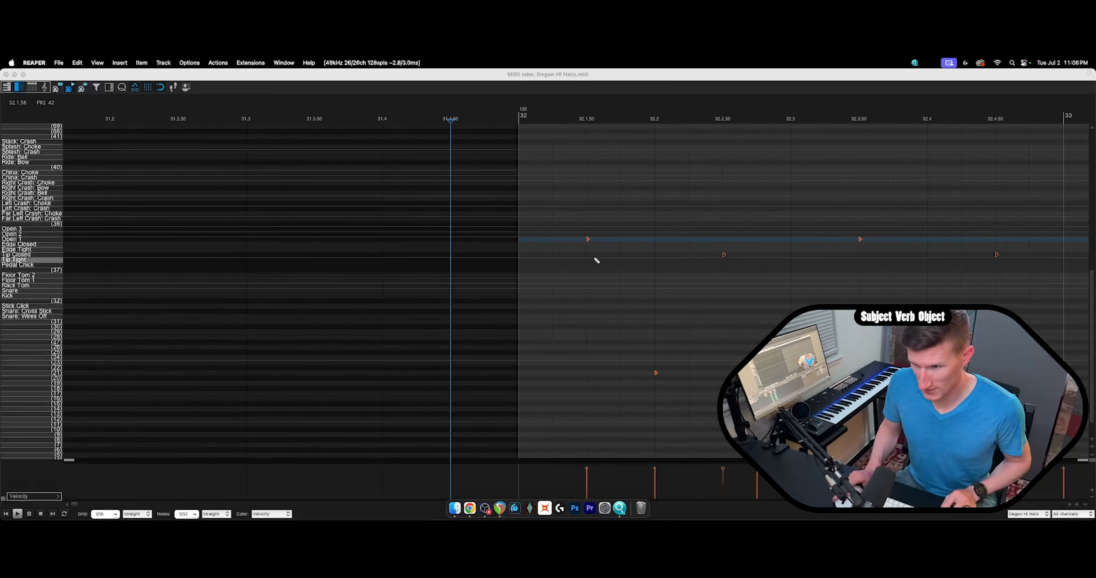
left_click(594, 261)
scroll(594, 261, "down", 8)
scroll(451, 261, "down", 4)
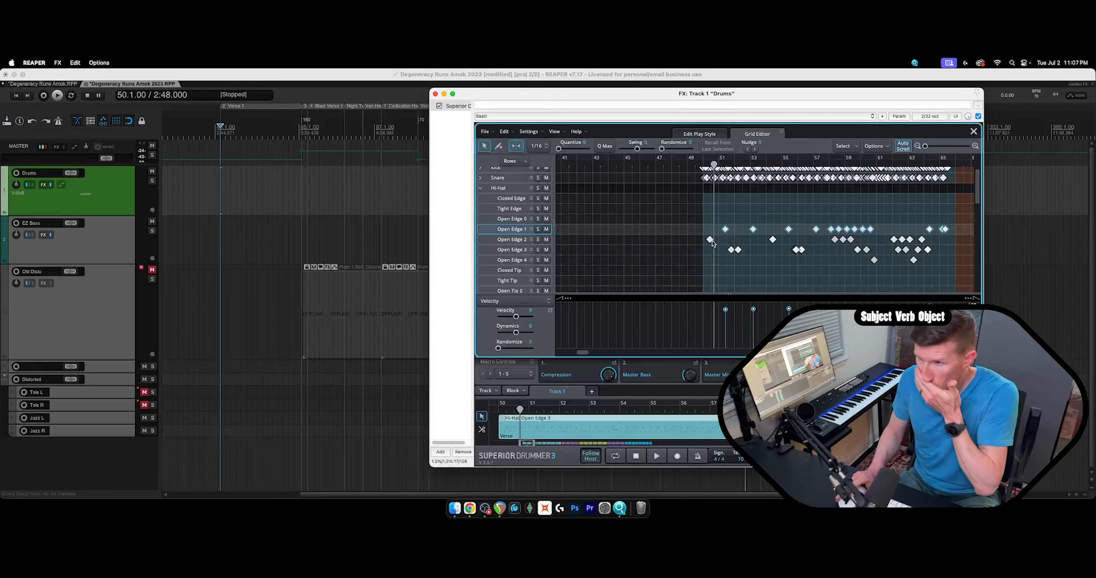
Check Superior Drummer's Open Edge 2 notes, then move the matching unmapped notes in the Degen Hi Hats take up to the Open 2 row.
left_click(506, 243)
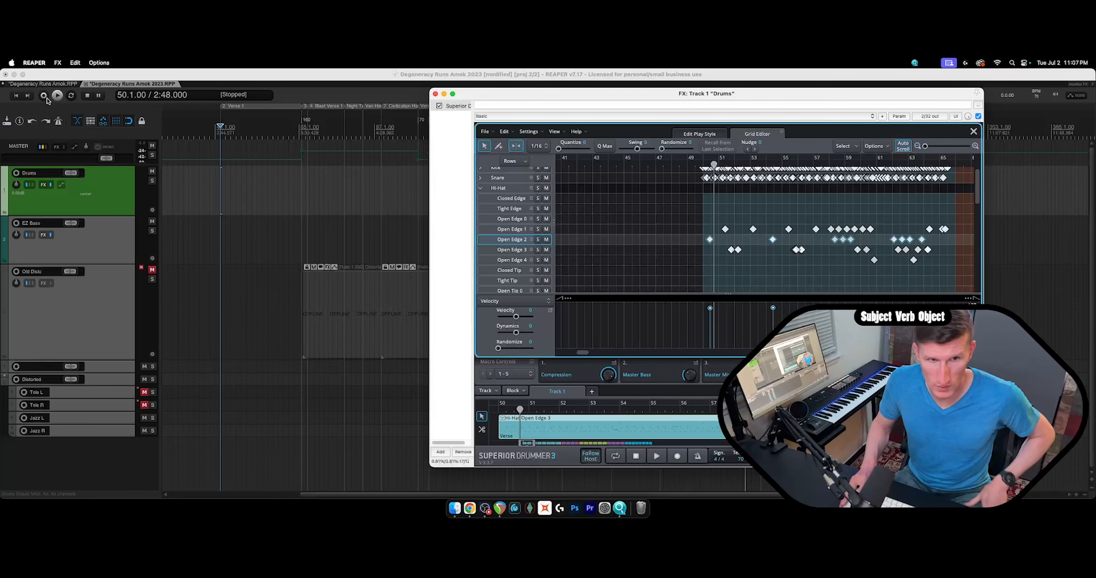
left_click(45, 84)
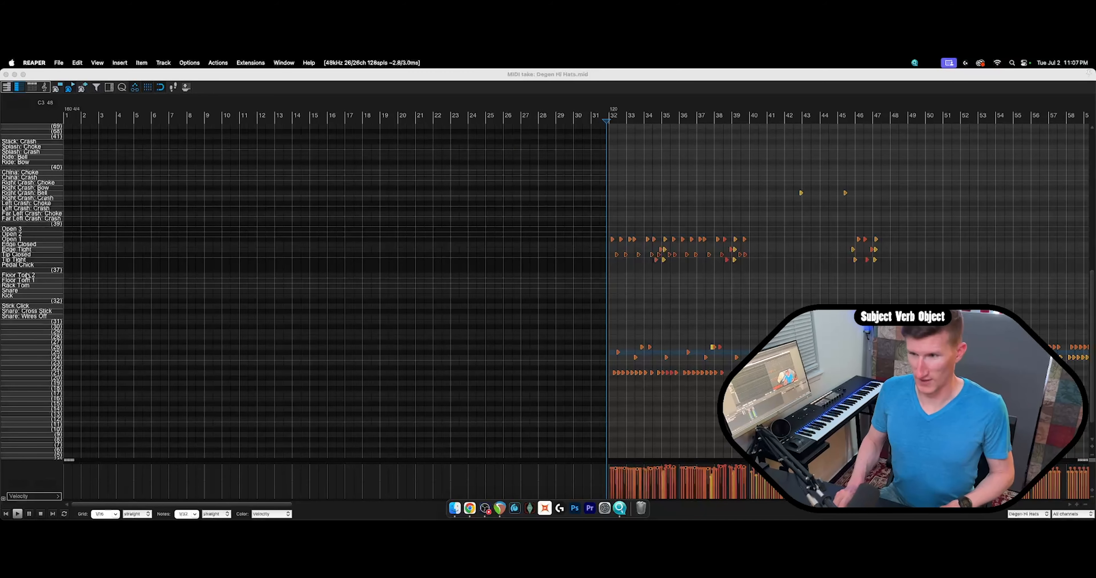
scroll(26, 275, "down", 2)
left_click_drag(565, 331, 566, 221)
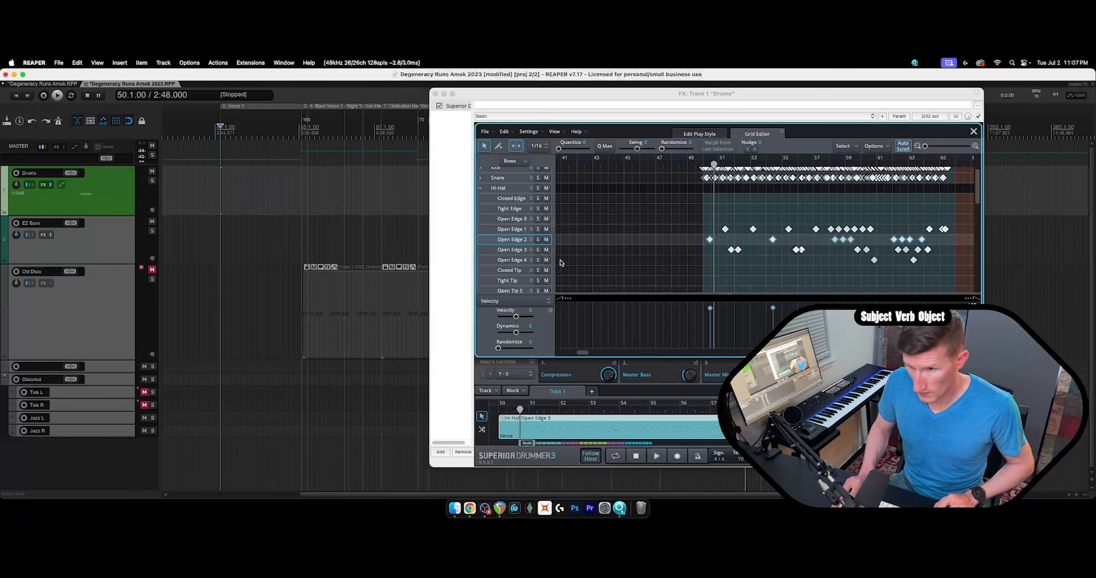
Delete all notes on Superior Drummer's Open Edge 2 row in the Degeneracy Runs Amok 2023 project.
left_click(519, 230)
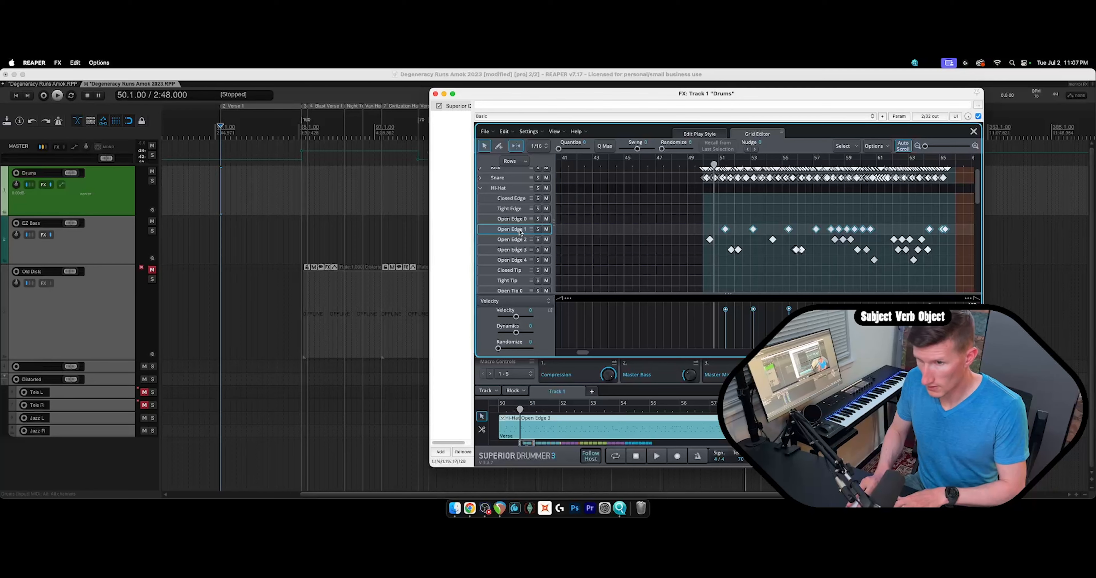
left_click(520, 240)
key("Delete")
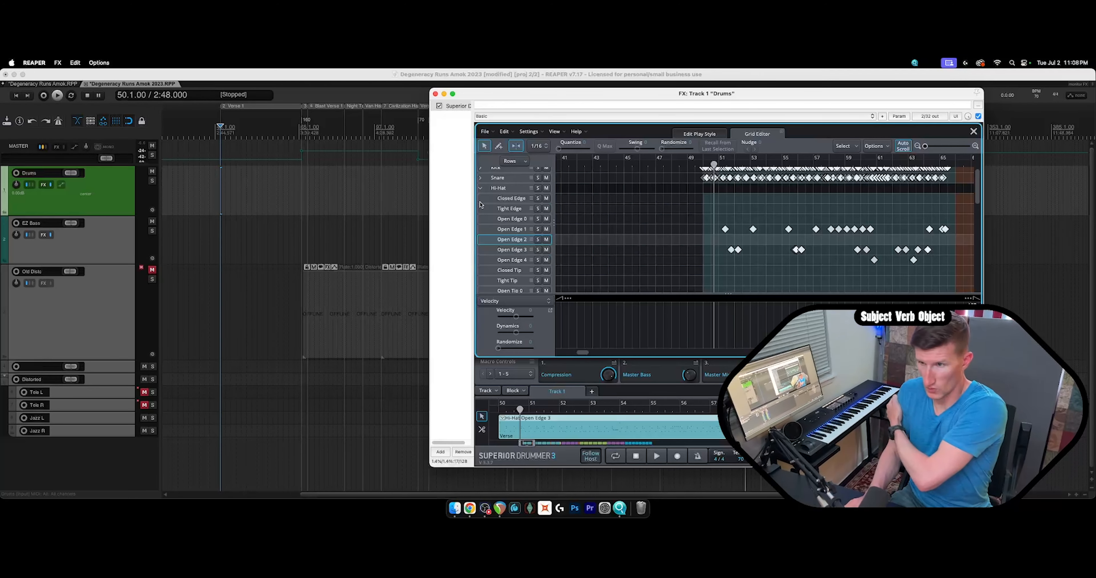
Examine the first Open Edge 1 hit in bar 51 and compare its position with the unmapped notes after bar 32 of the hi-hat take.
left_click(513, 229)
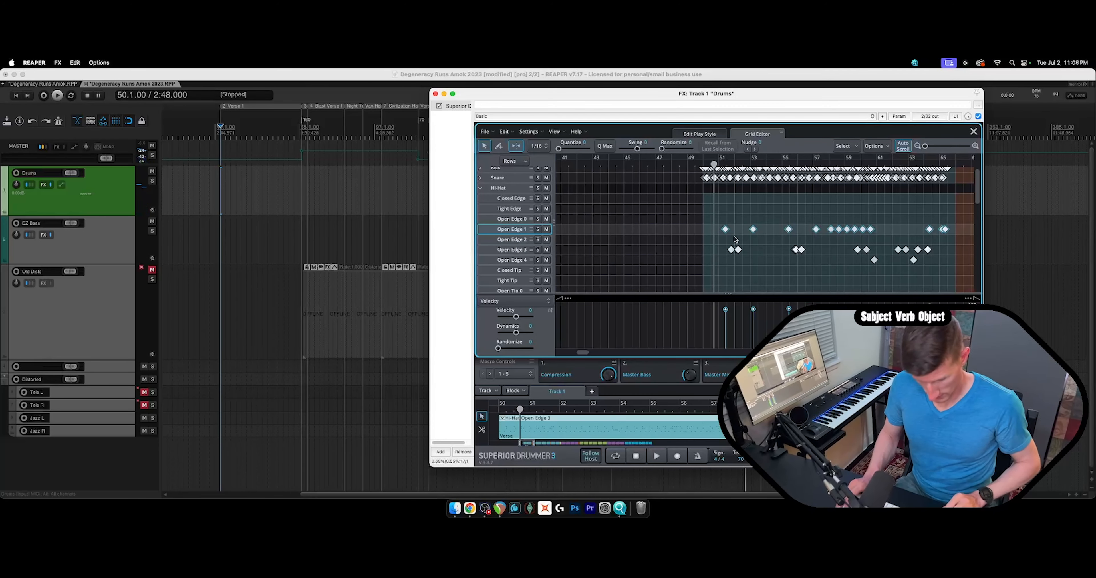
scroll(734, 239, "up", 5)
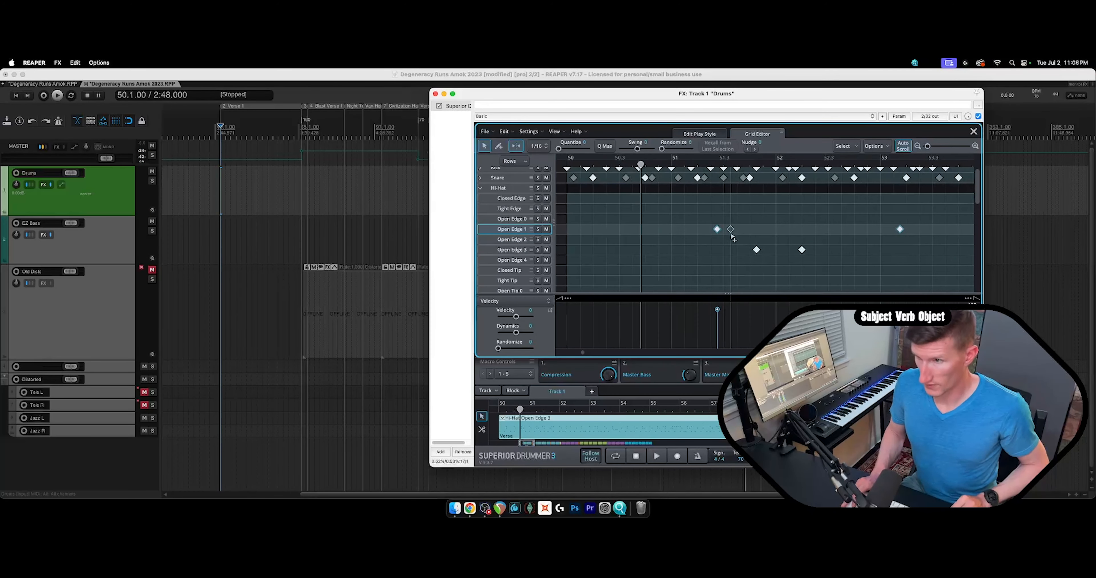
scroll(732, 238, "up", 3)
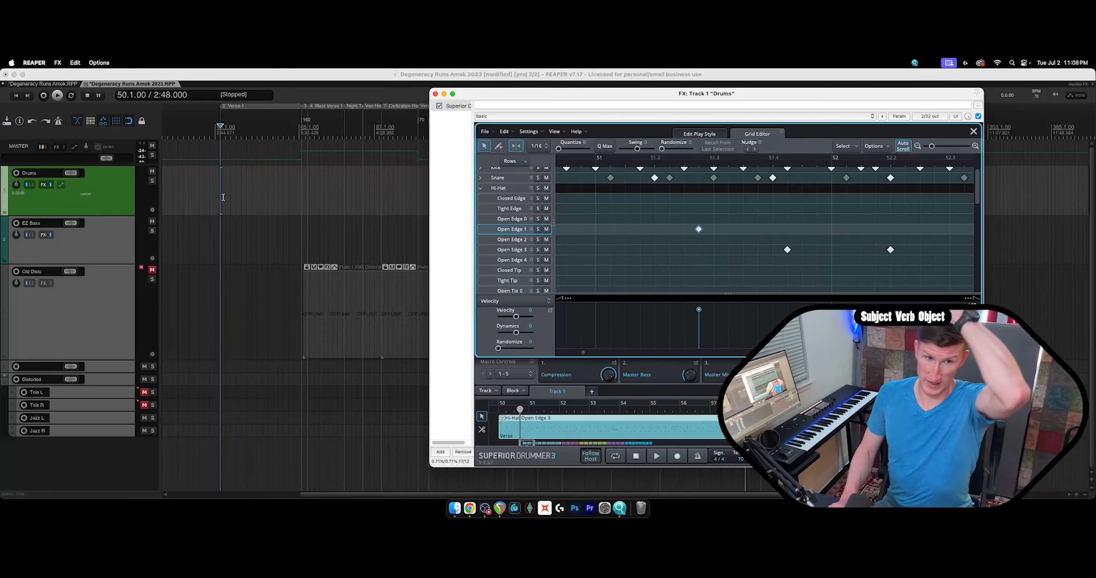
left_click(44, 83)
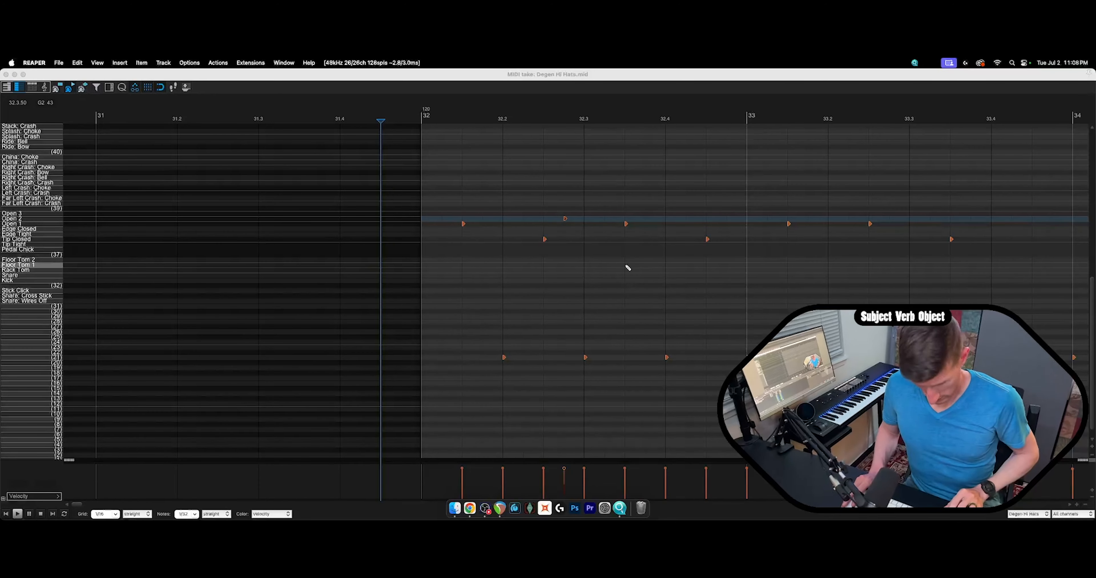
scroll(572, 317, "up", 1)
scroll(584, 318, "up", 5)
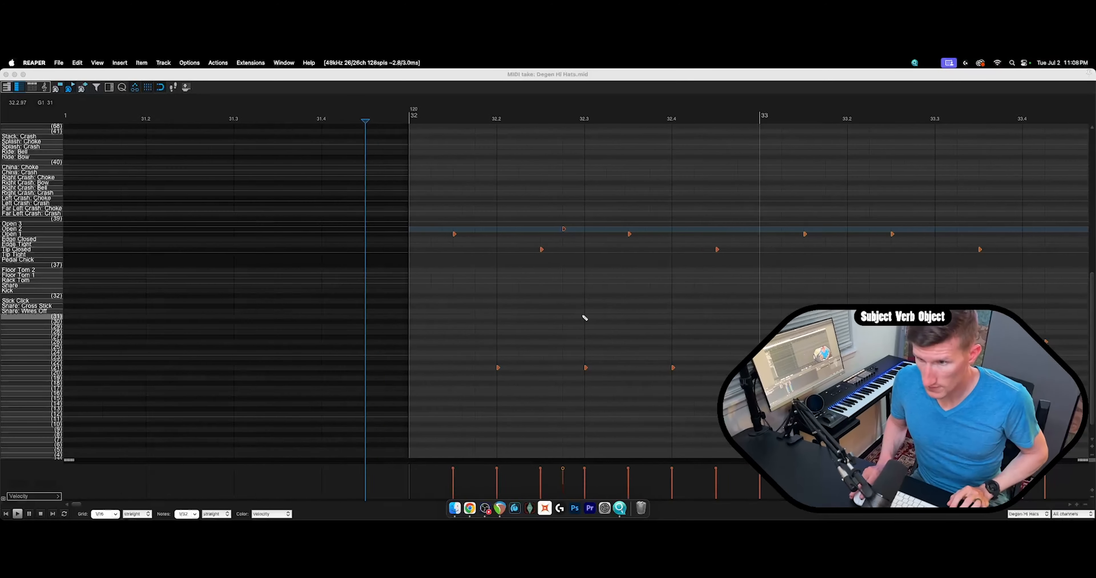
scroll(589, 318, "down", 8)
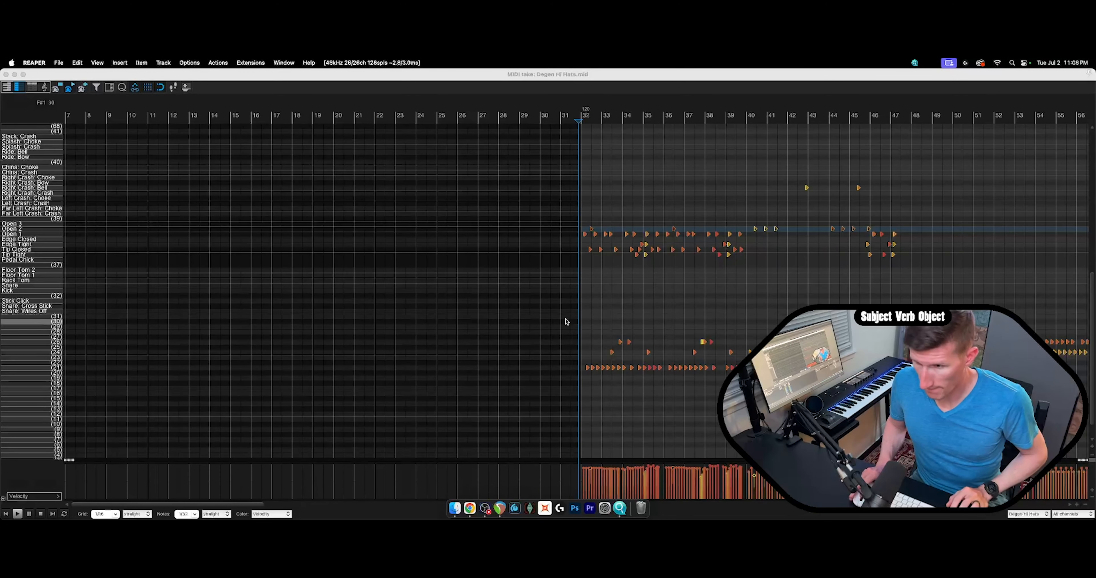
scroll(612, 353, "up", 6)
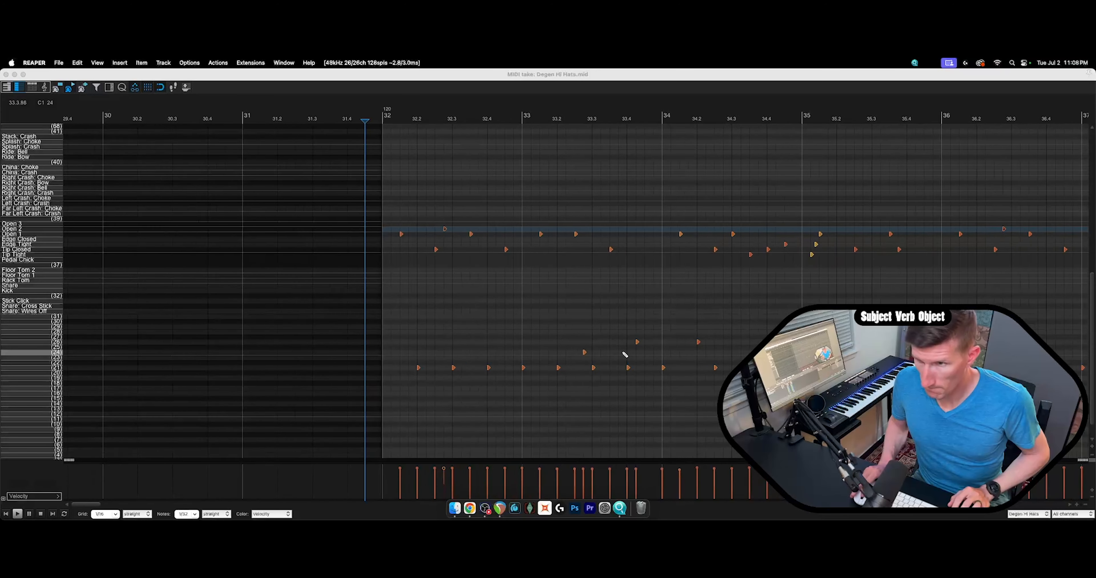
scroll(624, 354, "up", 1)
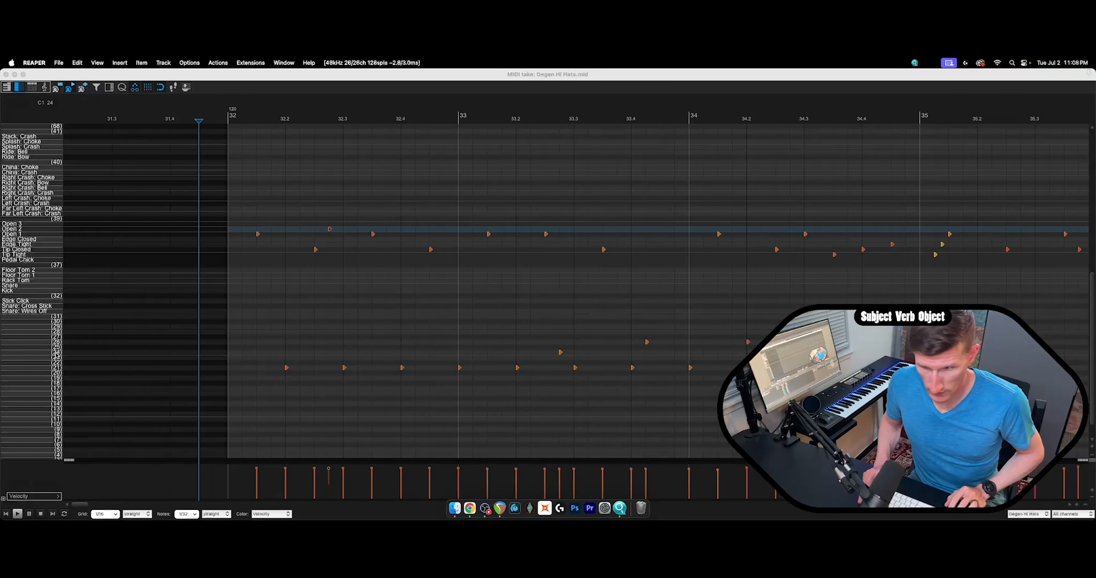
Select all notes on row 24 of the hi-hat take, move them up to the Open 2 row and play the result.
double_click(58, 353)
left_click(43, 362)
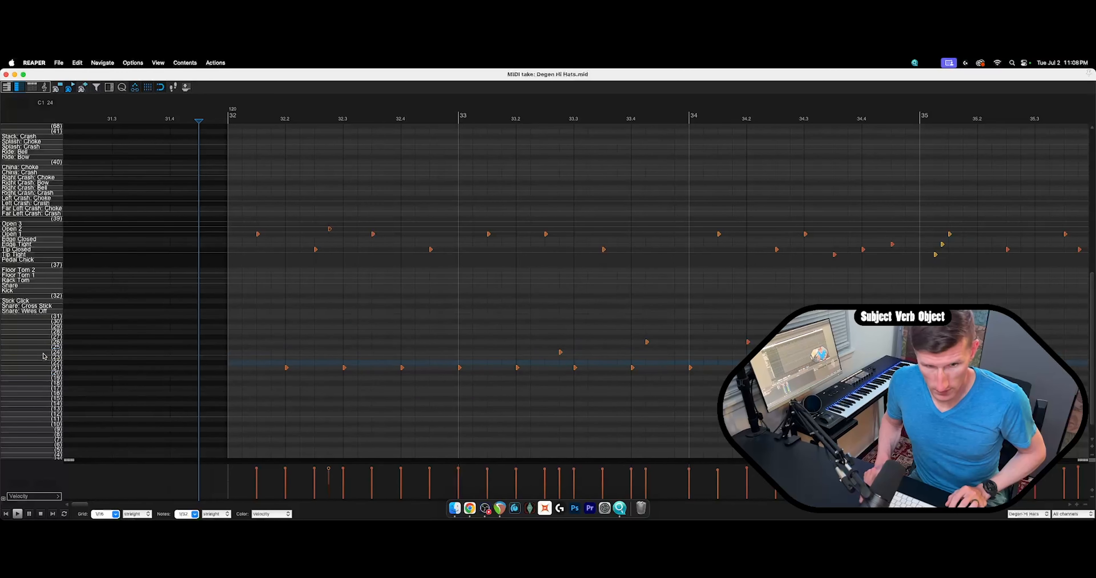
left_click(43, 353)
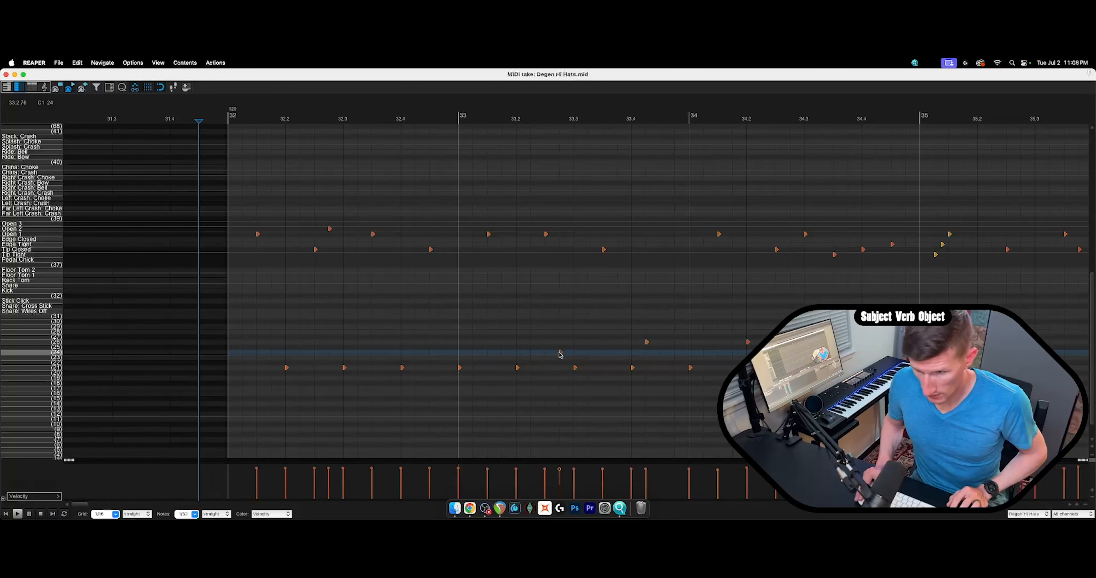
left_click_drag(560, 354, 564, 231)
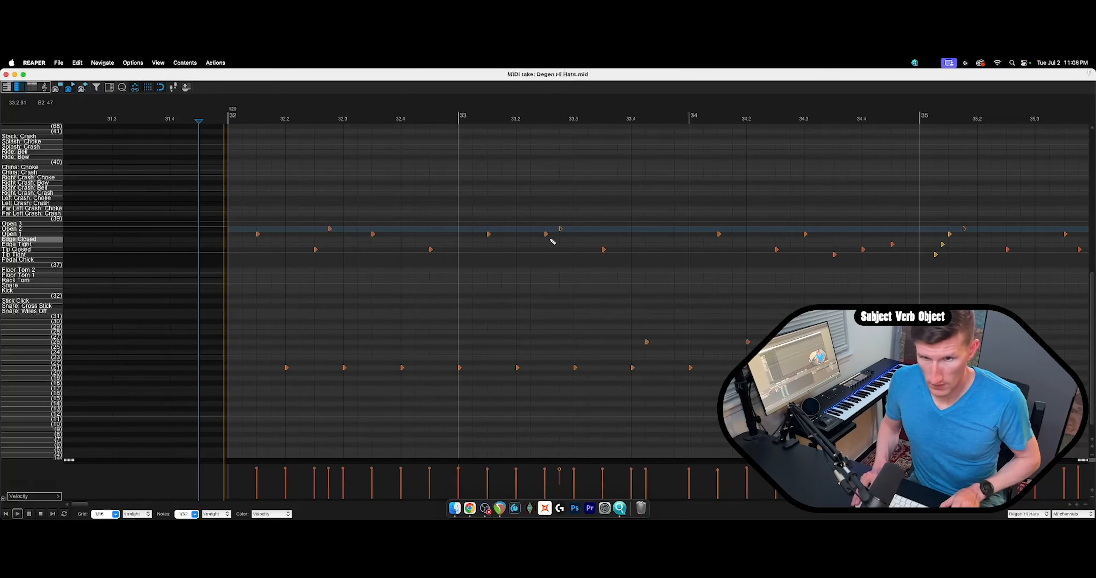
key("space")
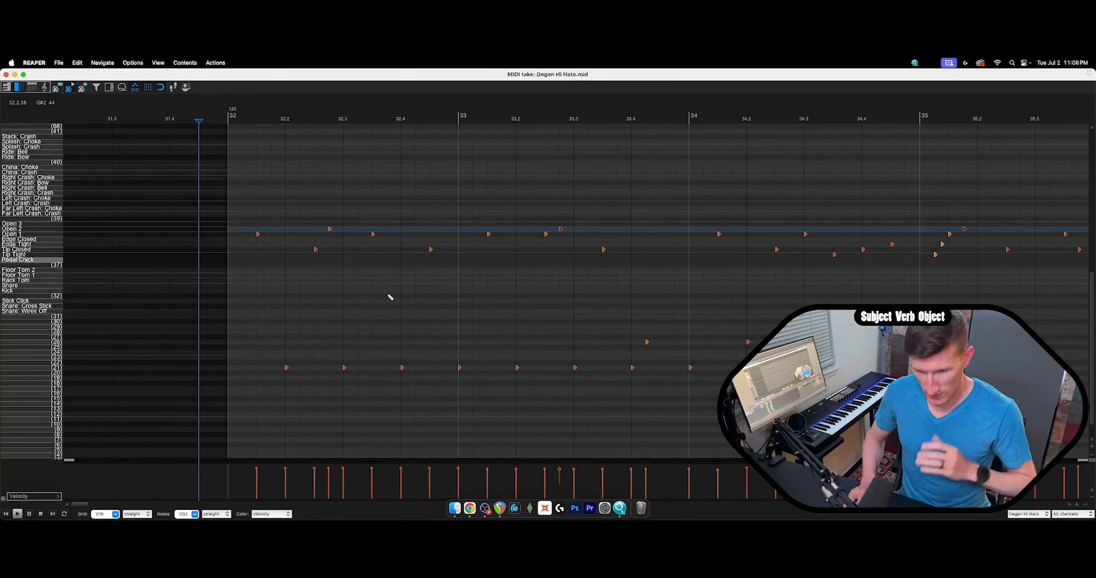
Switch to the Degeneracy Runs Amok 2023 project and delete all notes on Superior Drummer's Open Edge 1 row.
left_click_drag(150, 72, 150, 127)
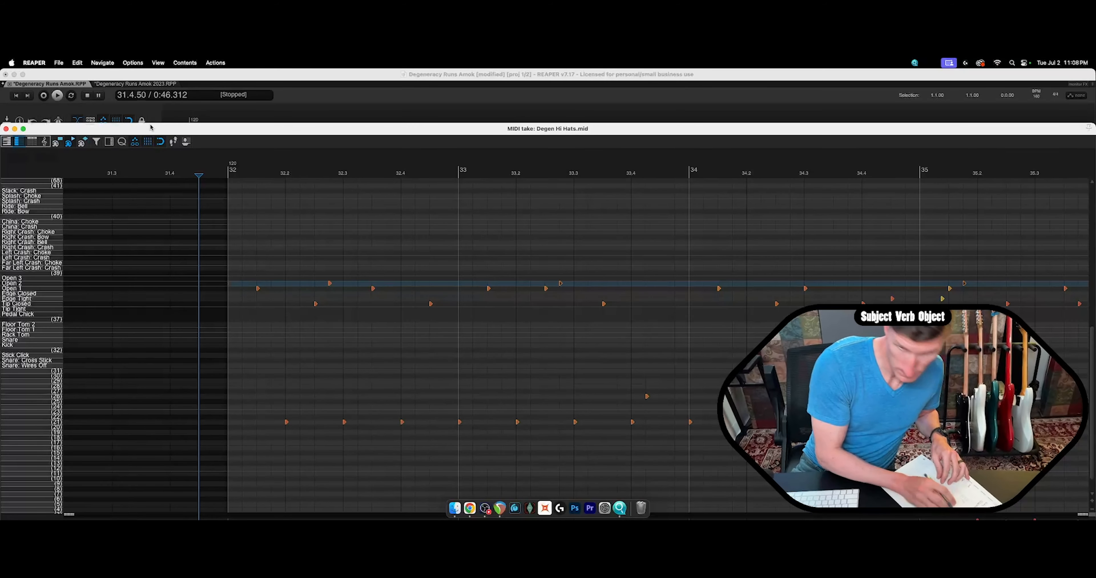
left_click(143, 84)
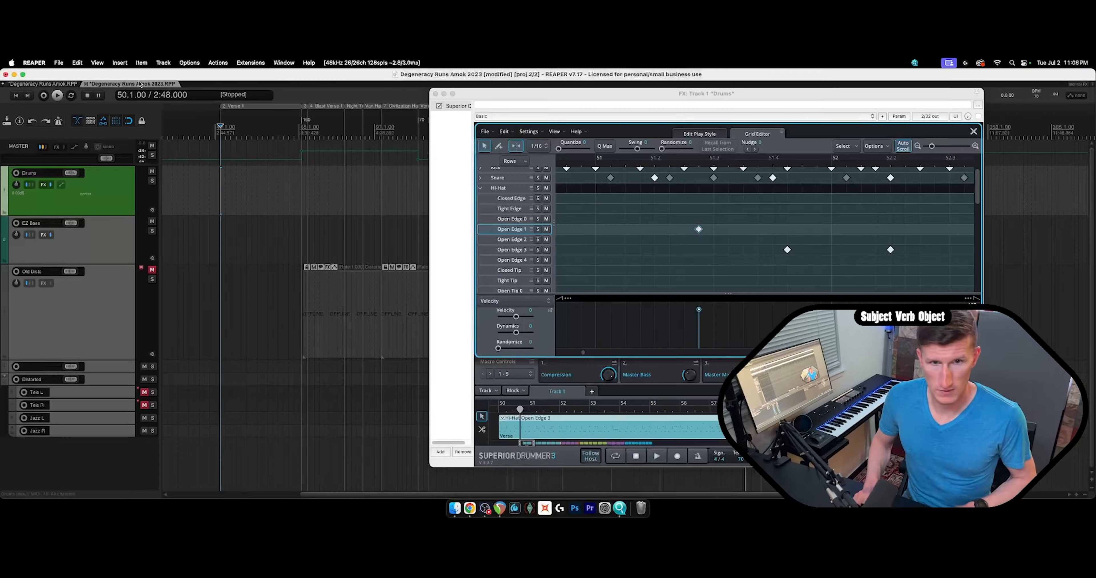
left_click(515, 231)
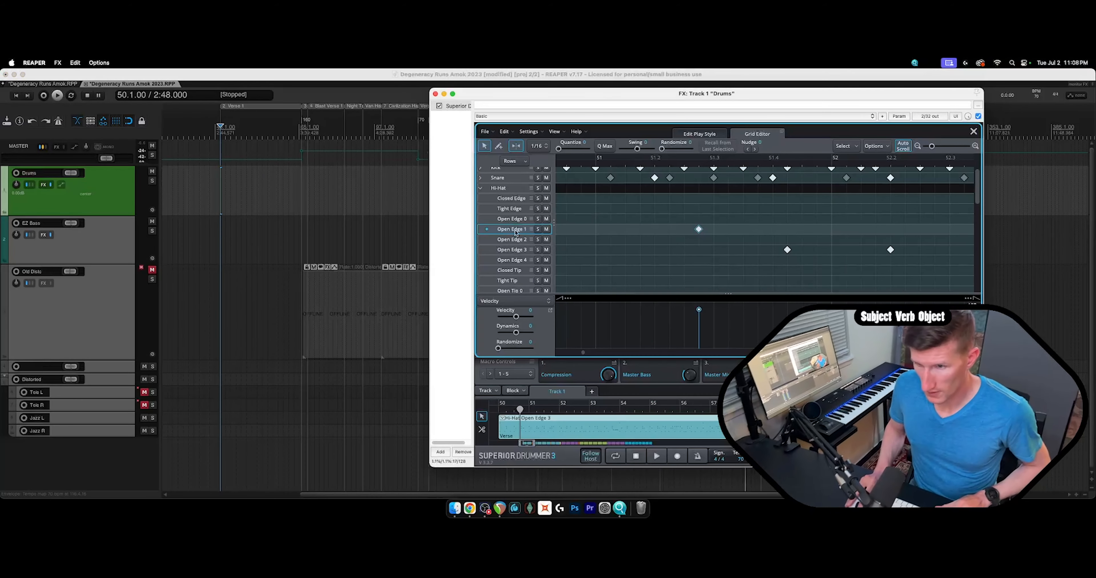
key("Delete")
Check Superior Drummer's Open Edge 3 hits, then move all notes on row 26 of the hi-hat take up to the Open 3 row.
left_click(513, 249)
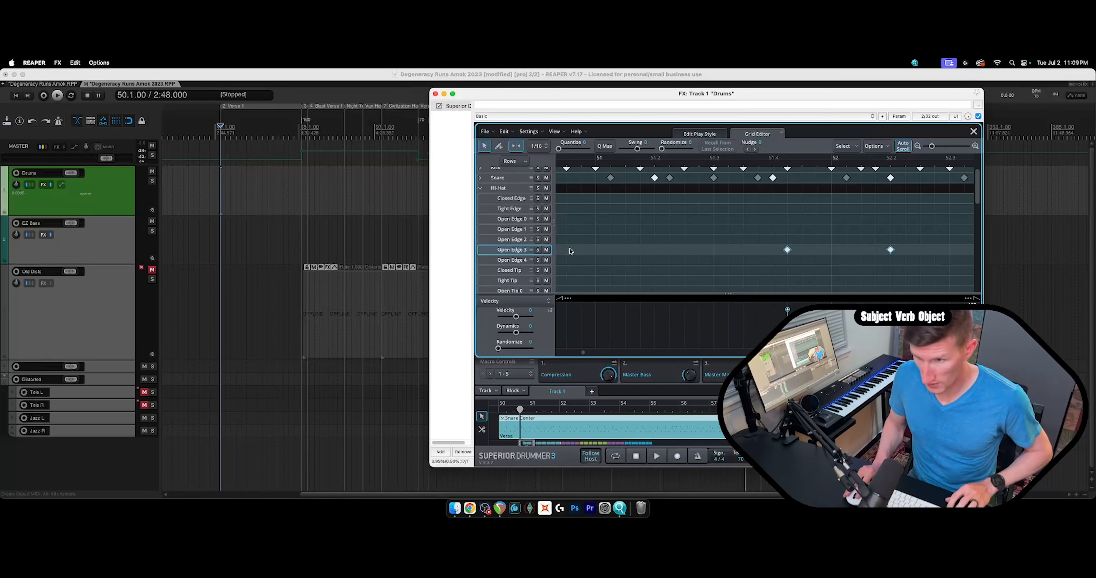
scroll(606, 257, "down", 1)
left_click_drag(584, 352, 583, 356)
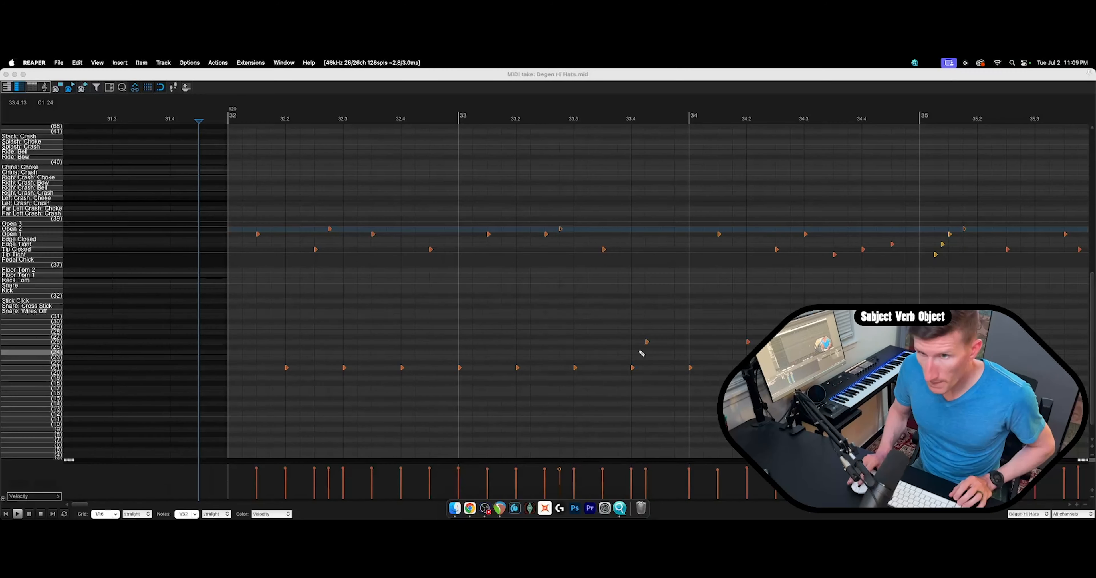
left_click(646, 342)
left_click_drag(646, 341, 649, 264)
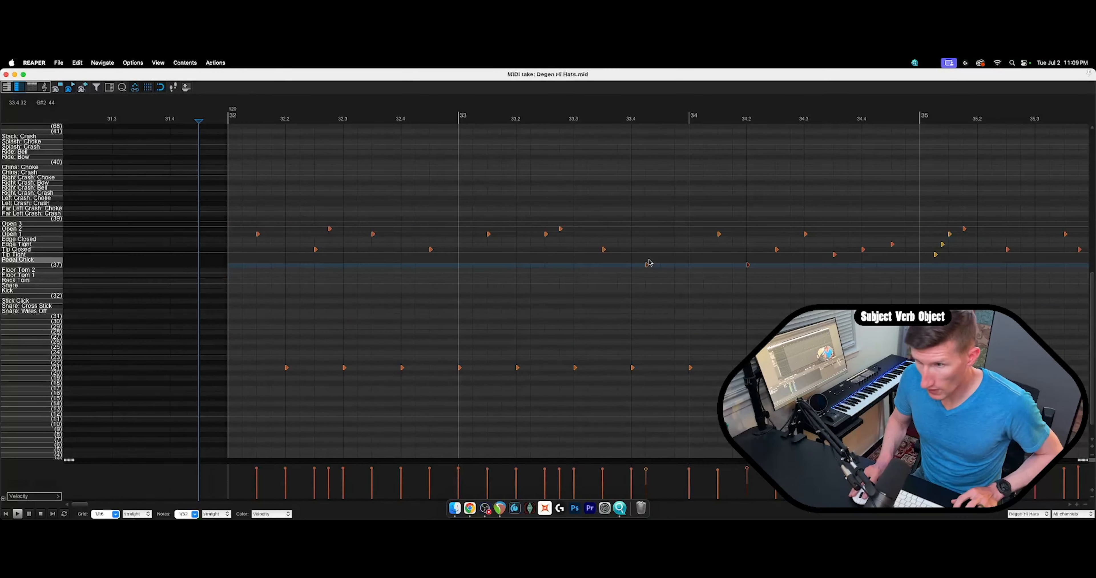
Examine the remaining hi-hat take for misplaced notes, focusing on the Right Crash: Bell row between bars 42 and 46.
scroll(637, 225, "down", 10)
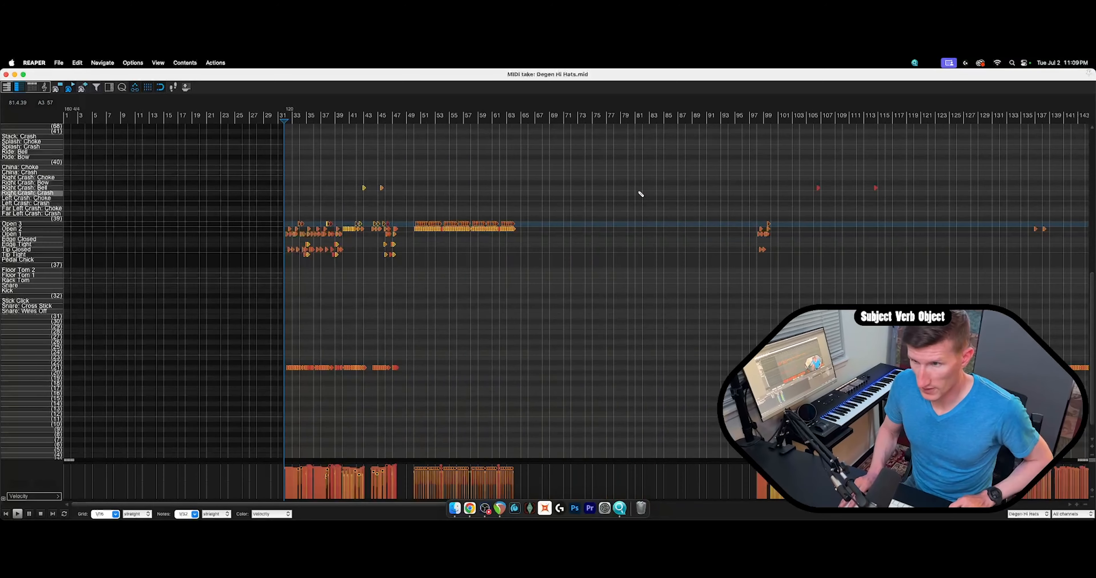
scroll(639, 192, "up", 1)
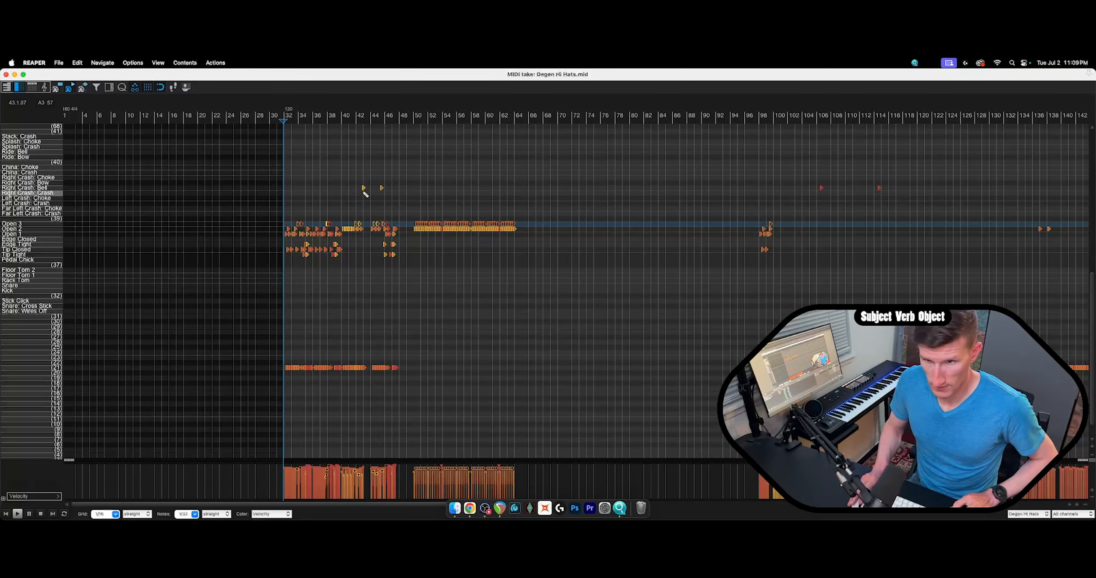
scroll(365, 194, "up", 1)
scroll(365, 207, "down", 2)
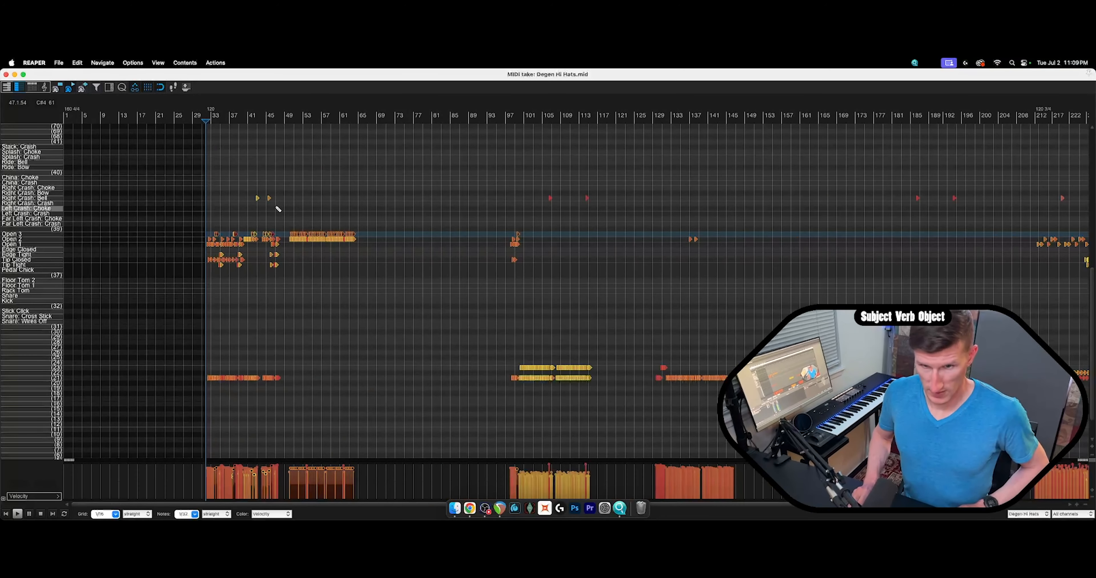
scroll(254, 200, "up", 10)
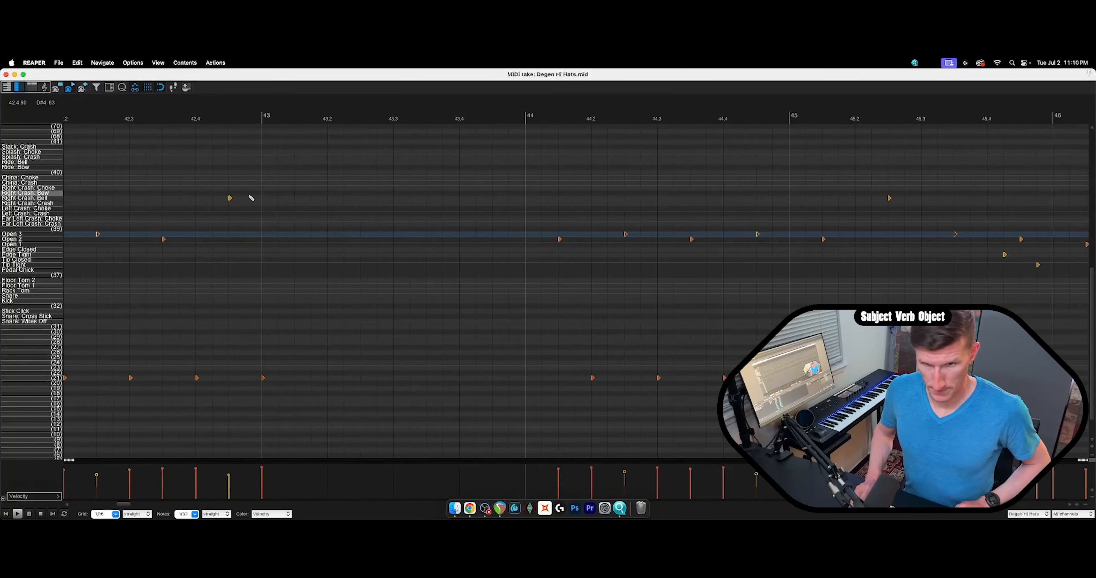
scroll(252, 198, "down", 2)
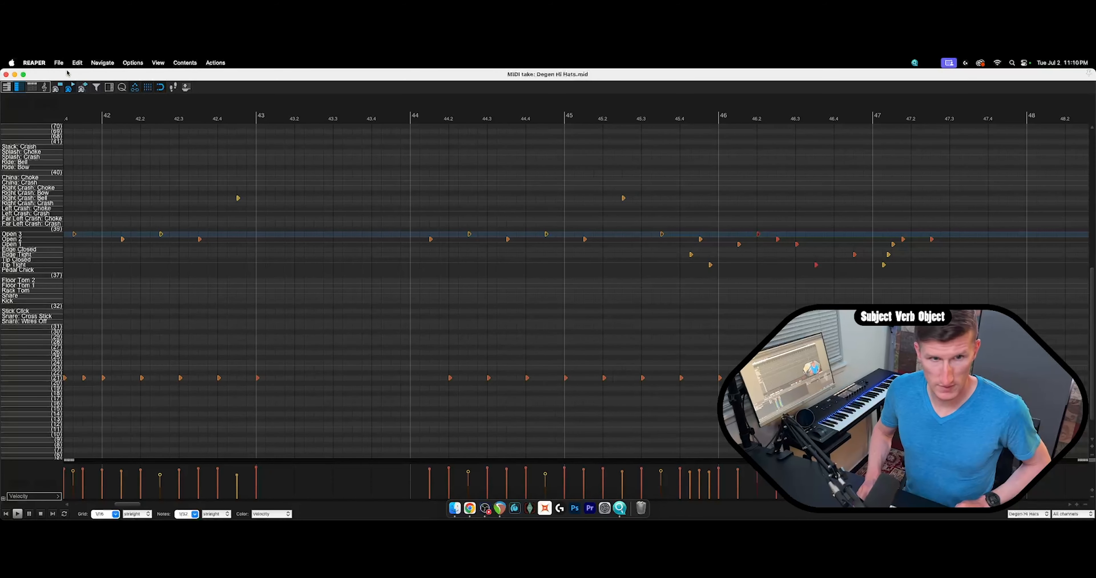
Switch to the Degeneracy Runs Amok 2023 project and delete all notes on Superior Drummer's Open Edge 3 row.
left_click_drag(67, 73, 67, 145)
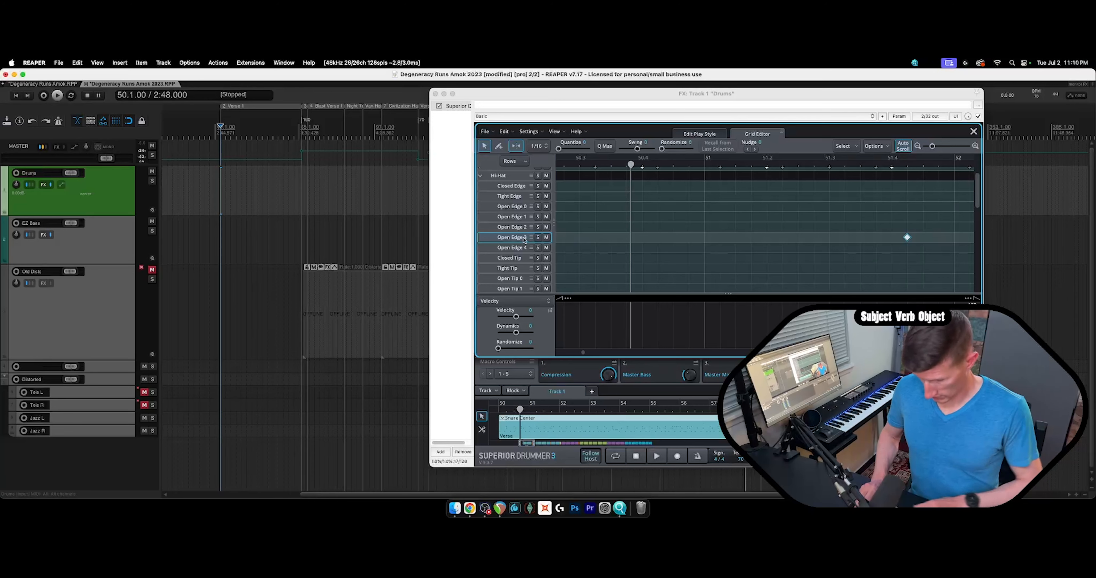
left_click(538, 244)
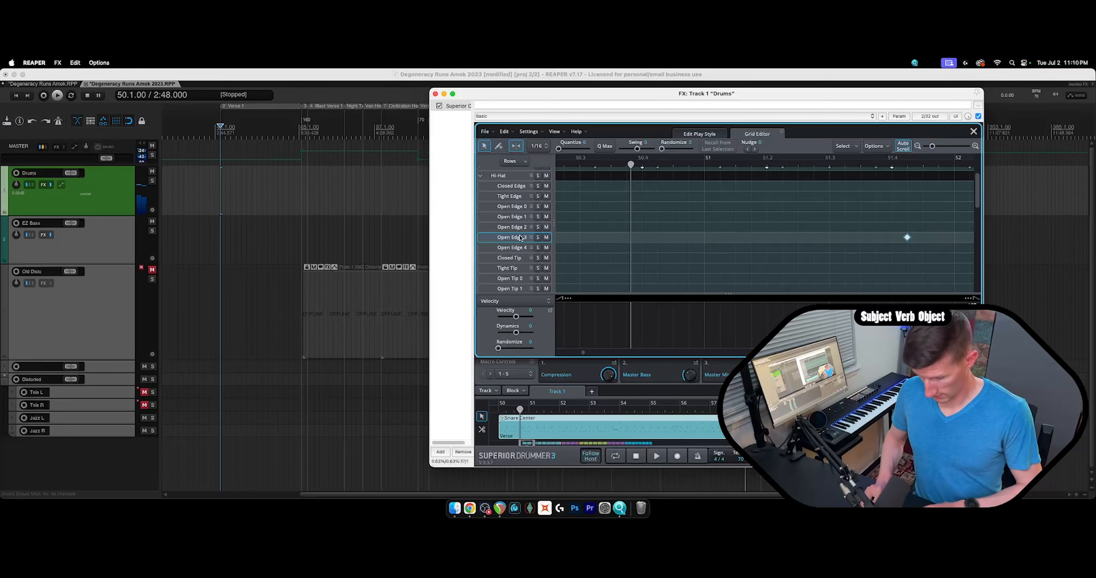
key("Delete")
scroll(825, 266, "down", 3)
scroll(912, 219, "down", 5)
scroll(913, 221, "down", 1)
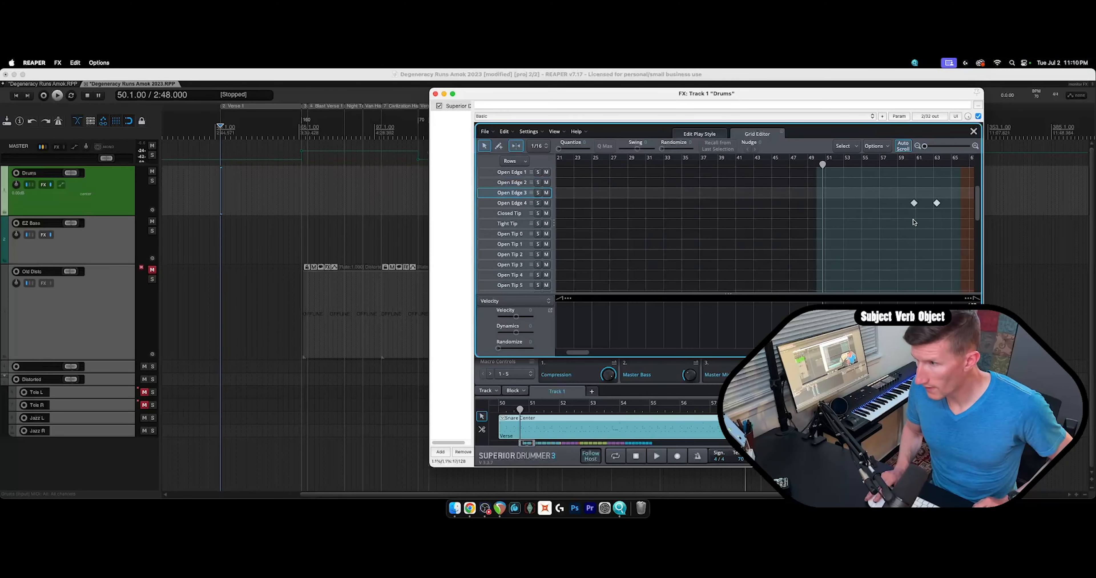
Examine the position and velocity of the two Open Edge 4 hits between bars 60 and 64.
left_click_drag(583, 353, 600, 352)
scroll(681, 197, "up", 5)
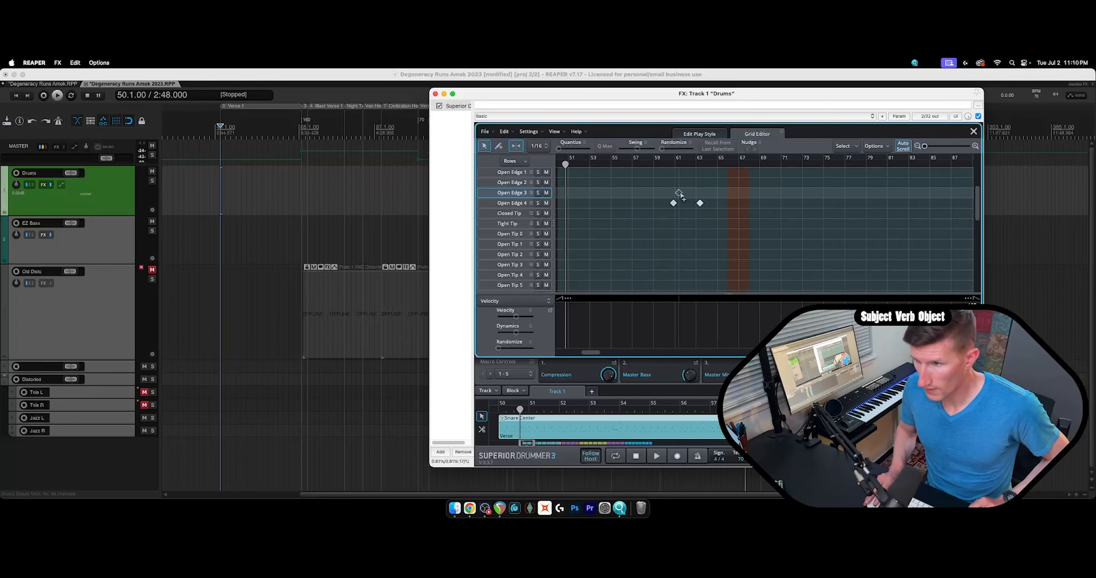
scroll(655, 214, "down", 3)
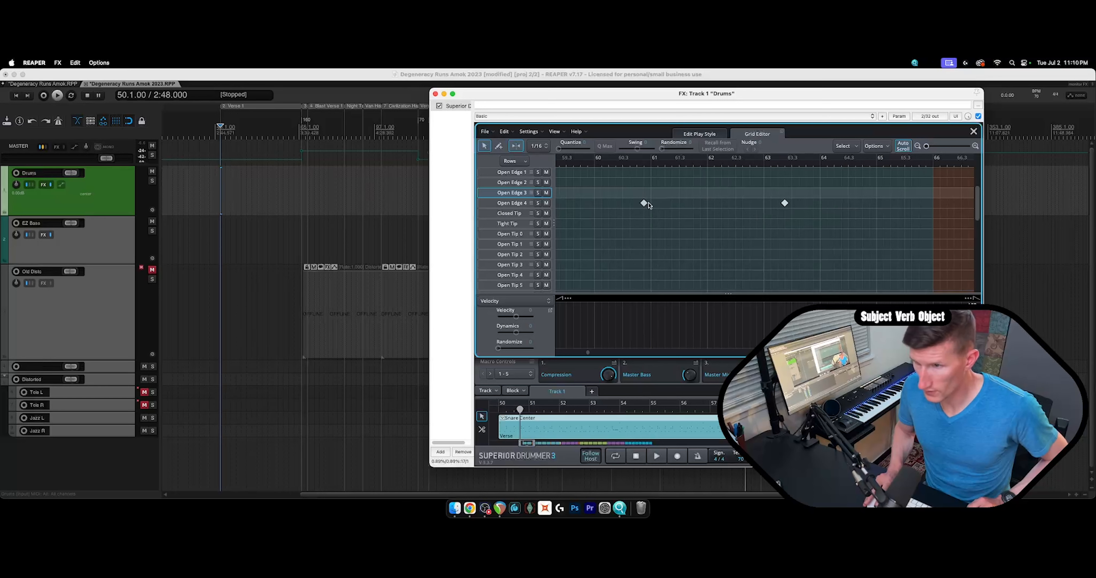
left_click(520, 203)
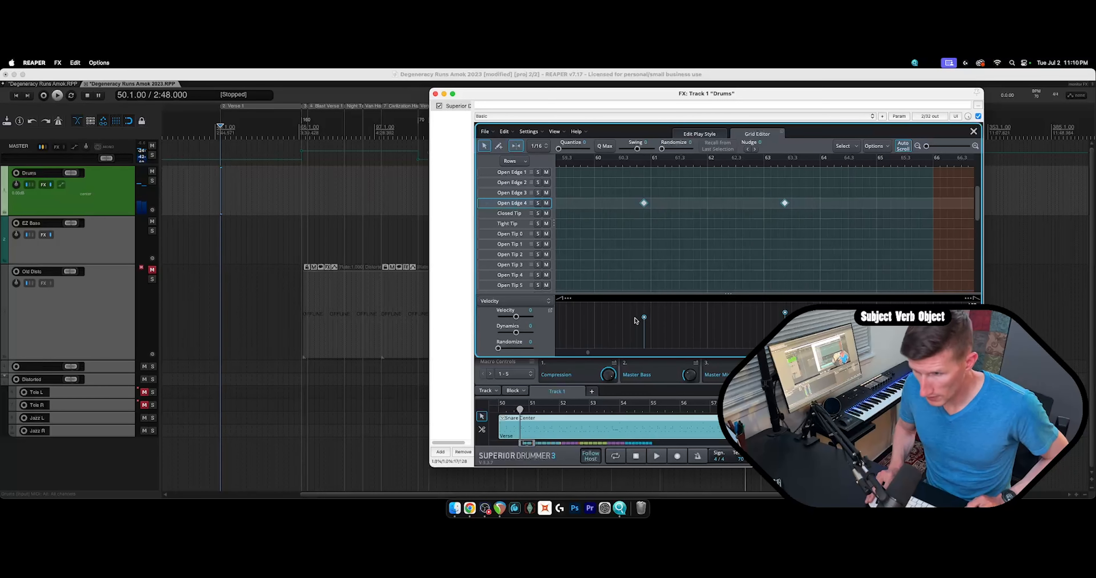
left_click_drag(644, 317, 644, 317)
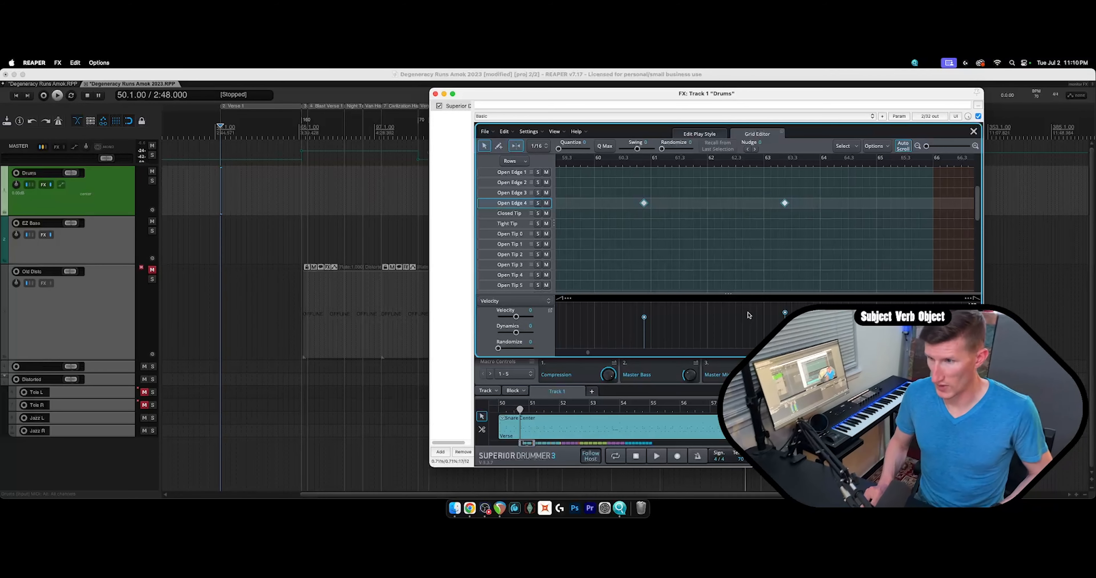
left_click(786, 314)
left_click(785, 314)
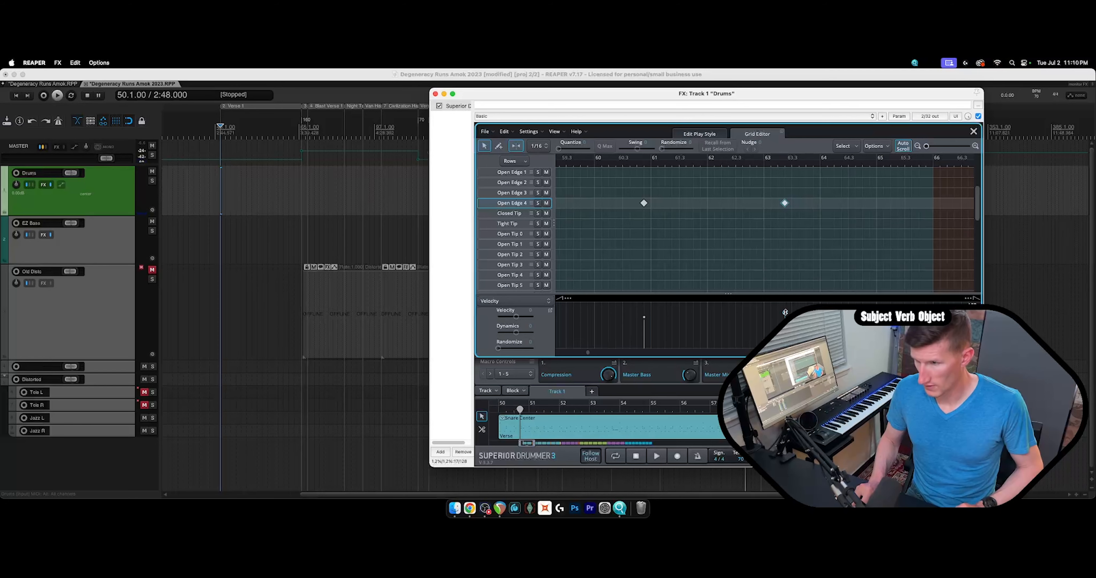
Select all notes on the hi-hat take's Right Crash: Bell row, move them down to the Open 3 row and play the result.
left_click(58, 85)
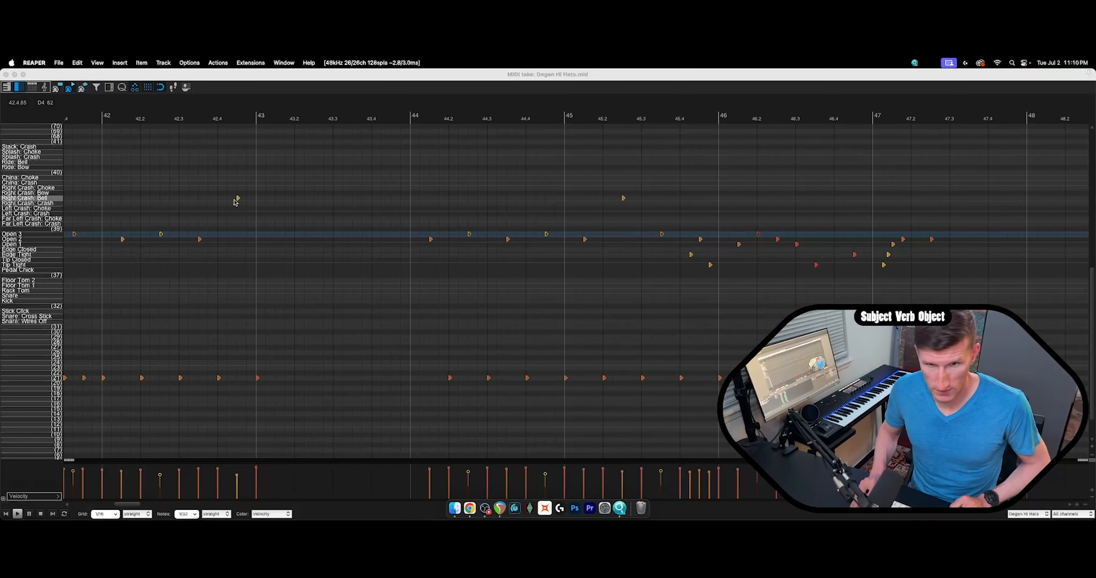
left_click(237, 199)
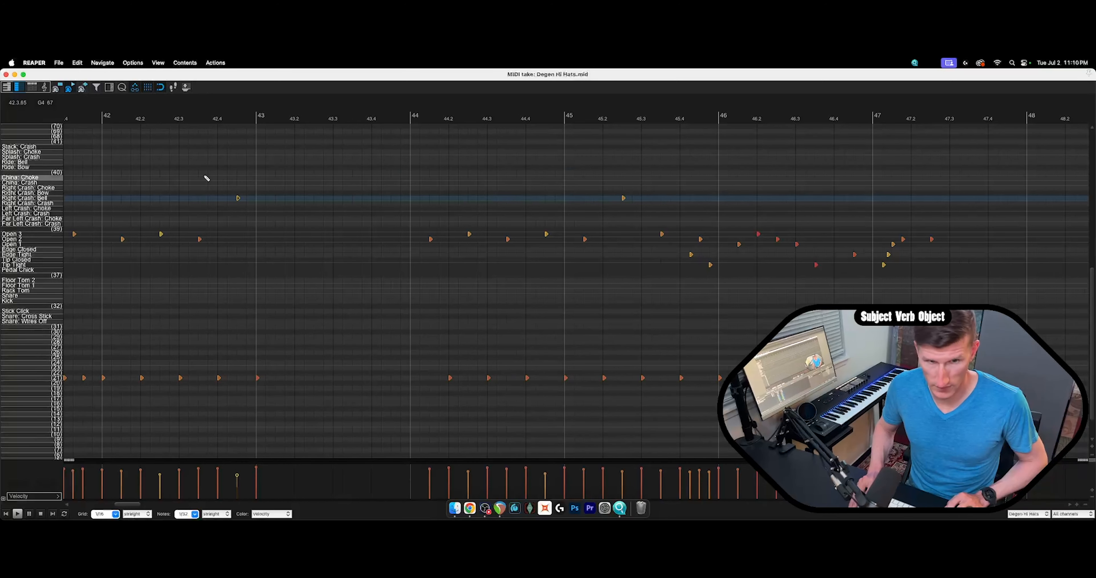
left_click(46, 198)
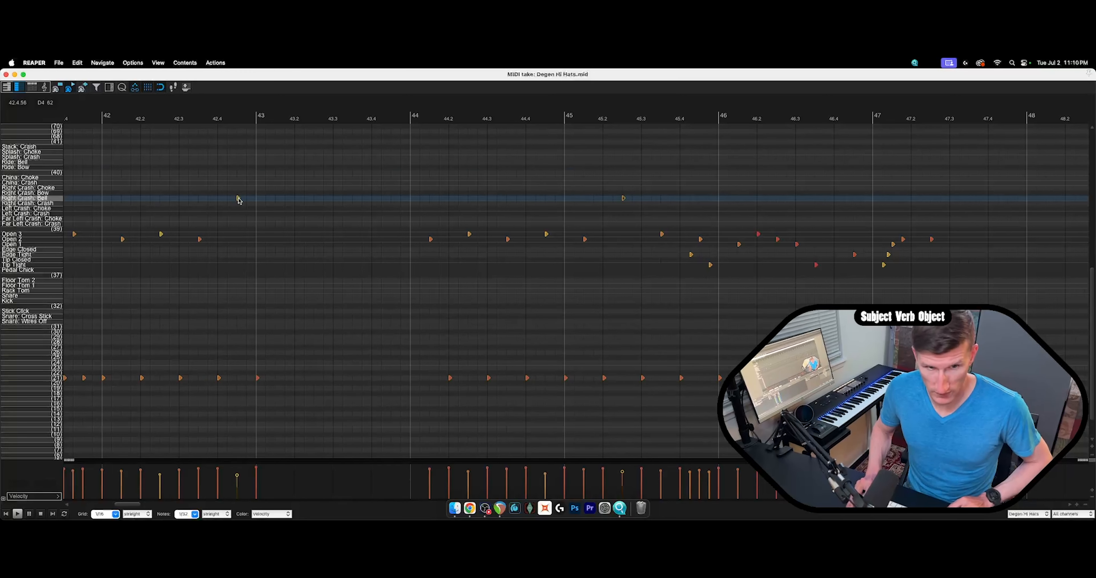
left_click_drag(237, 199, 240, 238)
key("space")
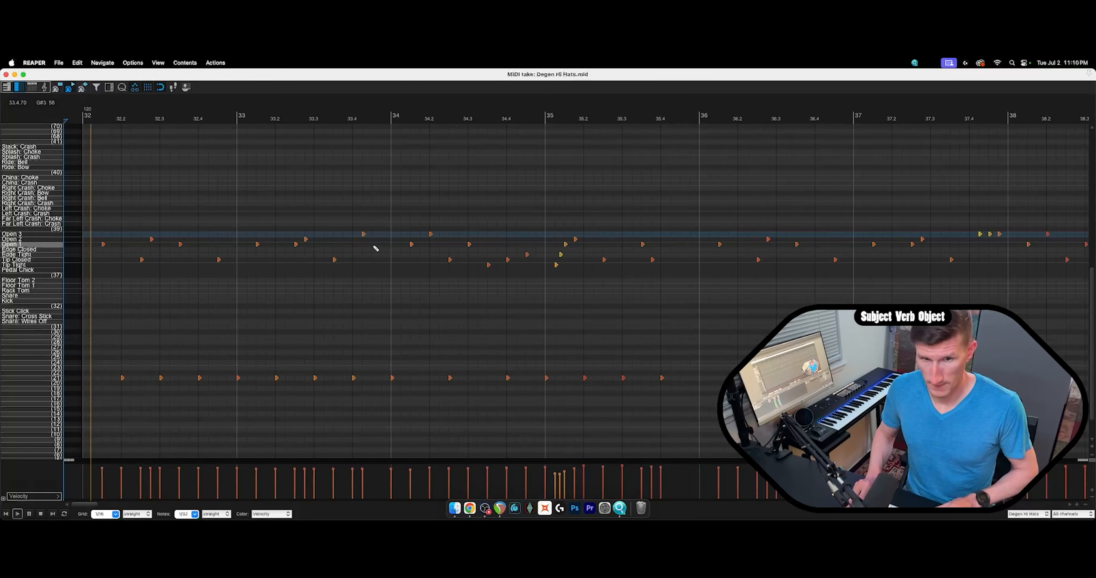
key("space")
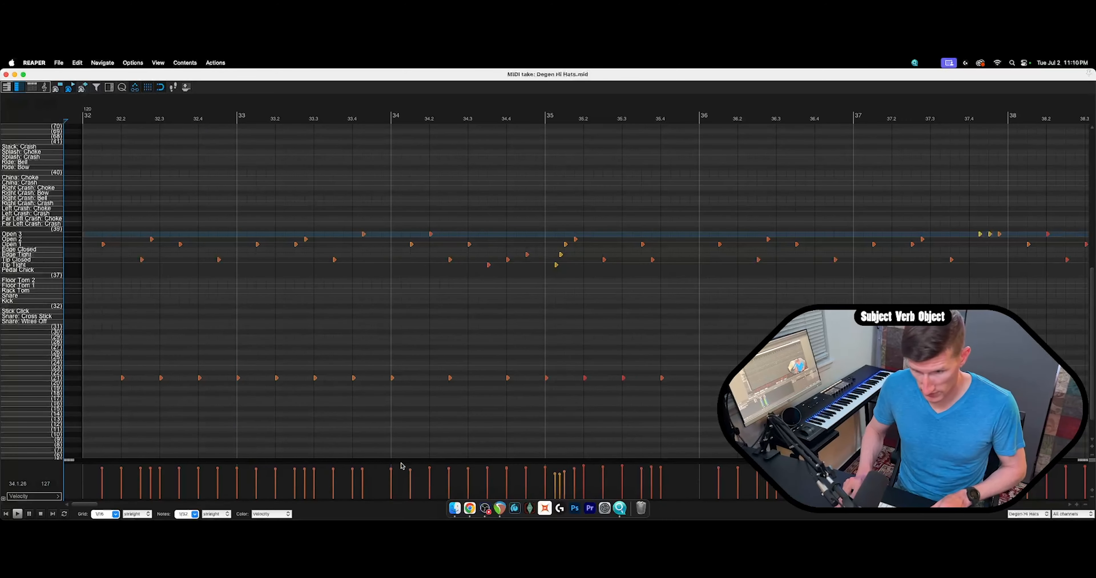
Switch to the Degeneracy Runs Amok 2023 project and delete the remaining notes on Superior Drummer's Open Edge 4 row.
double_click(106, 76)
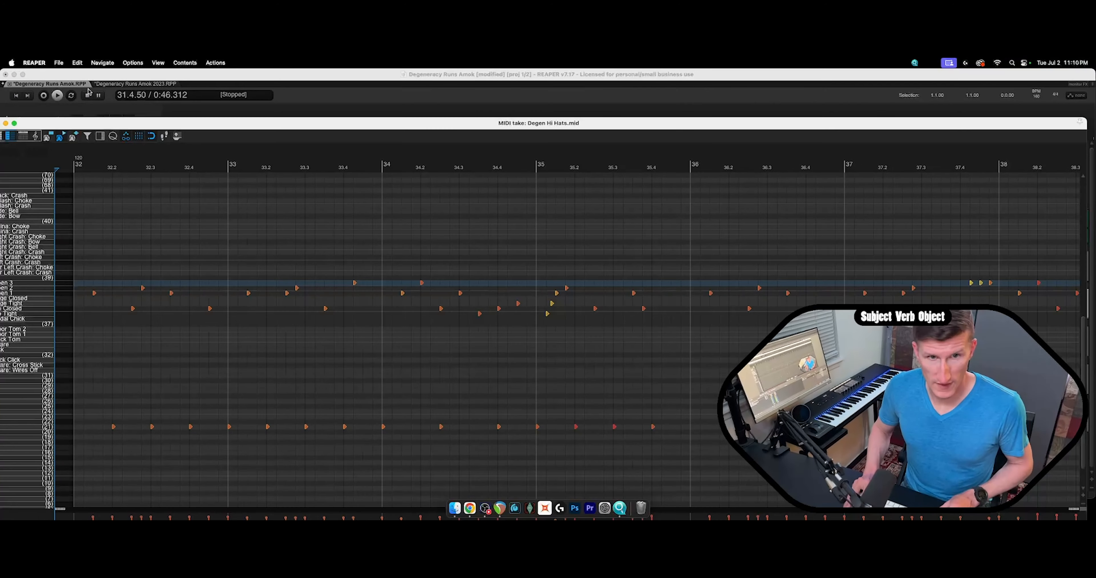
left_click(114, 85)
left_click(519, 206)
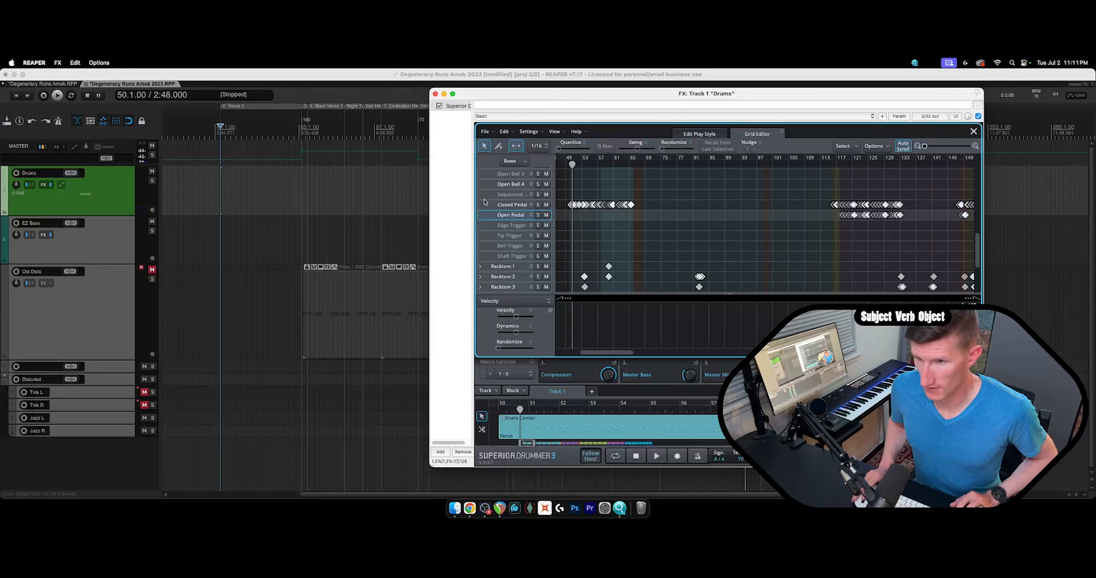
scroll(497, 197, "up", 5)
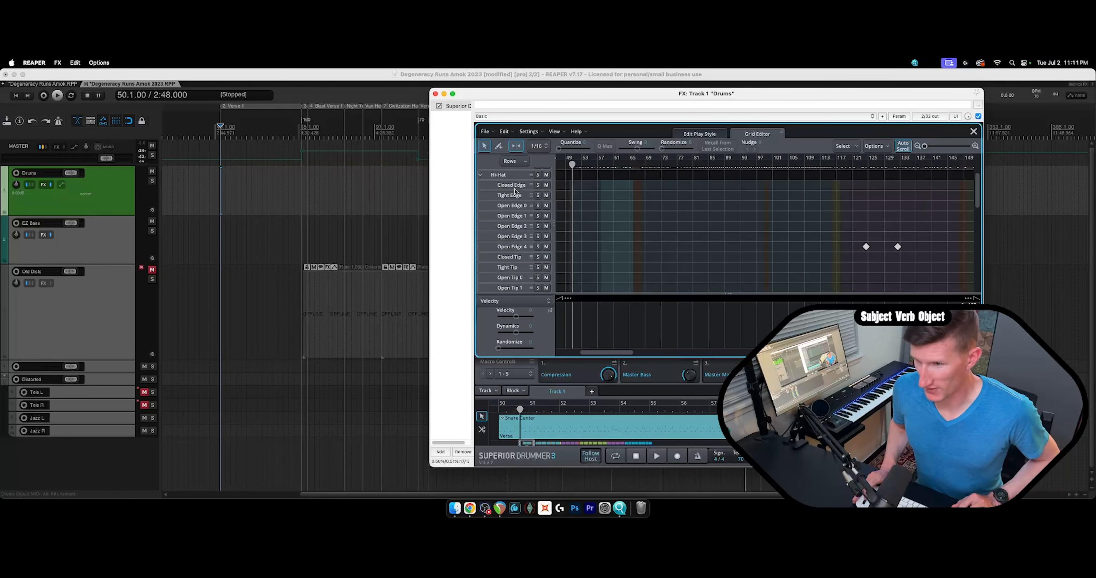
left_click(522, 249)
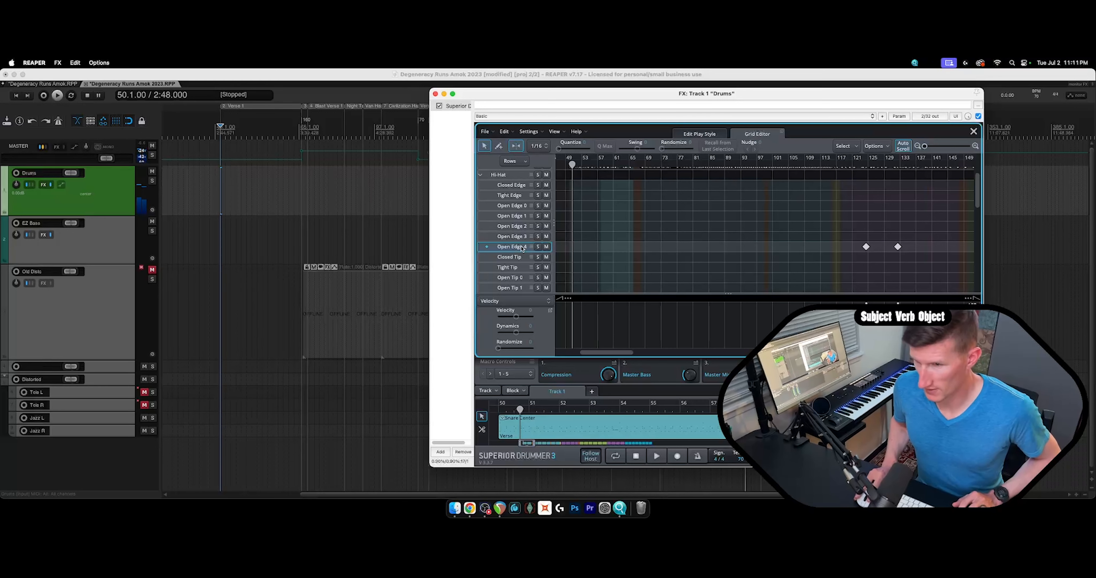
left_click(865, 247)
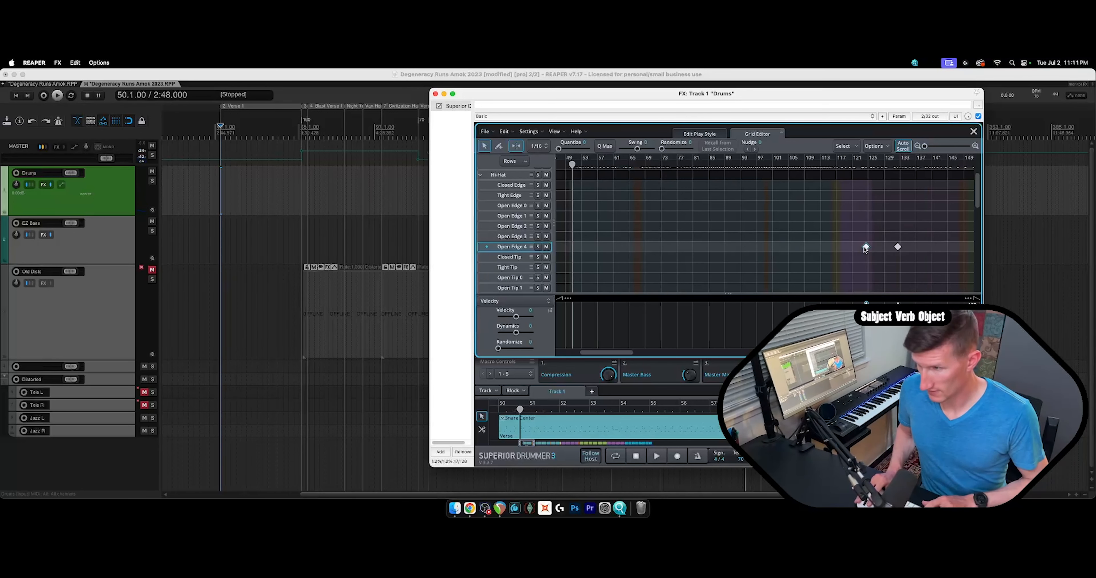
left_click(897, 247)
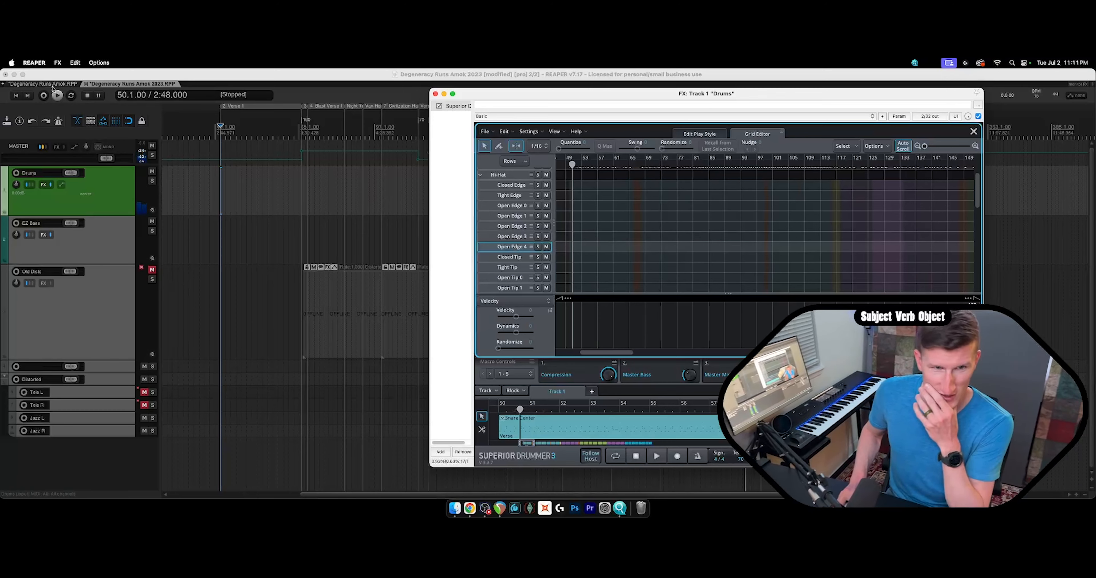
Check Superior Drummer's Closed Pedal row, then move all notes on row 21 of the hi-hat take up to the Pedal Chick row.
scroll(600, 352, "down", 10)
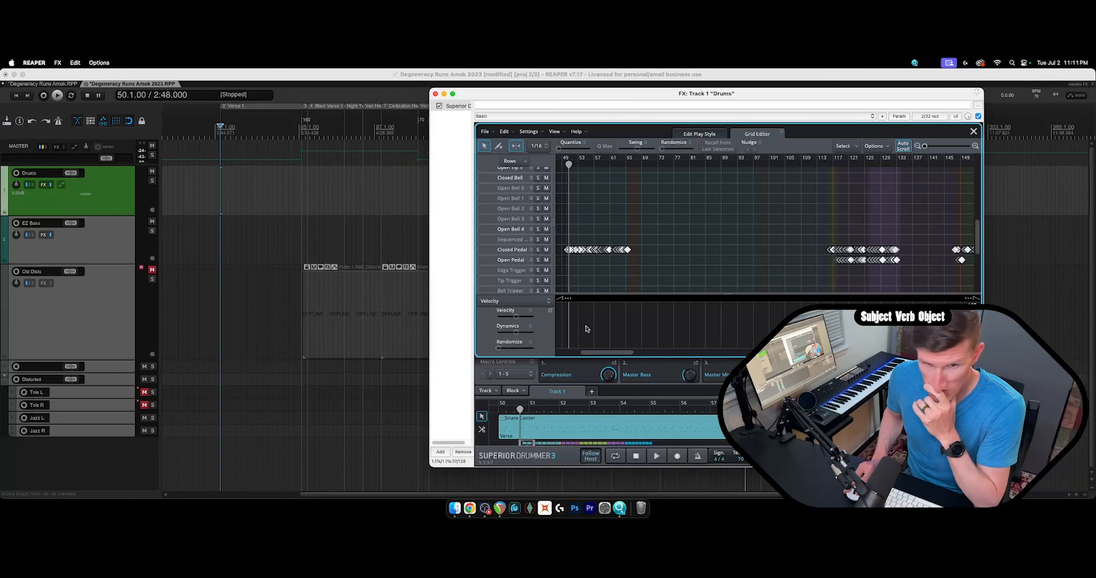
left_click(59, 84)
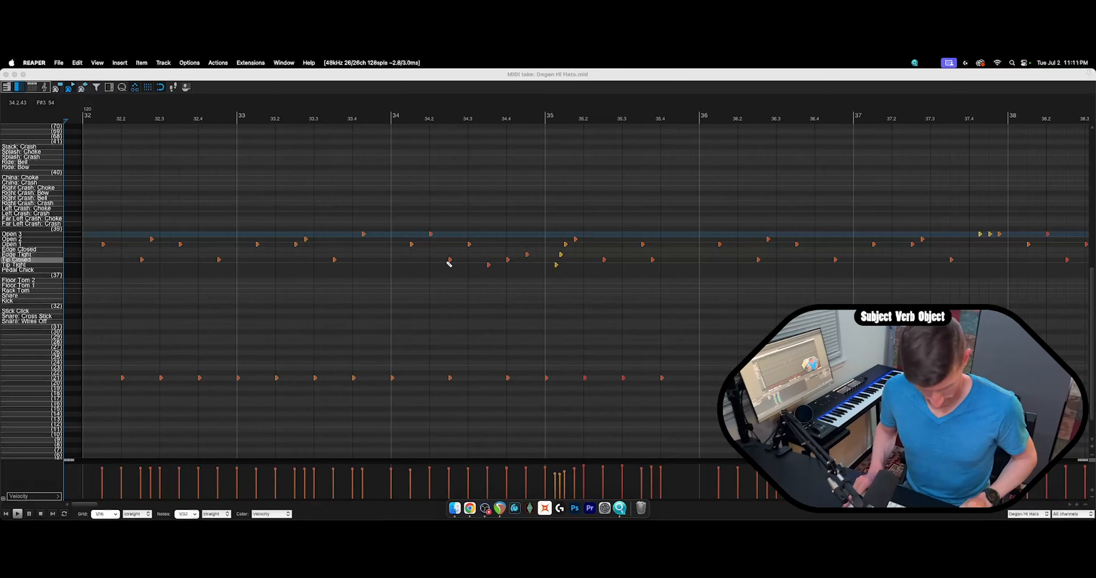
scroll(446, 270, "down", 1)
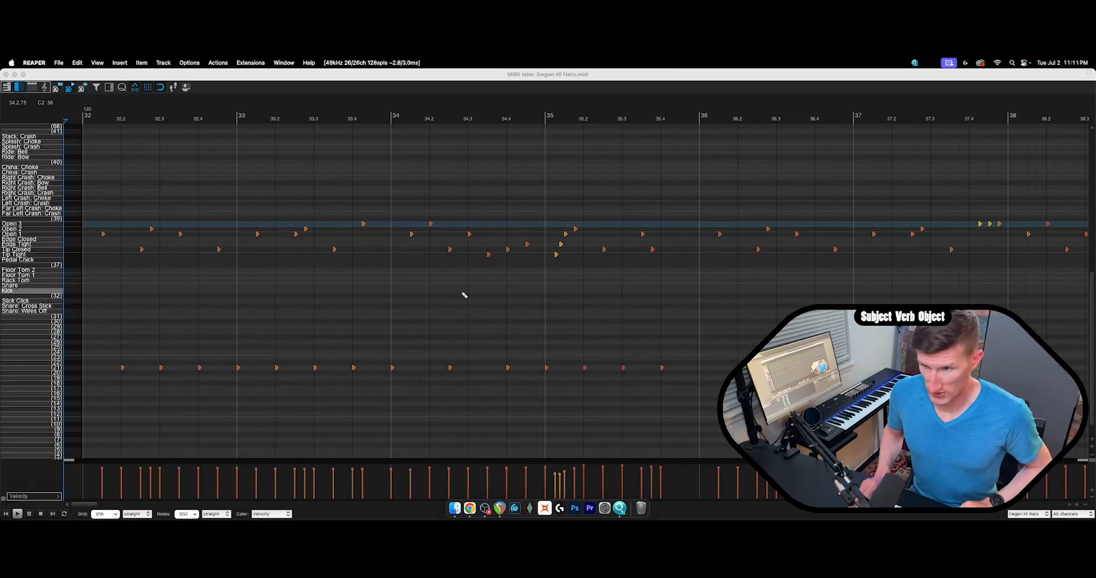
scroll(463, 298, "down", 8)
scroll(482, 306, "down", 3)
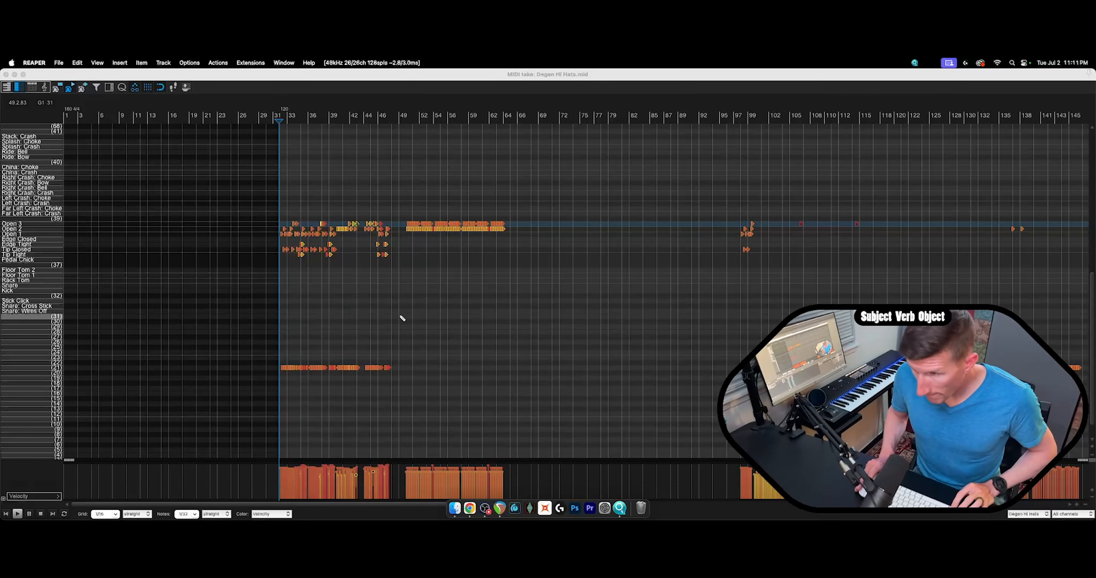
left_click(213, 367)
scroll(351, 369, "up", 12)
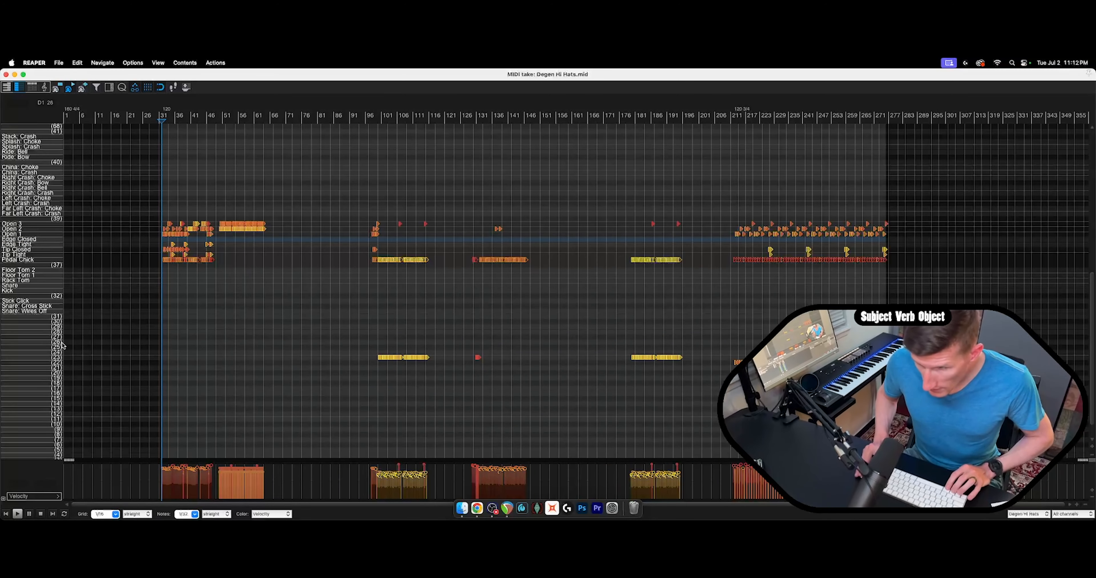
Select all notes on row 22 of the hi-hat take, move them up to the Edge Closed row and play from before bar 212.
left_click(49, 363)
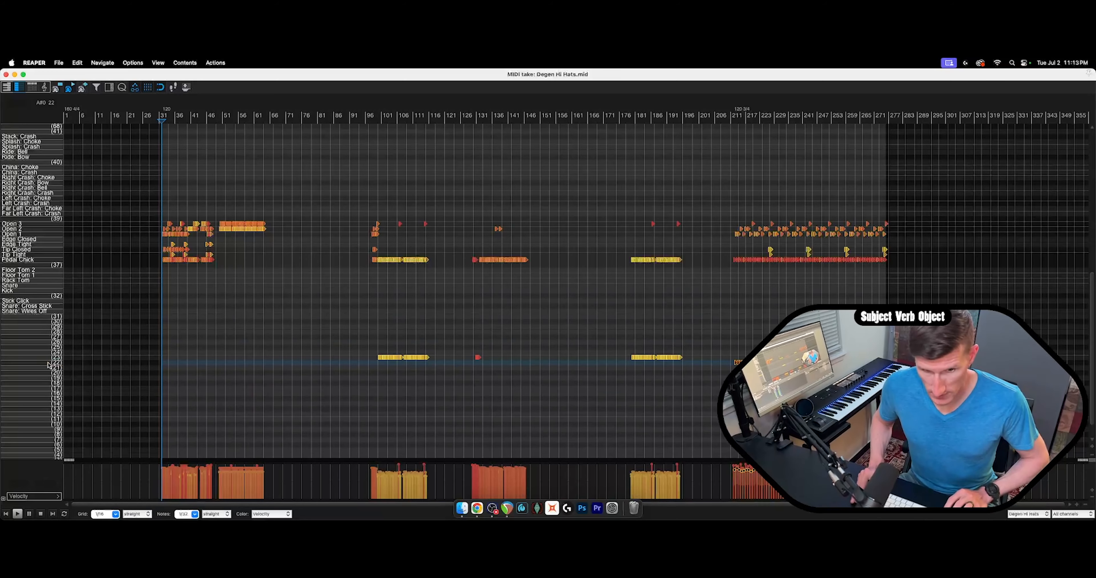
scroll(737, 362, "up", 10)
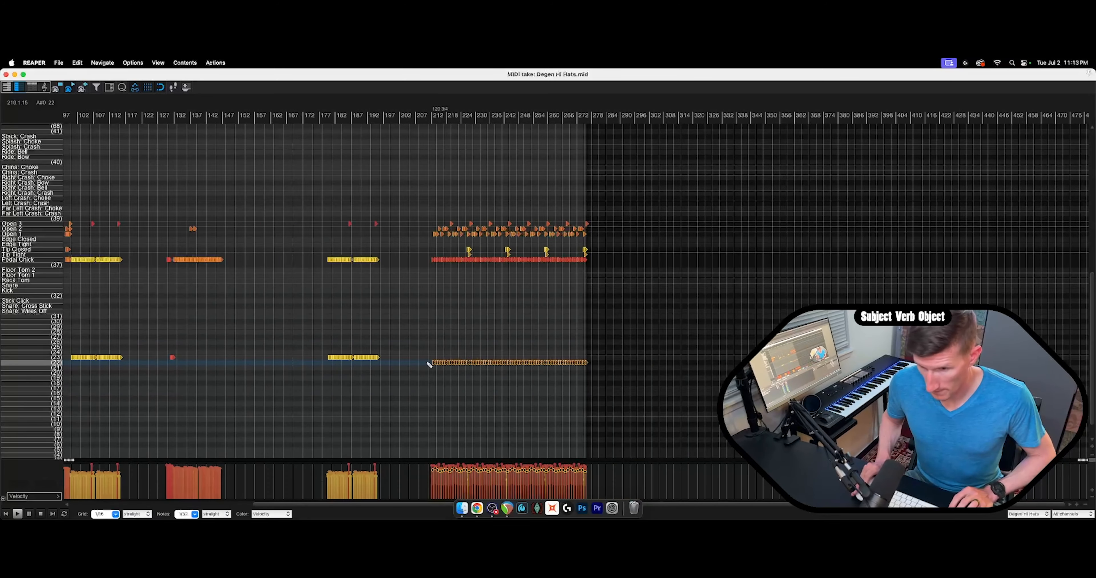
scroll(379, 364, "up", 5)
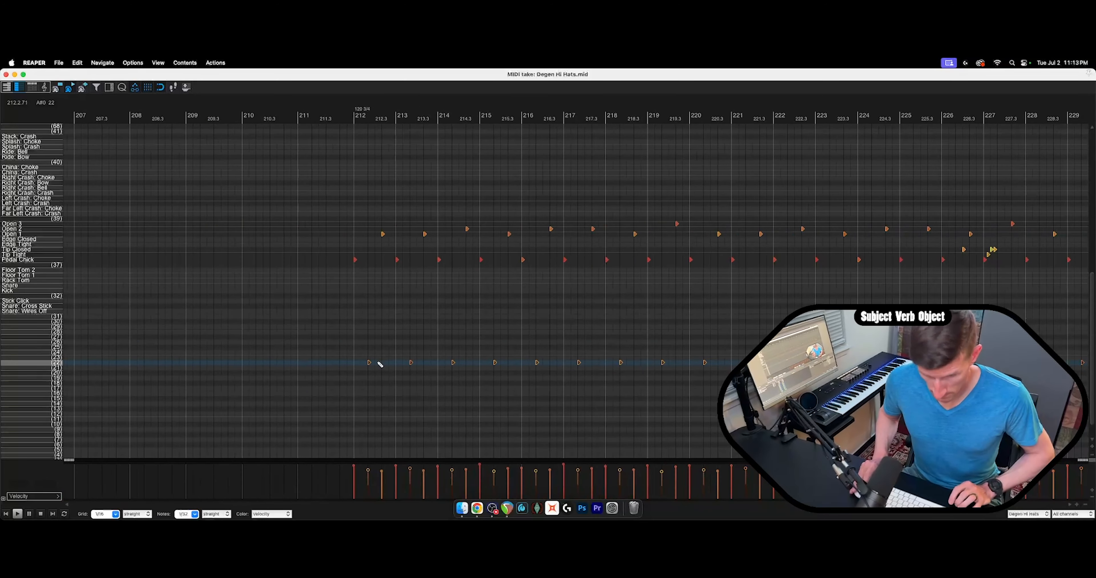
left_click_drag(369, 364, 371, 350)
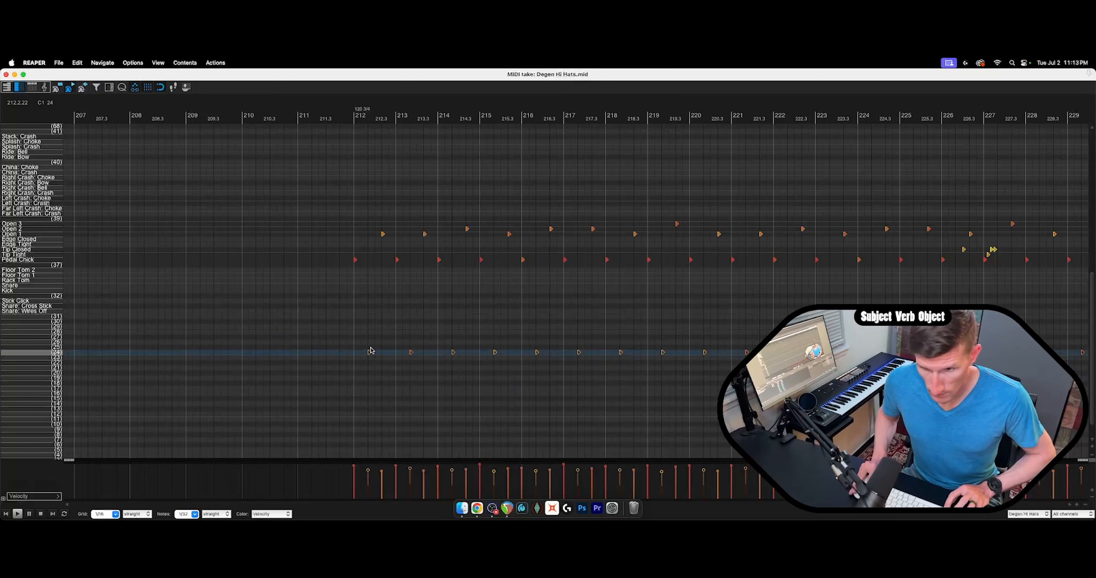
left_click_drag(372, 273, 369, 243)
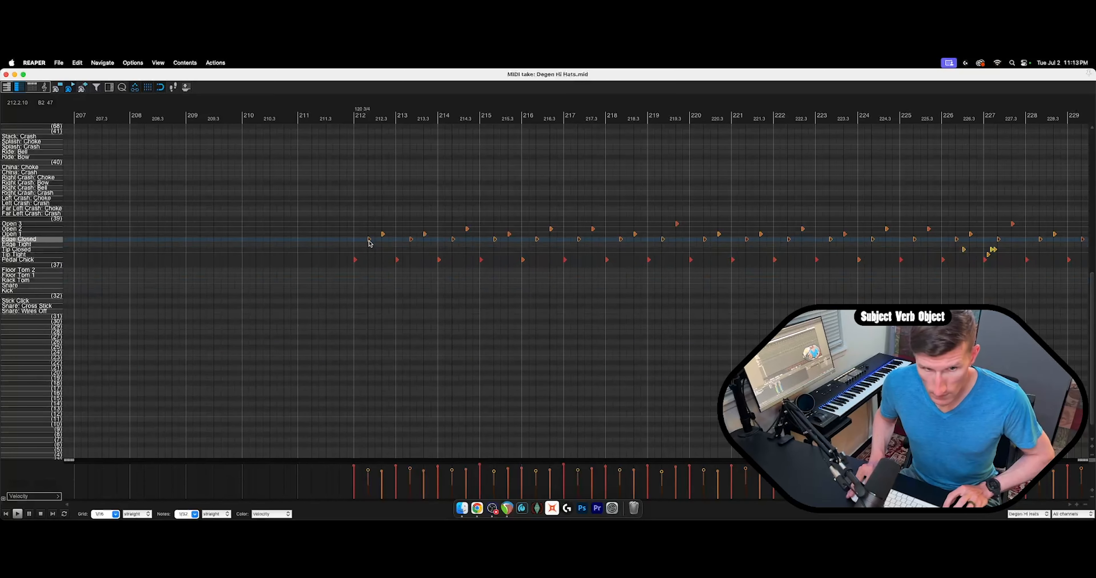
left_click(345, 121)
key("space")
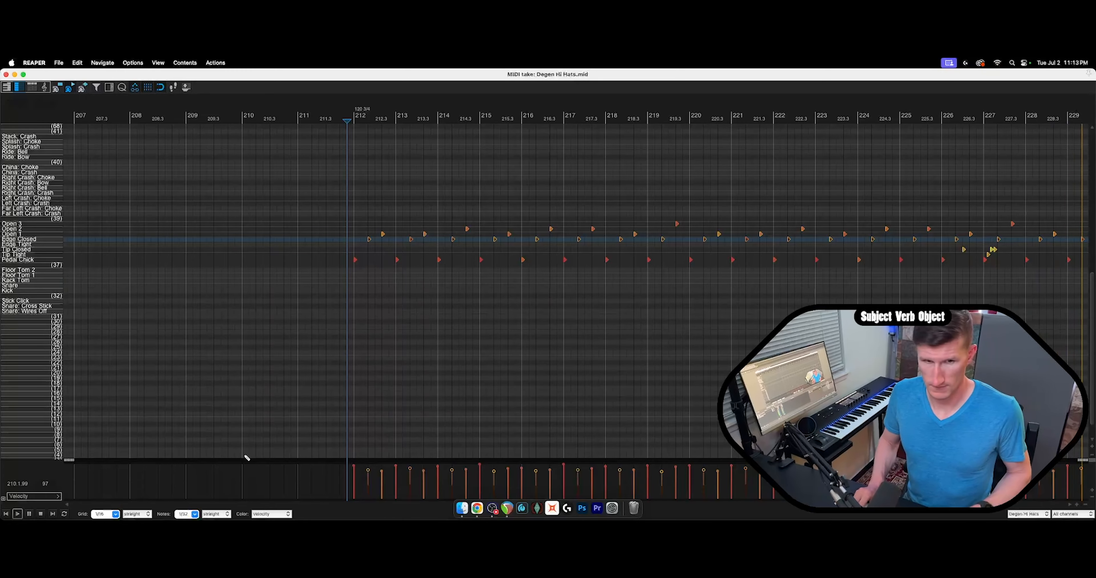
key("space")
Play the remapped hi-hat take from just before bar 32 and close its MIDI editor.
scroll(353, 419, "up", 4)
scroll(353, 420, "down", 10)
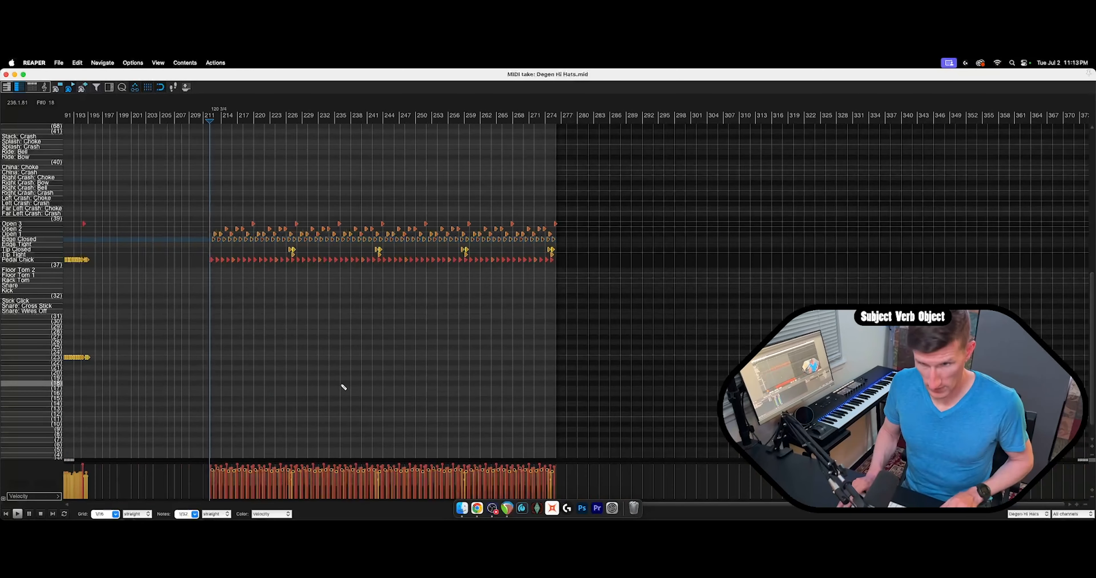
scroll(246, 316, "down", 4)
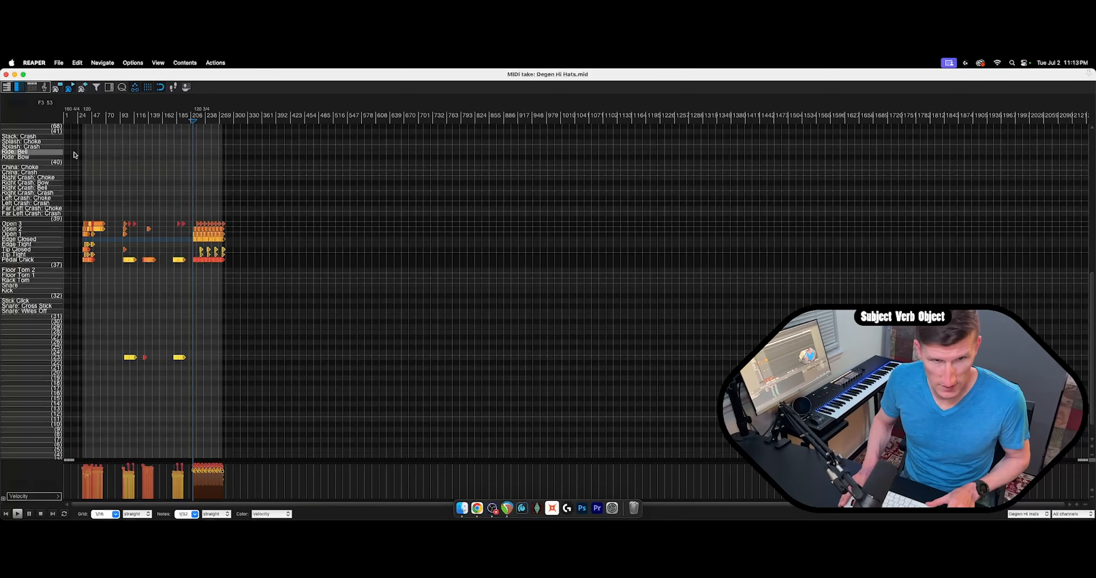
left_click(80, 115)
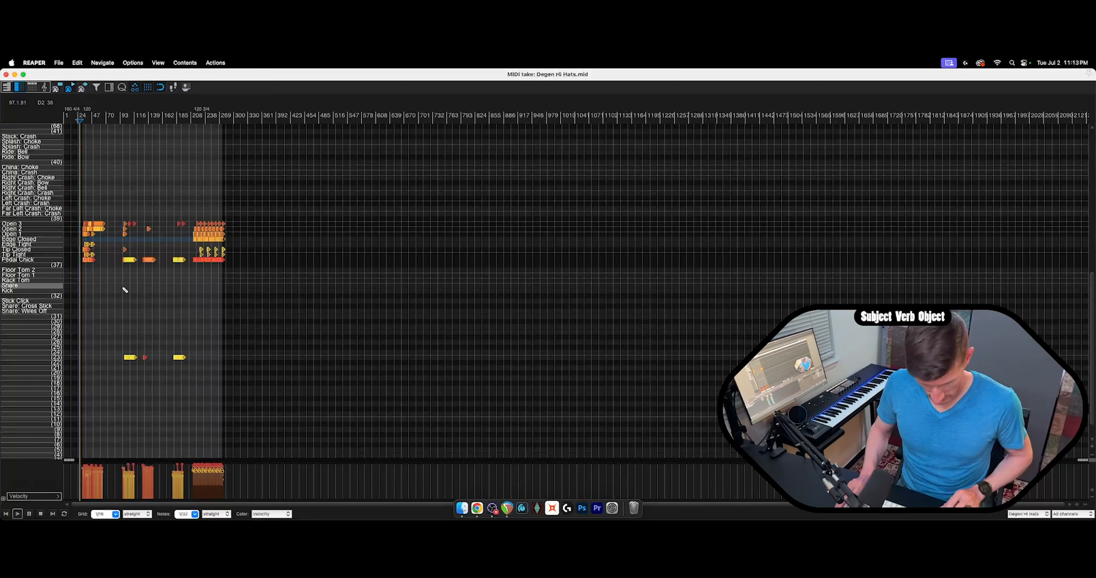
scroll(123, 288, "up", 15)
key("space")
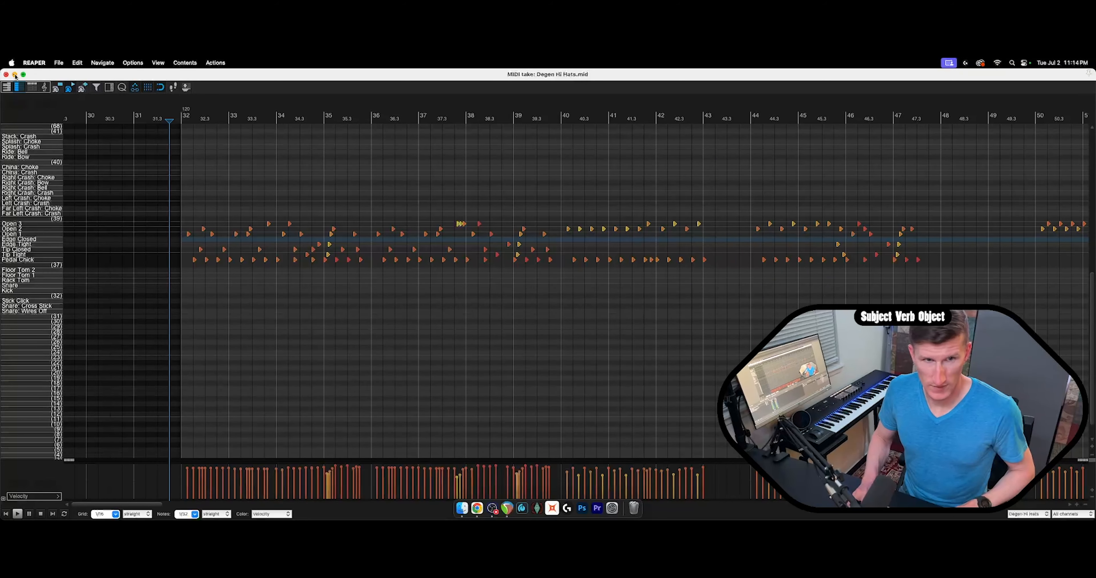
left_click(6, 74)
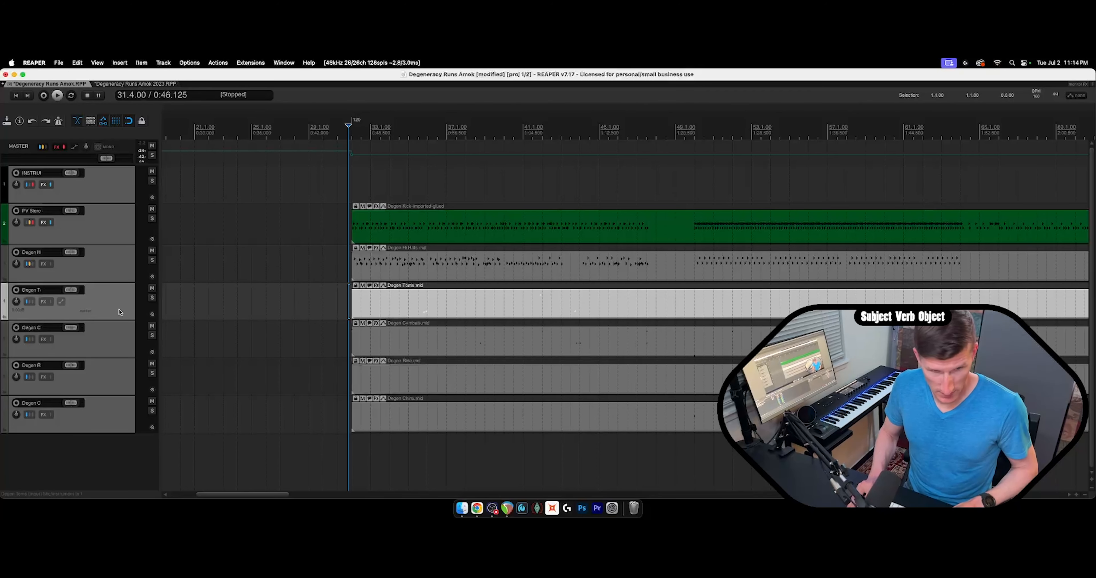
Glue the hi-hat item together with the PV Stereo Drums item and play the merged part from bar 32.
left_click(104, 270)
left_click(408, 271)
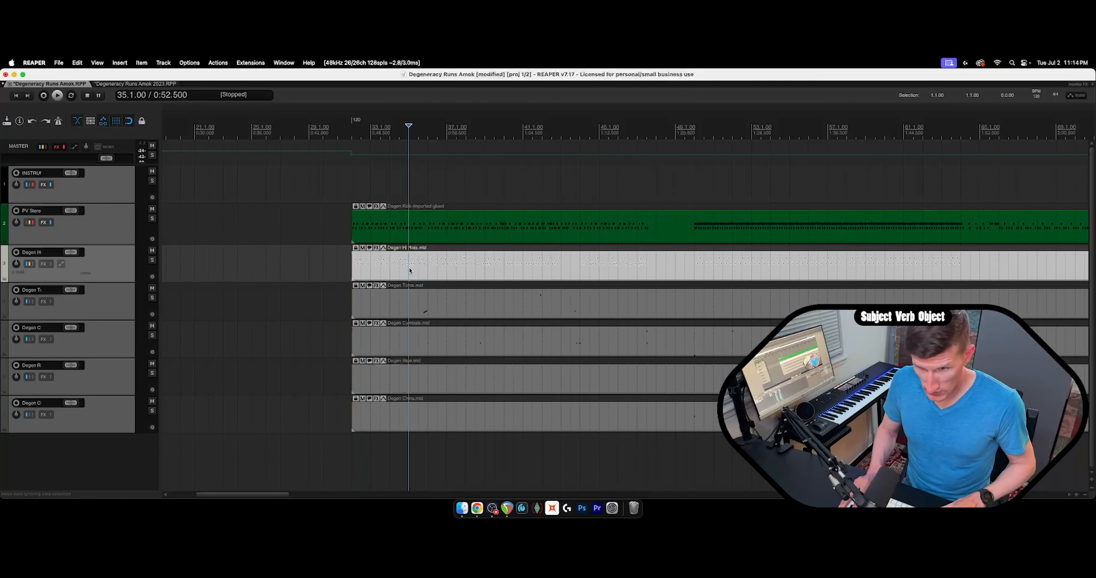
left_click(409, 239, "shift")
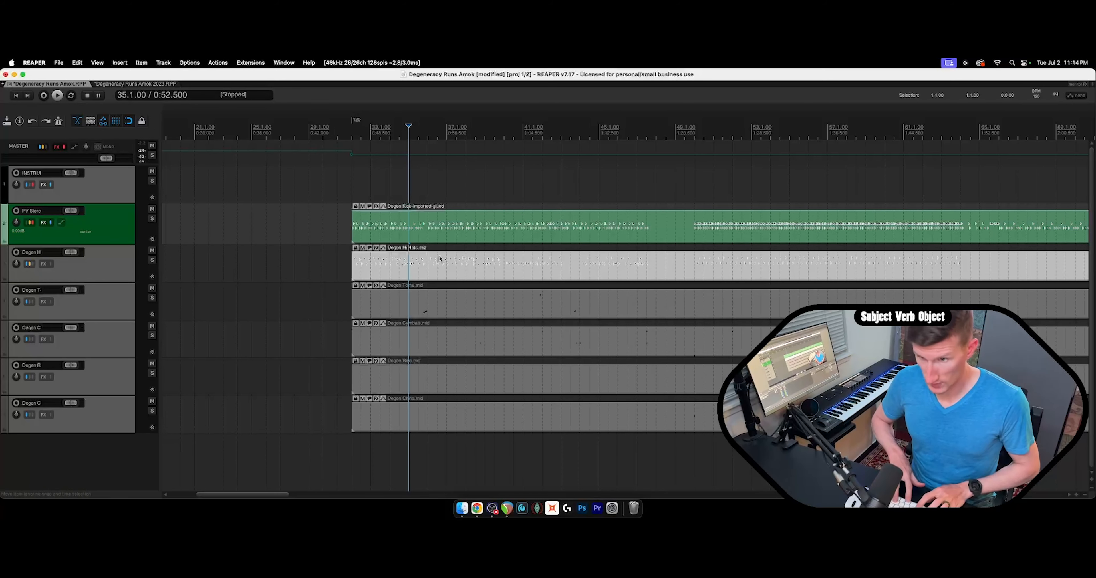
key("alt+shift+g")
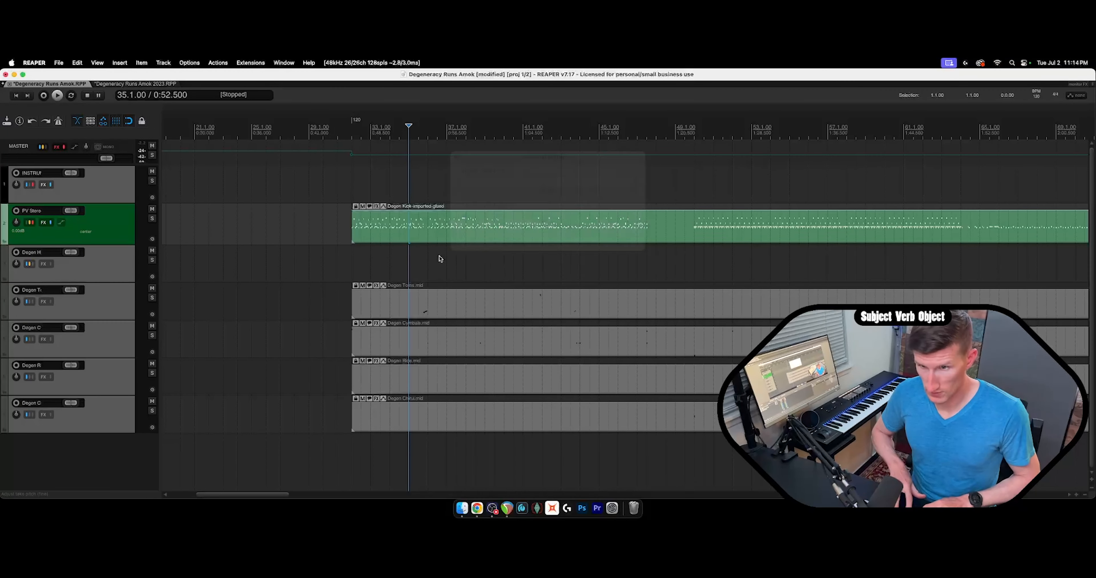
left_click(353, 230)
key("space")
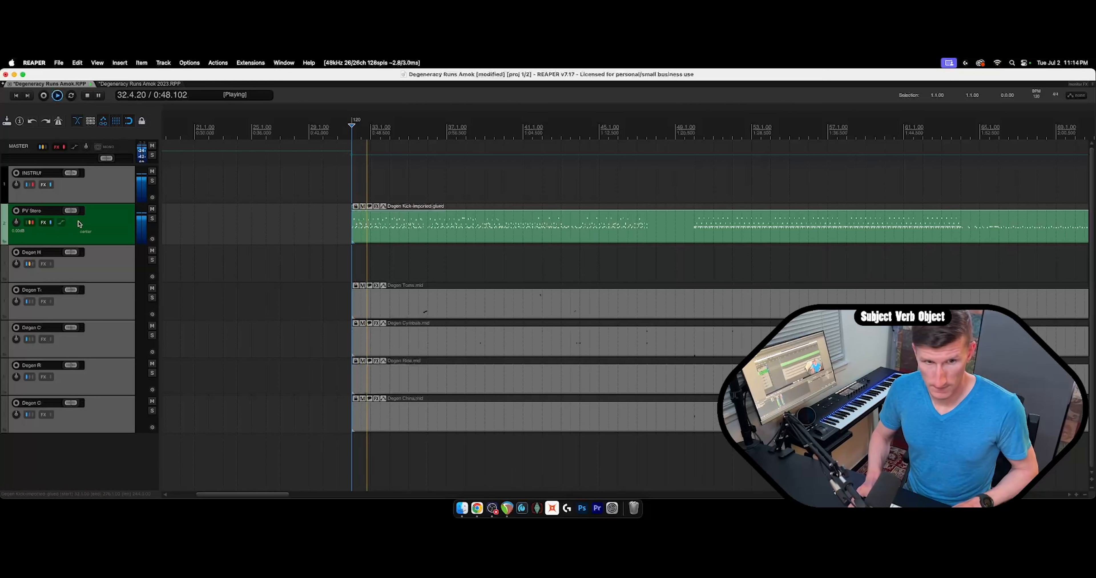
Set the tempo marker at bar 32 to 70 BPM and play the drums at the slower tempo.
right_click(358, 119)
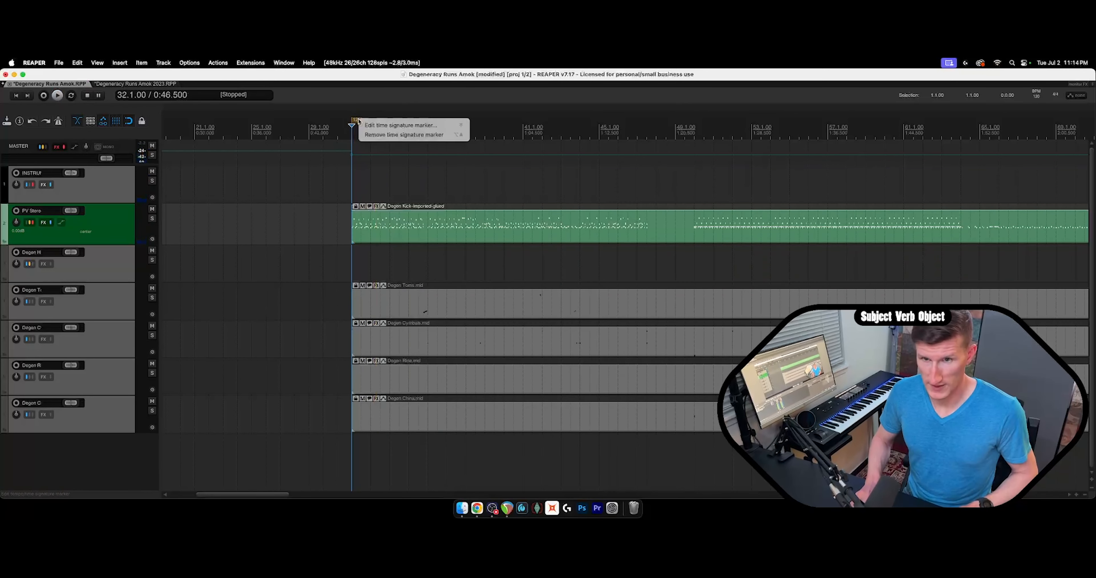
left_click(377, 125)
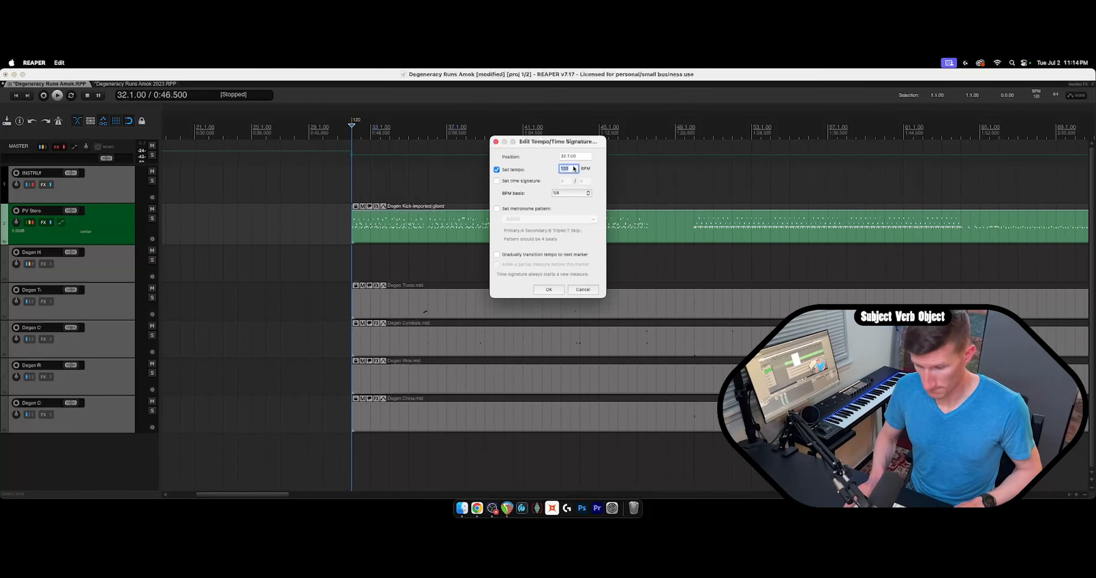
left_click(549, 289)
key("space")
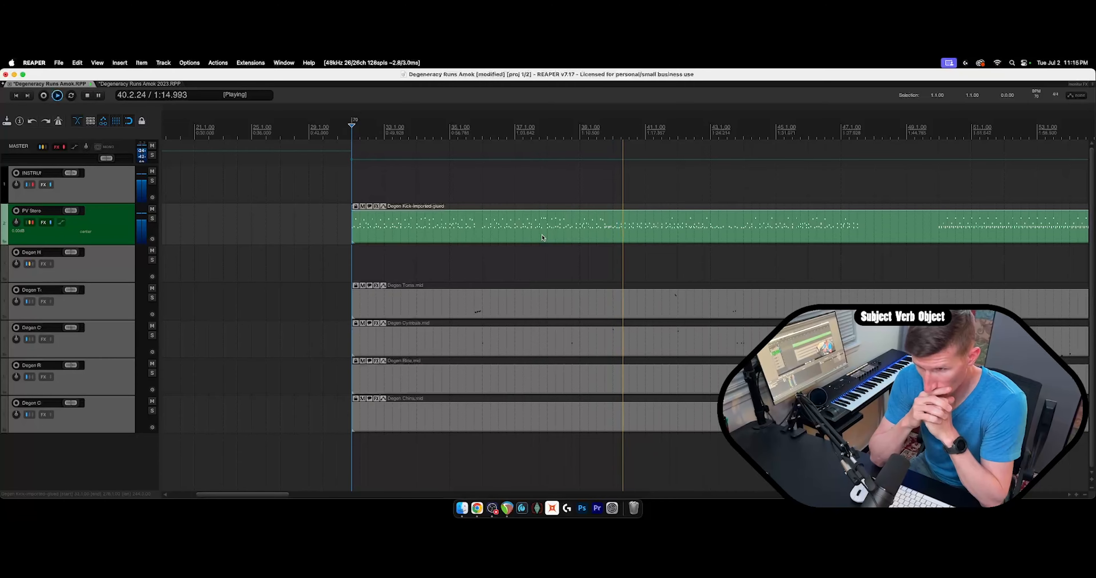
Open the glued drum item for MIDI editing and play the passage from just before bar 39.
left_click(604, 228)
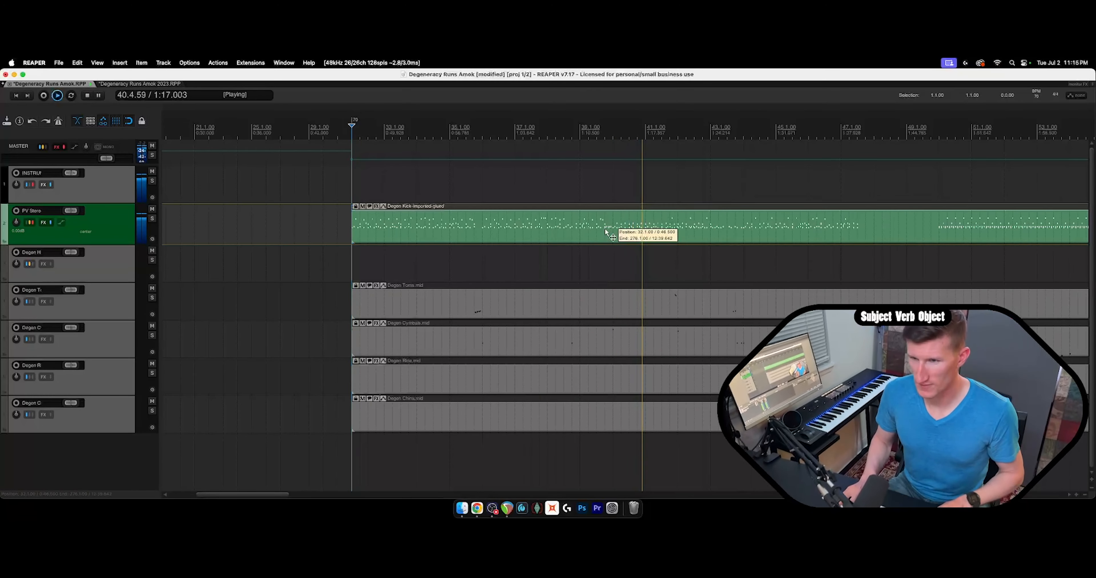
double_click(604, 228)
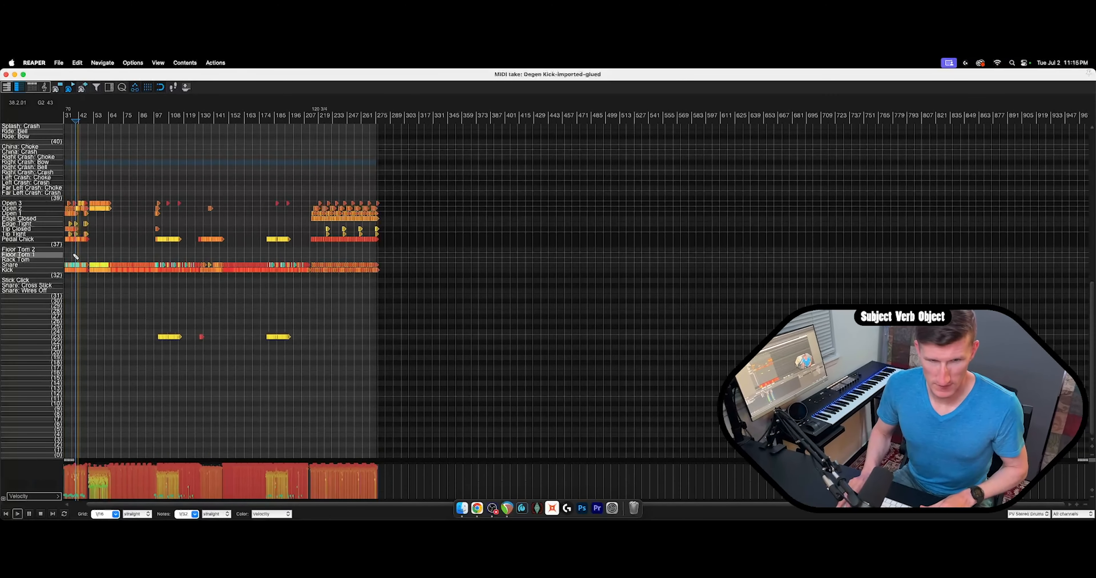
scroll(73, 254, "up", 15)
scroll(173, 249, "down", 1)
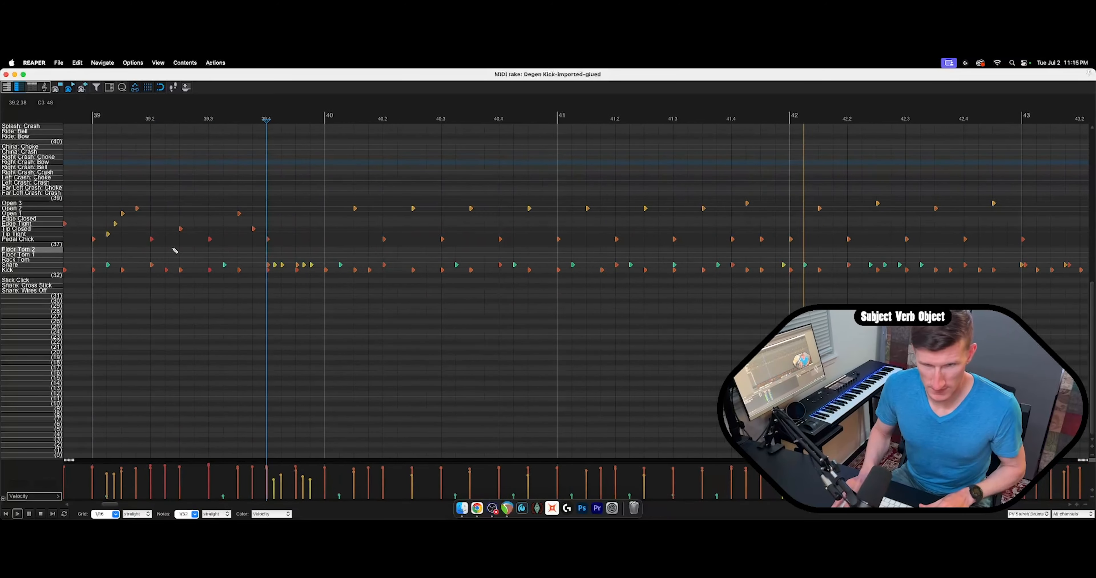
scroll(175, 251, "down", 3)
left_click(117, 114)
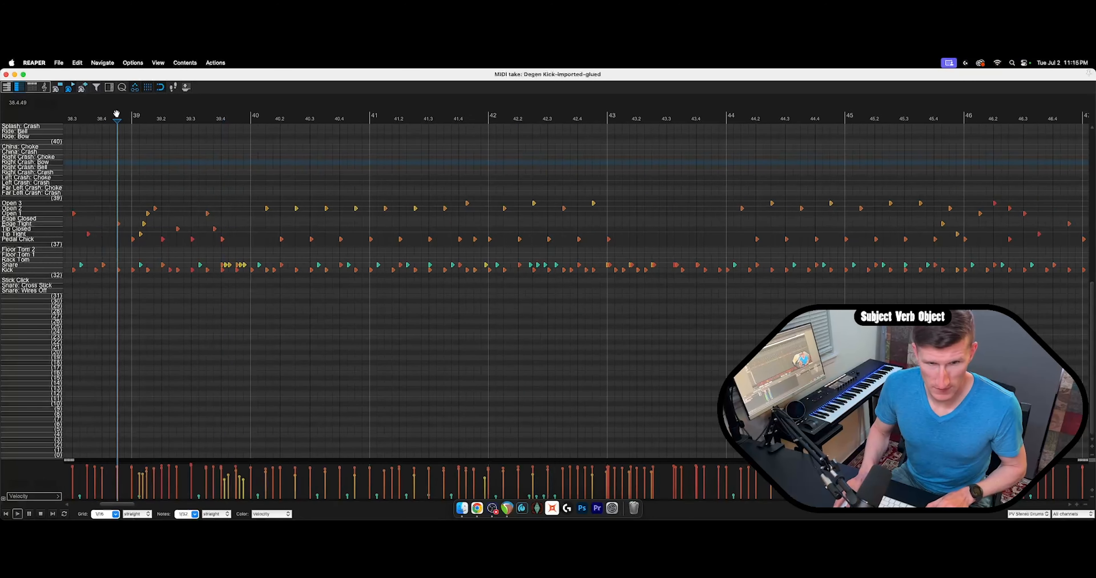
key("space")
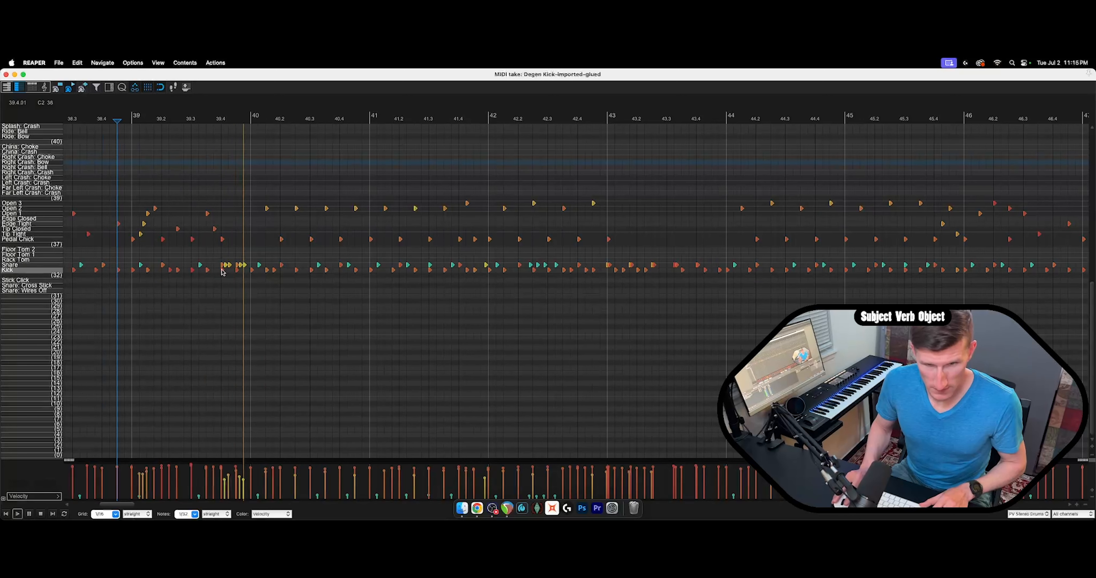
key("space")
Audition the snare fill before bar 40, starting from beat 39.4 and from 39.3.50.
scroll(224, 266, "up", 5)
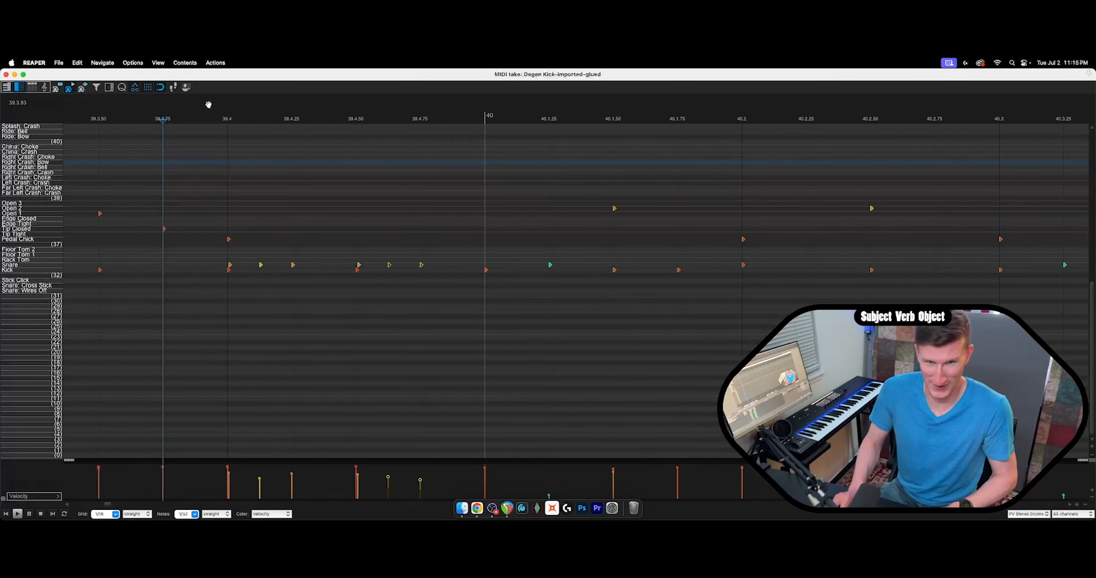
left_click(225, 106)
key("space")
key("space")
left_click(118, 105)
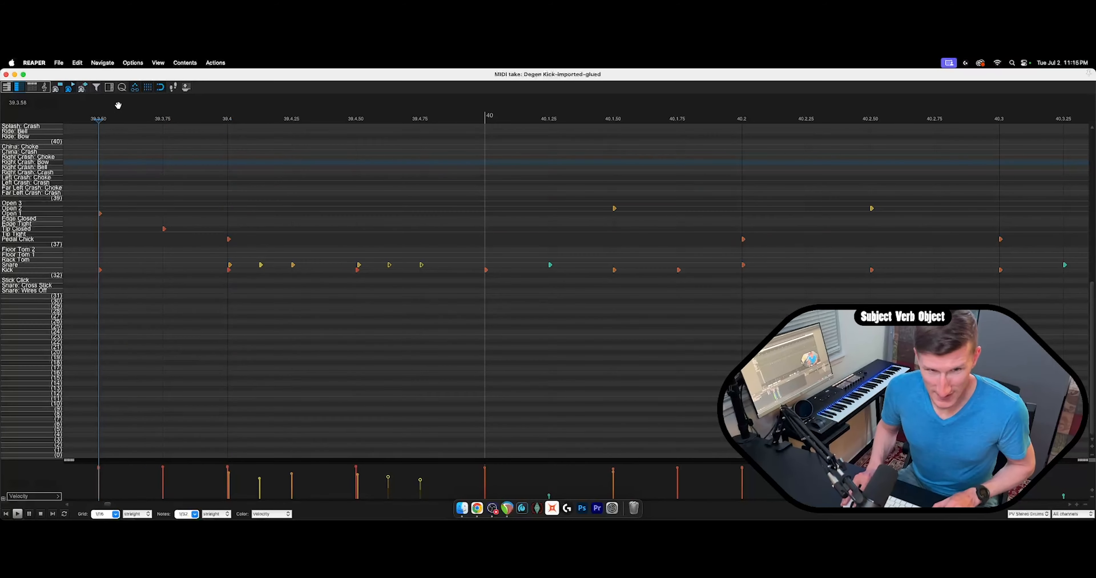
key("space")
key("space")
Raise the velocities of the six snare notes in the fill before bar 40 by 13 and play the fill.
left_click_drag(220, 253, 432, 268)
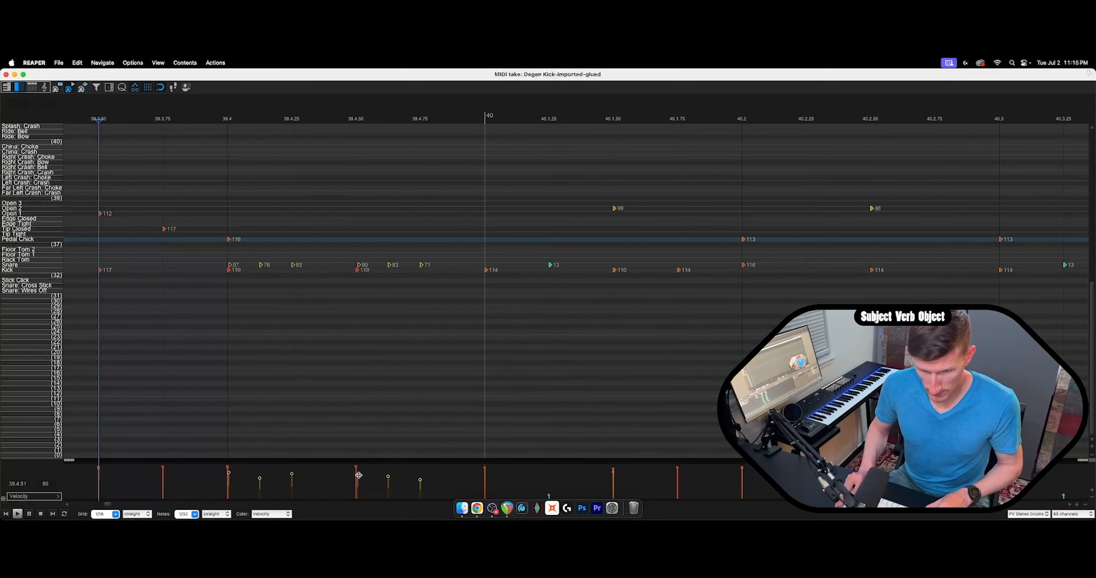
key("space")
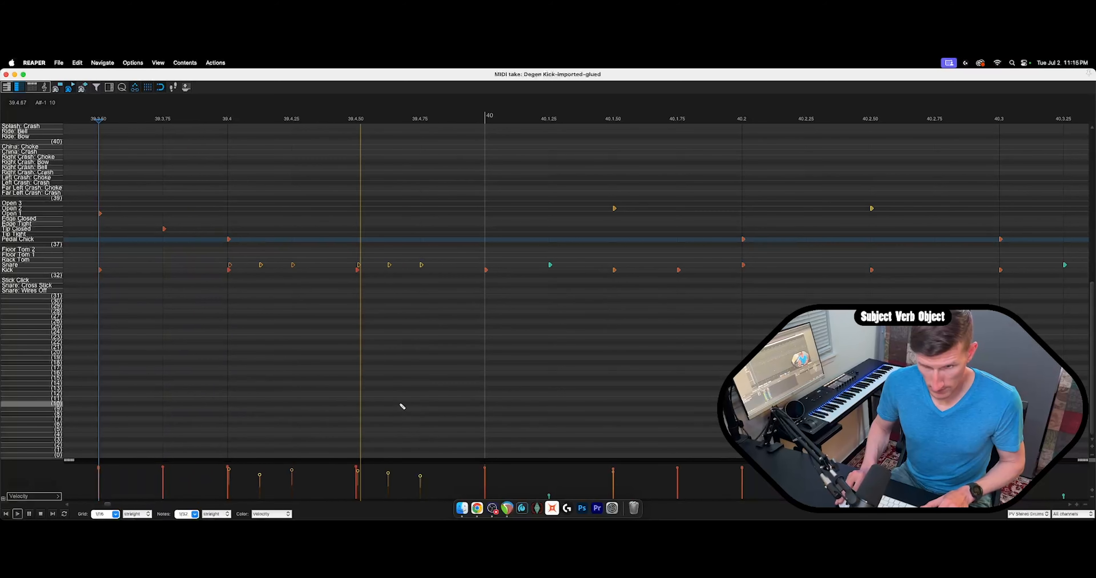
key("space")
Check the fill's first snare hit, set the last snare hit's velocity to 106 and play the fill again.
left_click_drag(238, 272, 244, 270)
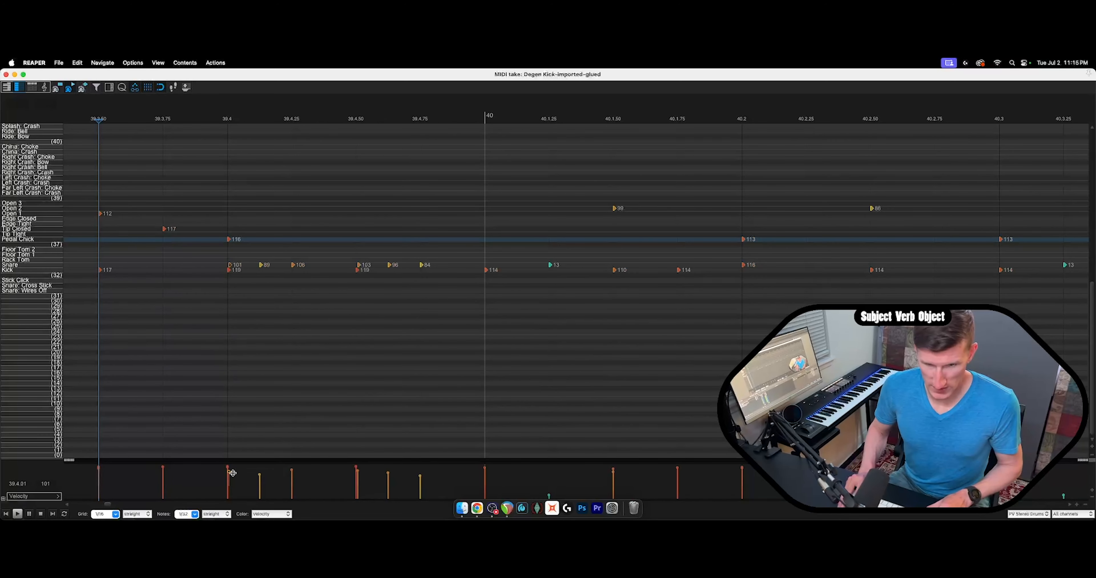
key("space")
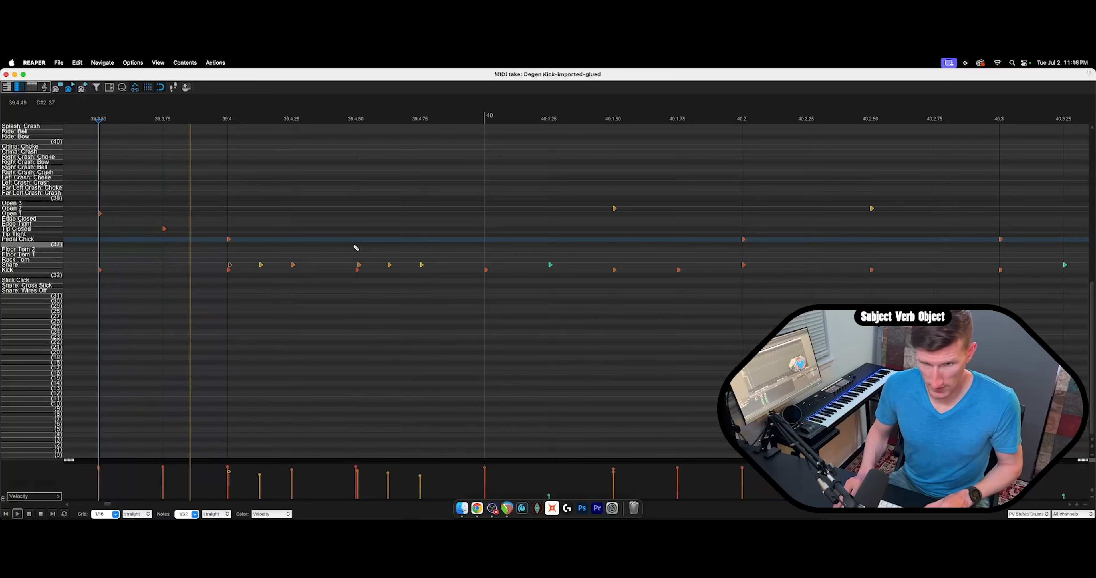
key("space")
left_click_drag(407, 246, 443, 273)
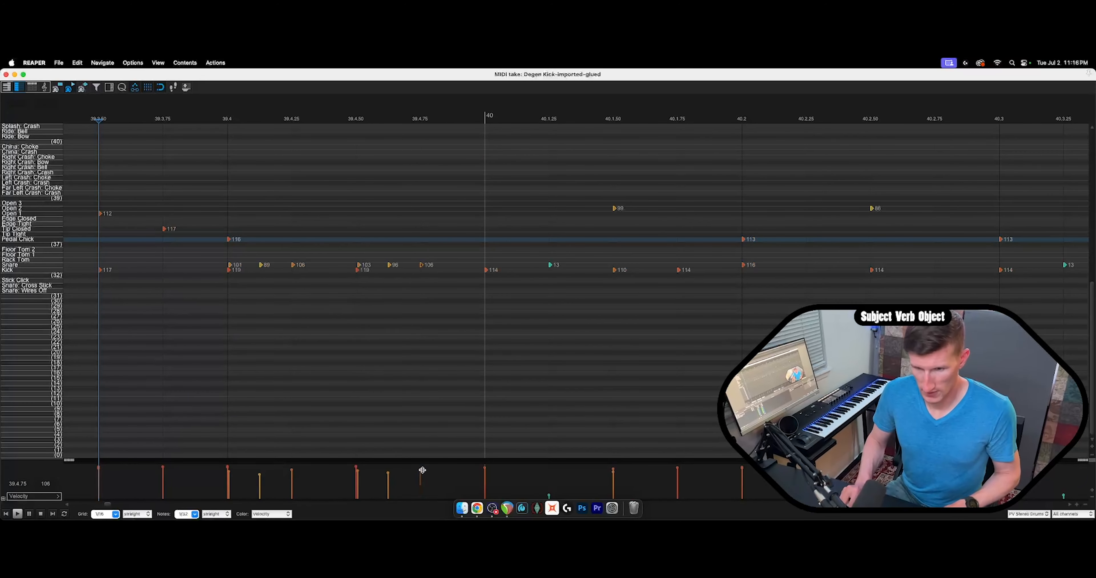
key("space")
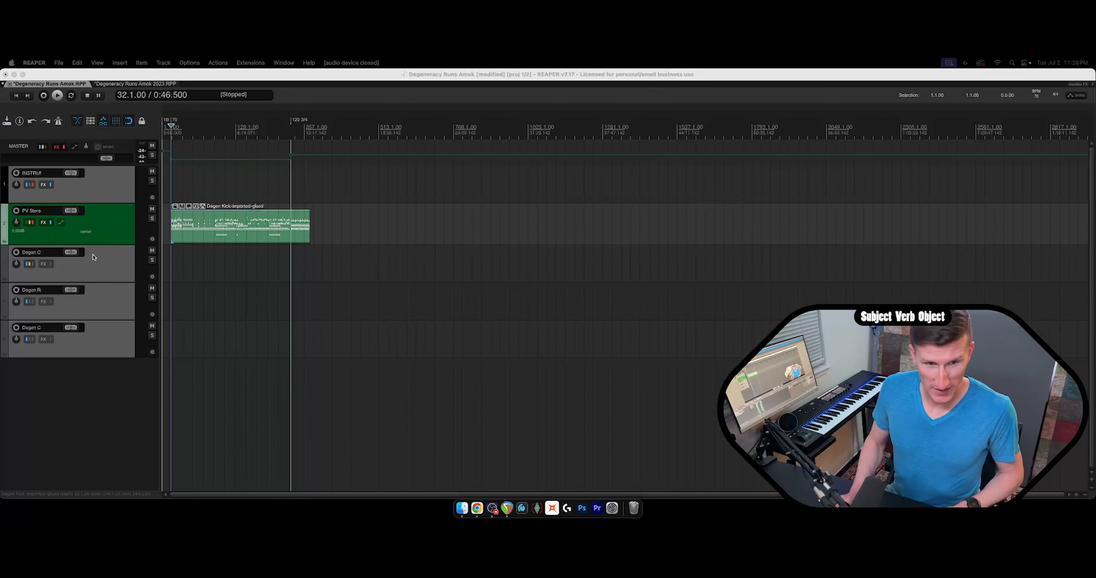
Delete the three remaining emptied Degen tracks below PV Stereo Drums.
left_click(95, 274)
key("Delete")
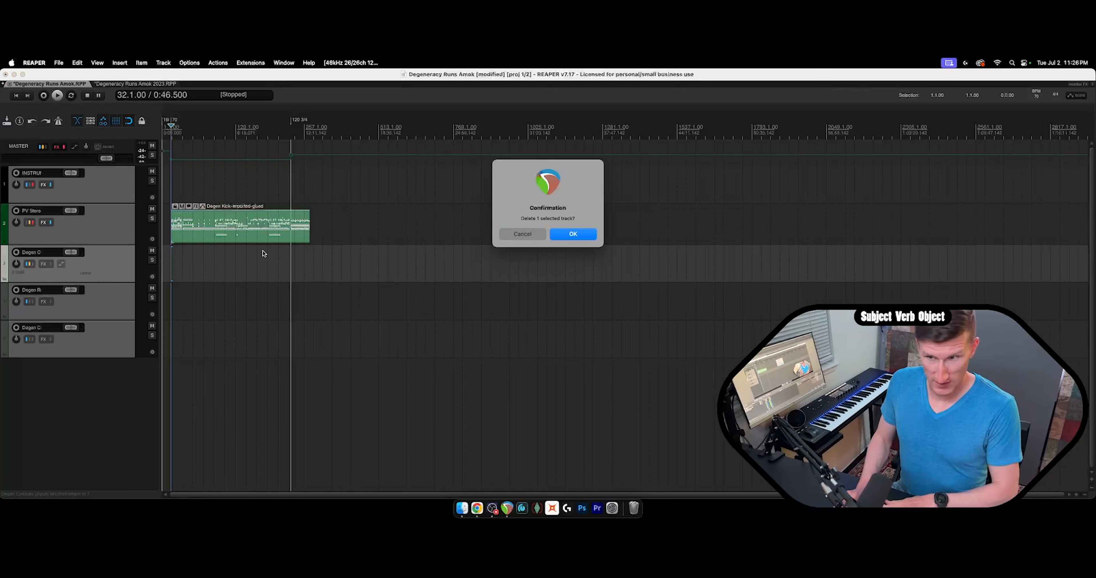
left_click(561, 234)
left_click(255, 256)
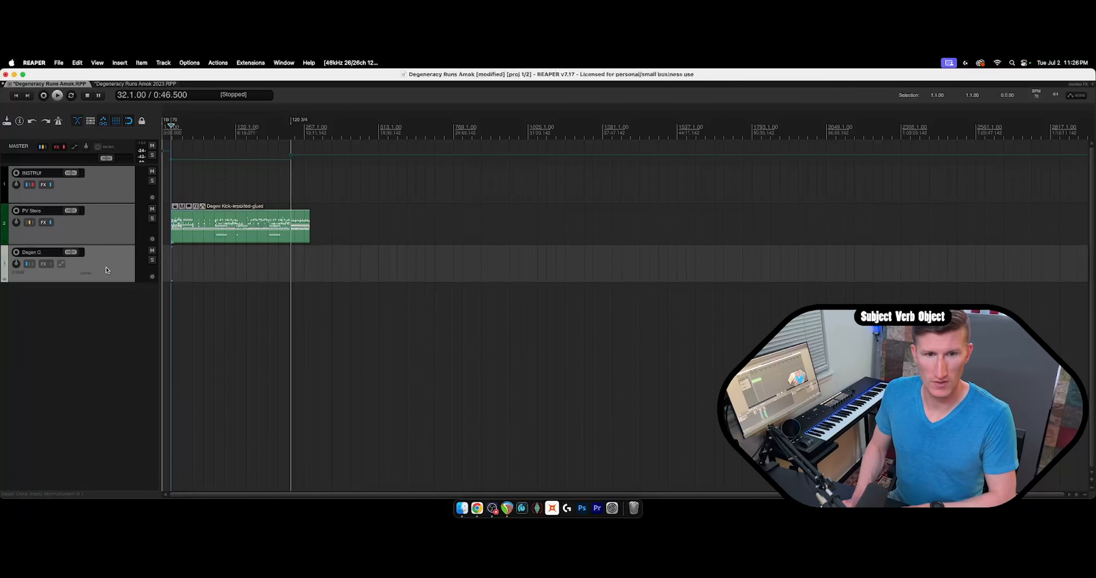
key("Delete")
Play the fully merged PV Stereo Drums part from bar 32.
scroll(178, 224, "up", 10)
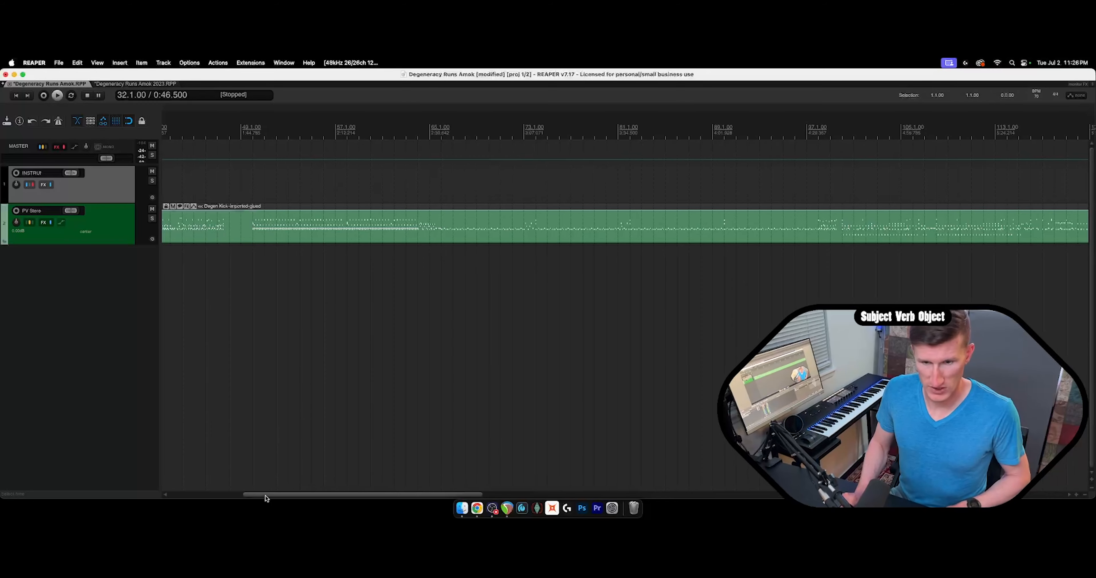
left_click_drag(261, 494, 212, 494)
key("space")
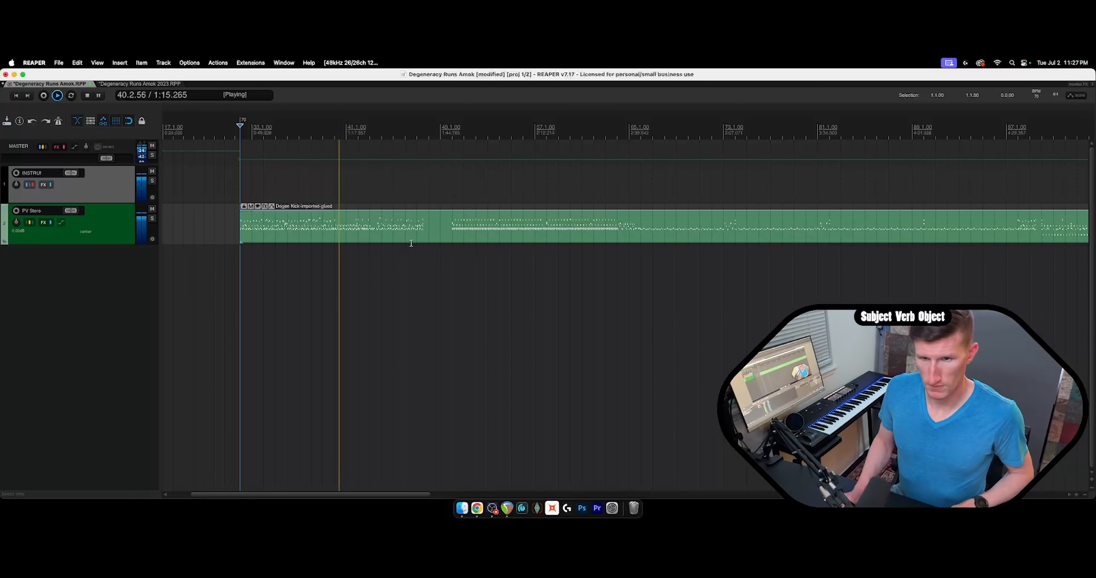
Play the PV Stereo Drums part from 42.3.00 to check the fill leading into bar 44.
key("space")
left_click(357, 238)
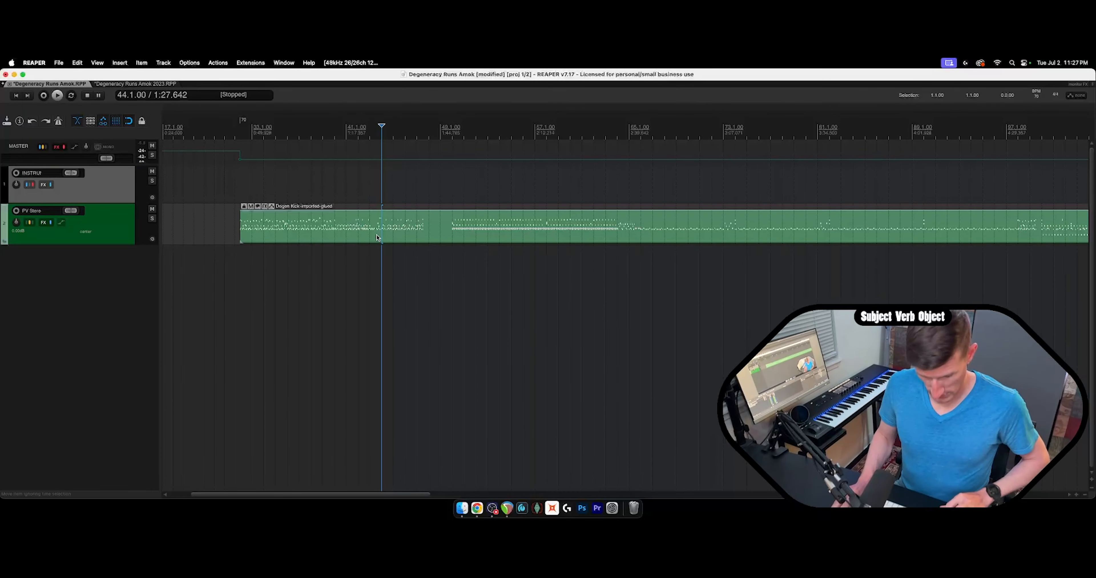
scroll(376, 237, "right", 5)
scroll(243, 239, "up", 8)
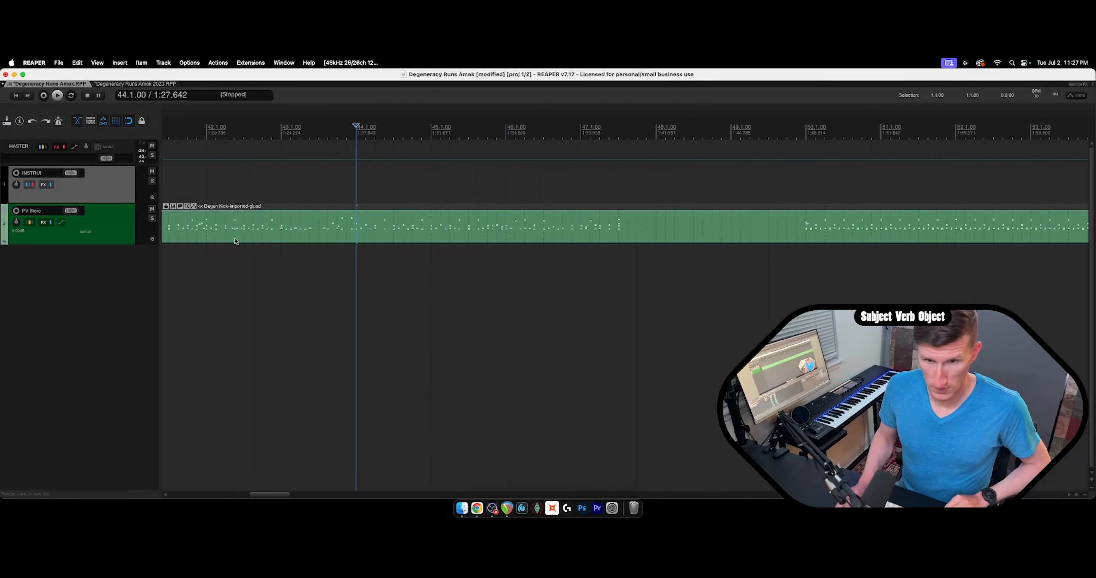
left_click(259, 237)
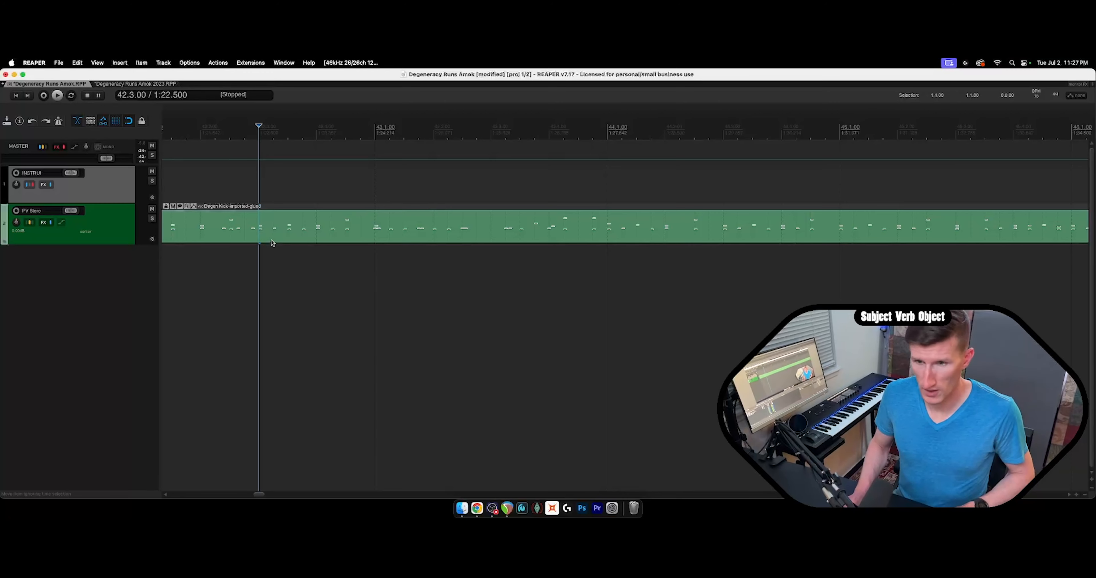
key("space")
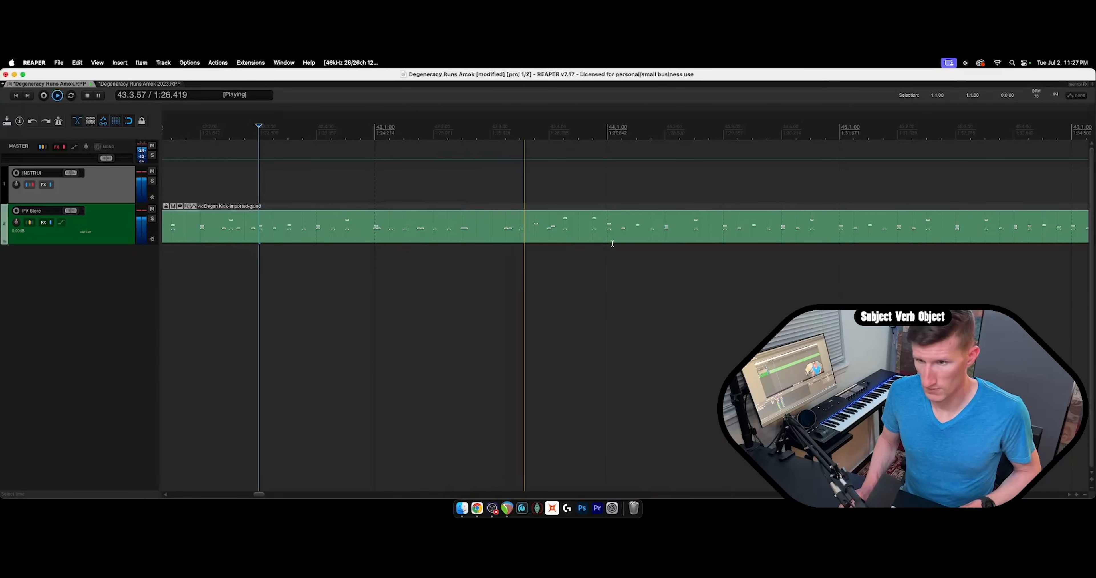
key("space")
Open the merged drum item in the MIDI editor and play the notes around bars 42 to 44.
double_click(565, 237)
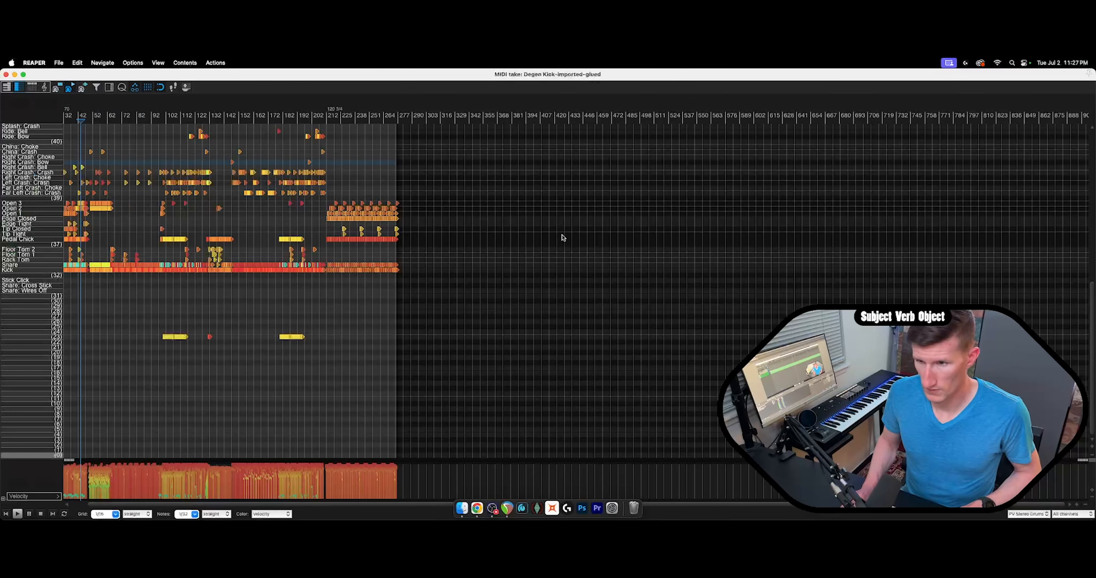
scroll(67, 263, "down", 2)
scroll(67, 263, "up", 10)
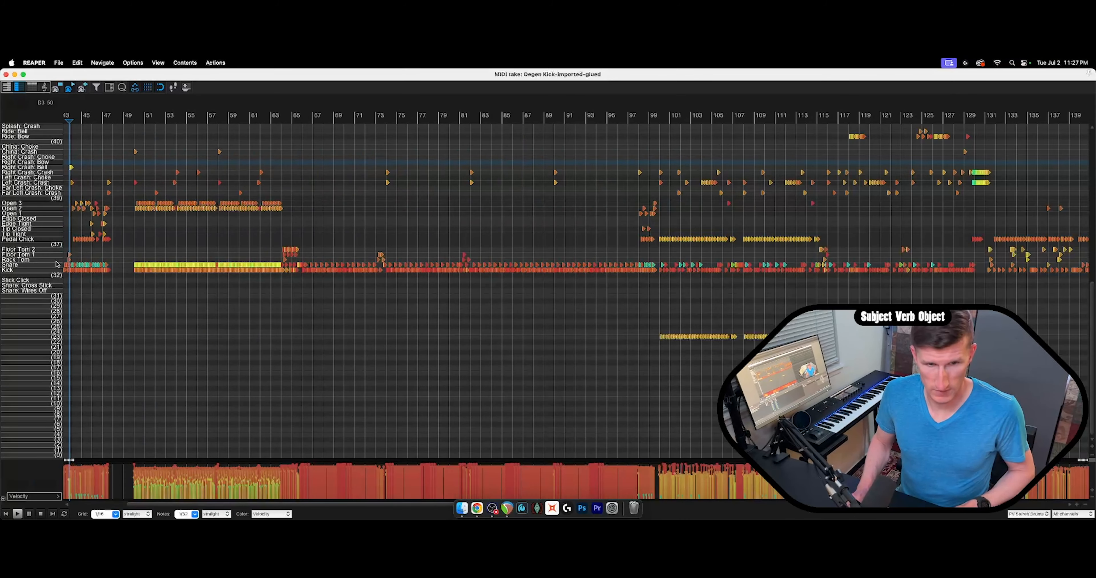
scroll(67, 263, "up", 3)
scroll(68, 263, "up", 10)
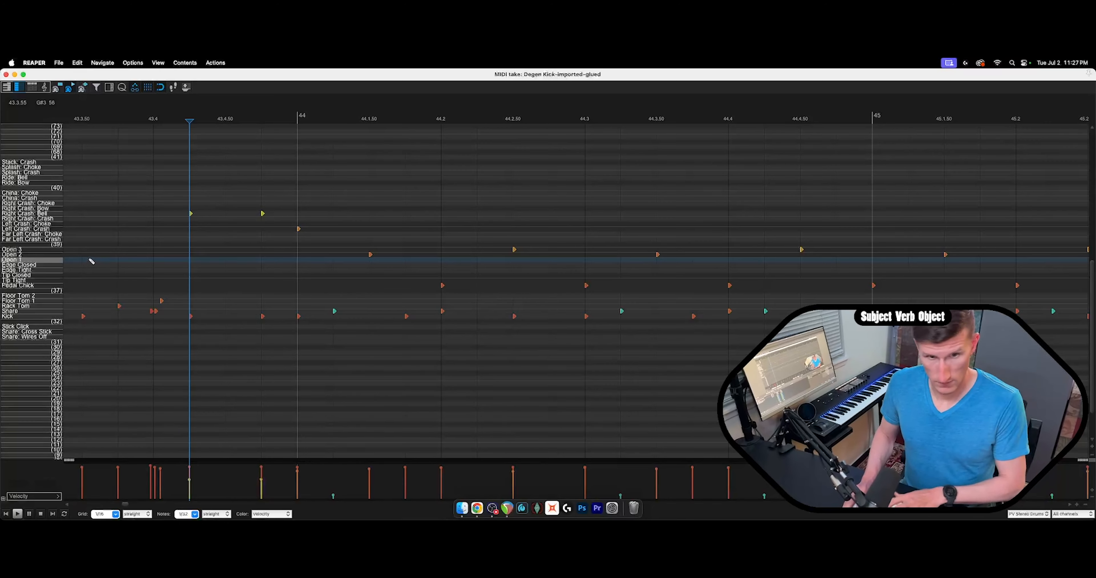
left_click(73, 114)
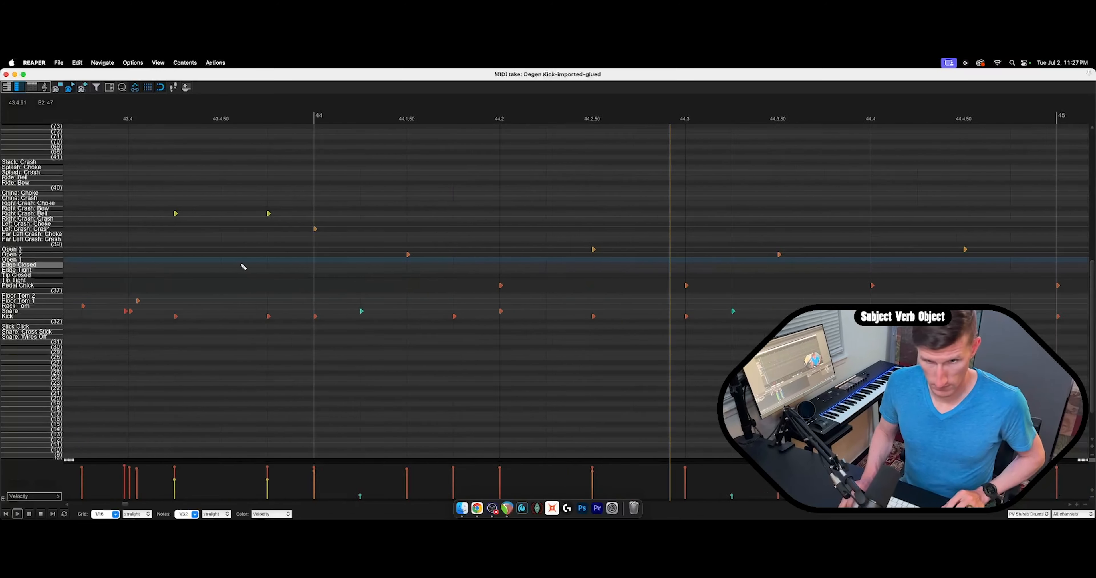
scroll(238, 264, "down", 10)
left_click(114, 107)
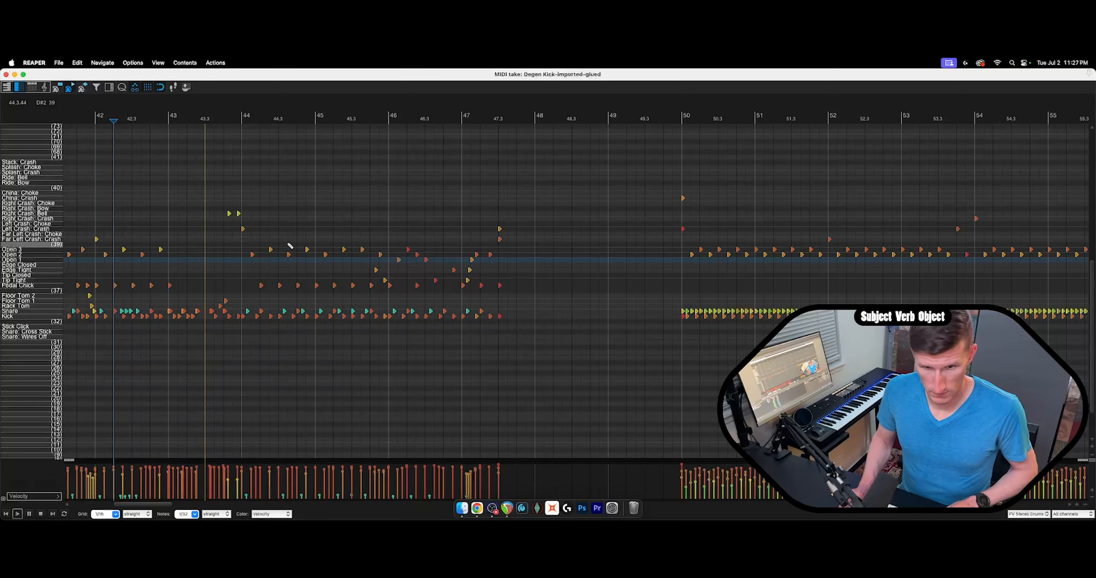
key("space")
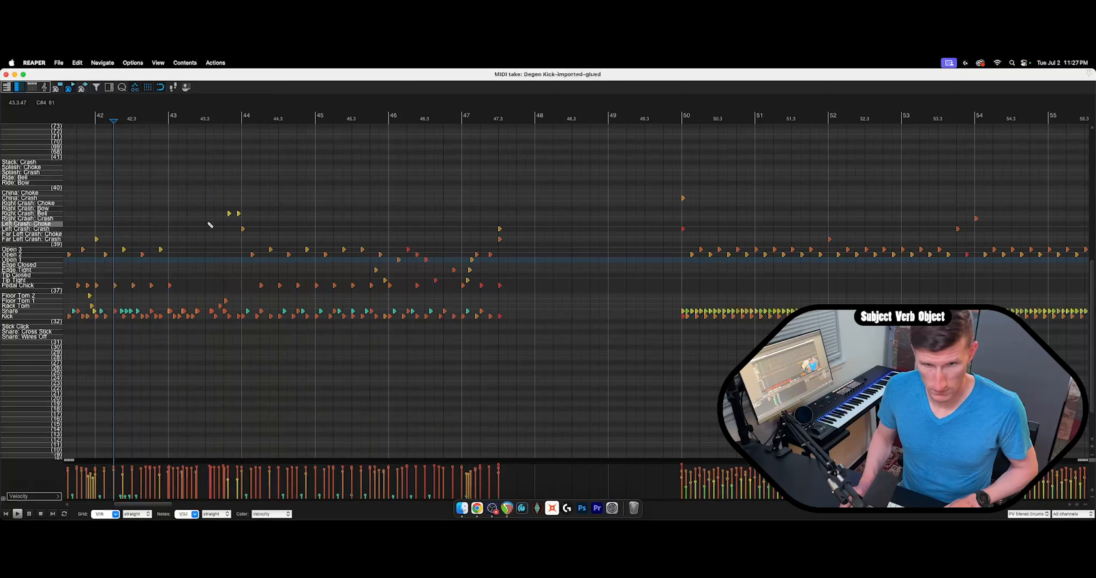
Move the two Right Crash: Bell notes just before bar 44 to the China: Choke row and play through bar 47.
left_click(53, 214)
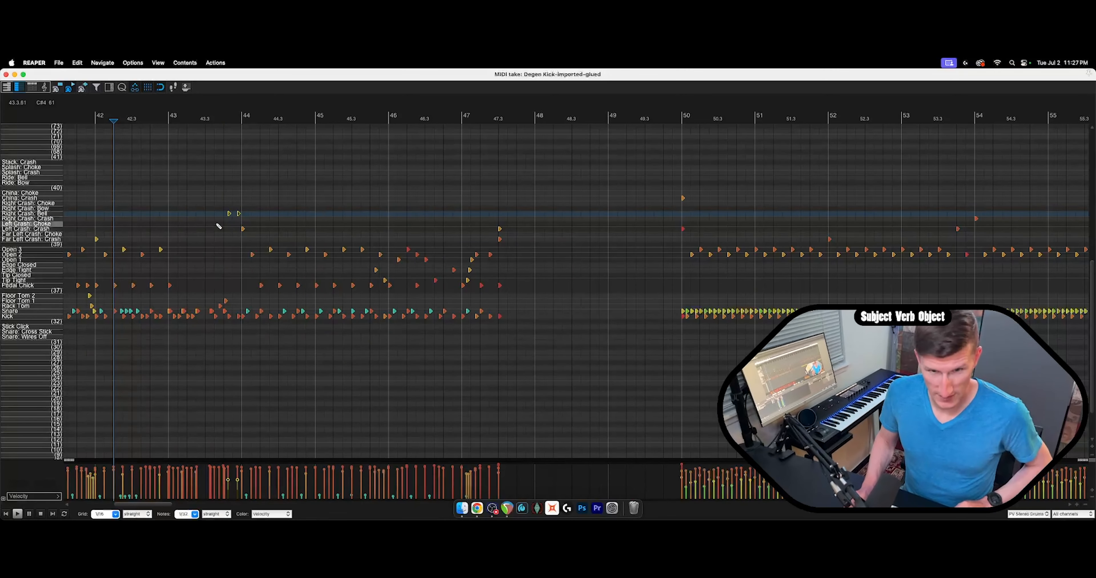
left_click_drag(229, 213, 230, 192)
key("space")
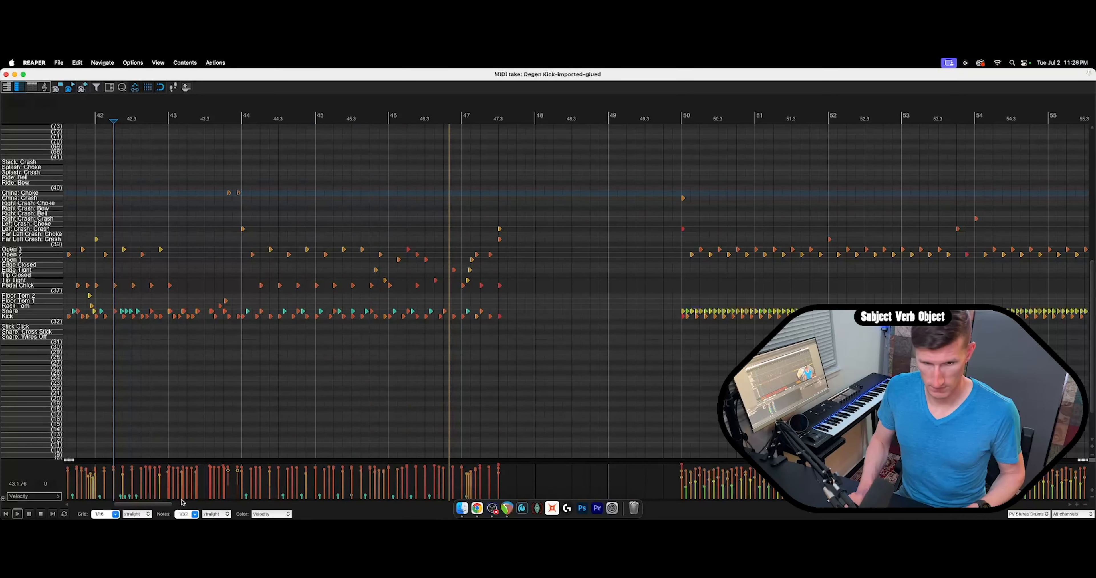
left_click_drag(168, 505, 173, 506)
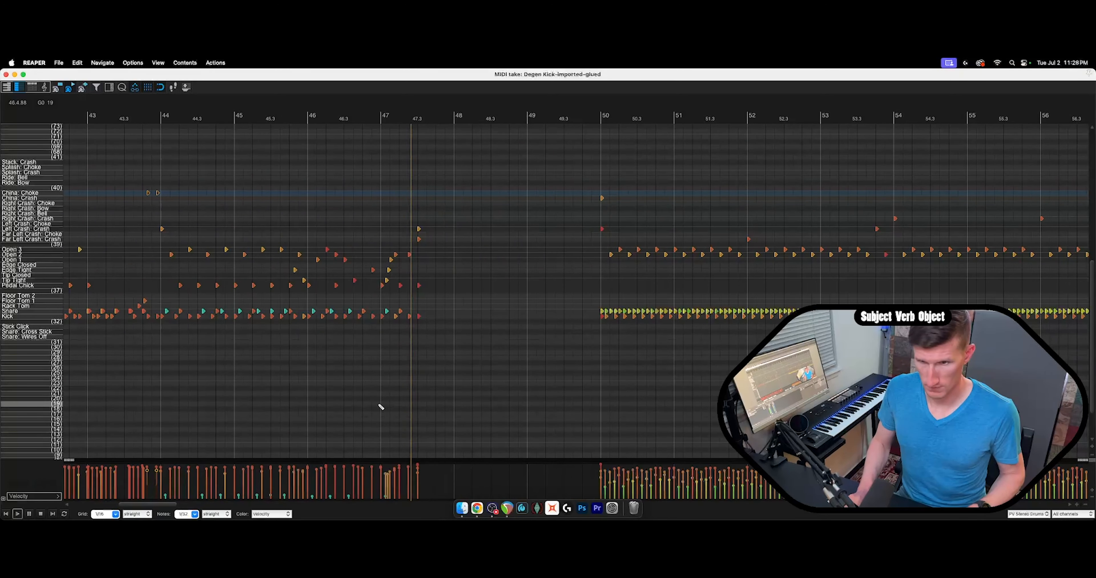
key("space")
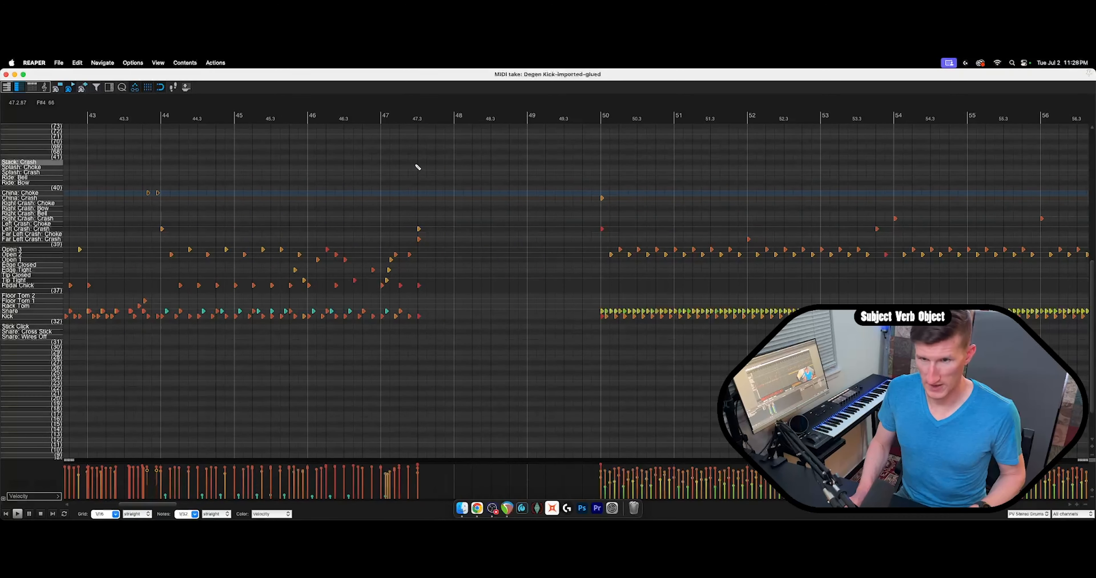
Close the MIDI editor, add a tempo marker at 47.3.00 on the master tempo envelope and set it to 160 BPM.
left_click(6, 75)
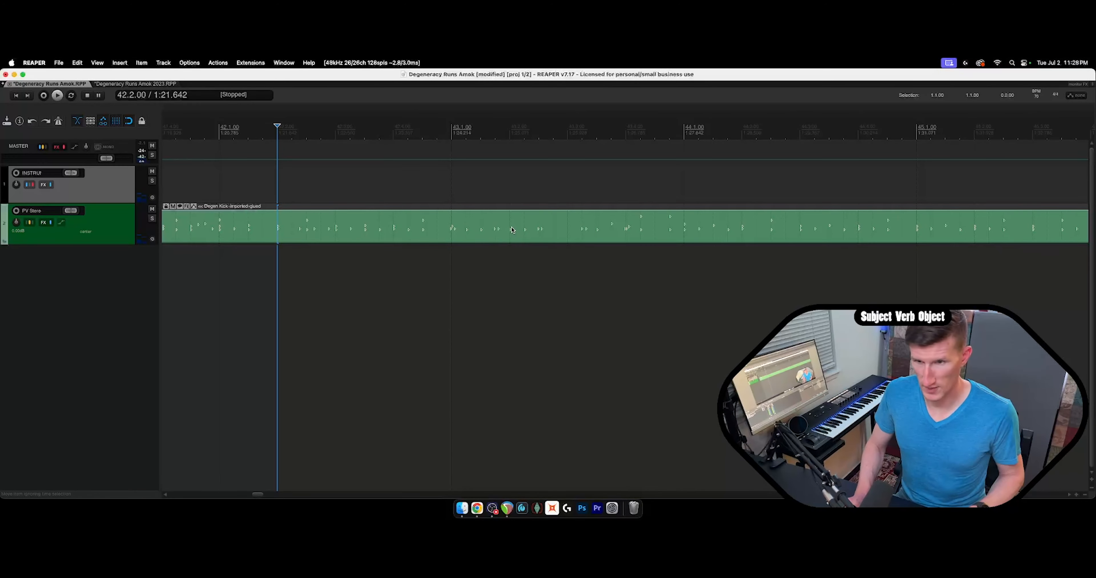
scroll(523, 232, "up", 2)
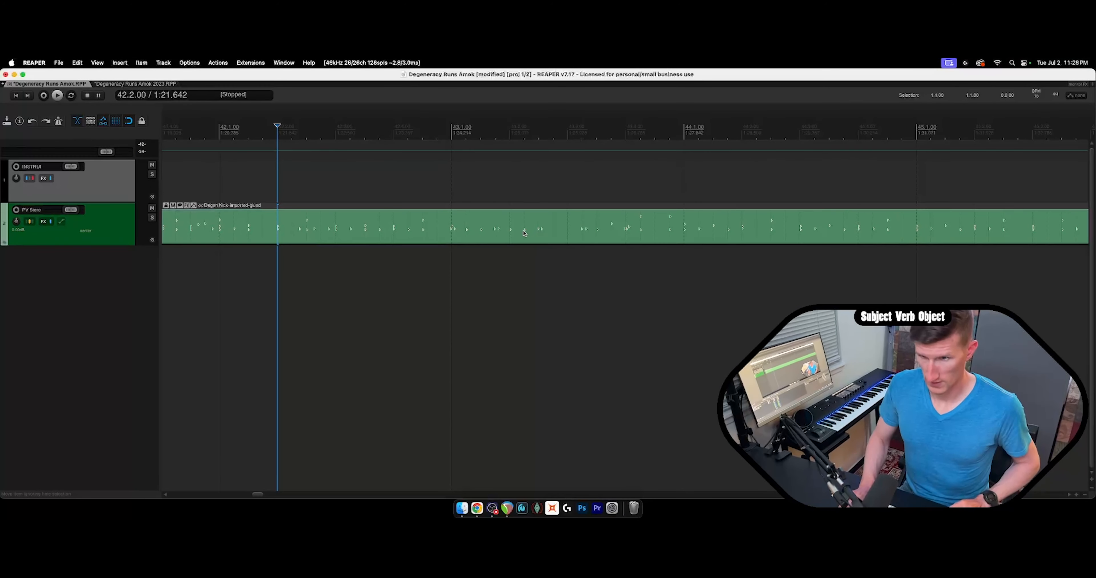
scroll(526, 237, "up", 1)
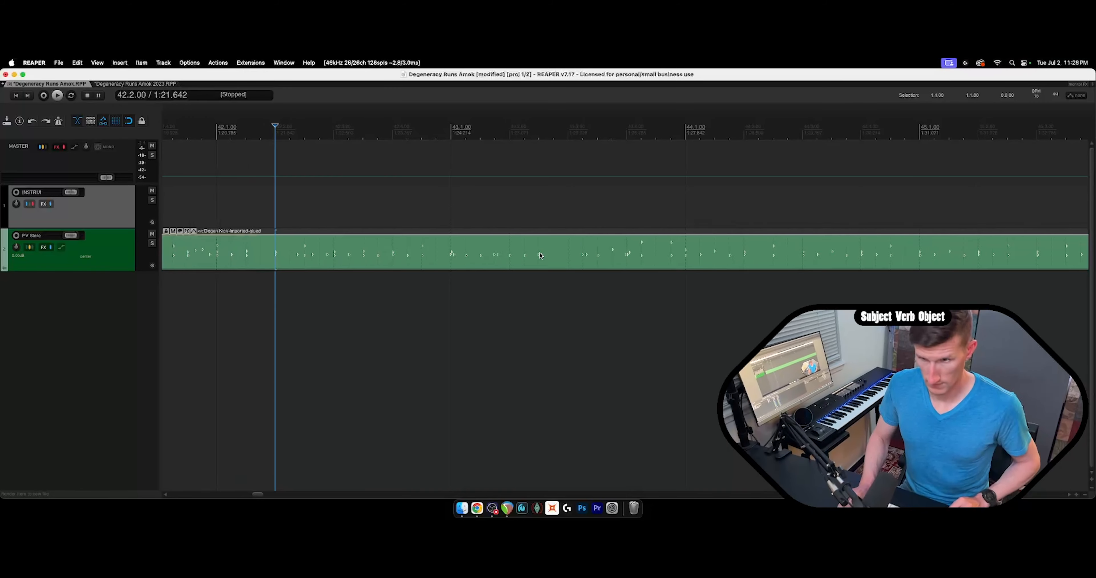
scroll(540, 256, "down", 10)
left_click(560, 256)
scroll(559, 256, "up", 6)
key("space")
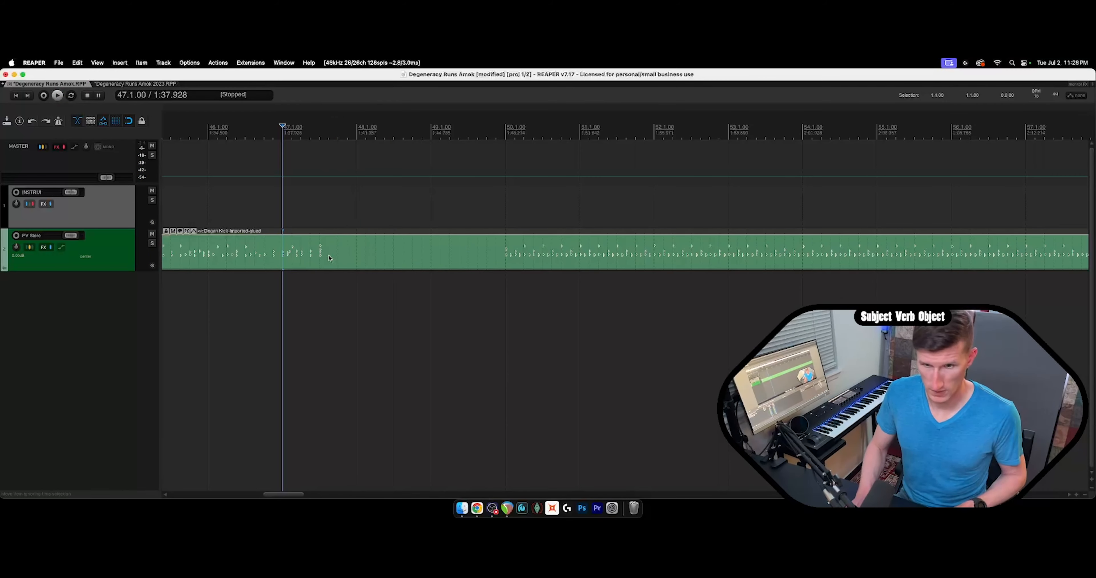
left_click(320, 260)
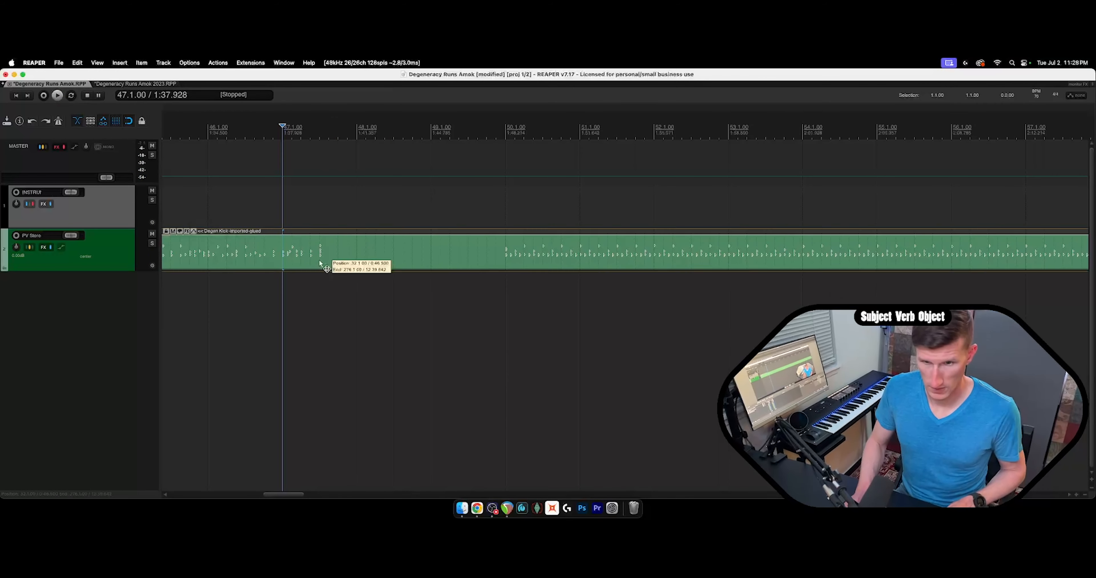
left_click(320, 177)
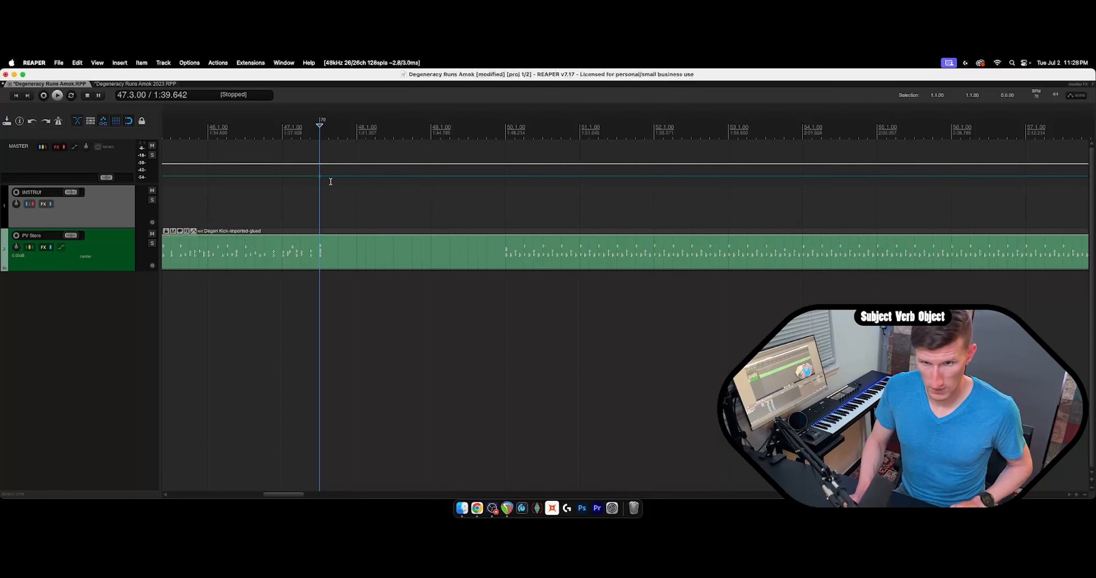
left_click_drag(324, 175, 320, 173)
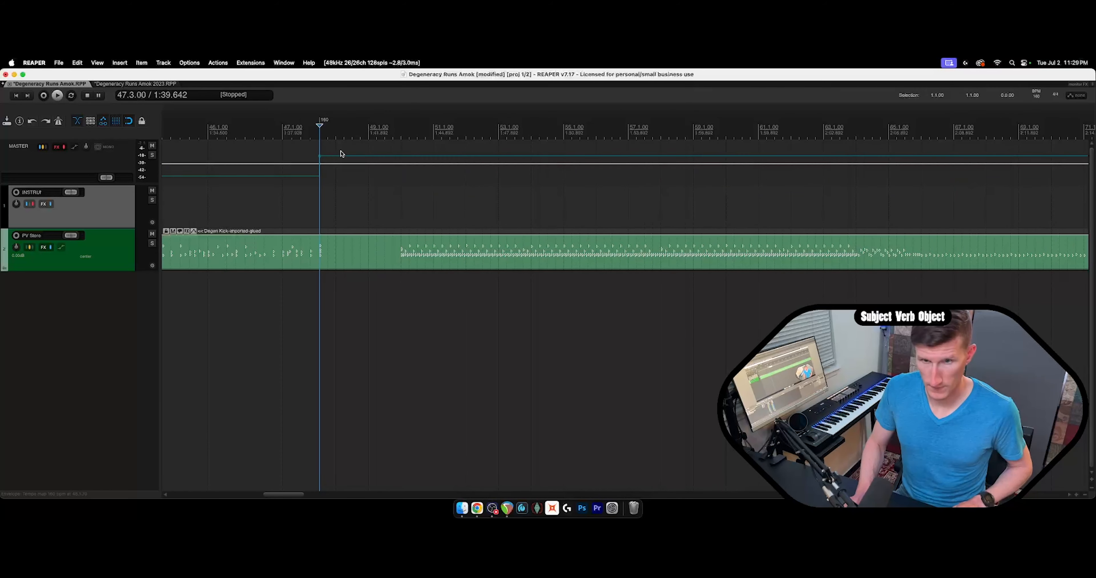
Play the tempo change from 47.3.00, 47.1.00 and 45.4.50 to check the transition.
key("space")
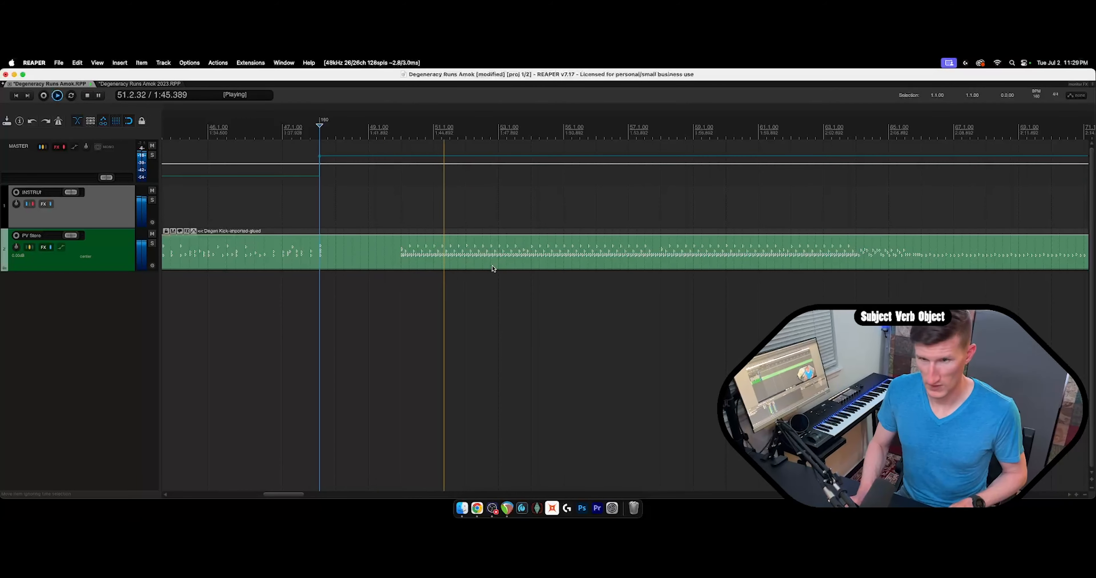
key("space")
left_click(282, 188)
key("space")
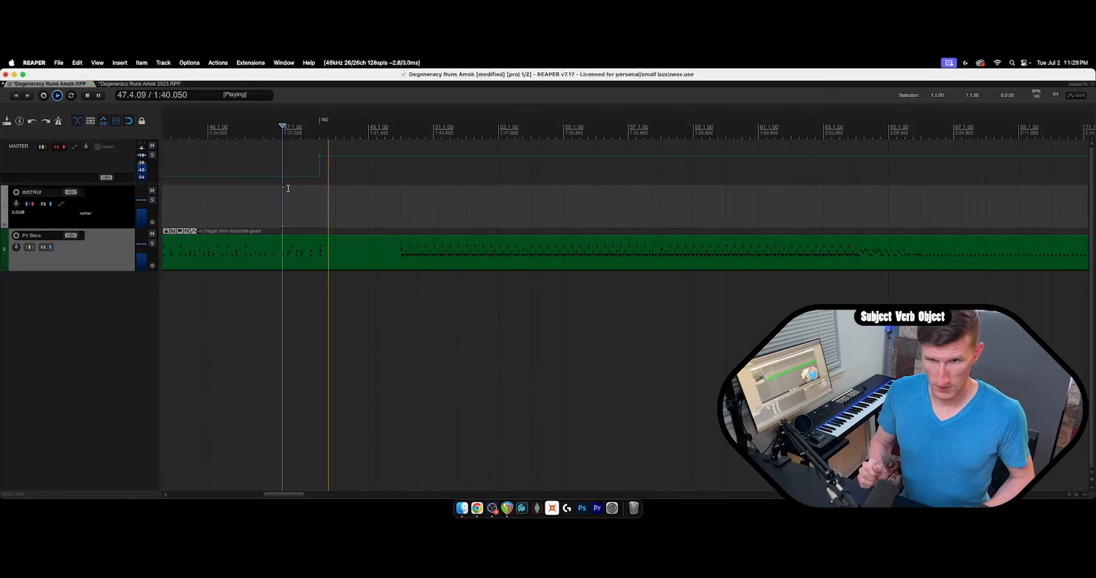
key("space")
left_click(196, 198)
key("space")
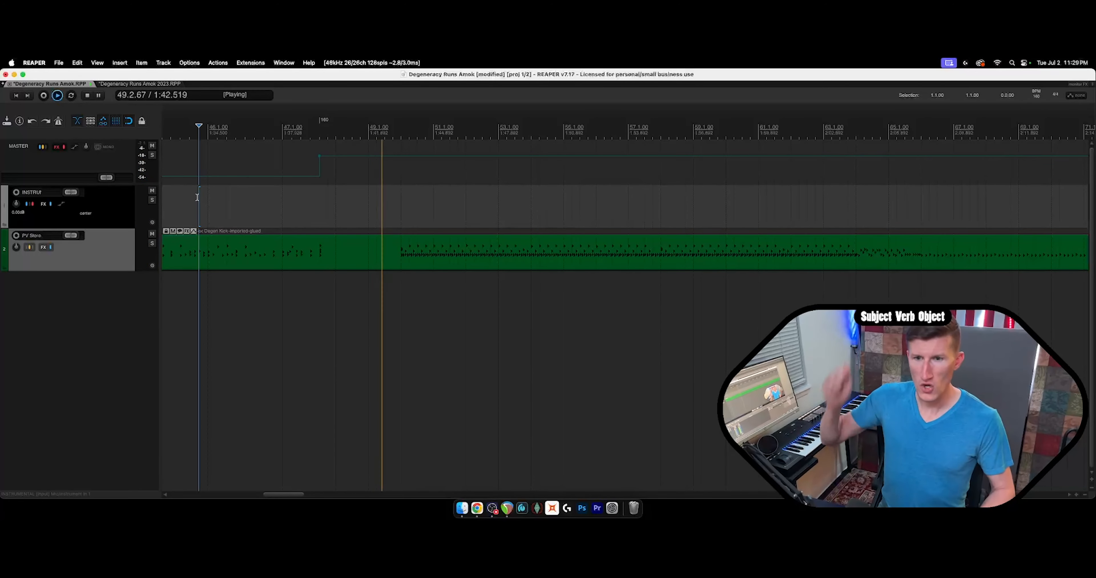
key("space")
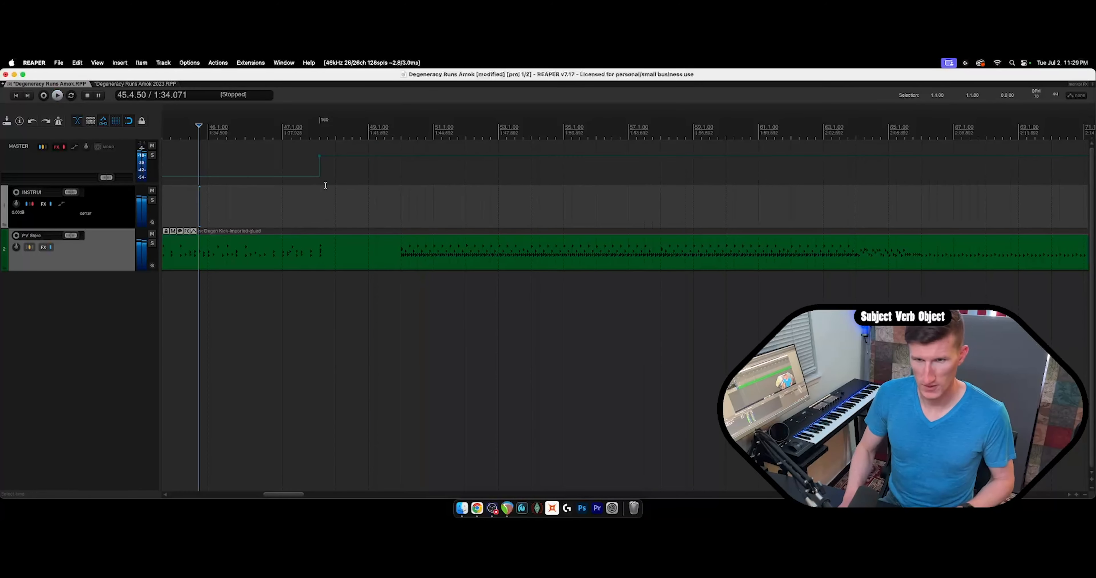
Split the PV Stereo Drums item at 47.3.00, where the tempo changes.
left_click(400, 250)
left_click(365, 199)
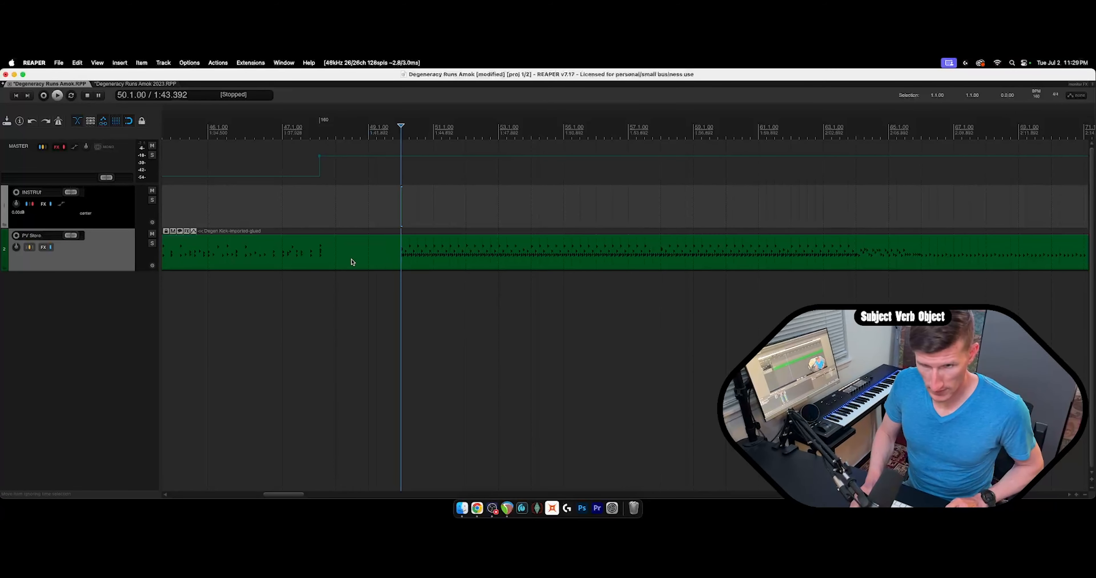
left_click(319, 263)
key("s")
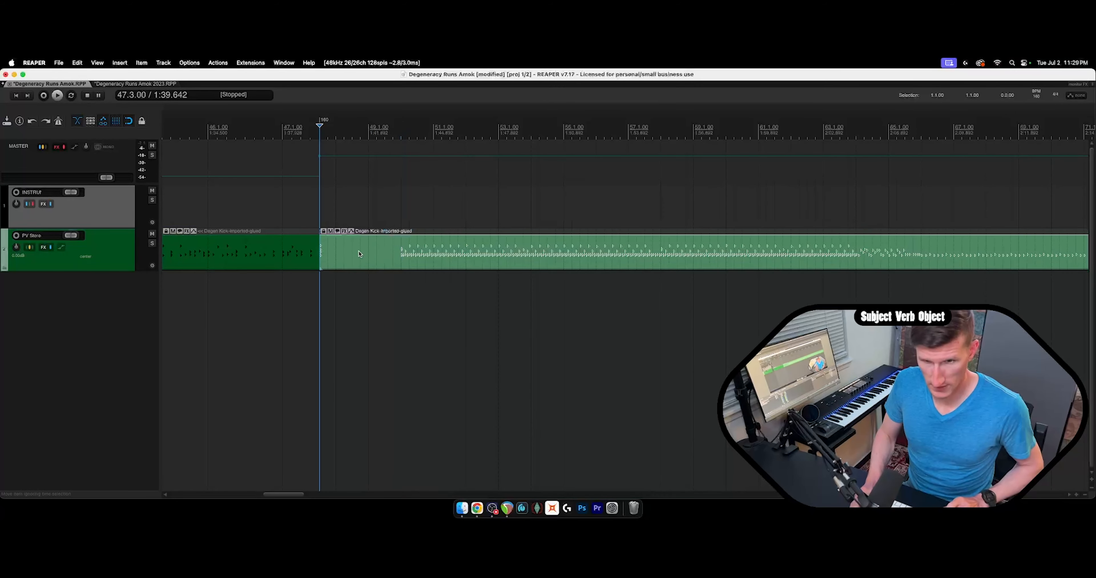
Play the second drum item from 49.4.00 and check the fill around bar 65 in the MIDI editor.
left_click(393, 254)
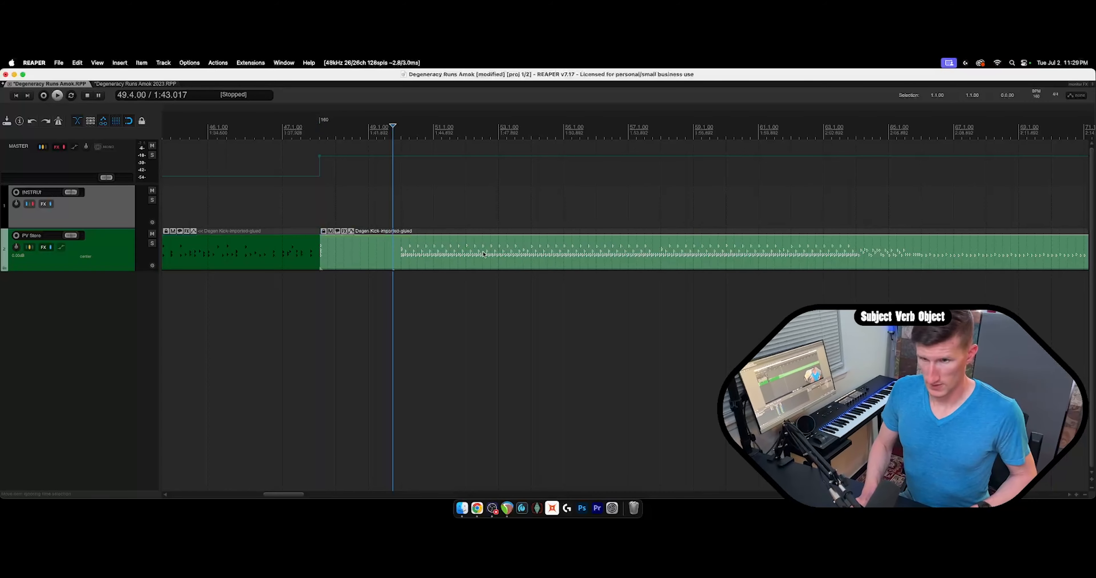
key("space")
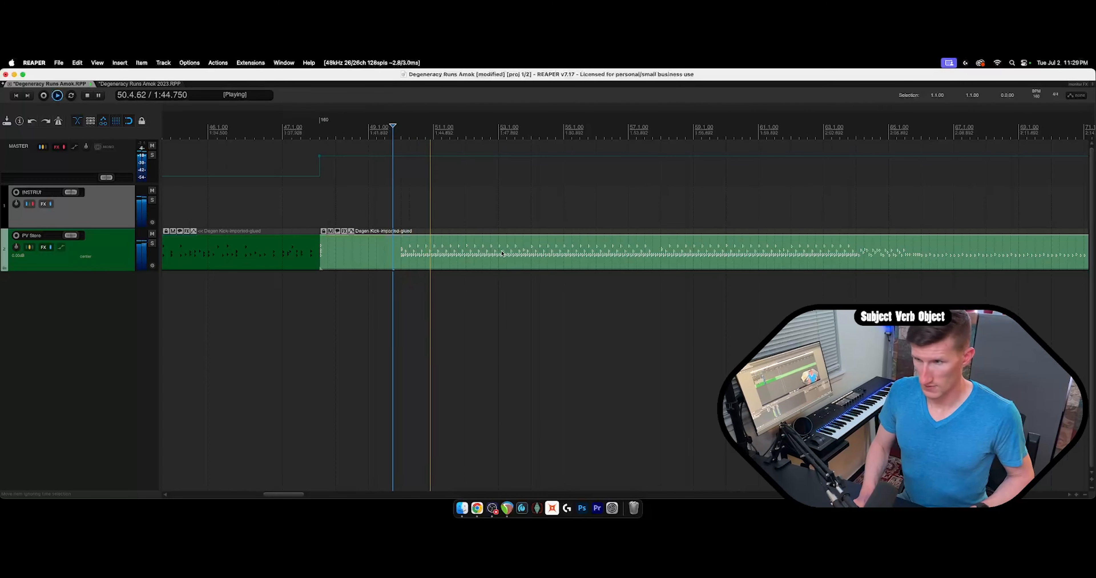
left_click_drag(295, 494, 303, 497)
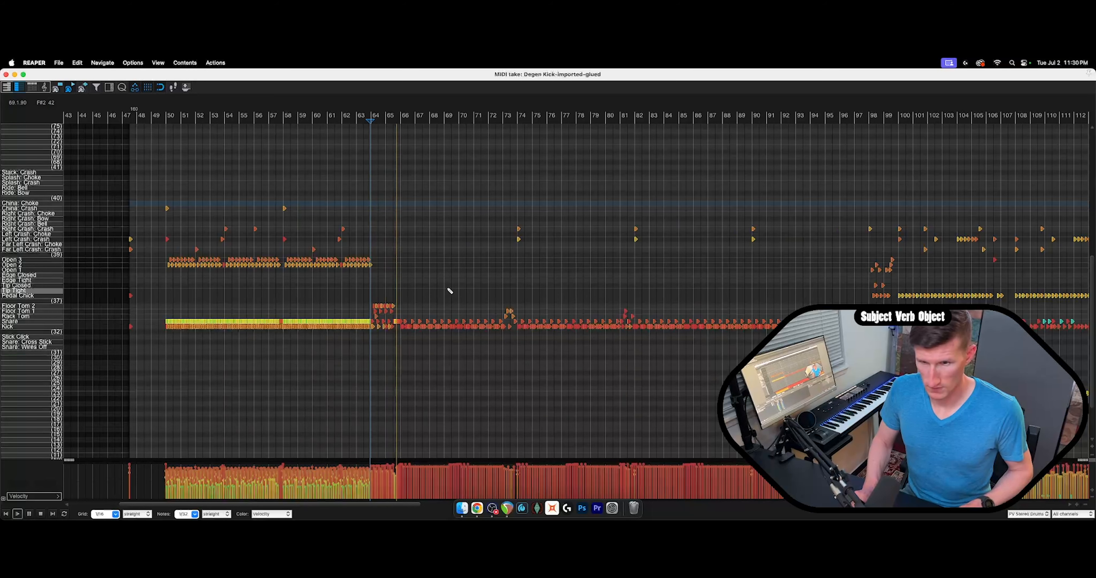
key("space")
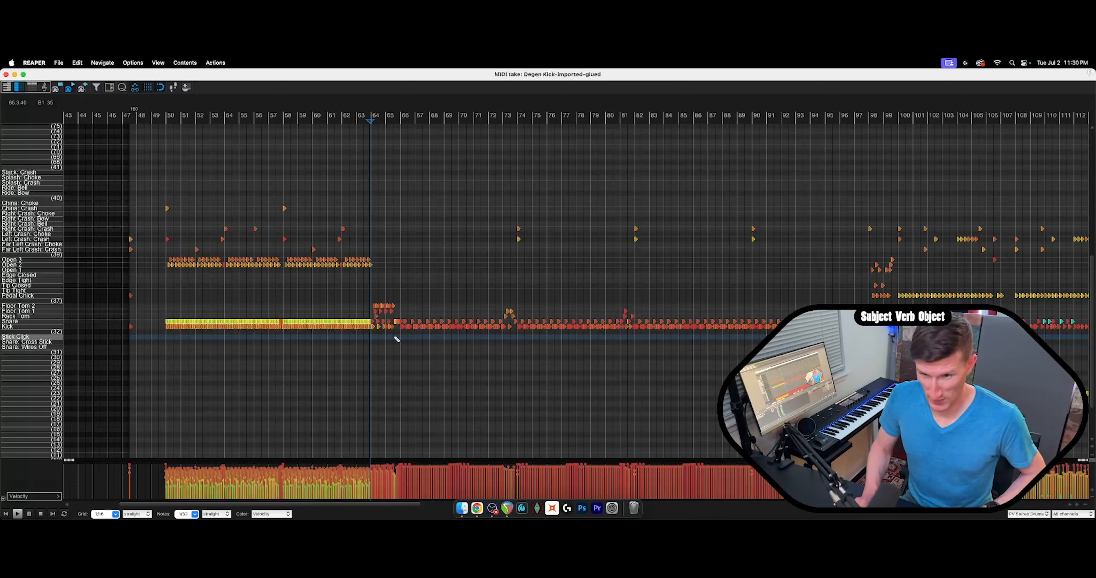
scroll(395, 336, "down", 1)
scroll(396, 321, "down", 1)
key("space")
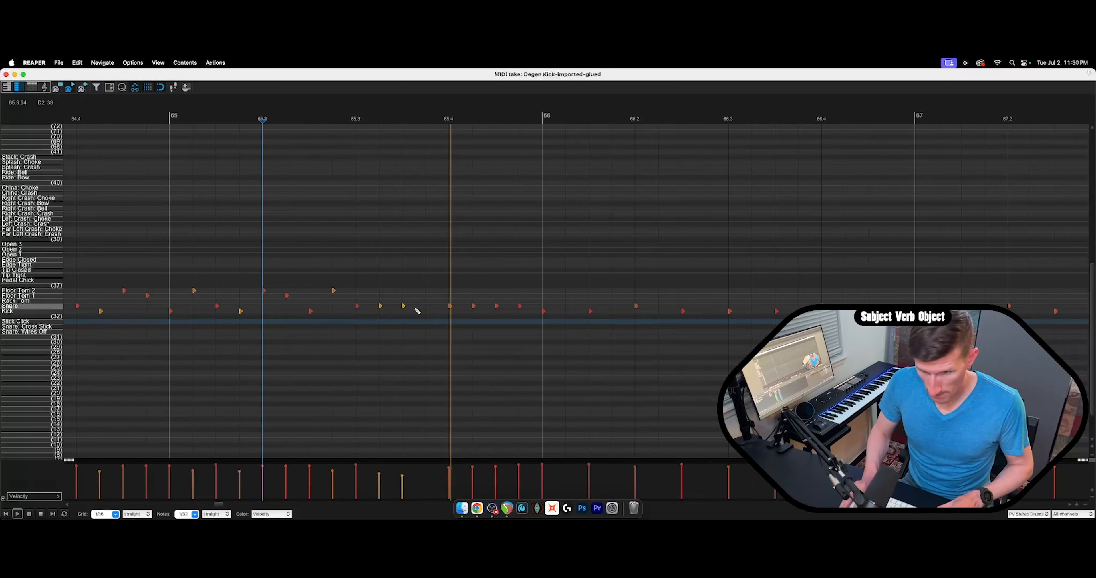
Replace the snare note at 65.3.50 with two kick notes at velocity 111 and raise the velocity of the snare note before them.
key("space")
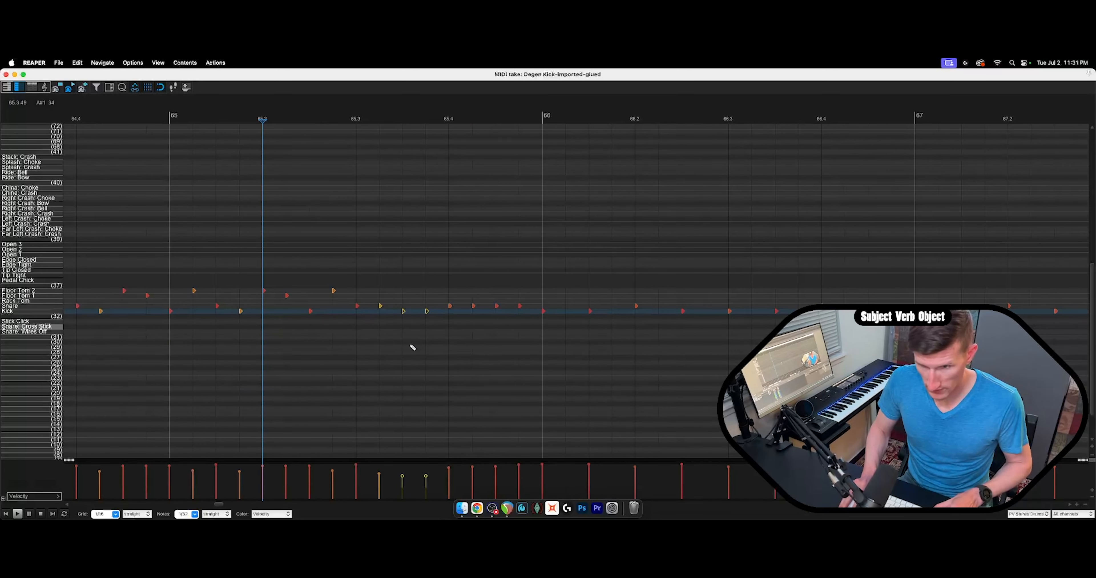
left_click_drag(404, 478, 404, 468)
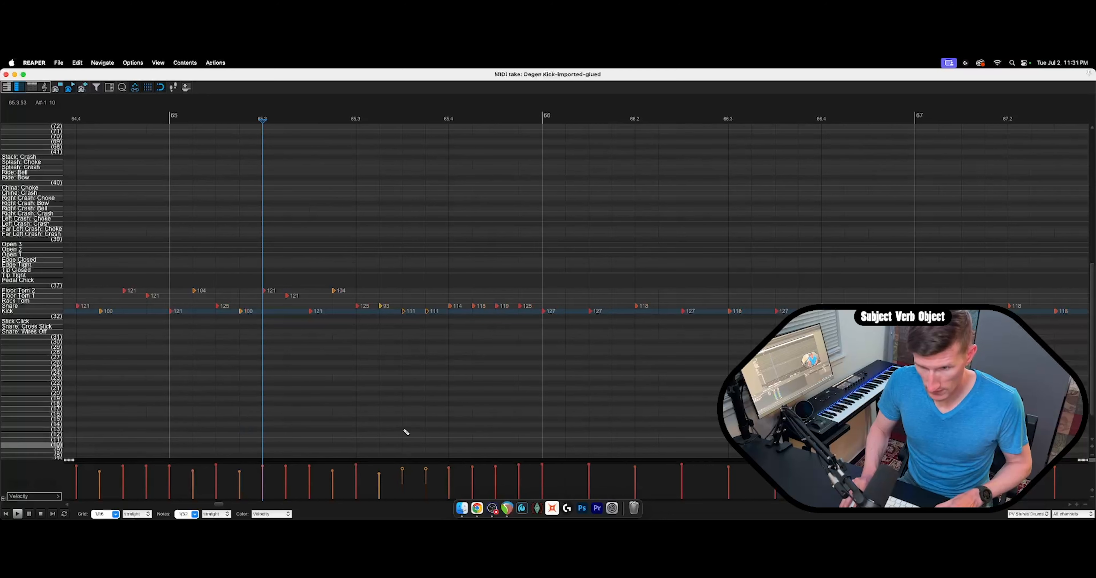
left_click(381, 307)
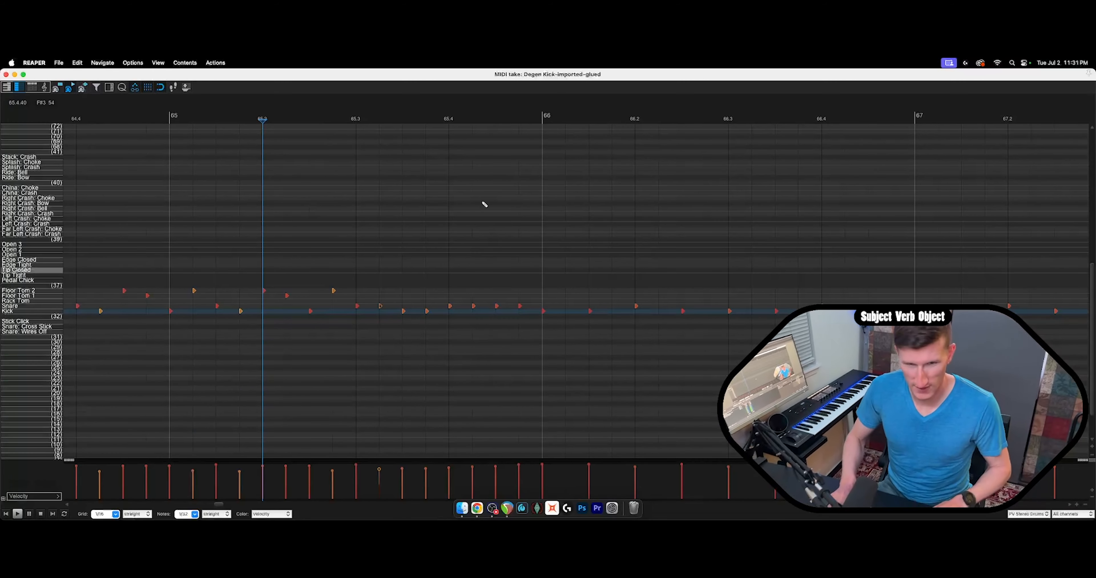
Play the drums from just before bar 64 to check the revised fill and the groove that follows it.
scroll(345, 242, "down", 5)
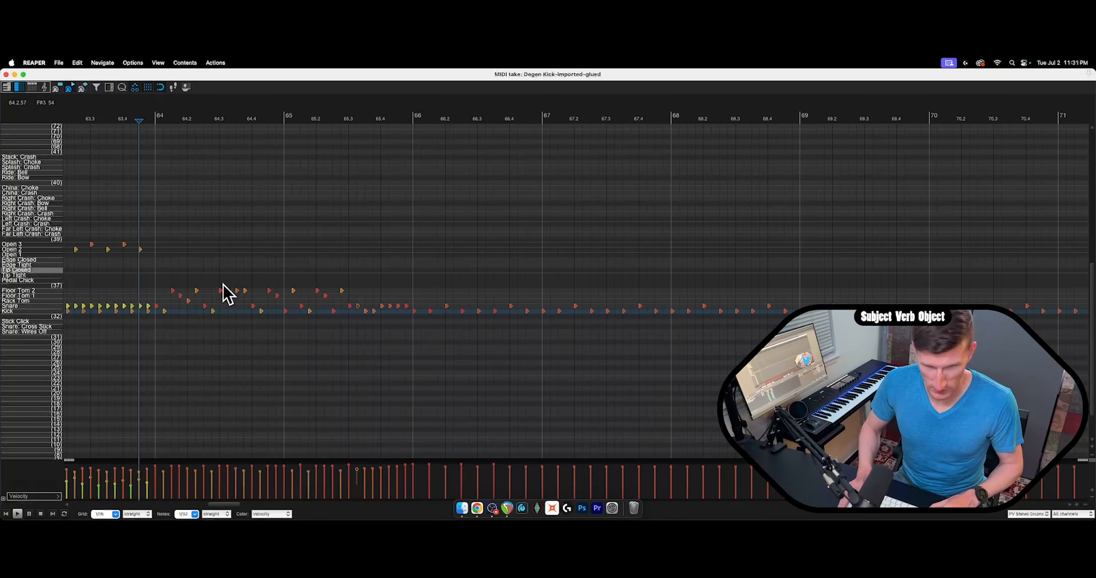
key("space")
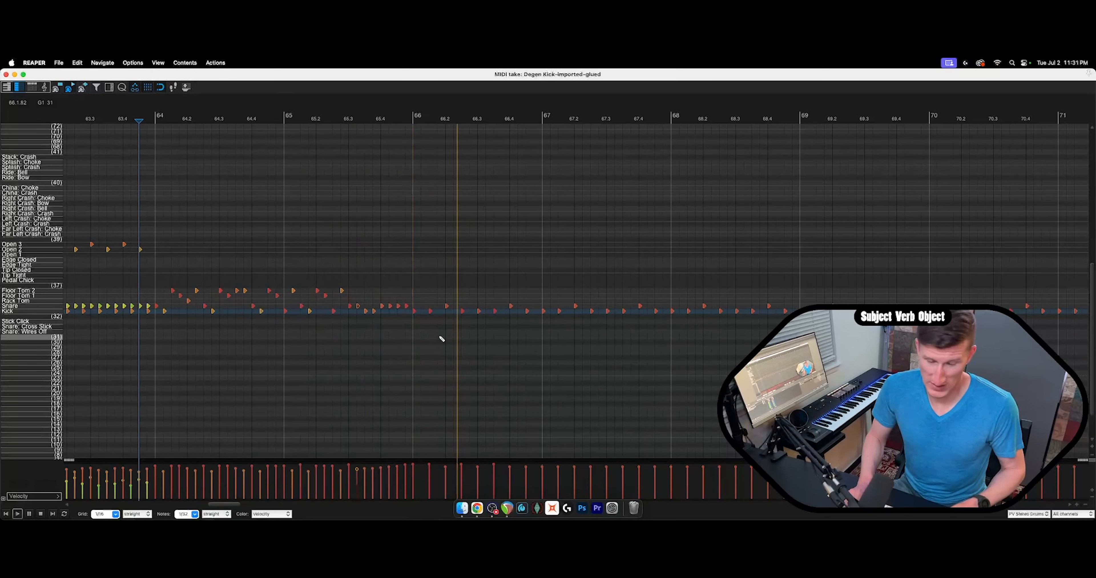
scroll(336, 390, "down", 5)
key("space")
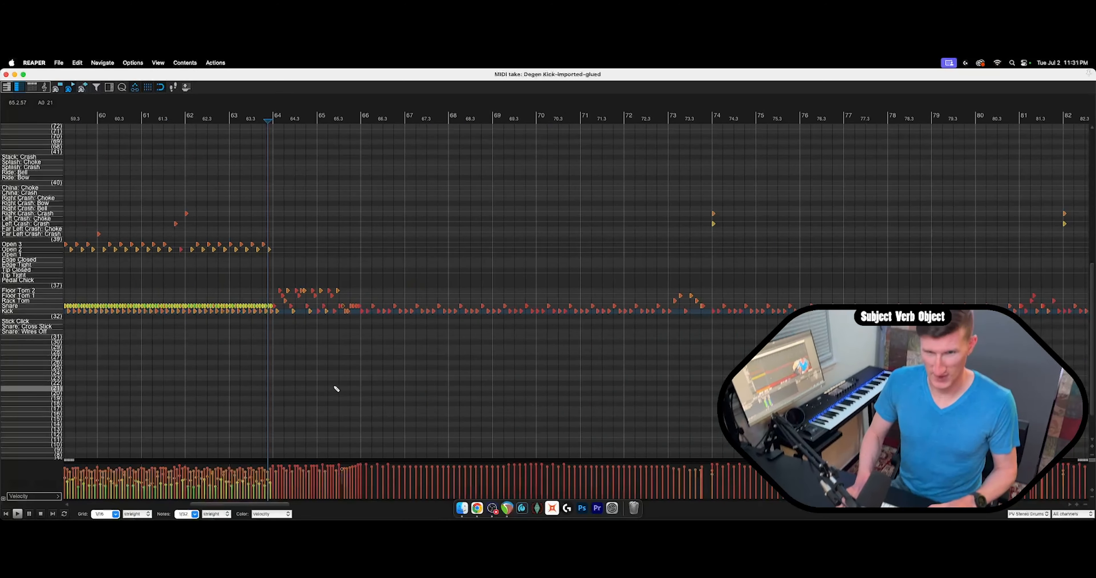
key("space")
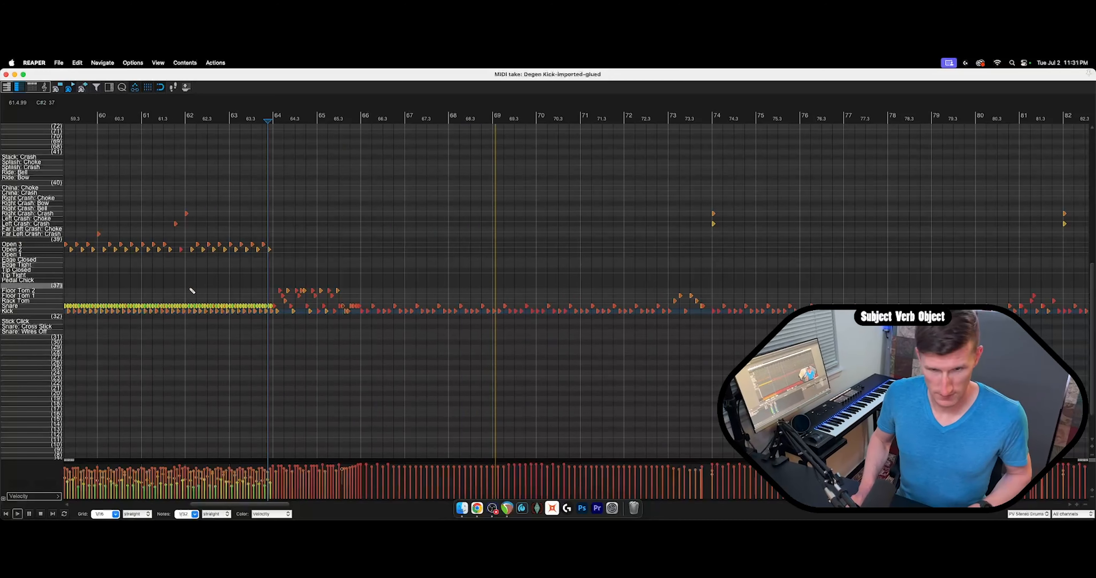
key("space")
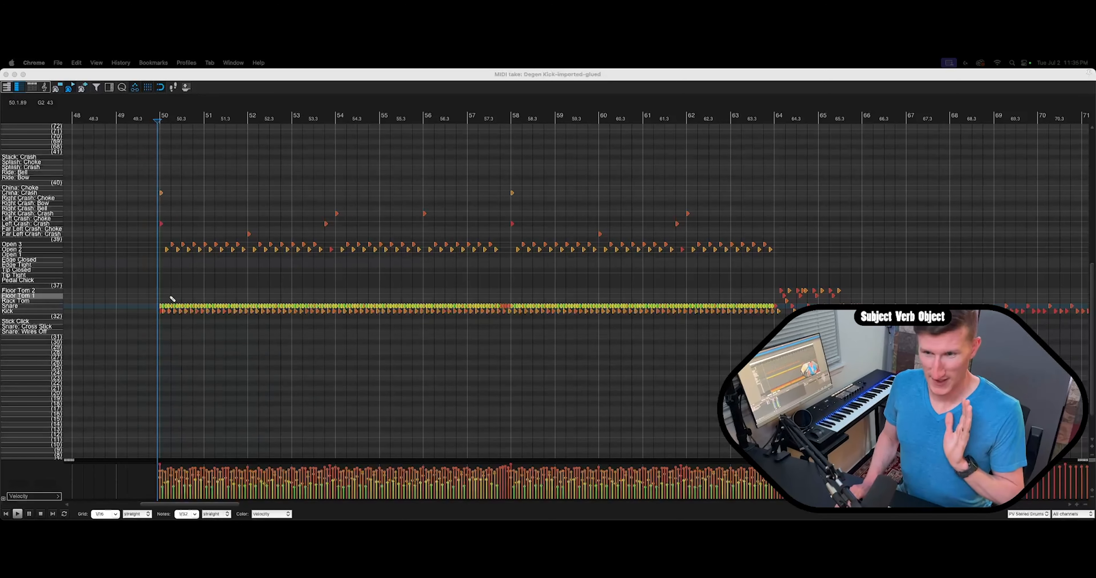
Play the drums from just before bar 50 to check the fast snare and kick section.
left_click(28, 308)
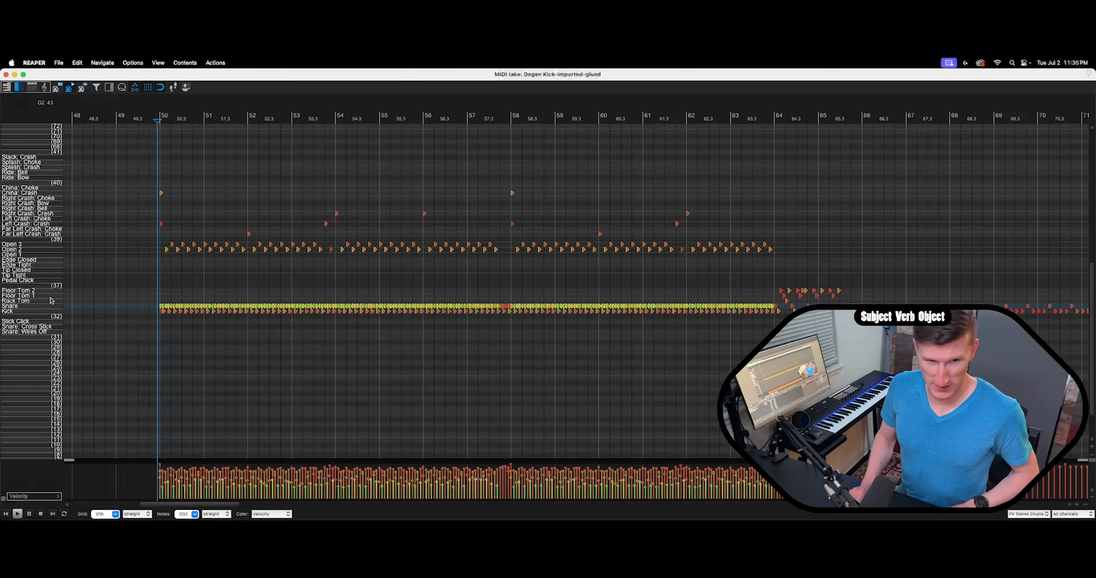
left_click(154, 119)
key("space")
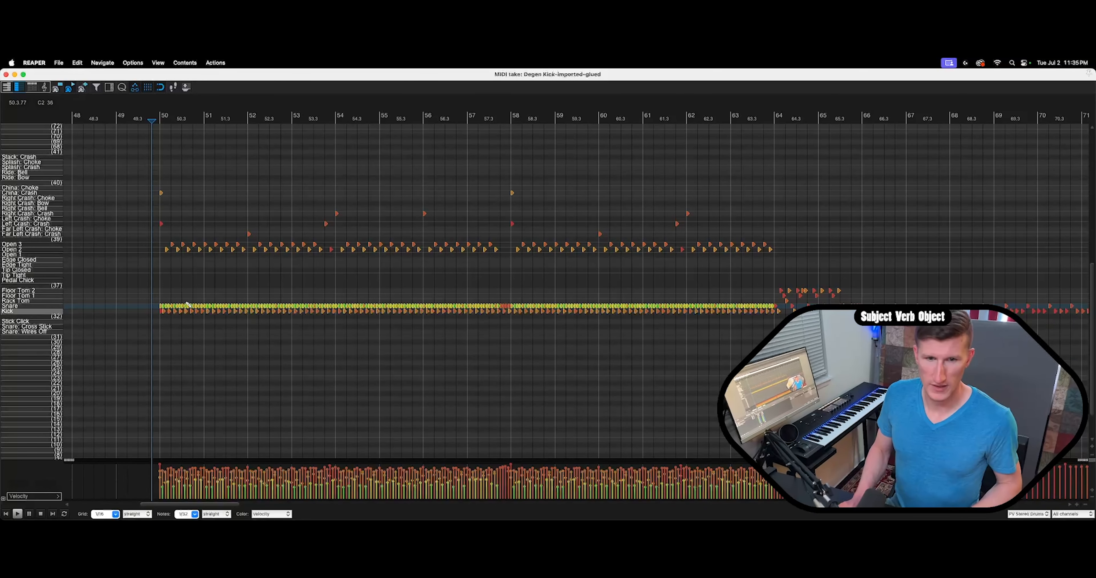
scroll(260, 282, "up", 3)
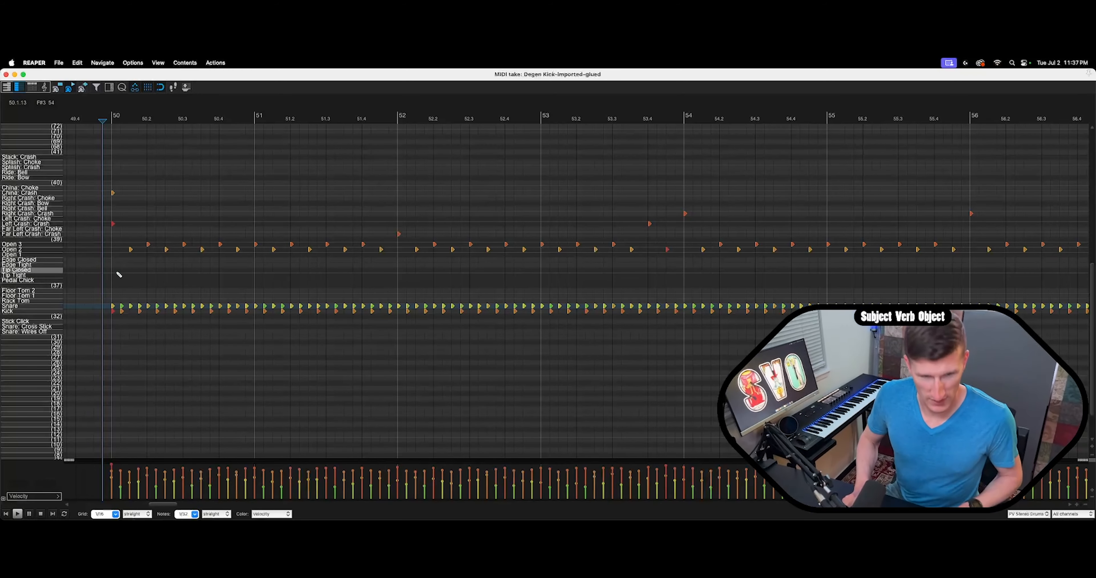
Play the arrangement from 63.1.00, then split the second drum item at bar 64.
key("Escape")
left_click(704, 181)
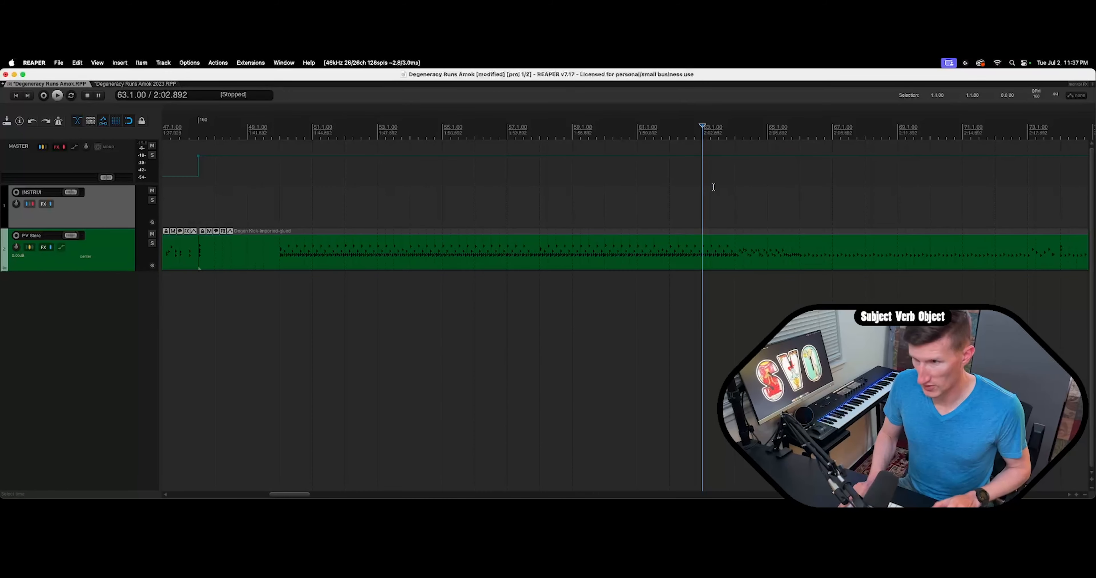
key("space")
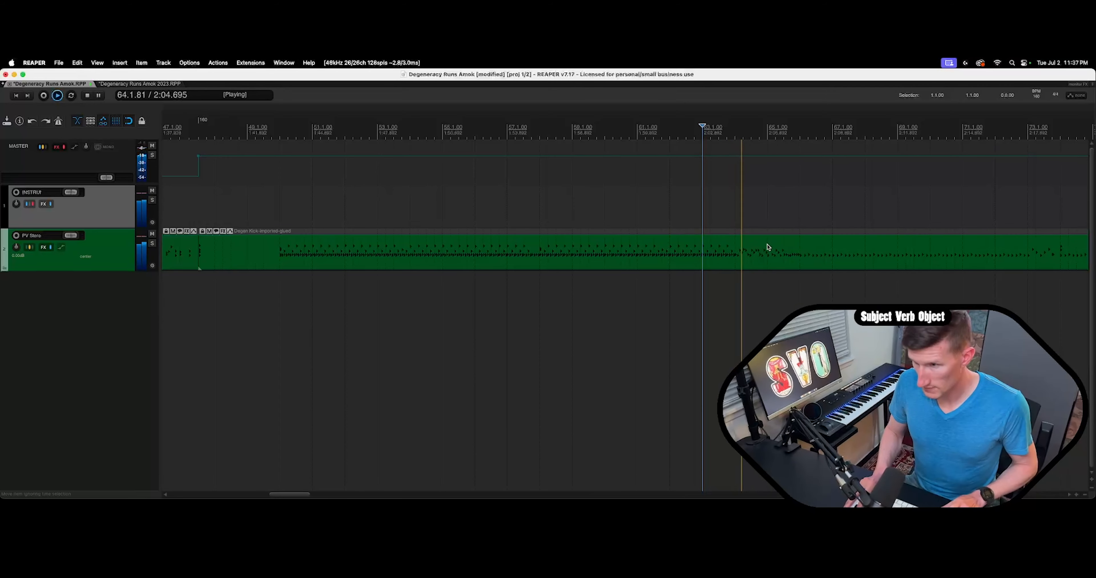
key("space")
left_click(735, 257)
key("s")
Split the drum item before bar 64 at 49.4.00 to isolate the fast section.
left_click(425, 257)
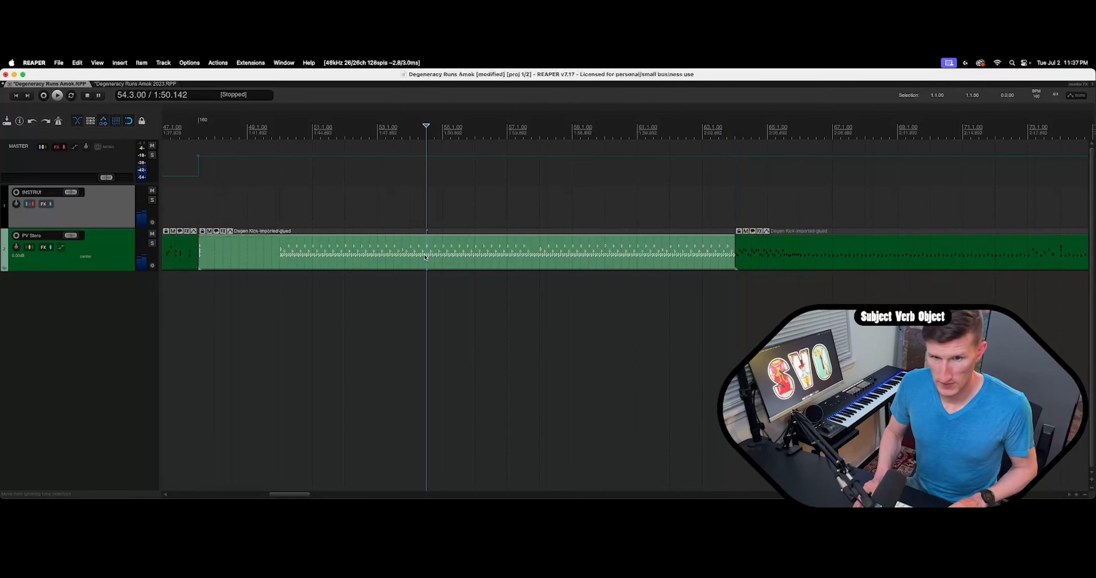
left_click(272, 262)
key("s")
left_click(369, 259)
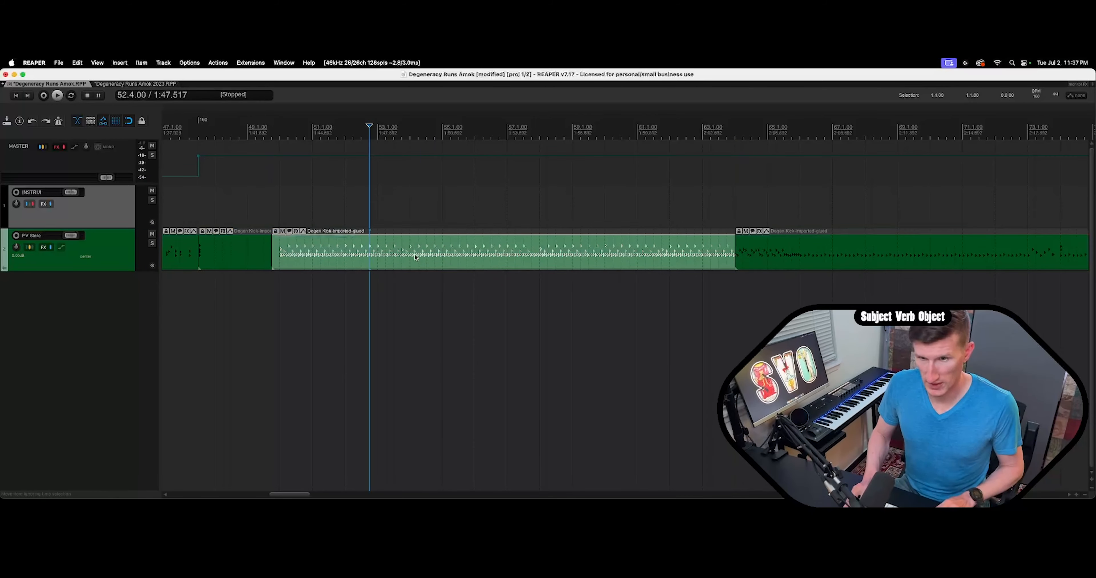
Open the isolated drum item, raise the velocity of all its snare notes, and fine-tune it during playback from just before bar 50.
double_click(419, 257)
double_click(47, 305)
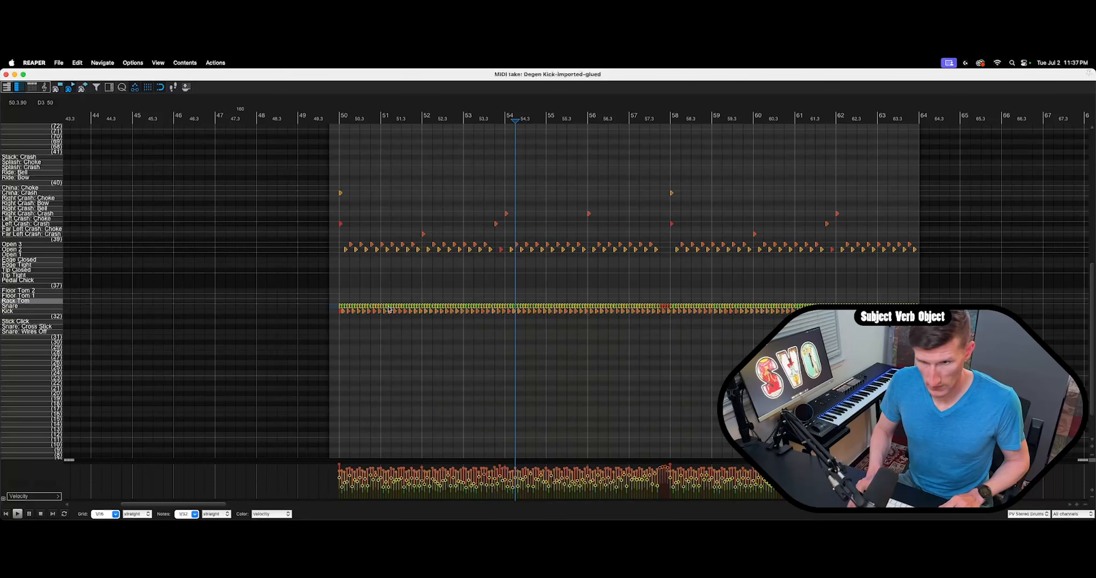
left_click_drag(409, 484, 409, 475)
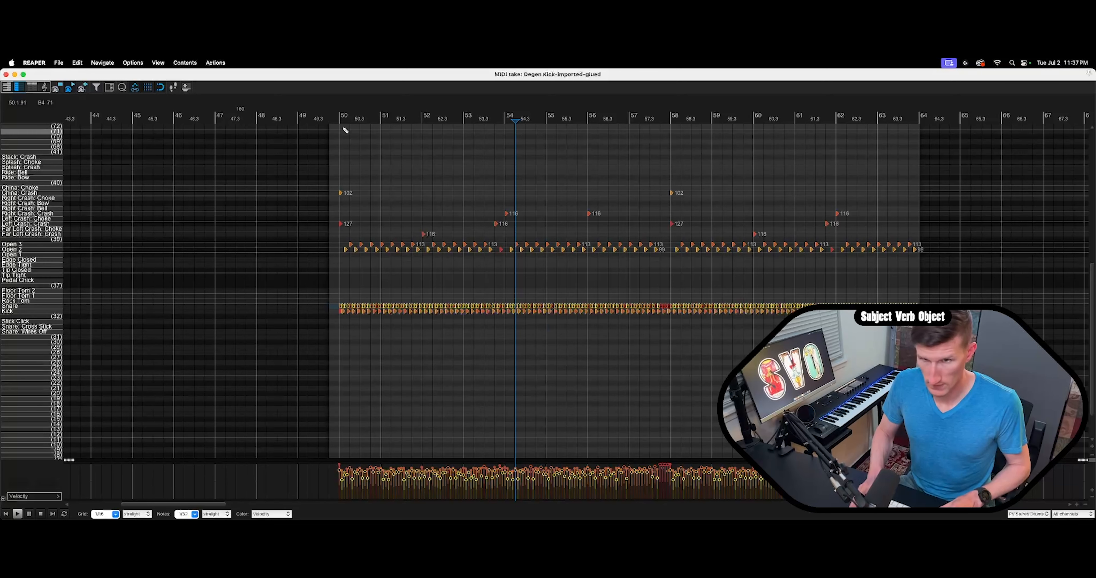
left_click(340, 119)
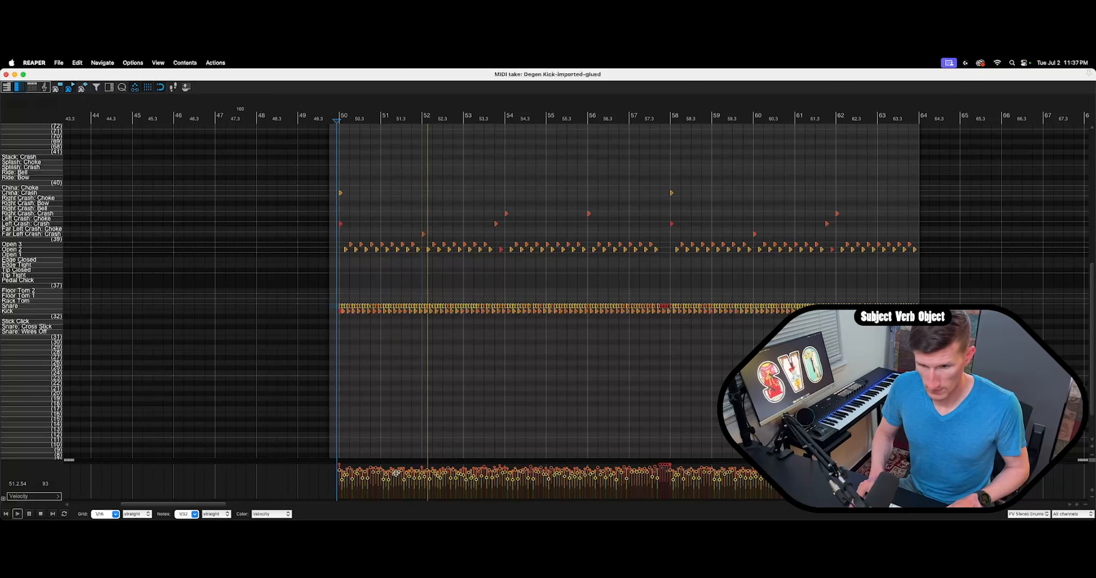
key("space")
left_click_drag(395, 473, 395, 475)
key("space")
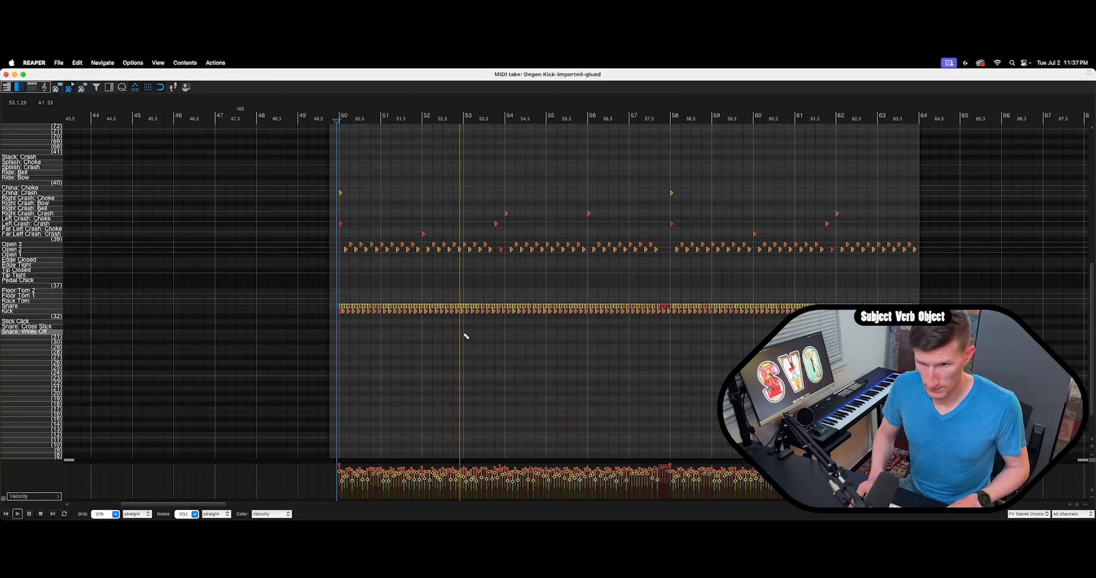
key("space")
Raise the velocity of all kick notes in the isolated drum item.
left_click(36, 312)
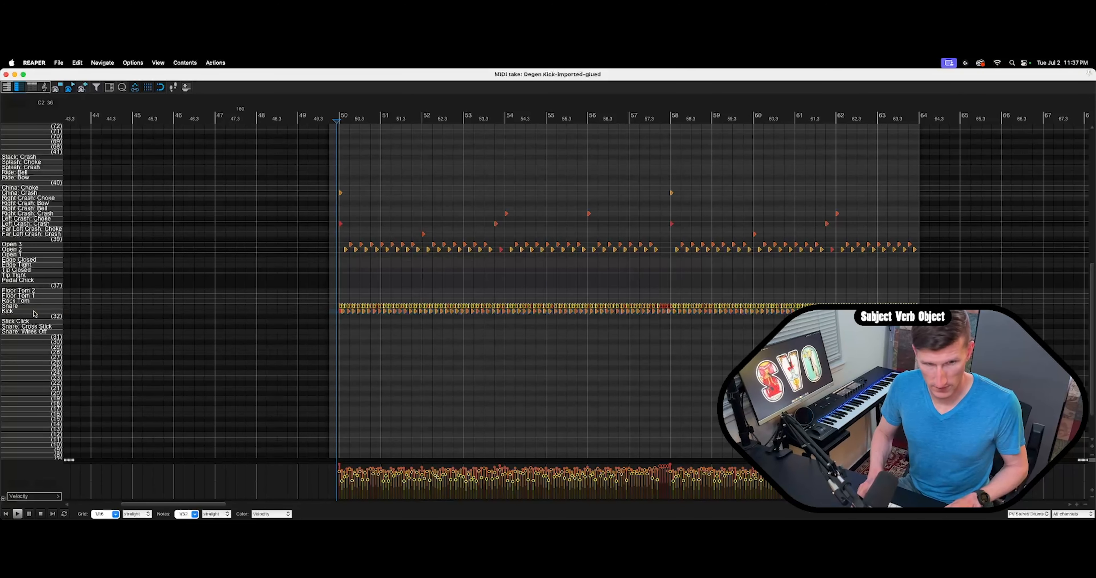
double_click(35, 312)
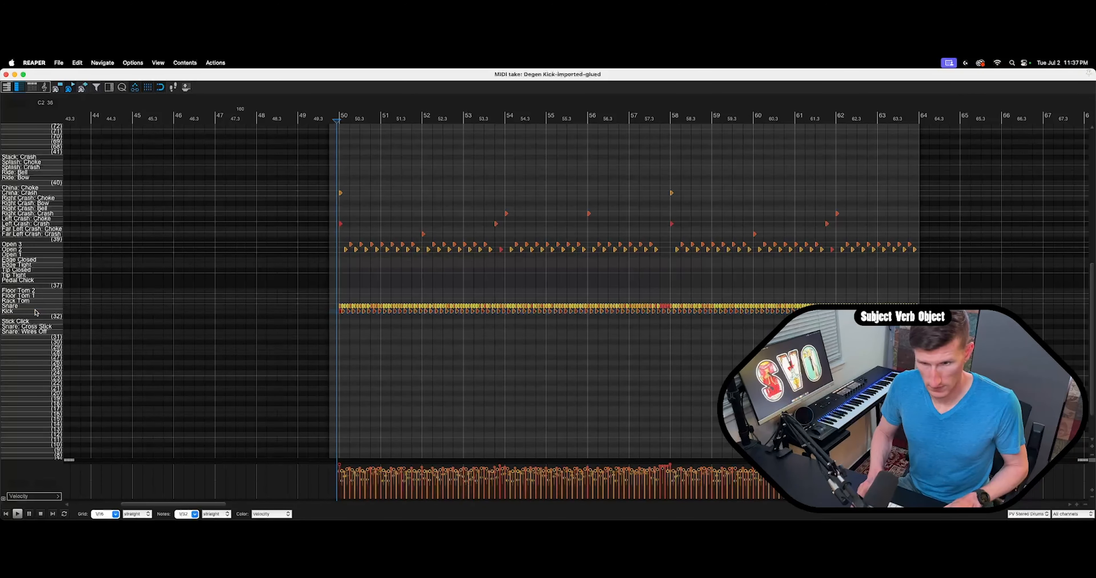
mouse_move(476, 472)
left_mouse_down()
mouse_move(470, 481)
mouse_move(471, 467)
left_mouse_up()
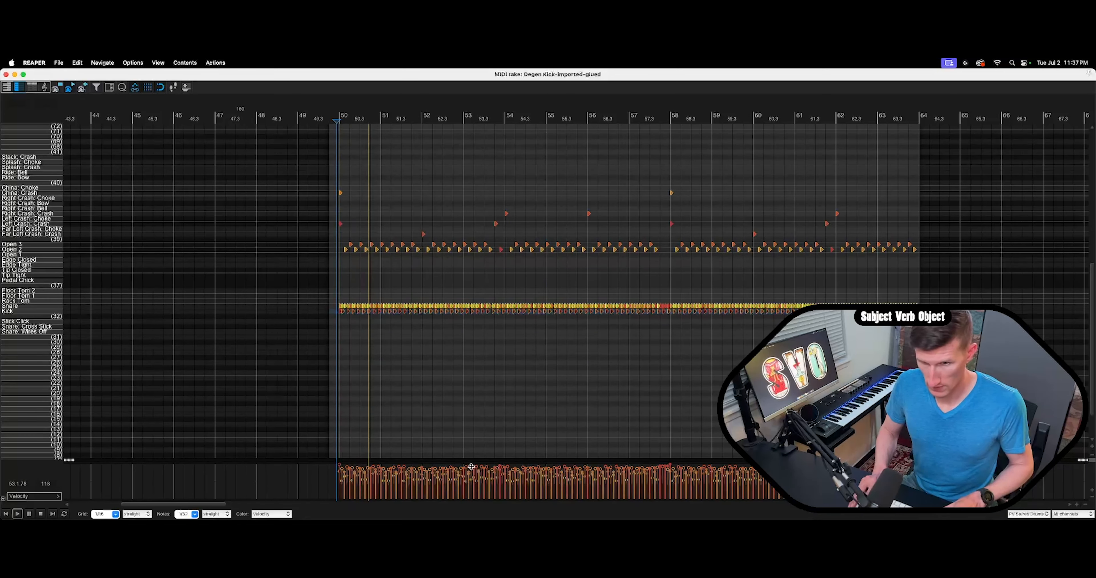
Shift all kick notes one 1/16 earlier, delete the extra kick before bar 50, and play the pattern.
scroll(450, 371, "down", 2)
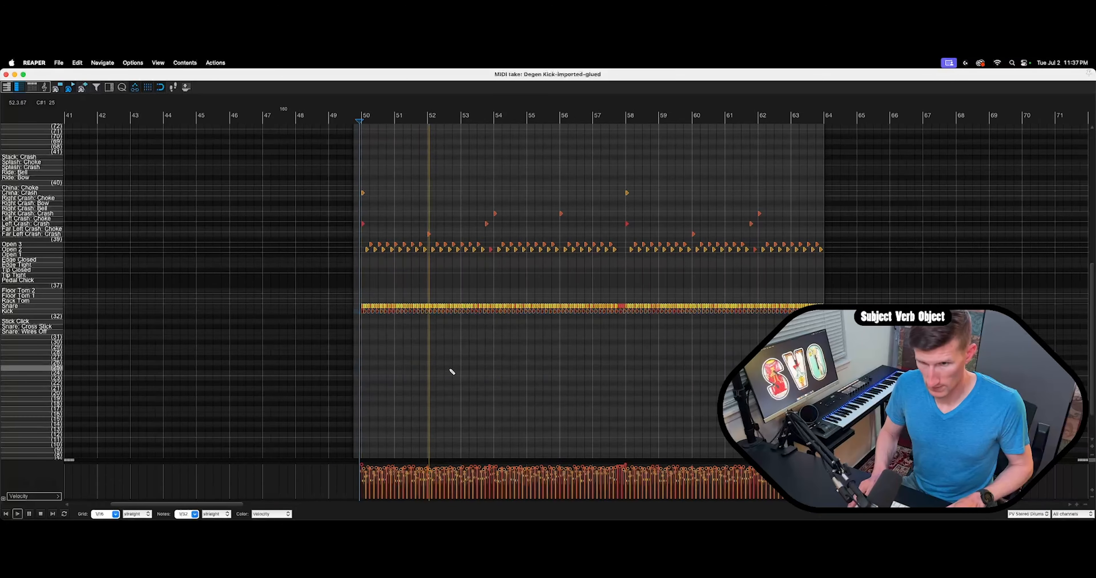
scroll(449, 371, "up", 6)
scroll(438, 355, "down", 4)
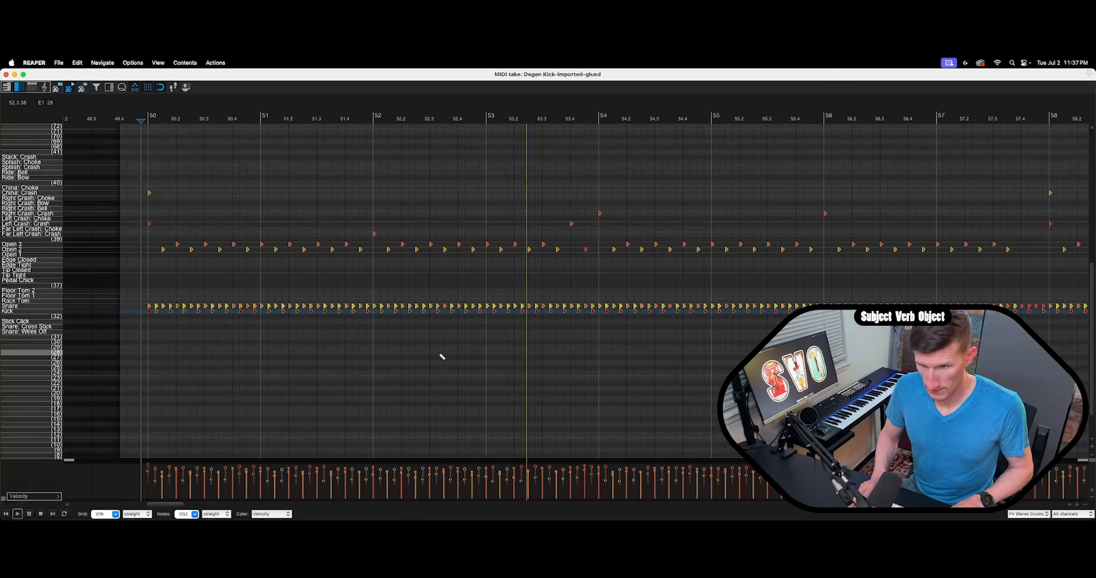
scroll(253, 319, "up", 4)
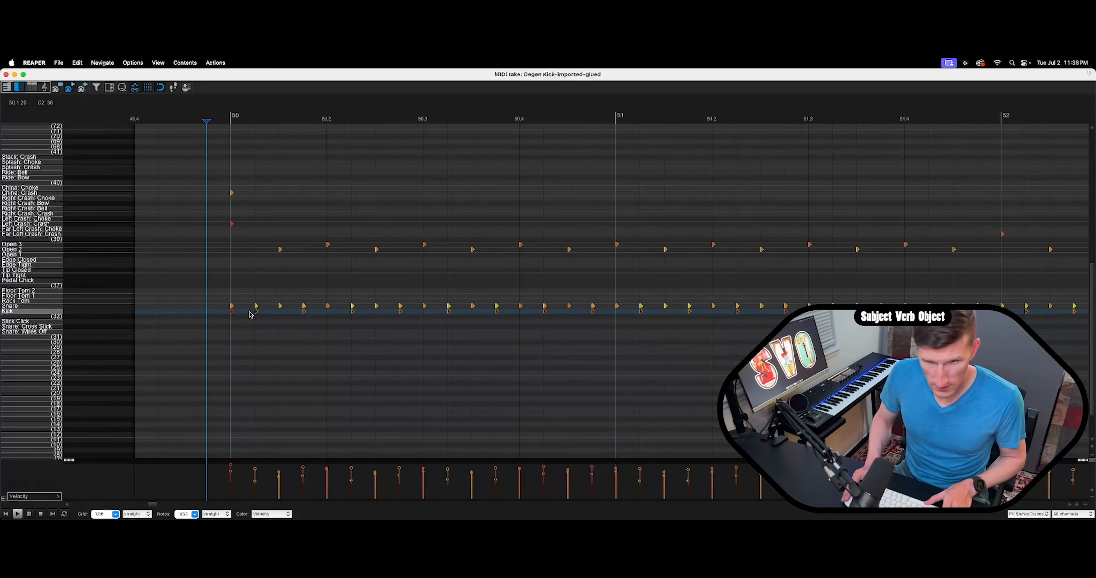
left_click_drag(251, 315, 238, 316)
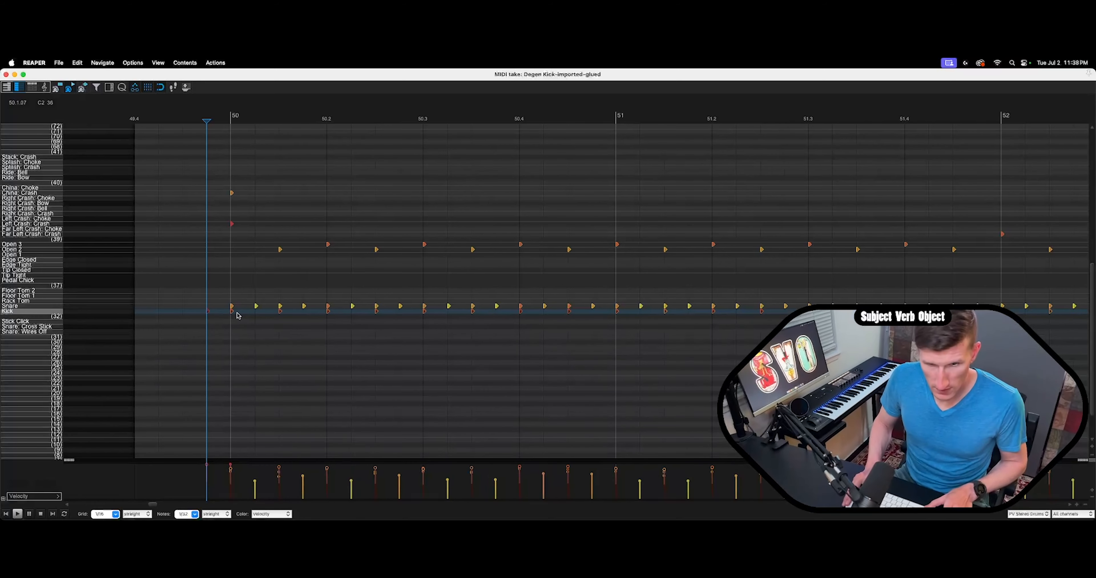
double_click(206, 312)
key("space")
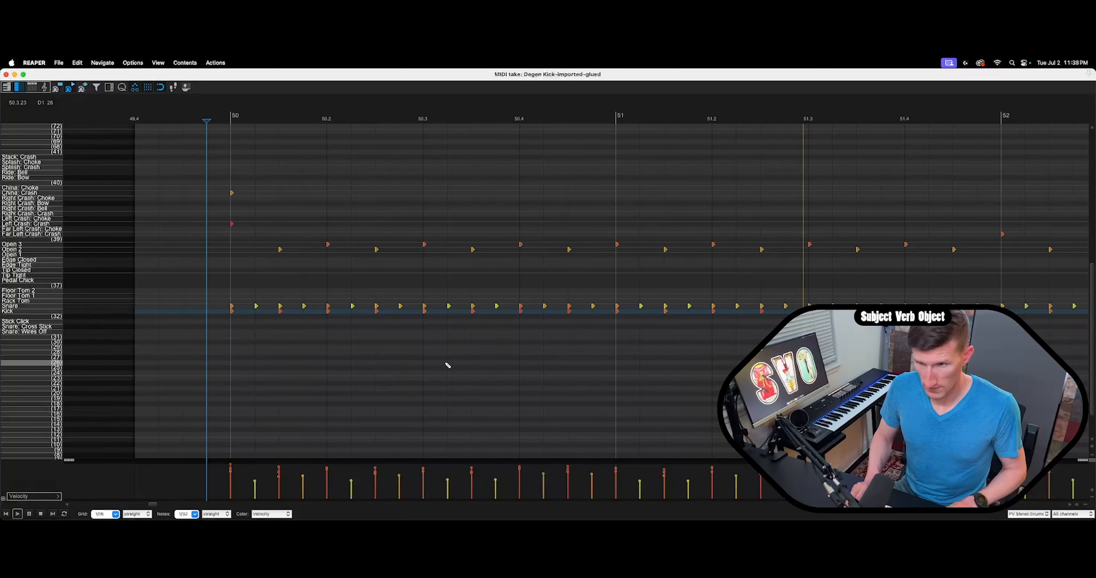
Delete the snare notes that fall between the kick notes from bar 50 until just before bar 52.
scroll(489, 361, "down", 6)
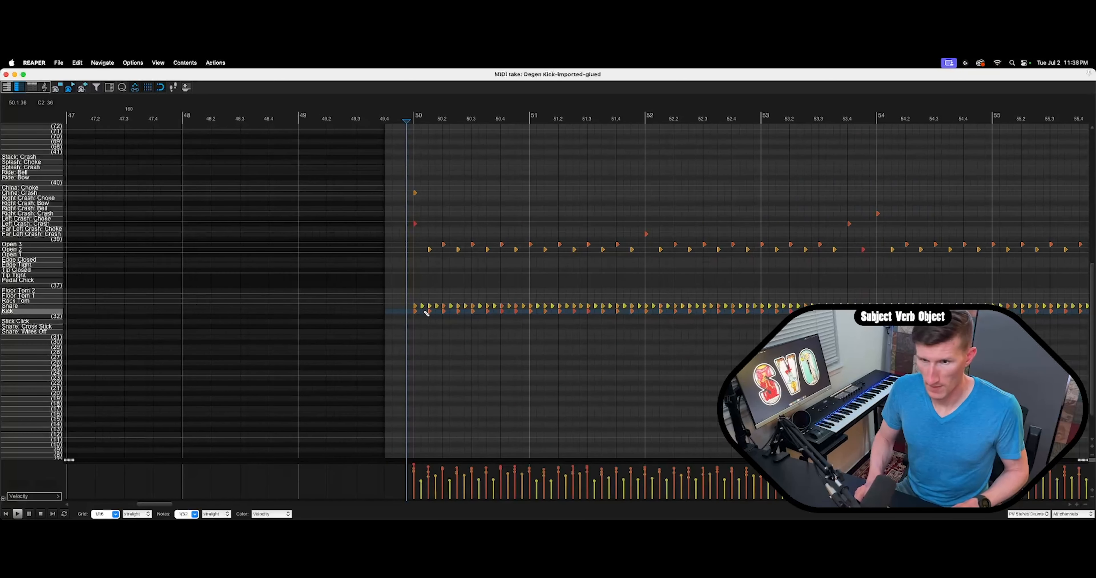
left_click(422, 307)
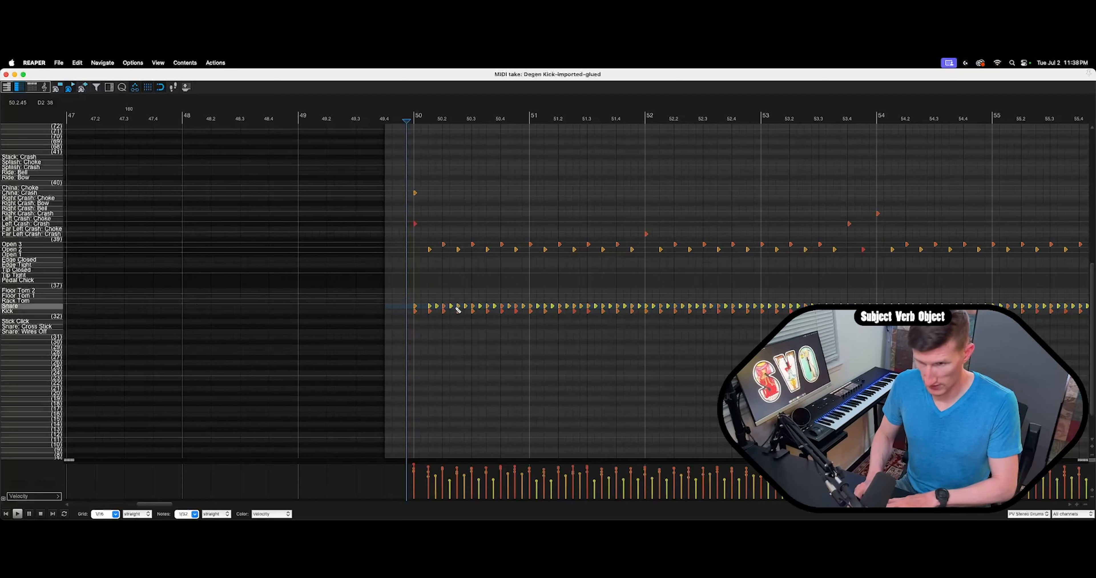
left_click_drag(447, 309, 500, 309)
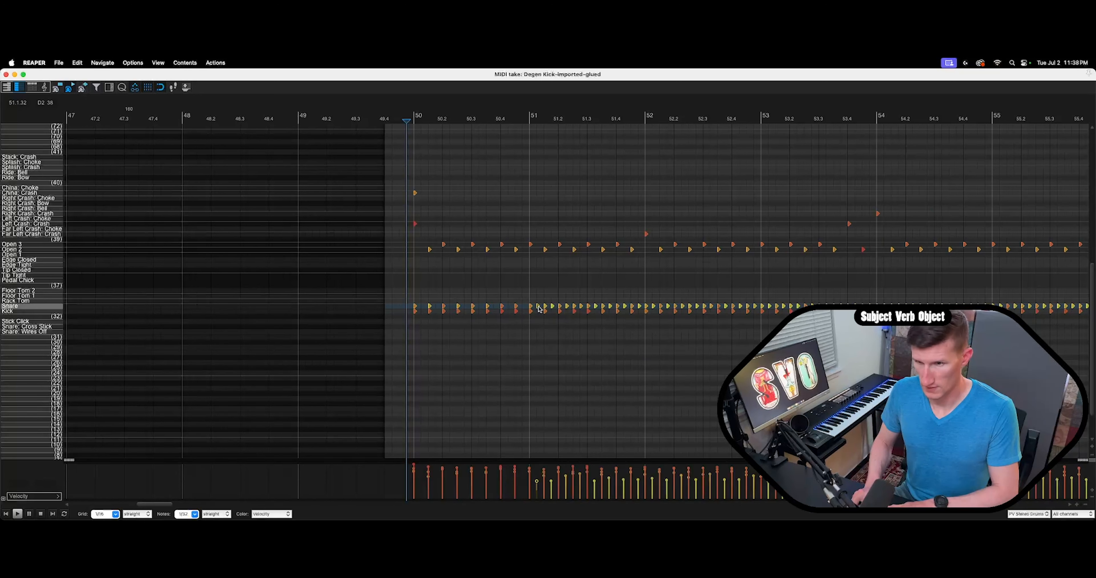
left_click_drag(552, 309, 630, 310)
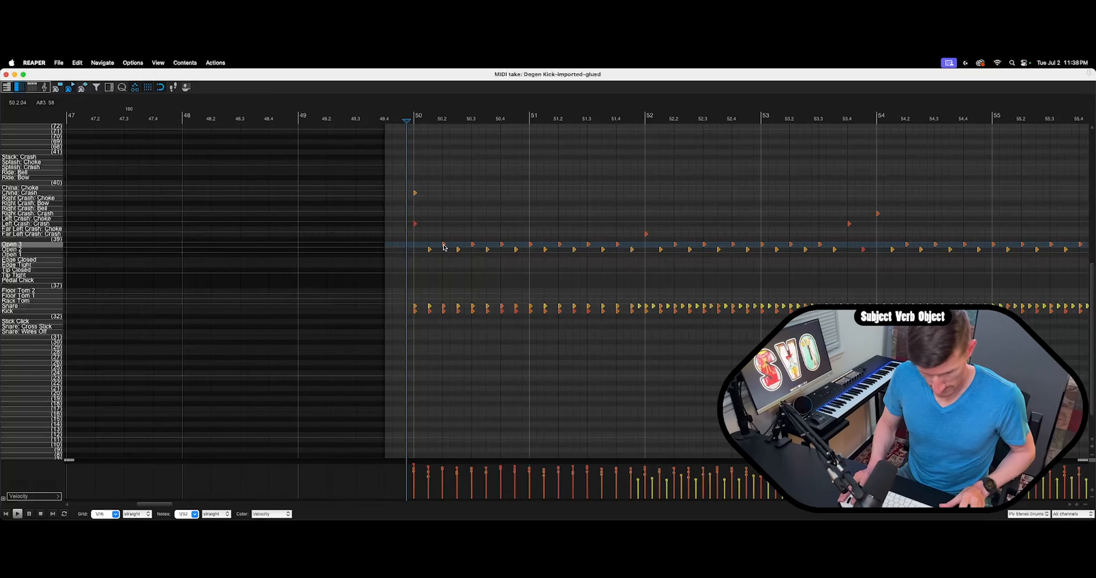
Shift all Open 3 hi-hat notes one beat earlier so that the first falls on the start of bar 50.
left_click_drag(443, 247, 423, 248)
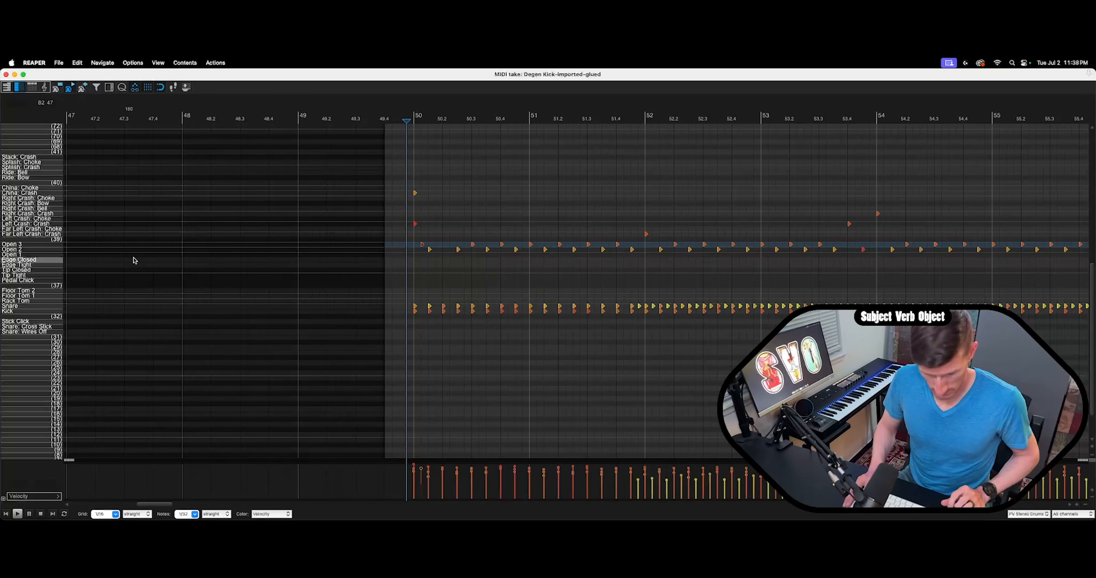
key("super+z")
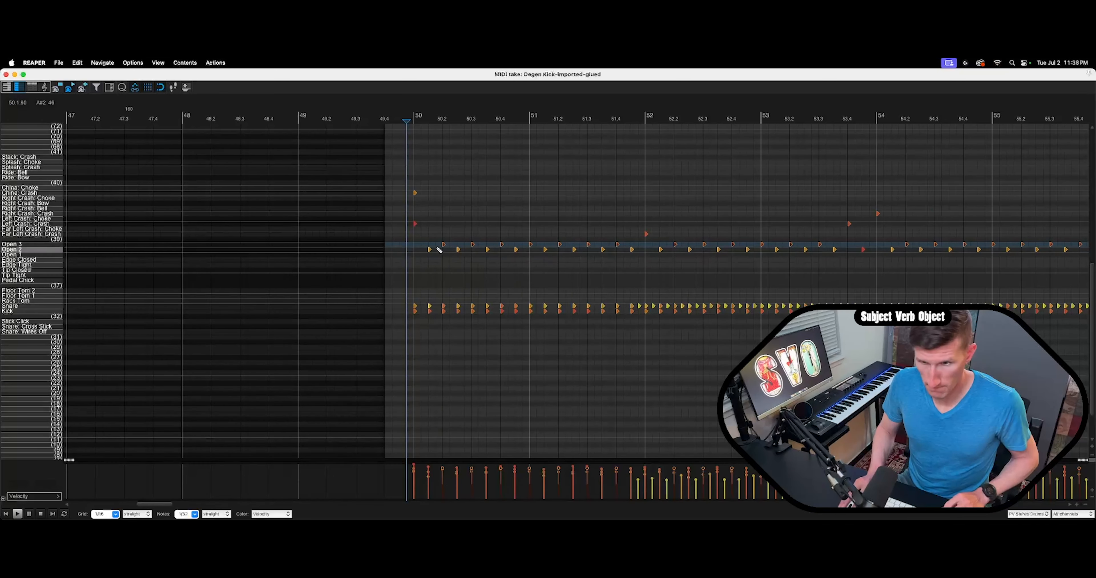
left_click(417, 245)
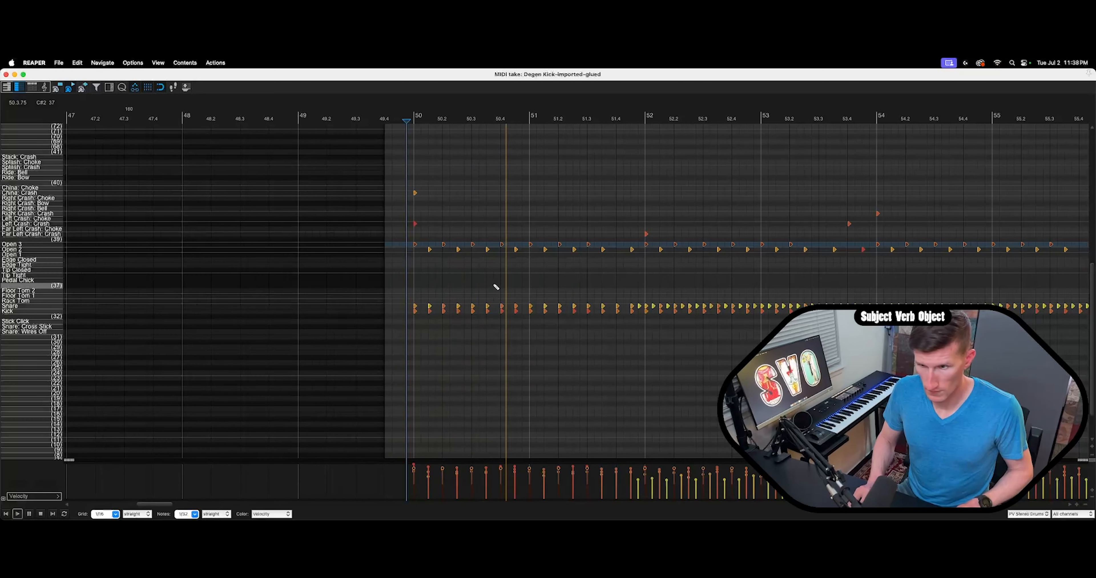
Play the revised kick, snare and hi-hat pattern repeatedly from just before bar 50.
key("space")
key("space")
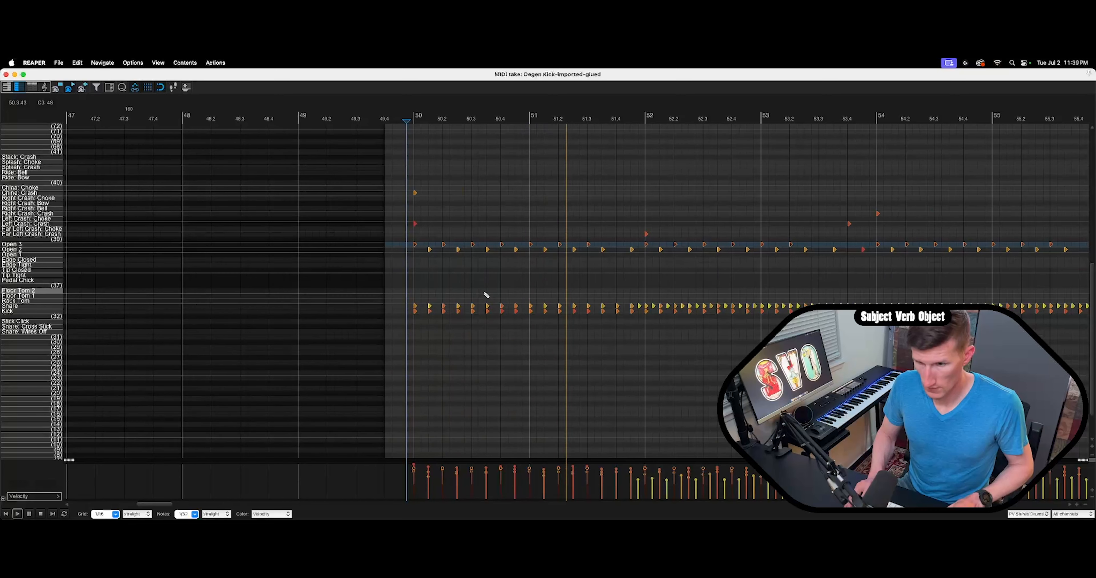
key("space")
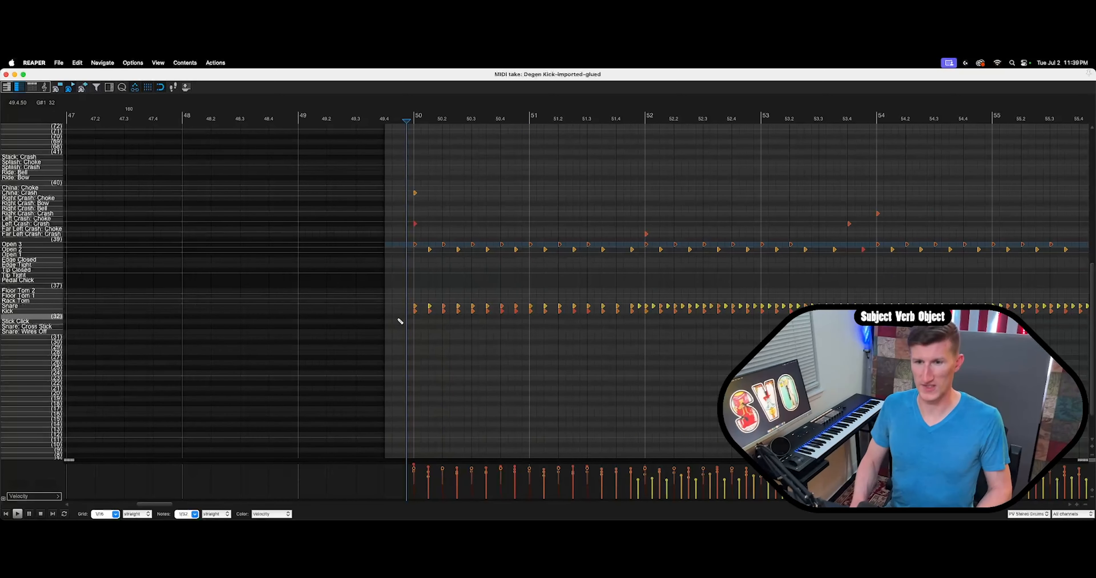
key("space")
key("space")
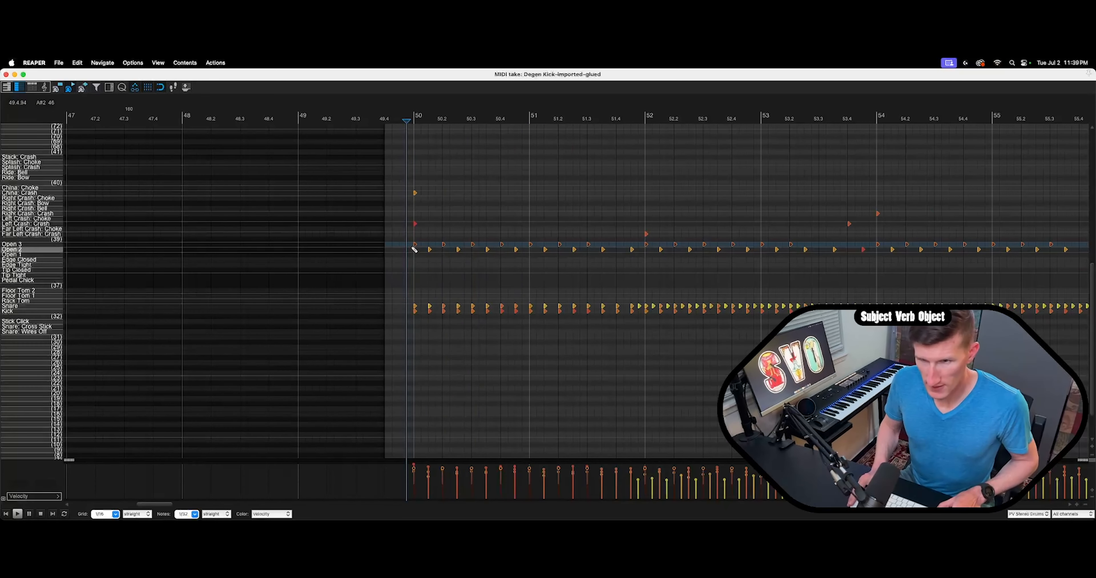
key("space")
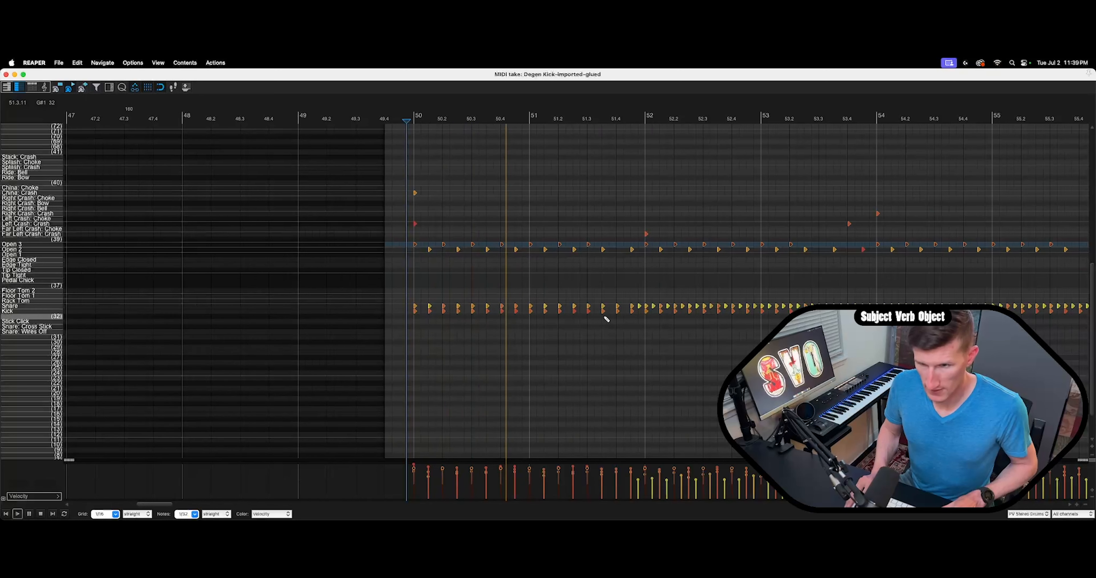
Try levelling the velocities of all snare notes and lowering them to 91, playing the pattern to judge the change.
left_click(49, 307)
left_click(49, 307)
double_click(50, 307)
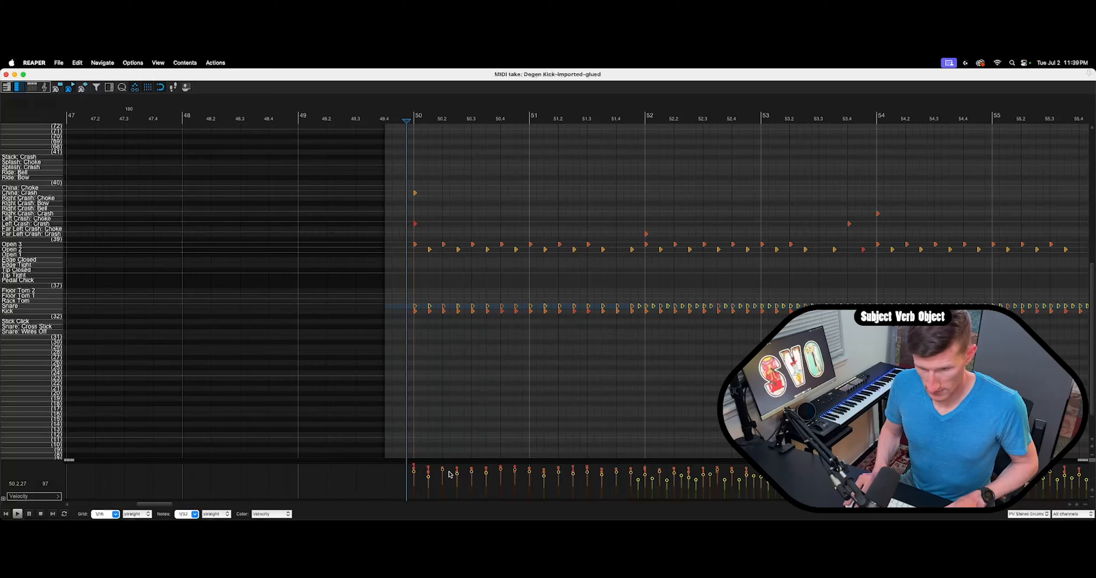
left_click_drag(442, 470, 452, 322)
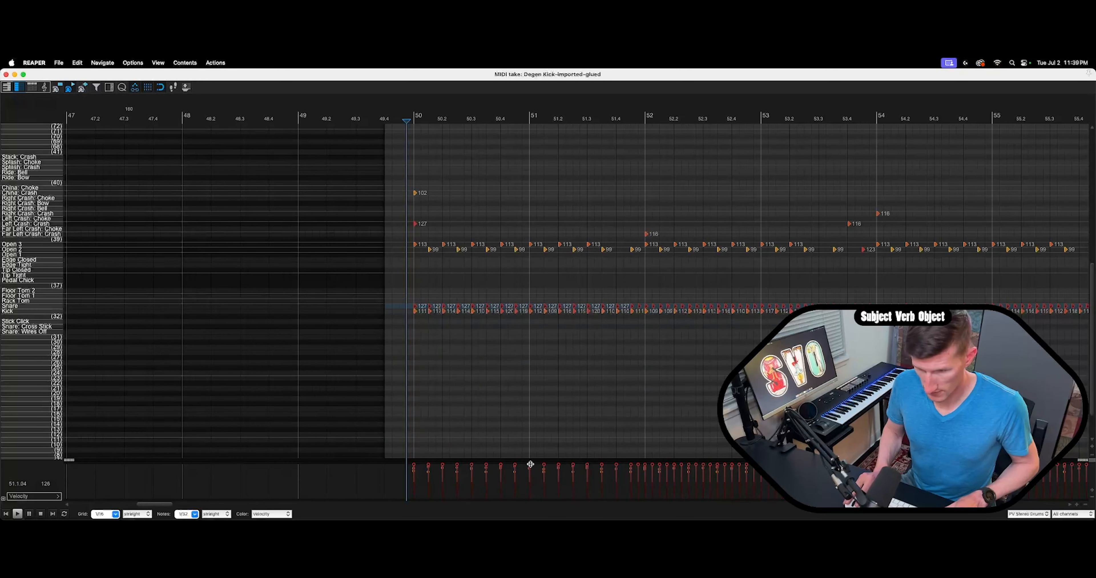
left_click_drag(530, 464, 531, 471)
key("space")
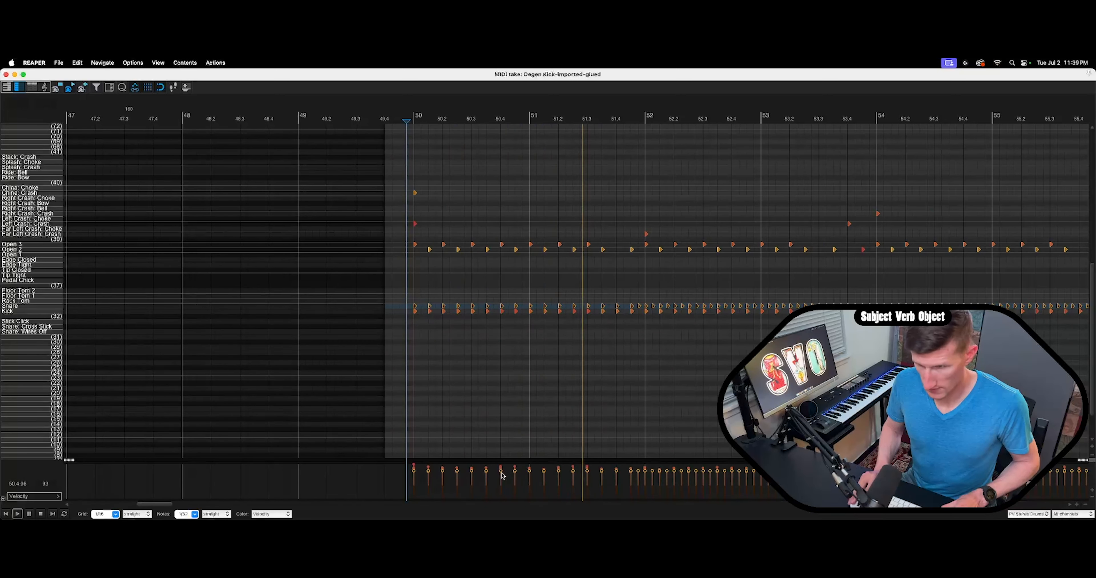
key("space")
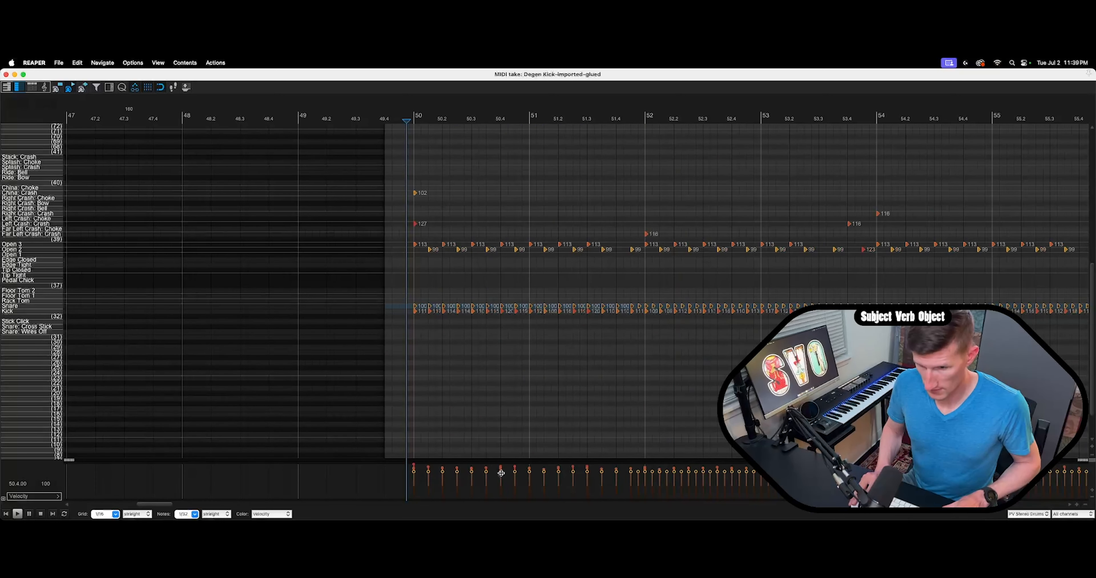
key("space")
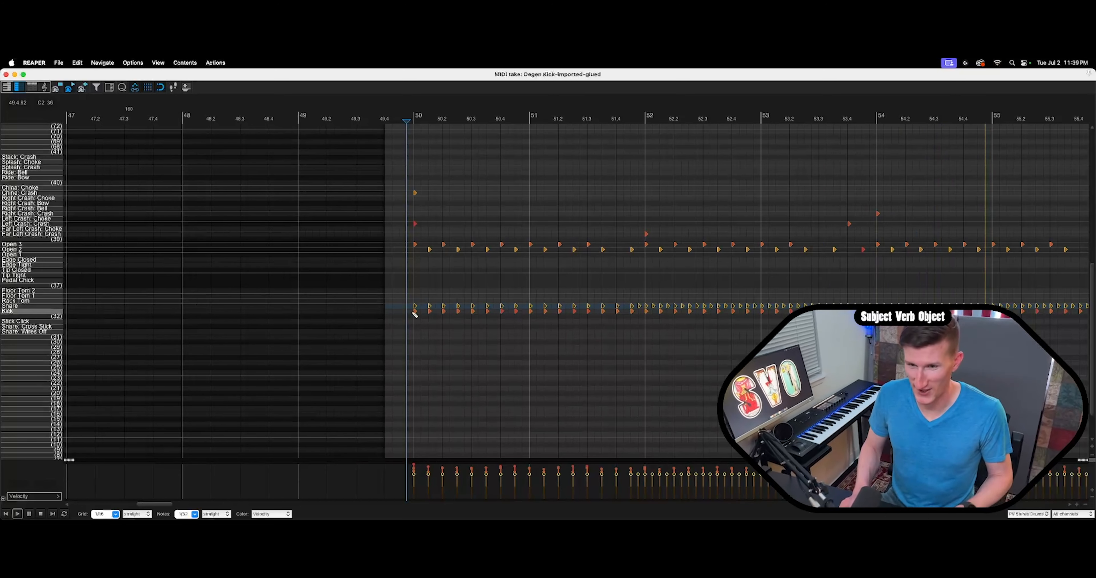
key("space")
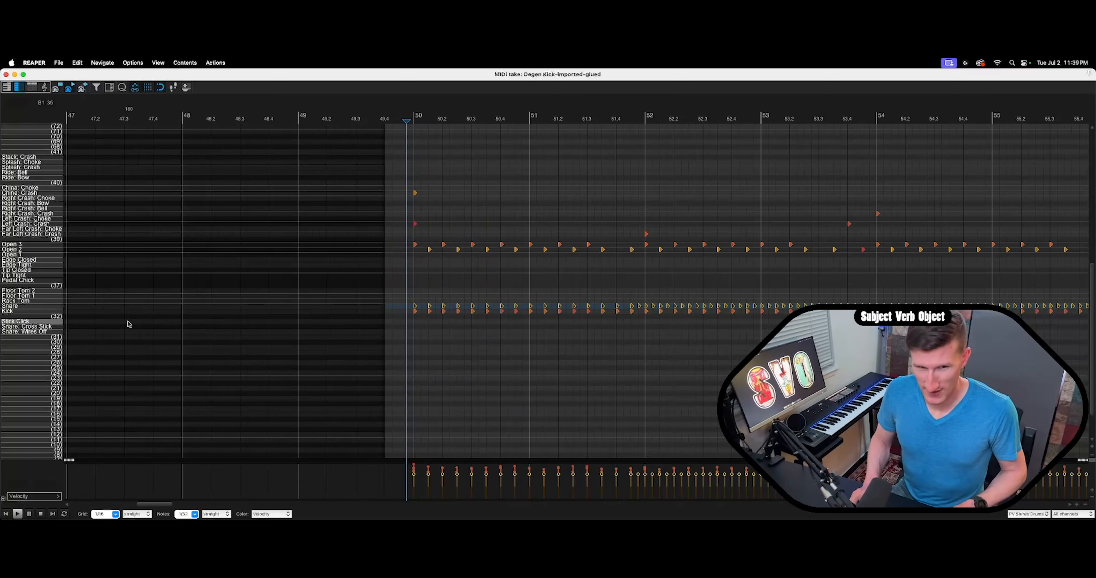
Try adjusting the velocities of all kick notes together, and play the pattern to judge the balance with the snare.
double_click(29, 312)
left_click(29, 316)
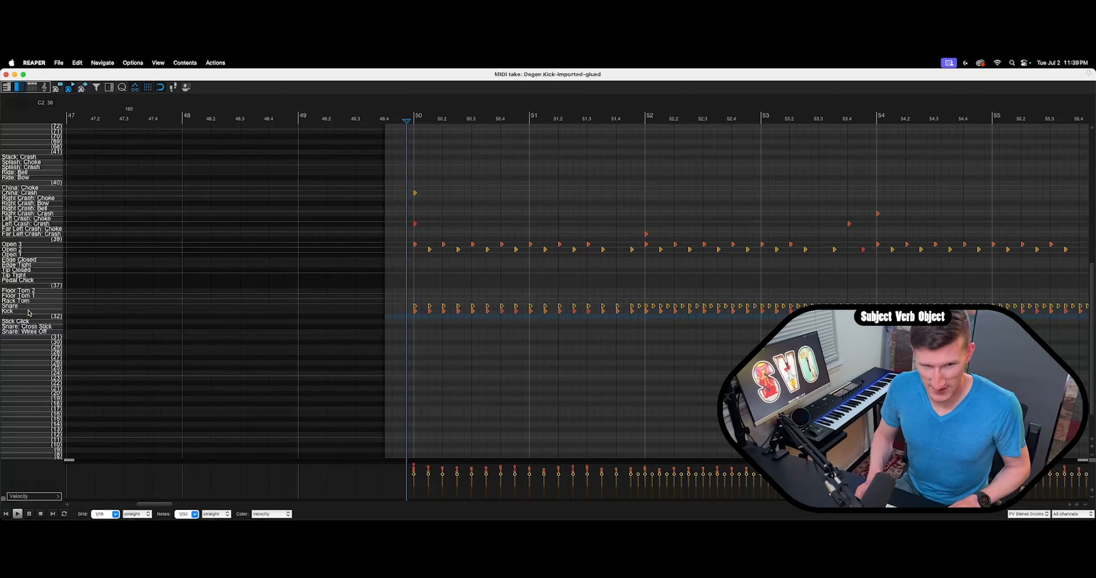
left_click(28, 311)
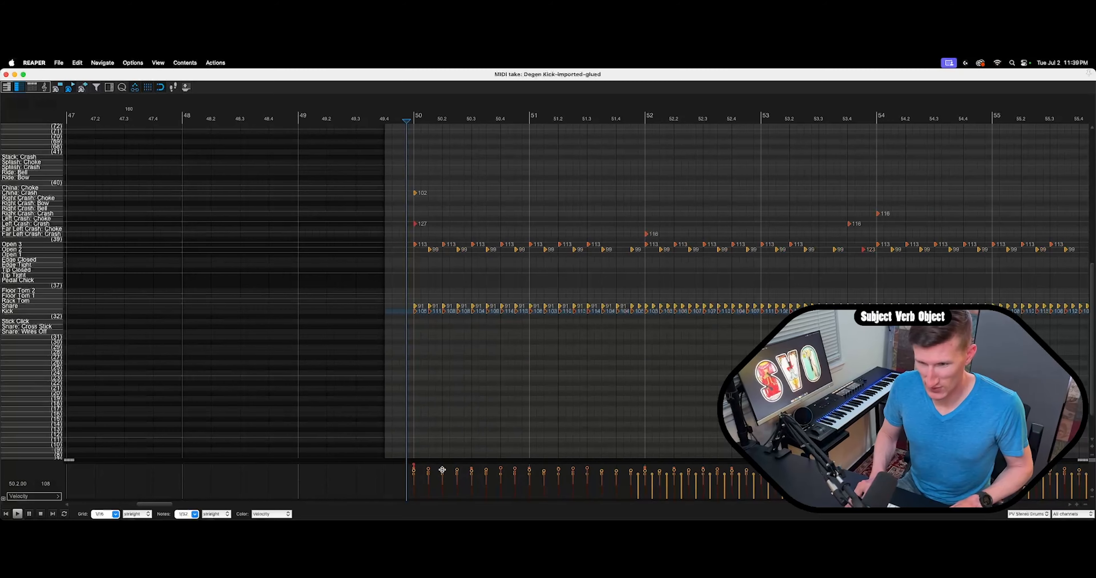
left_click_drag(441, 469, 451, 457)
key("space")
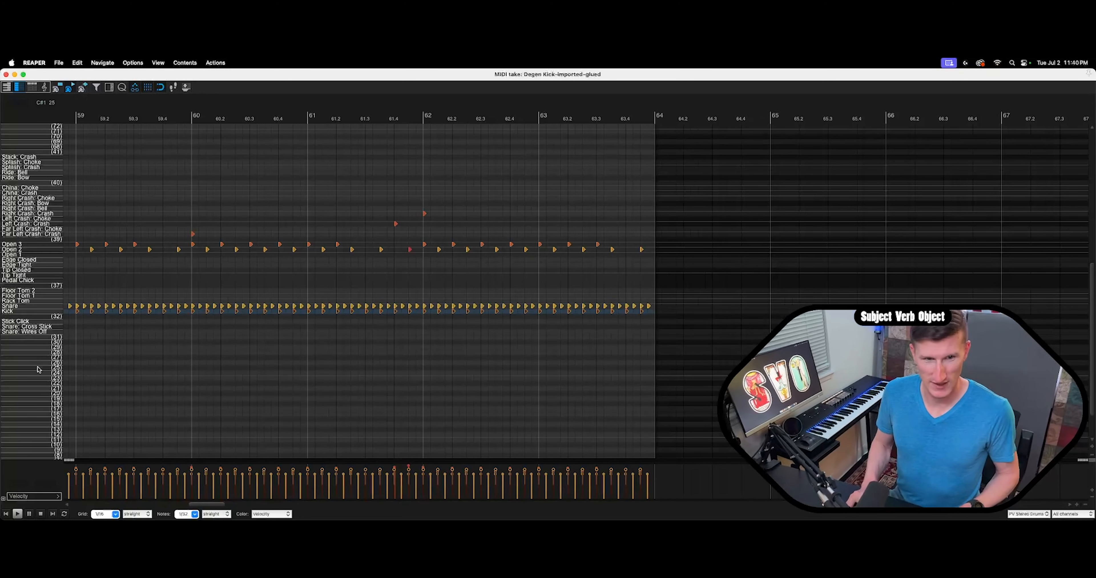
Set the velocity of all snare and kick notes to 127 and play the pattern from bar 50.
double_click(36, 306)
double_click(47, 312)
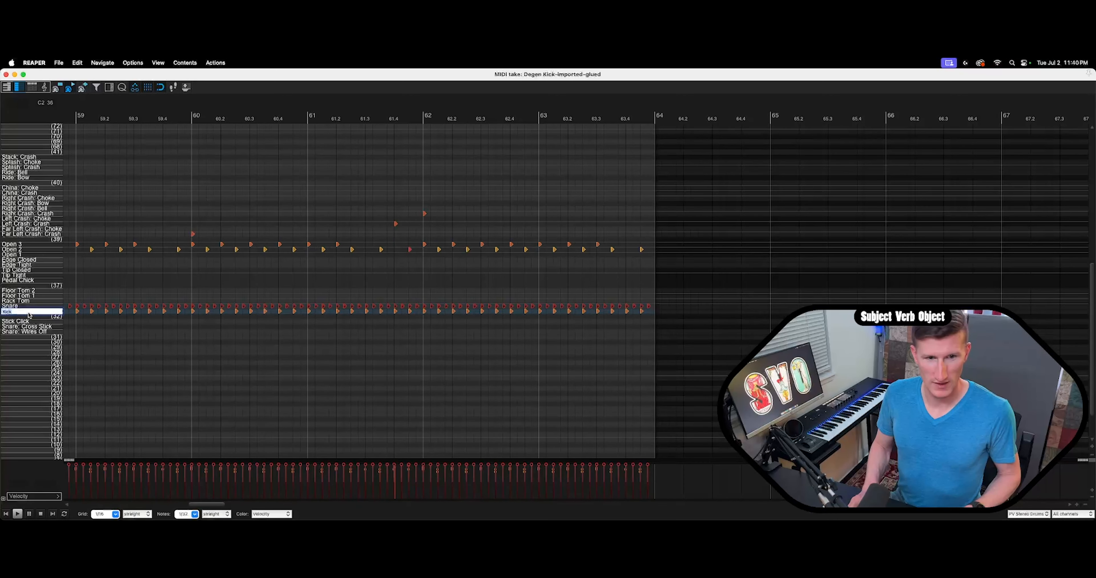
left_click(34, 318)
left_click(30, 312)
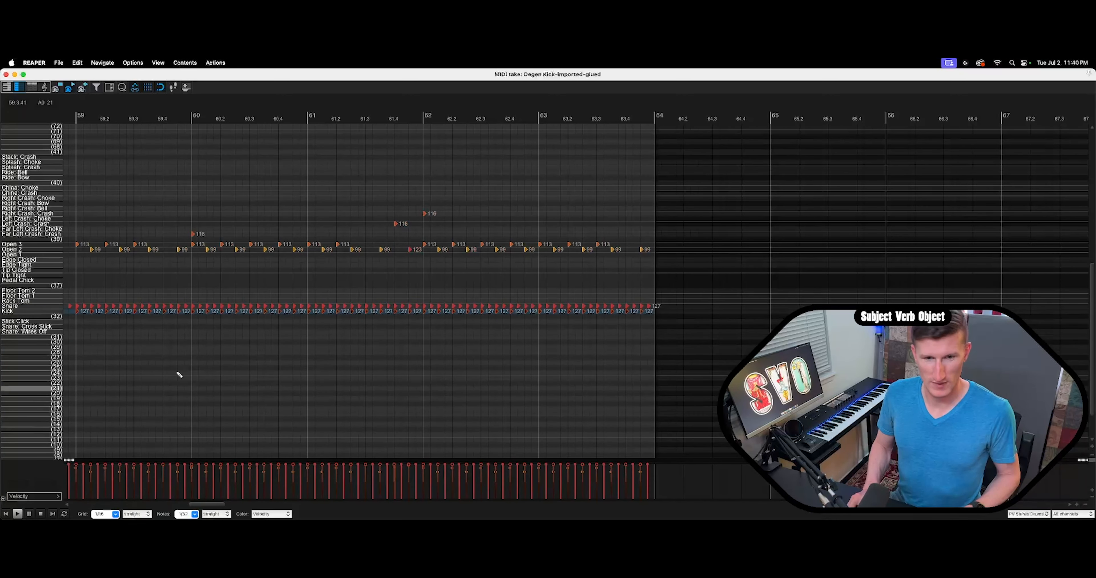
key("space")
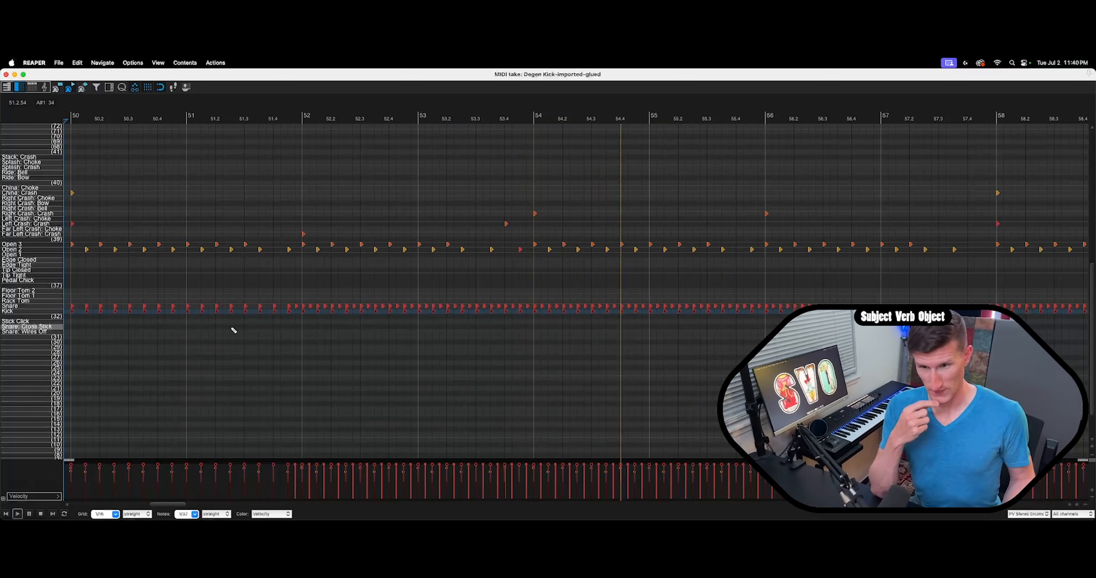
key("space")
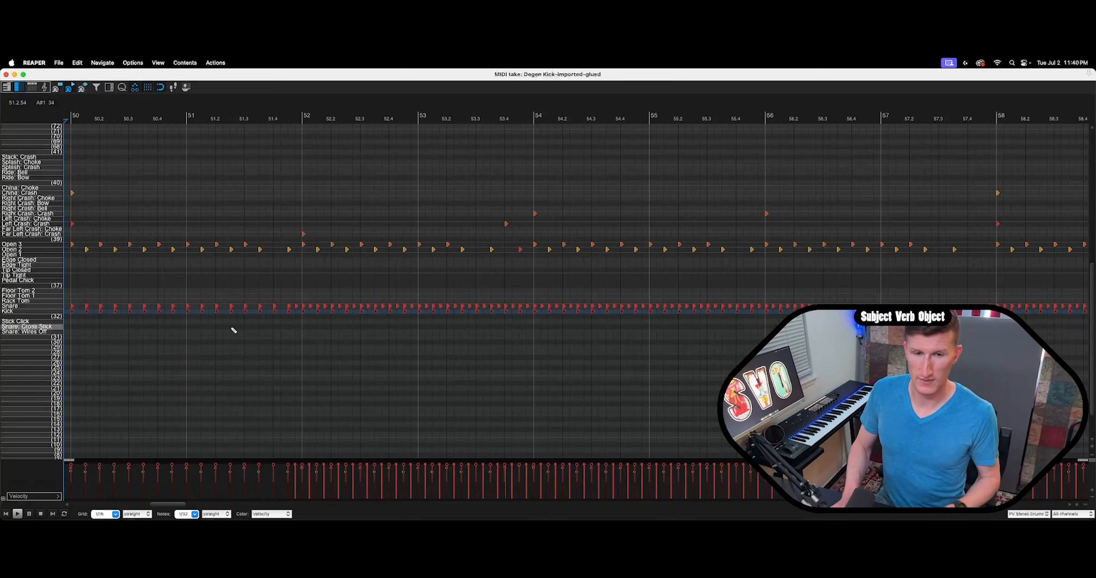
Close the MIDI editor and play the arrangement from the start of bar 64.
left_click_drag(42, 78, 217, 296)
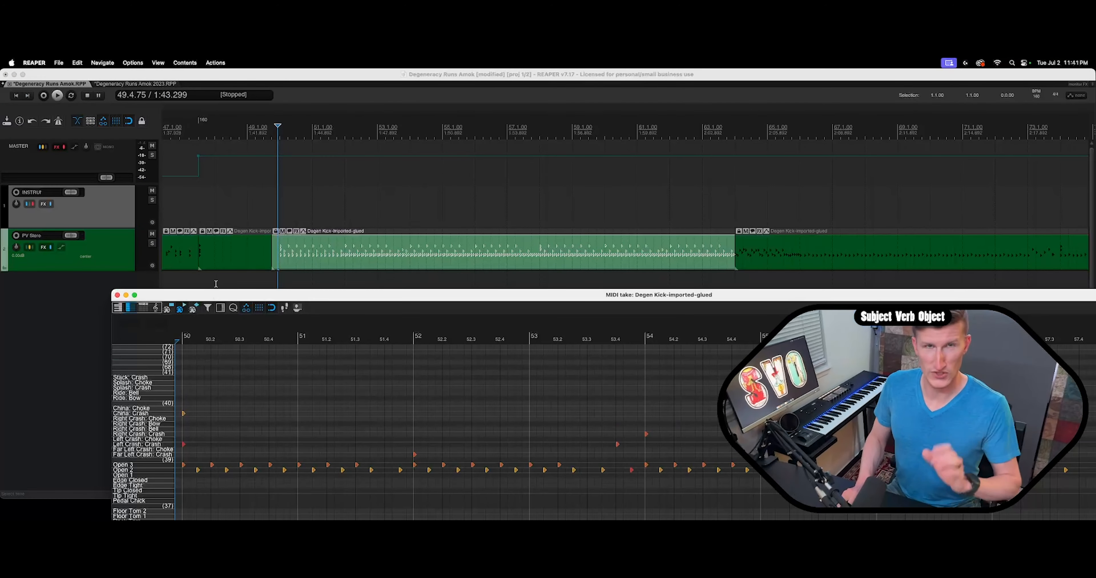
left_click(117, 295)
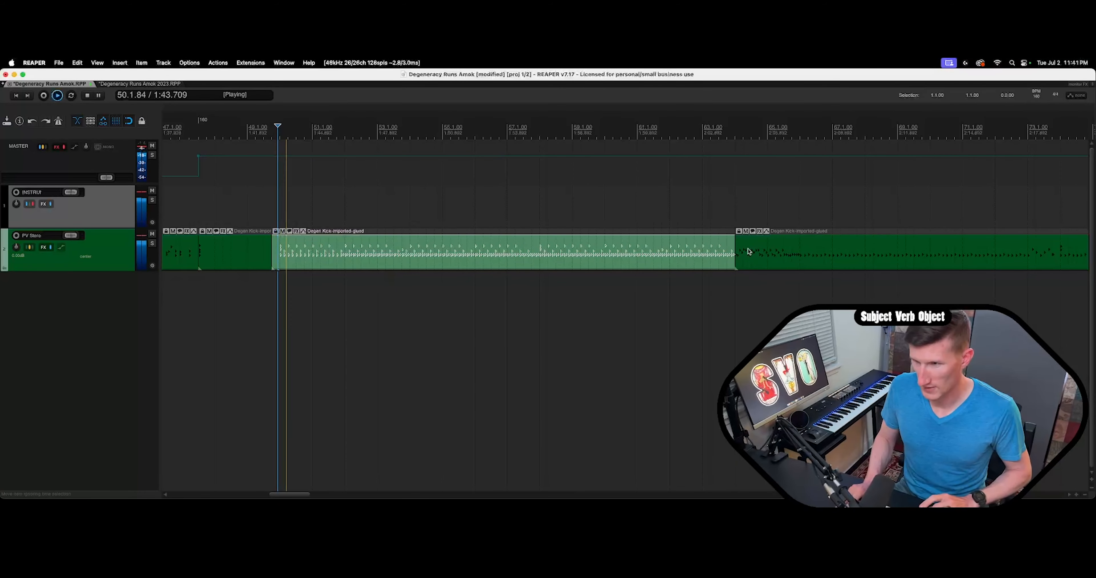
left_click(734, 168)
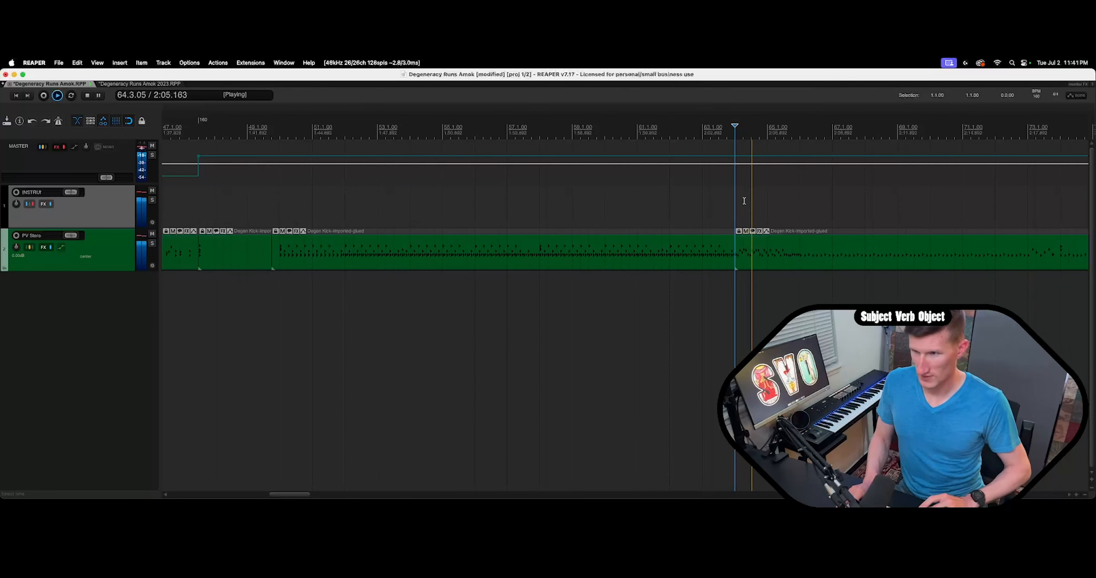
scroll(373, 328, "left", 10)
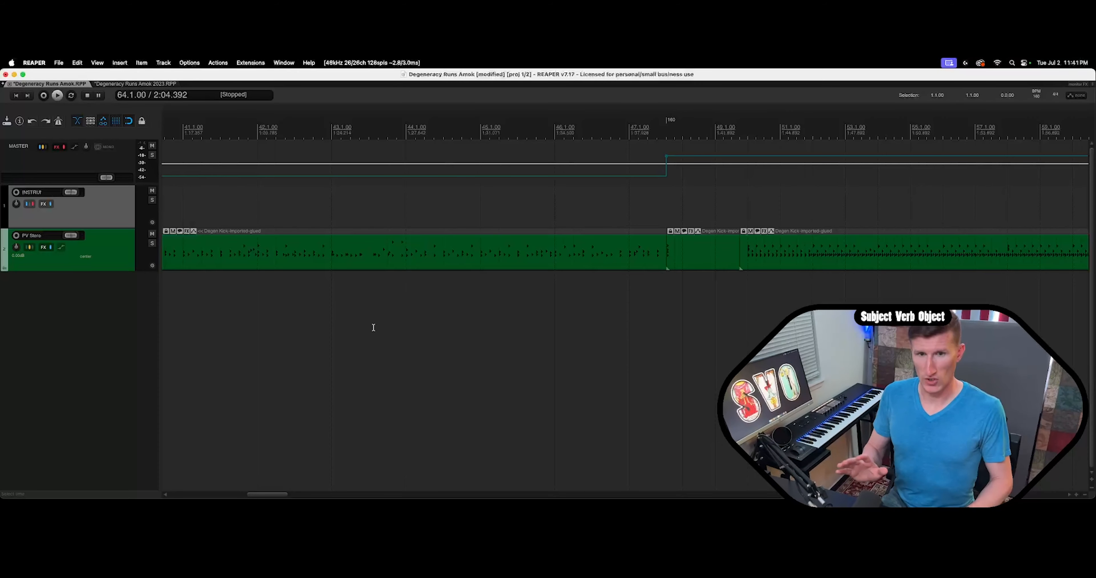